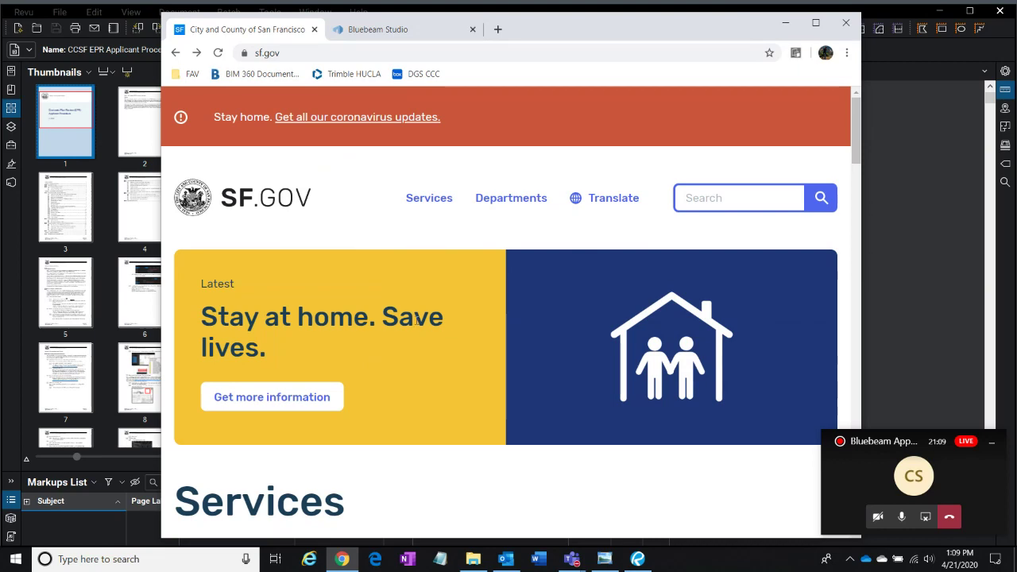
- Open the Submit building permit requests page on sf.gov by way of the Building and Building permits topics
scroll(415, 329, "down", 3)
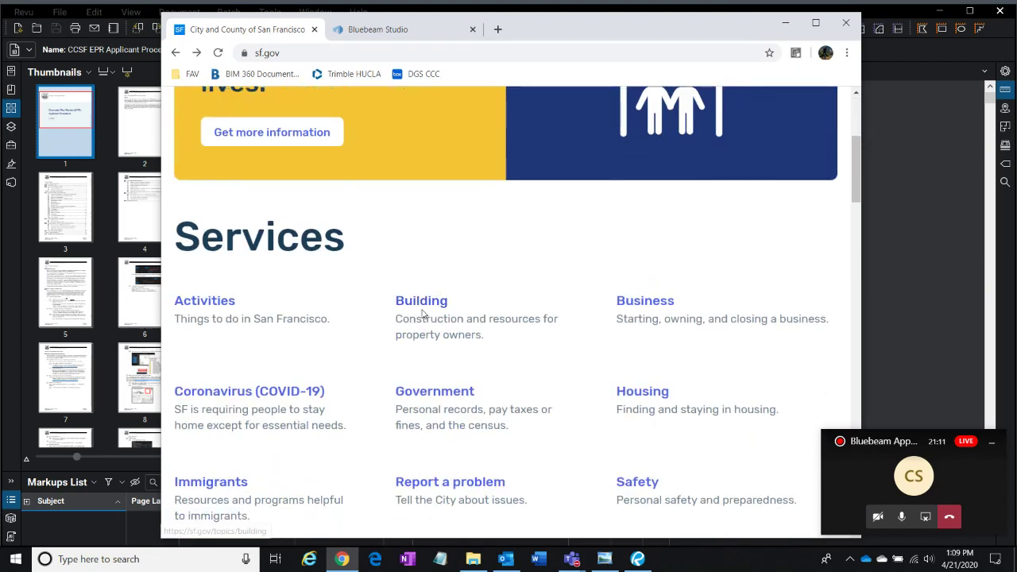
scroll(422, 290, "up", 2)
scroll(425, 453, "down", 1)
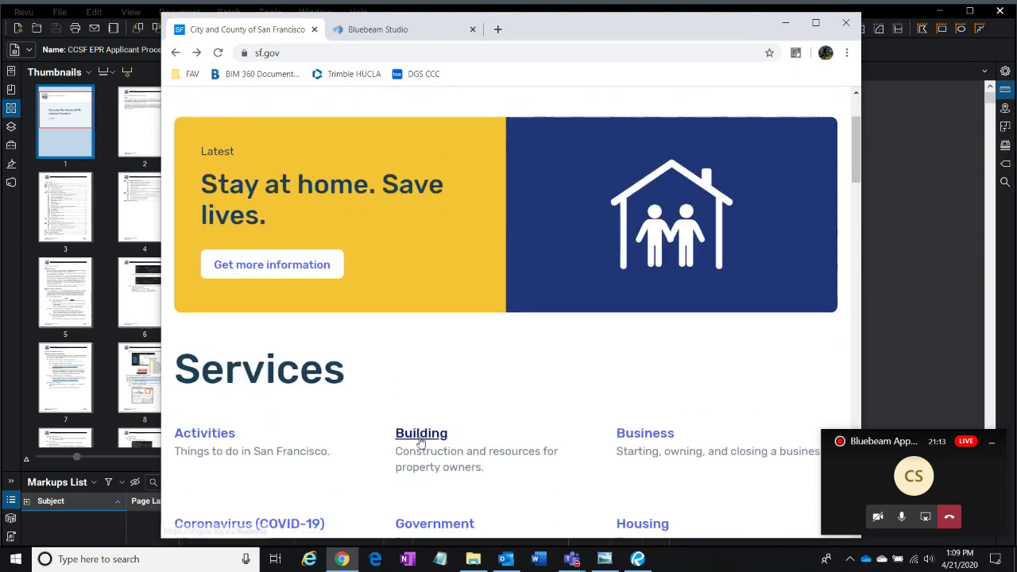
left_click(420, 432)
scroll(346, 435, "down", 2)
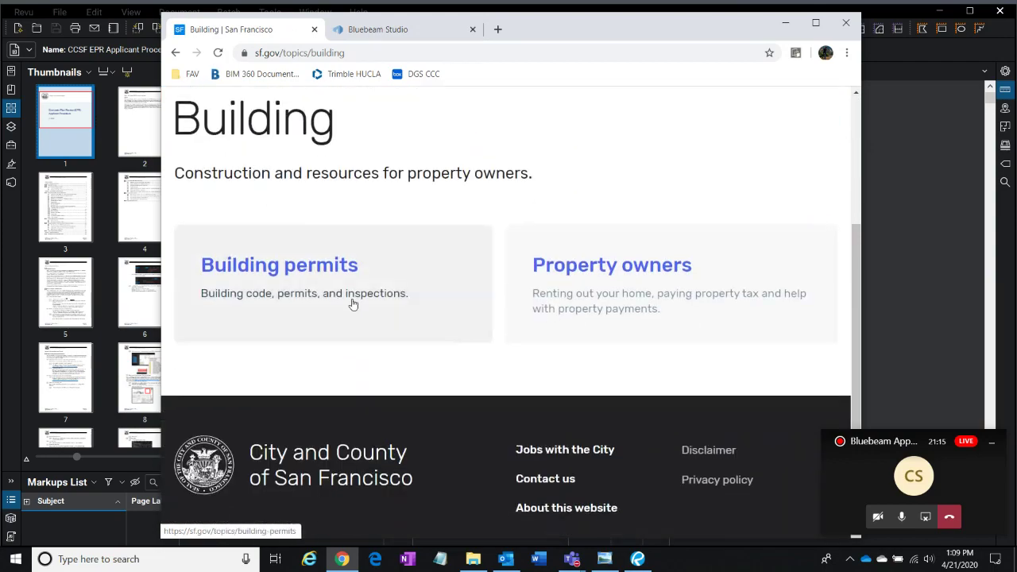
left_click(352, 302)
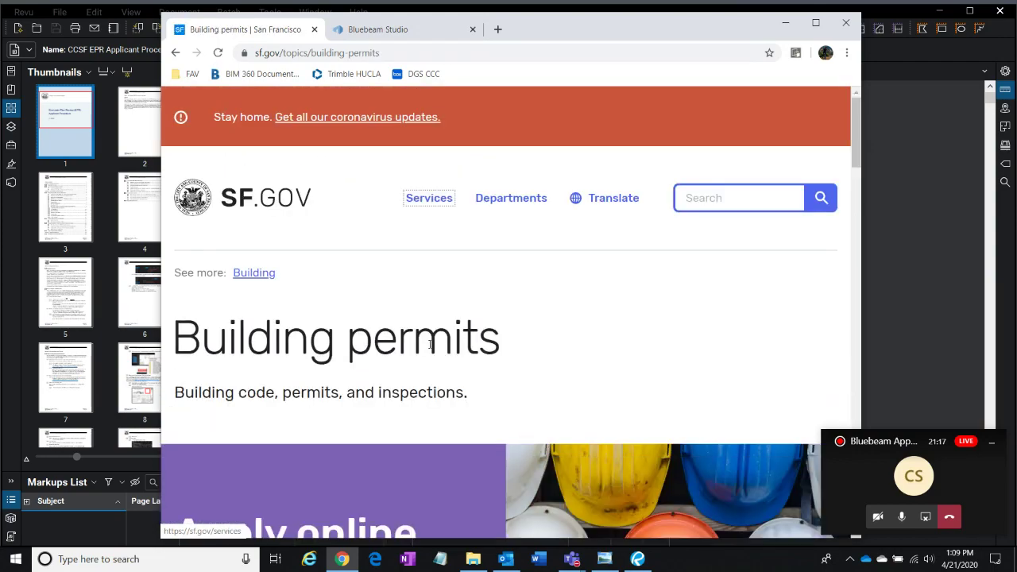
scroll(426, 350, "down", 6)
scroll(425, 359, "down", 2)
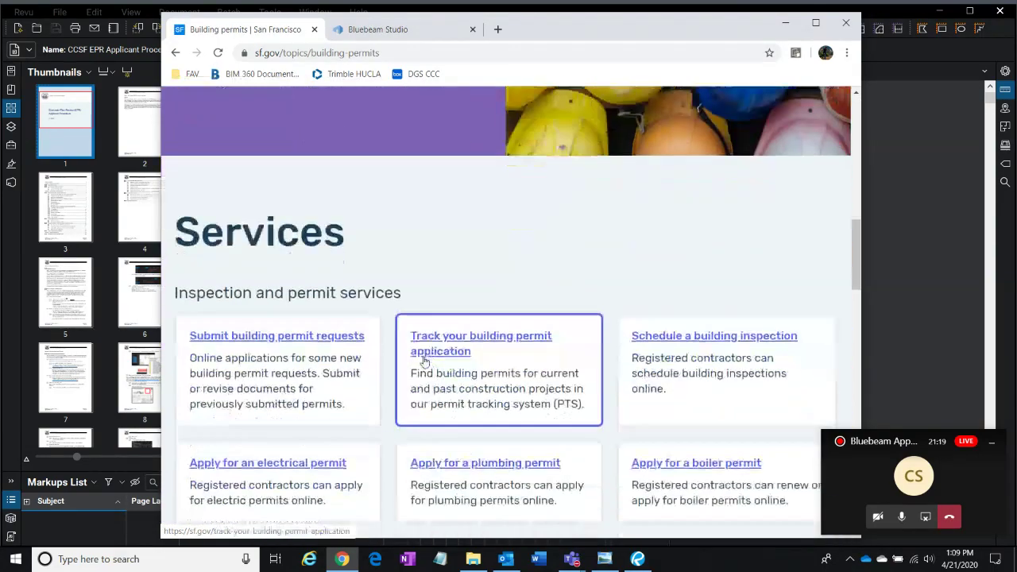
left_click(302, 342)
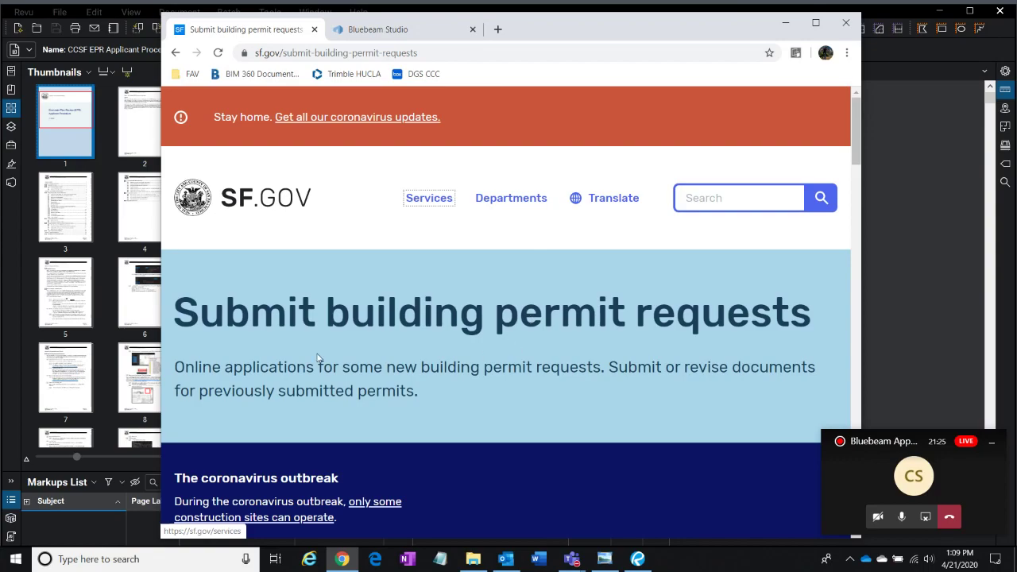
- Read through the permit request instructions on project qualification, required forms, creating PDFs and submitting them
scroll(318, 359, "down", 6)
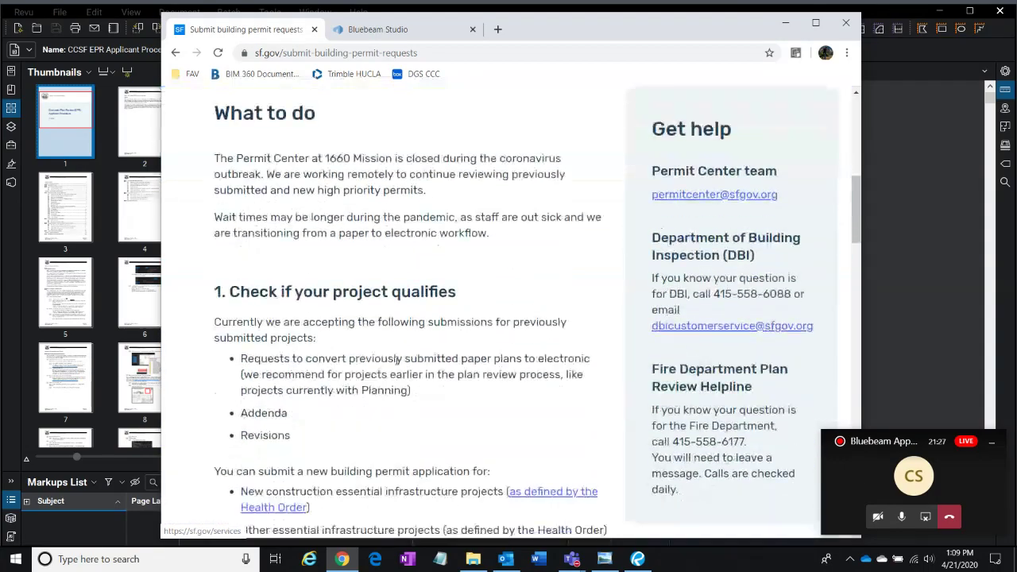
scroll(397, 360, "down", 9)
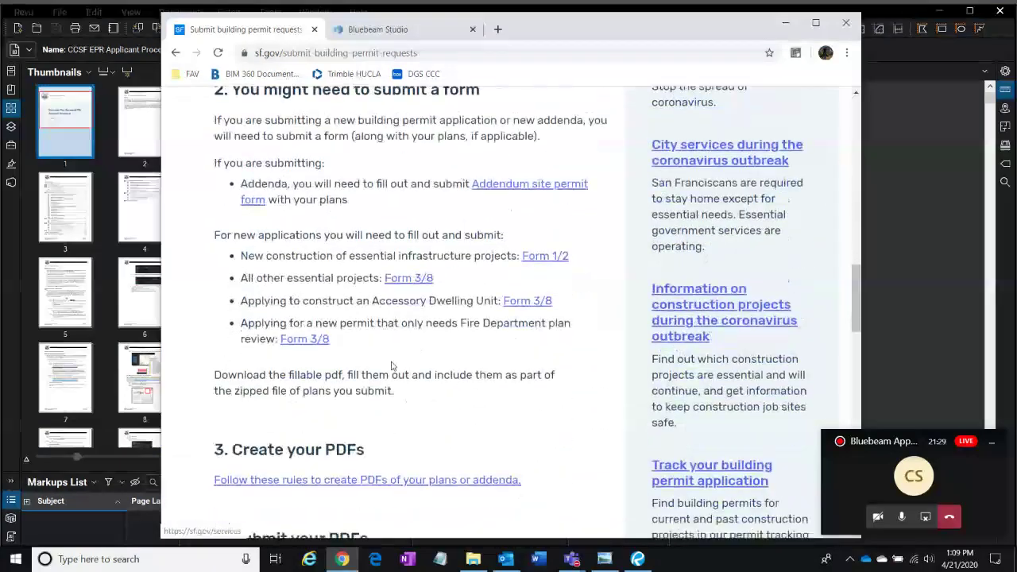
scroll(391, 366, "down", 3)
scroll(442, 366, "up", 1)
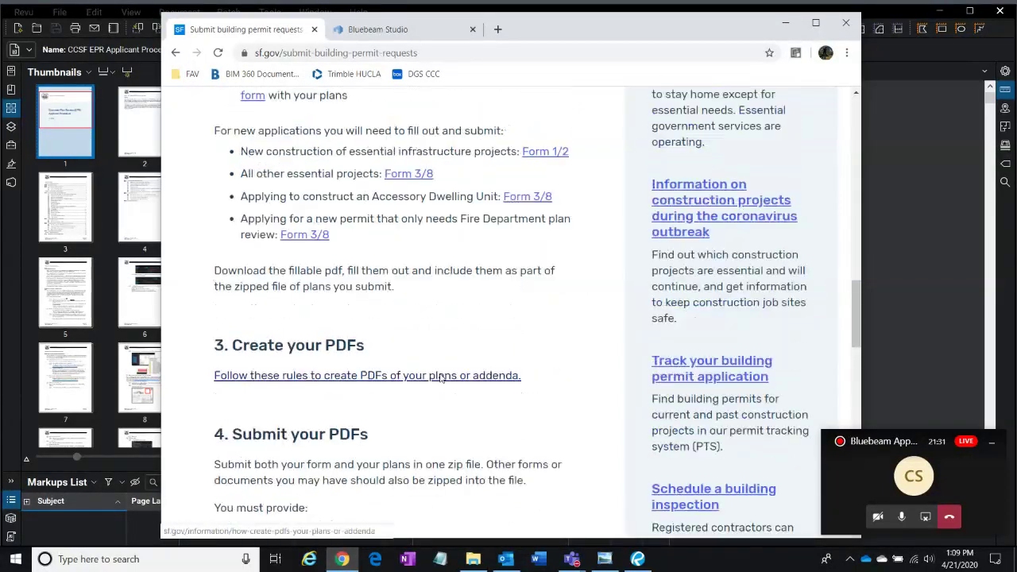
scroll(442, 378, "up", 1)
scroll(408, 413, "down", 3)
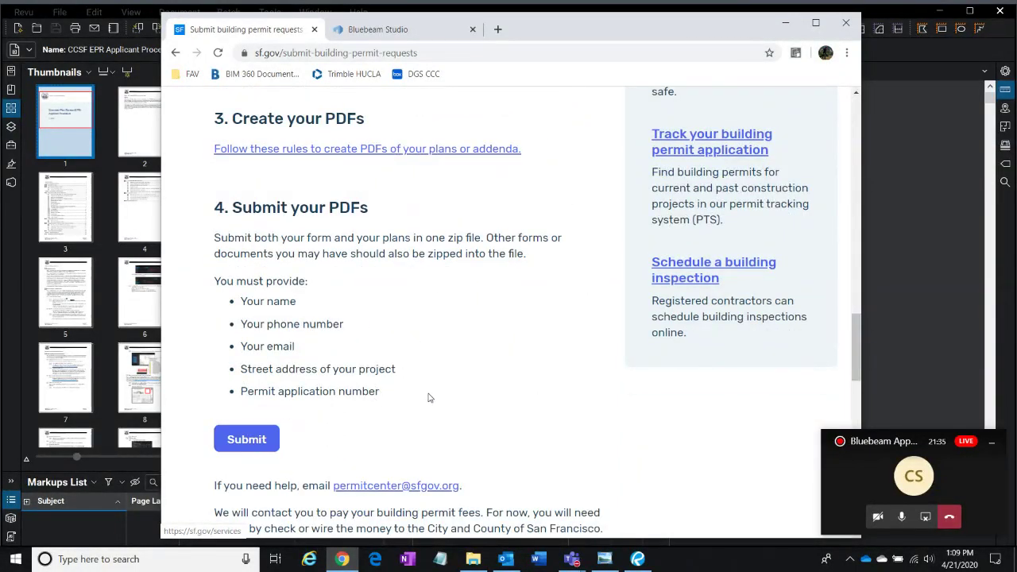
scroll(426, 370, "up", 2)
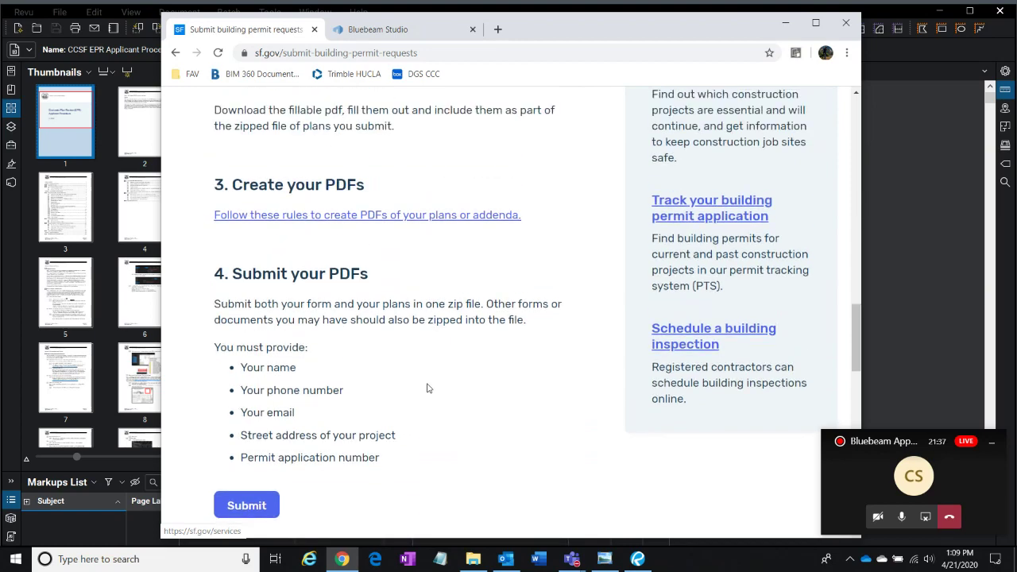
scroll(426, 387, "up", 2)
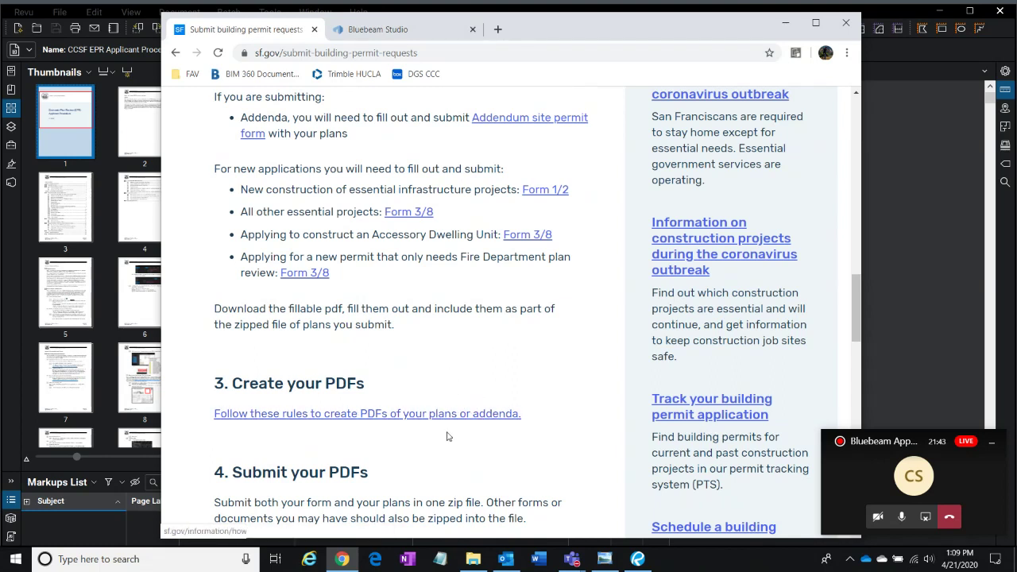
- Open the rules for creating PDFs of plans or addenda and review the formatting and drawing sheet requirements
left_click(358, 416)
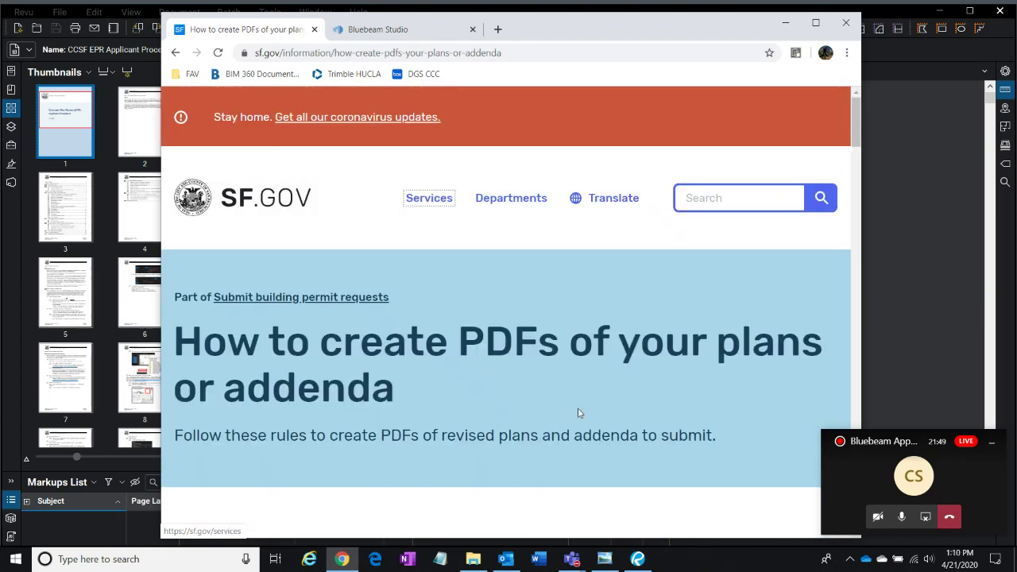
scroll(529, 403, "down", 7)
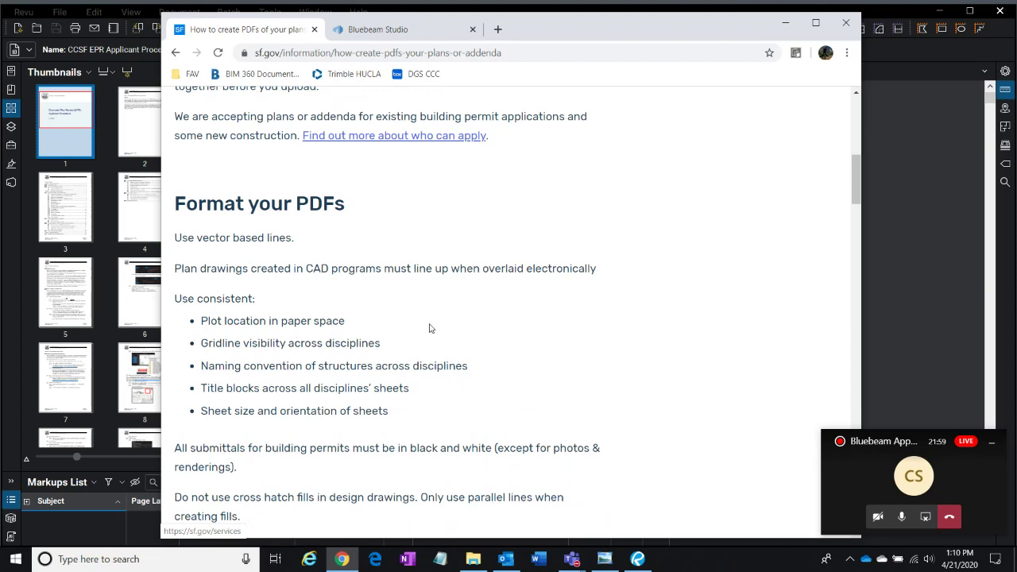
scroll(406, 334, "down", 3)
scroll(406, 324, "down", 1)
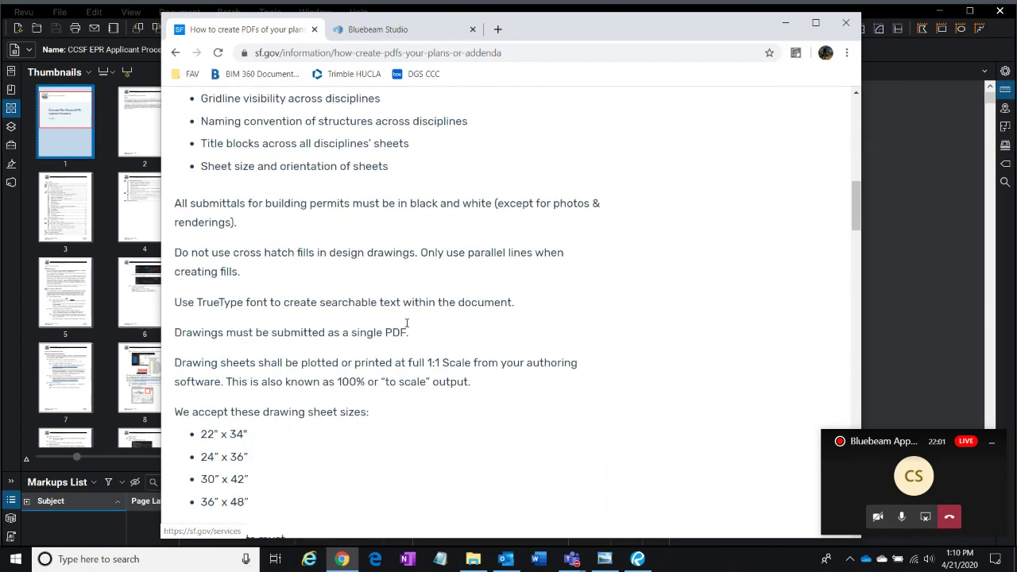
scroll(406, 323, "down", 1)
scroll(386, 345, "down", 3)
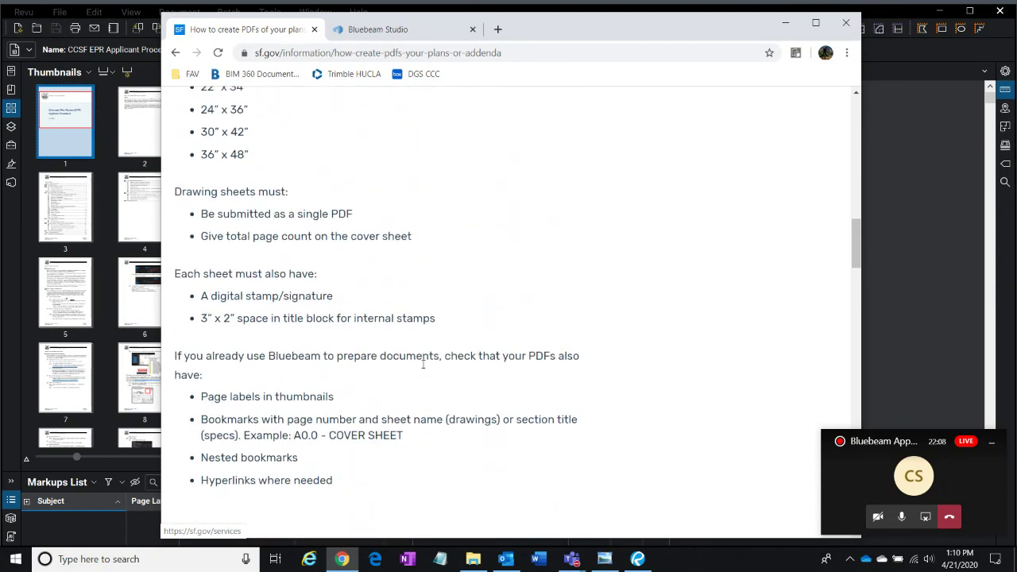
scroll(421, 365, "up", 7)
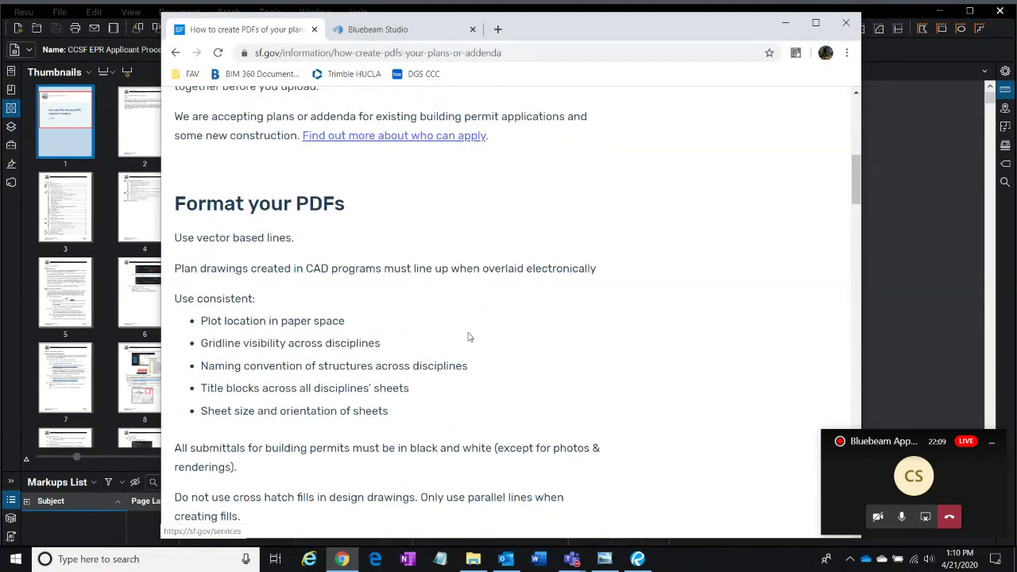
- Switch back to Bluebeam Revu, fit the whole page in view and go to page 3 of the applicant procedure
left_click(786, 22)
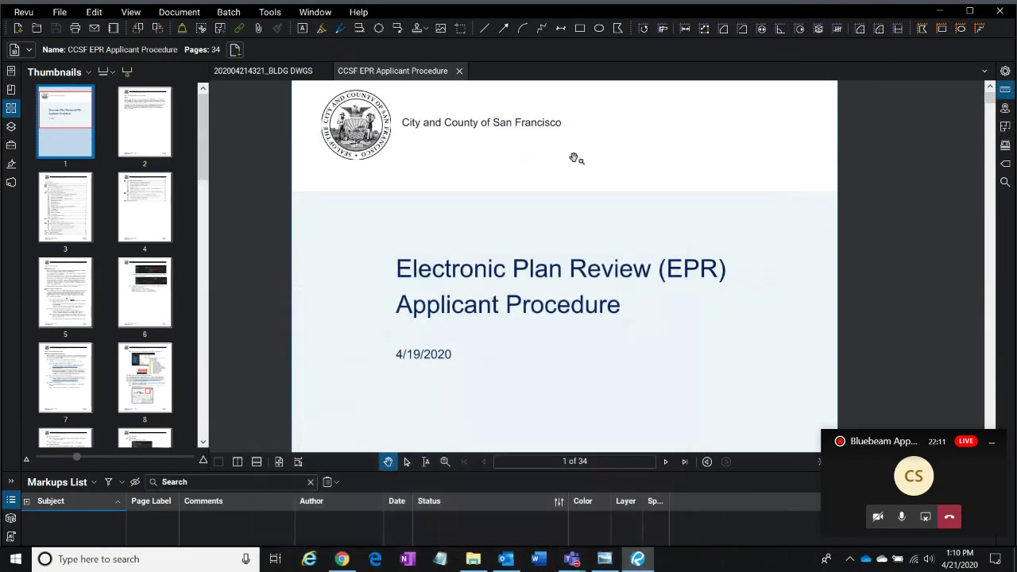
left_click(279, 461)
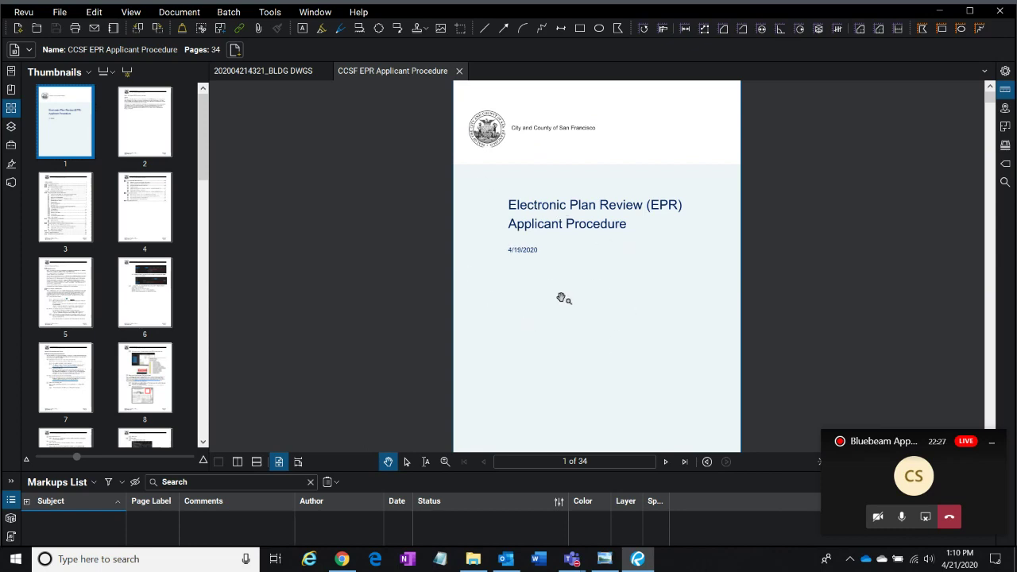
left_click(74, 227)
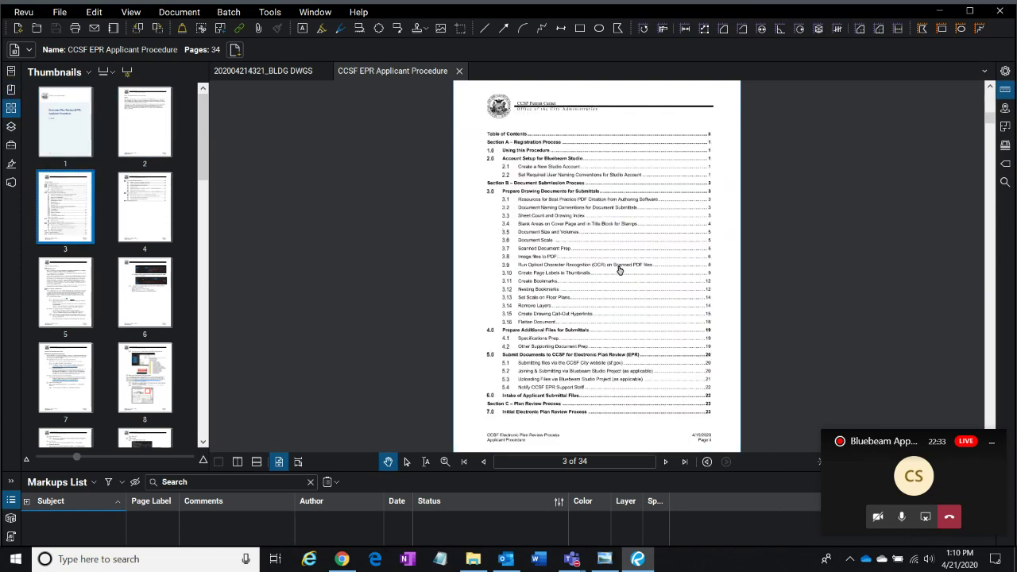
- Examine the table of contents, especially the section 3.0 topics on preparing drawing documents for submittals
scroll(662, 151, "up", 3)
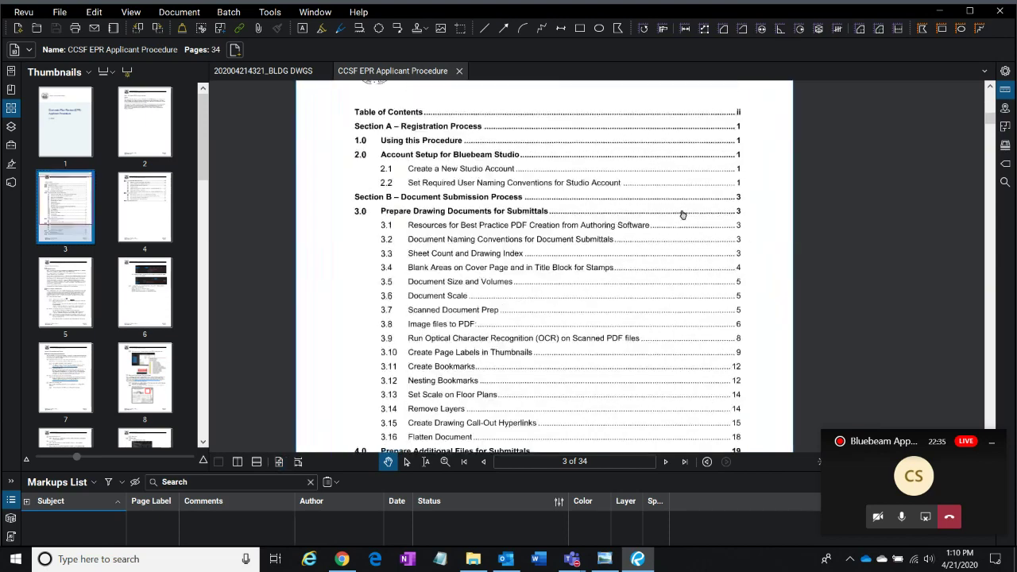
scroll(586, 220, "up", 1)
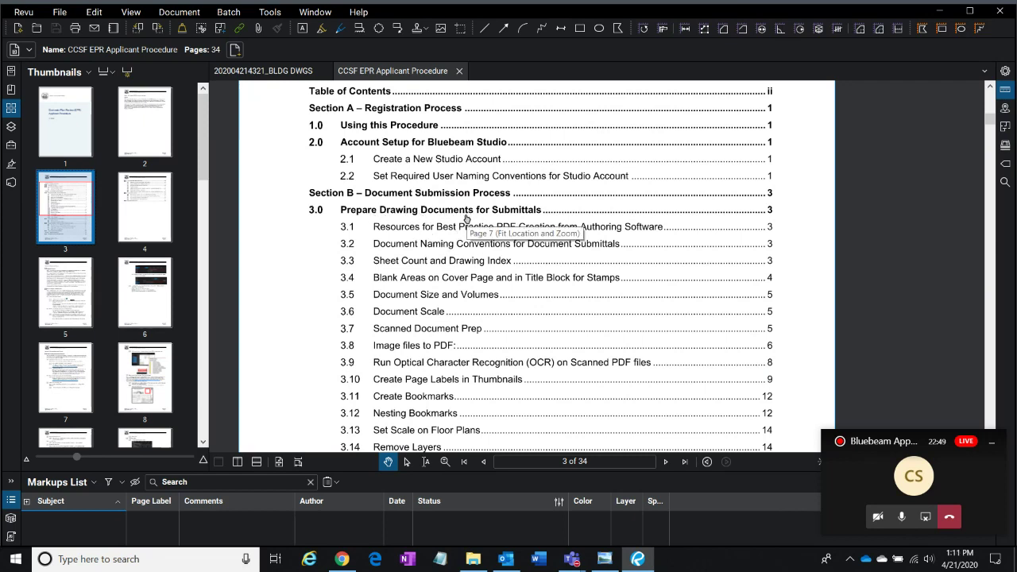
scroll(502, 293, "down", 3)
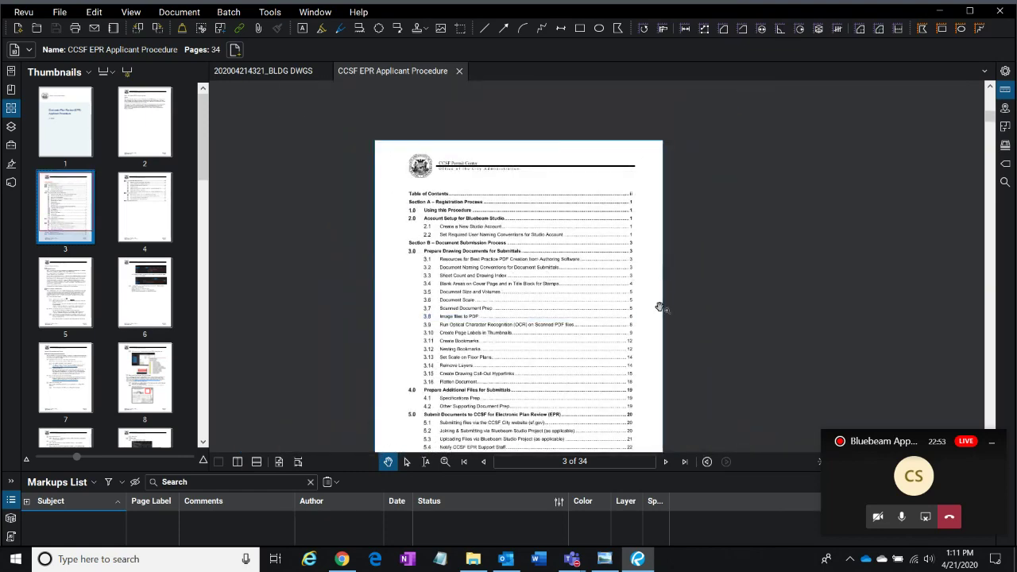
scroll(660, 307, "down", 2)
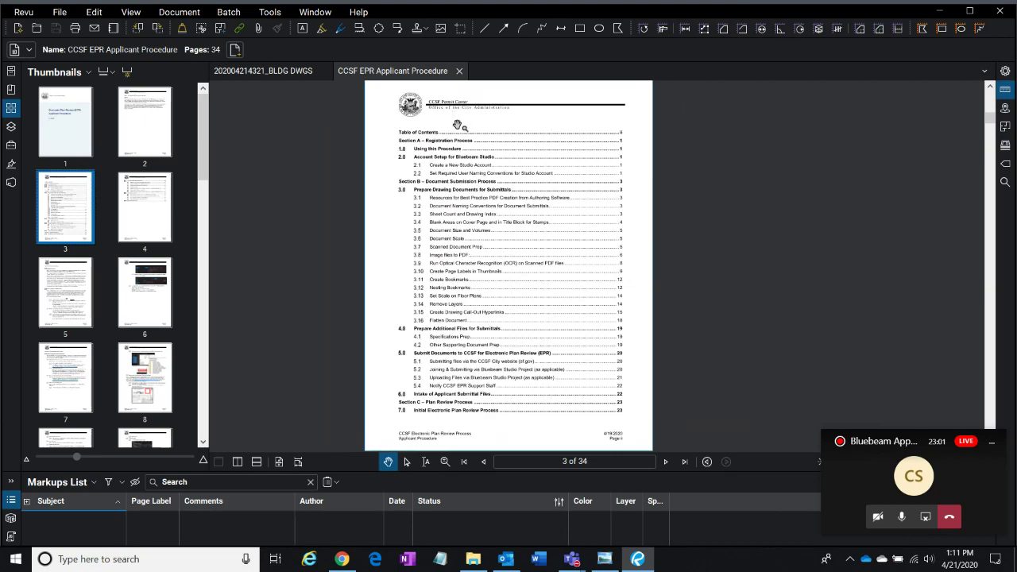
scroll(457, 125, "up", 3)
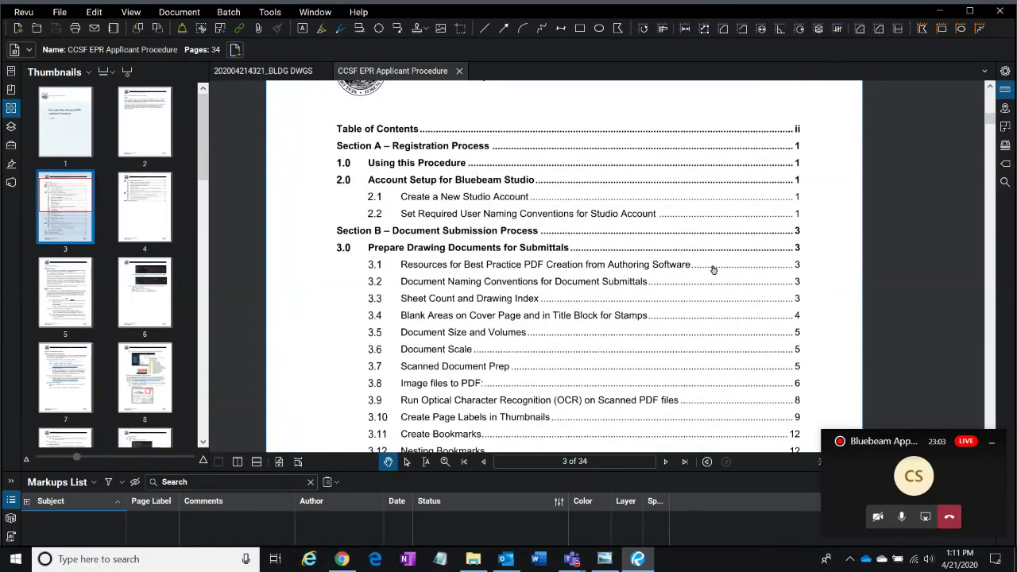
scroll(605, 234, "down", 2)
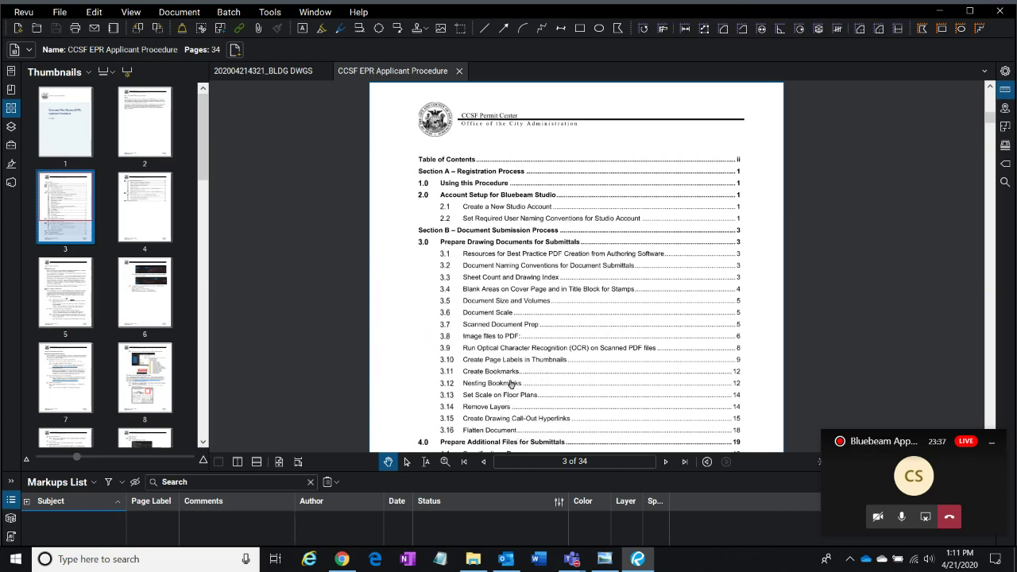
scroll(511, 384, "up", 2)
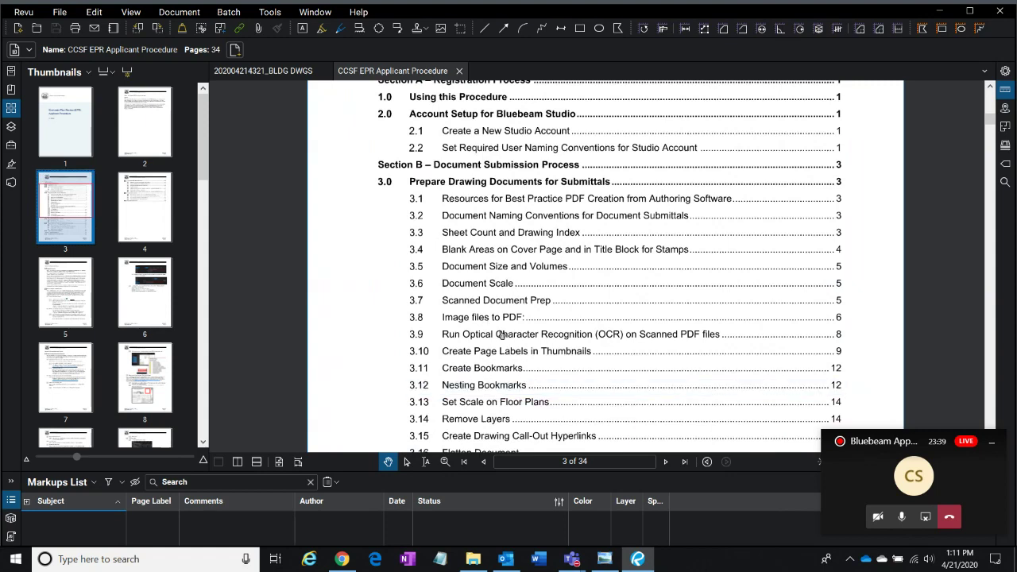
left_click_drag(578, 381, 549, 274)
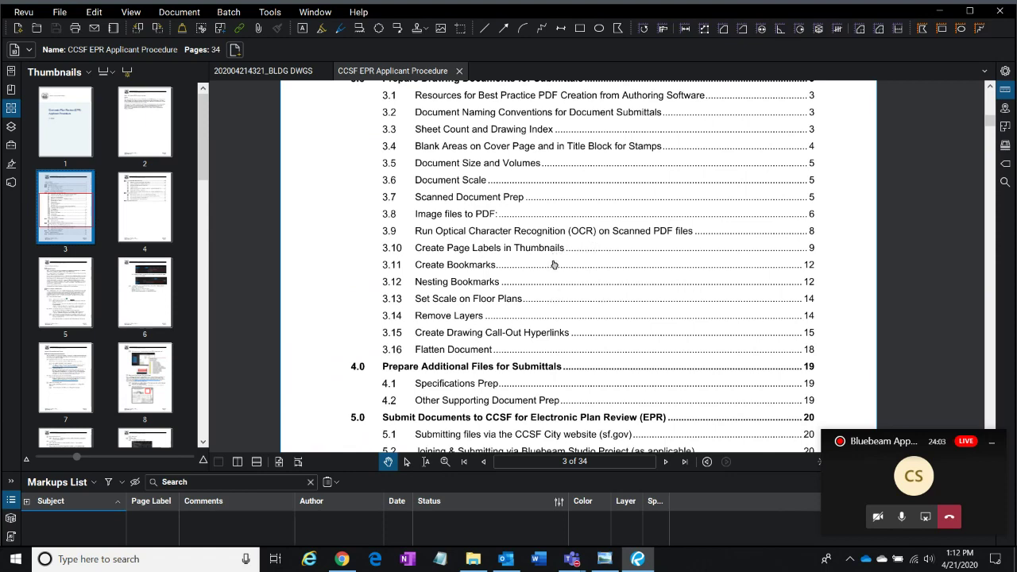
scroll(566, 217, "down", 2)
scroll(627, 246, "up", 2)
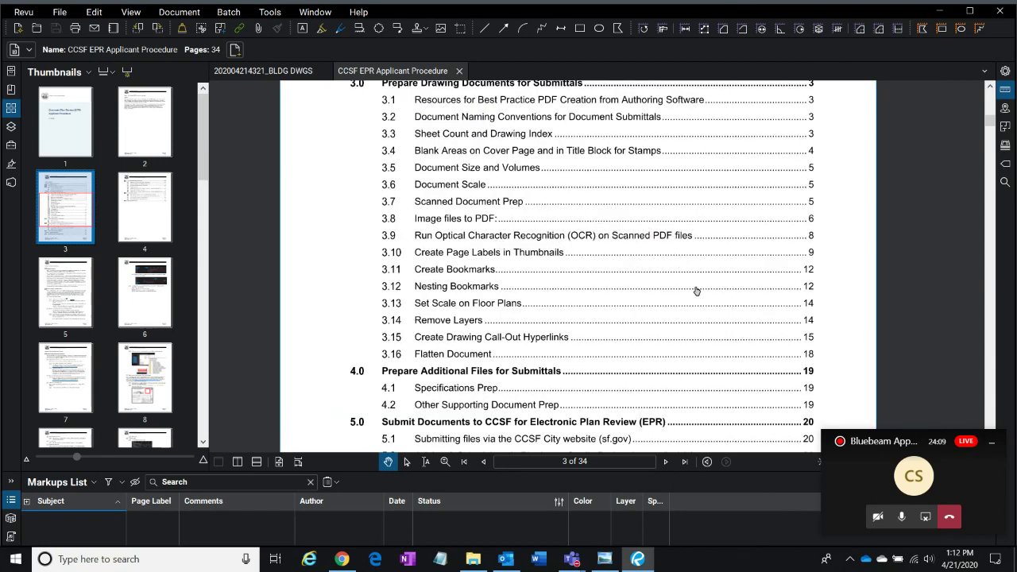
- Minimize the floating meeting window and choose the Revu Advanced profile
left_click(991, 443)
left_click(19, 11)
left_click(19, 11)
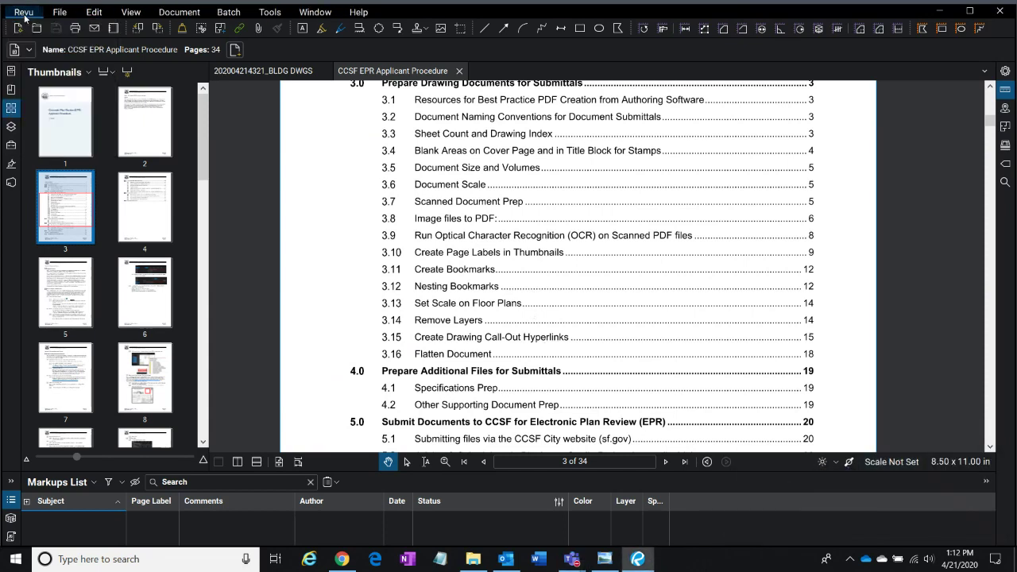
left_click(19, 11)
mouse_move(44, 88)
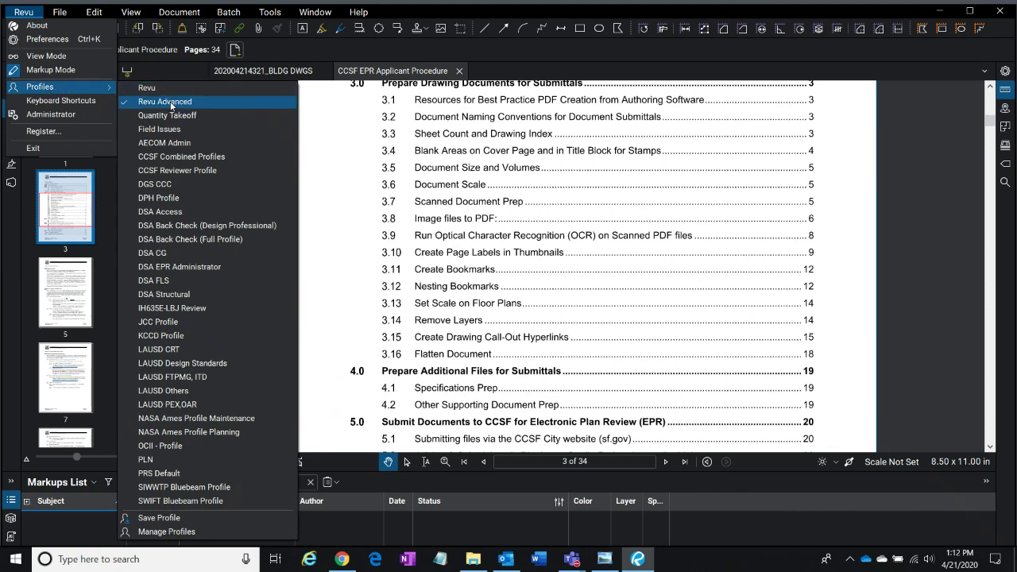
key("ctrl")
left_click(163, 106)
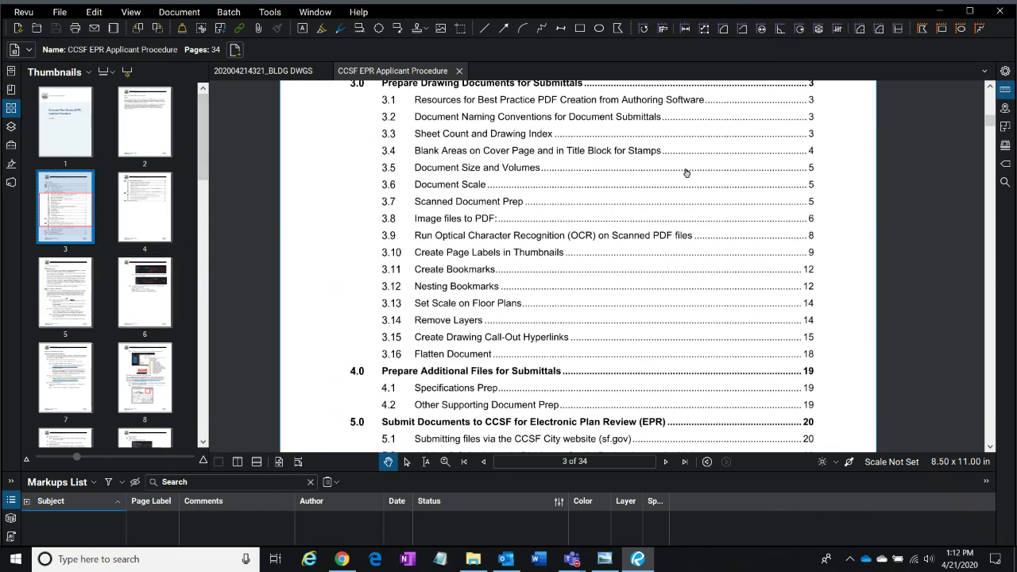
- Show the Studio panel, dock it on the right side of the workspace and widen it slightly
left_click(10, 184)
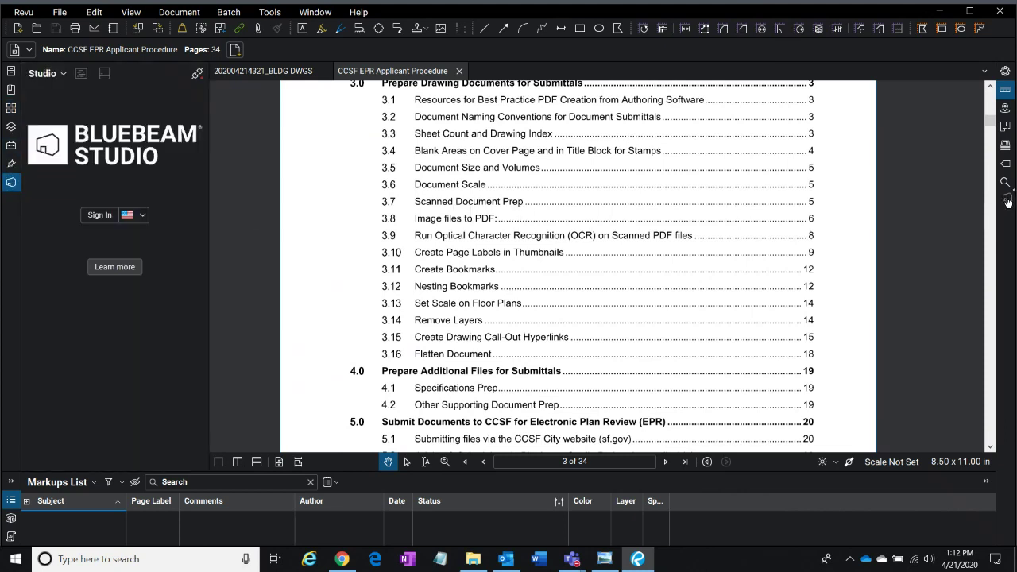
left_click(1007, 199)
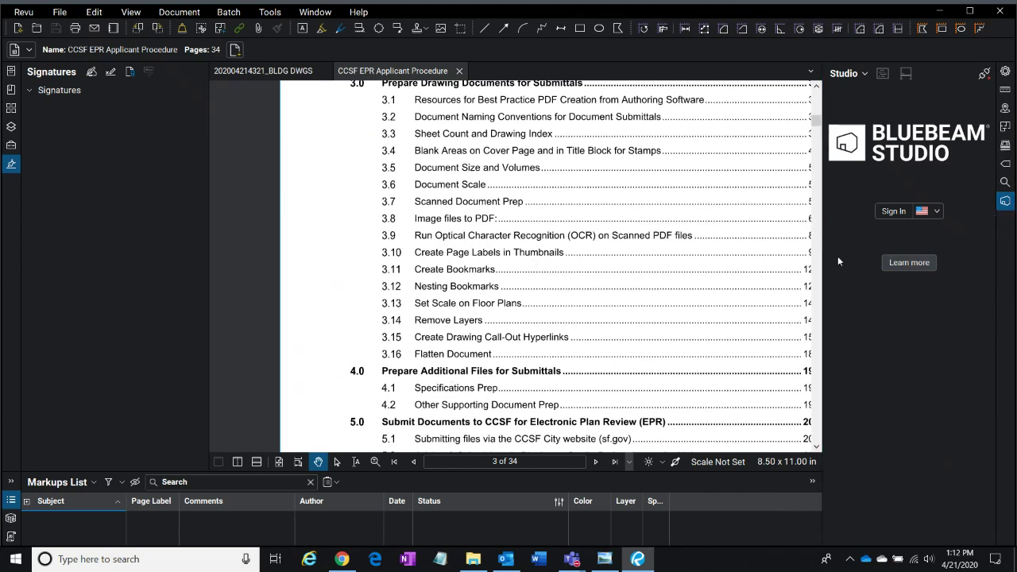
left_click(1006, 204)
left_click_drag(822, 274, 808, 274)
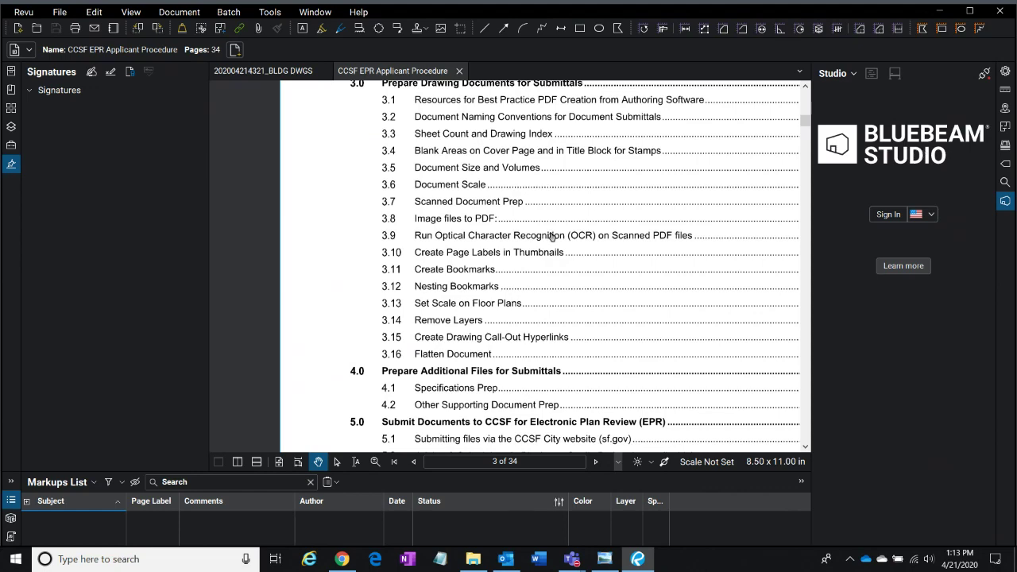
- Examine the table of contents again, returning to the section 2.0 topics on account setup for Bluebeam Studio
left_click(554, 205)
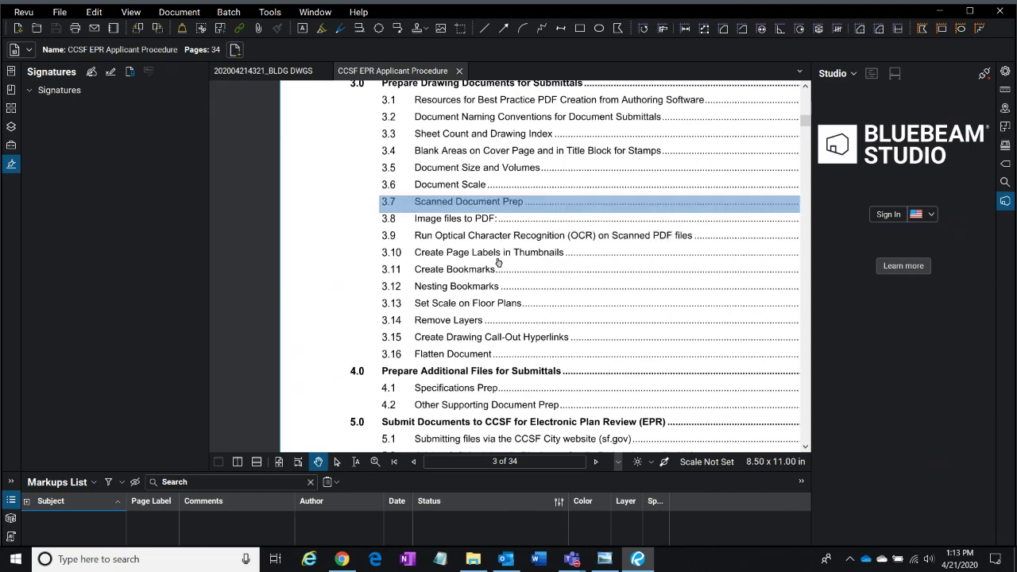
scroll(498, 251, "down", 1)
left_click_drag(497, 249, 411, 482)
scroll(407, 323, "up", 5)
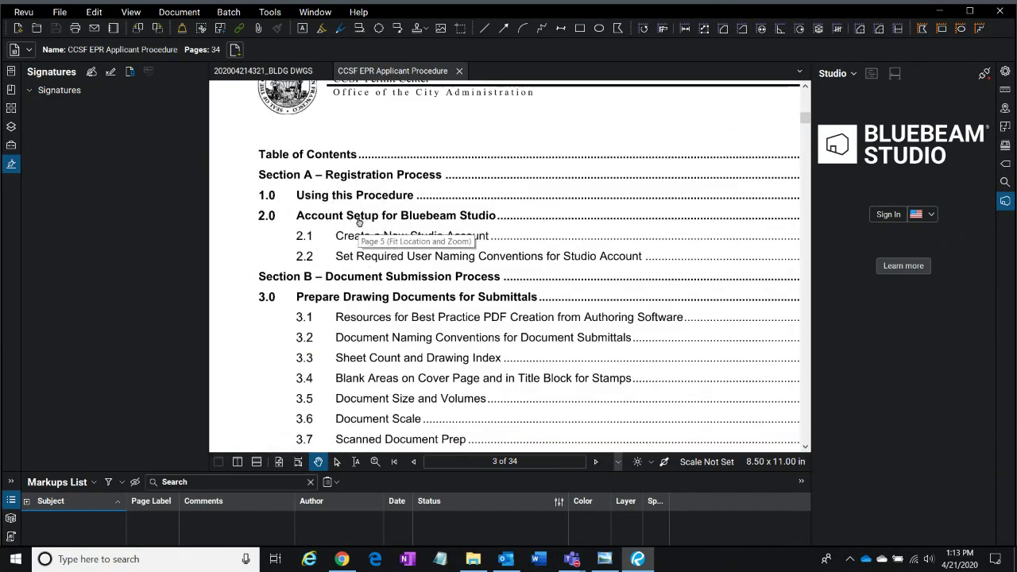
scroll(364, 239, "down", 1)
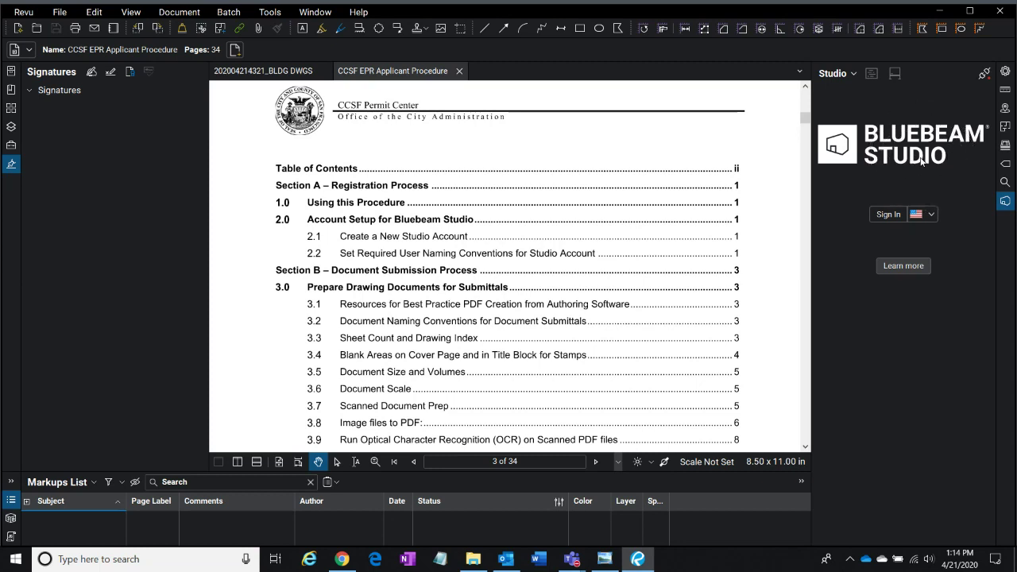
- Open the Studio sign-in window and bring up its form for creating a new Bluebeam account
left_click(896, 73)
left_click(889, 215)
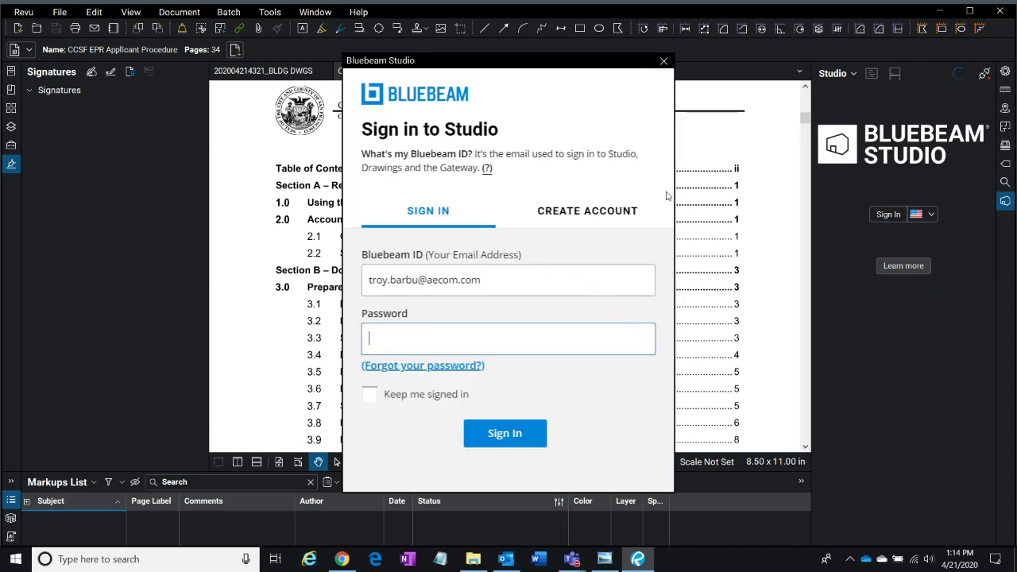
left_click(578, 211)
left_click(417, 215)
left_click(402, 337)
left_click(599, 213)
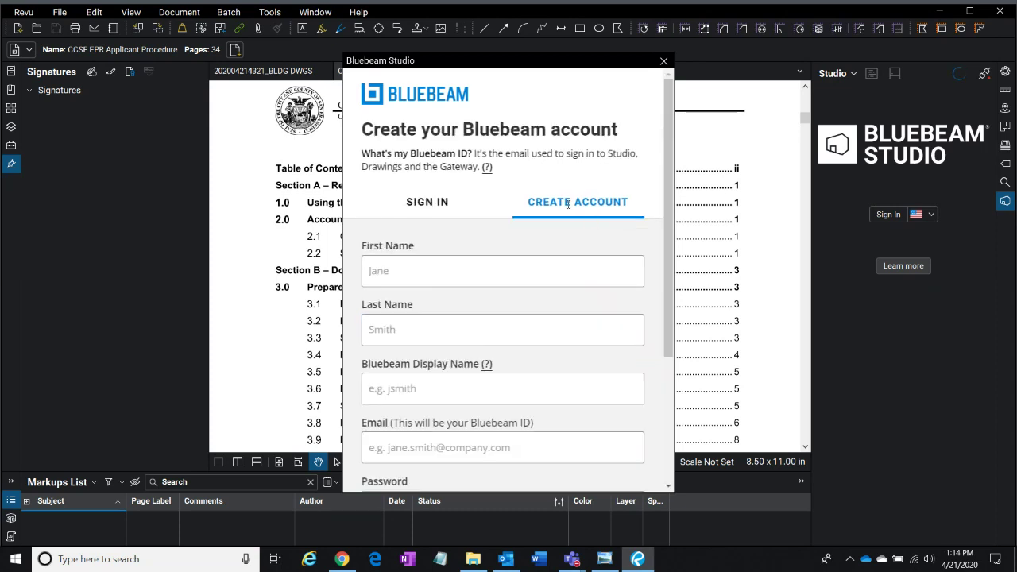
- Examine the account creation form's name, display name, email and password fields, including the password rules
left_click(569, 205)
scroll(673, 196, "down", 1)
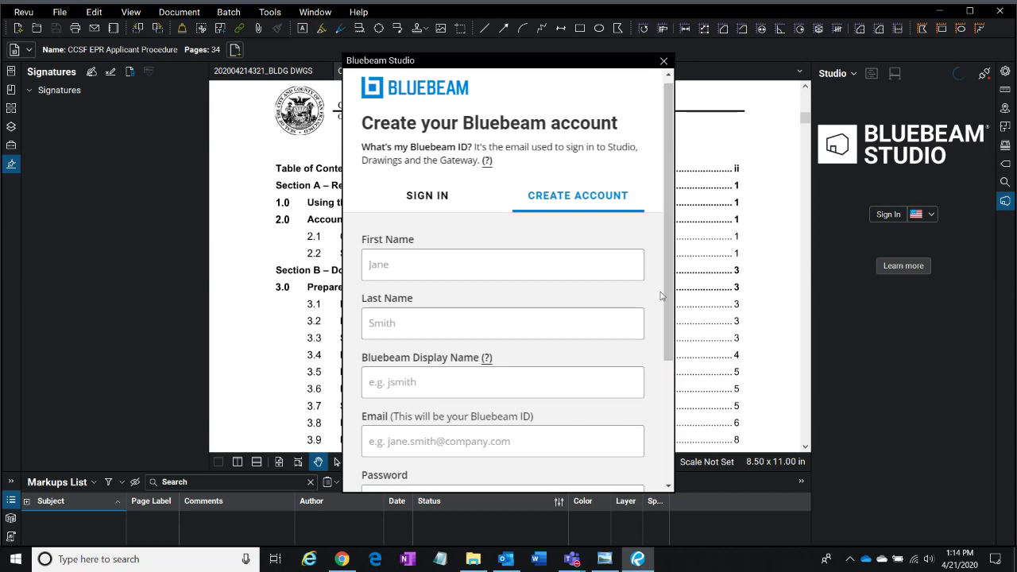
left_click_drag(670, 300, 671, 407)
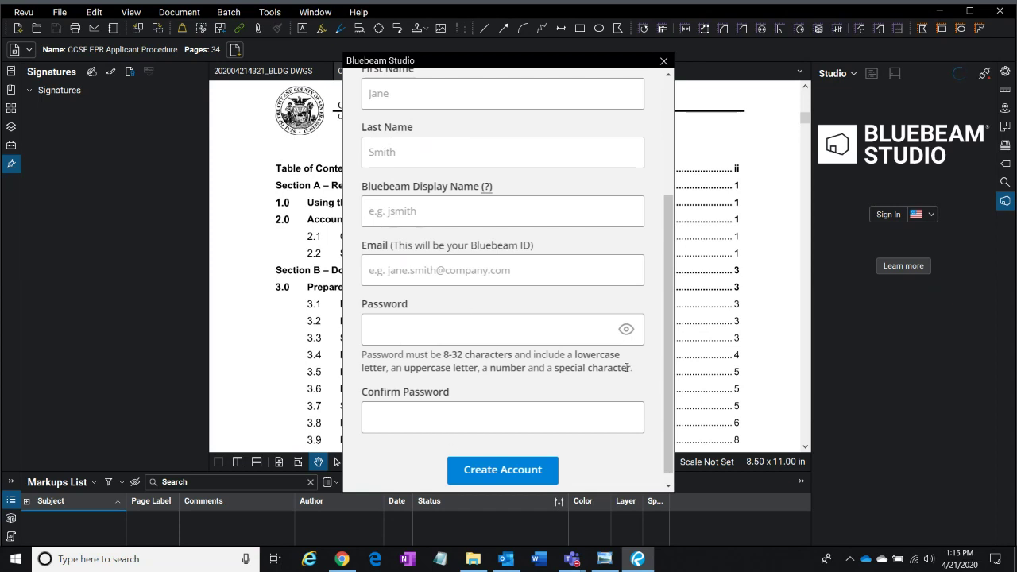
left_click_drag(629, 370, 545, 369)
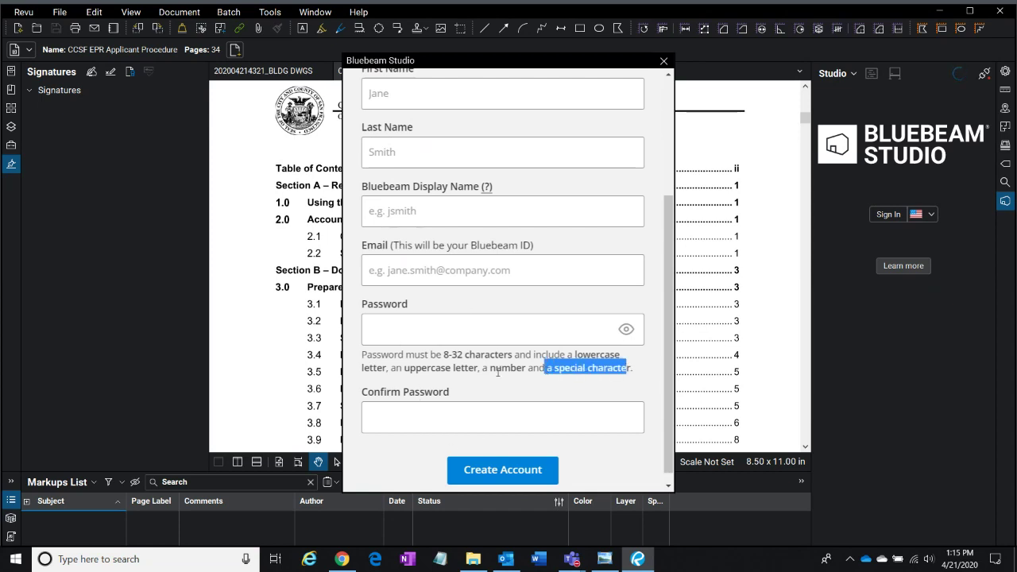
left_click(425, 268)
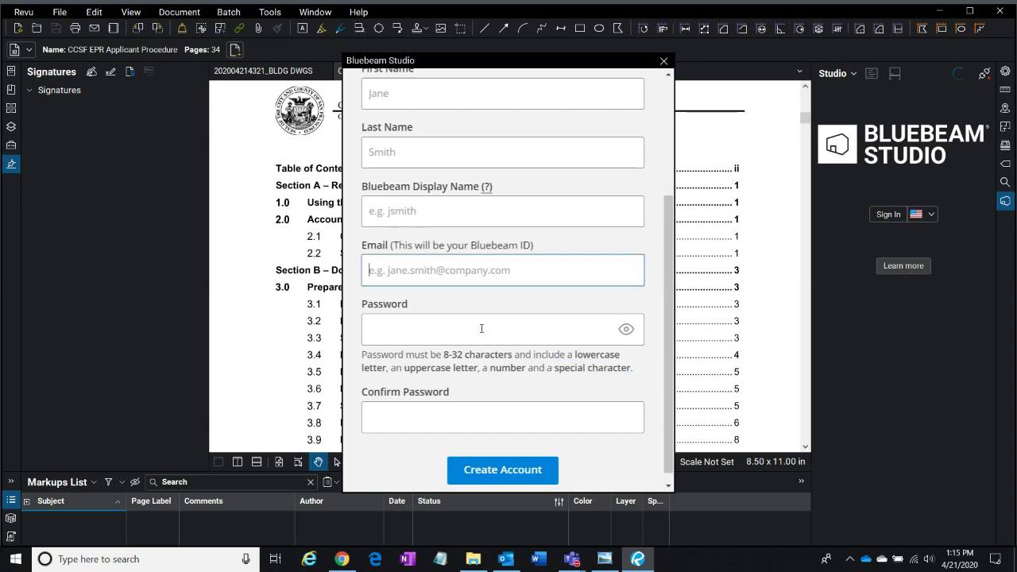
left_click(418, 214)
left_click(436, 188)
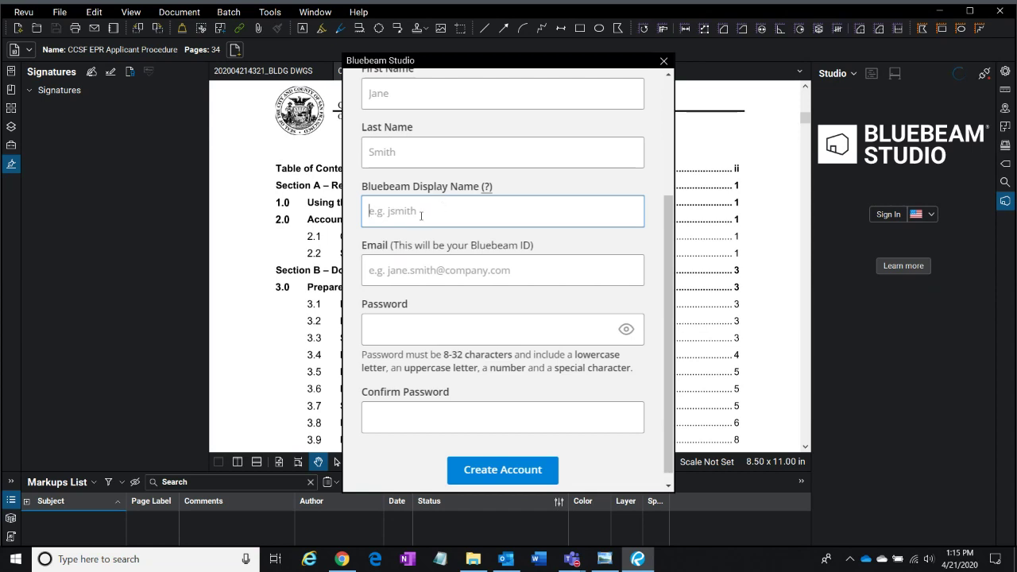
- Enter the full name followed by "- AECOM" as the Bluebeam display name in the account creation form
left_click(393, 211)
type("T")
key("BackSpace")
type("To")
type("roy B")
type("ar")
type("bu ")
type("- ")
type("AECOM")
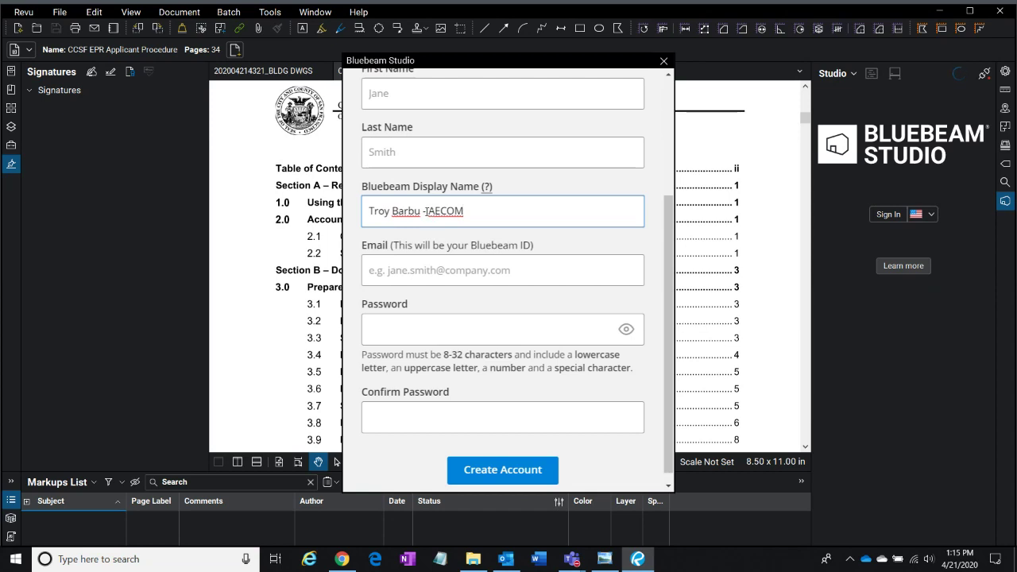
left_click_drag(469, 212, 352, 224)
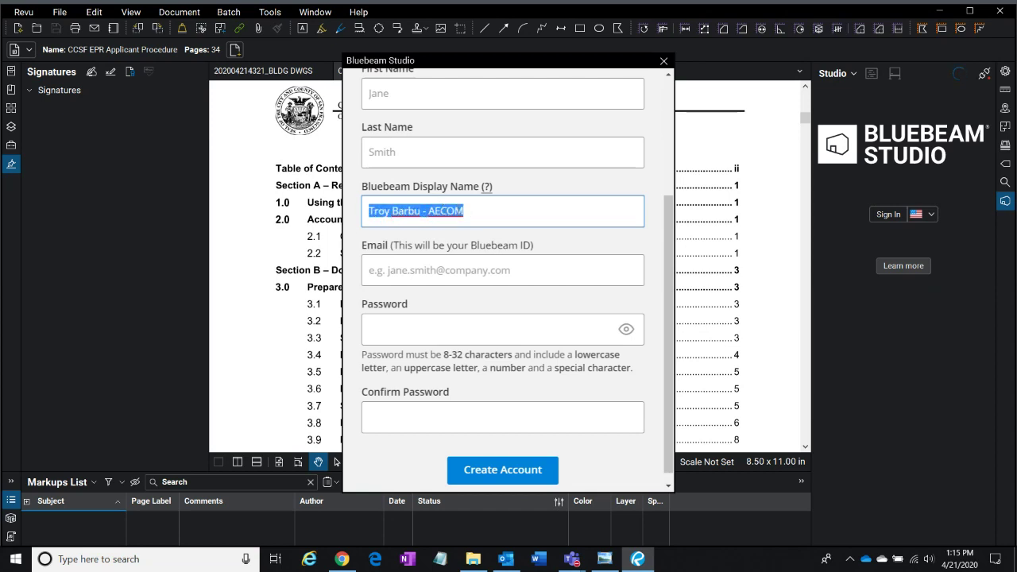
left_click(482, 215)
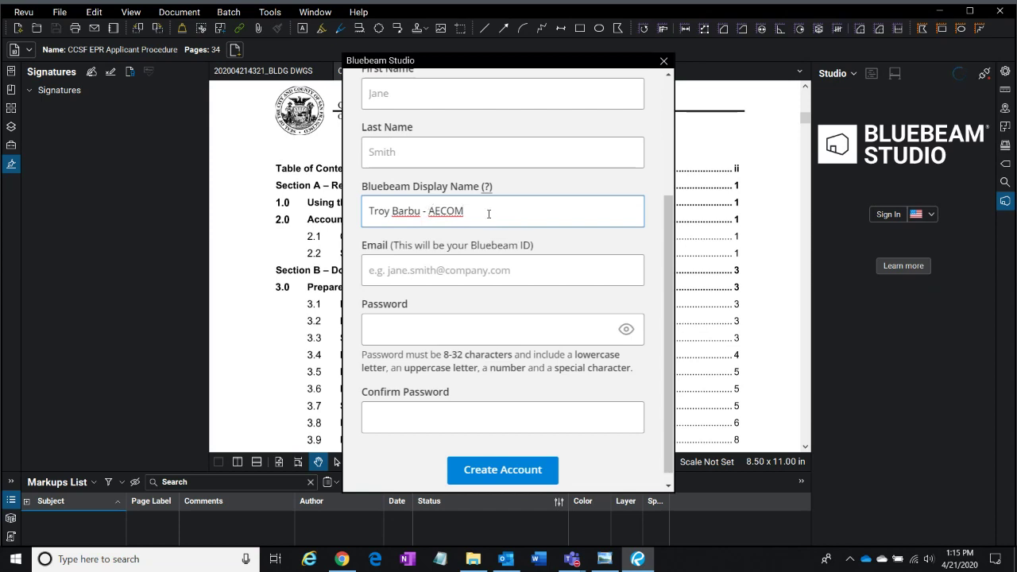
left_click_drag(487, 213, 353, 223)
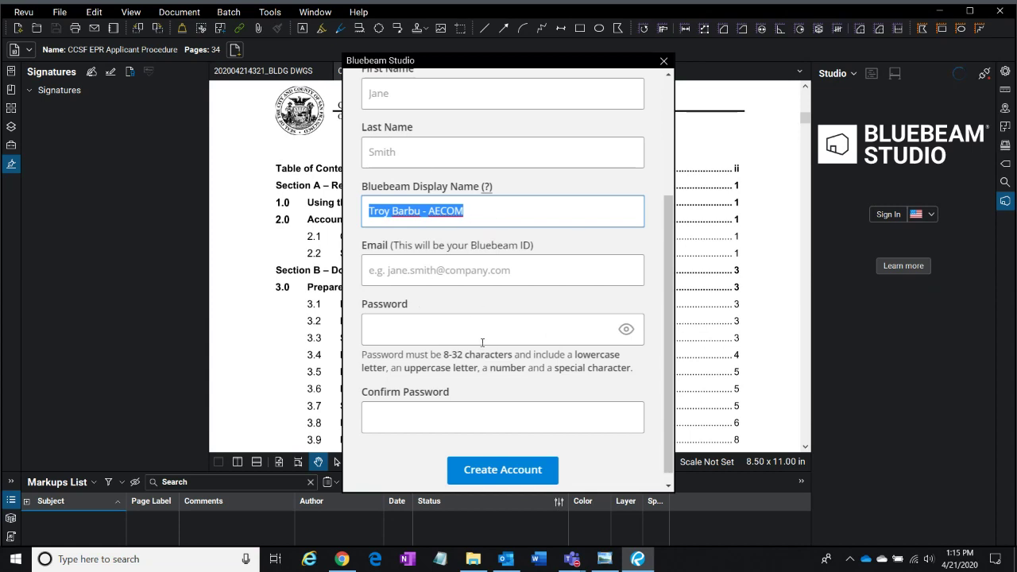
left_click_drag(670, 254, 670, 252)
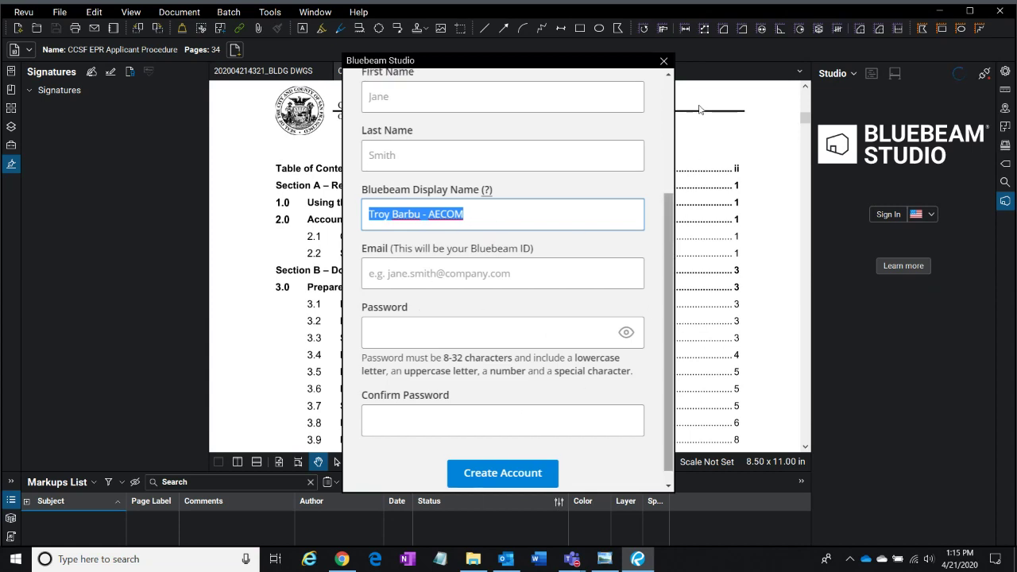
scroll(668, 216, "up", 2)
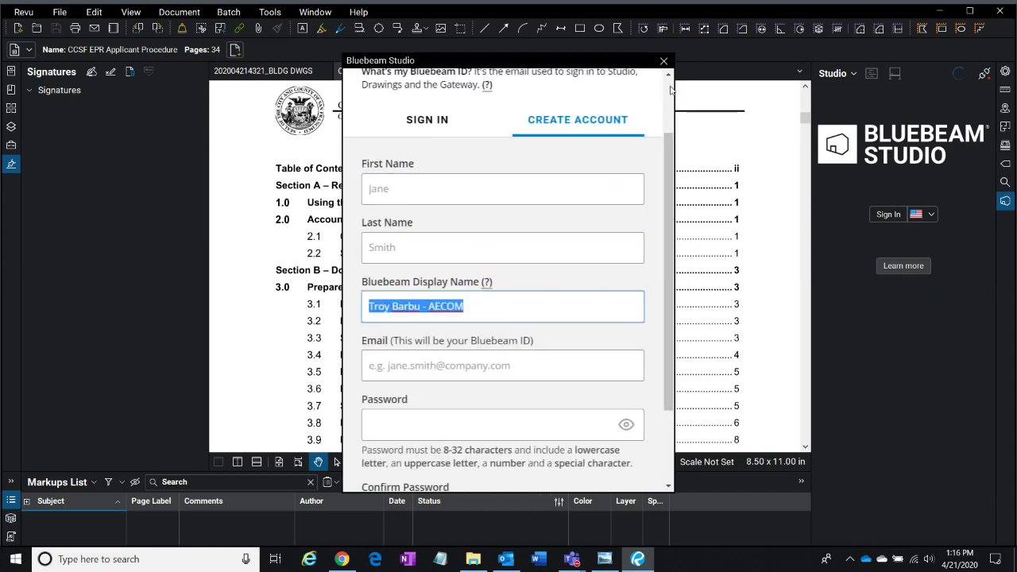
scroll(670, 97, "up", 2)
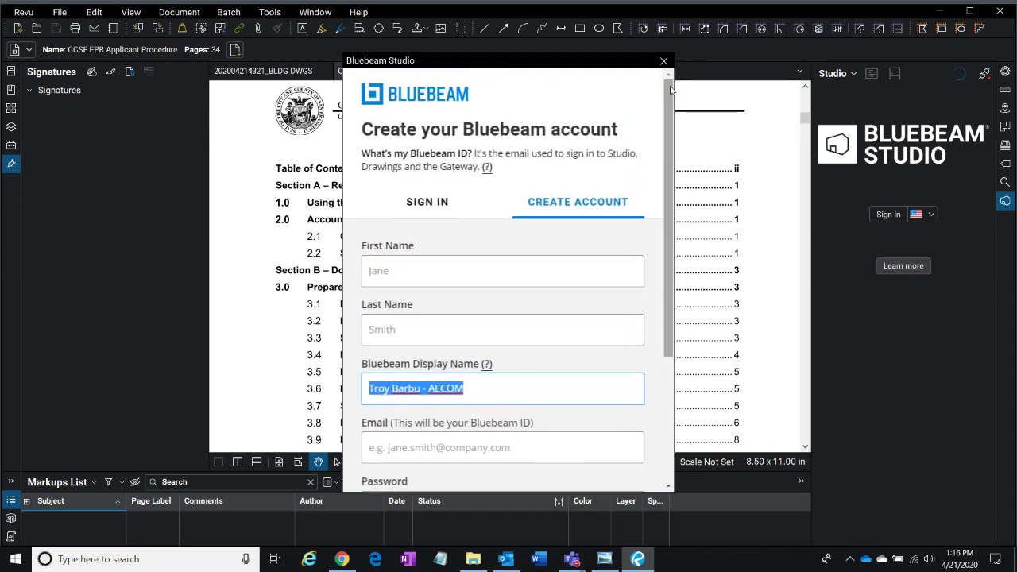
- Sign in to Studio with the existing account by entering the account password and choosing to stay signed in
left_click(441, 202)
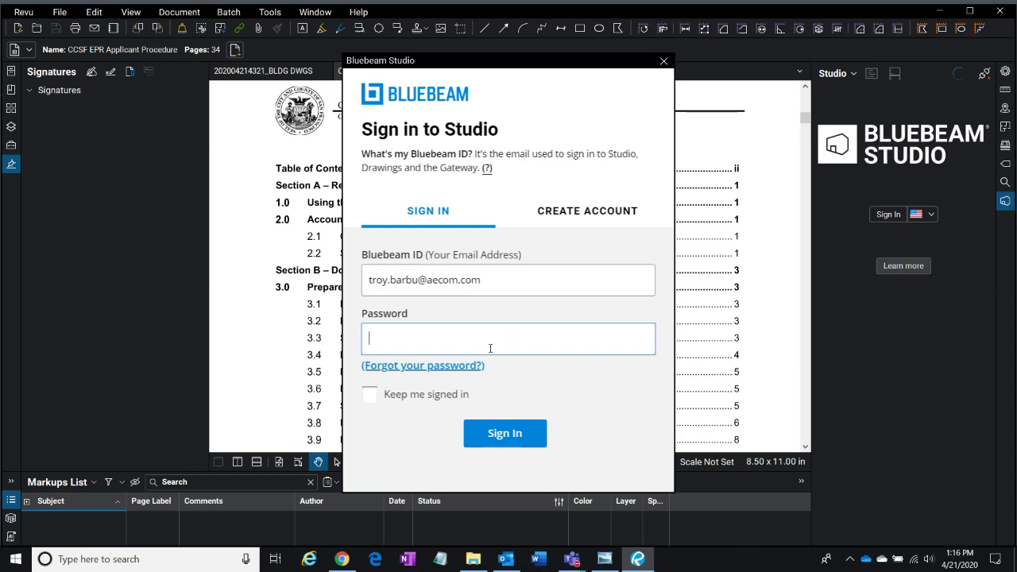
type("••••••")
key("BackSpace")
key("BackSpace")
type("•••••••")
left_click(451, 397)
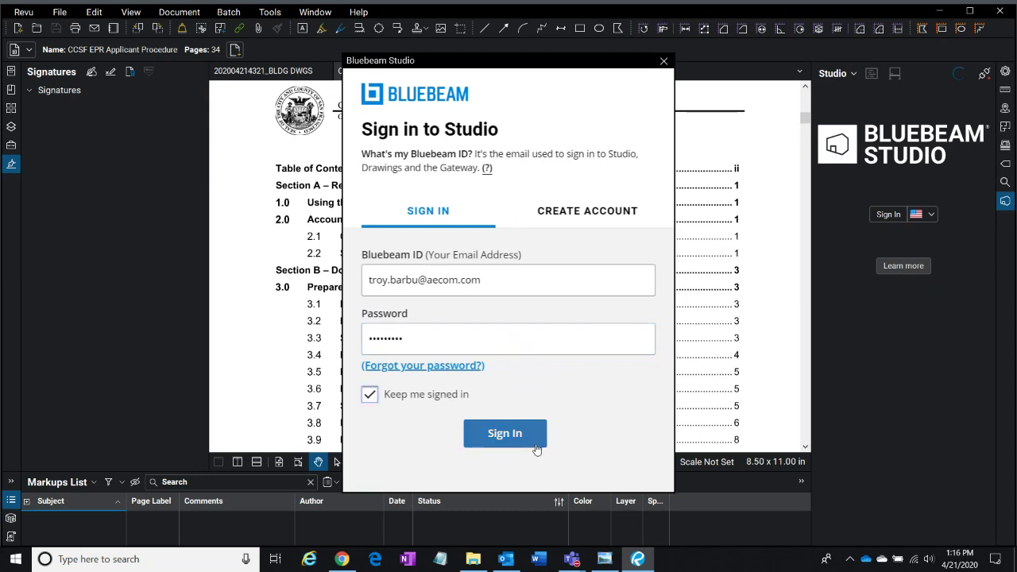
left_click(518, 439)
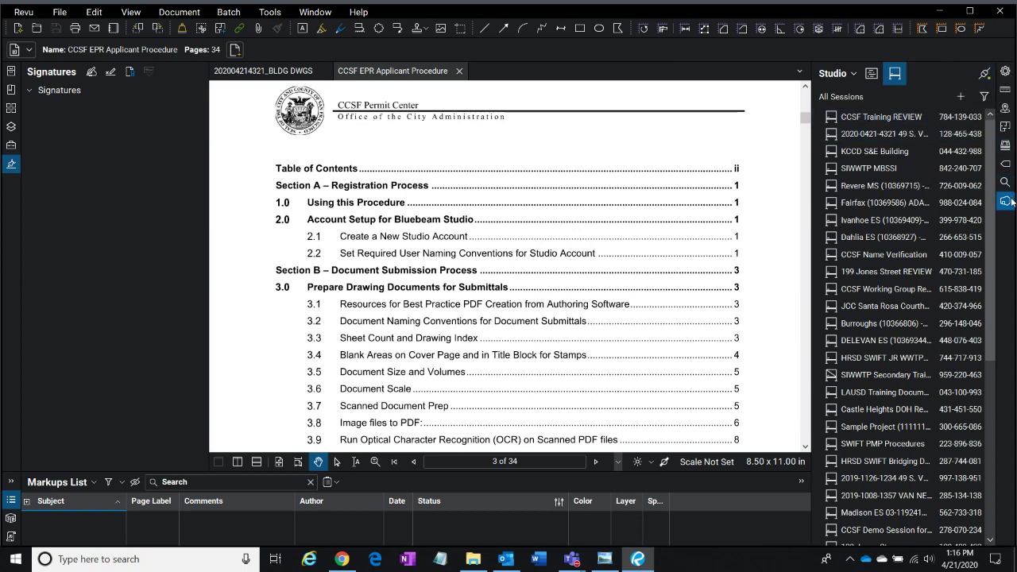
- Locate the Sessions view in the Studio panel
key("ctrl")
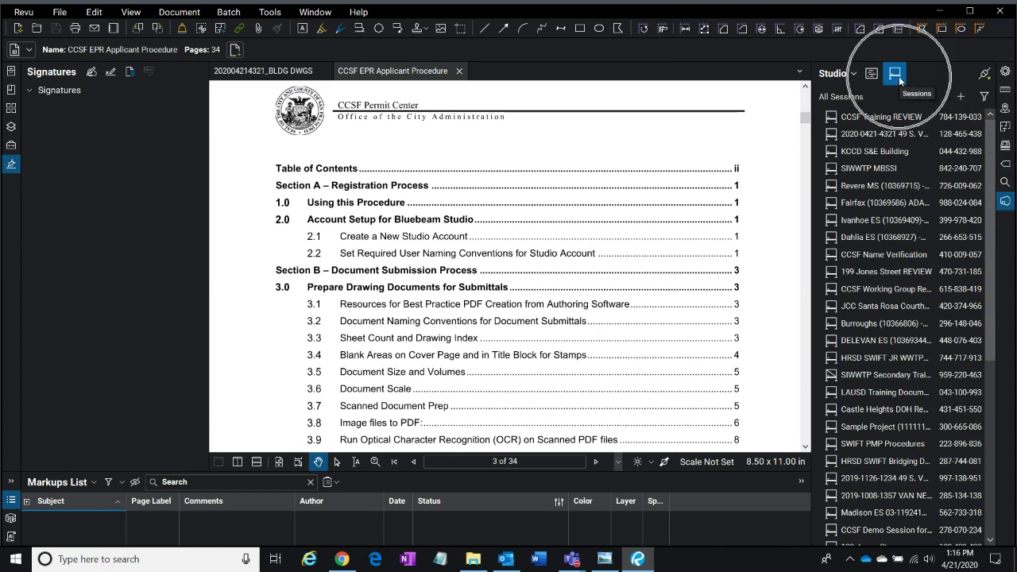
key("ctrl")
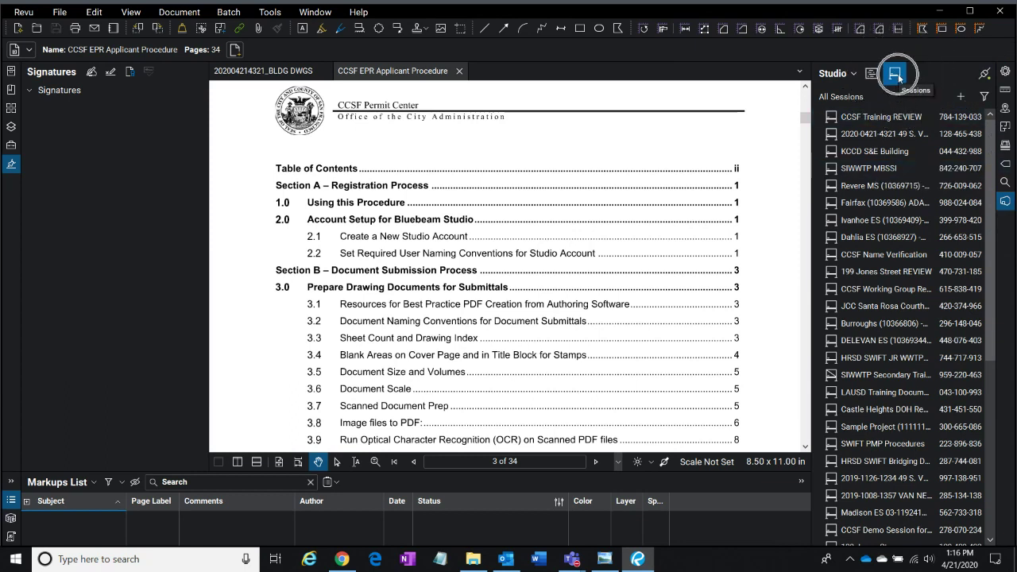
key("ctrl")
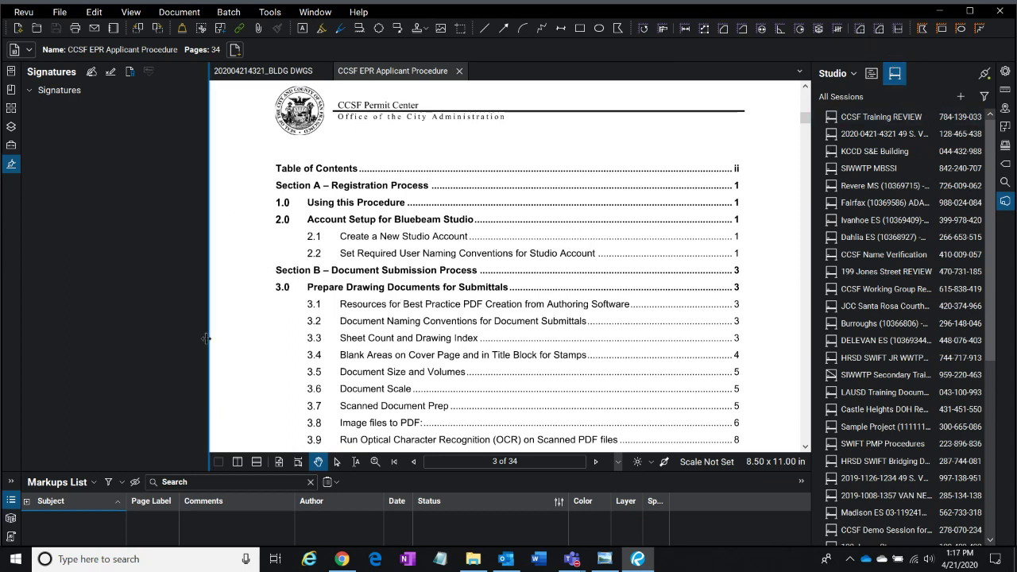
- Check the user name in the General preferences and close the preferences without saving
left_click(24, 12)
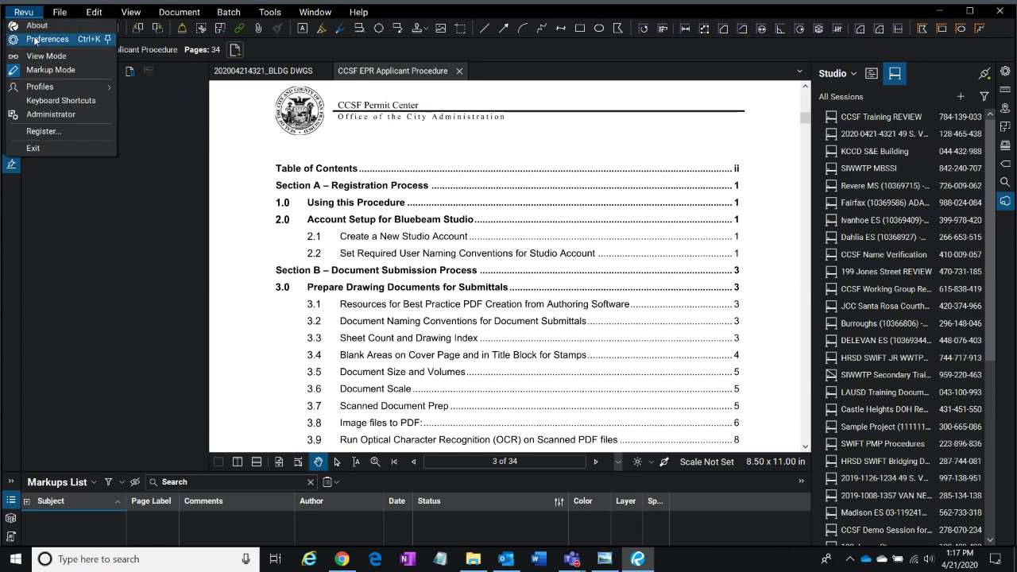
left_click(54, 42)
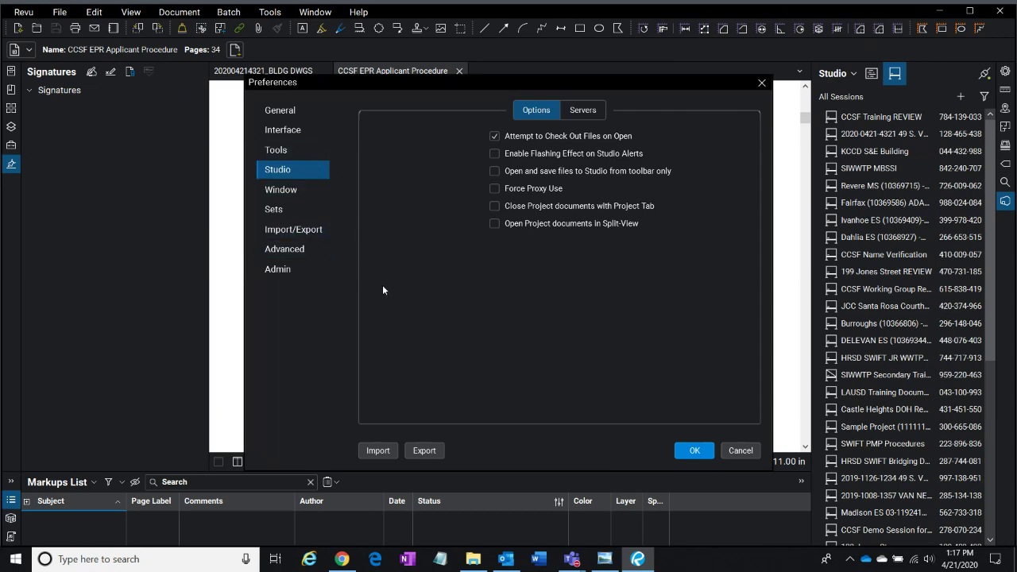
left_click(279, 110)
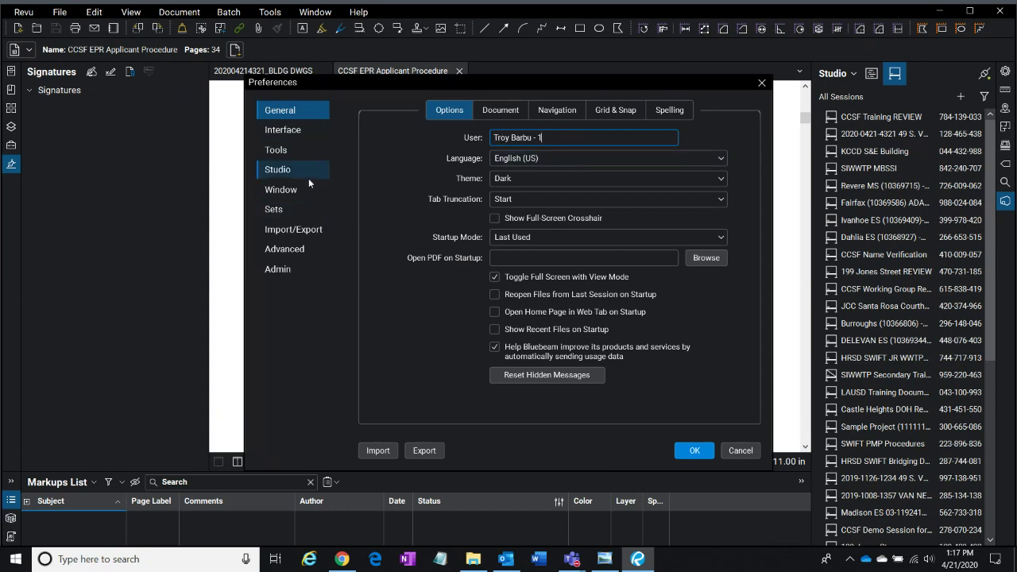
left_click(283, 111)
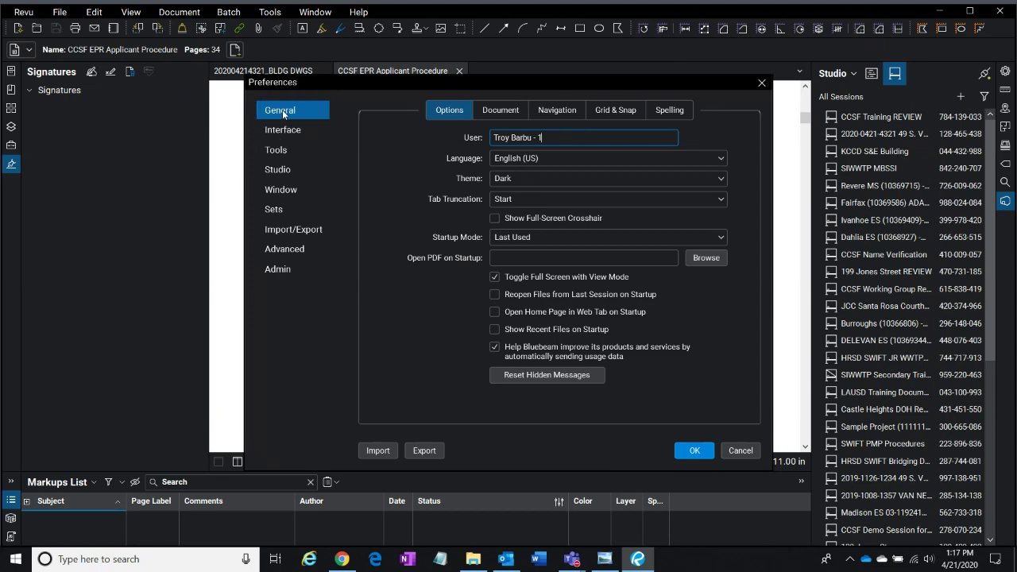
key("ctrl")
key("ctrl")
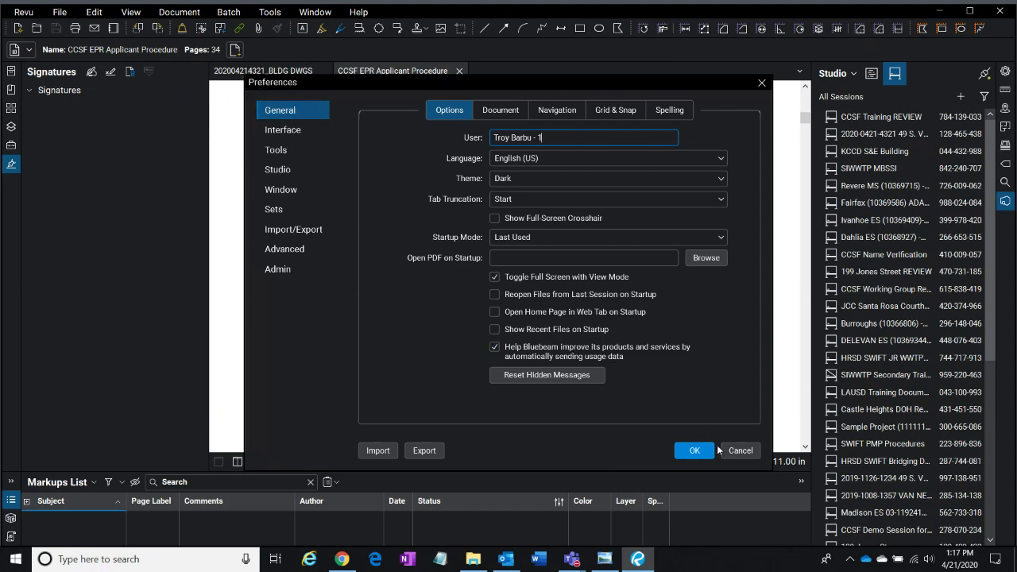
left_click(743, 451)
- Reopen the General preferences, set the user name to the full name followed by "- AECOM" and copy it
left_click(29, 14)
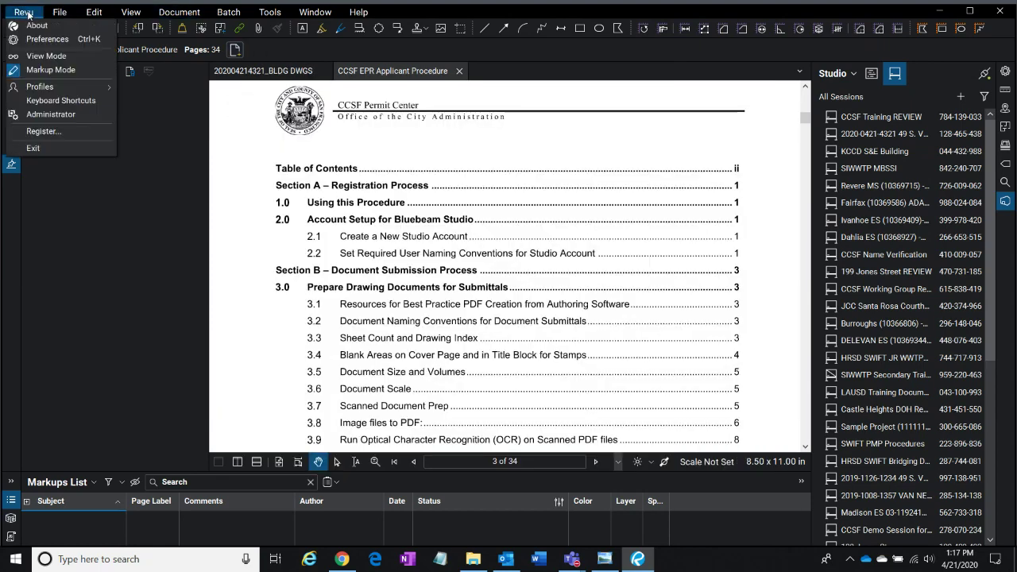
key("ctrl")
left_click(64, 39)
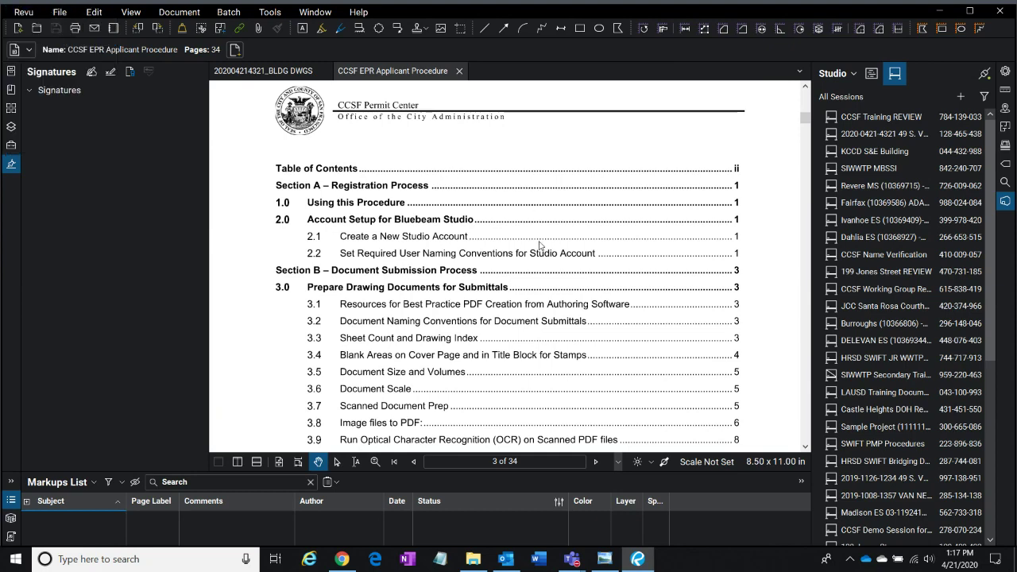
key("ctrl")
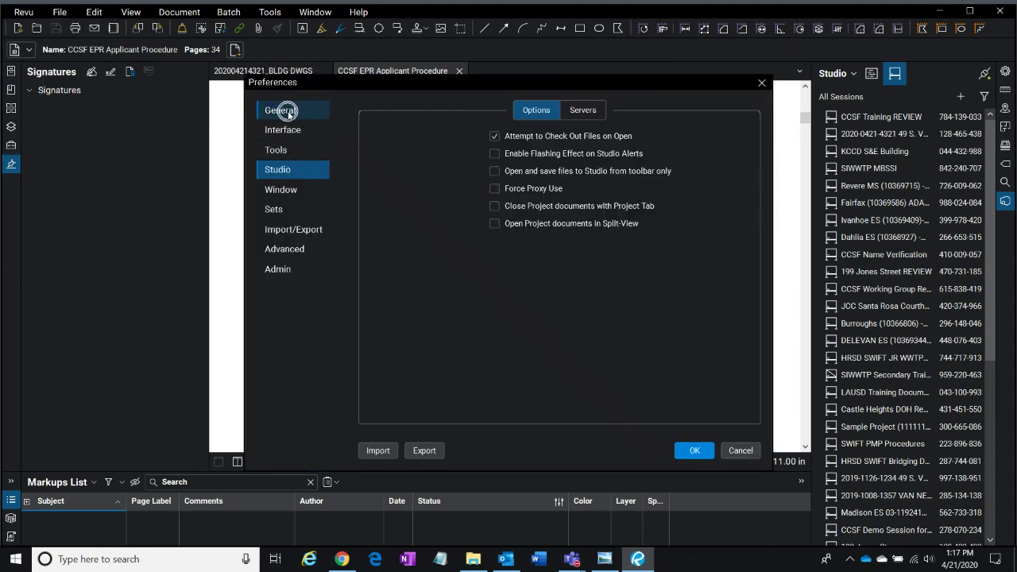
left_click(288, 112)
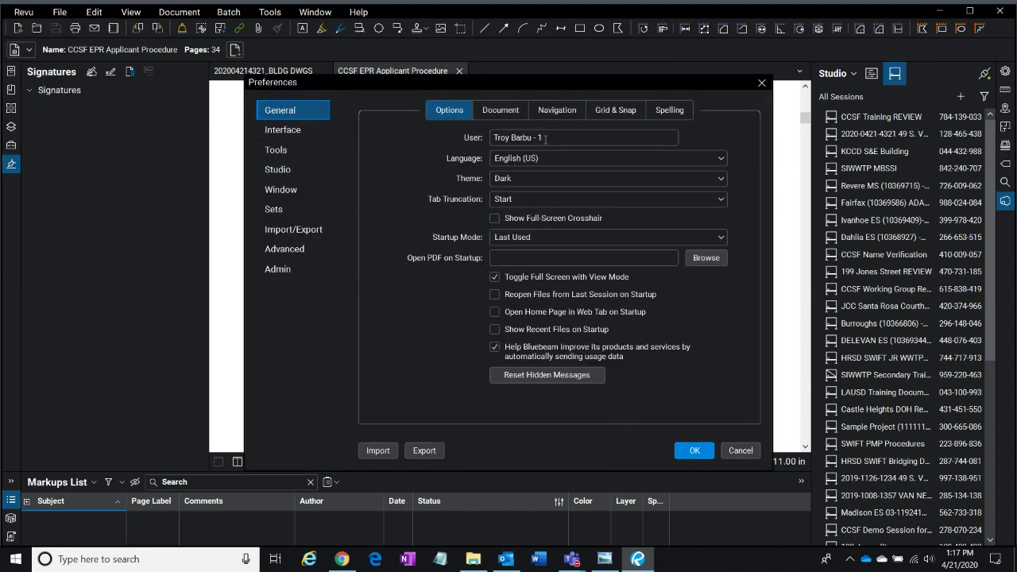
left_click_drag(545, 139, 456, 147)
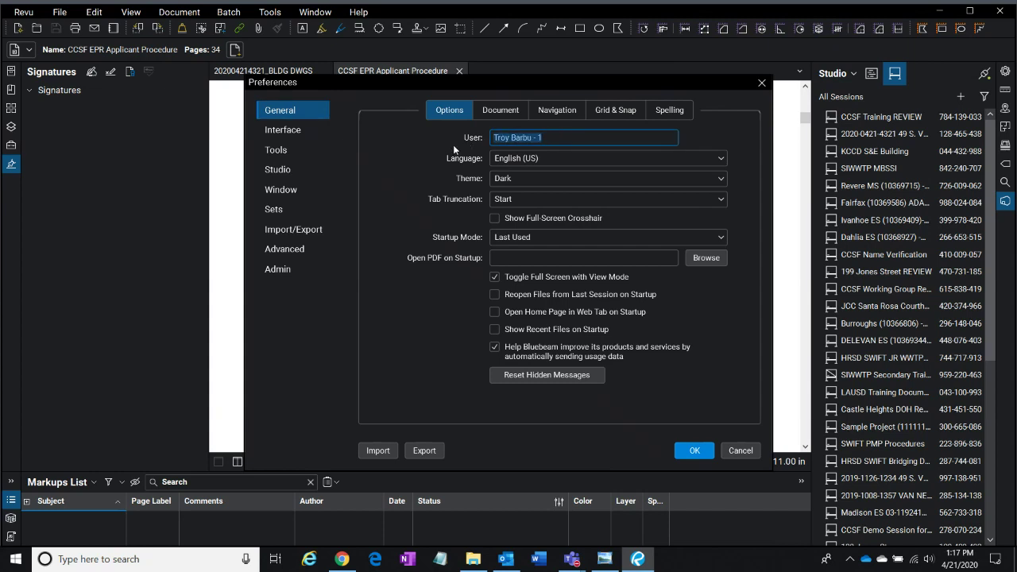
type("Troy Barbu - AECOM")
left_click_drag(569, 140, 495, 143)
right_click(530, 139)
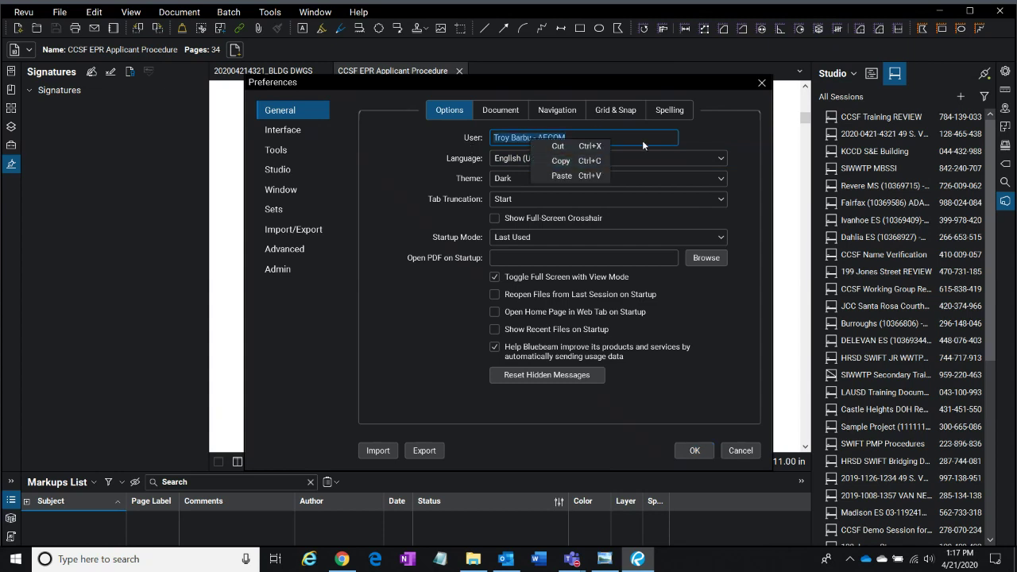
left_click(556, 161)
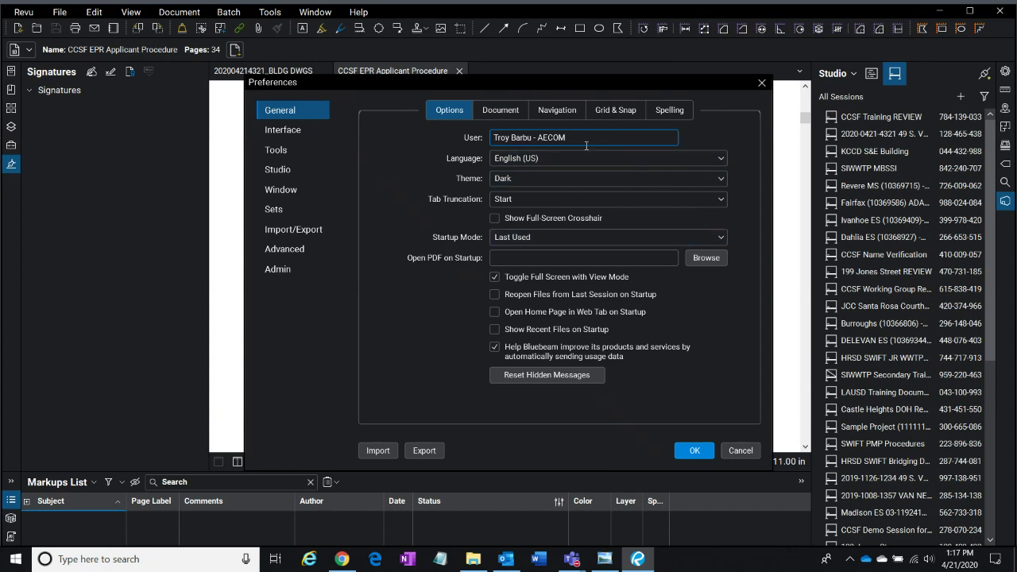
- Set the Studio server display name to the full name followed by "- AECOM" and save the preferences
left_click(279, 170)
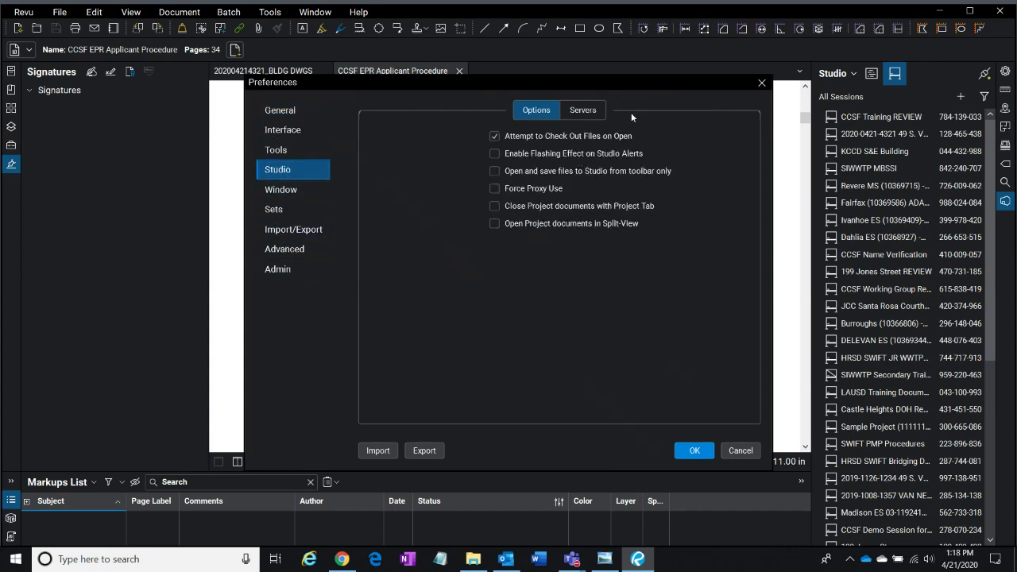
left_click(584, 113)
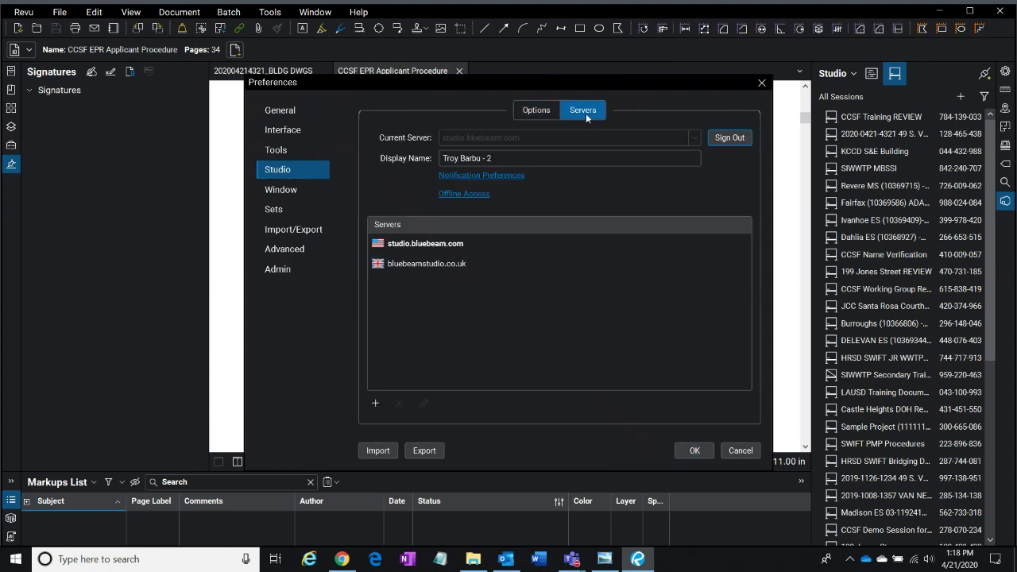
left_click(490, 158)
left_click_drag(513, 155, 458, 158)
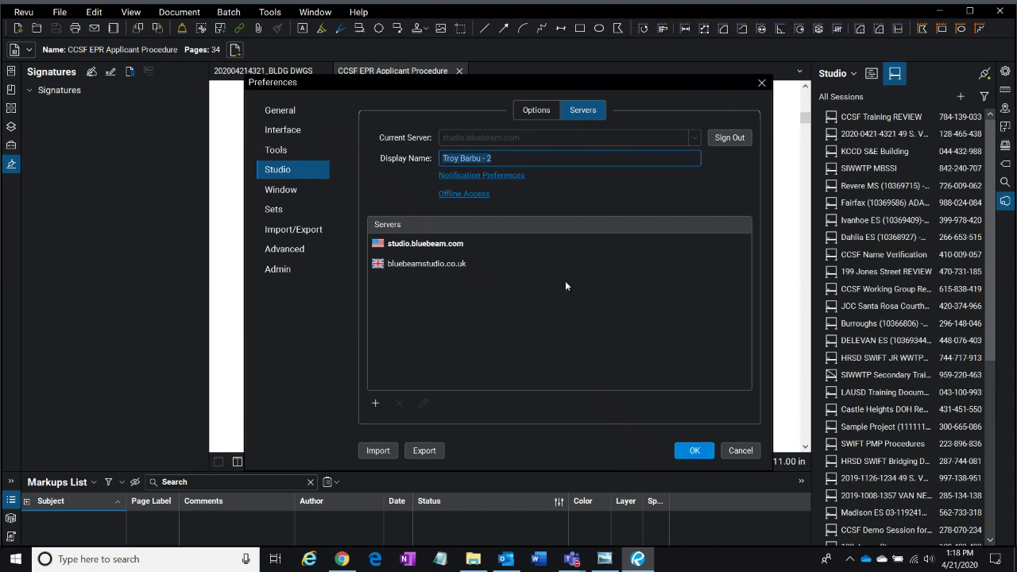
type("Barbu - AECOM")
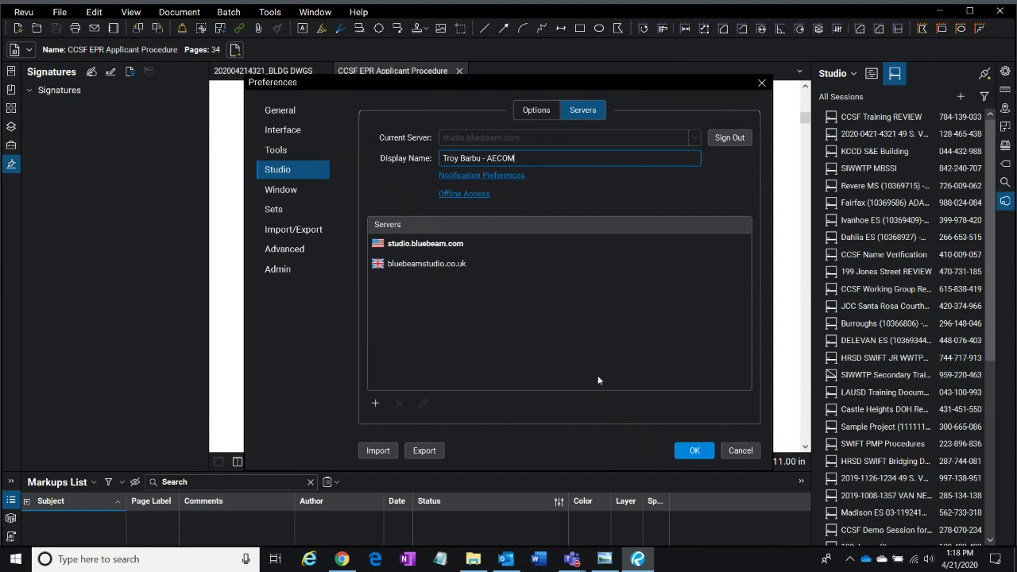
left_click(695, 451)
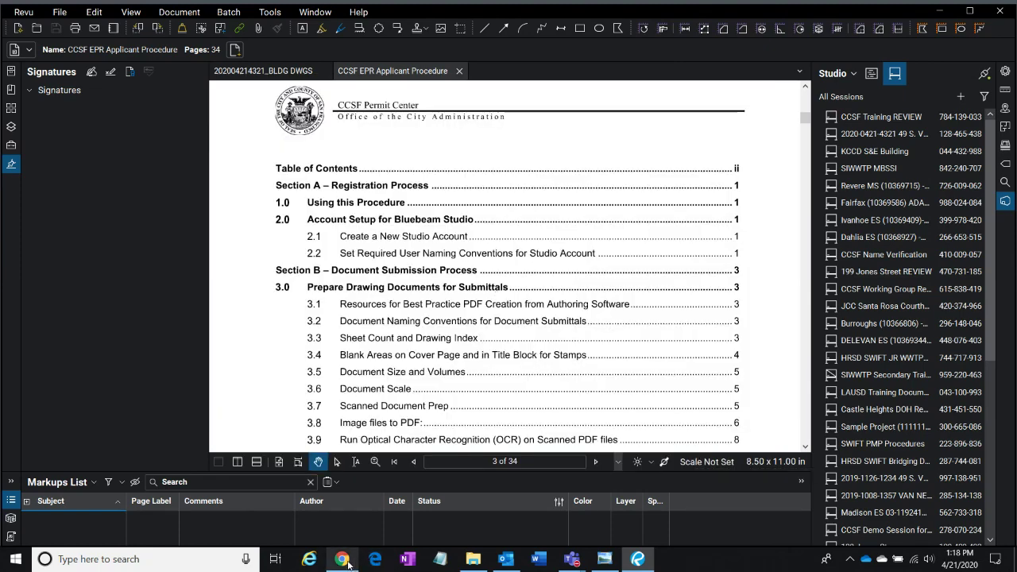
- Switch to Chrome and sign in to the studio.bluebeam.com website with the prefilled account credentials
left_click(342, 561)
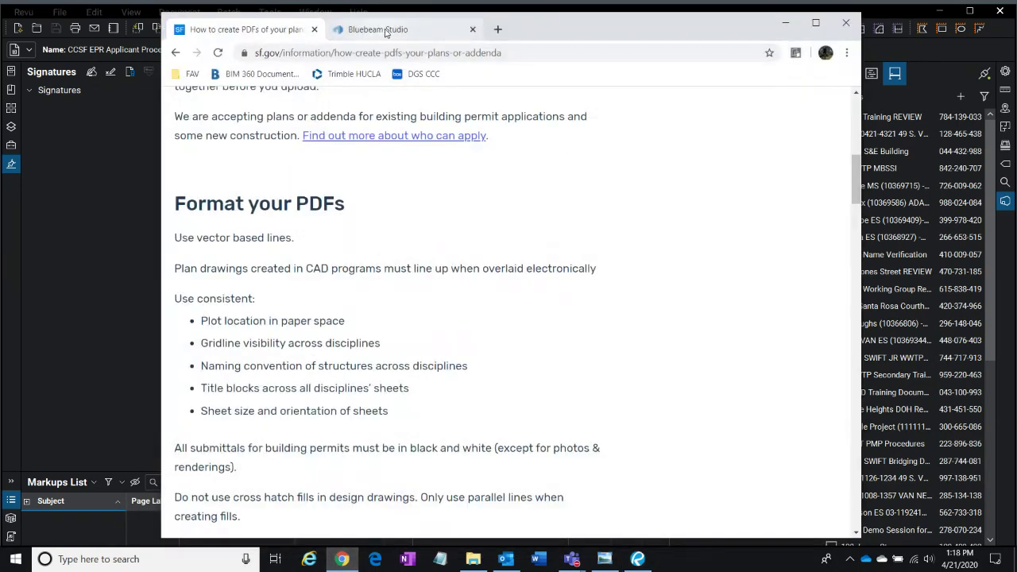
left_click(382, 30)
left_click(464, 51)
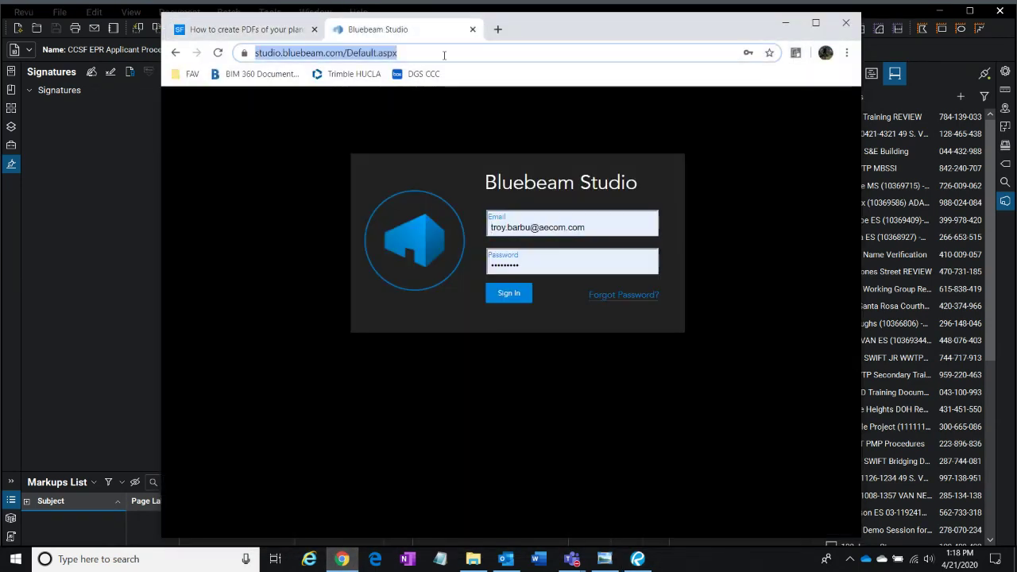
left_click(400, 57)
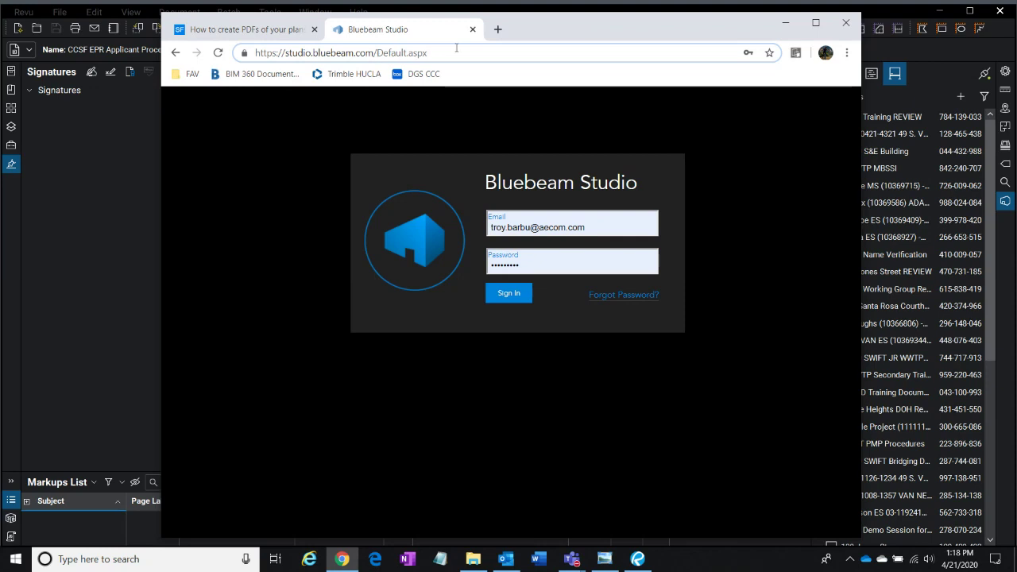
left_click(326, 54)
left_click_drag(375, 53, 286, 53)
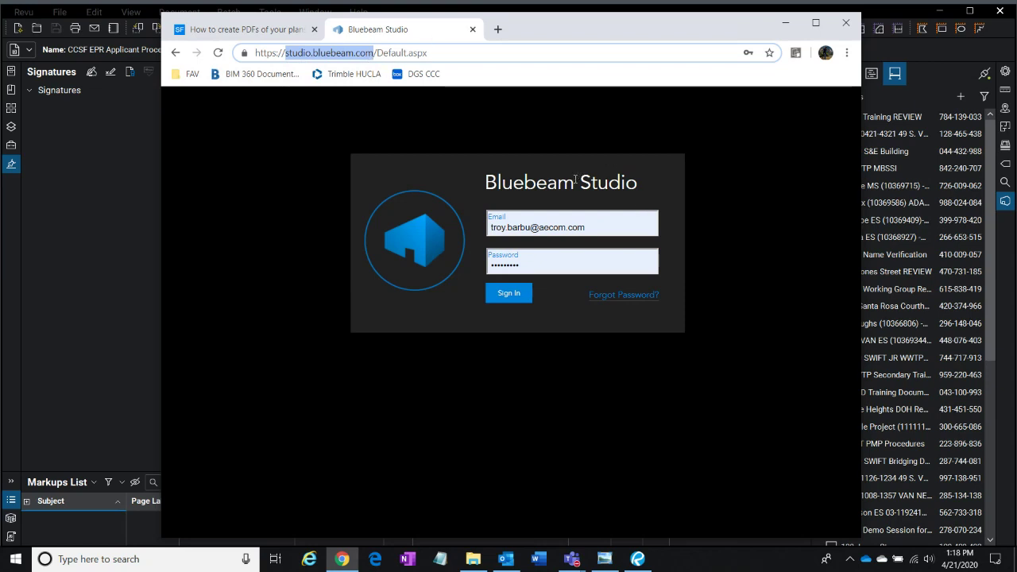
left_click(509, 294)
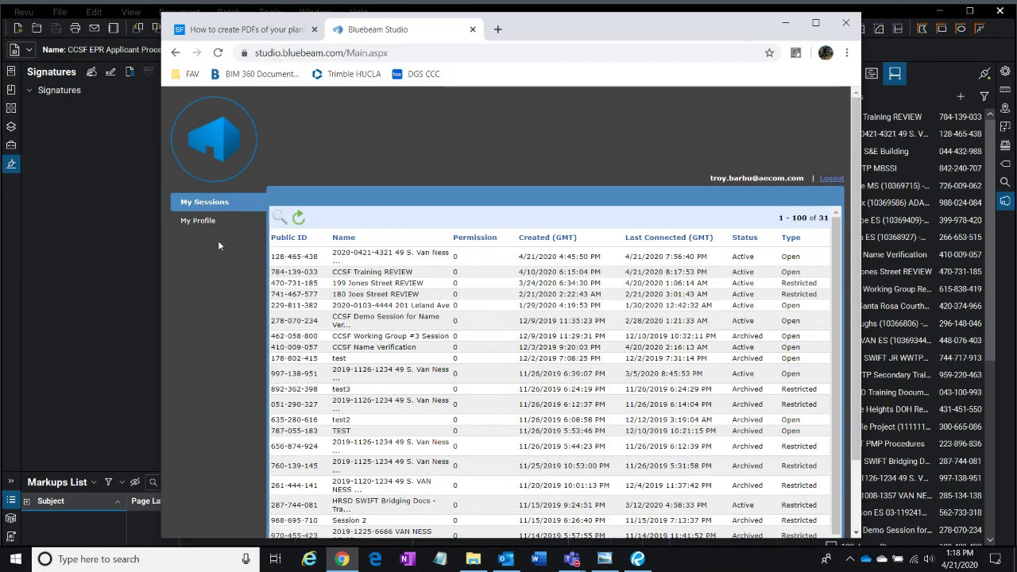
- Set the default name in the Studio web profile to the full name followed by "- AECOM" and update the profile
left_click(222, 224)
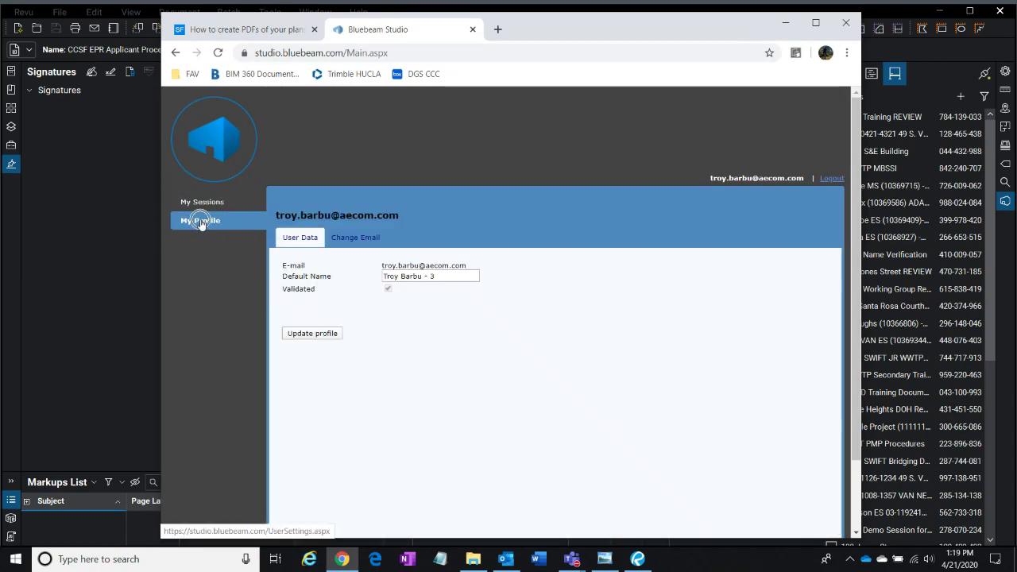
left_click(200, 220)
left_click(456, 275)
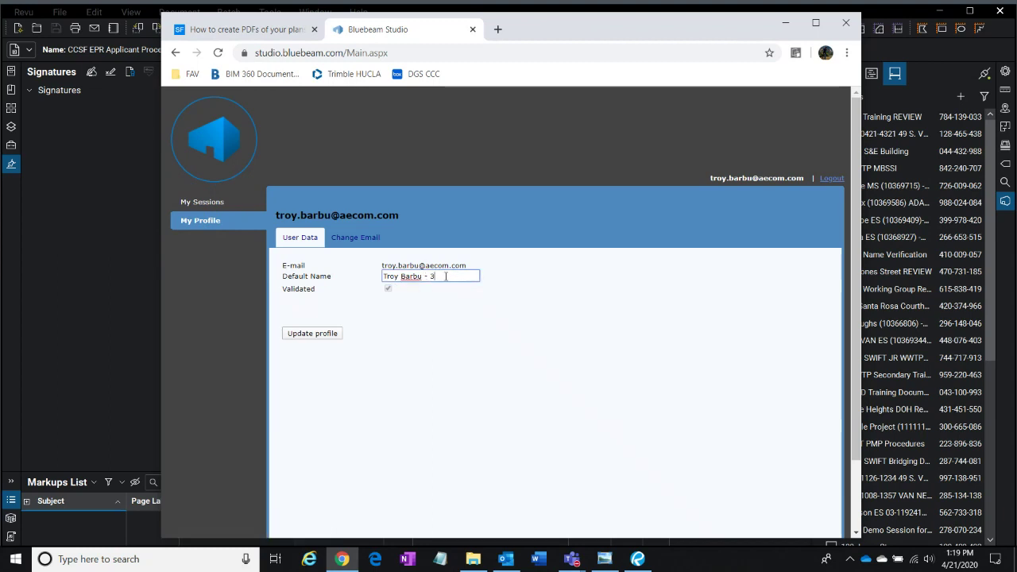
left_click_drag(446, 276, 351, 296)
type("Troy Barbu - AECOM")
left_click(318, 336)
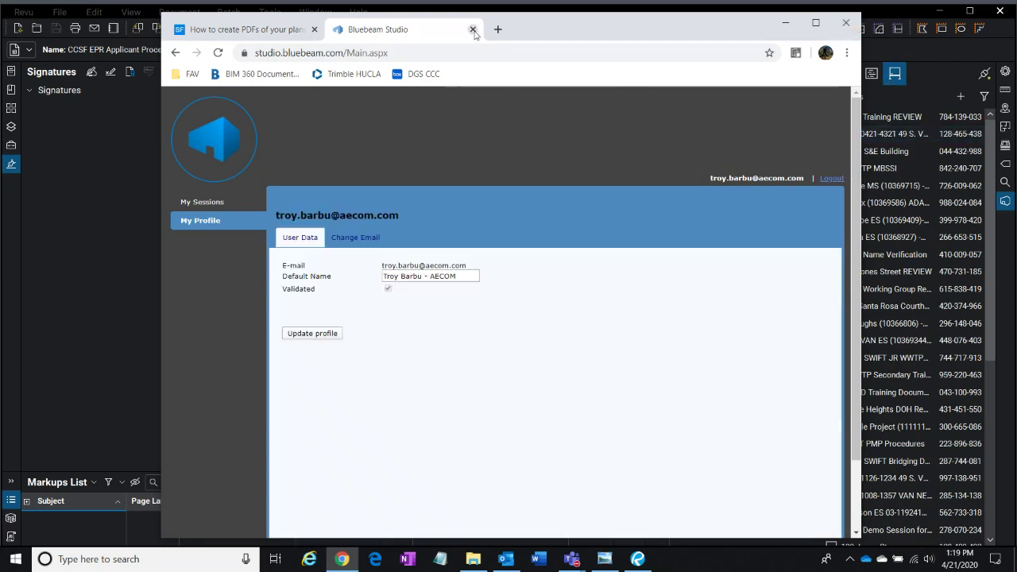
- Return to the applicant procedure in Revu and go from its table of contents to section 3.1 on PDF creation resources
left_click(263, 35)
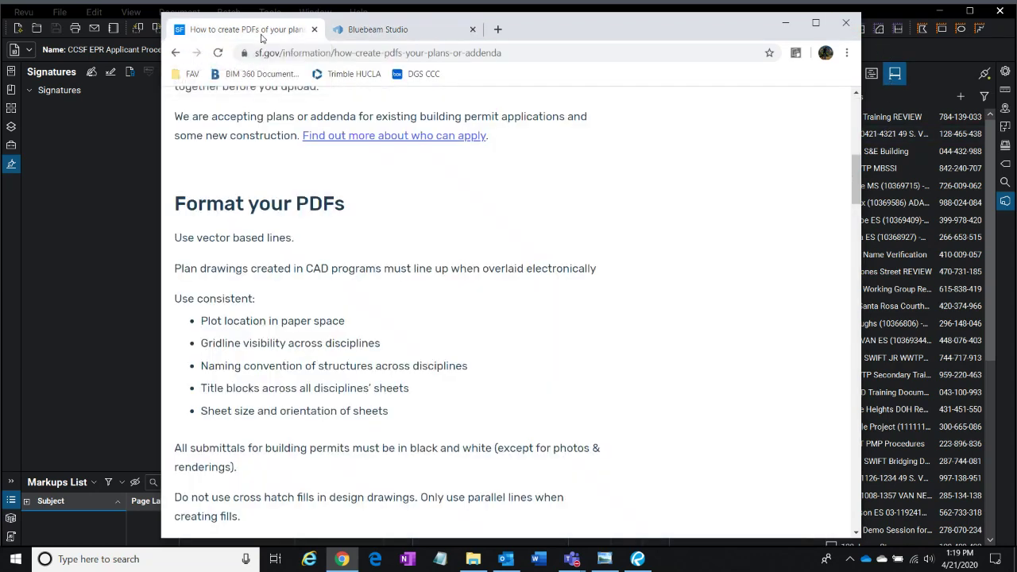
left_click(788, 22)
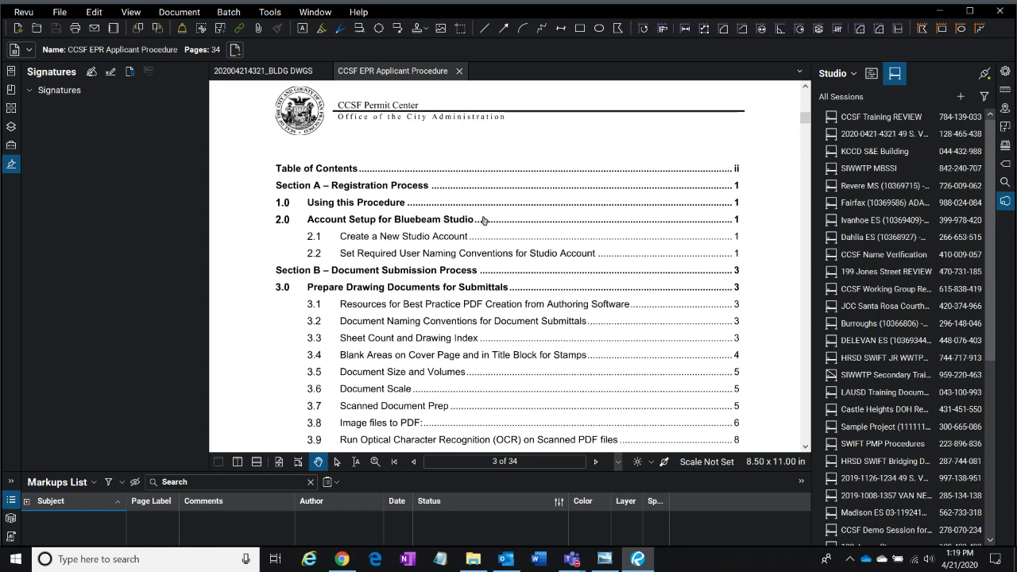
scroll(450, 265, "down", 1)
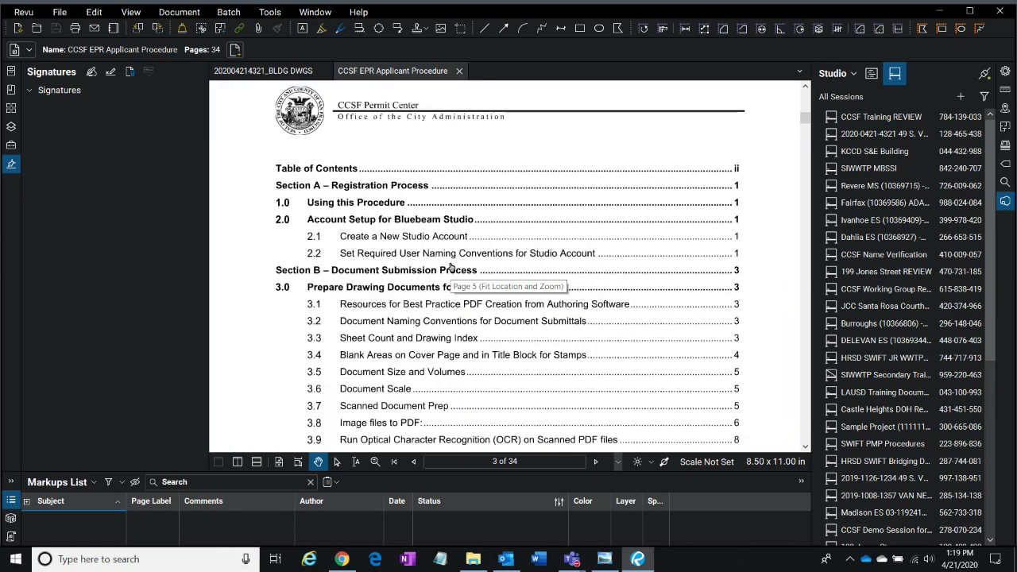
scroll(448, 226, "up", 1)
left_click_drag(447, 223, 421, 149)
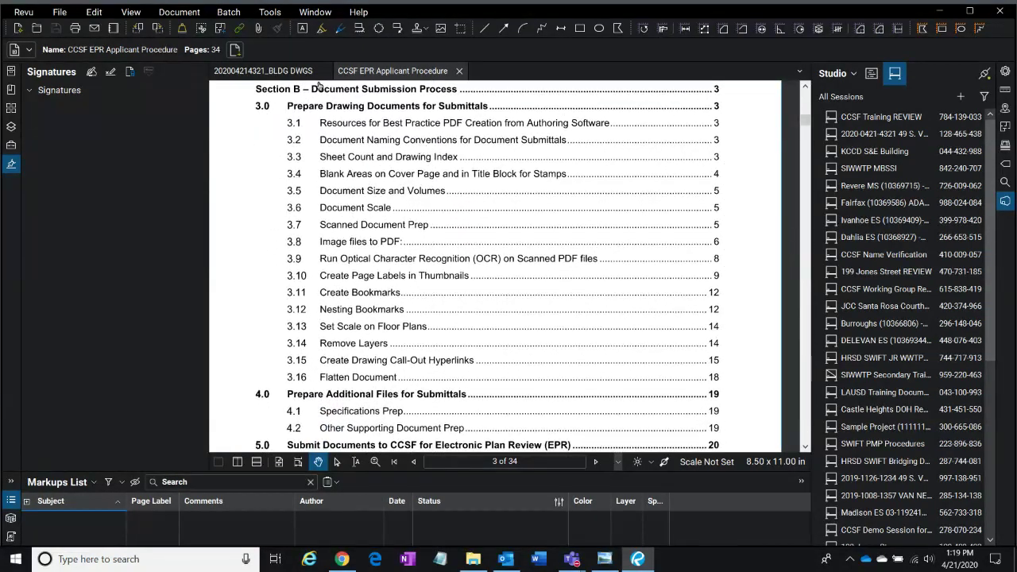
left_click(403, 126)
left_click(396, 124)
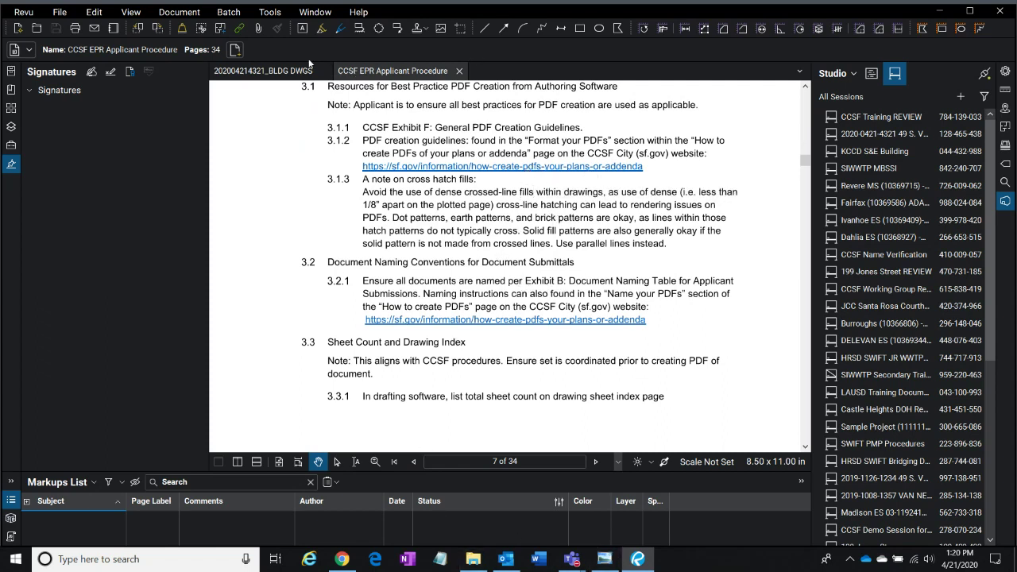
- Switch to the sf.gov page in Chrome and examine the "Format your PDFs" rules on consistent sheet size, orientation and title blocks
left_click(343, 559)
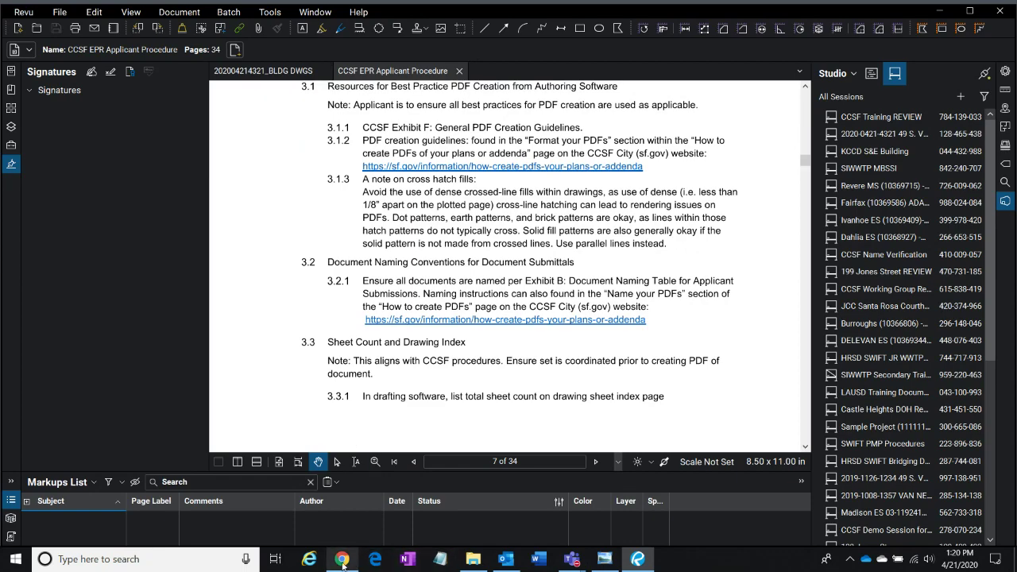
scroll(288, 232, "up", 2)
scroll(294, 228, "up", 4)
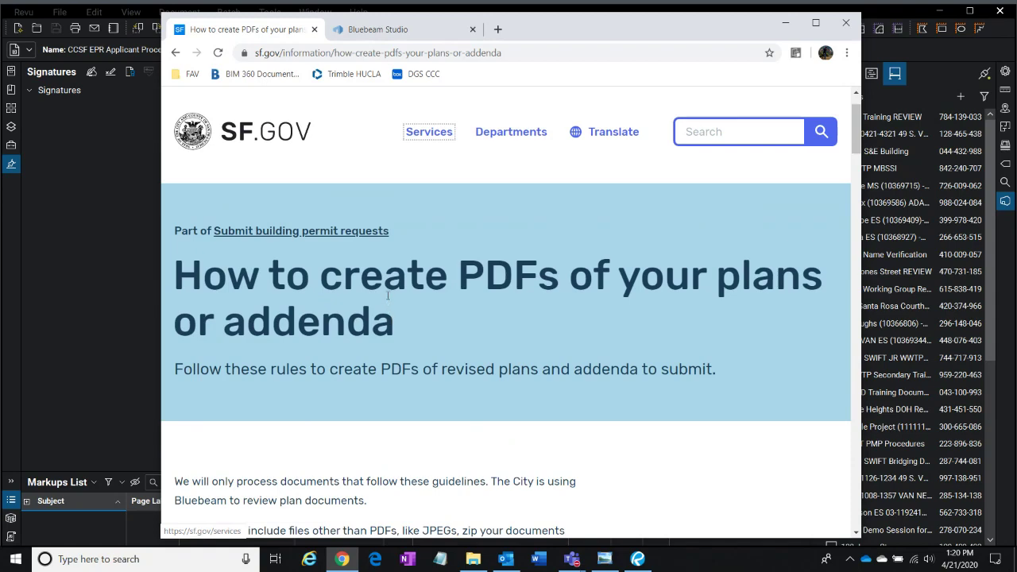
scroll(389, 290, "down", 6)
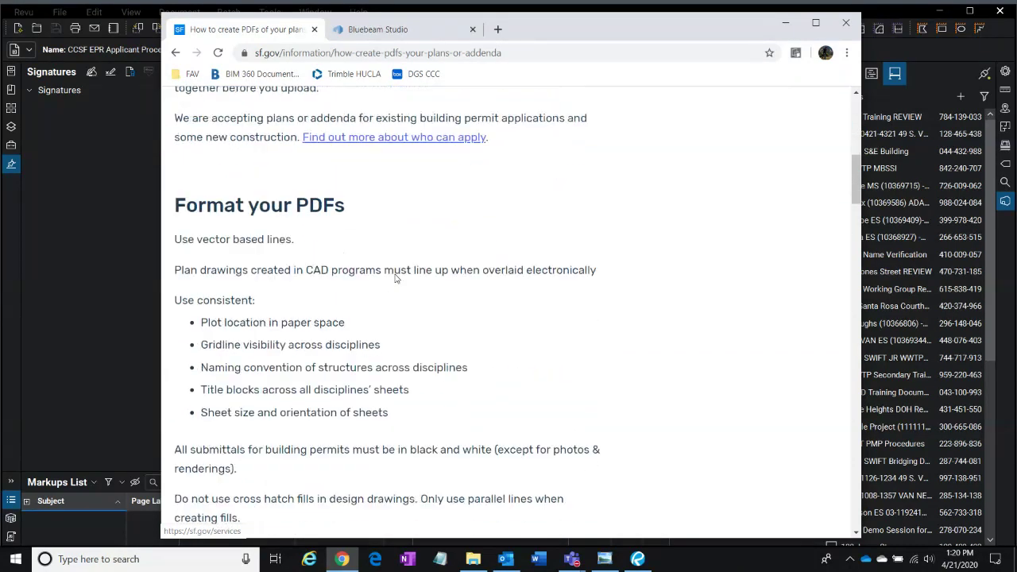
scroll(396, 278, "down", 1)
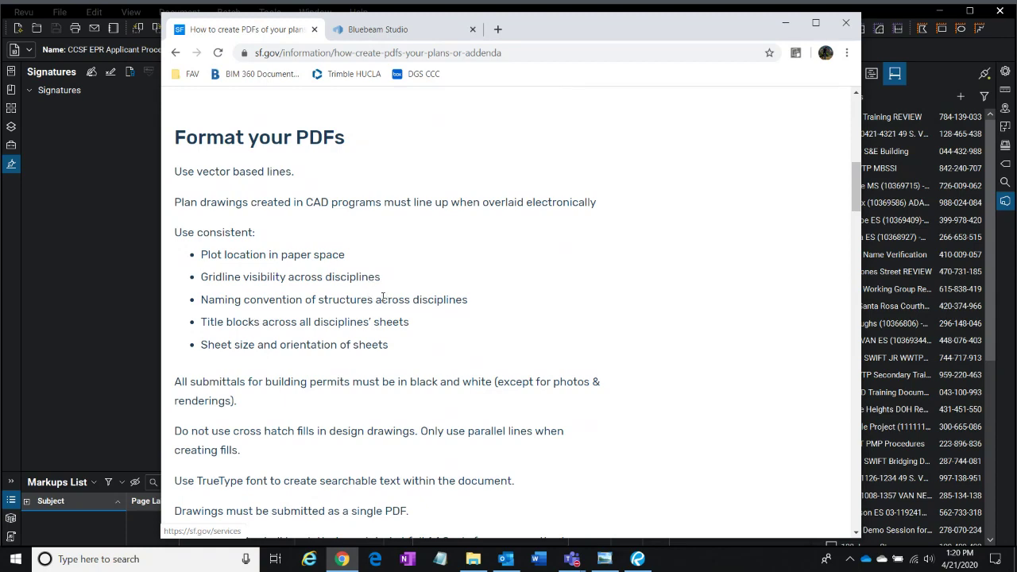
scroll(383, 297, "down", 2)
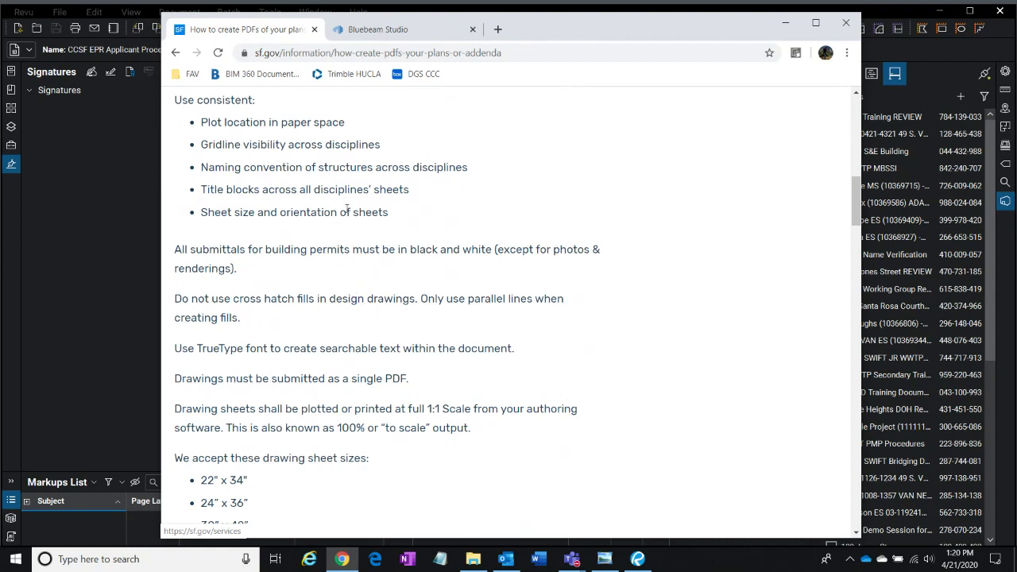
left_click_drag(389, 213, 207, 212)
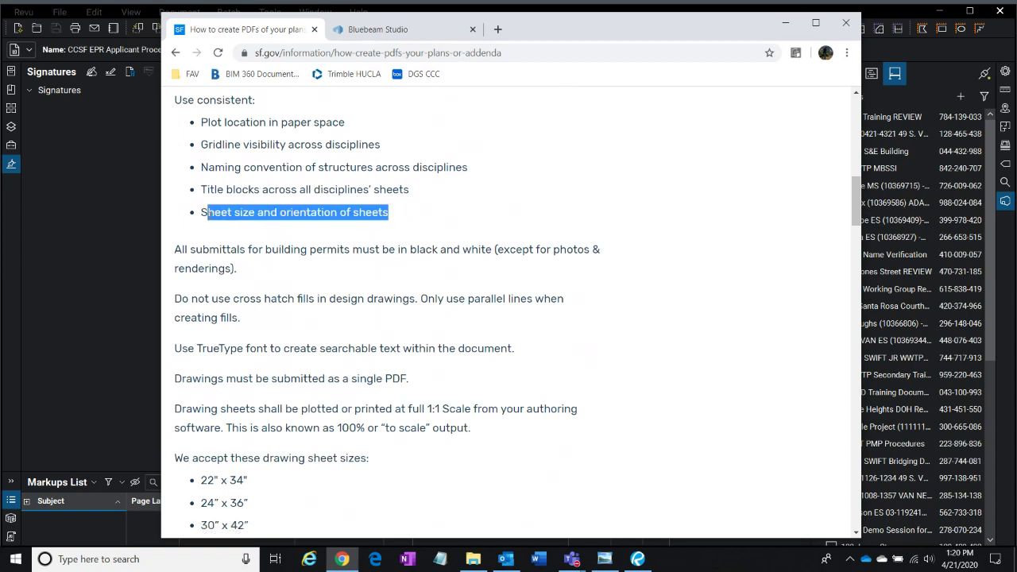
left_click_drag(259, 189, 200, 189)
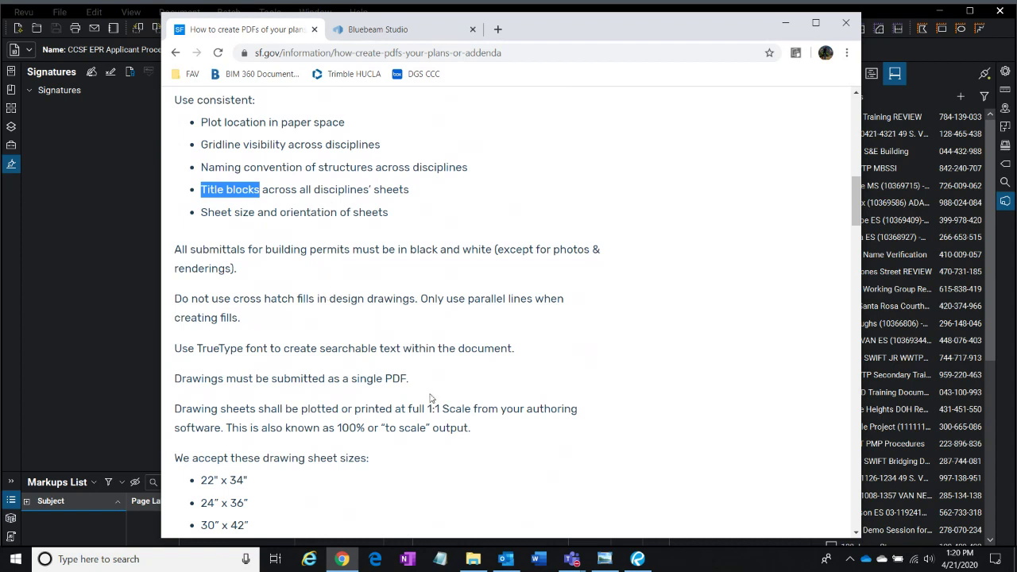
- Examine the plotting scale and font rules, highlighting "full 1:1 Scale", the 100% or "to scale" wording and "TrueType font"
left_click_drag(471, 409, 407, 409)
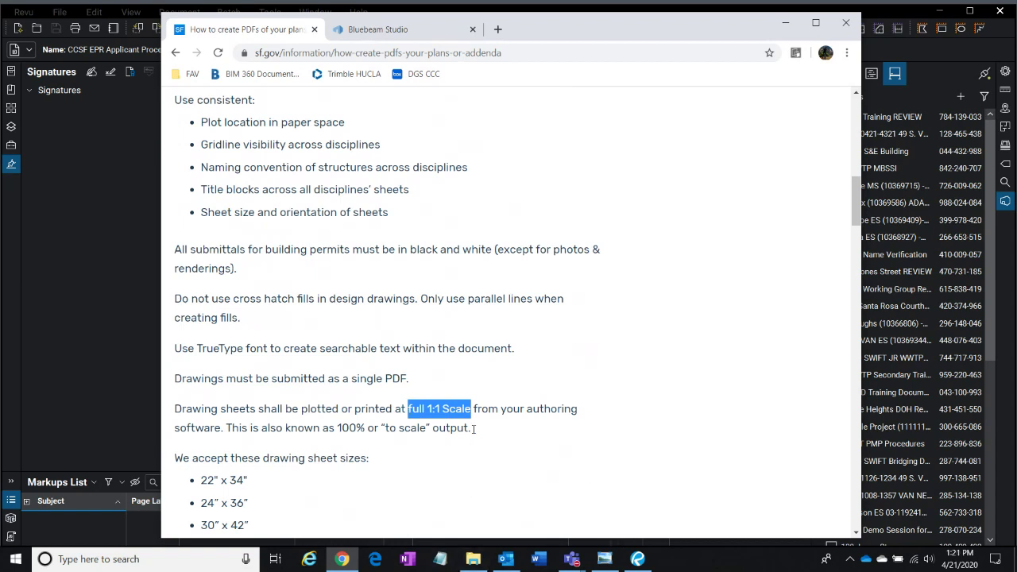
scroll(494, 439, "down", 2)
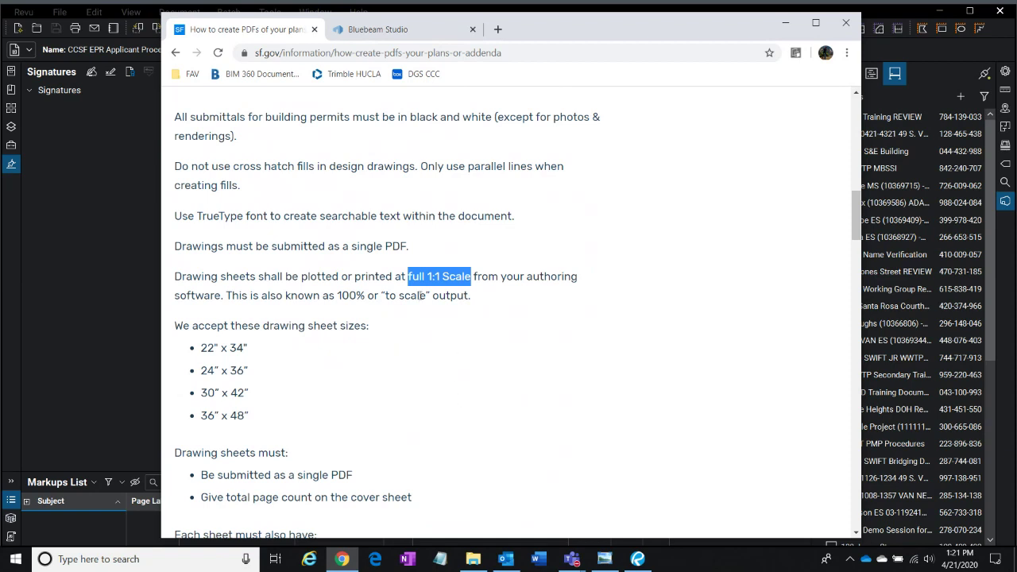
left_click_drag(439, 295, 337, 295)
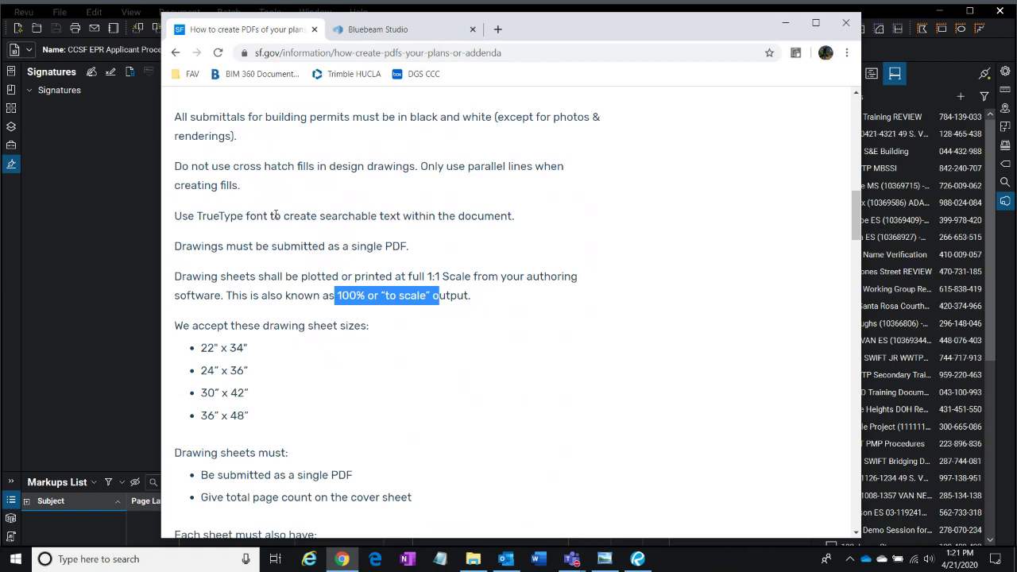
left_click_drag(269, 216, 195, 217)
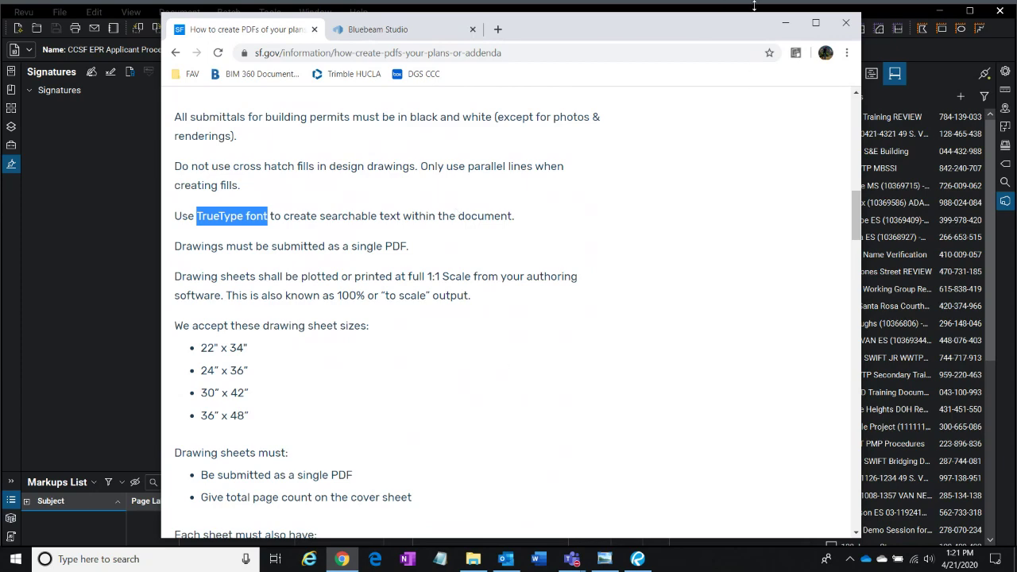
- Return to the applicant procedure in Revu and read section 3.3, Sheet Count and Drawing Index
left_click(785, 22)
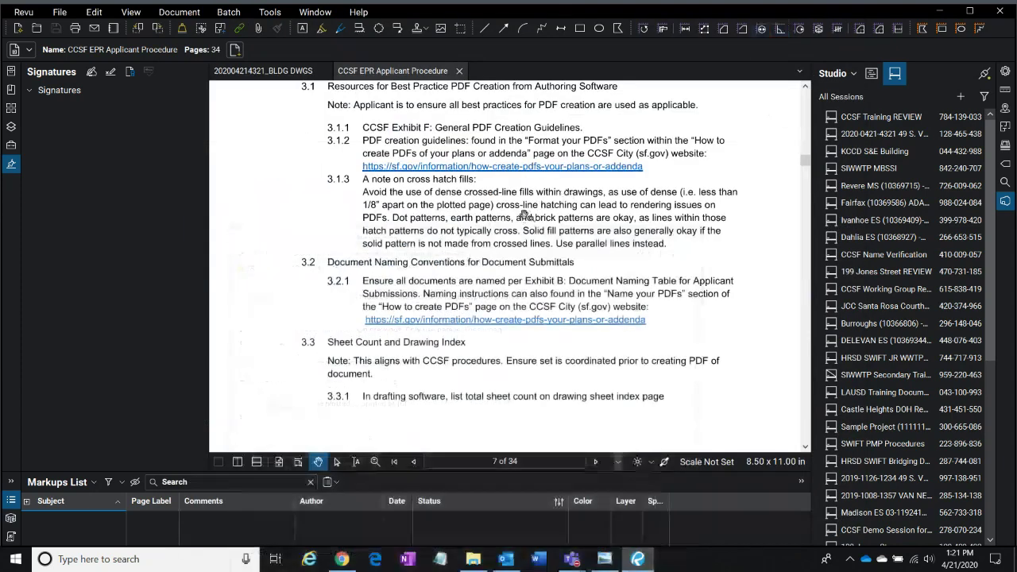
scroll(474, 324, "down", 1)
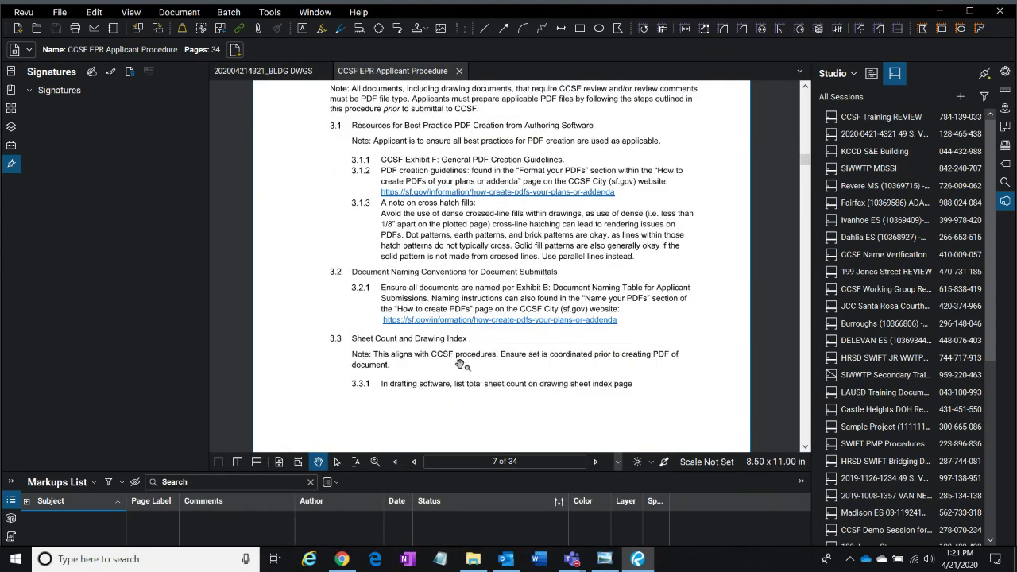
scroll(521, 374, "down", 3)
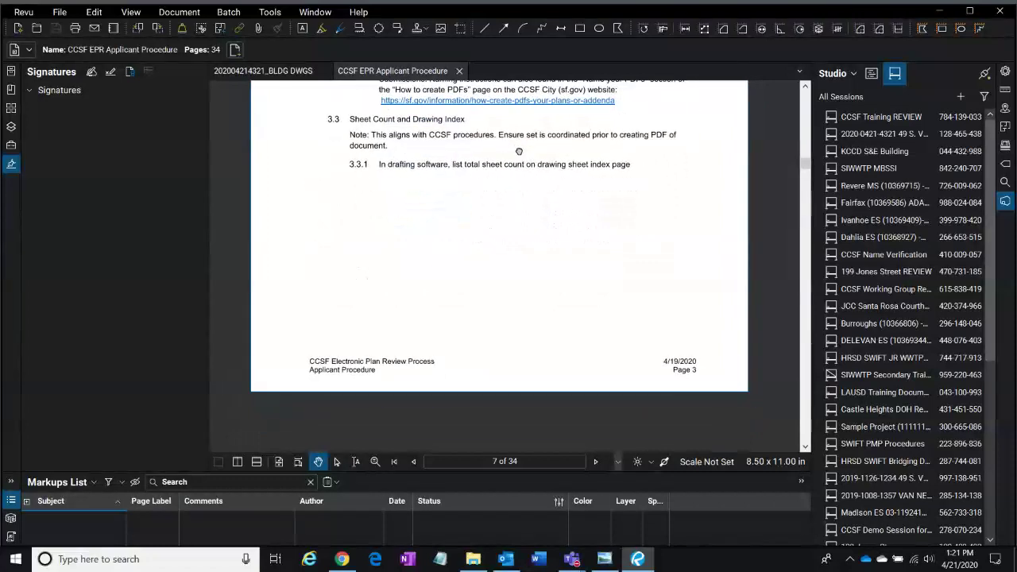
left_click(298, 461)
scroll(484, 310, "down", 5)
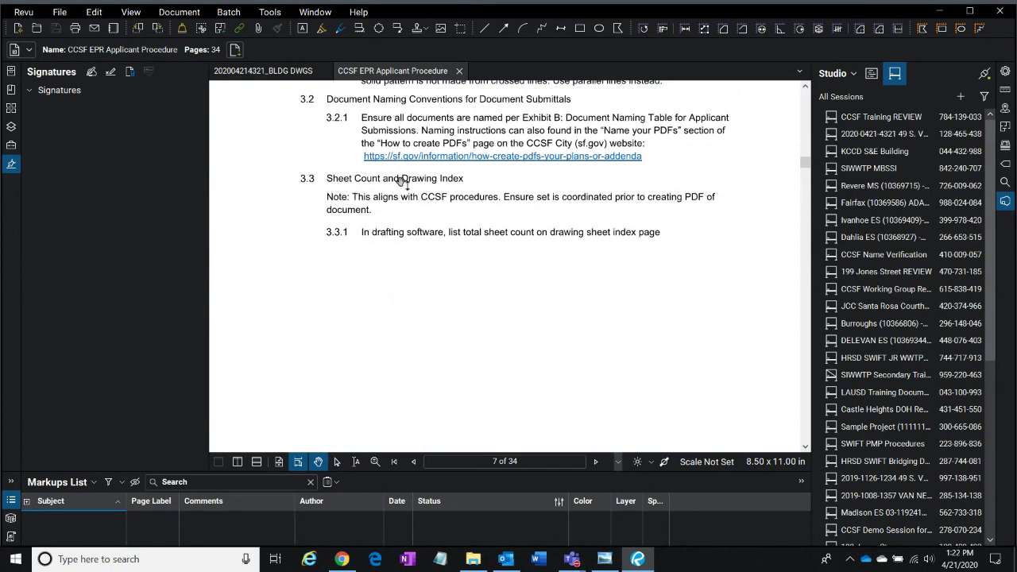
left_click(268, 73)
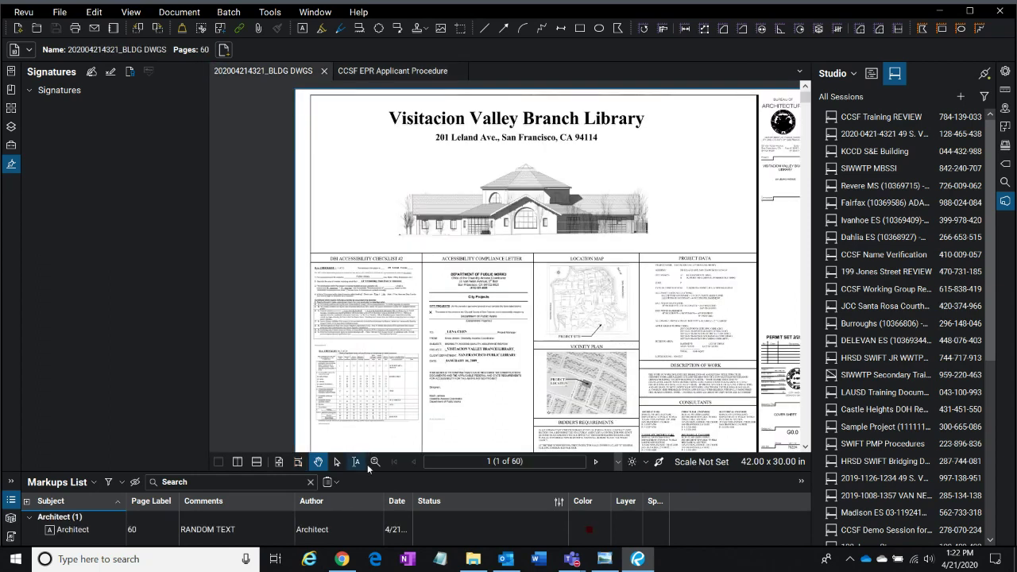
left_click(596, 463)
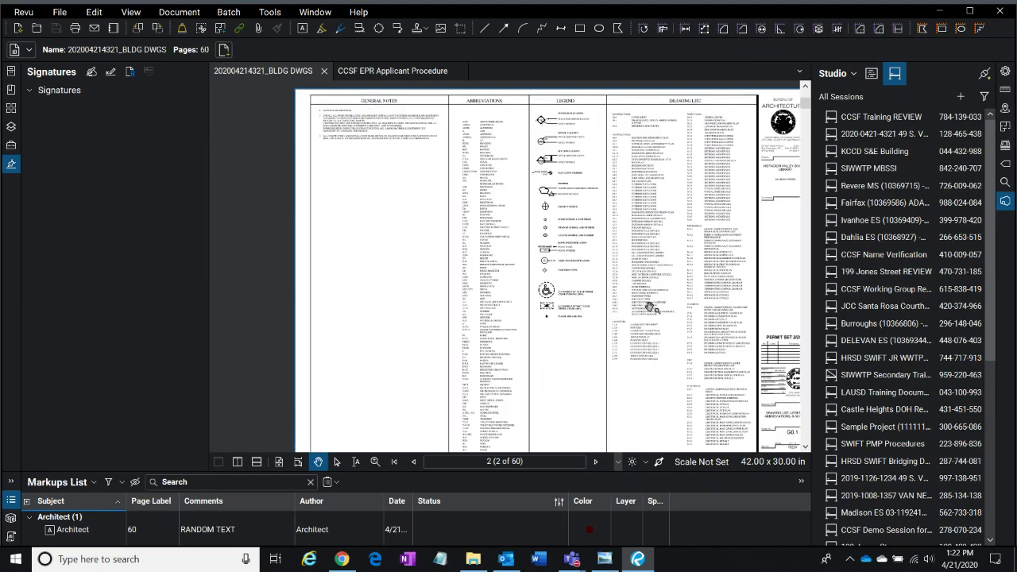
scroll(681, 101, "up", 1)
scroll(682, 101, "up", 2)
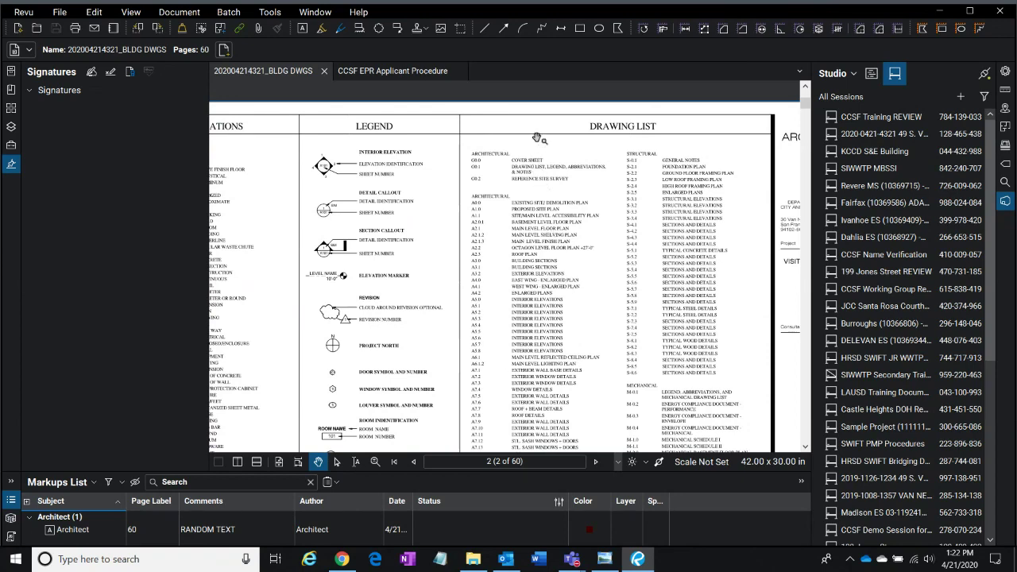
scroll(562, 149, "up", 1)
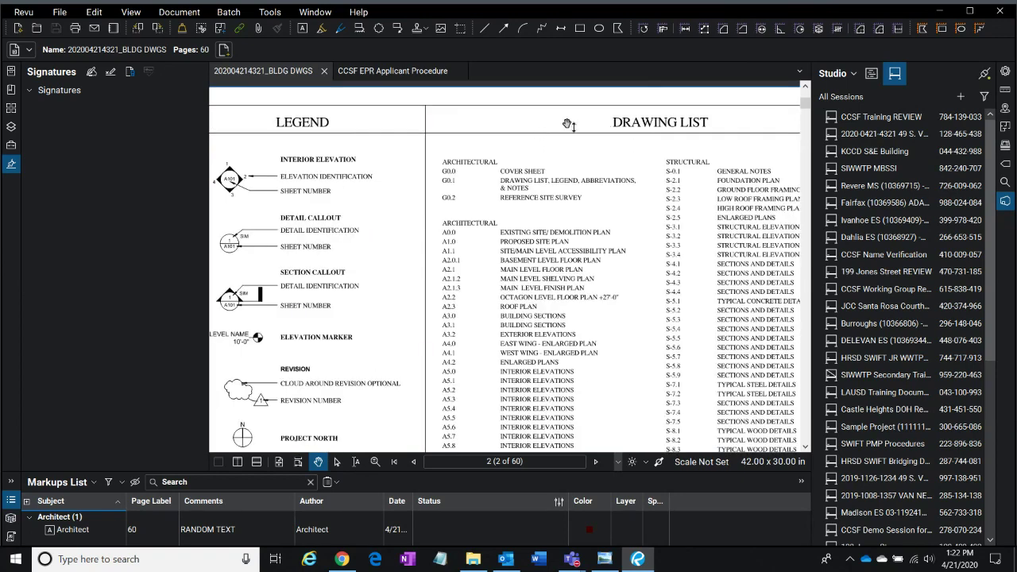
left_click(568, 125)
- Check the set's total page count against the Drawing List and view the whole sheet
left_click(526, 461)
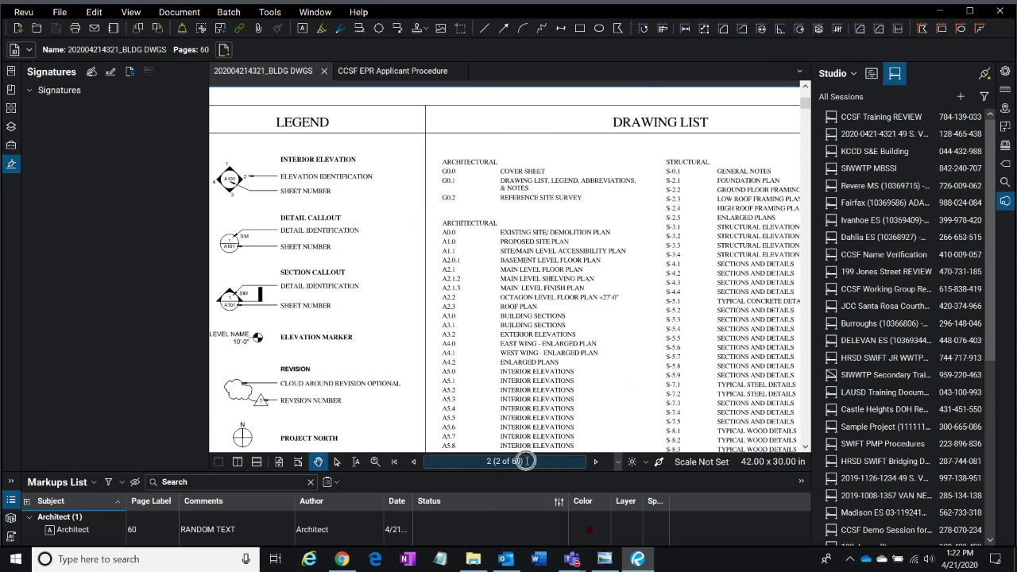
left_click(526, 461)
left_click(526, 461)
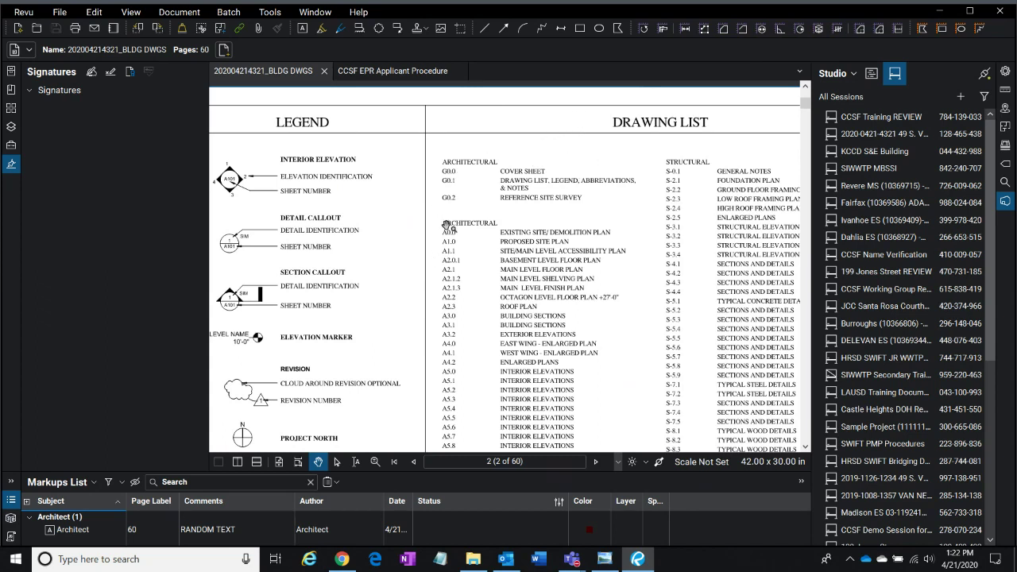
key("ctrl")
left_click(549, 126)
scroll(564, 310, "down", 2)
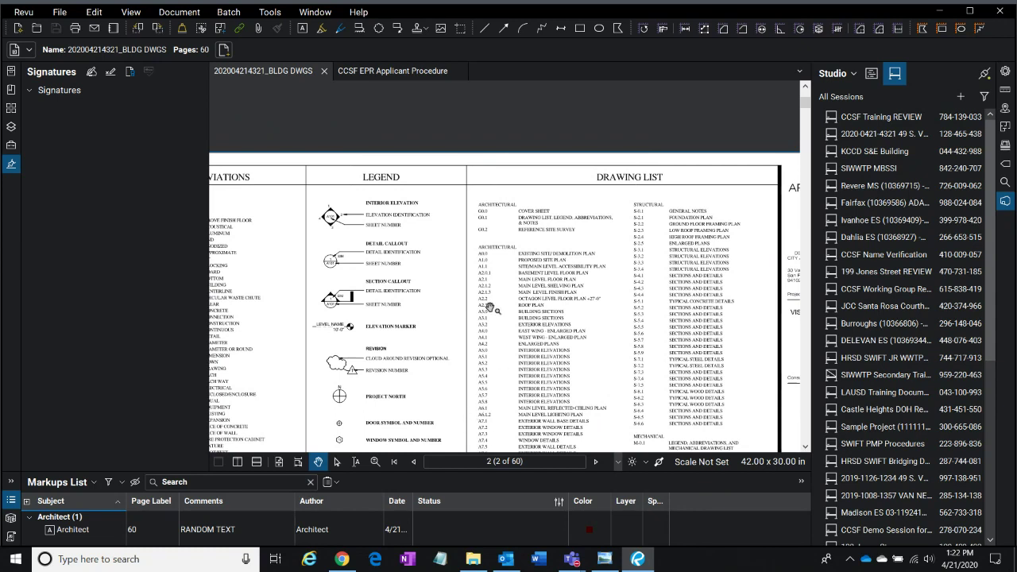
scroll(492, 309, "down", 1)
scroll(492, 362, "down", 1)
scroll(477, 272, "up", 2)
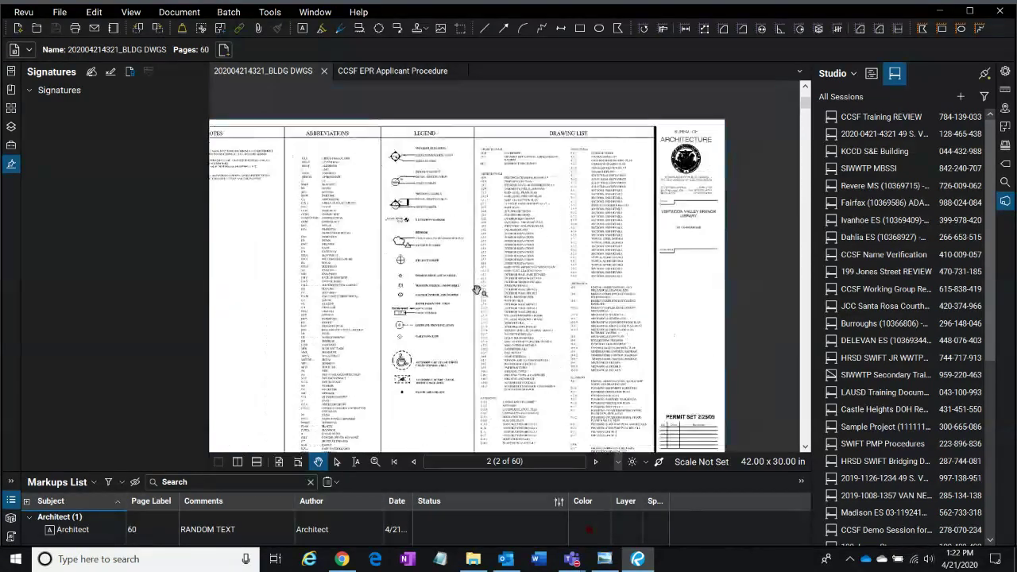
scroll(508, 259, "down", 3)
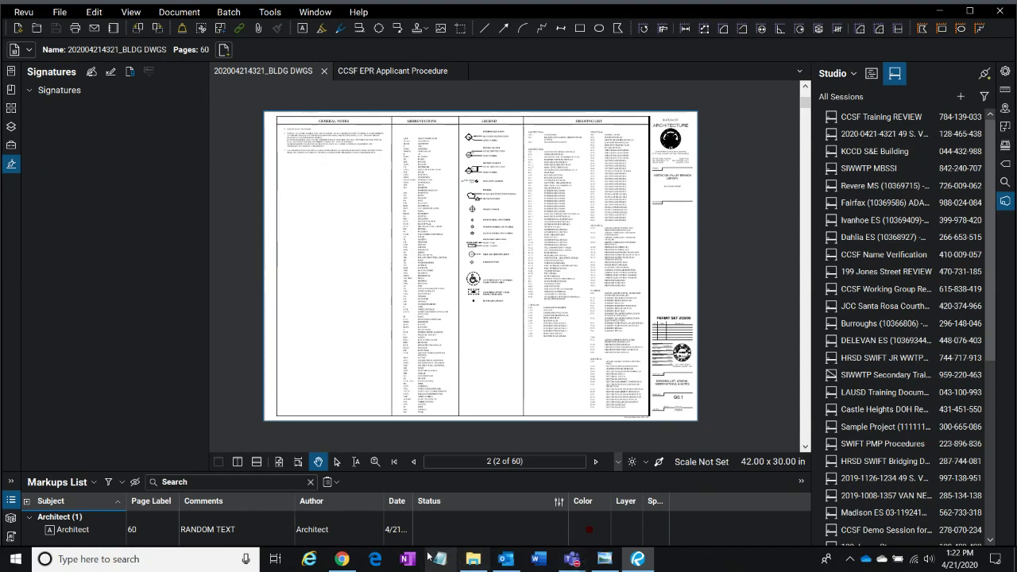
- Switch to the sf.gov page in Chrome and read the "Name your PDFs" rules, highlighting that heading, down to the document type and addenda naming
left_click(342, 559)
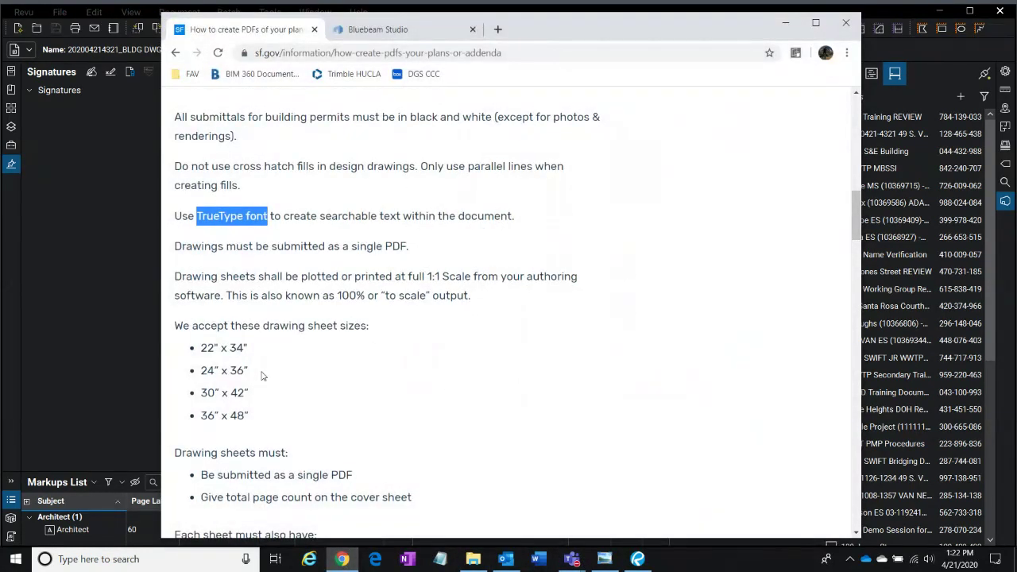
scroll(265, 376, "down", 1)
scroll(289, 310, "down", 10)
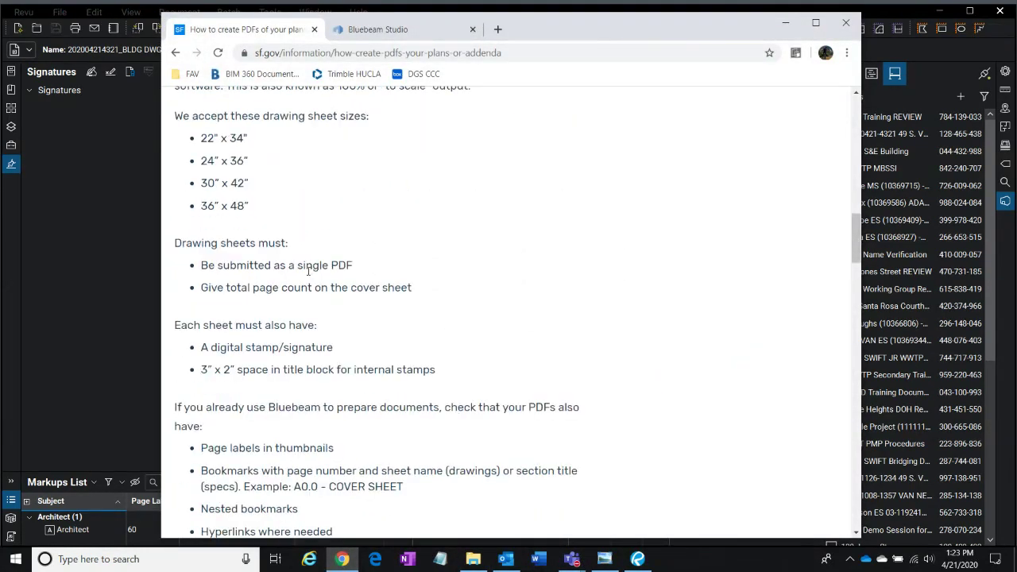
scroll(308, 276, "up", 2)
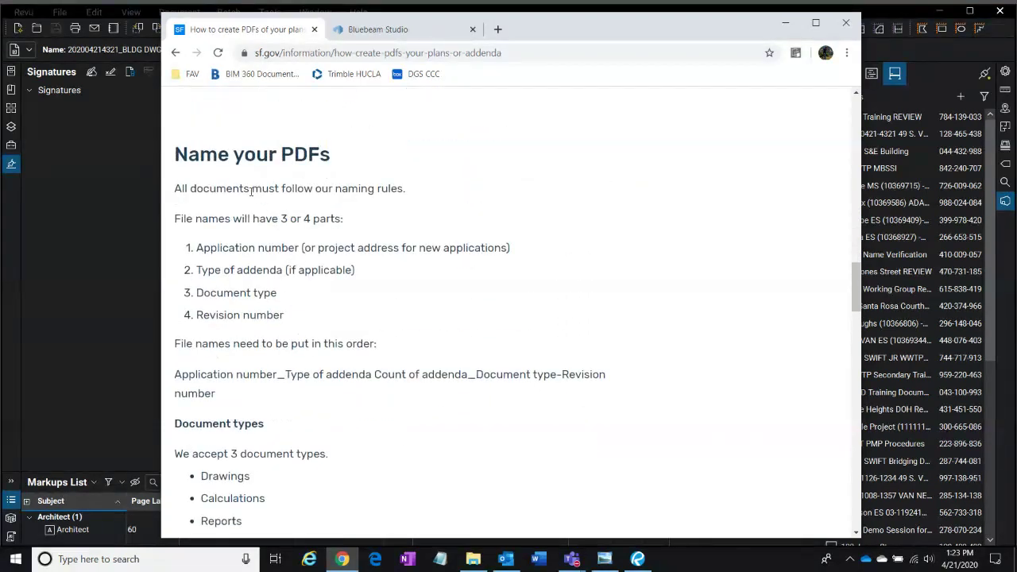
left_click_drag(329, 155, 174, 155)
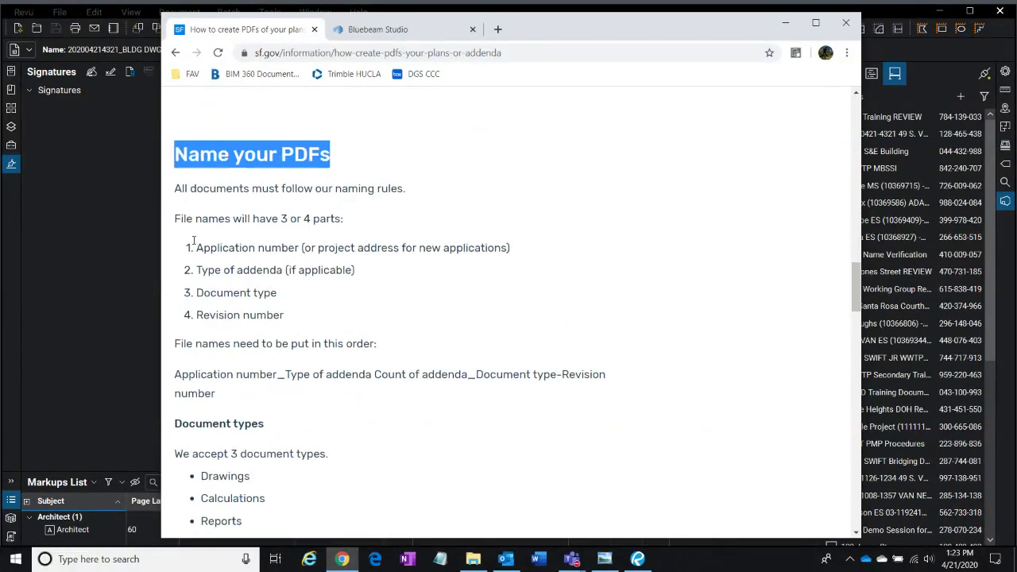
scroll(306, 339, "down", 6)
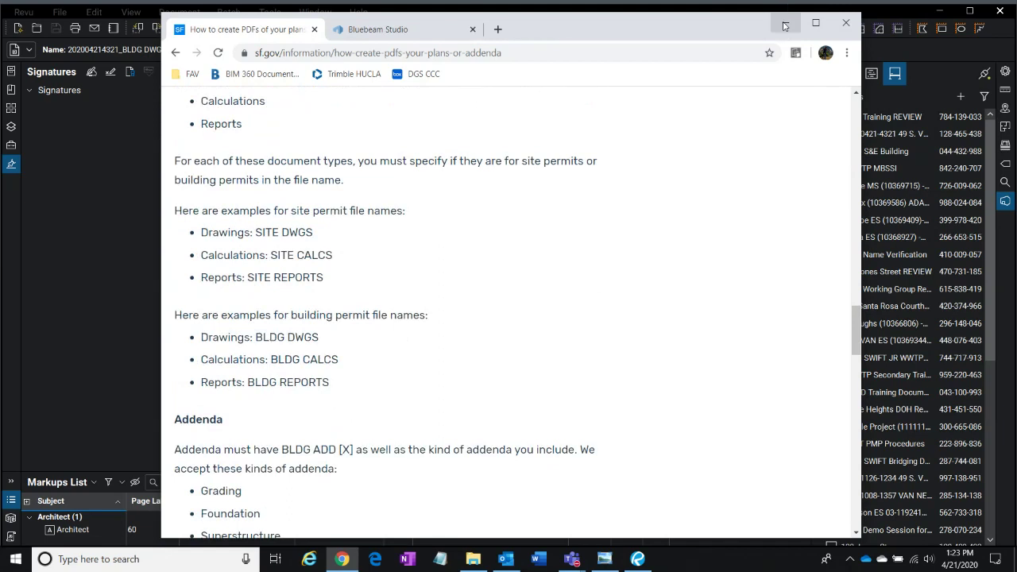
scroll(422, 331, "down", 1)
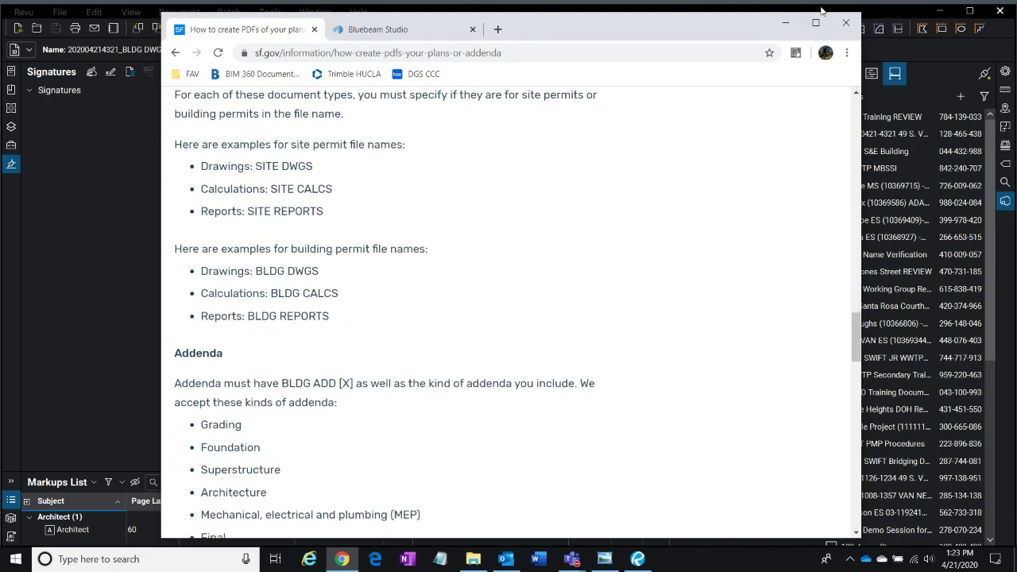
left_click(787, 24)
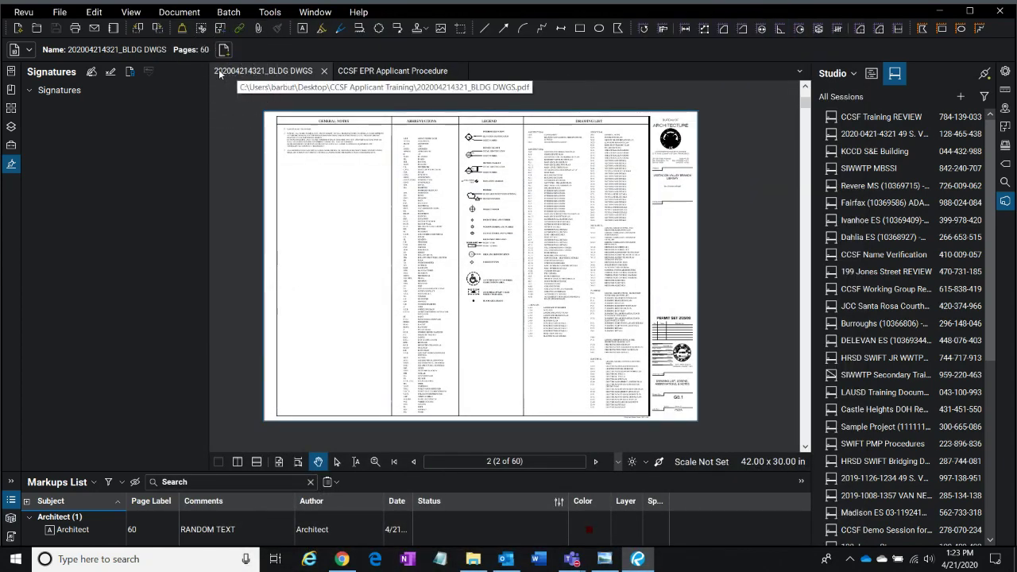
left_click(284, 76)
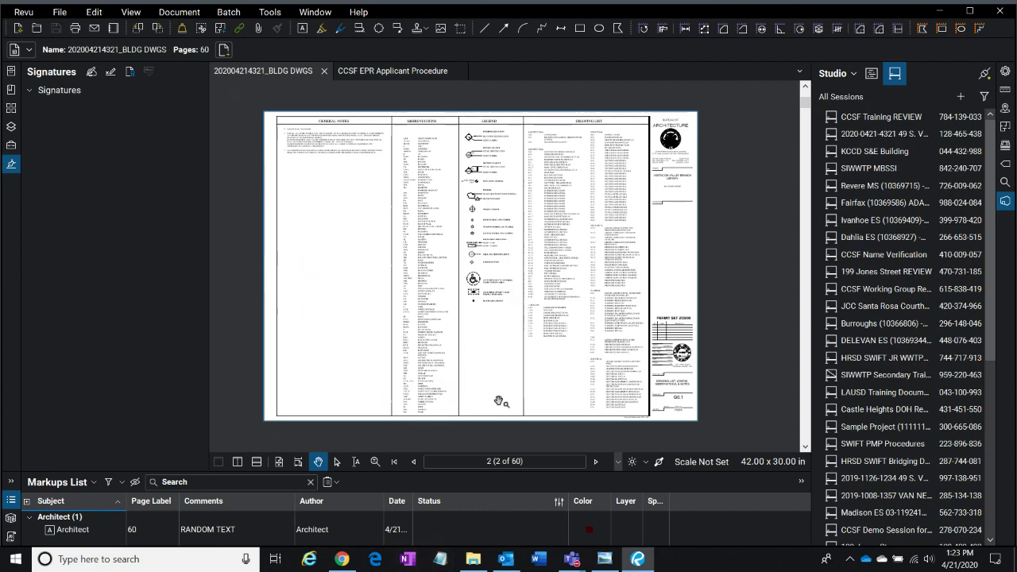
left_click(472, 559)
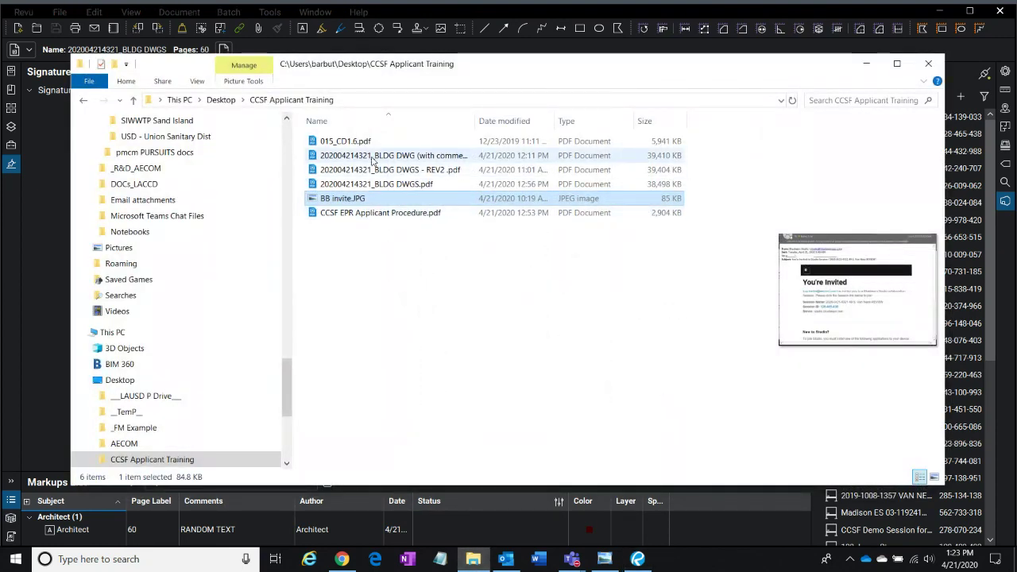
left_click(382, 184)
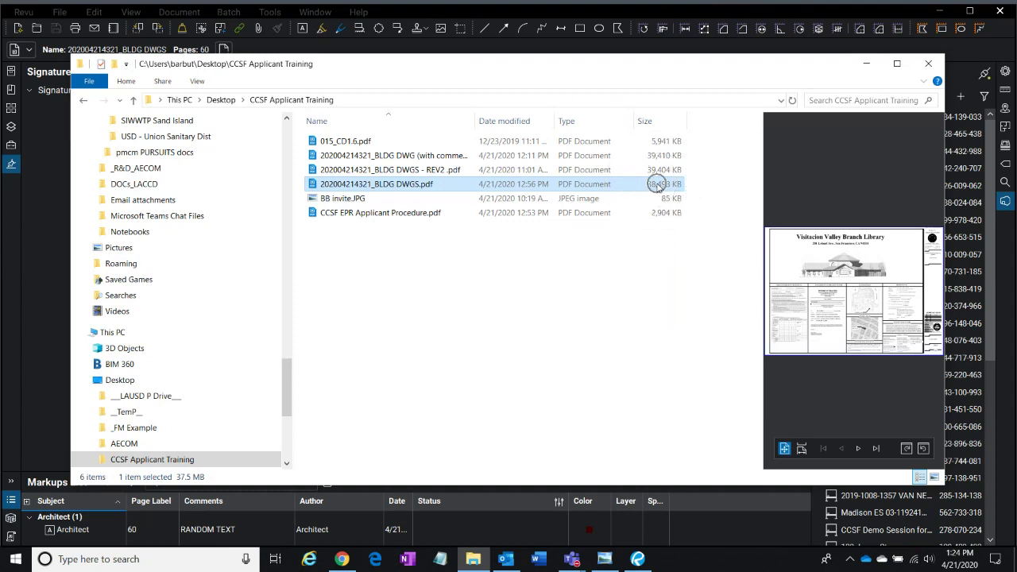
left_click(867, 64)
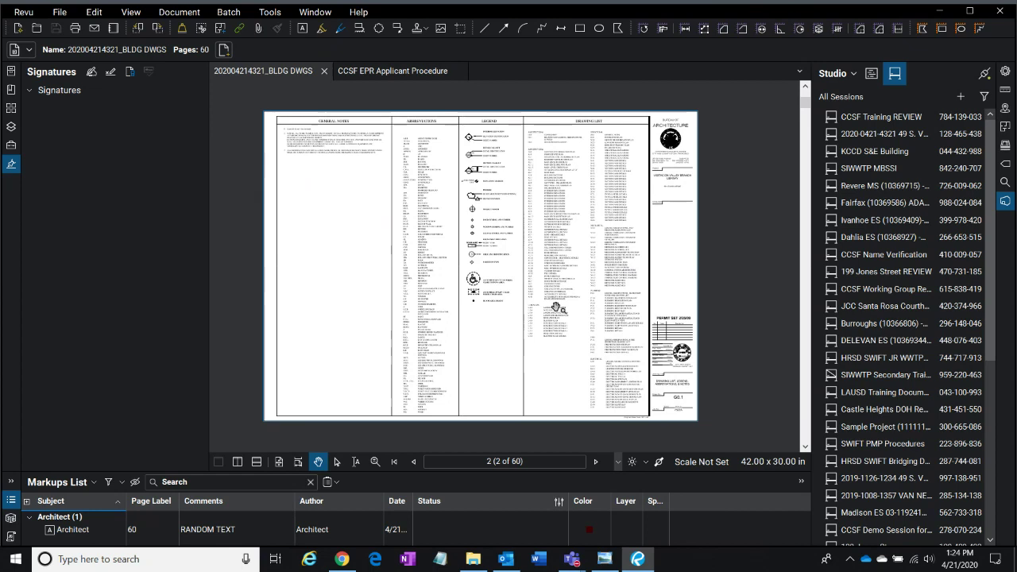
- Return to the applicant procedure, show its bookmarks, and read sections 3.4 on blank stamp areas and 3.5 to 3.7 on size, scale and scans
left_click(409, 70)
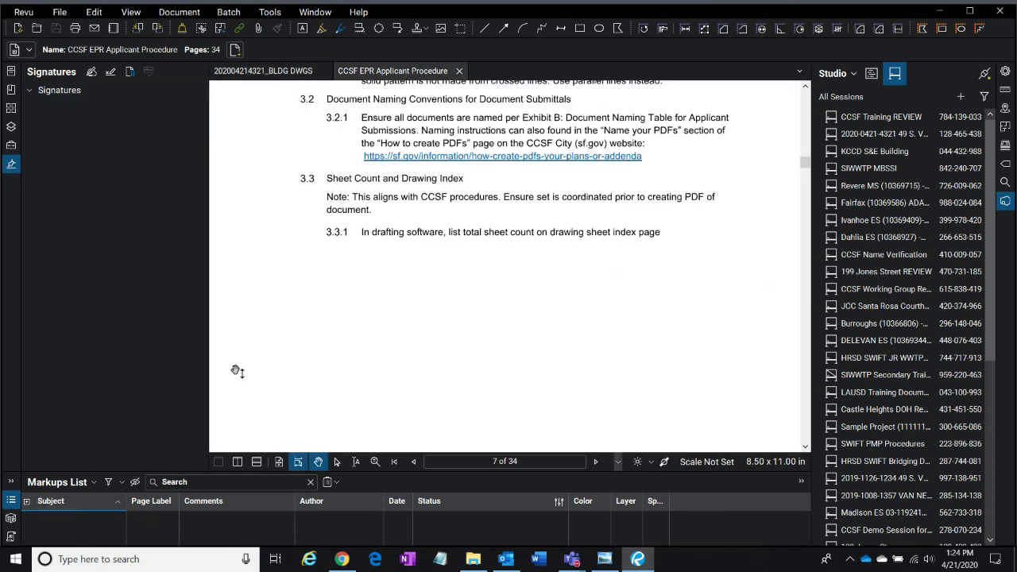
left_click(11, 92)
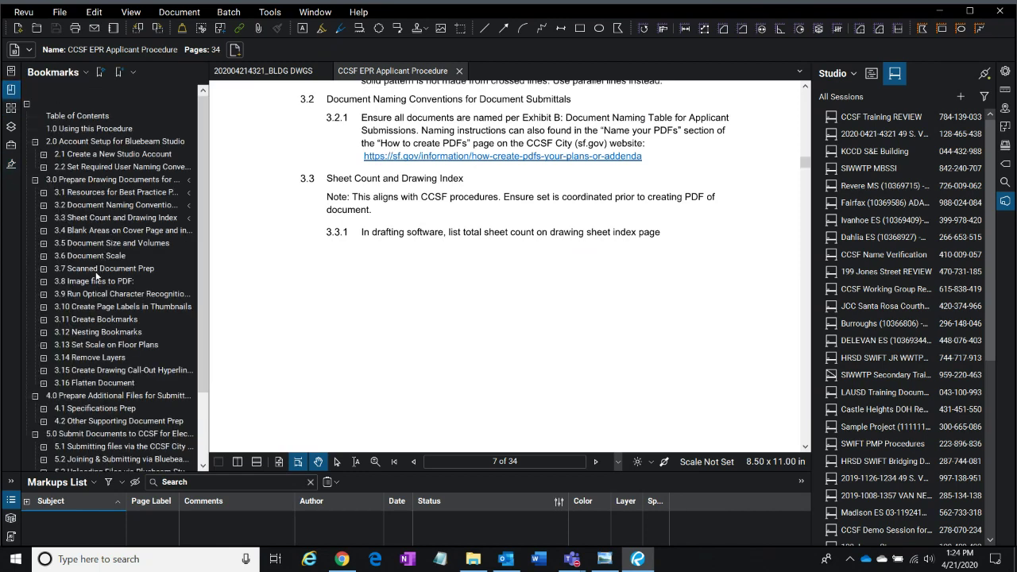
left_click(100, 243)
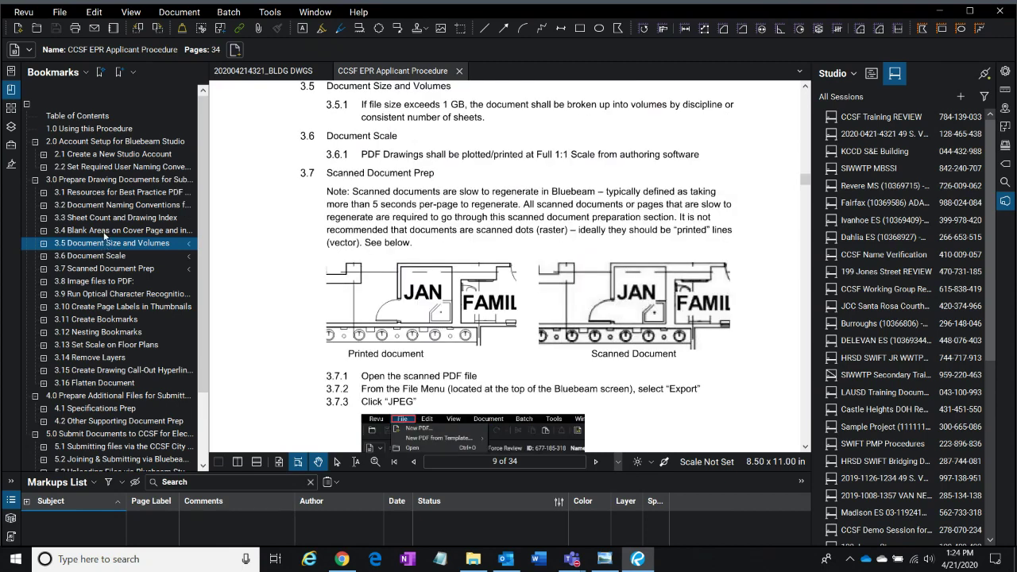
left_click(106, 230)
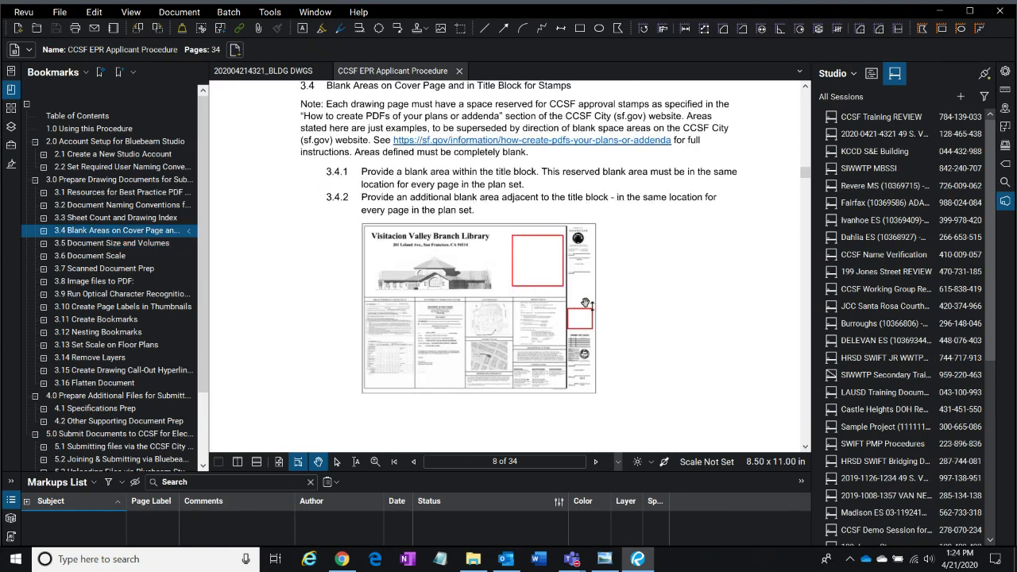
scroll(589, 315, "up", 3)
scroll(580, 384, "down", 4)
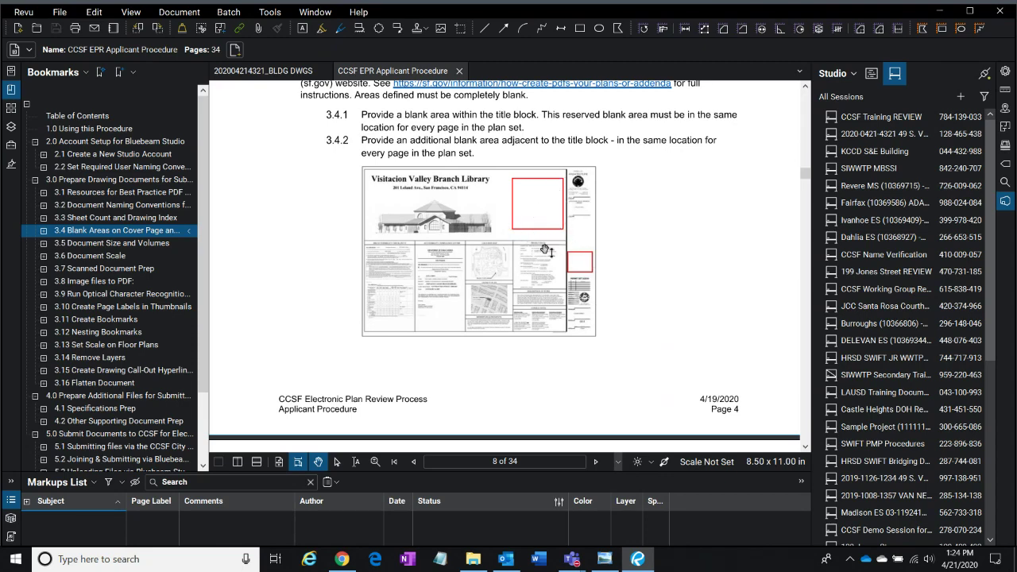
left_click(89, 242)
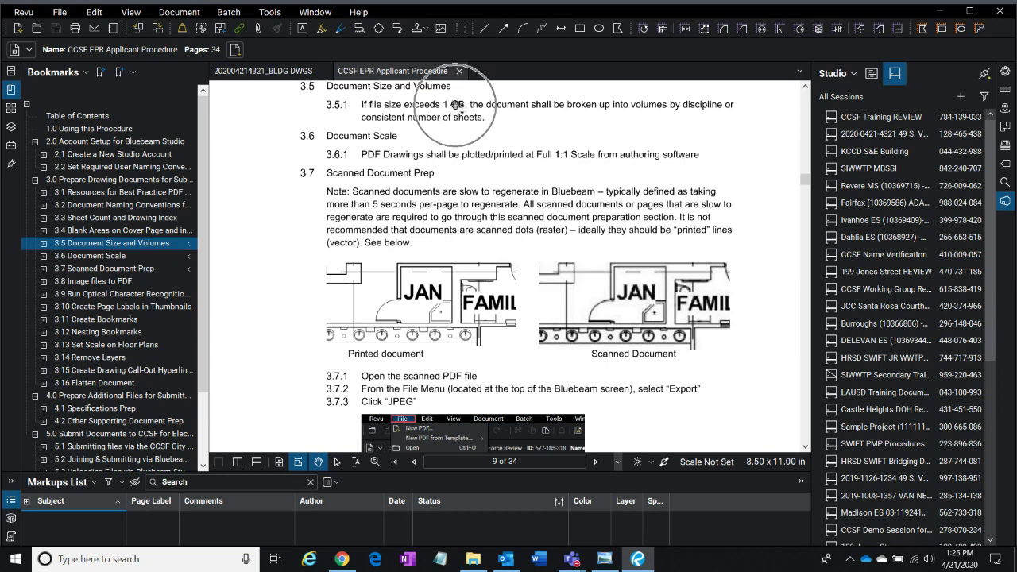
scroll(565, 224, "down", 2)
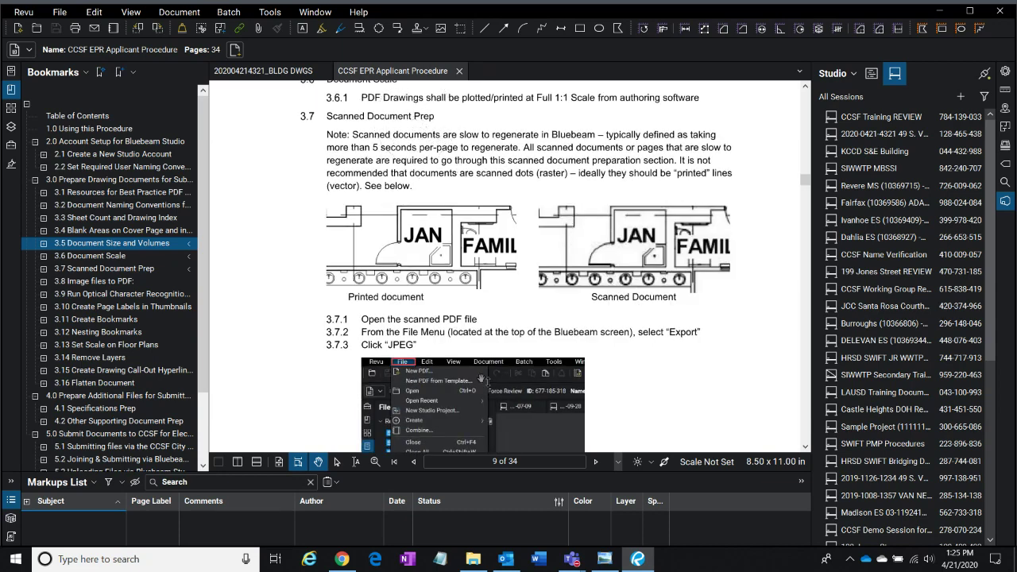
- Open the scanned drawing 015_CD1.6.pdf from the CCSF Applicant Training folder and examine its linework up close and as a whole sheet
left_click(471, 560)
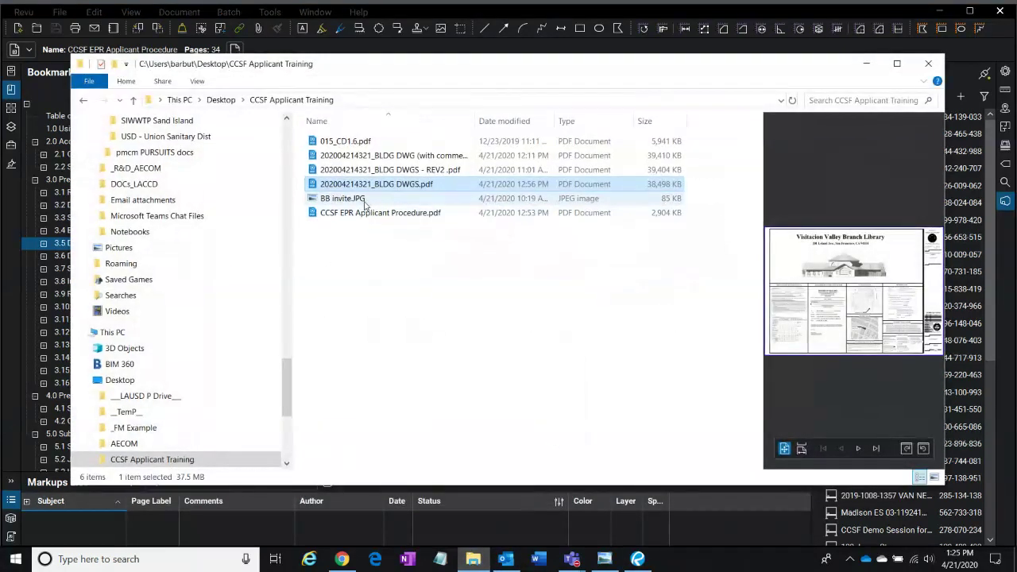
left_click(379, 141)
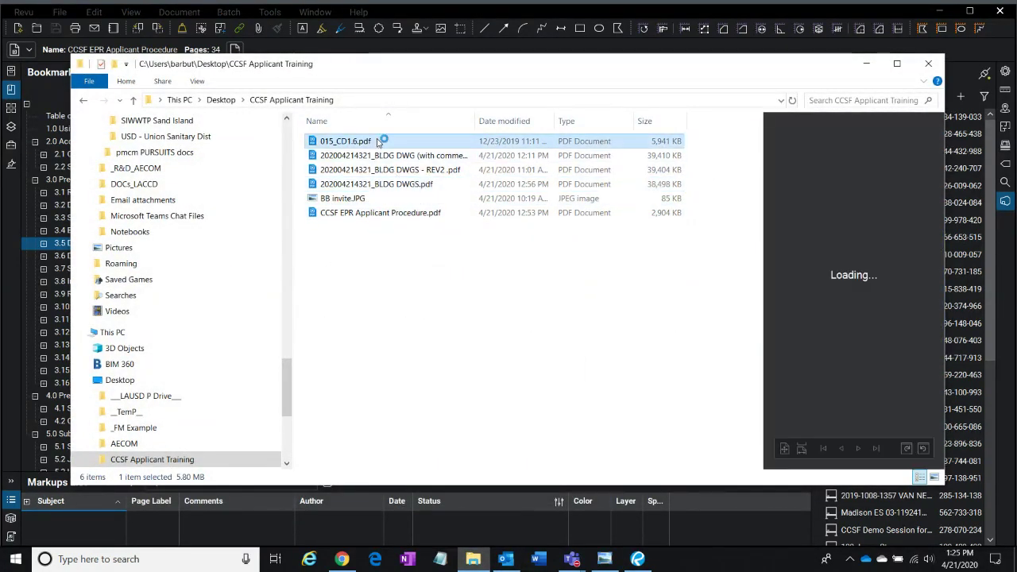
double_click(379, 140)
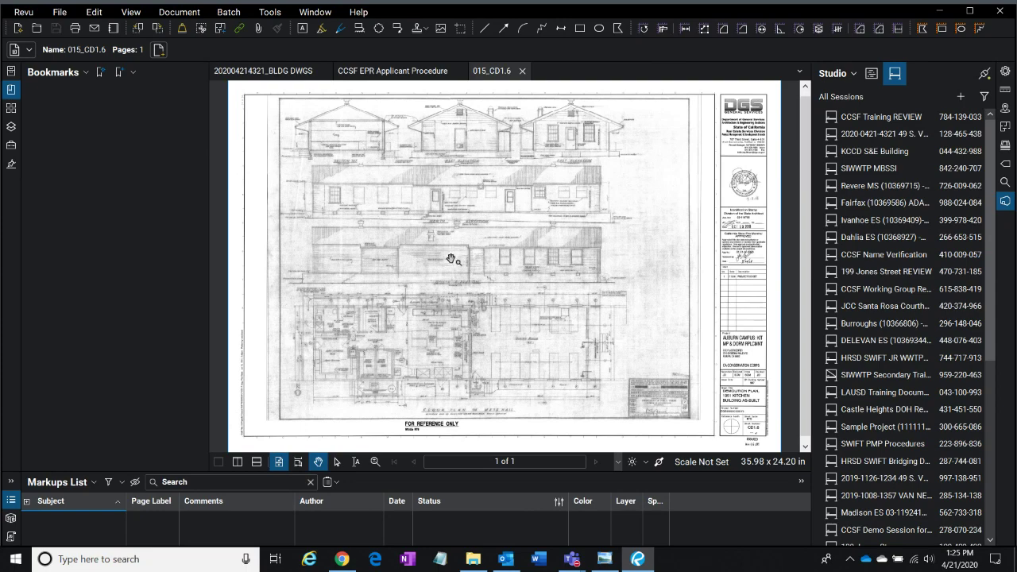
scroll(493, 270, "up", 3)
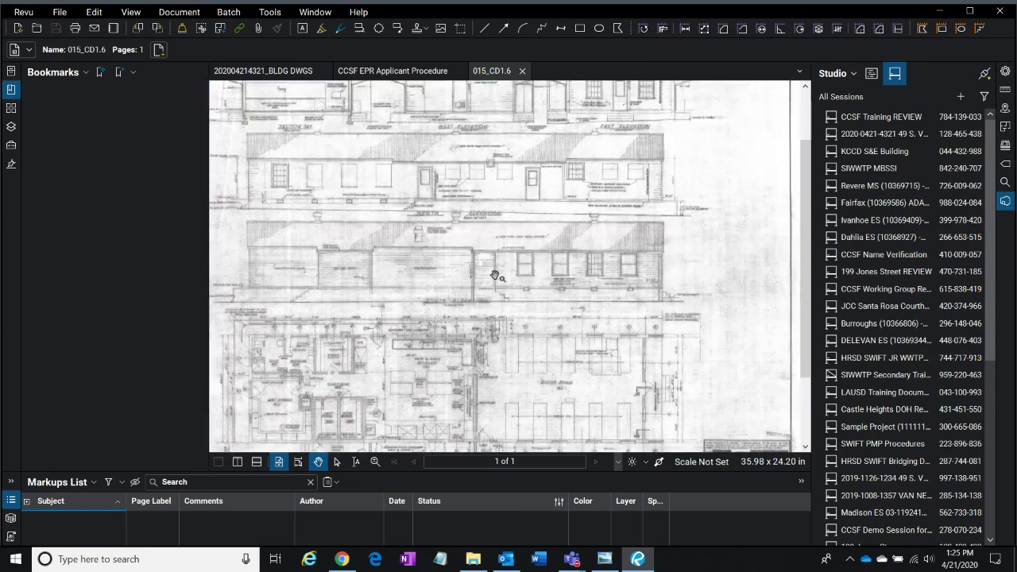
scroll(622, 265, "up", 2)
scroll(532, 282, "up", 3)
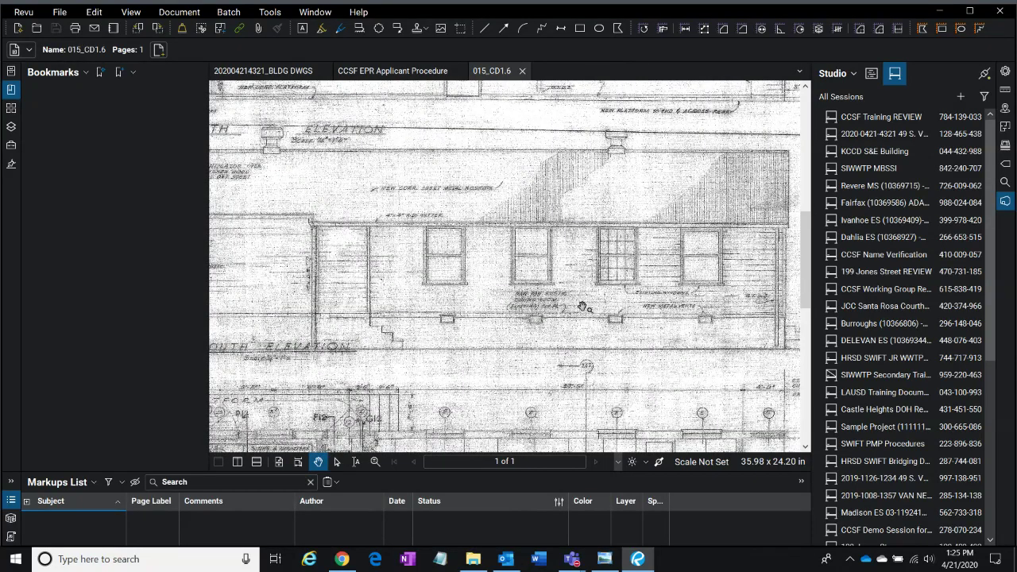
scroll(517, 280, "down", 3)
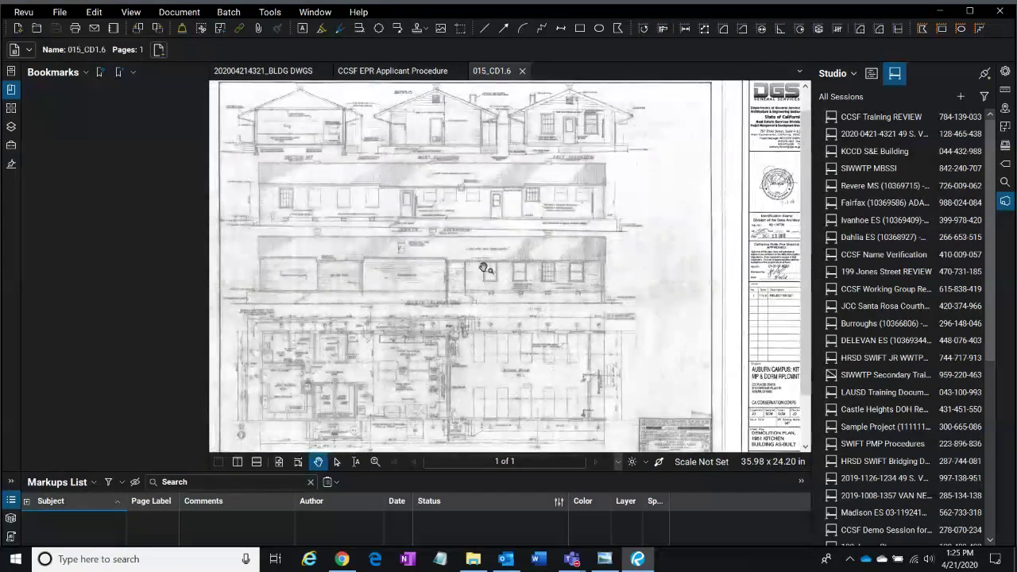
scroll(500, 272, "down", 2)
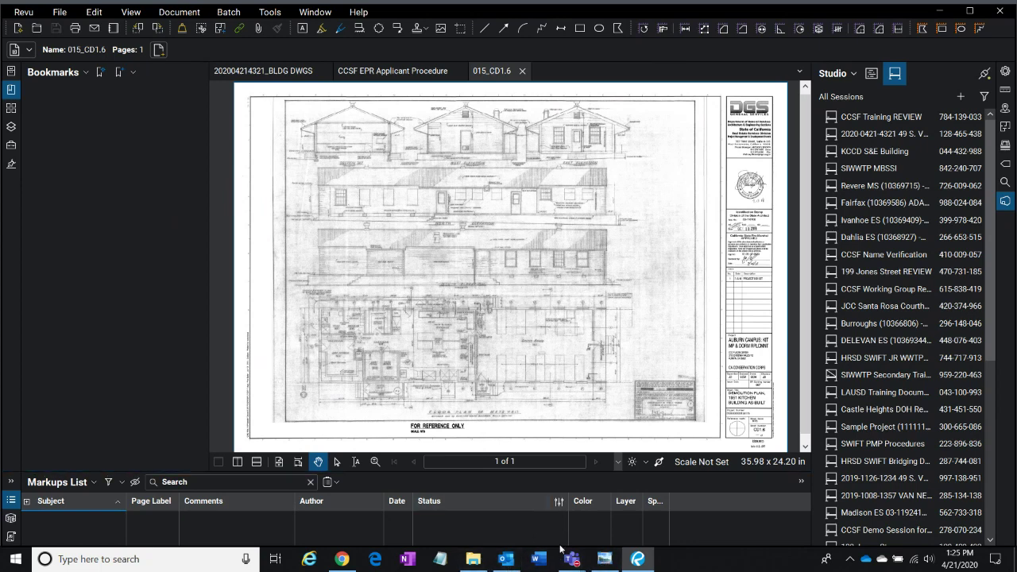
- Return to the applicant procedure and read the section 3.7 steps on exporting a scanned PDF to JPEG
left_click(403, 72)
scroll(539, 278, "down", 3)
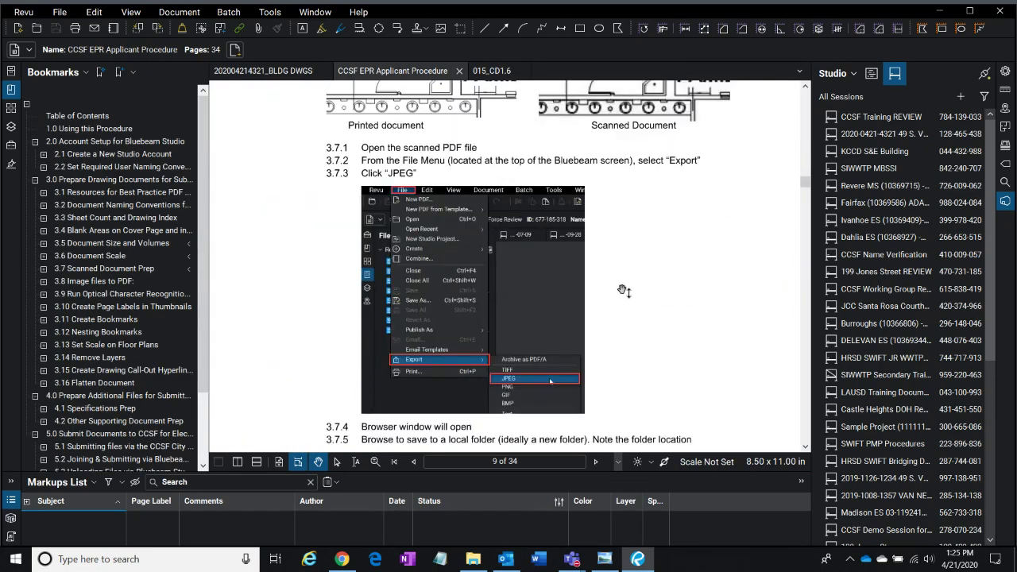
scroll(514, 300, "down", 1)
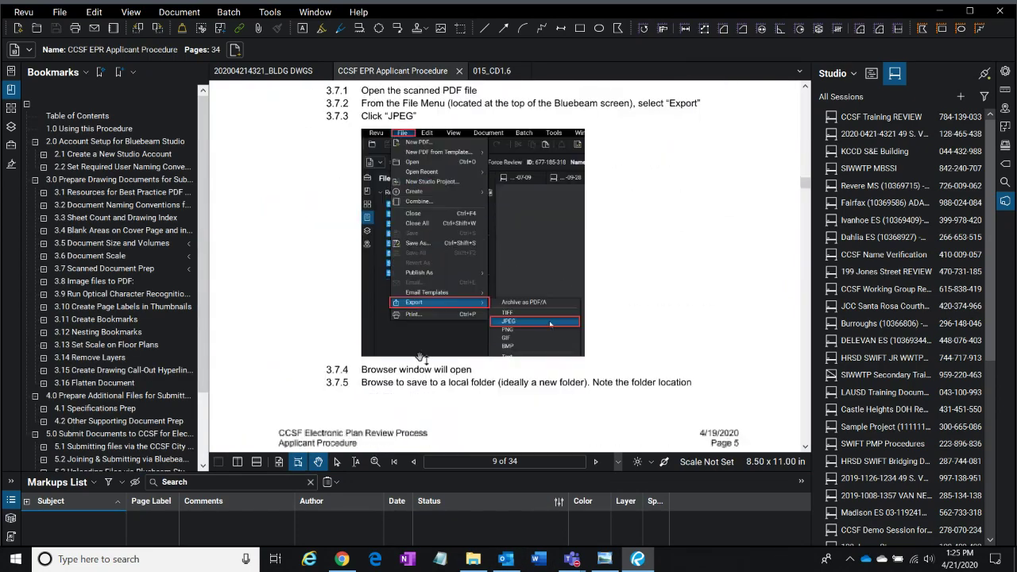
left_click(440, 309)
left_click(531, 324)
scroll(526, 325, "down", 3)
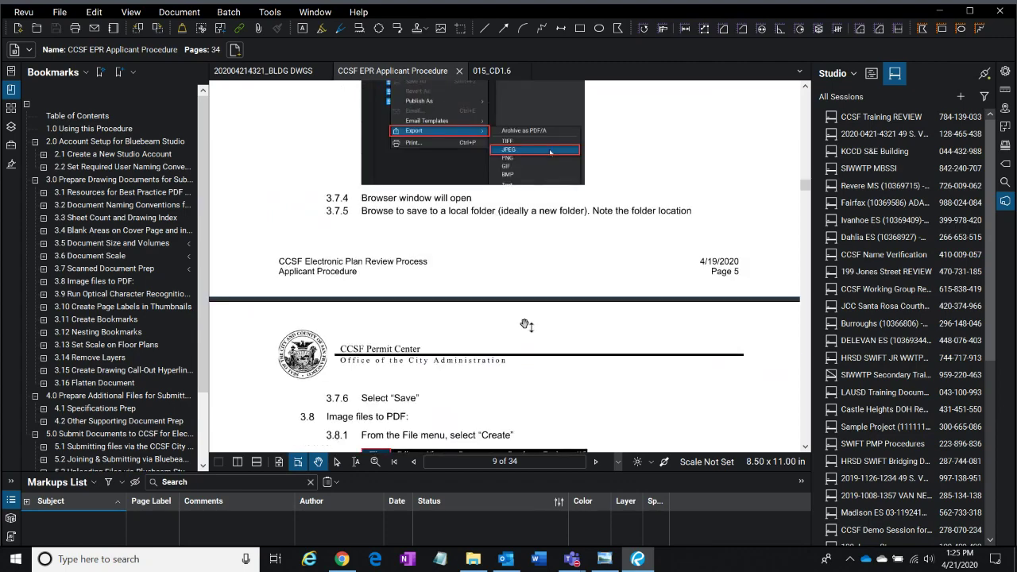
- Read section 3.8 on creating a PDF from multiple image files, examining the 96 dpi image resolution setting up close
scroll(508, 330, "down", 6)
scroll(509, 312, "down", 2)
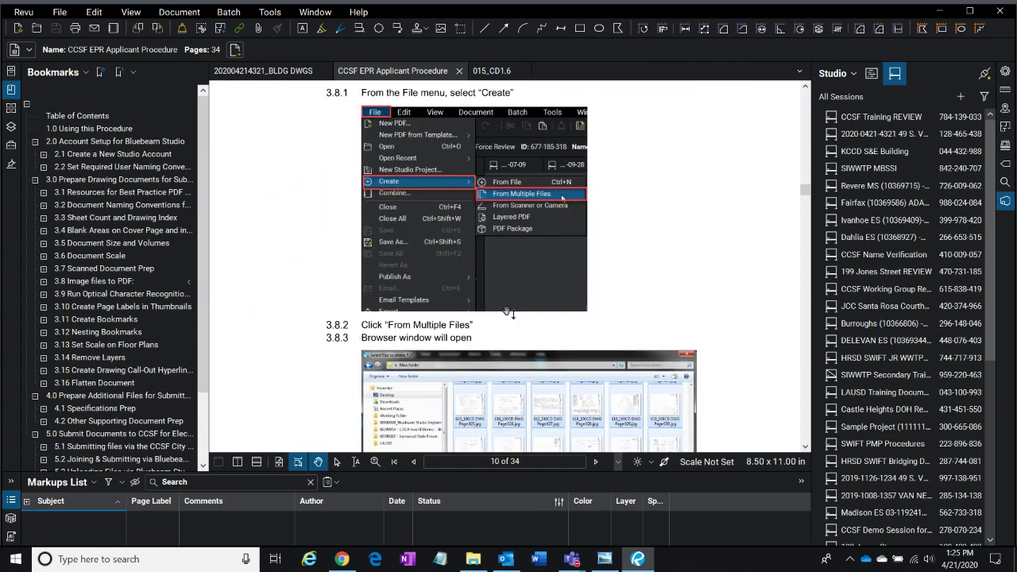
scroll(508, 312, "down", 10)
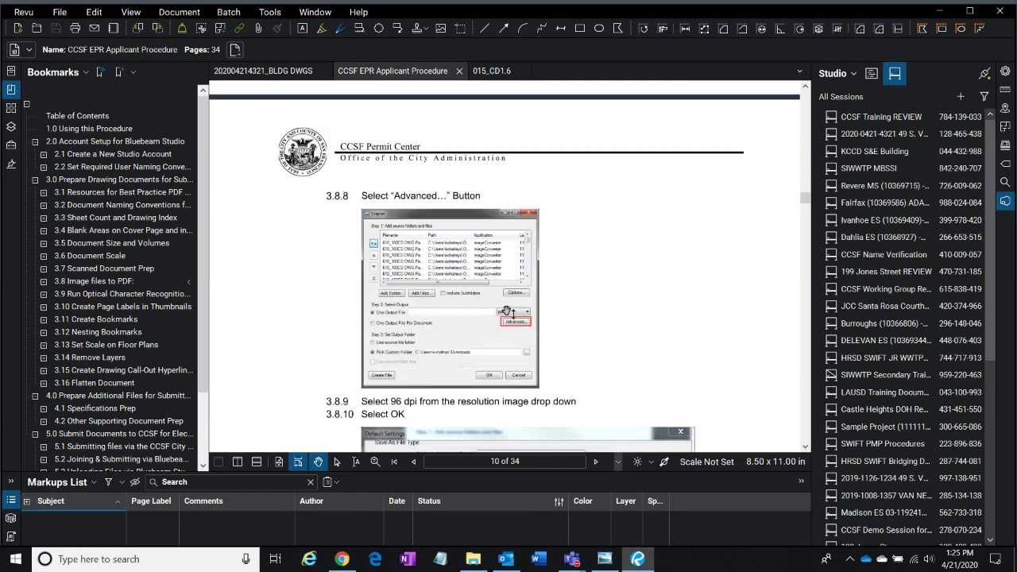
scroll(509, 312, "down", 1)
scroll(508, 313, "down", 4)
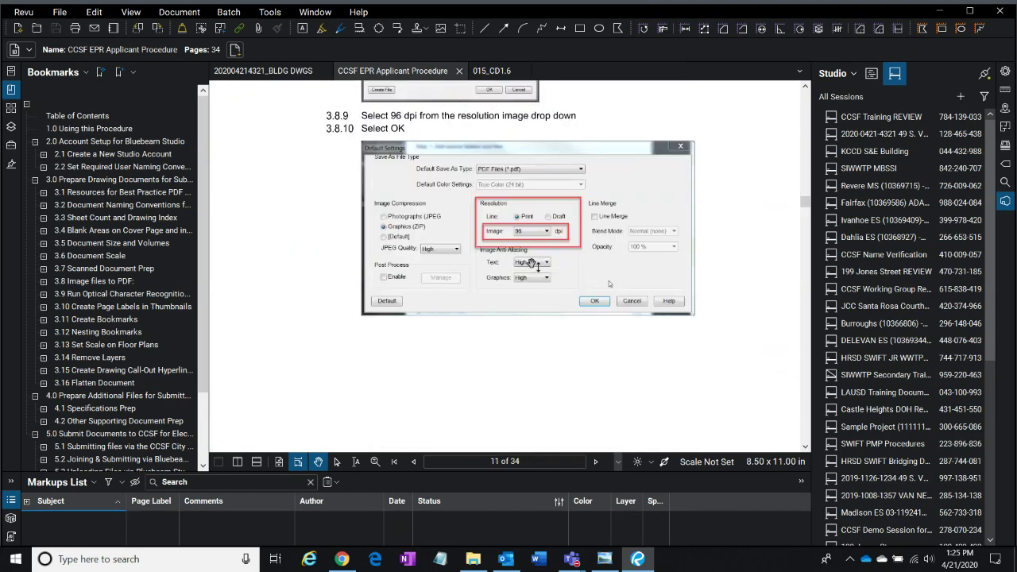
scroll(531, 264, "up", 4)
scroll(528, 278, "down", 2)
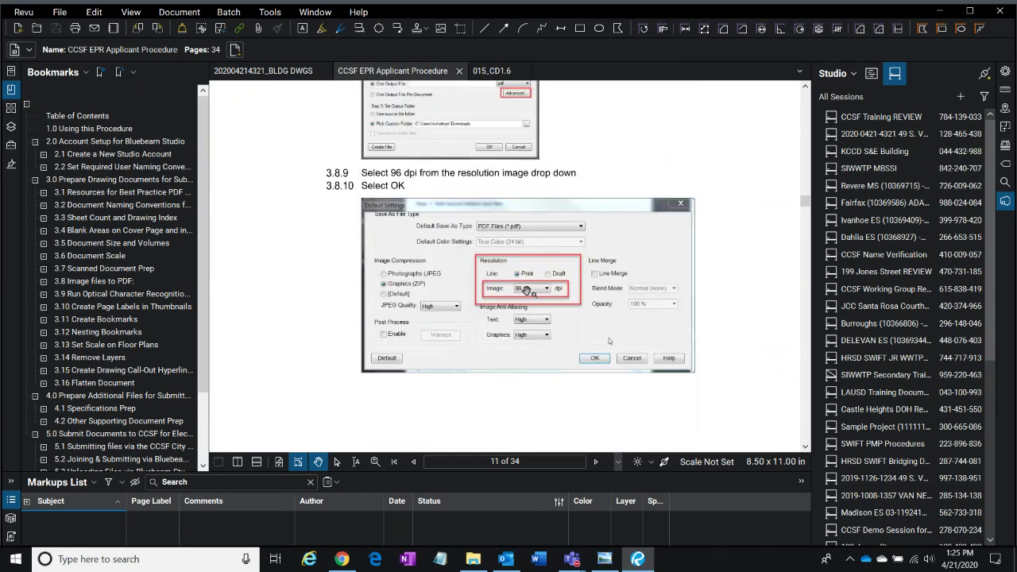
scroll(526, 290, "up", 2, "ctrl")
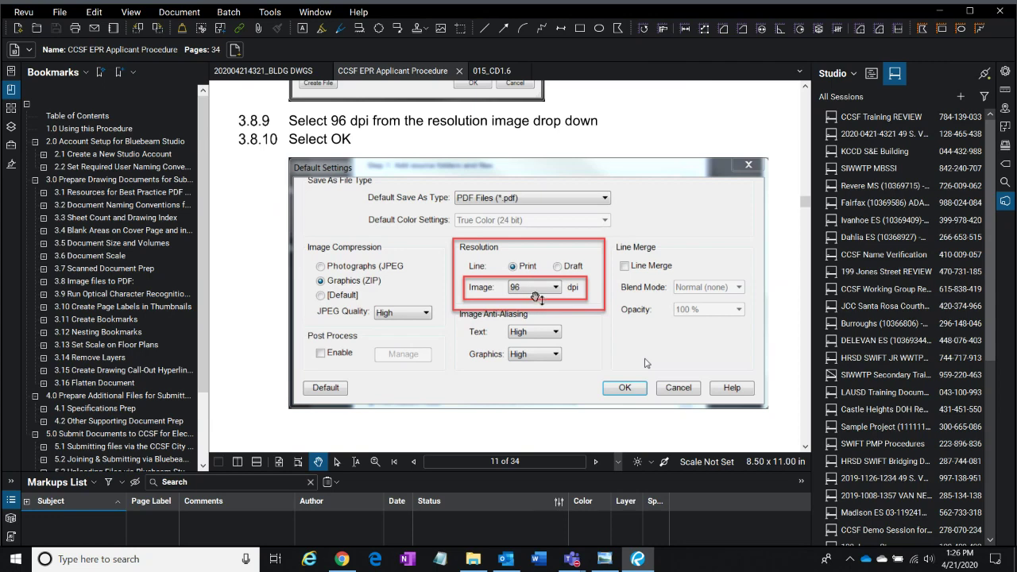
scroll(536, 297, "down", 3)
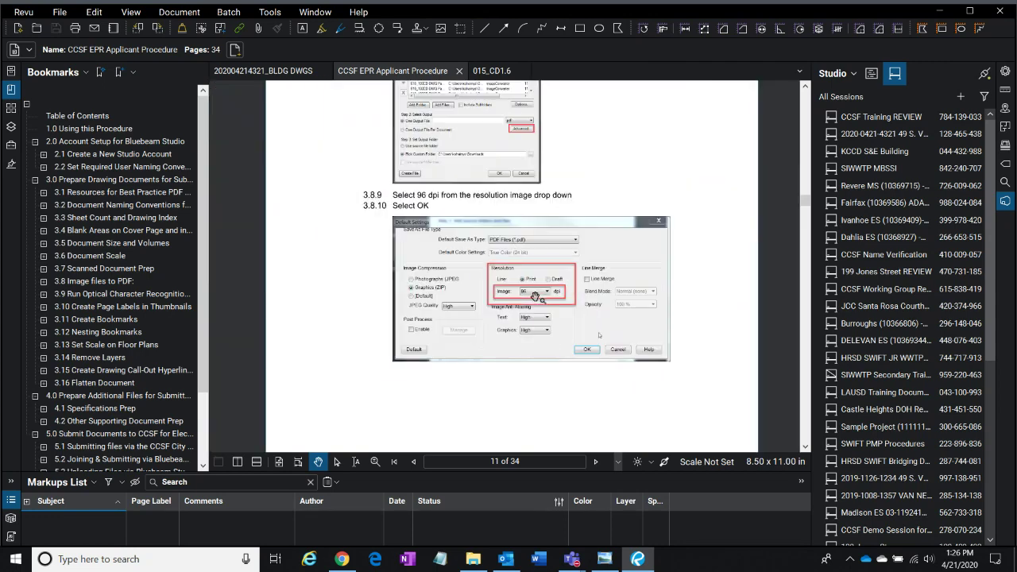
scroll(535, 303, "down", 2)
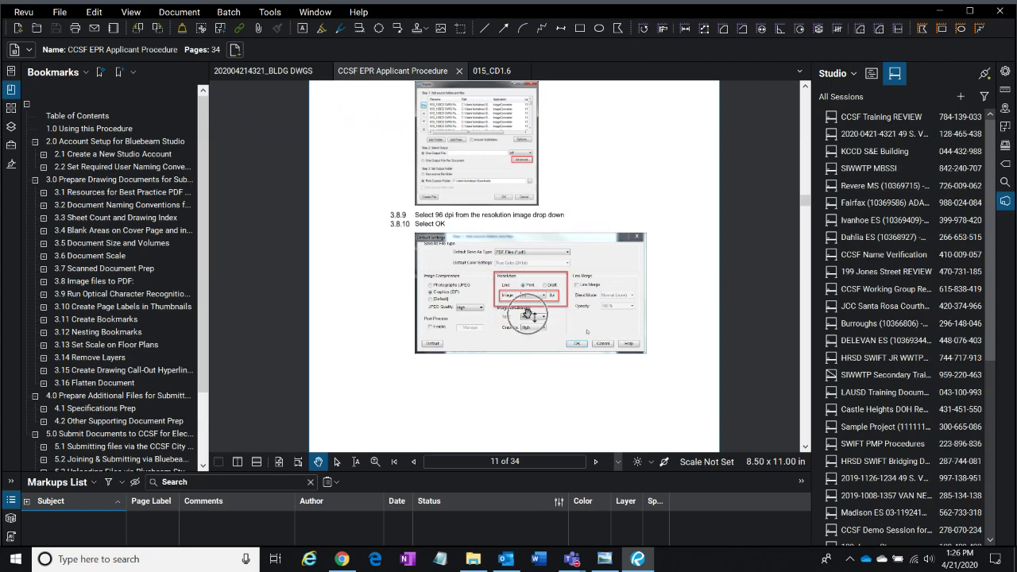
- Read the final steps of section 3.8 and the section 3.9 note on running OCR on scanned PDFs
scroll(530, 316, "down", 6)
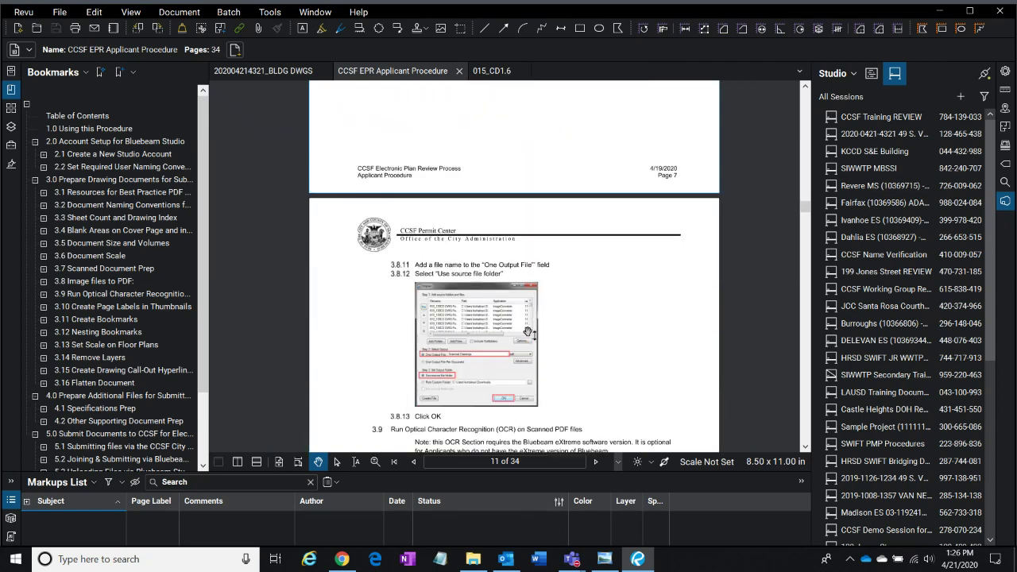
scroll(576, 314, "down", 3)
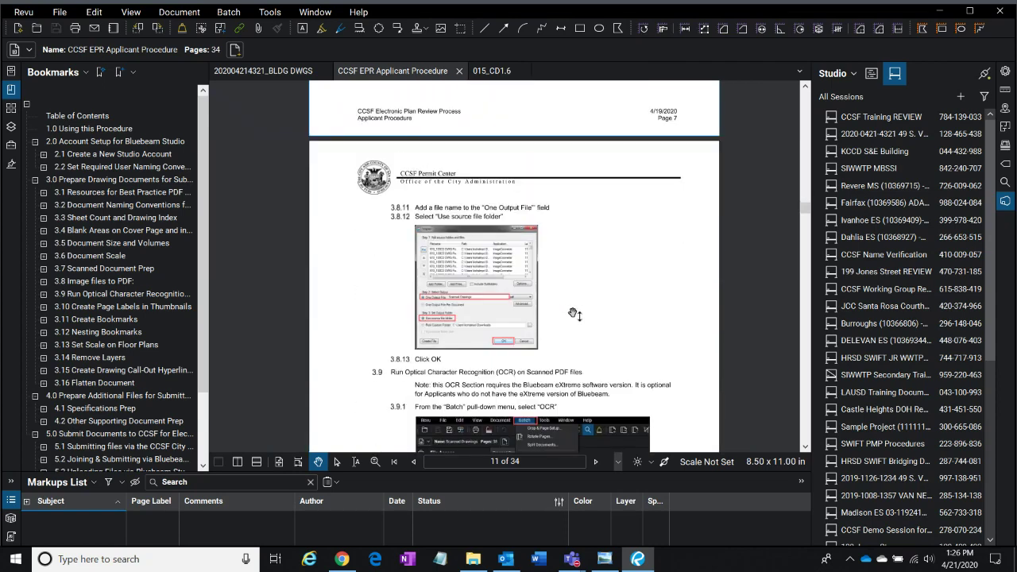
scroll(587, 275, "down", 5)
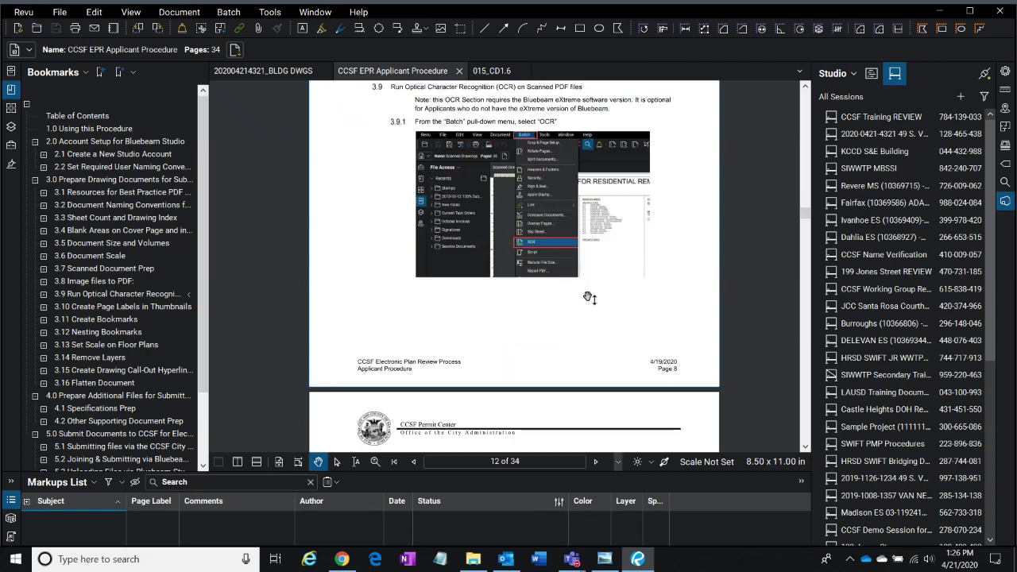
scroll(589, 298, "up", 1)
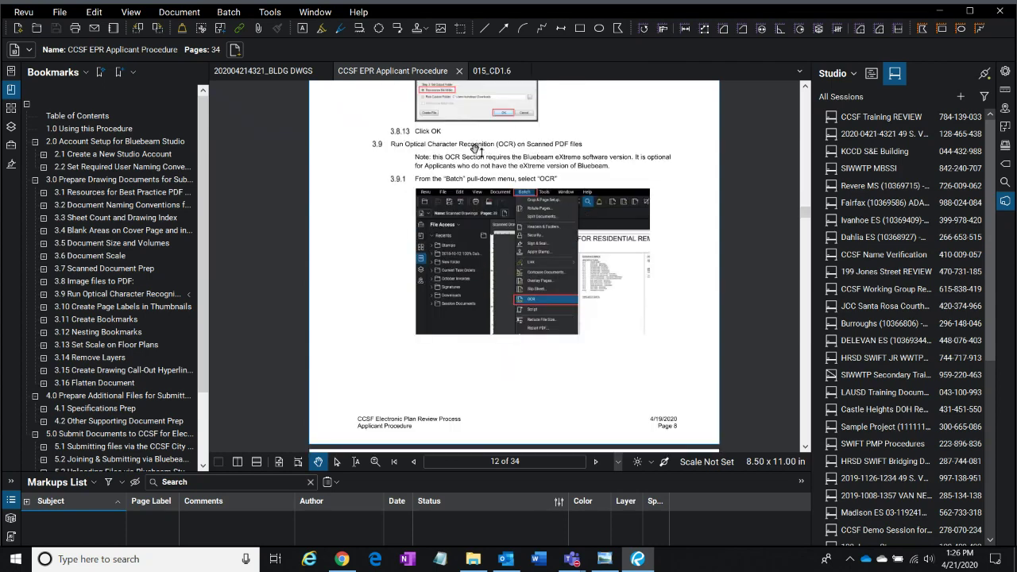
scroll(481, 143, "up", 1)
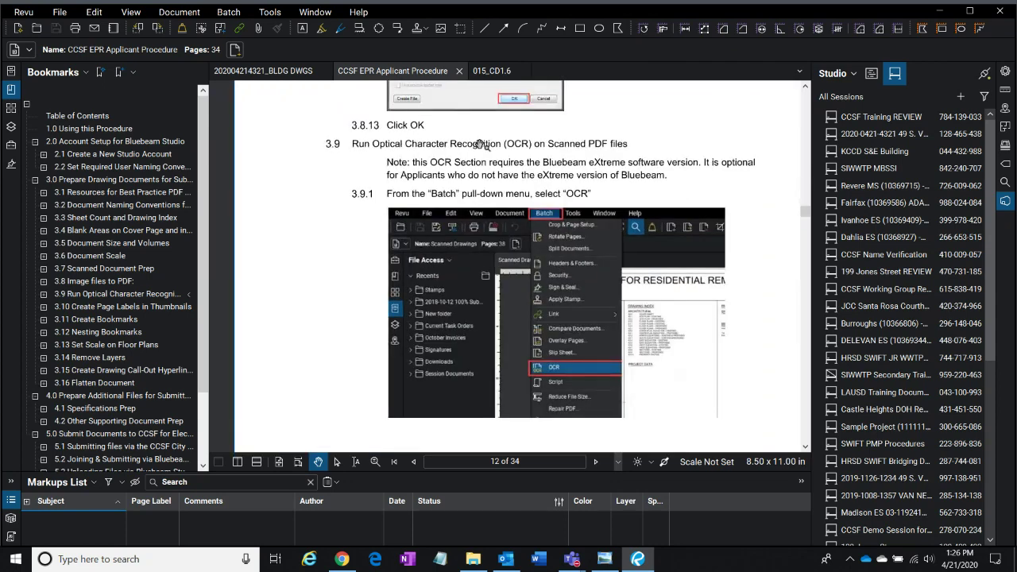
scroll(481, 143, "up", 1)
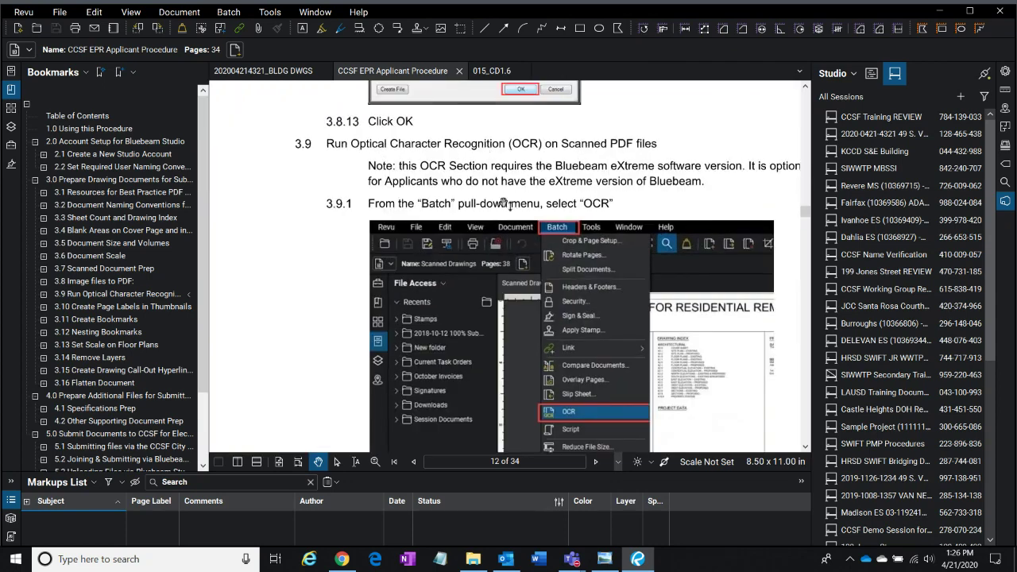
- Inspect the mess hall floor plan and "FOR REFERENCE ONLY" text on 015_CD1.6 with Select Text, and look up the batch OCR command
left_click(492, 71)
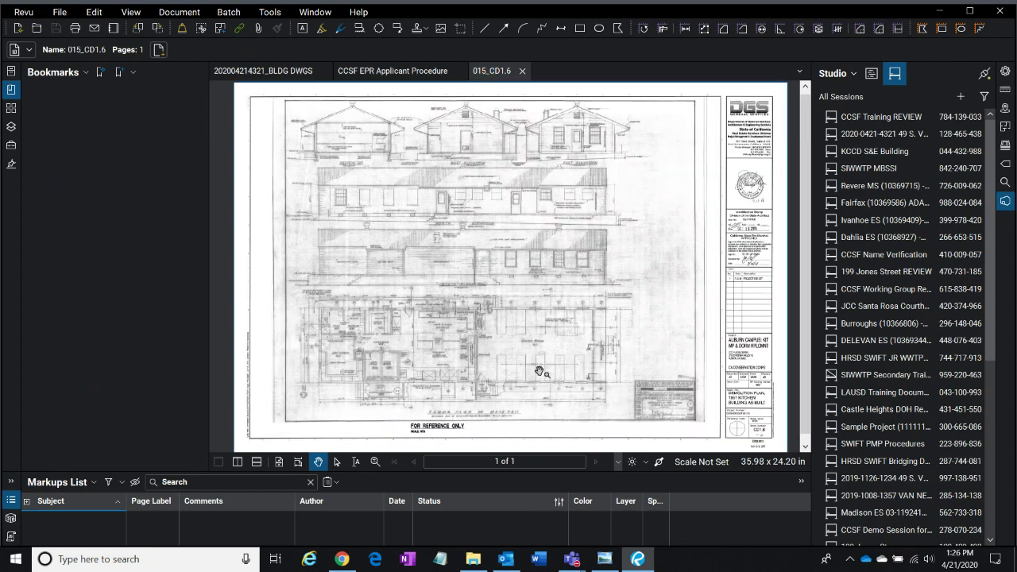
scroll(481, 423, "up", 4)
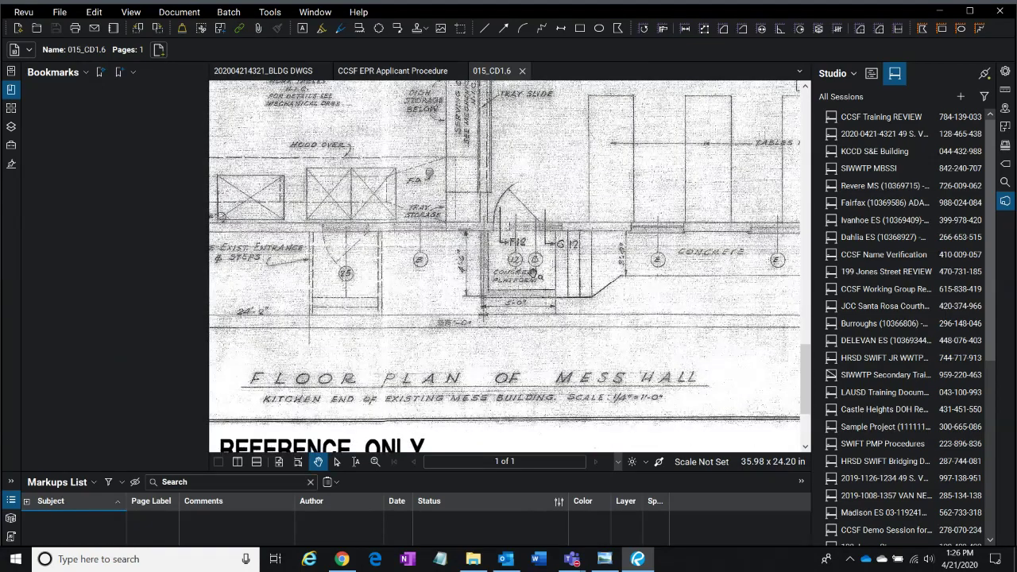
scroll(534, 274, "down", 3)
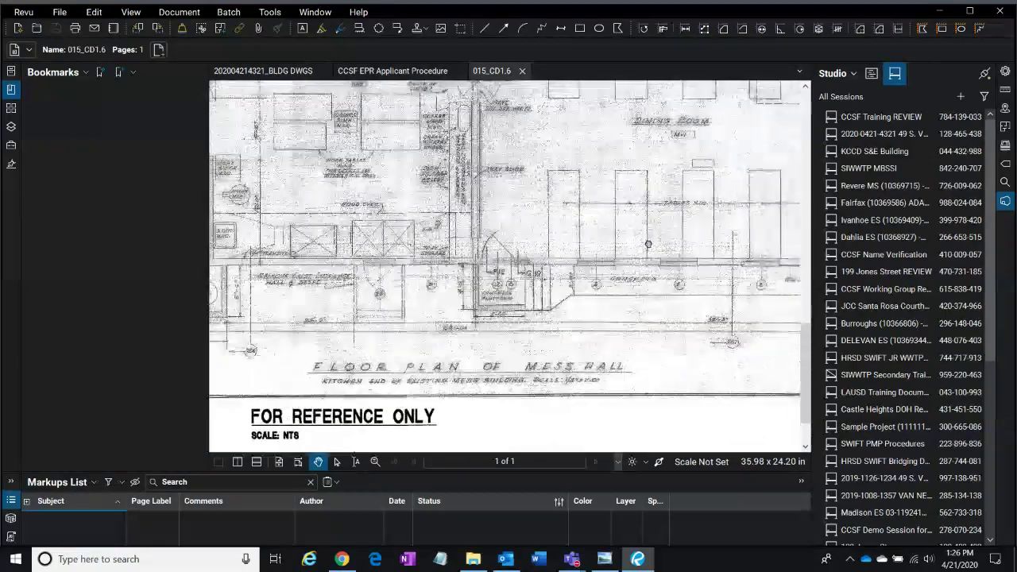
left_click_drag(649, 245, 717, 179)
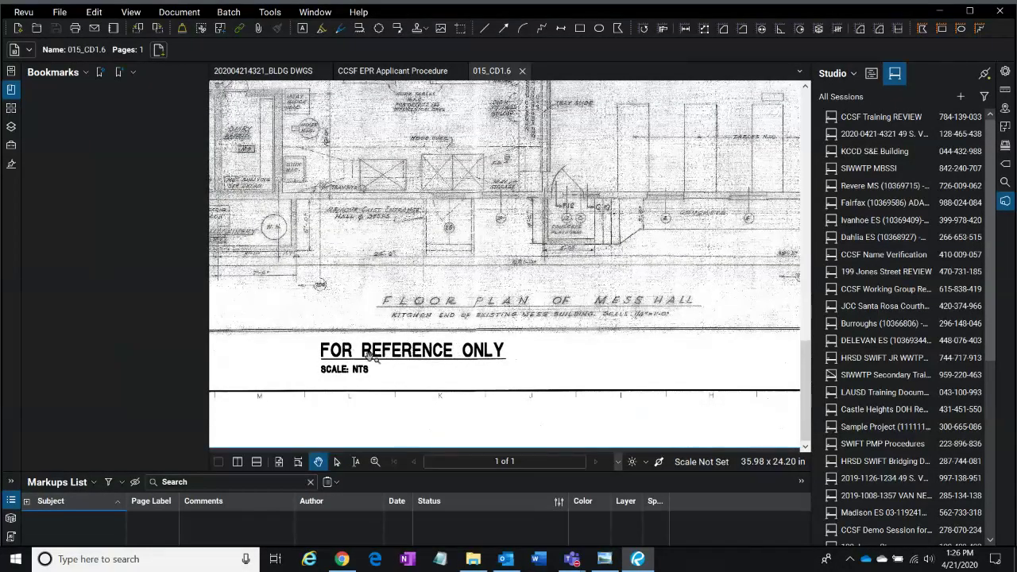
left_click(356, 461)
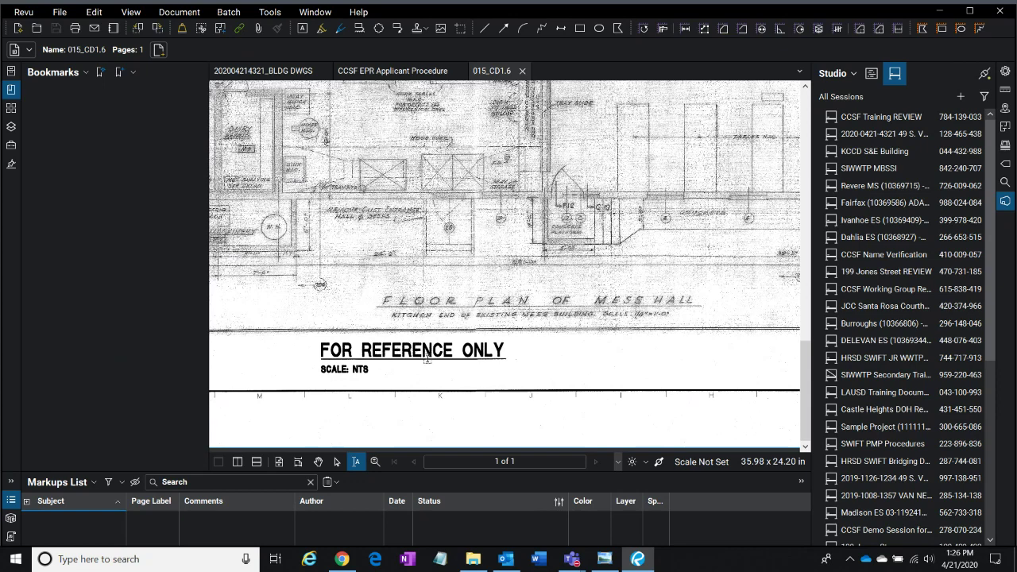
key("Escape")
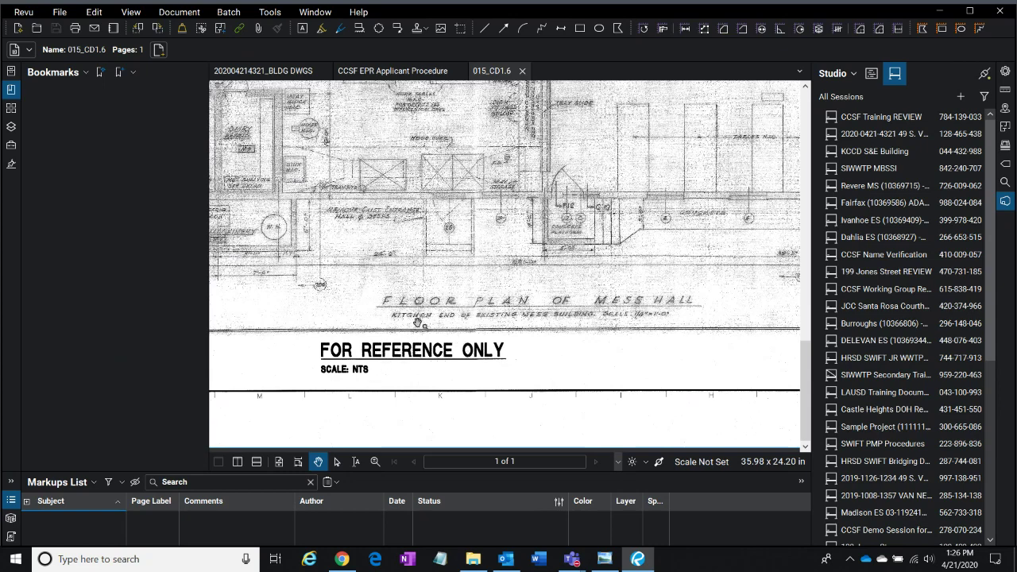
left_click(231, 13)
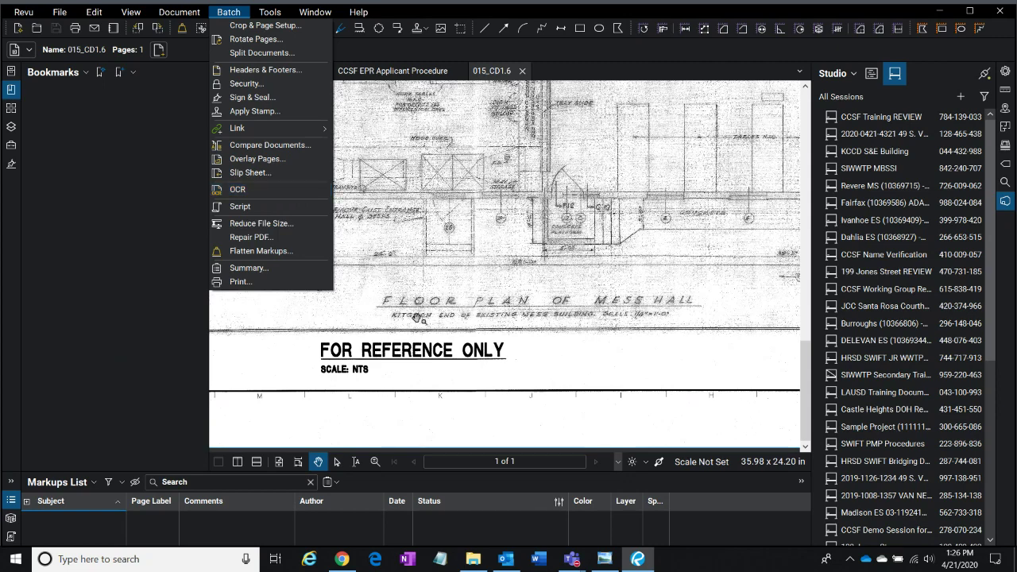
left_click(427, 345)
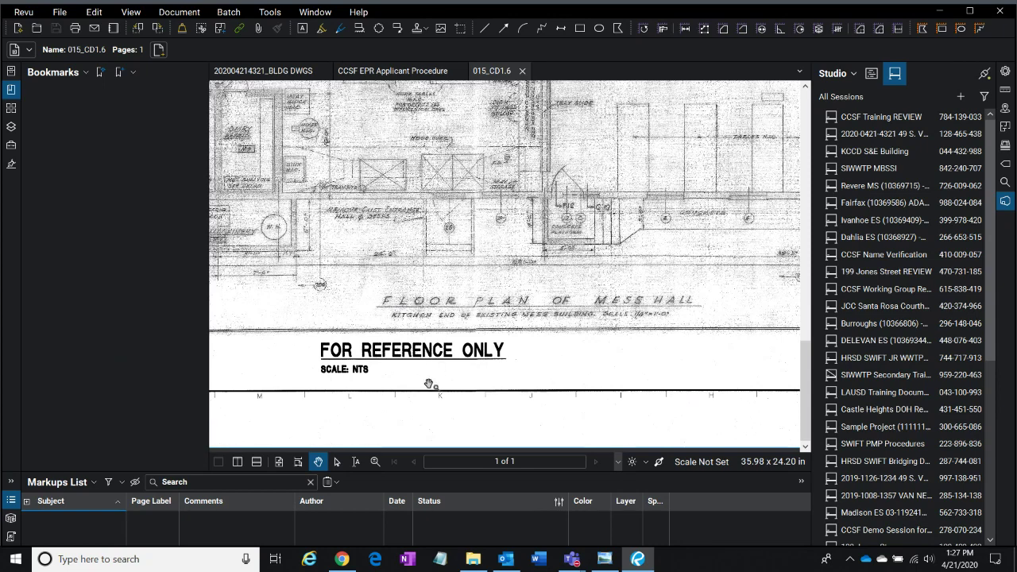
- Close the scanned drawing 015_CD1.6 and return to section 3.9 of the applicant procedure
scroll(461, 240, "down", 5)
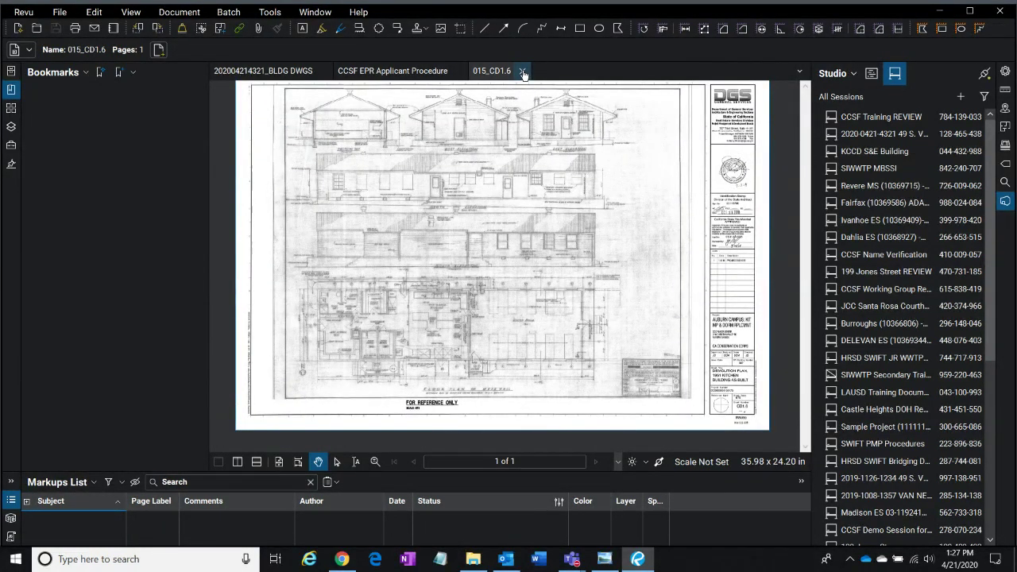
left_click(523, 73)
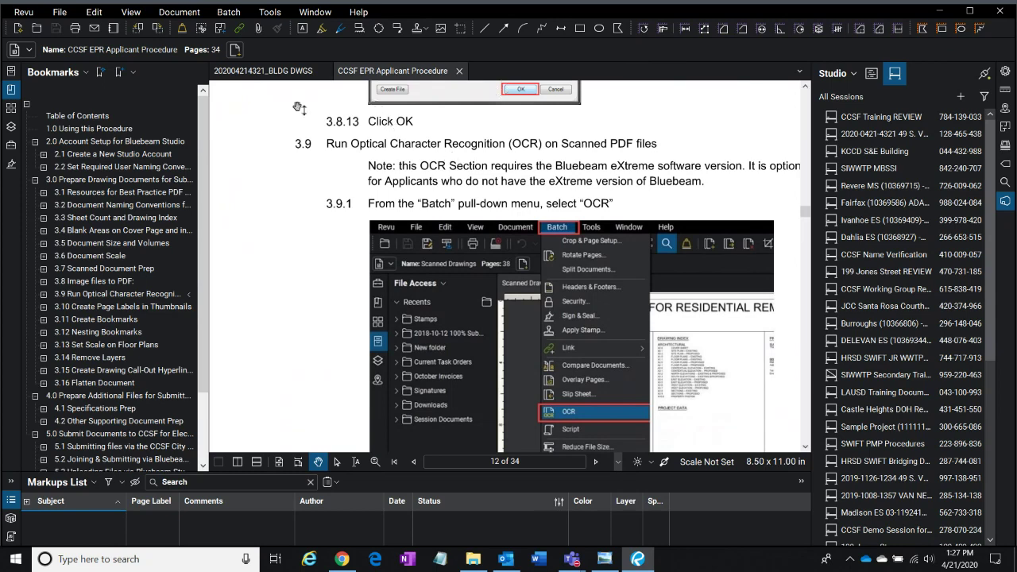
scroll(453, 307, "down", 2)
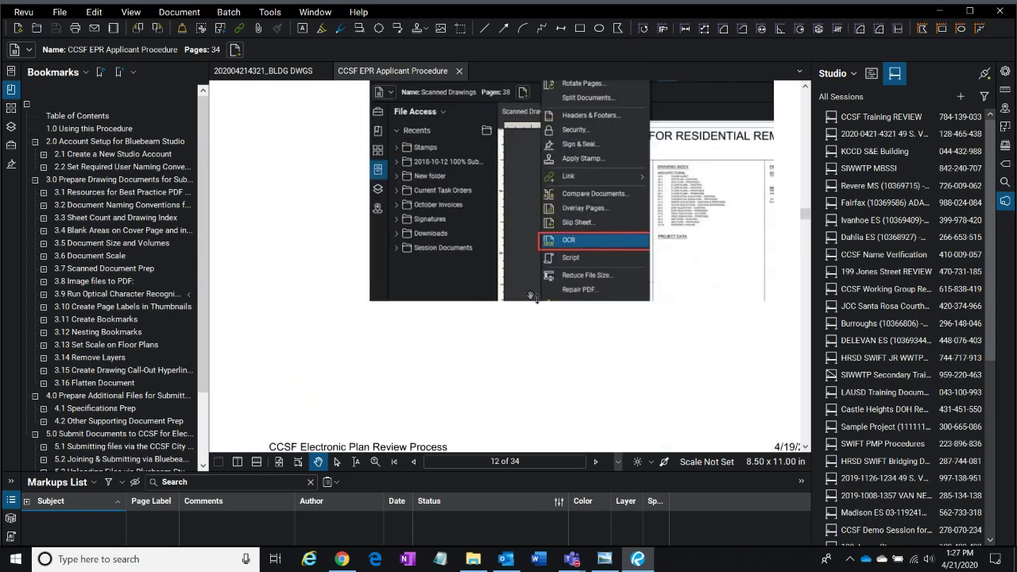
- Browse the applicant procedure's bookmarked sections 3.8 to 3.11 and view the whole page containing 3.10 Create Page Labels in Thumbnails
left_click(274, 70)
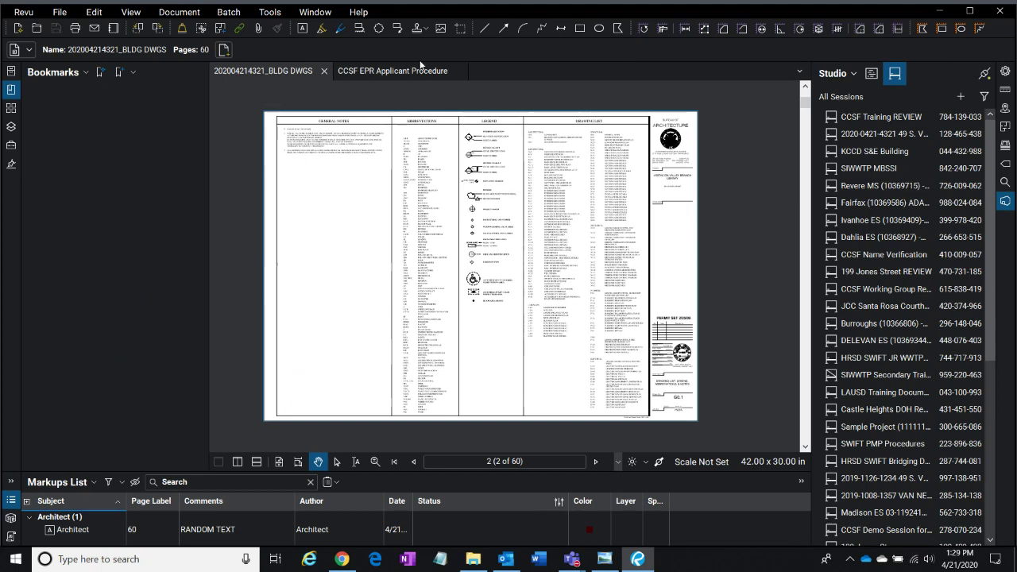
left_click(392, 72)
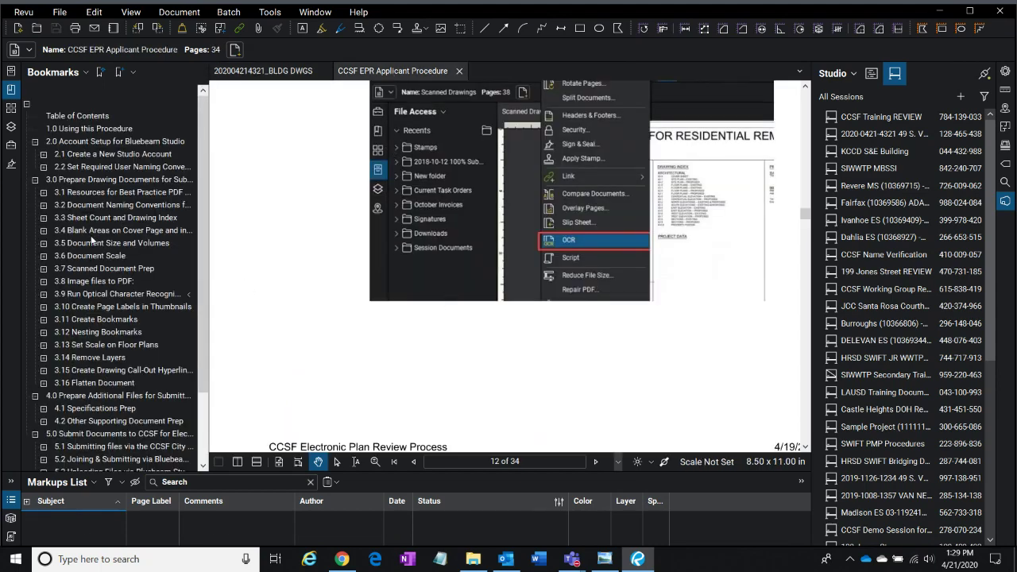
left_click(78, 281)
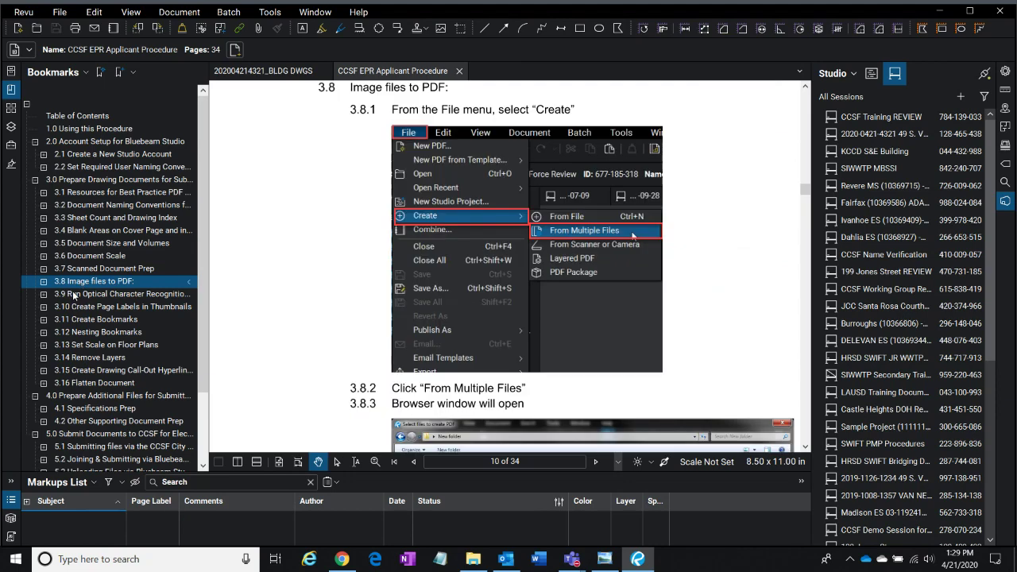
left_click(79, 295)
left_click(79, 320)
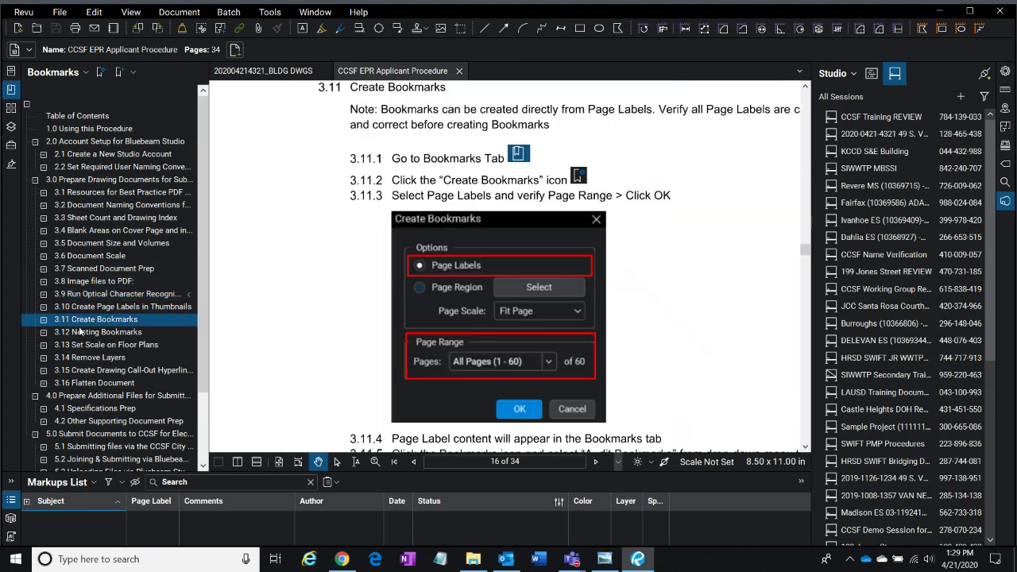
left_click(91, 307)
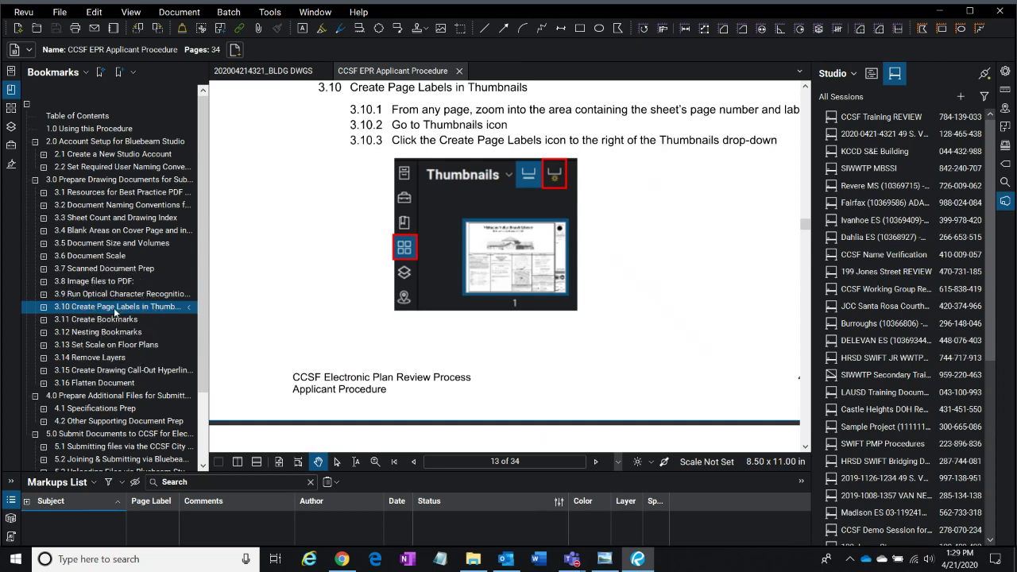
left_click(279, 462)
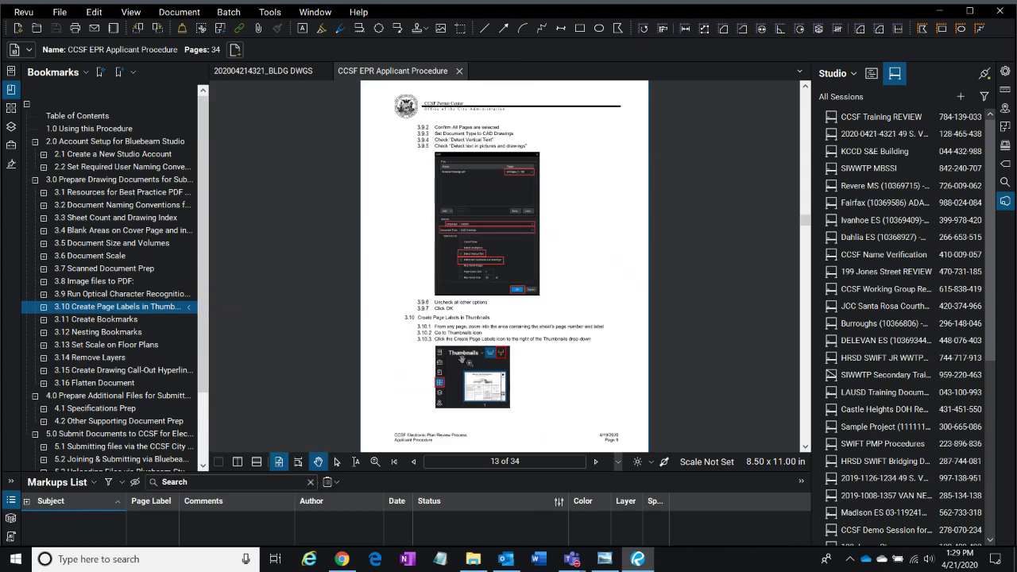
left_click(286, 70)
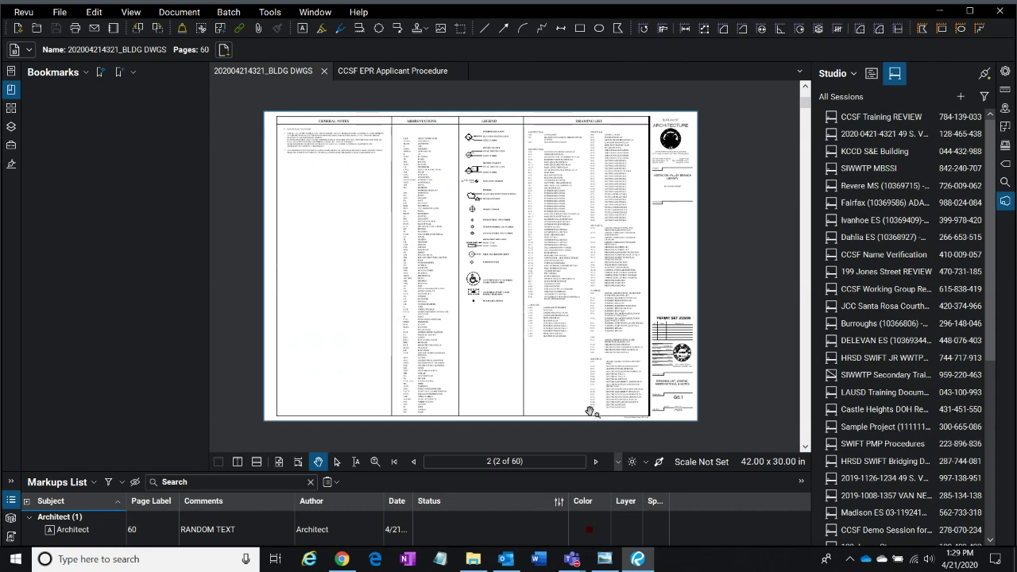
left_click(11, 109)
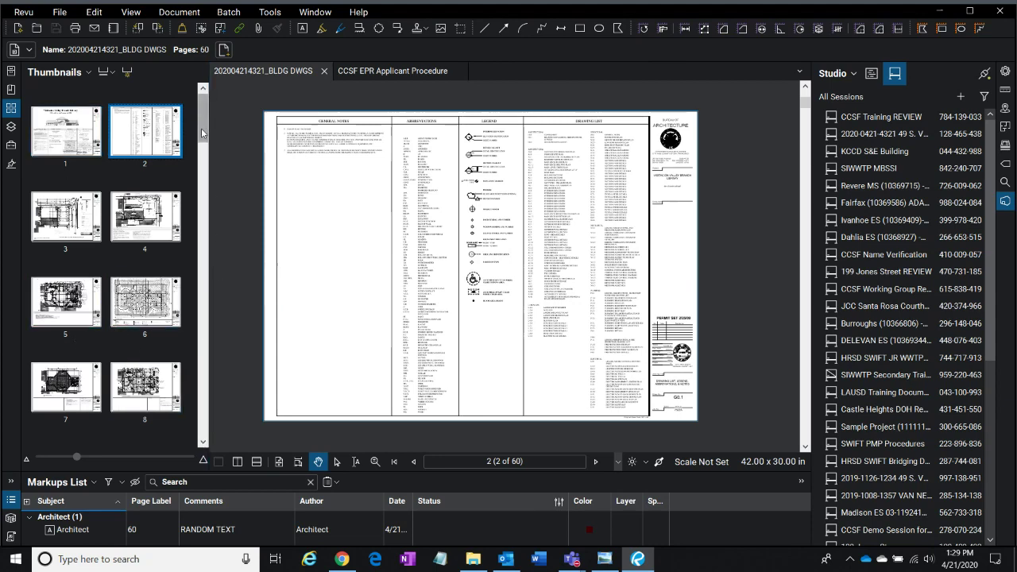
left_click_drag(202, 132, 200, 278)
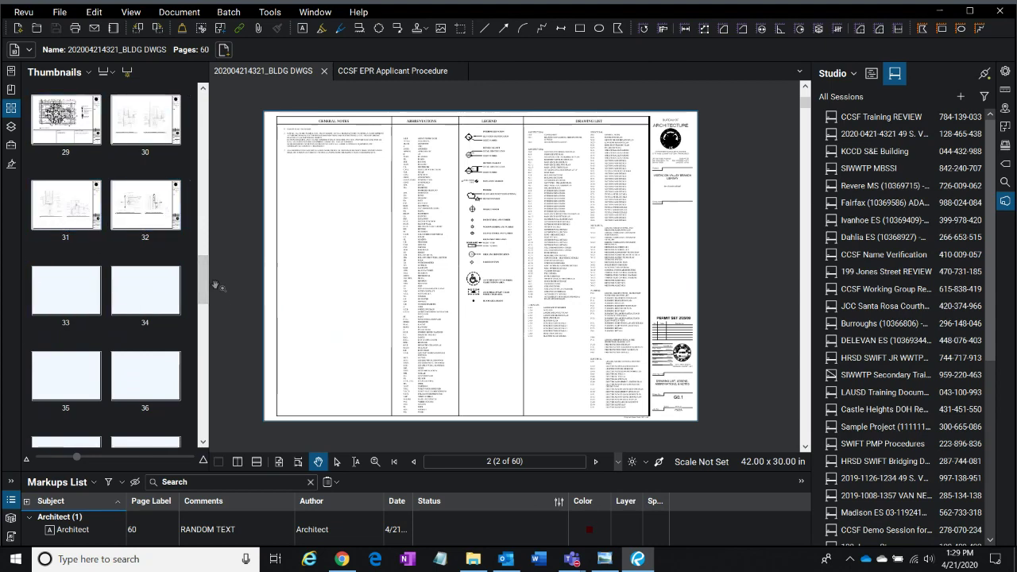
left_click_drag(208, 274, 231, 200)
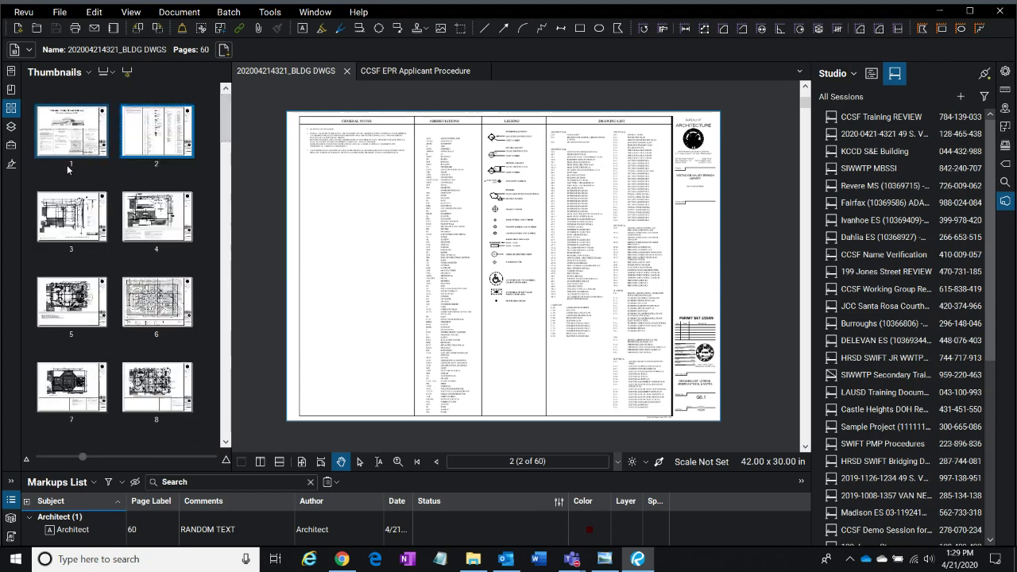
left_click(68, 166)
- Start creating page labels from a page region and mark the sheet number area in page 2's title block as the first region
left_click(129, 74)
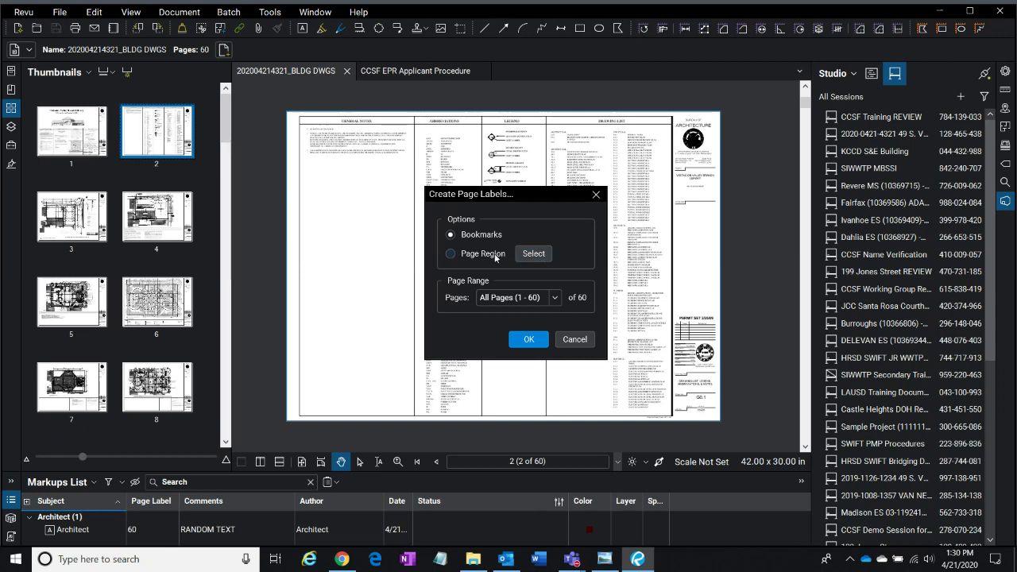
left_click(503, 298)
left_click(528, 340)
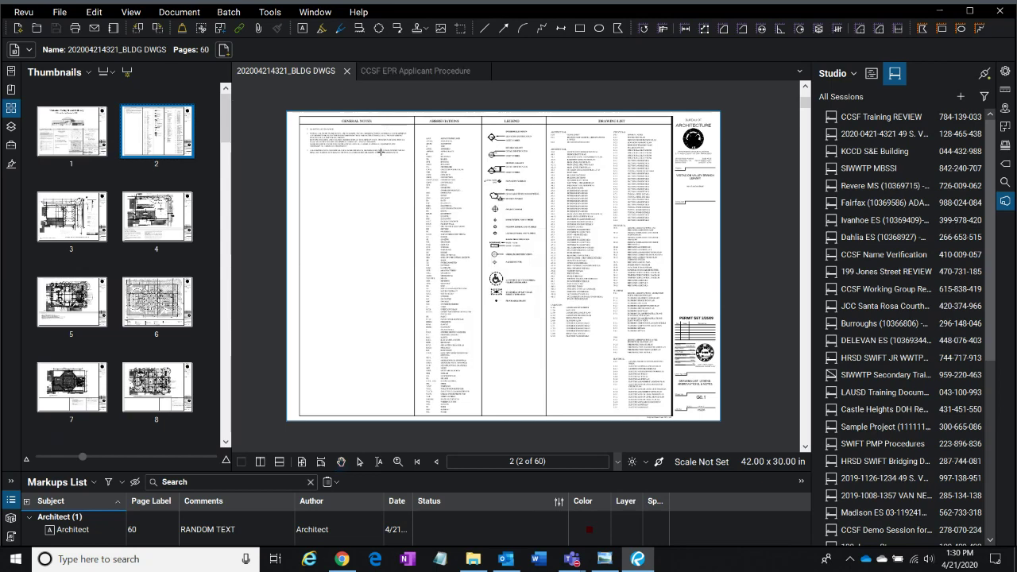
scroll(682, 427, "up", 3)
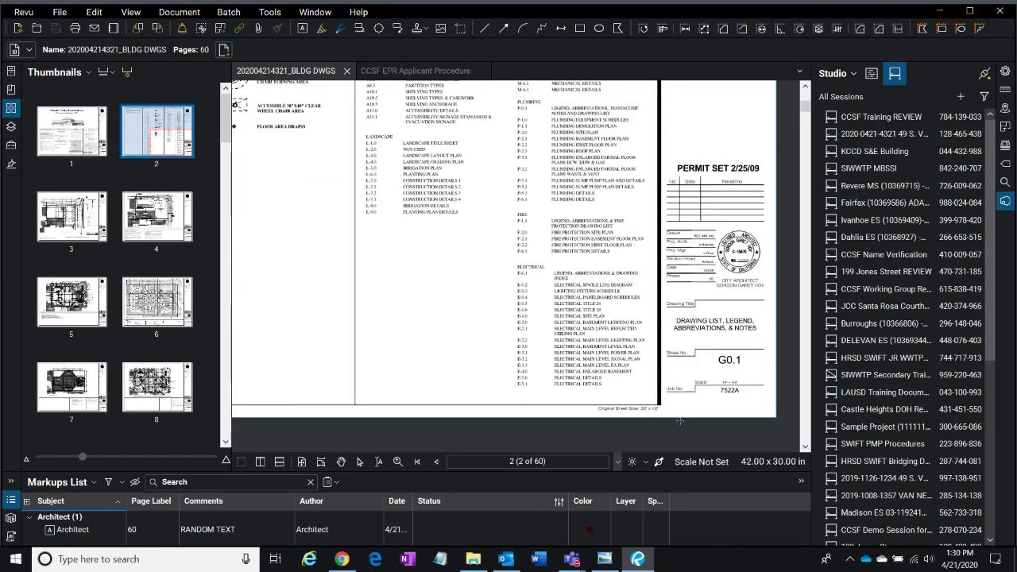
scroll(624, 327, "up", 2)
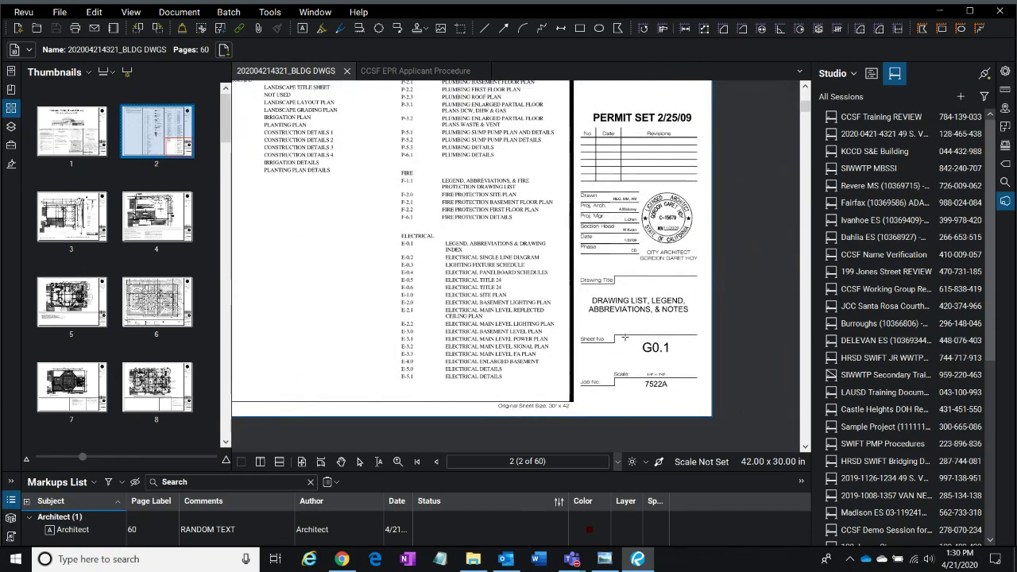
left_click_drag(621, 338, 696, 358)
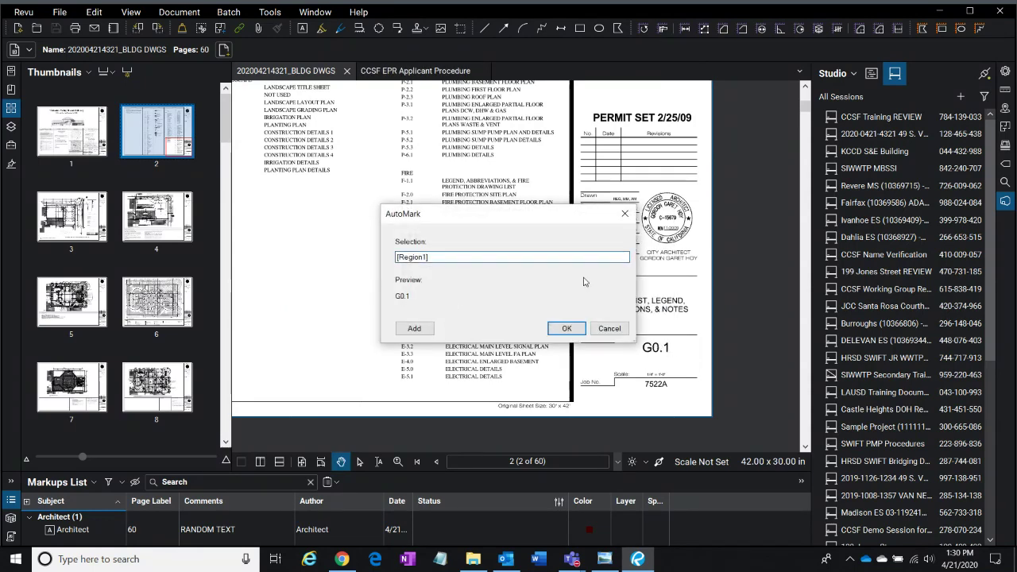
- Add a hyphen separator and the drawing title area as the second region, and create the page labels for all 60 pages
type("-")
key("ctrl")
left_click(414, 329)
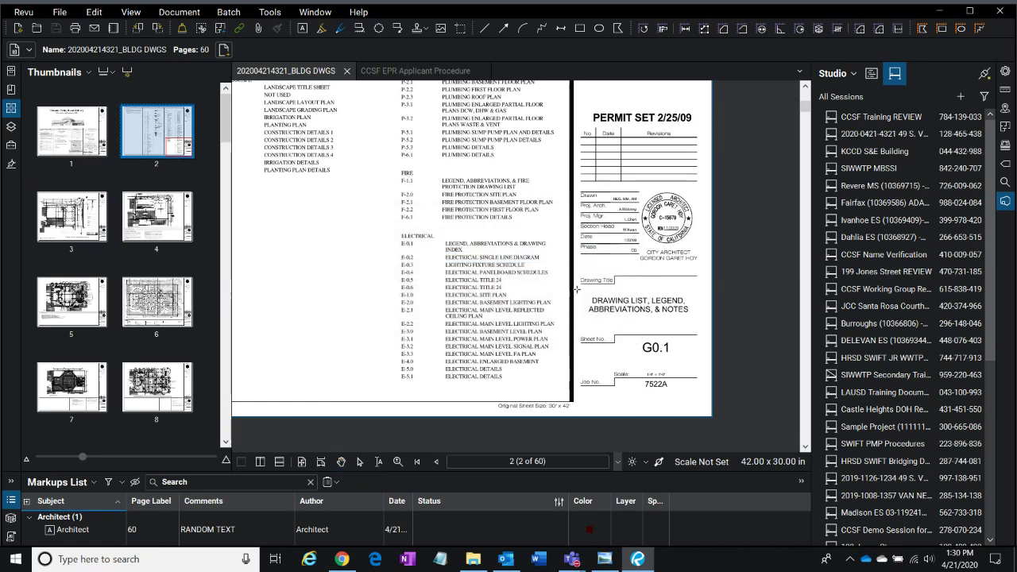
left_click_drag(581, 289, 691, 324)
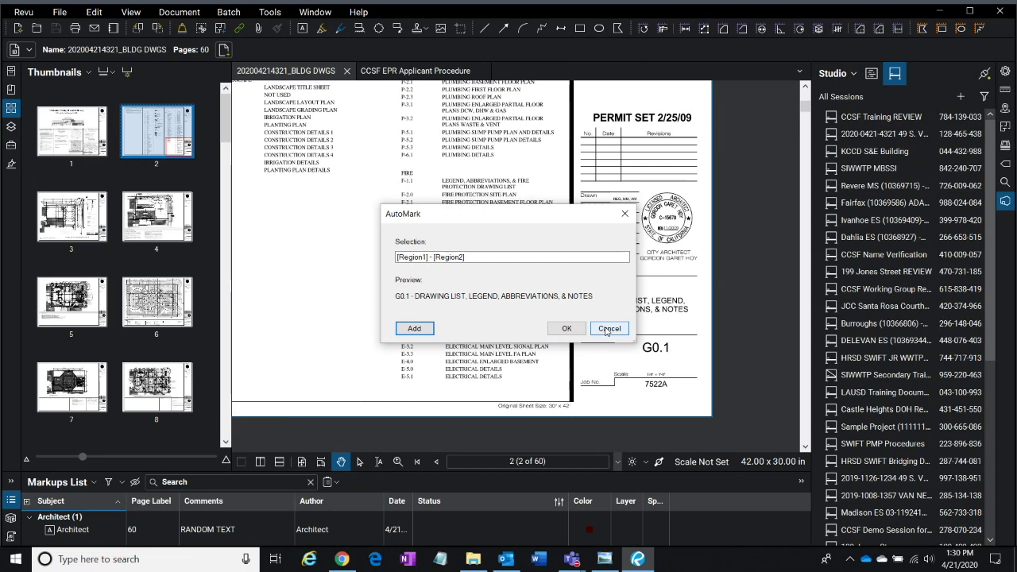
left_click(565, 331)
left_click(507, 299)
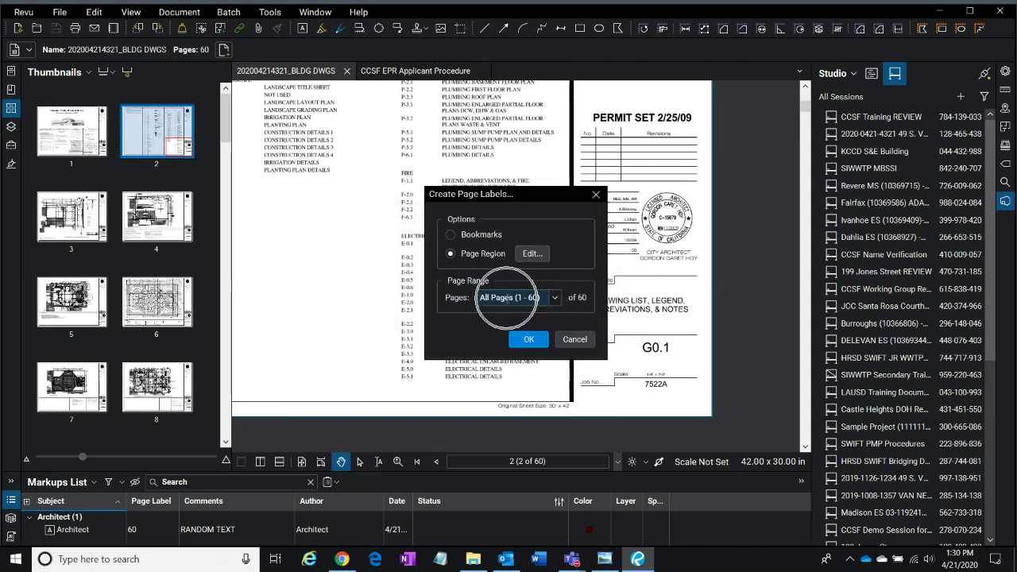
left_click(526, 343)
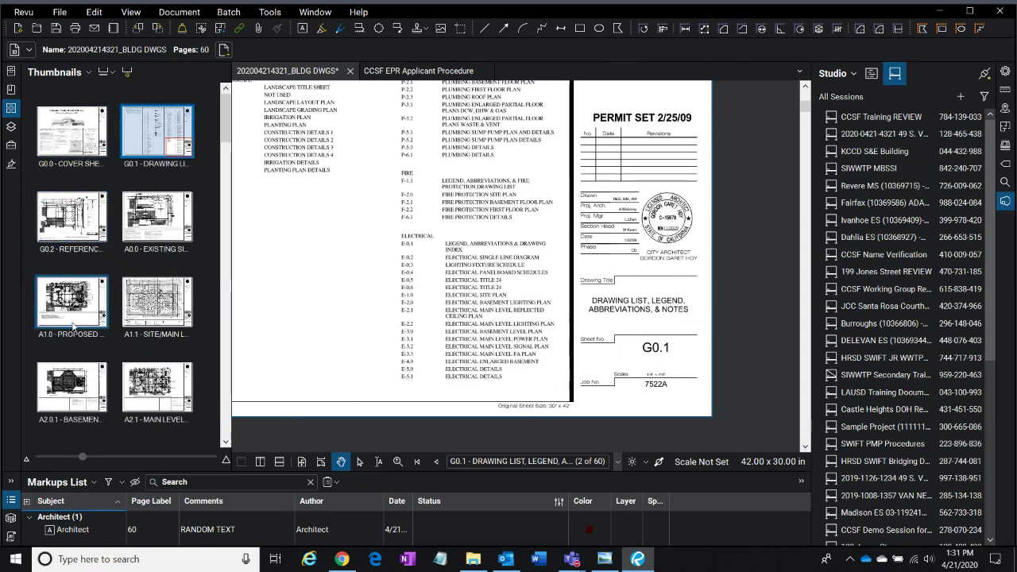
- Add the missing sheet number to page 24's label so that it reads "A5.5 - INTERIOR ELEVATIONS"
scroll(74, 335, "down", 15)
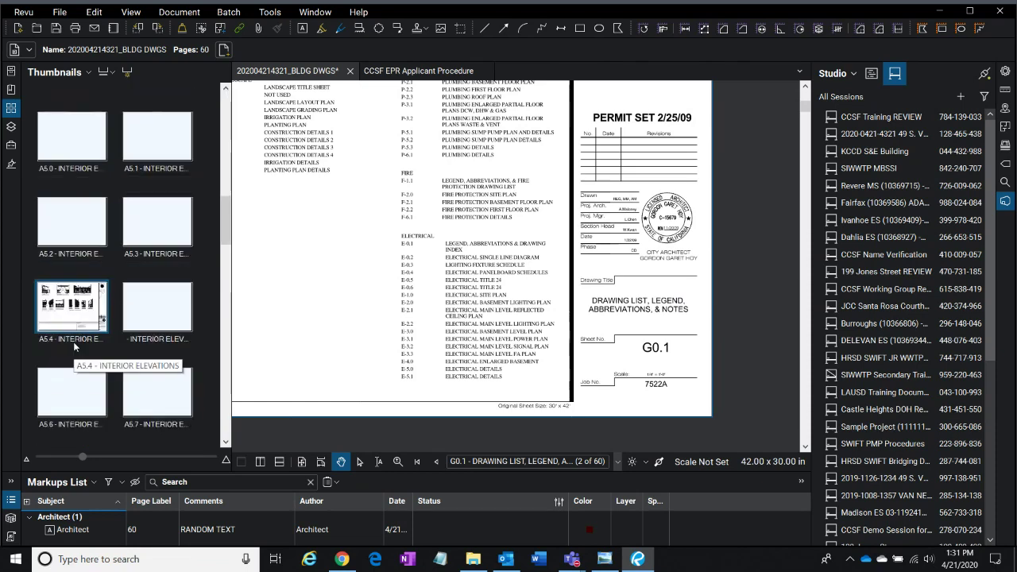
left_click(146, 340)
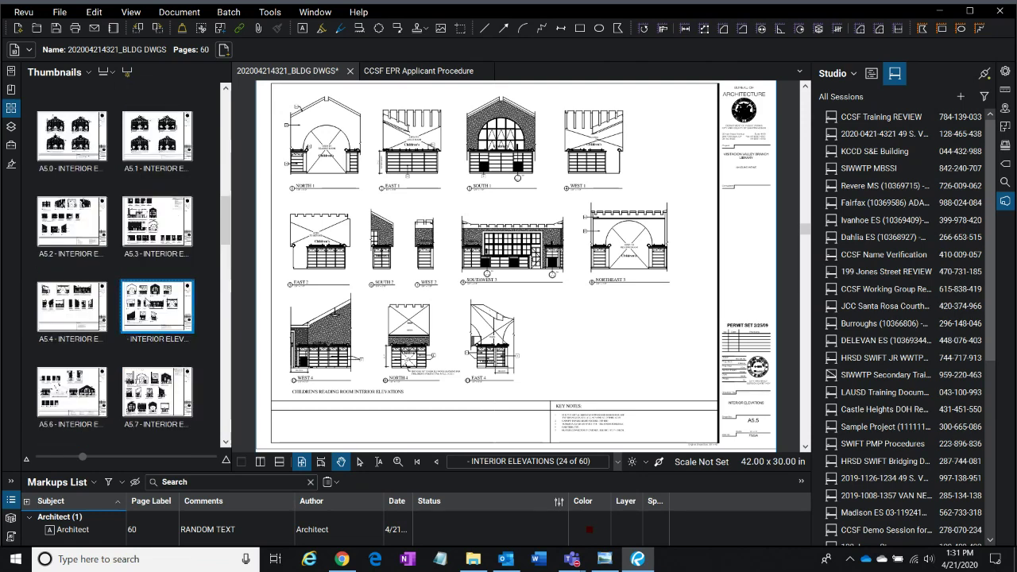
left_click(156, 341)
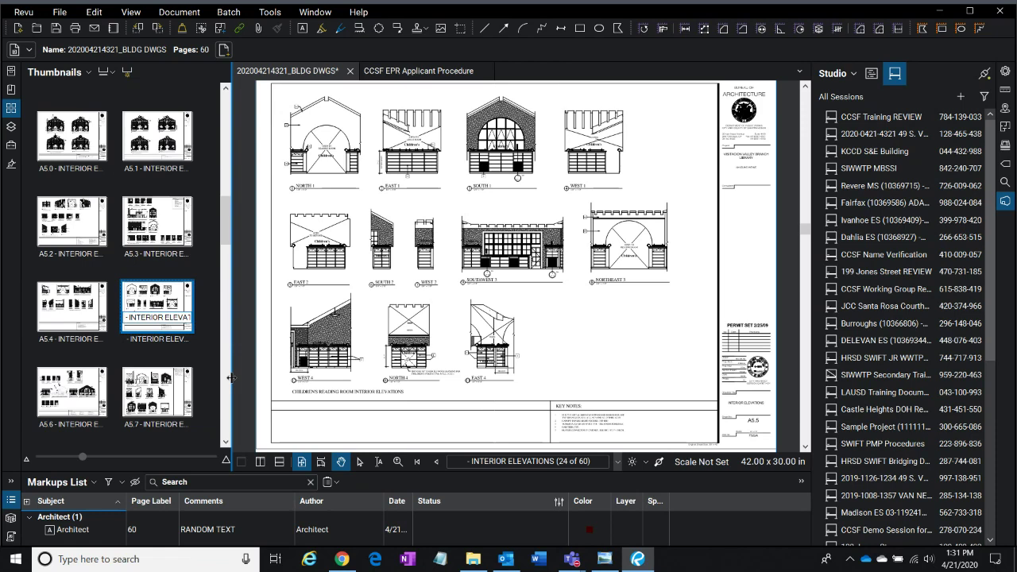
type("A5.5")
key("Return")
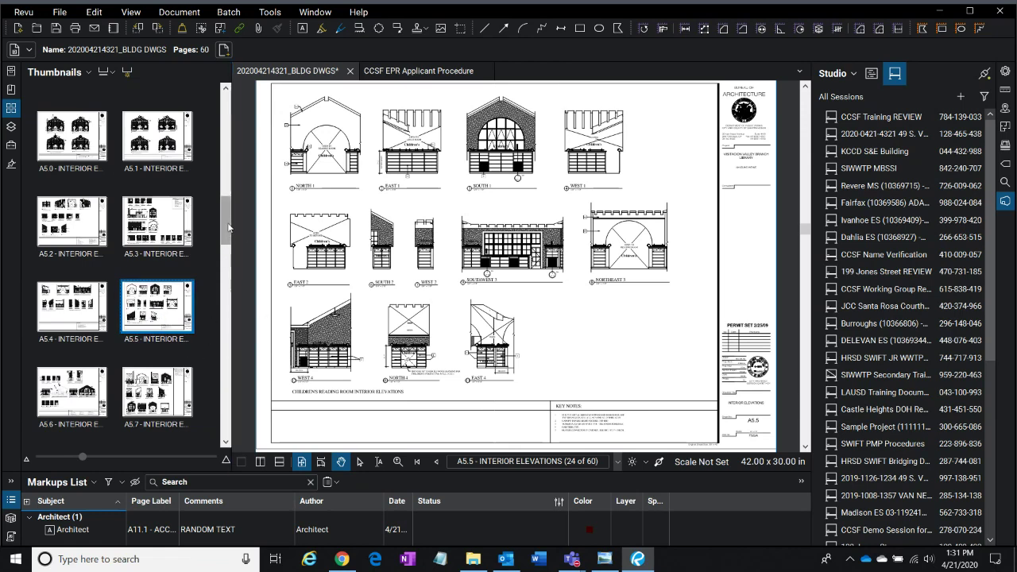
- Enlarge the thumbnails to check the full page labels through to sheet A11.1, and narrow the panel again
left_click_drag(231, 229, 232, 248)
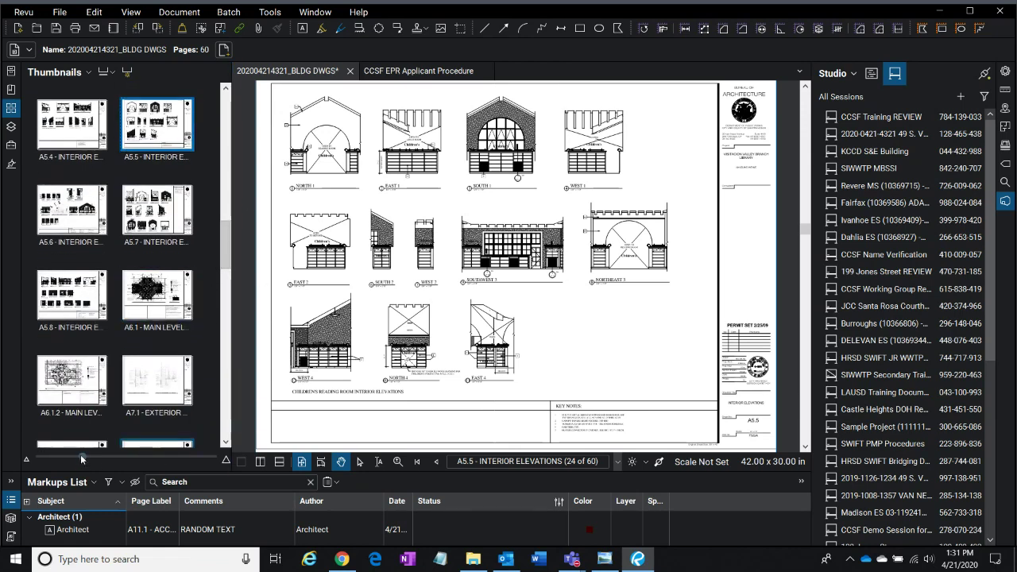
left_click_drag(83, 458, 159, 472)
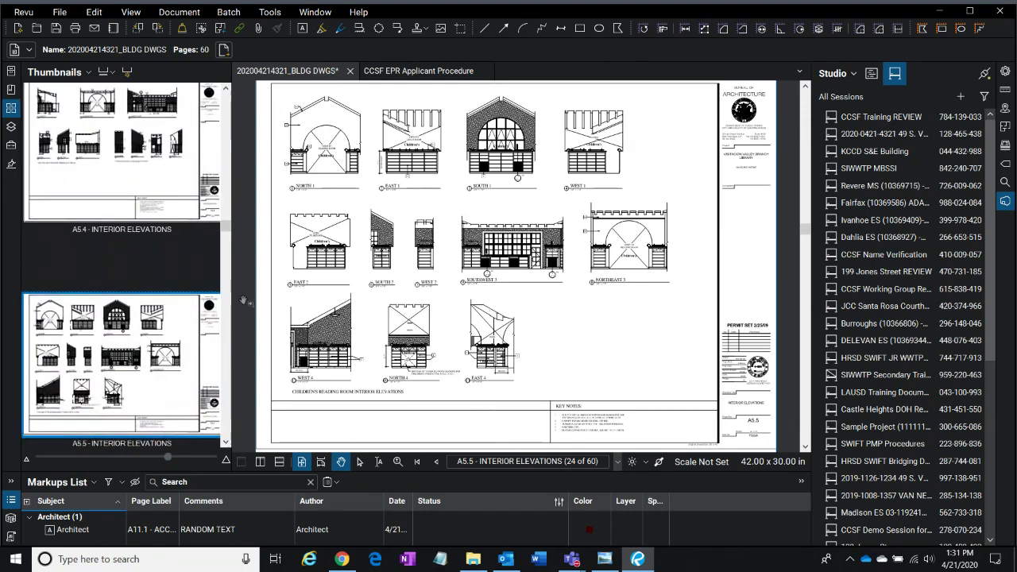
left_click_drag(231, 305, 274, 299)
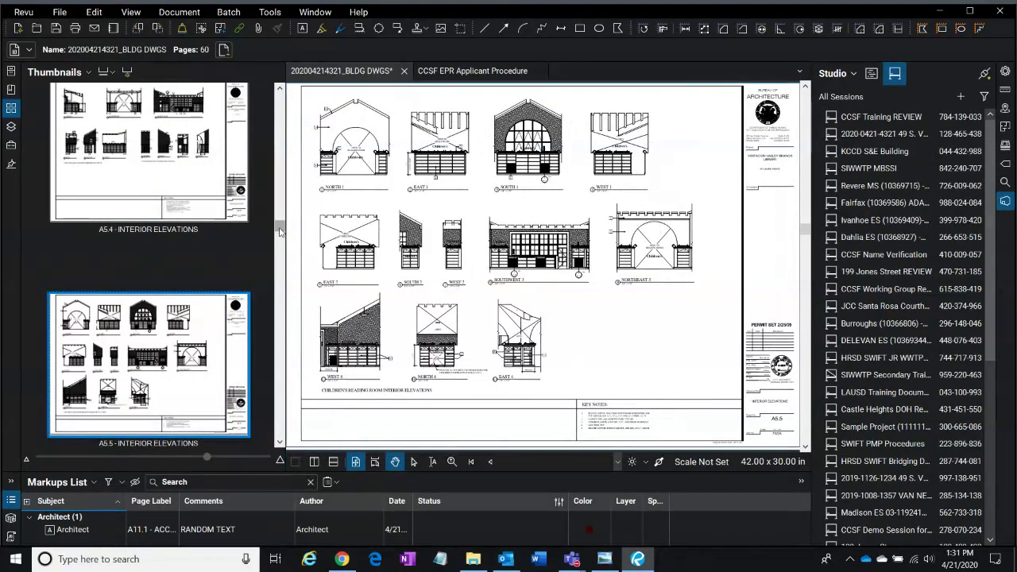
left_click_drag(280, 235, 263, 434)
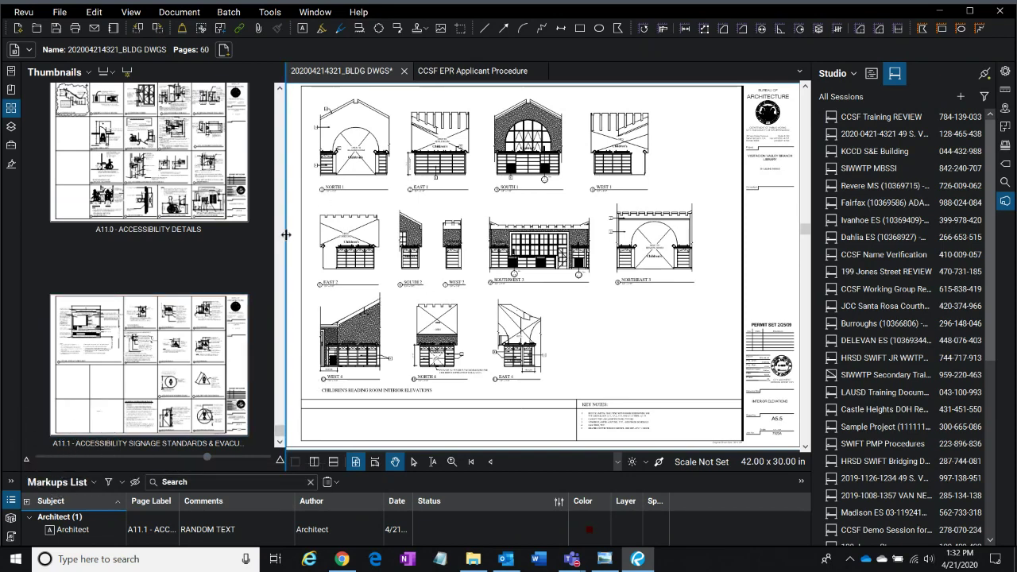
left_click_drag(287, 235, 192, 235)
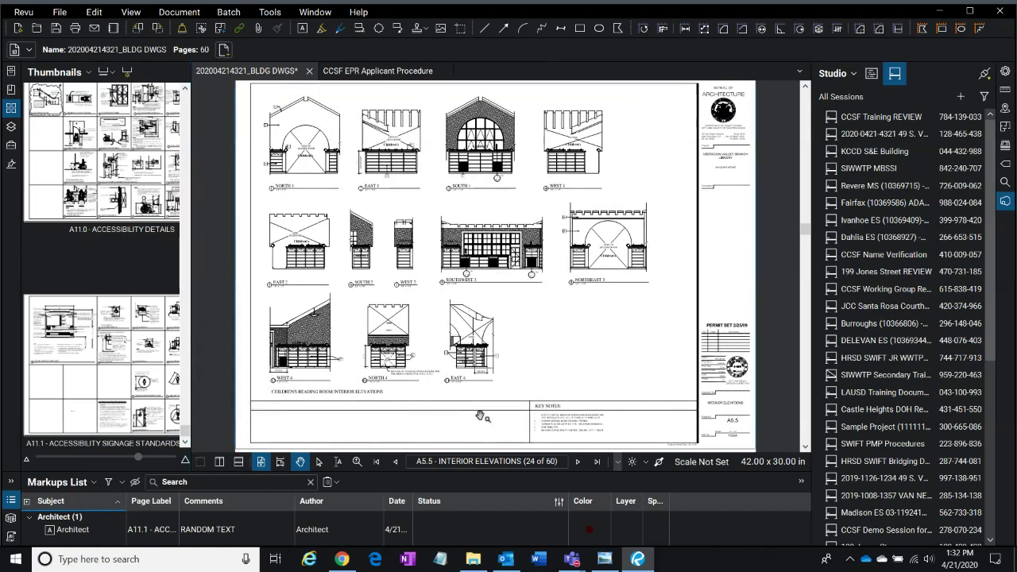
- Create bookmarks from the page labels for all pages with the Fit Page scale, and widen the bookmark list slightly
left_click(12, 90)
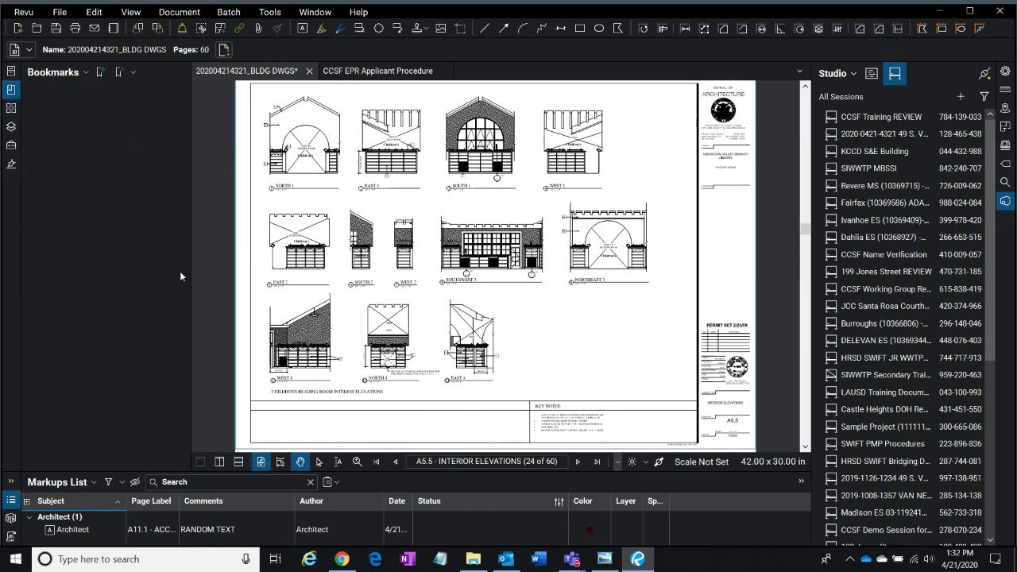
left_click(101, 73)
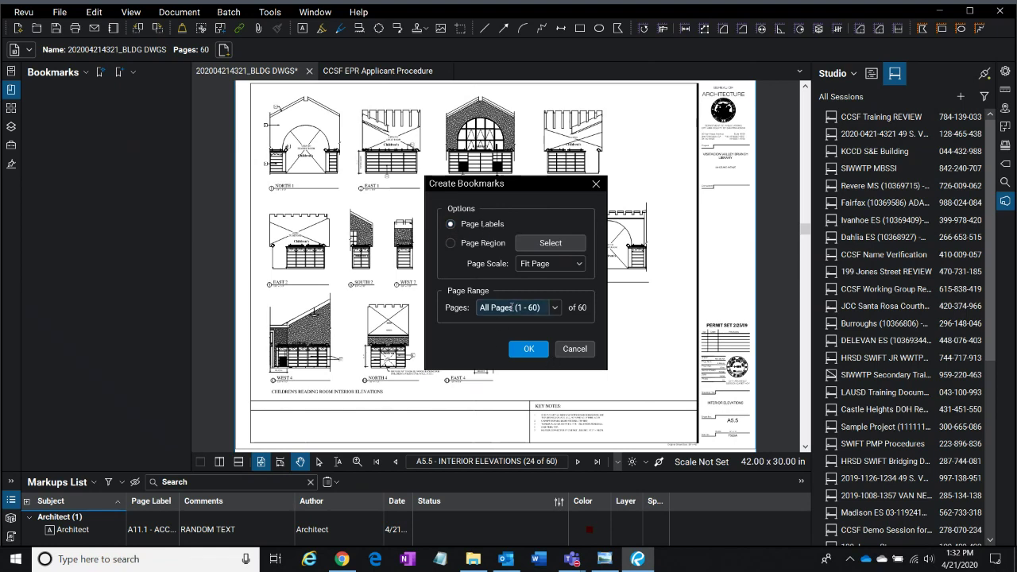
left_click(528, 347)
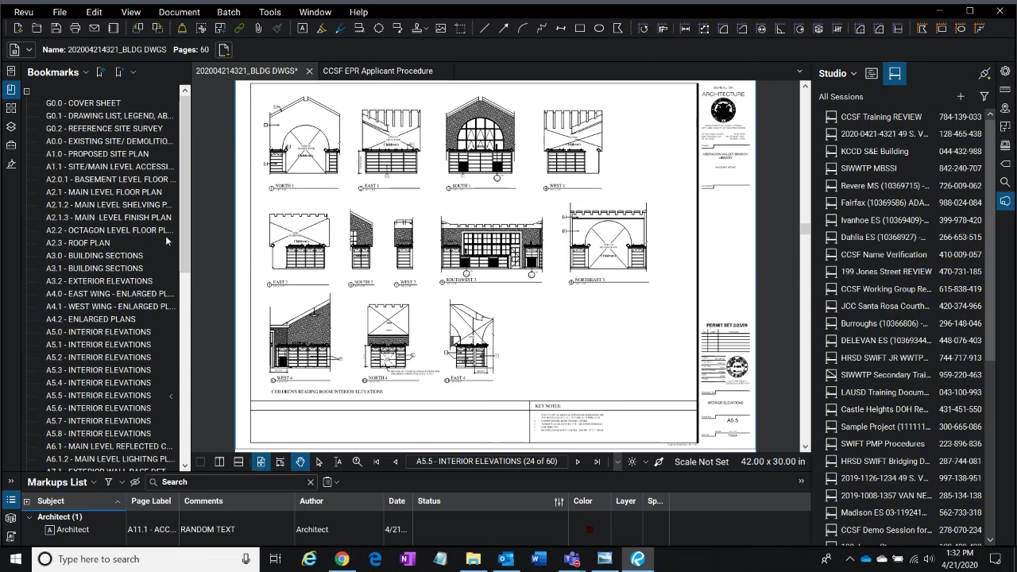
left_click_drag(192, 256, 207, 255)
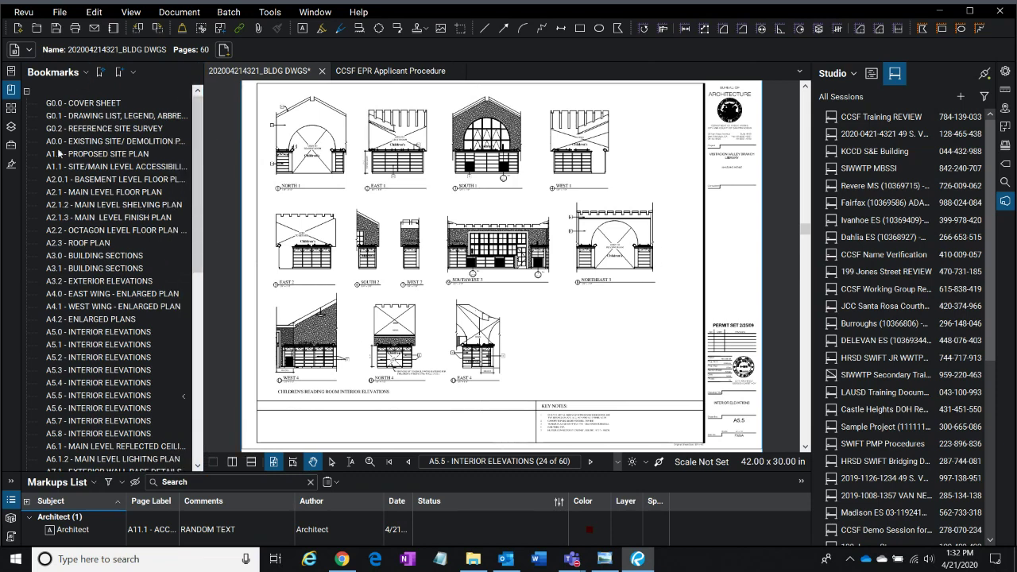
- Test the new bookmarks by jumping to sheets A7.15, A7.8, A7.21, A10.1 and A7.13, and advance to A7.16
scroll(71, 355, "down", 10)
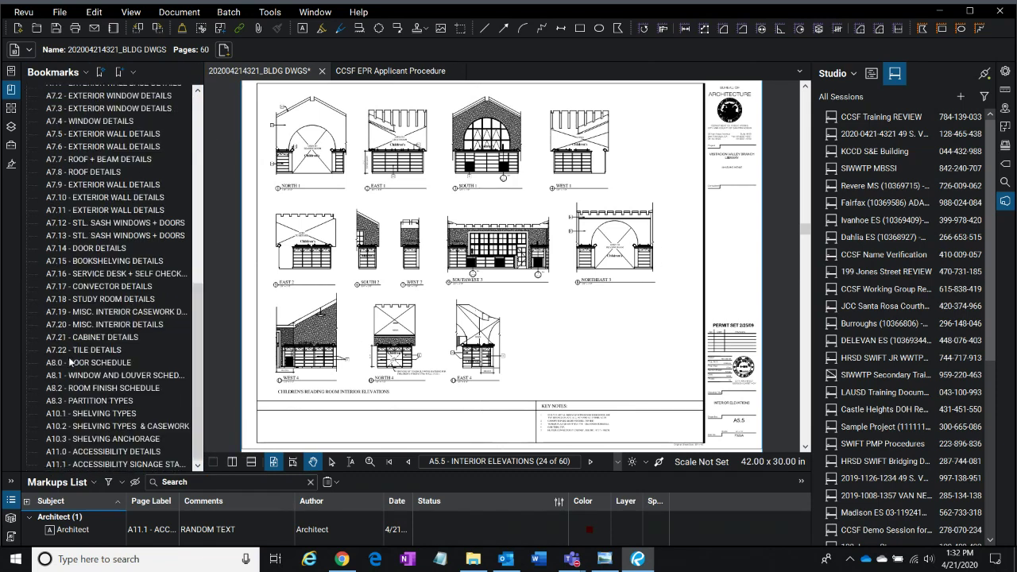
left_click(79, 263)
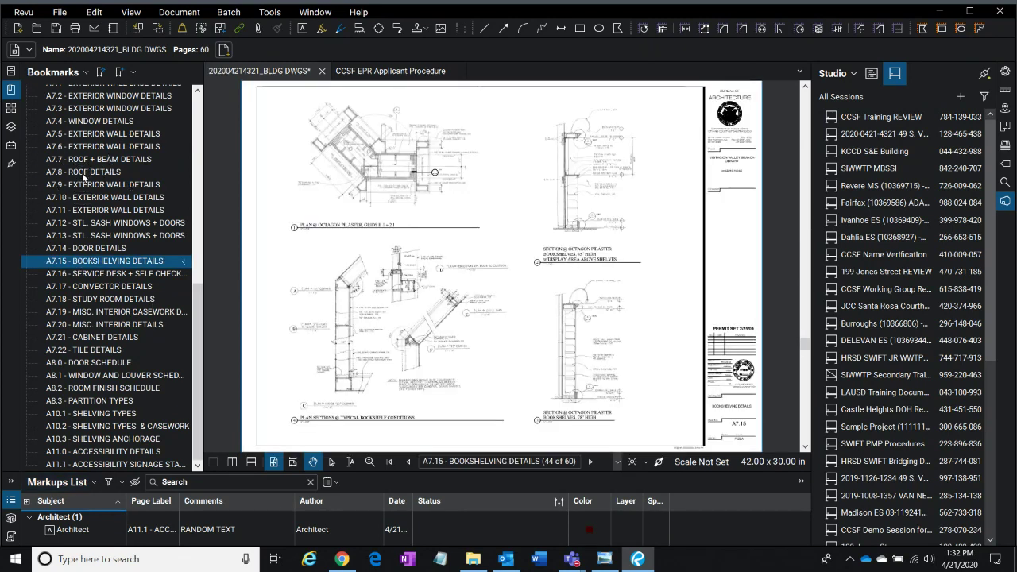
left_click(82, 173)
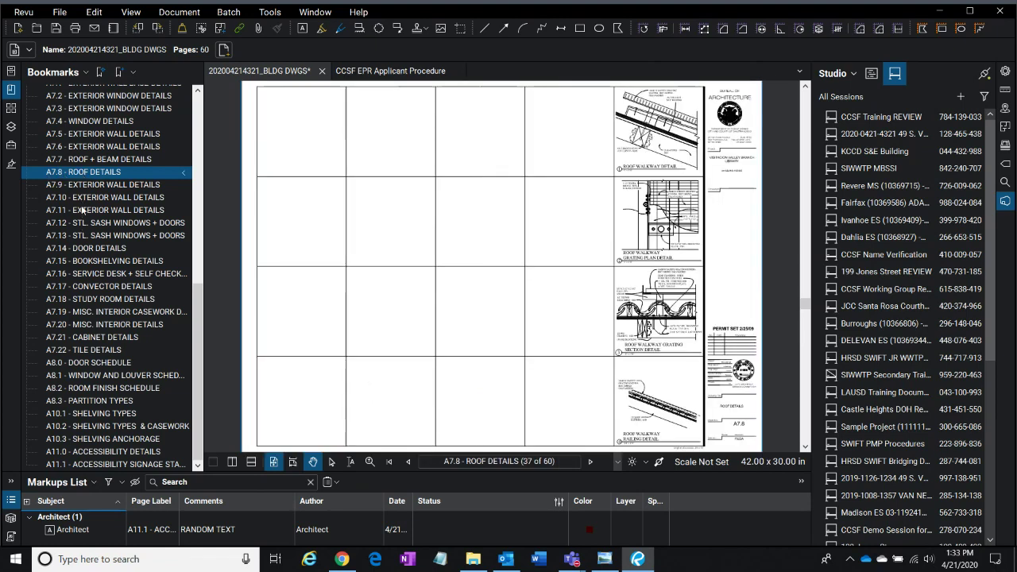
left_click(71, 334)
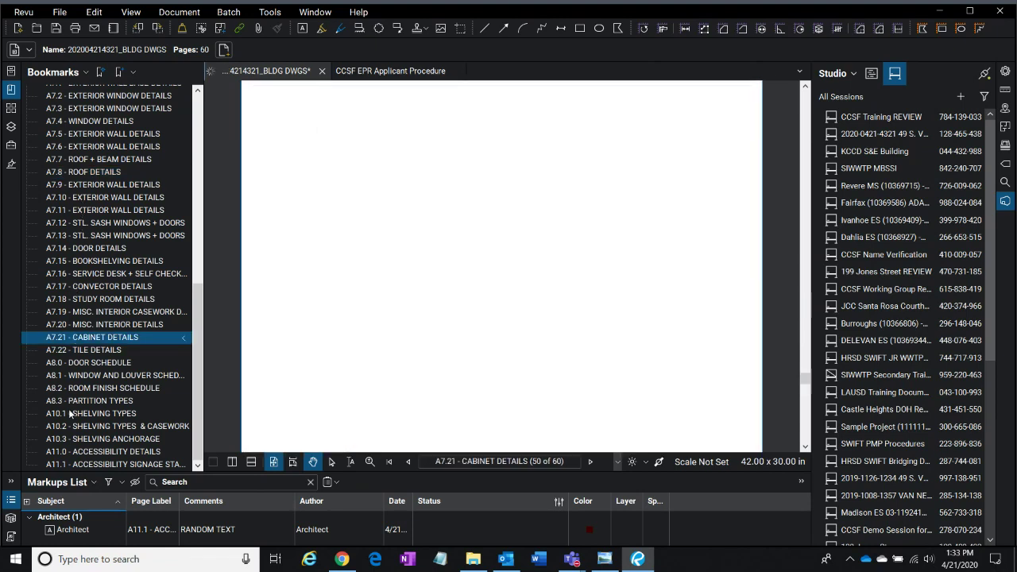
left_click(72, 414)
left_click(104, 236)
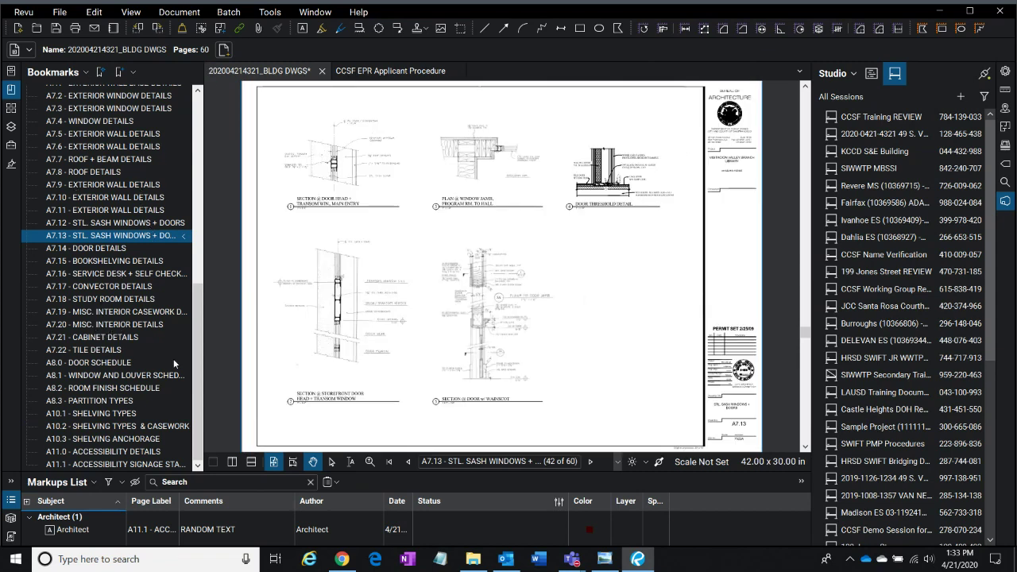
key("ctrl")
key("ctrl")
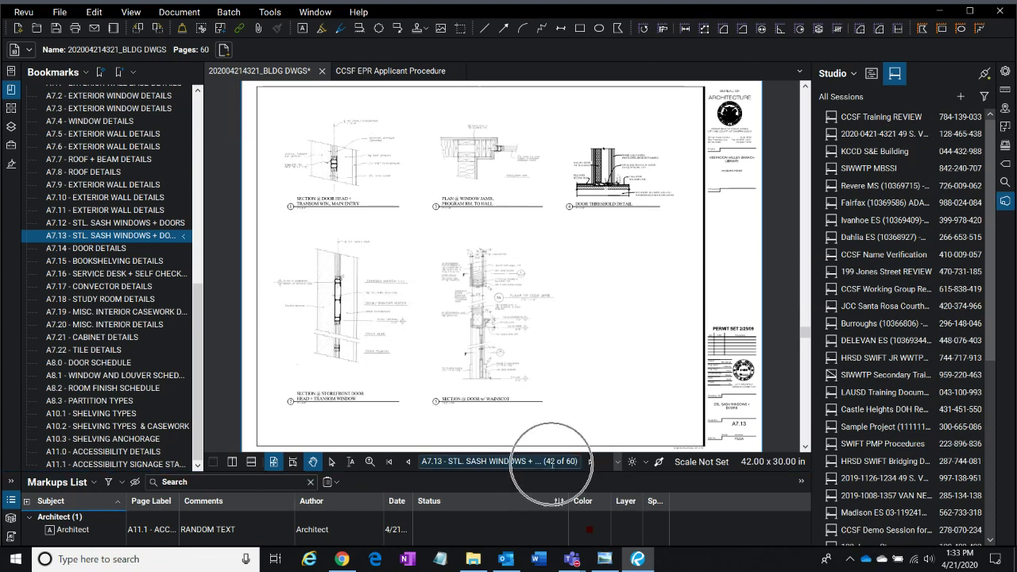
key("Down")
key("Down")
key("Down")
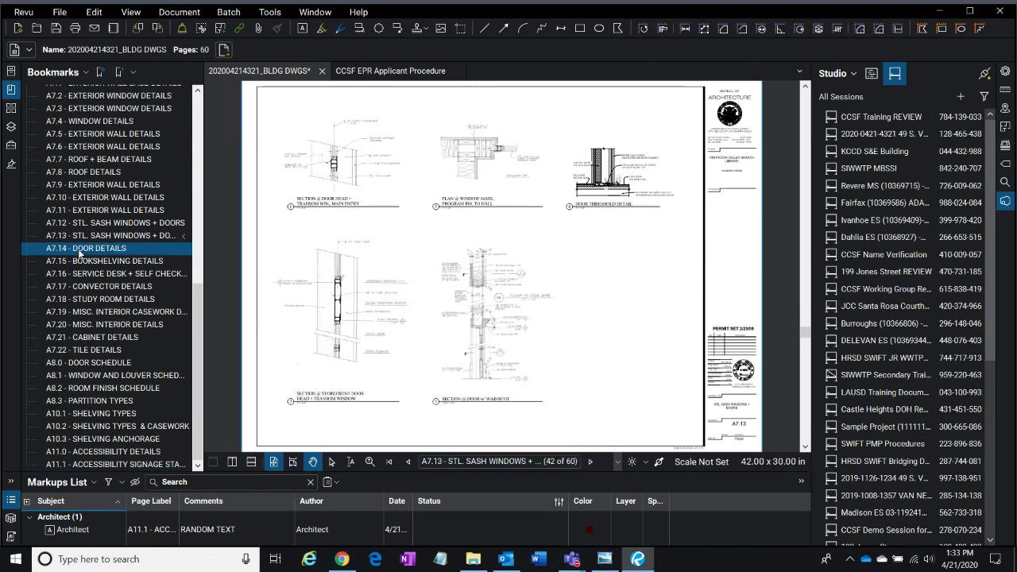
- Shrink the page thumbnails, review the sheets through A11.1, and return to the bookmark list
left_click(10, 110)
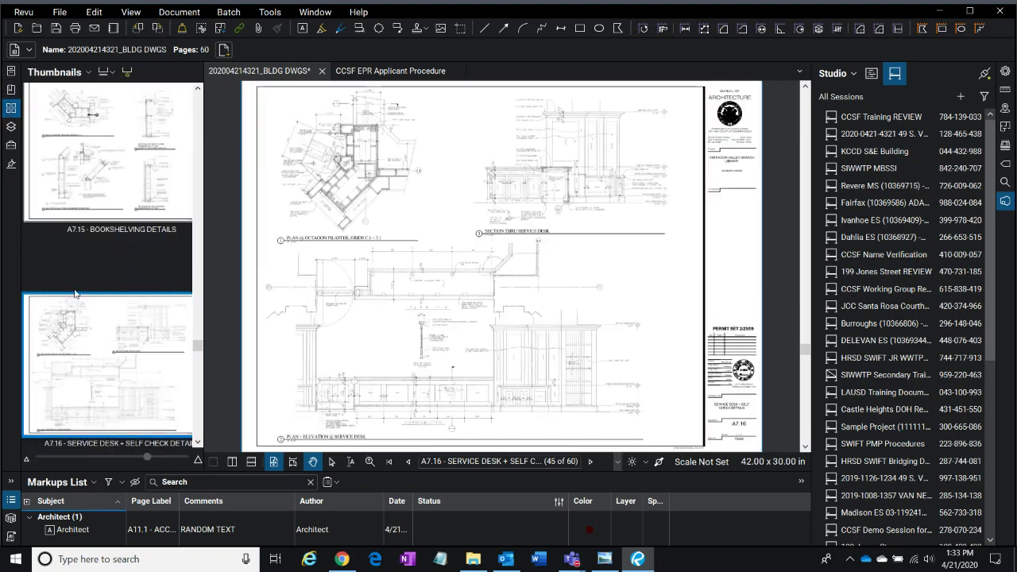
left_click_drag(110, 456, 66, 456)
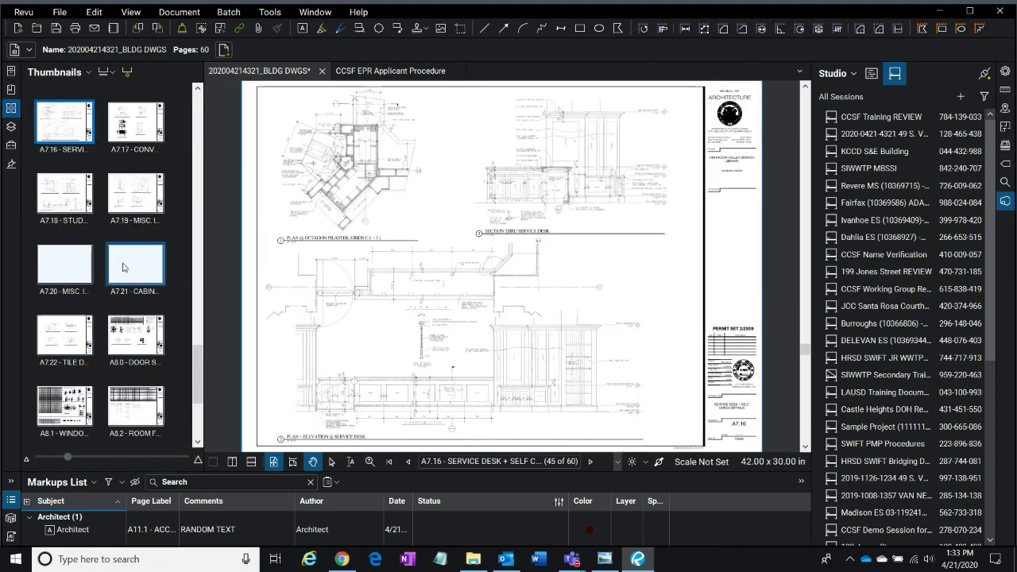
scroll(121, 299, "down", 3)
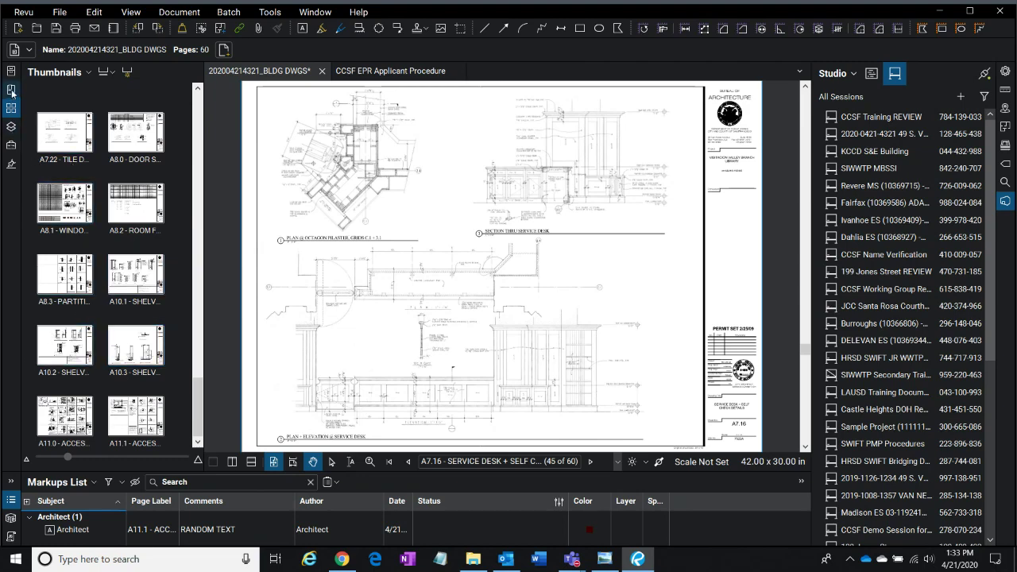
key("ctrl")
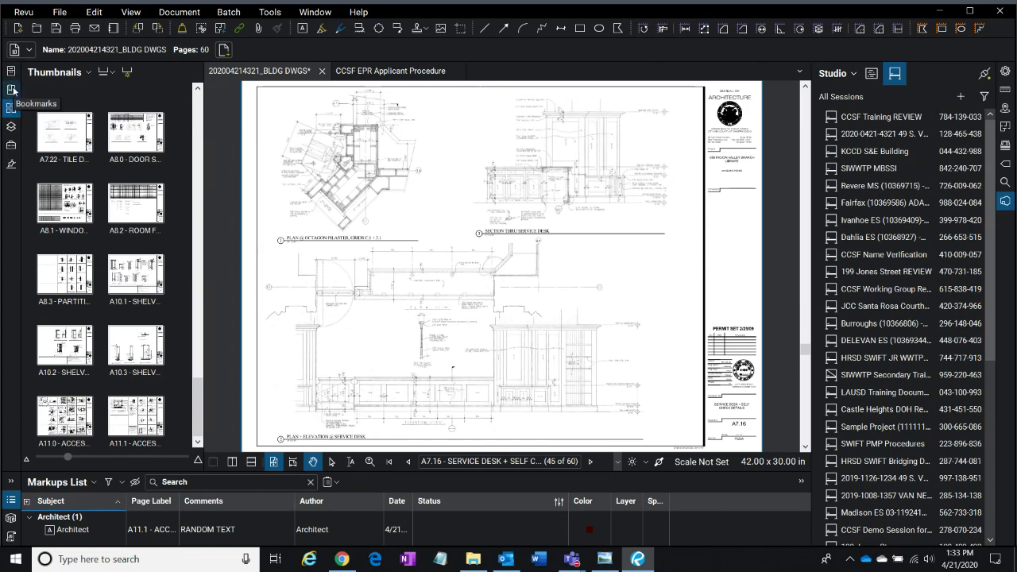
left_click(11, 89)
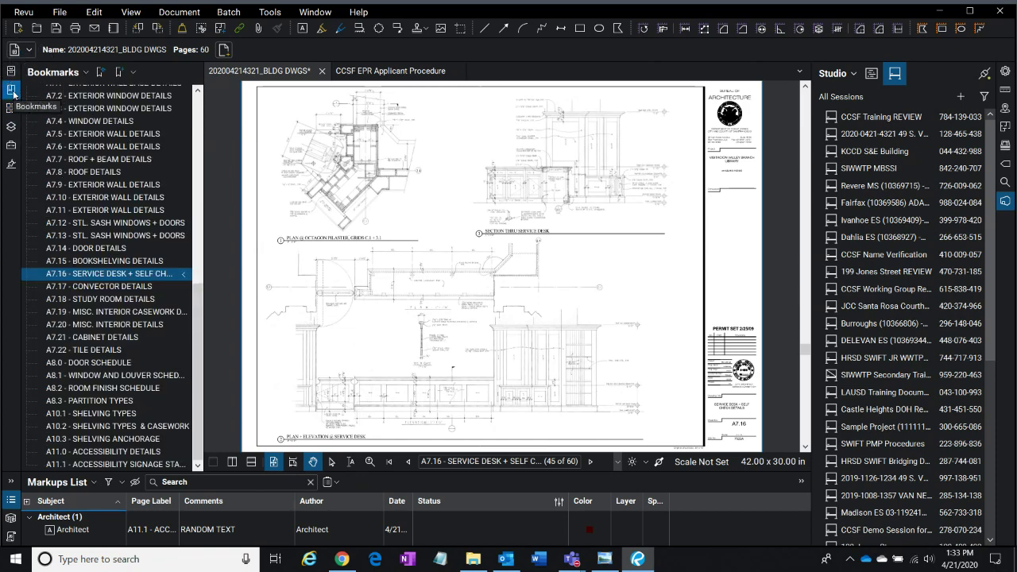
- Test the first bookmarks by jumping to sheets A1.0, A0.0 and the G0.0 cover sheet
left_click_drag(201, 293, 205, 100)
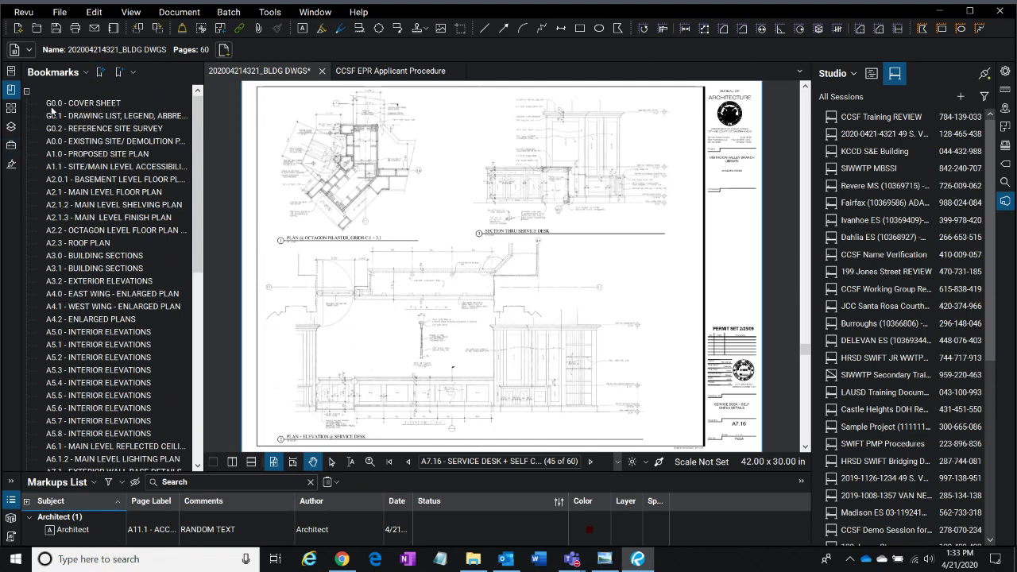
key("ctrl")
key("ctrl")
left_click(52, 154)
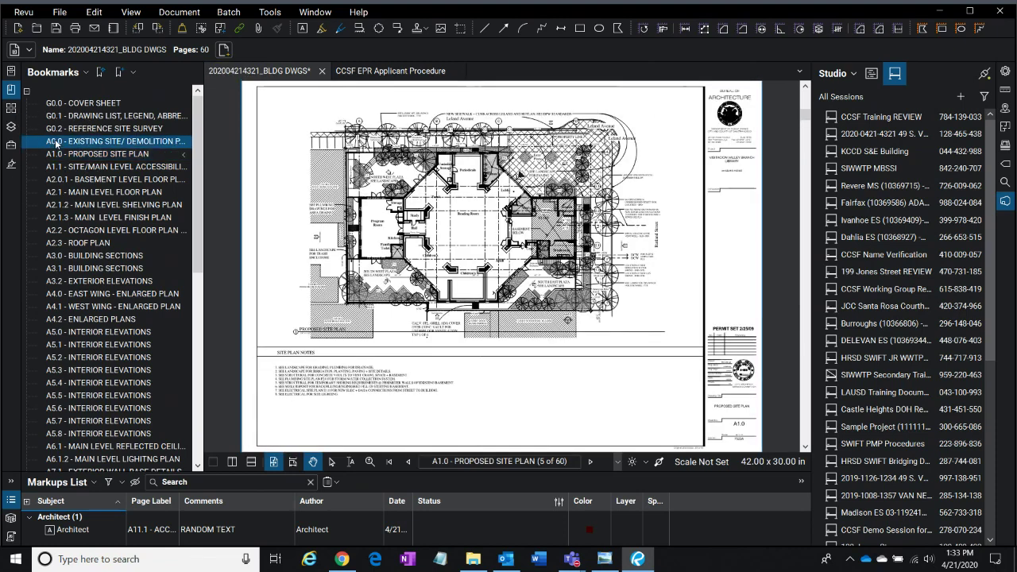
left_click(55, 139)
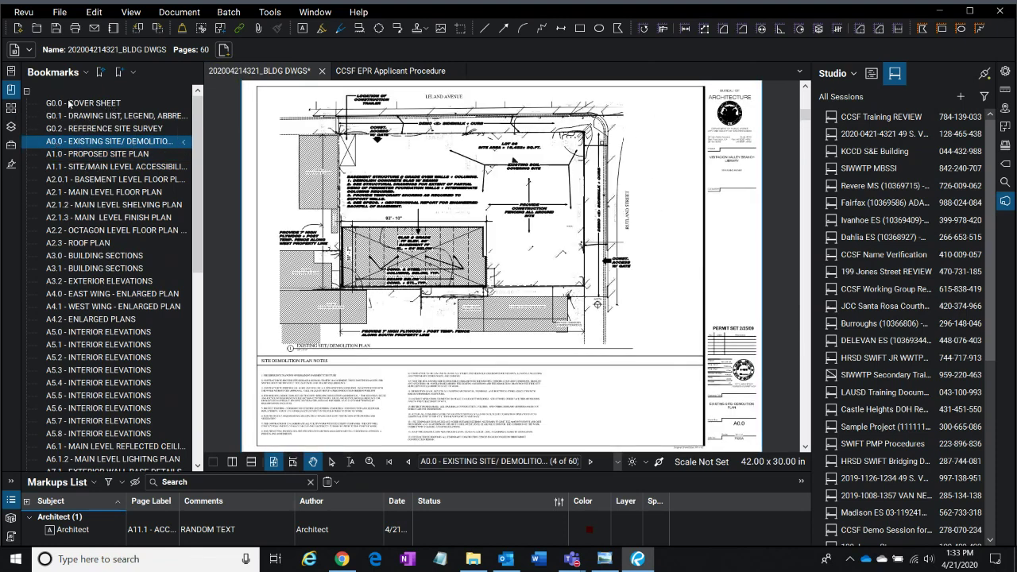
left_click(71, 104)
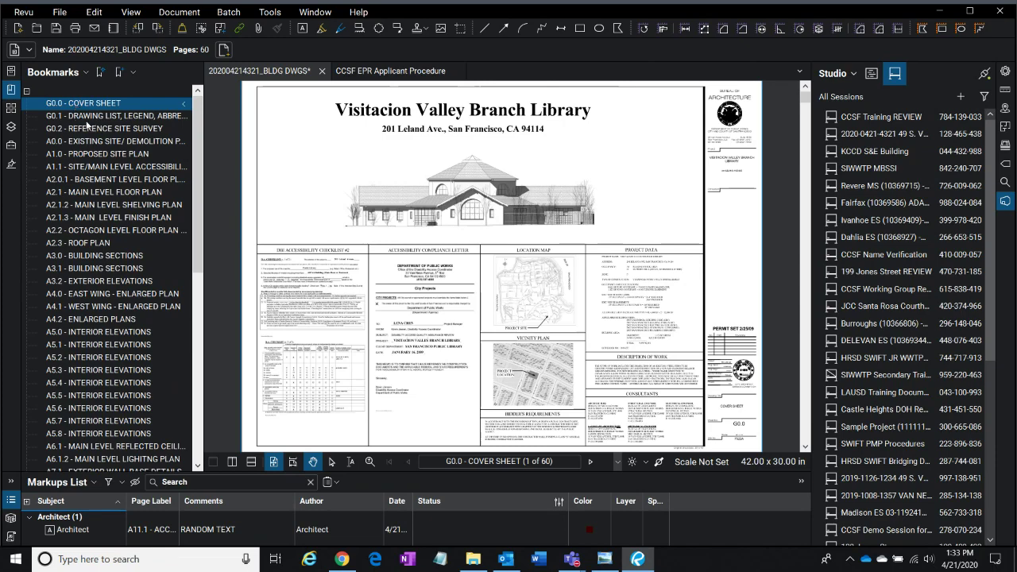
- Open sheet G0.1 and examine how its drawing list groups the sheets by discipline
left_click(91, 116)
scroll(618, 164, "up", 3)
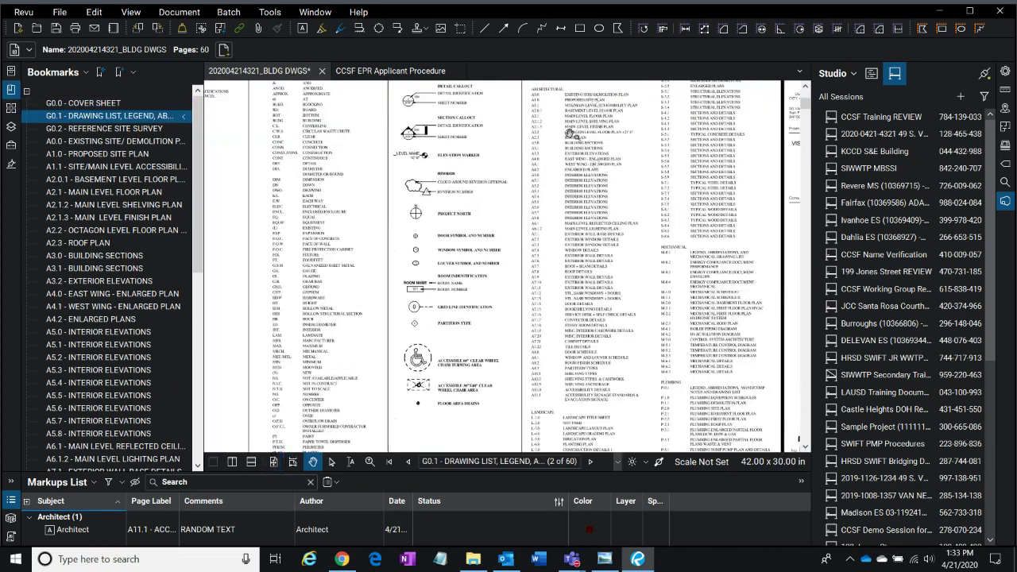
scroll(559, 268, "up", 2)
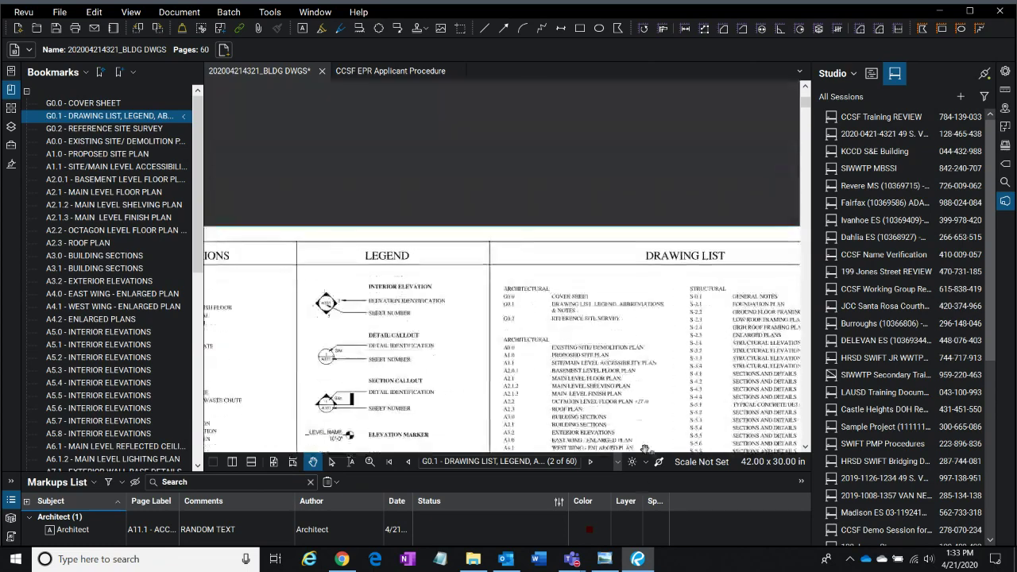
scroll(604, 356, "down", 1)
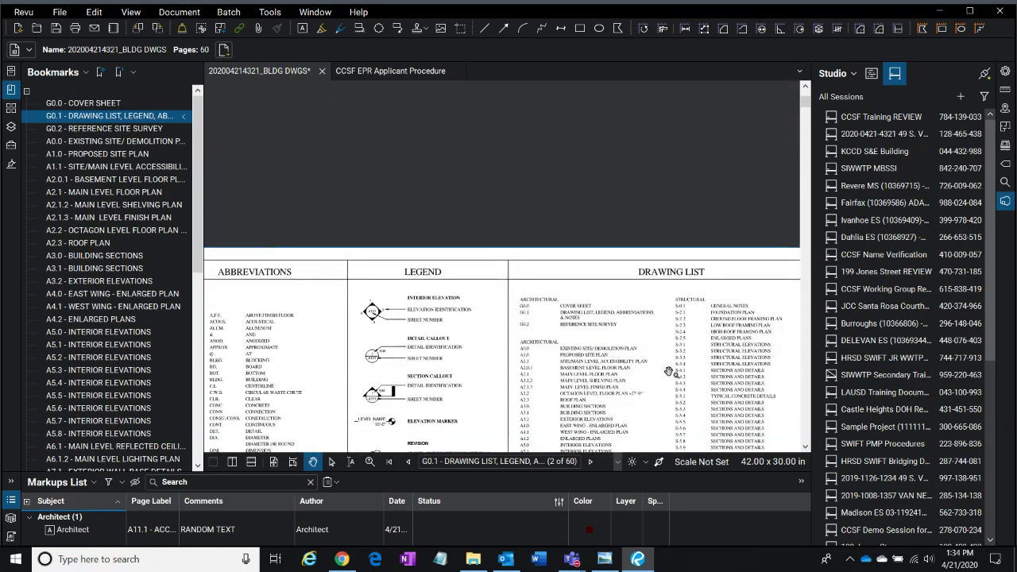
scroll(699, 303, "up", 1)
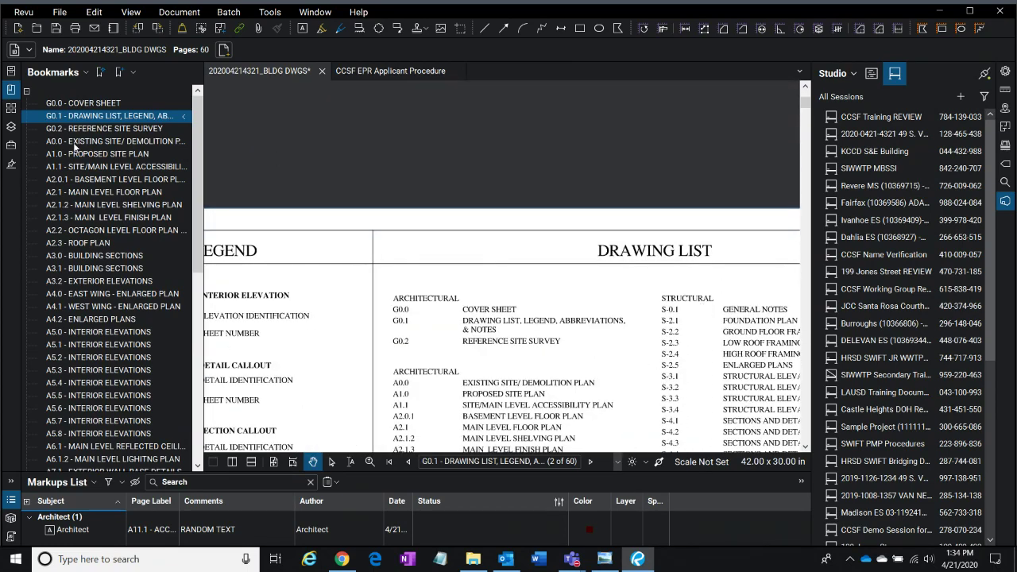
scroll(548, 330, "down", 3)
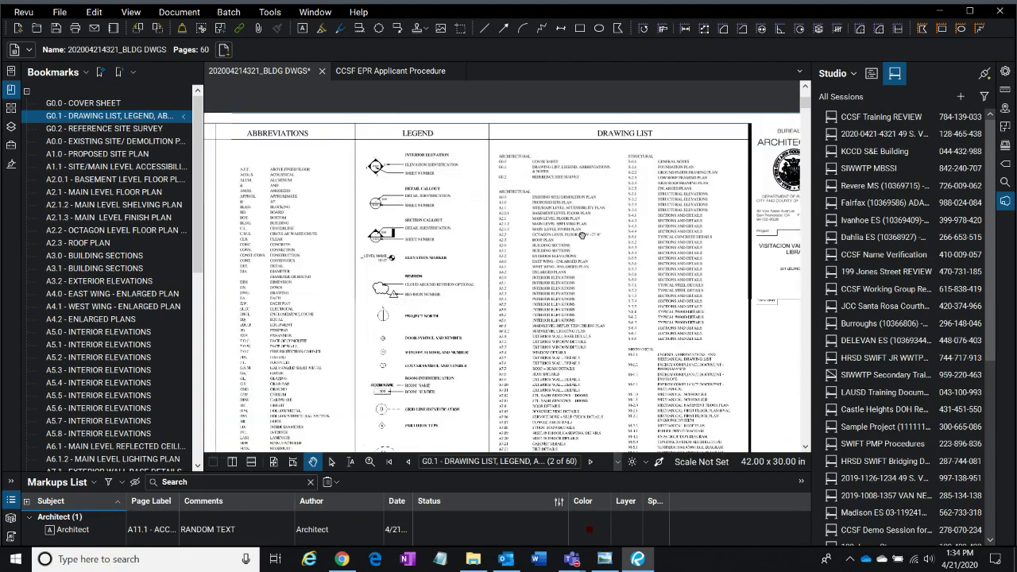
left_click_drag(522, 338, 584, 254)
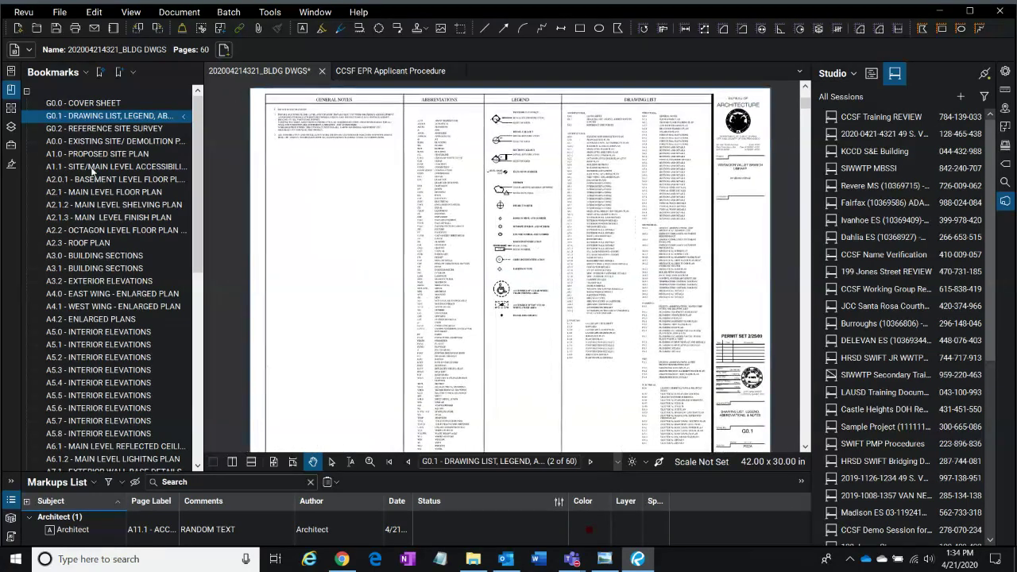
- Add a bookmark named "General" before the G0.0 cover sheet bookmark
left_click(68, 104)
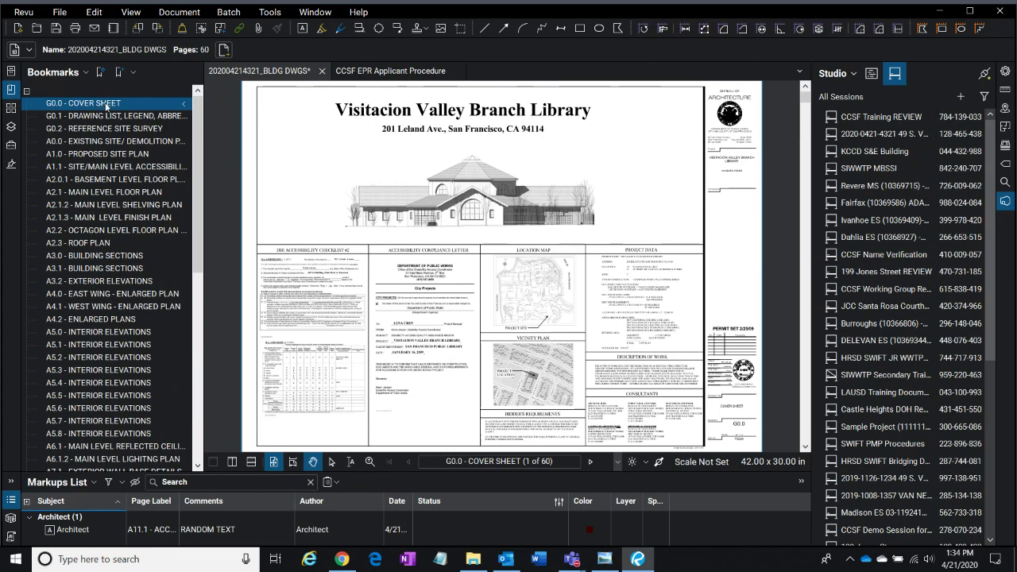
right_click(106, 104)
mouse_move(174, 142)
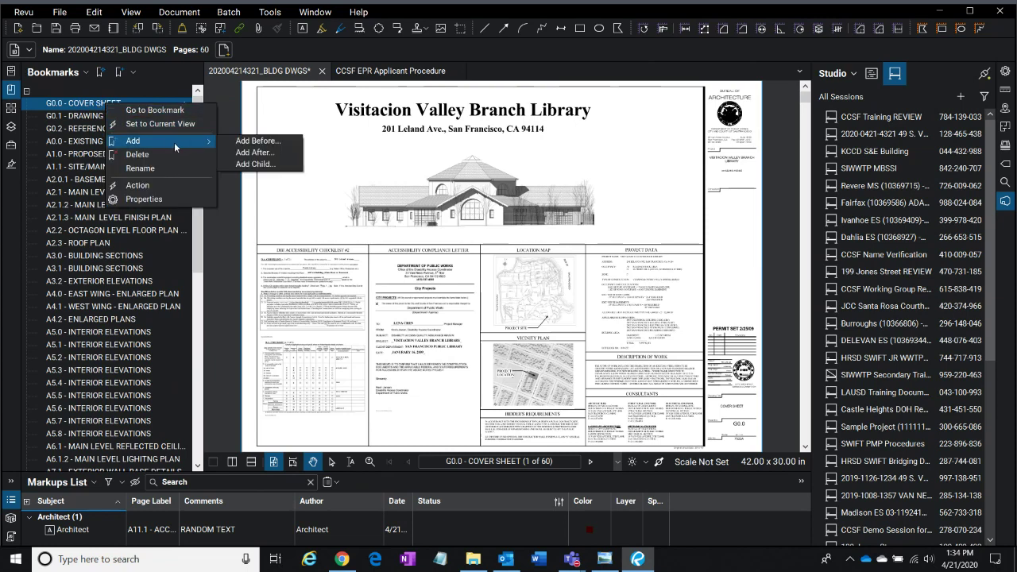
left_click(256, 141)
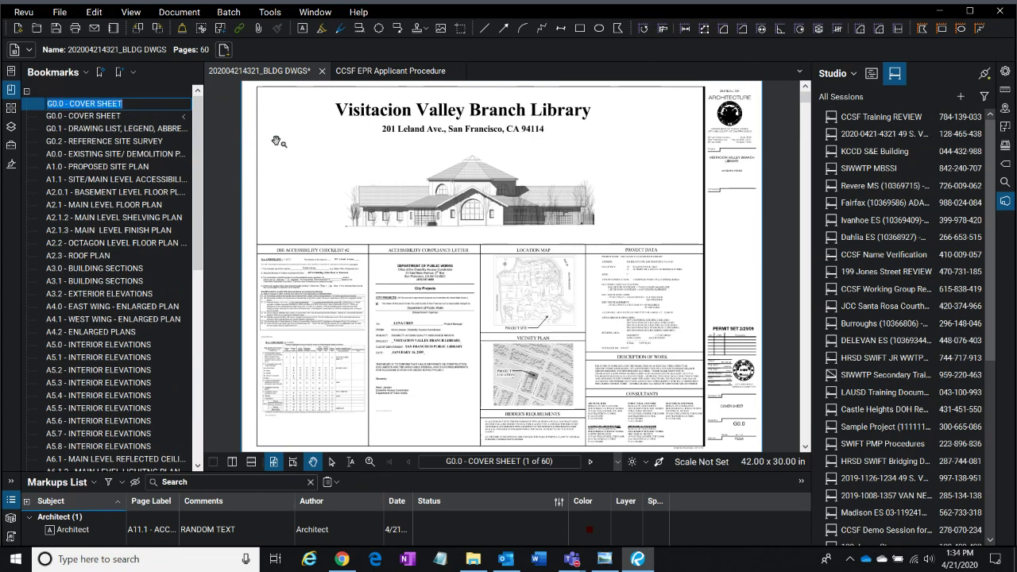
type("Gen")
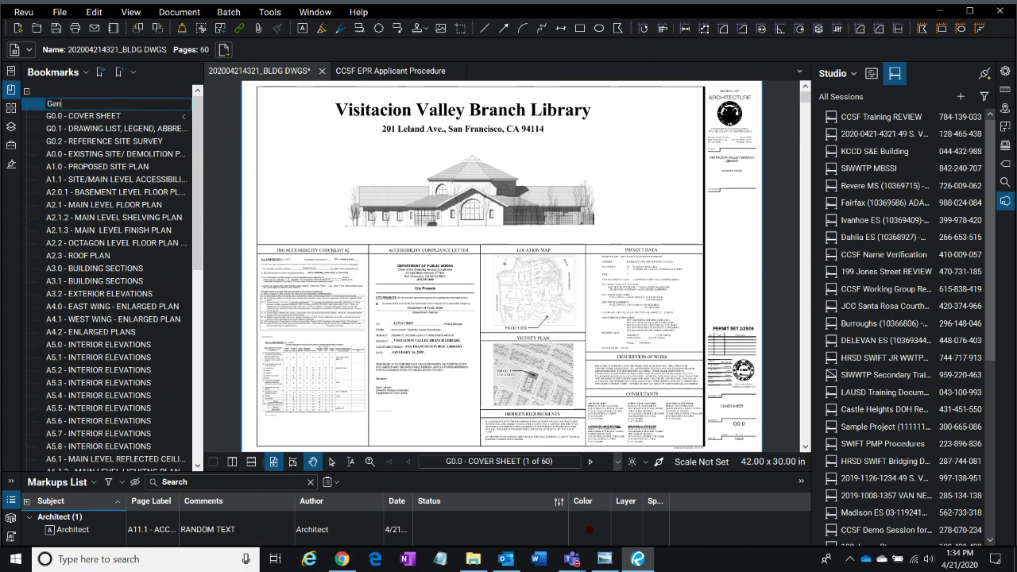
type("eral")
left_click(109, 119)
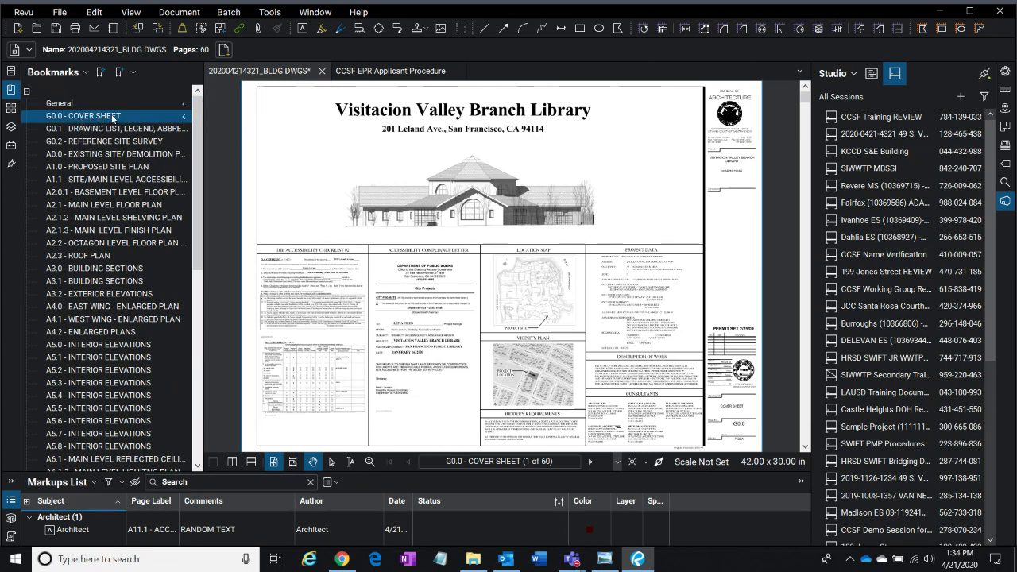
right_click(122, 117)
mouse_move(169, 159)
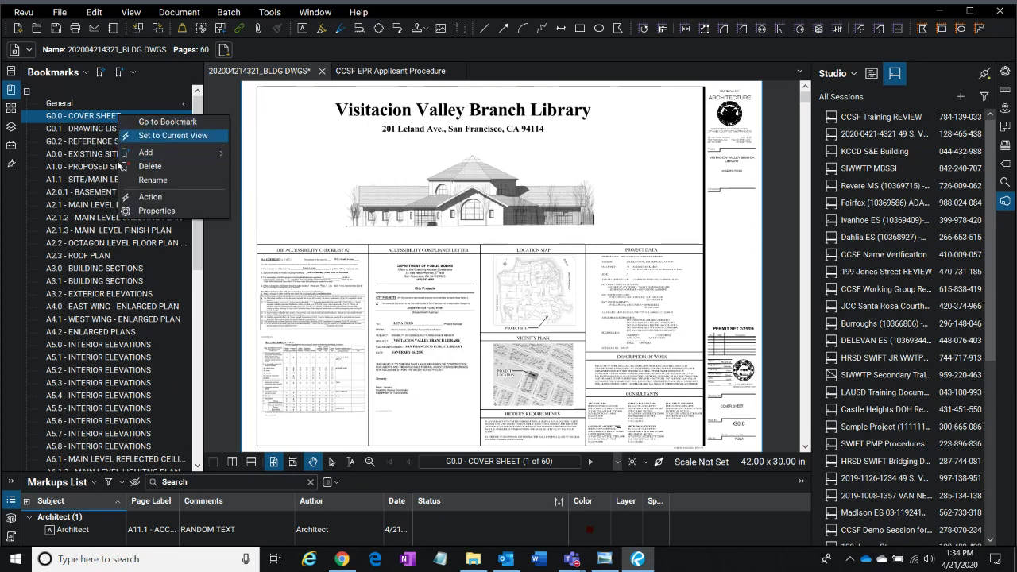
left_click(80, 154)
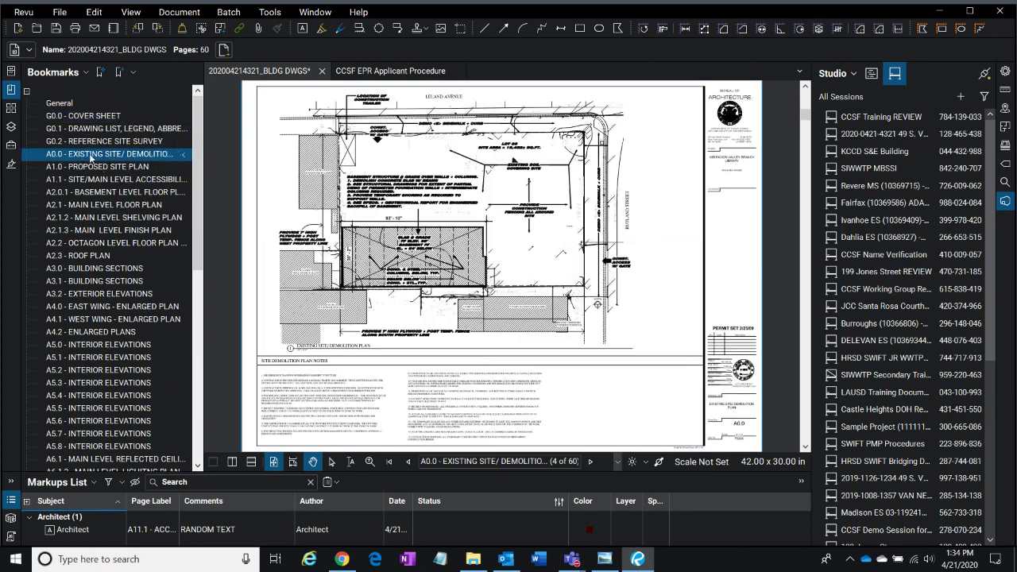
right_click(158, 155)
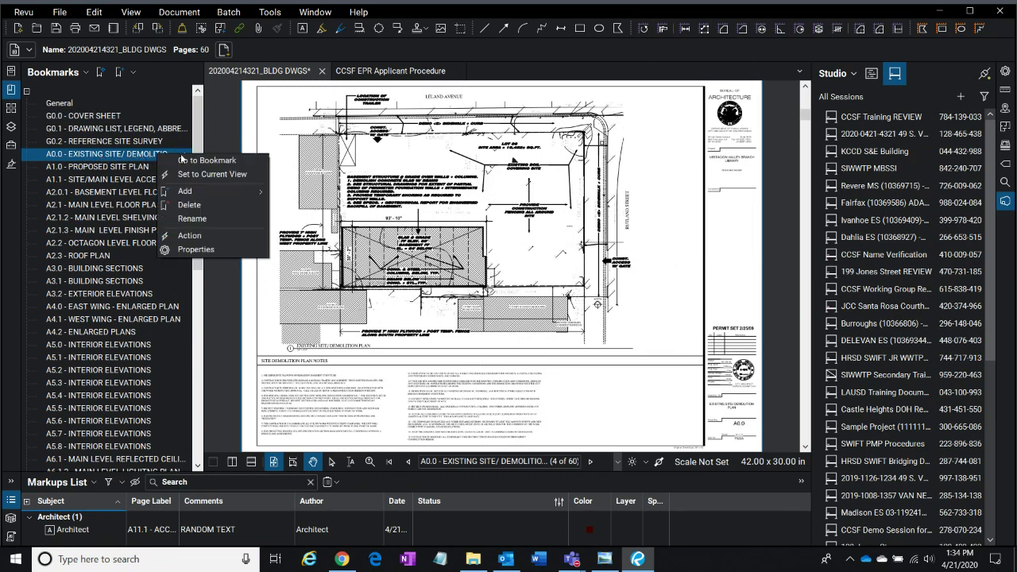
mouse_move(213, 196)
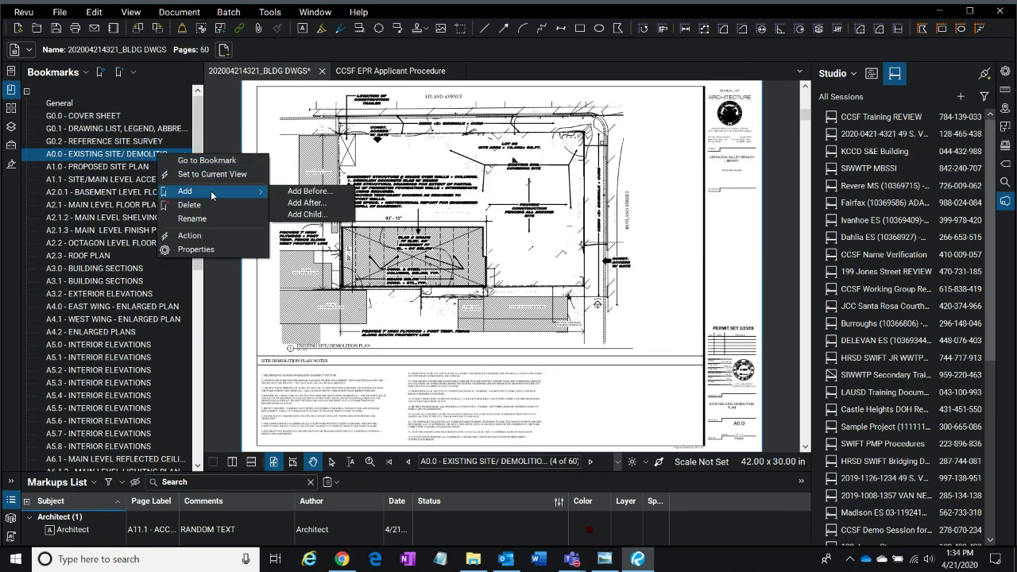
- Nest the G0.0 through G0.2 bookmarks under General, and test the jumps to sheet A0.0 and to General
left_click(93, 117)
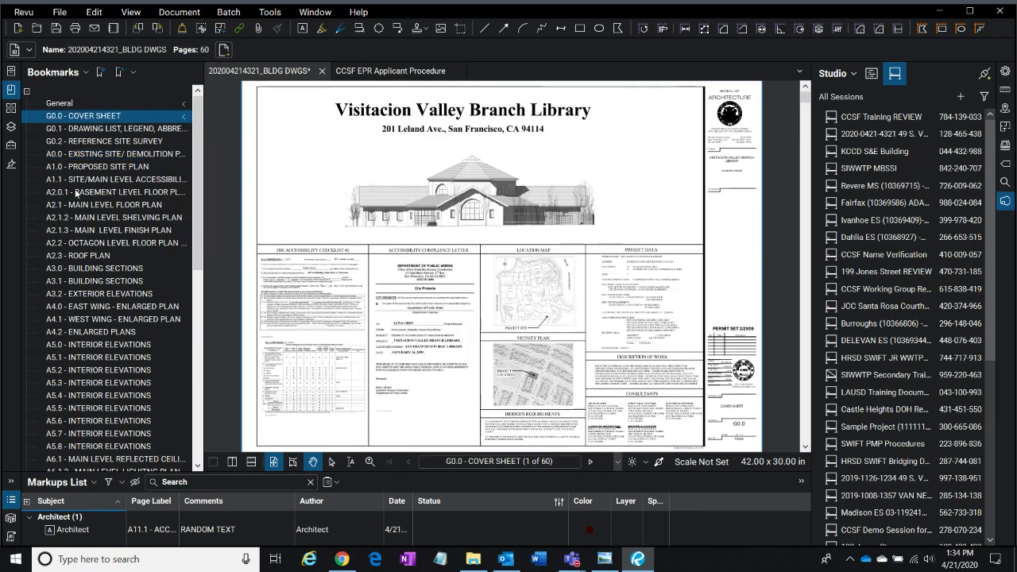
left_click(57, 142, "shift")
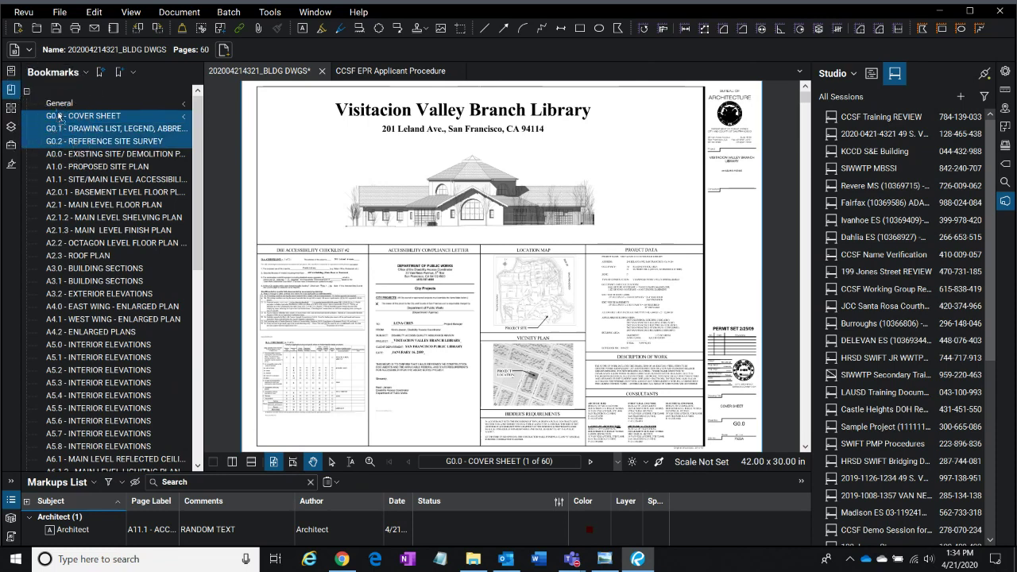
left_click_drag(62, 113, 67, 110)
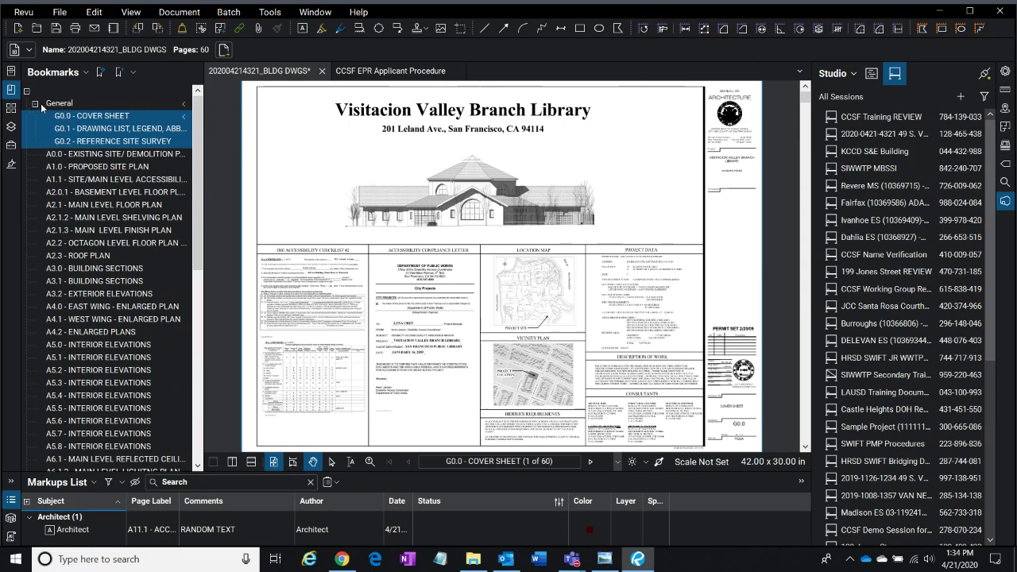
left_click(105, 154)
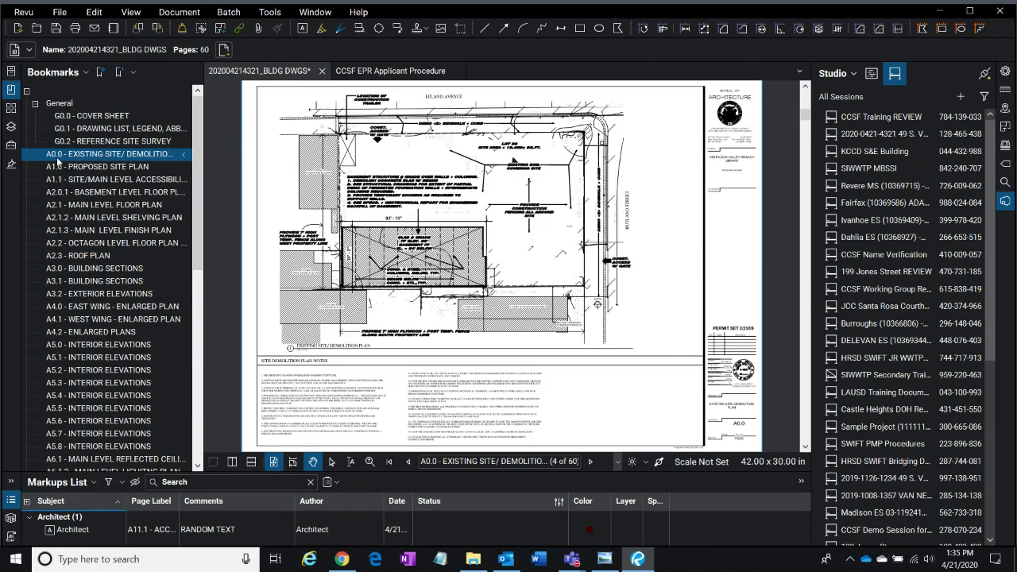
left_click(71, 104)
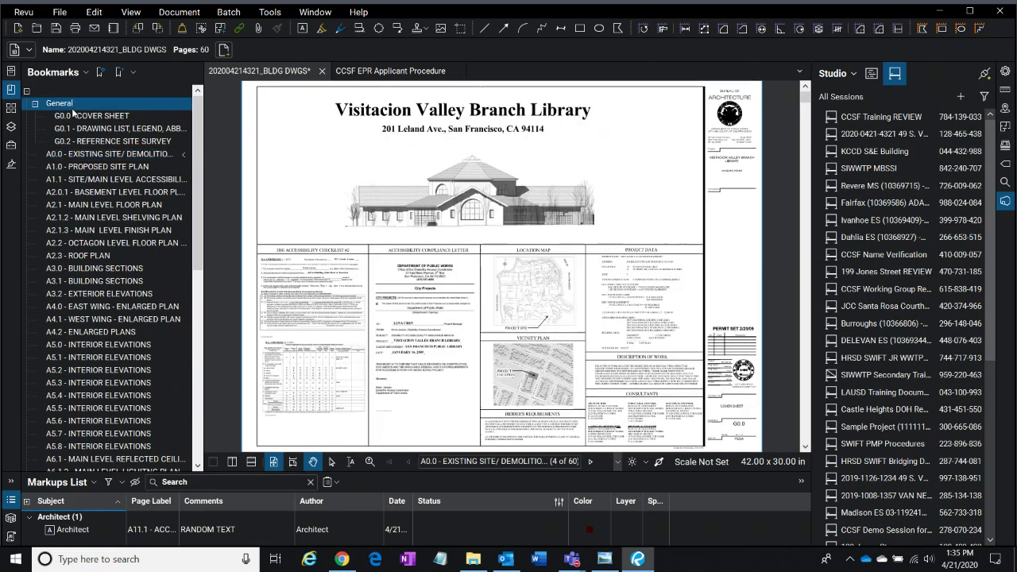
right_click(134, 158)
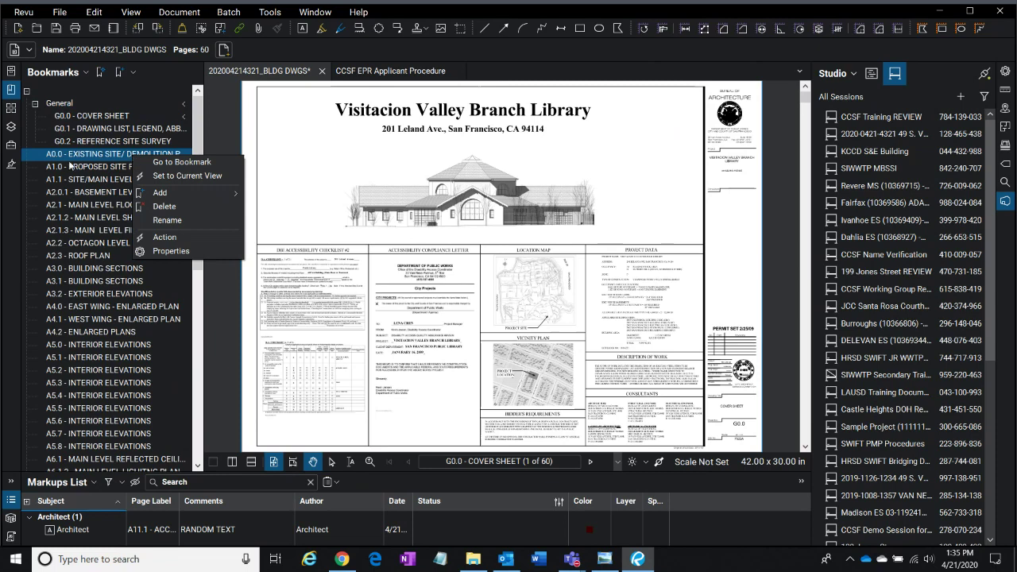
left_click(85, 155)
left_click(82, 193)
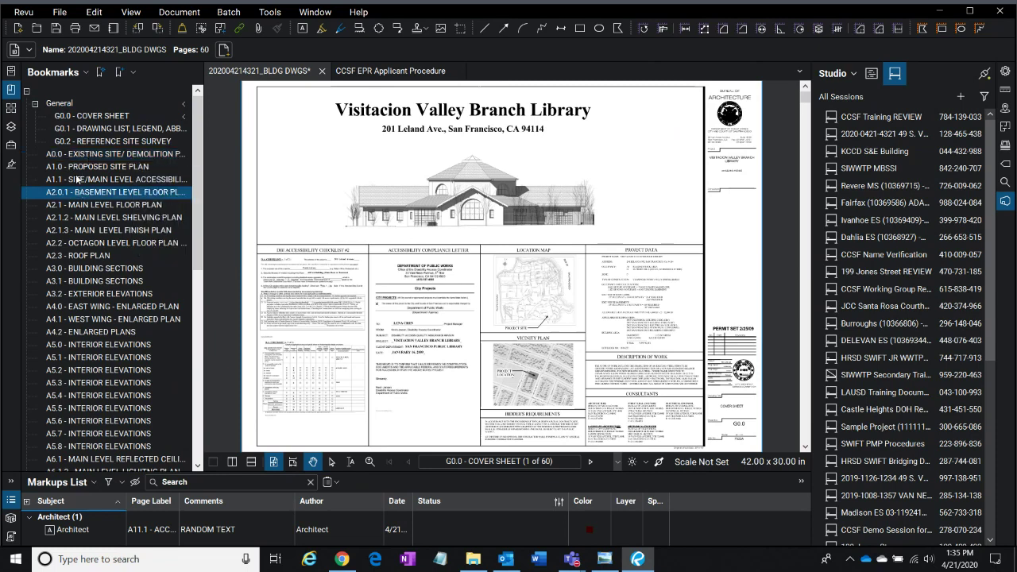
- Add a bookmark named "Architectural" before the A0.0 existing site/demolition plan bookmark
left_click(83, 157)
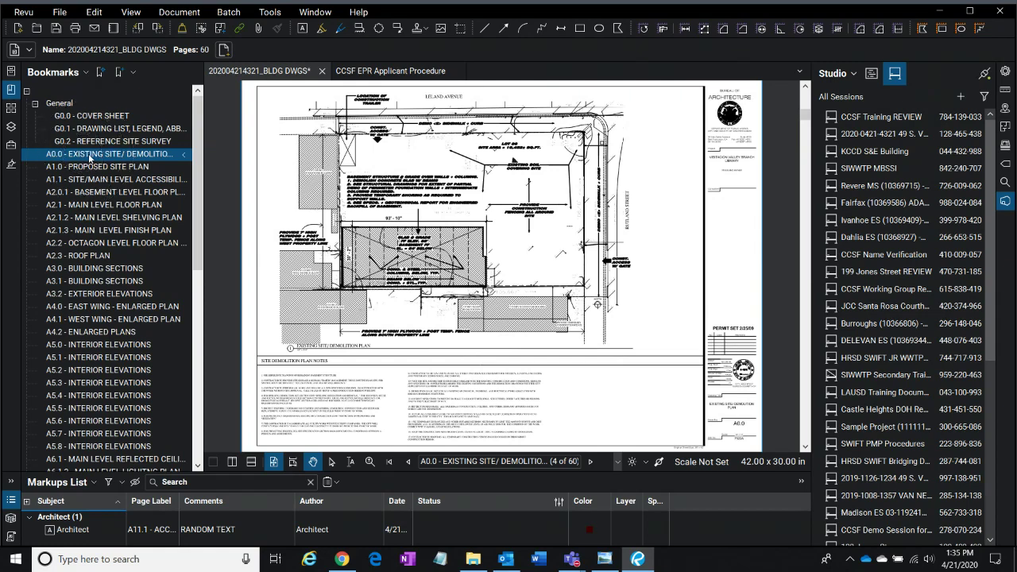
right_click(125, 157)
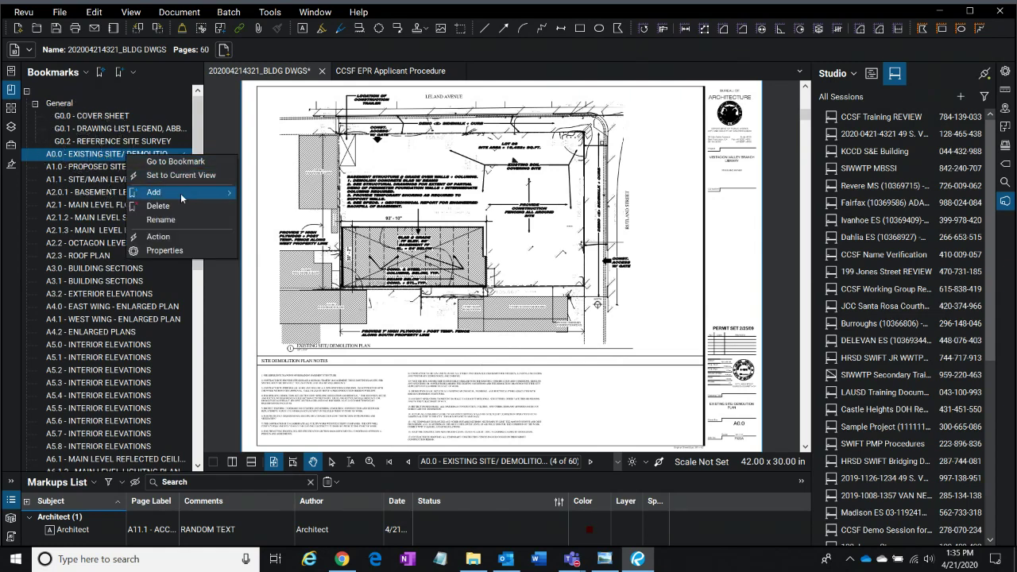
mouse_move(180, 193)
left_click(288, 192)
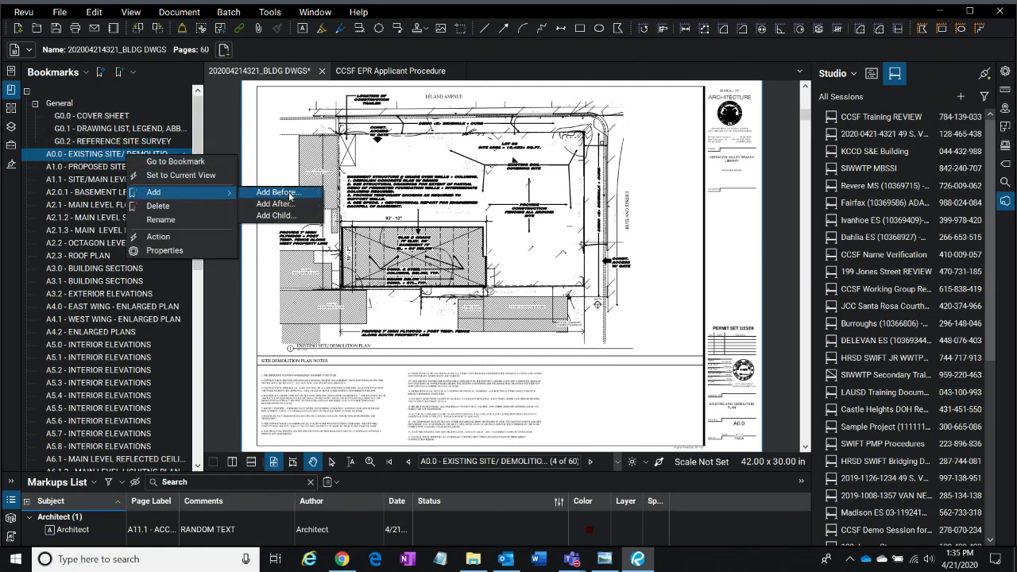
type("Architectural")
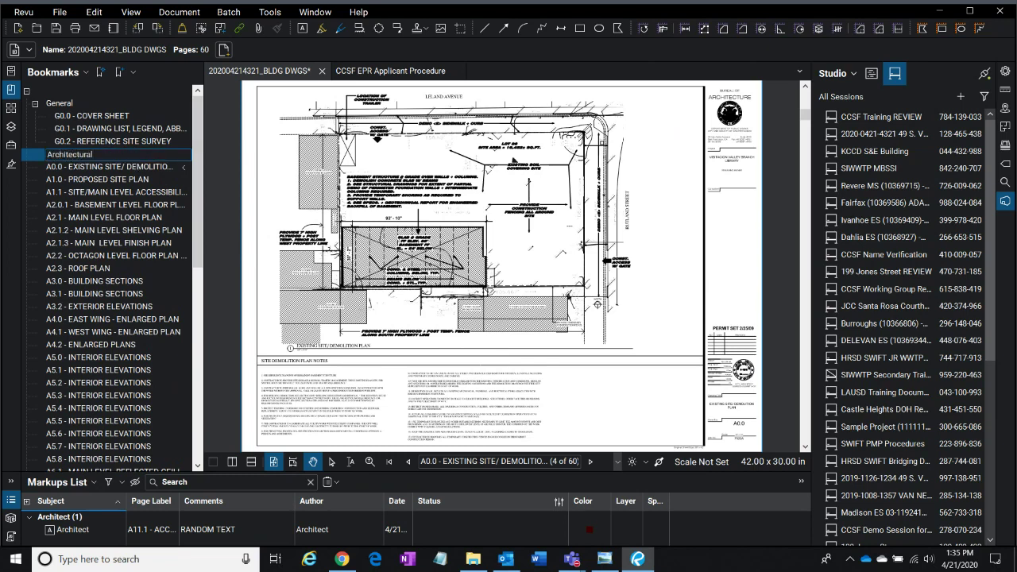
- Confirm the Architectural bookmark and nest all bookmarks from A0.0 through A11.1 under it
key("Return")
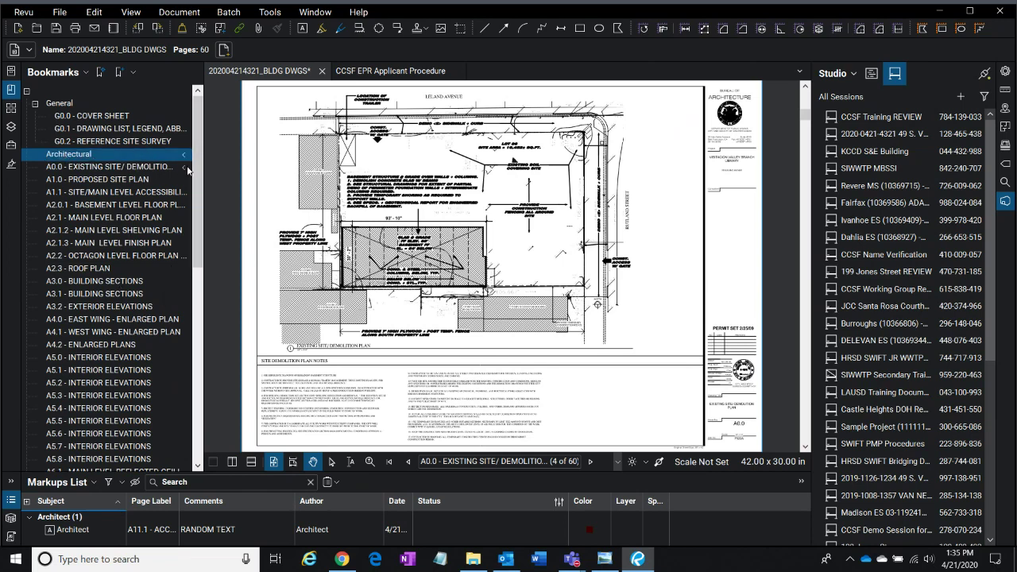
left_click_drag(198, 170, 204, 353)
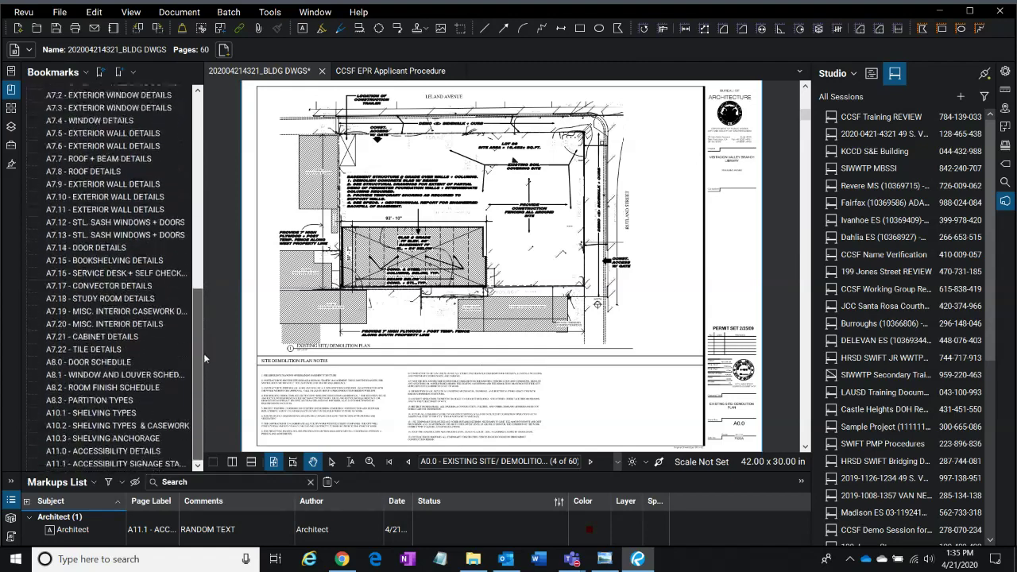
left_click(66, 460)
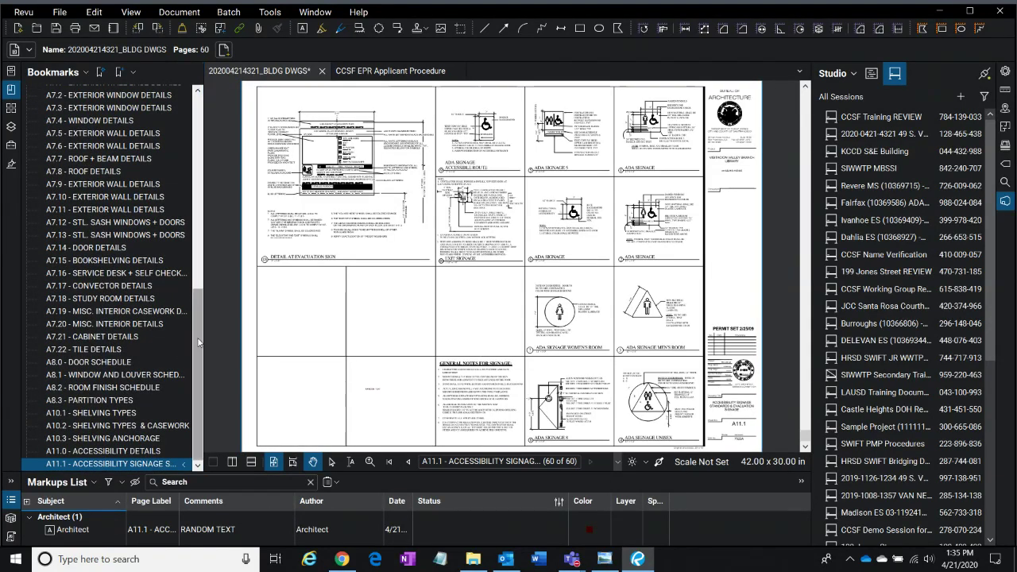
left_click_drag(198, 342, 199, 150)
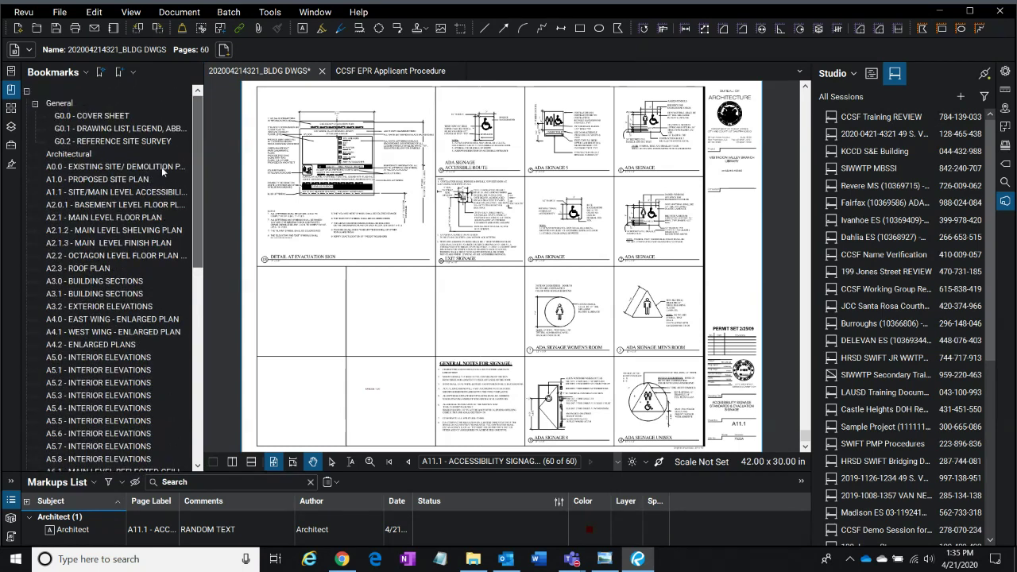
left_click(62, 165, "shift")
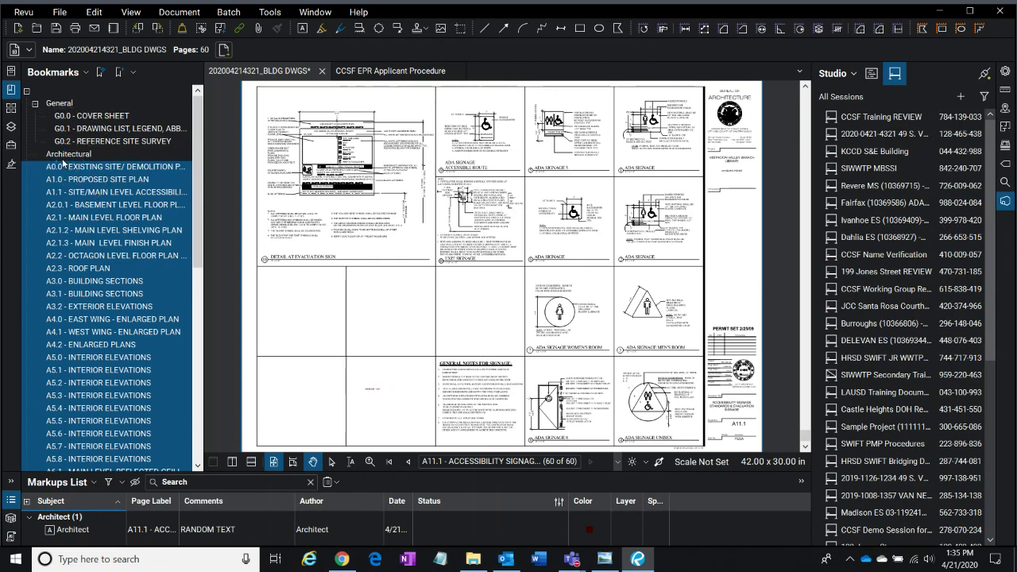
left_click_drag(64, 165, 40, 155)
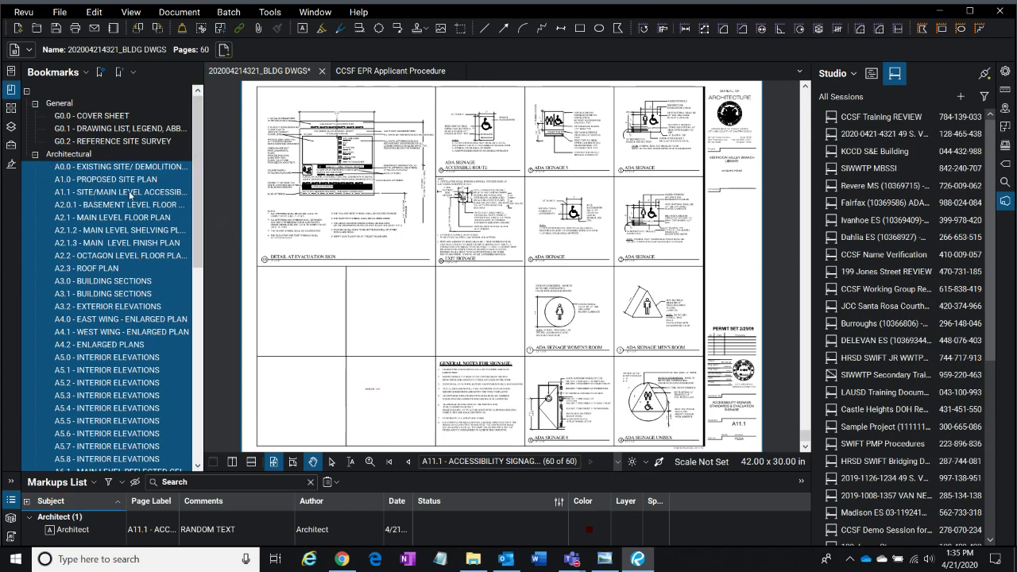
- Collapse the bookmark tree to its discipline groups, expand only Architectural, and widen the bookmark list
left_click(27, 90)
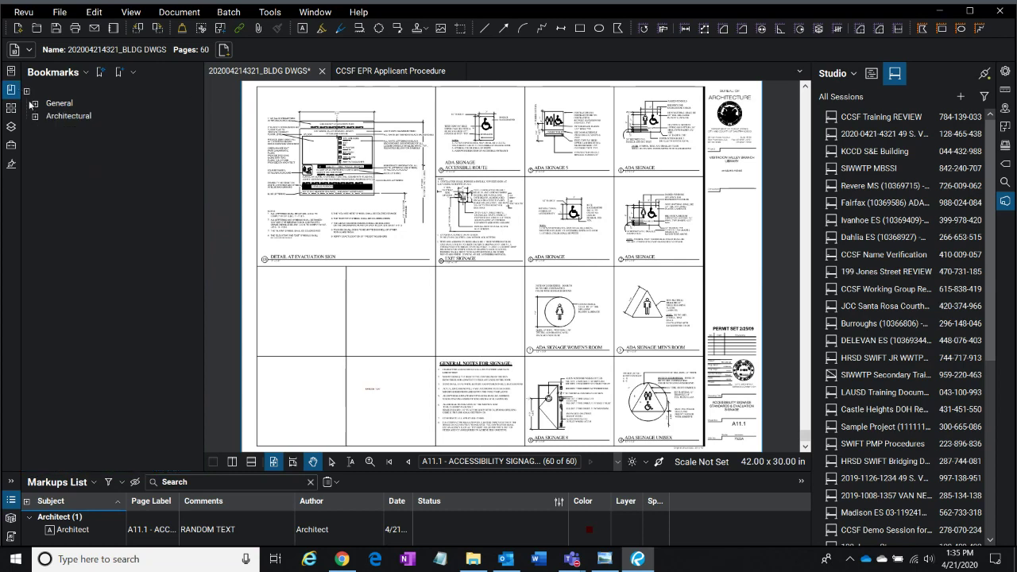
left_click(34, 104)
left_click(34, 104)
left_click(35, 116)
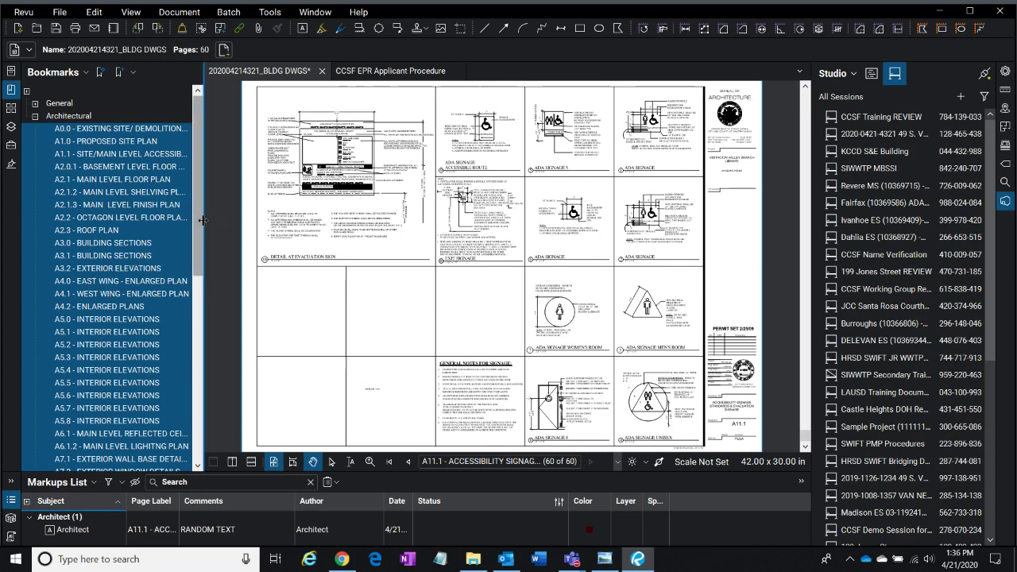
left_click_drag(203, 220, 227, 220)
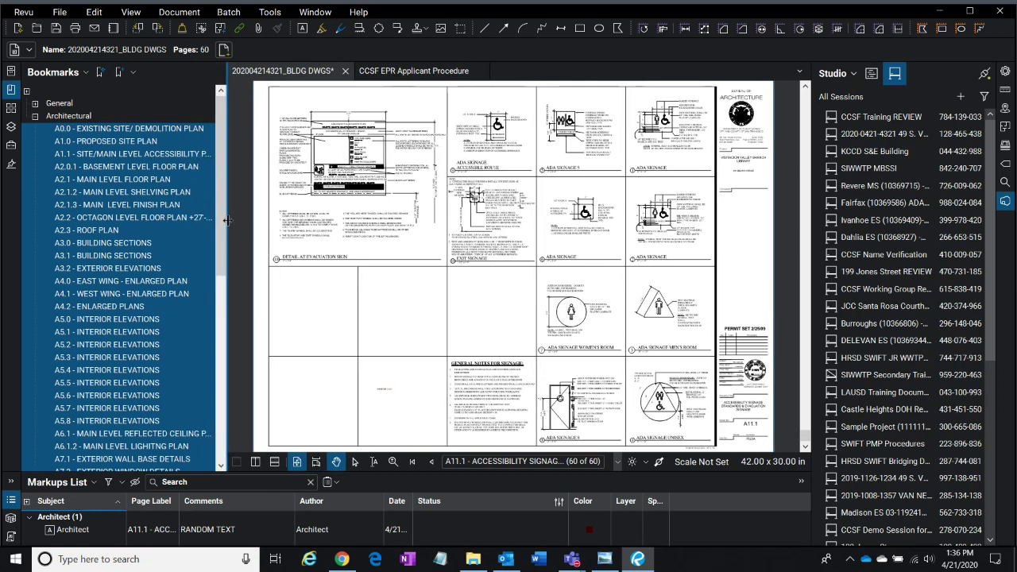
- Test the bookmark jumps to sheets A3.0, A4.0 and A5.3 under Architectural
left_click(102, 245)
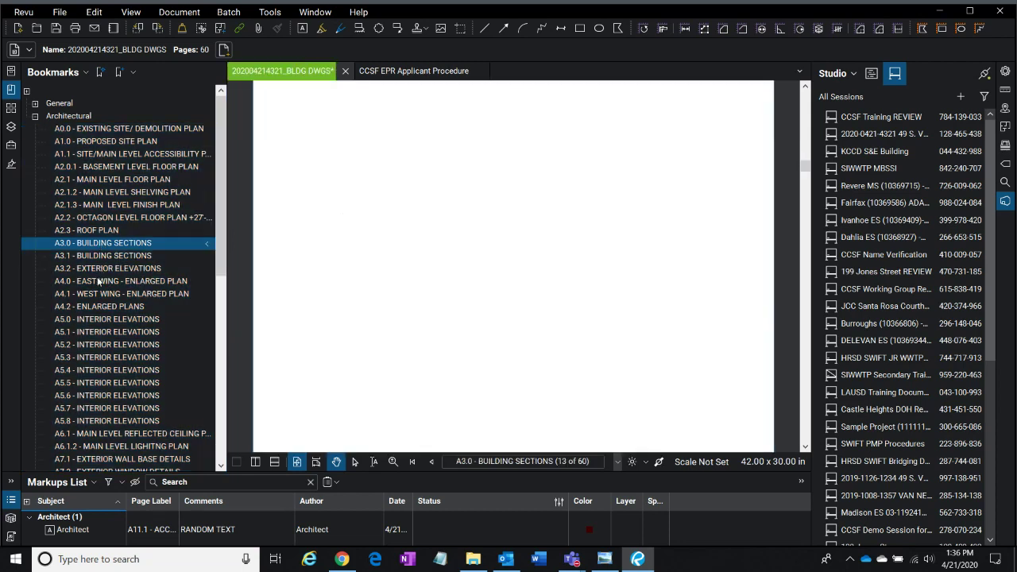
left_click(99, 280)
double_click(89, 332)
left_click(111, 356)
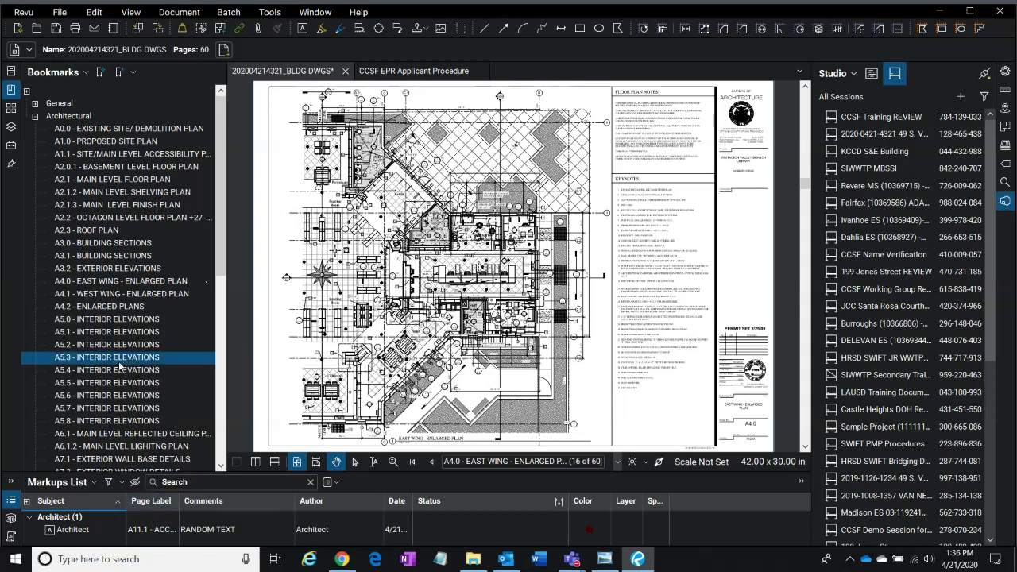
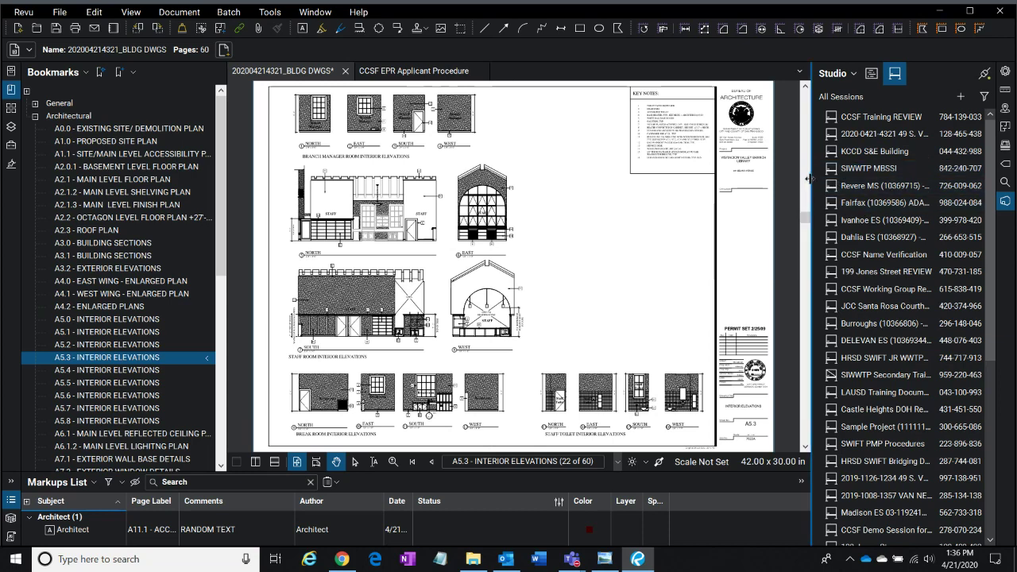
- Show the measurement settings with the page scale options expanded, in a wider side area
left_click_drag(809, 177, 759, 188)
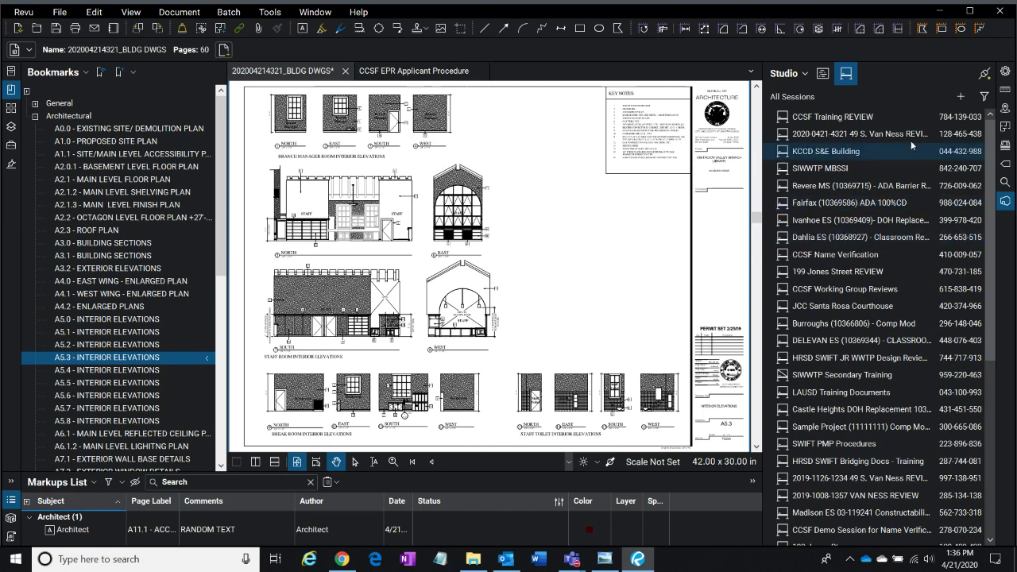
left_click(1006, 89)
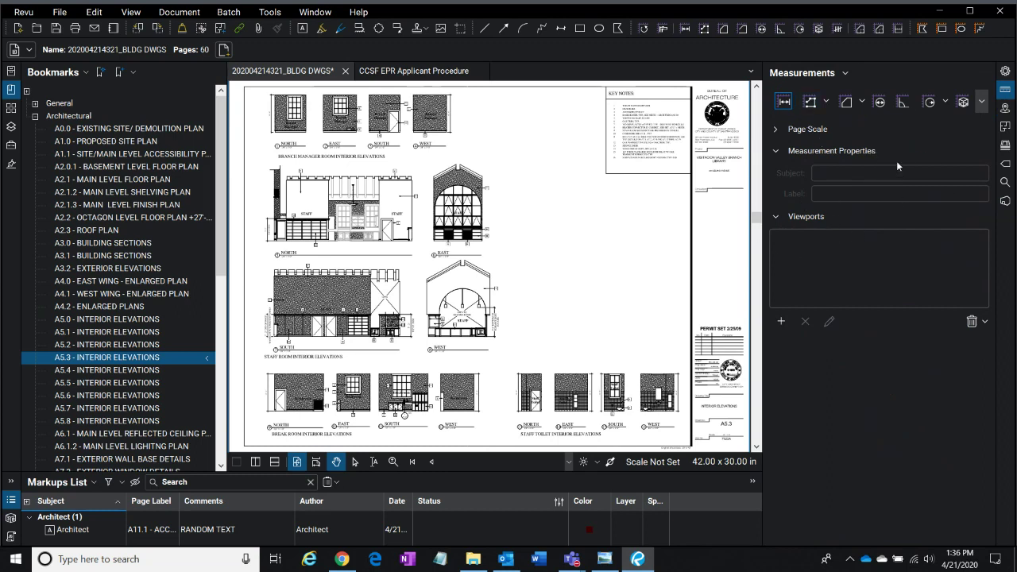
left_click(795, 133)
left_click(778, 130)
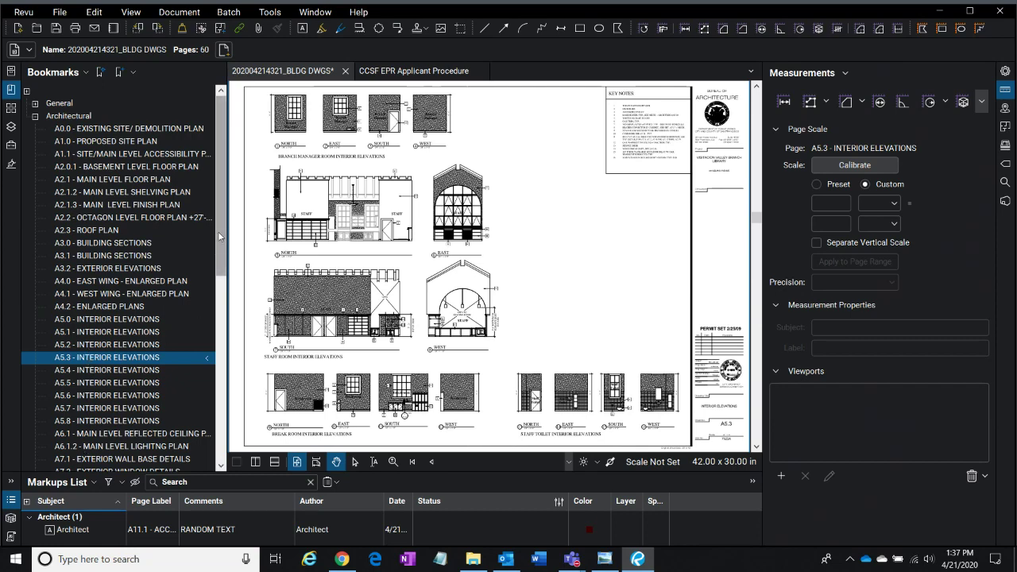
- Open sheet A2.0.1, the basement level floor plan, and examine the scale noted under the plan title
double_click(226, 275)
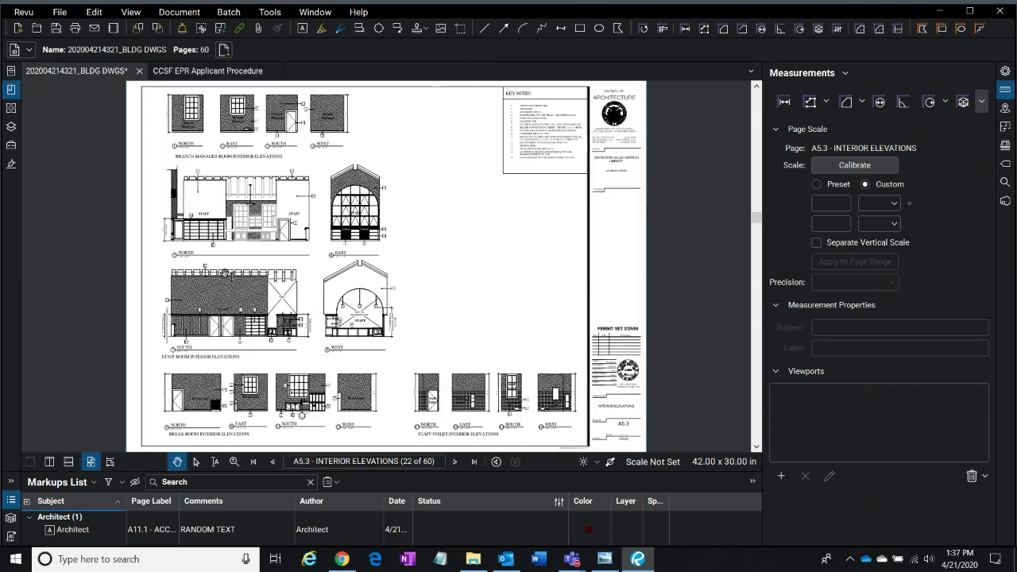
double_click(20, 201)
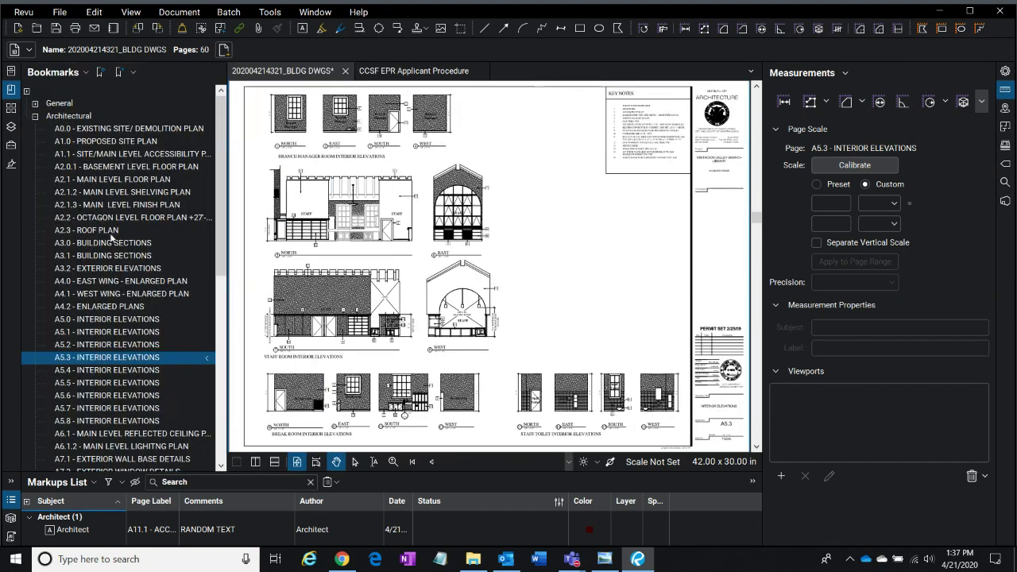
left_click(111, 170)
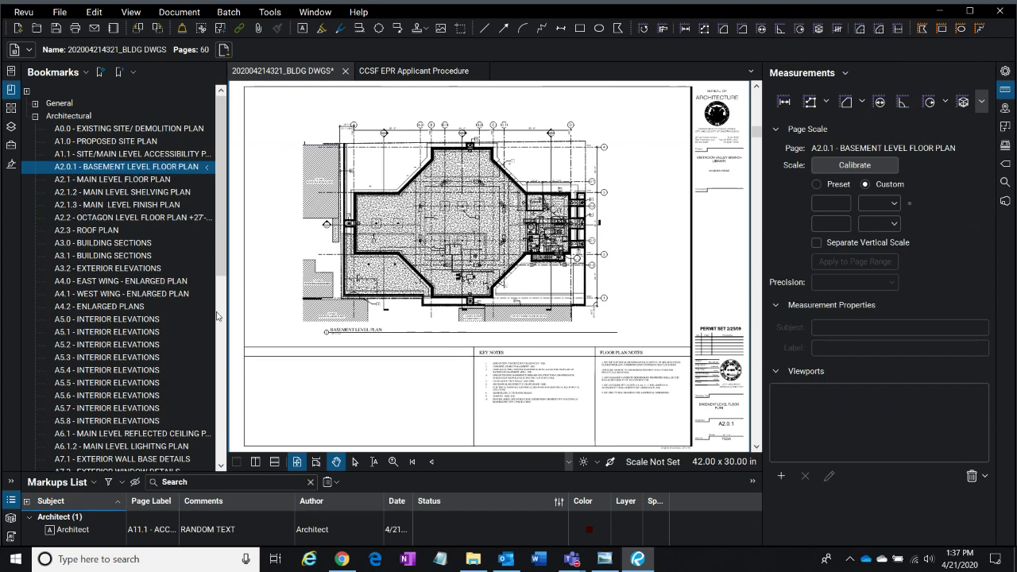
scroll(348, 333, "up", 3)
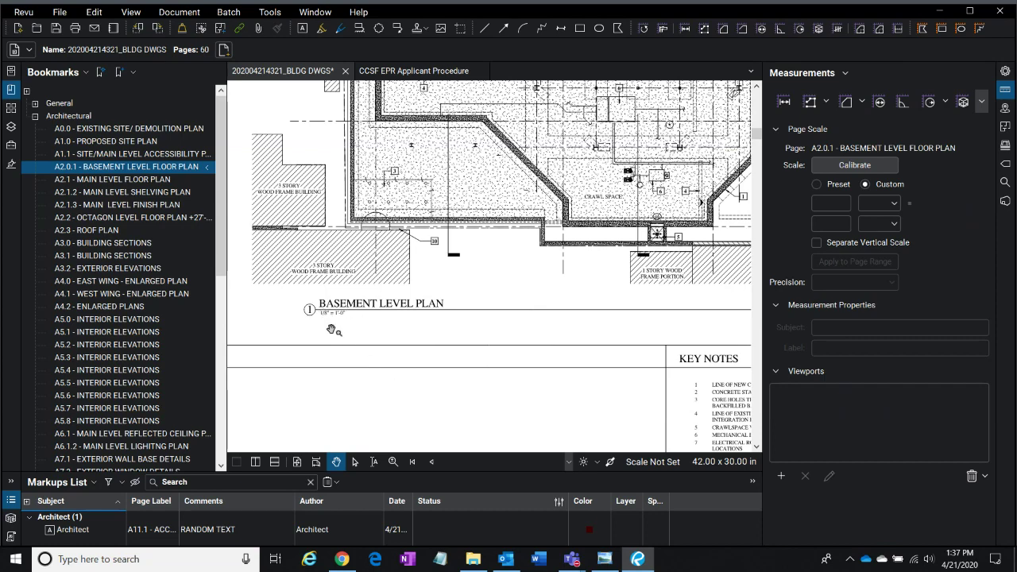
scroll(327, 311, "up", 1)
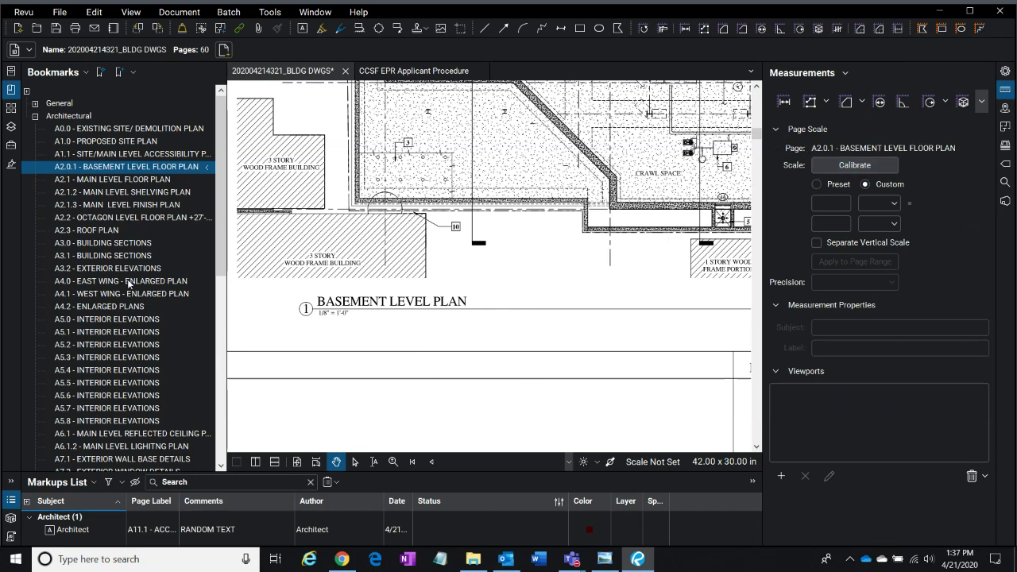
- Display the page scale beneath each page thumbnail in addition to the page label
left_click(11, 109)
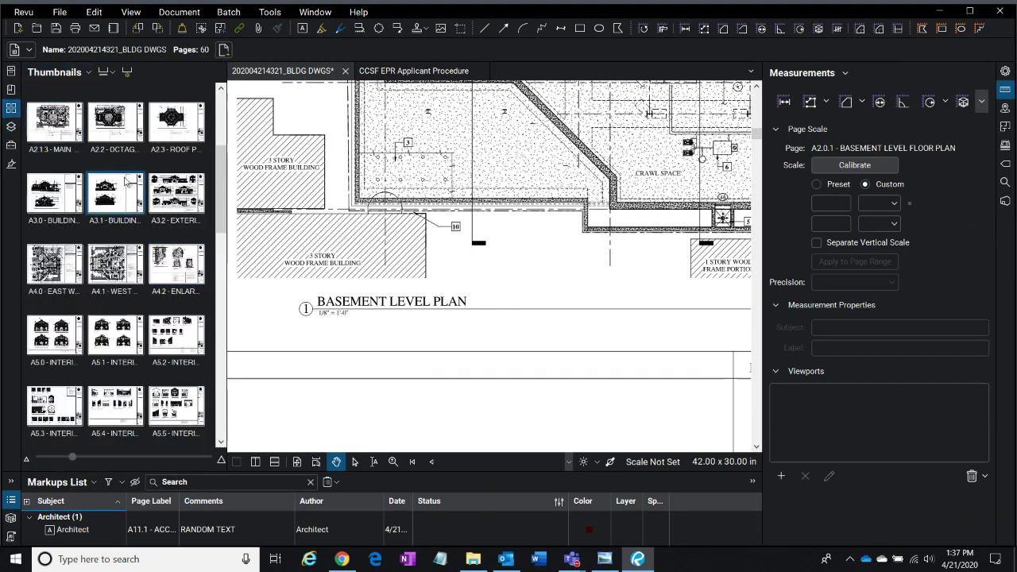
left_click(111, 74)
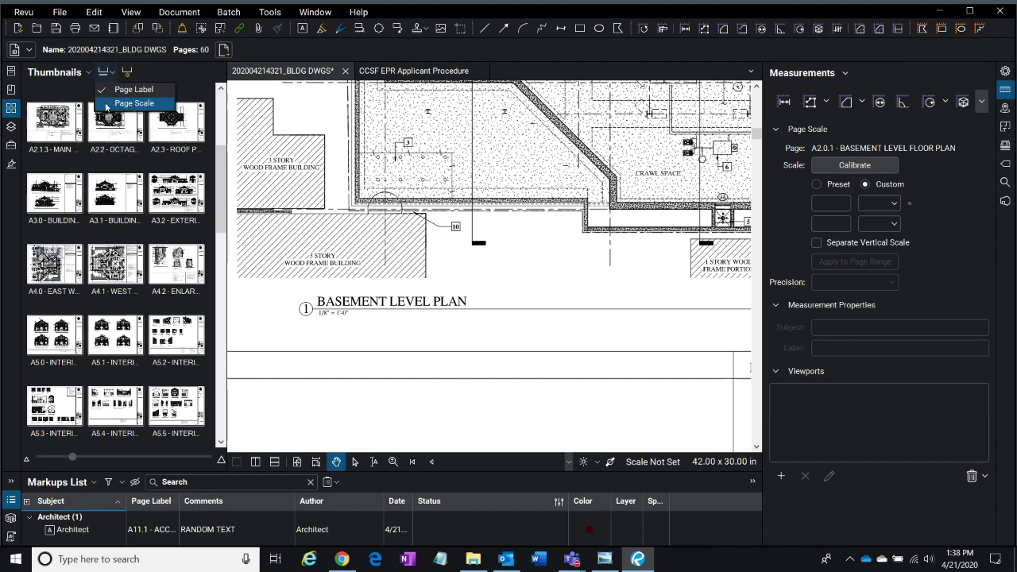
left_click(105, 104)
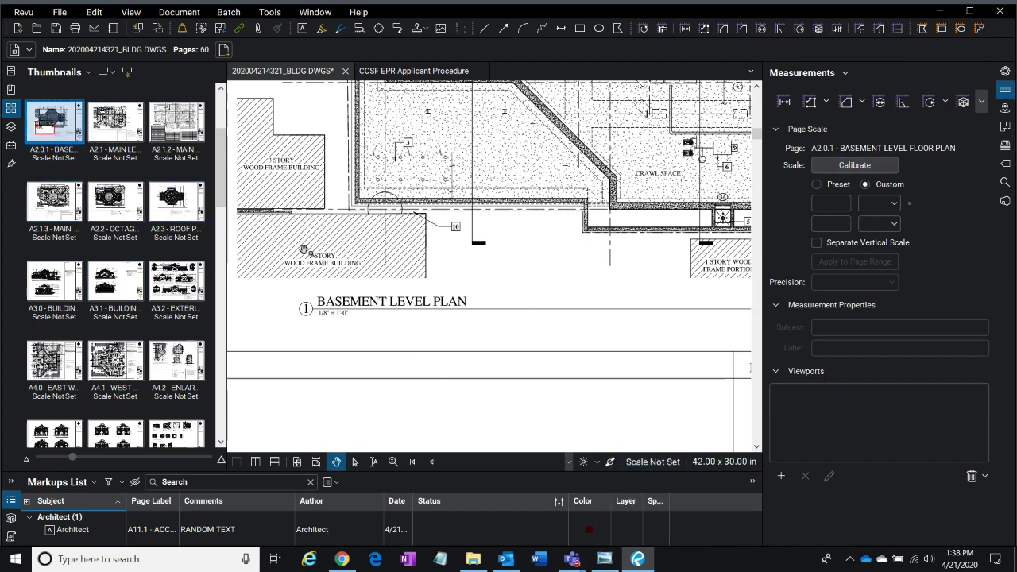
- Compare the scale note under the Basement Level Plan title with the page scales shown for the sheet thumbnails
scroll(445, 234, "down", 1)
scroll(445, 235, "down", 2)
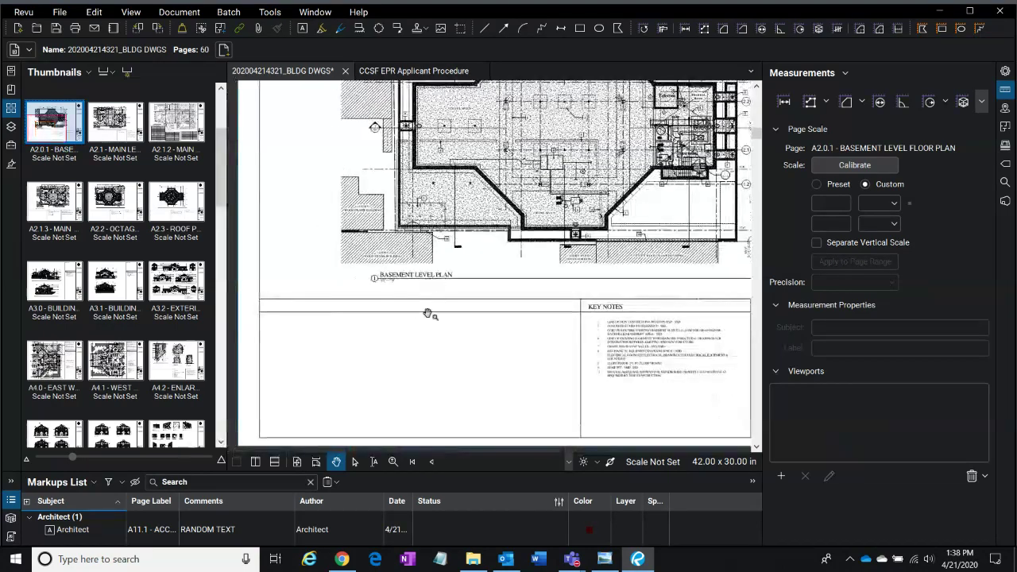
scroll(380, 311, "up", 4)
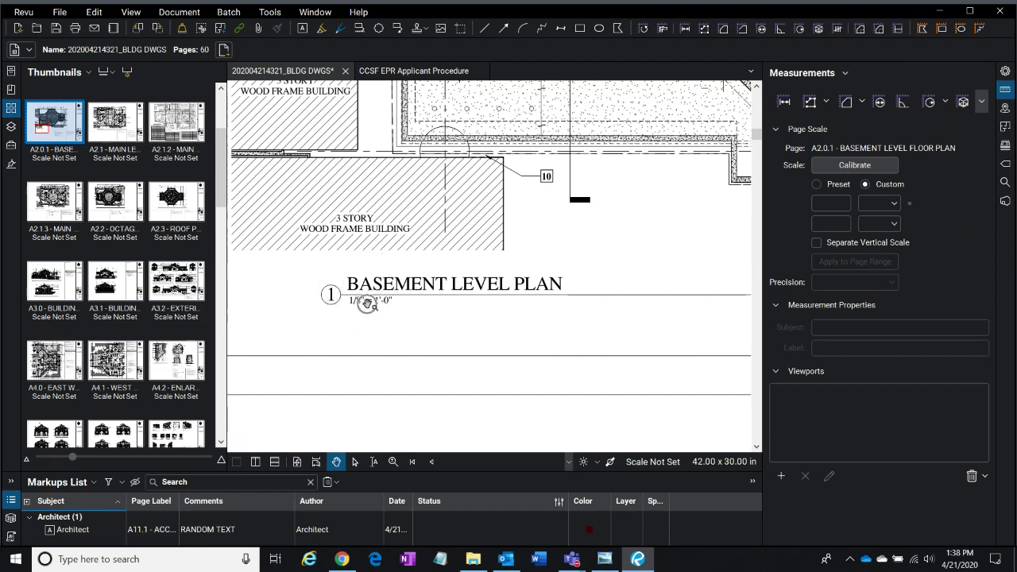
scroll(371, 305, "down", 1)
scroll(370, 305, "down", 2)
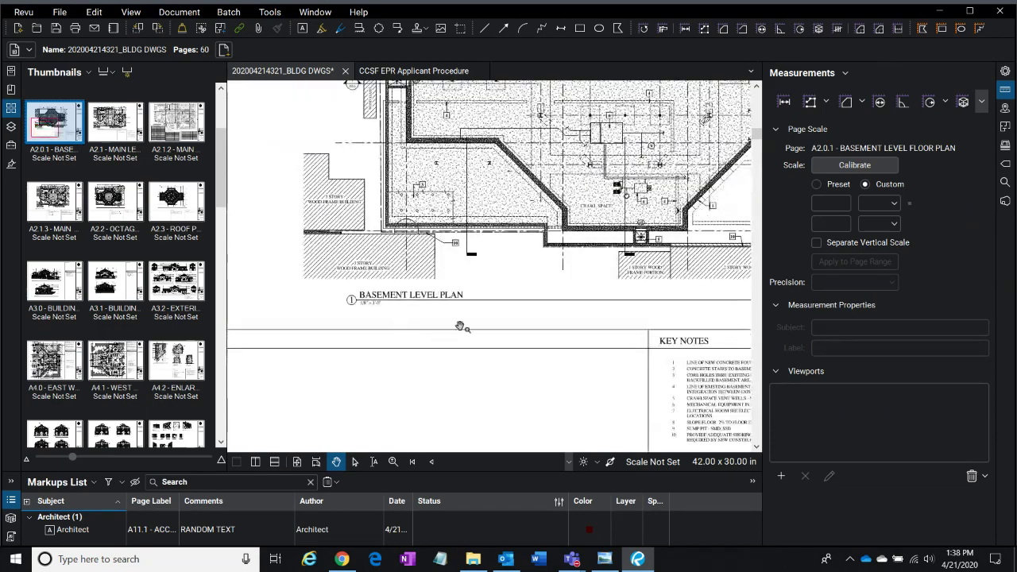
scroll(413, 316, "down", 2)
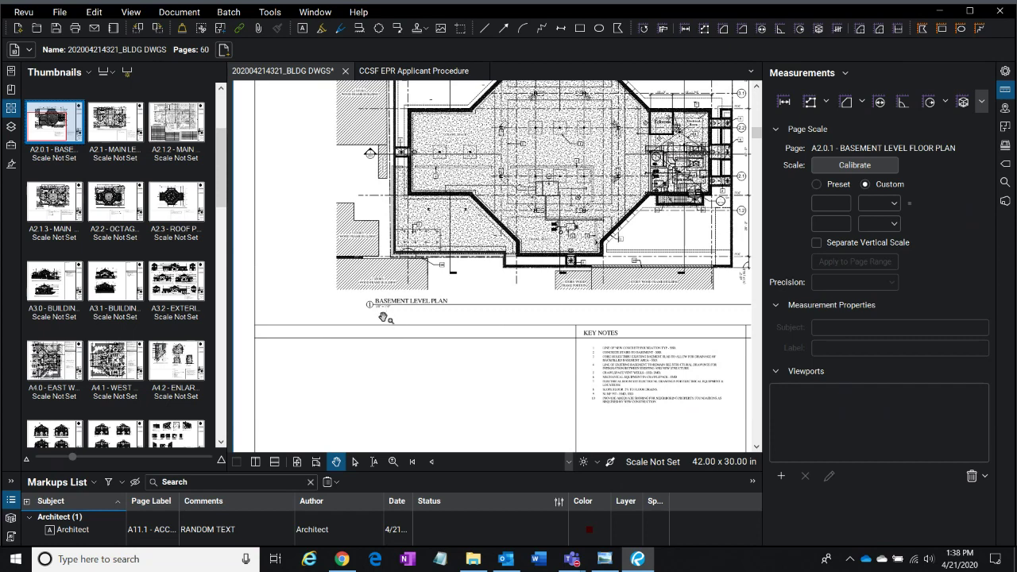
scroll(388, 317, "up", 5)
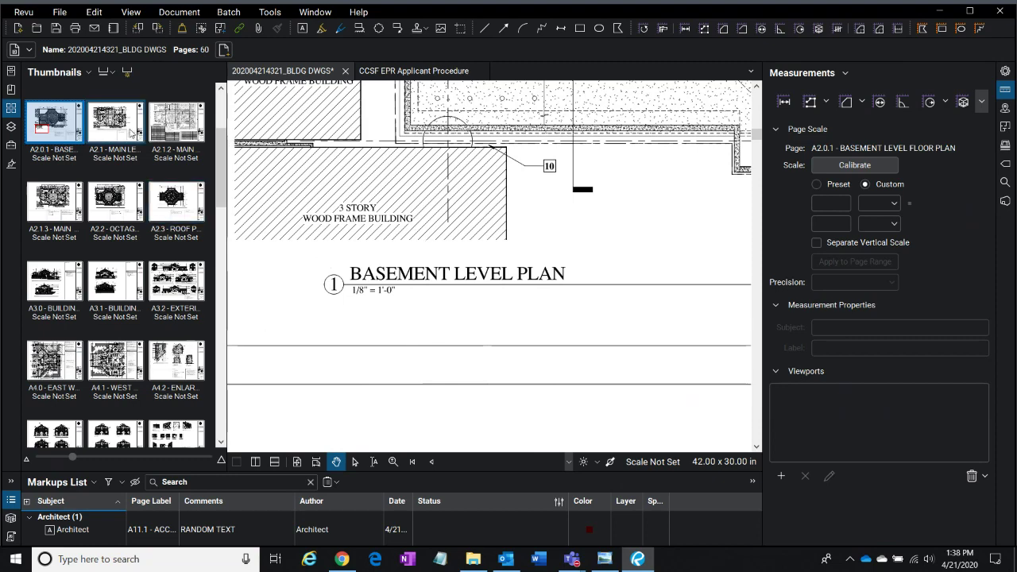
scroll(437, 288, "down", 3)
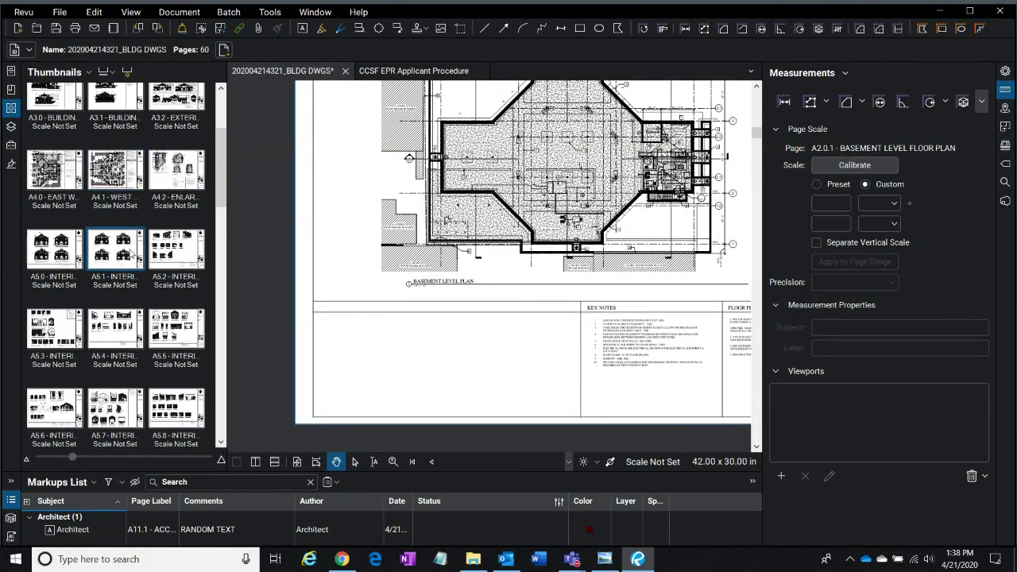
scroll(490, 251, "up", 2)
scroll(497, 242, "down", 3)
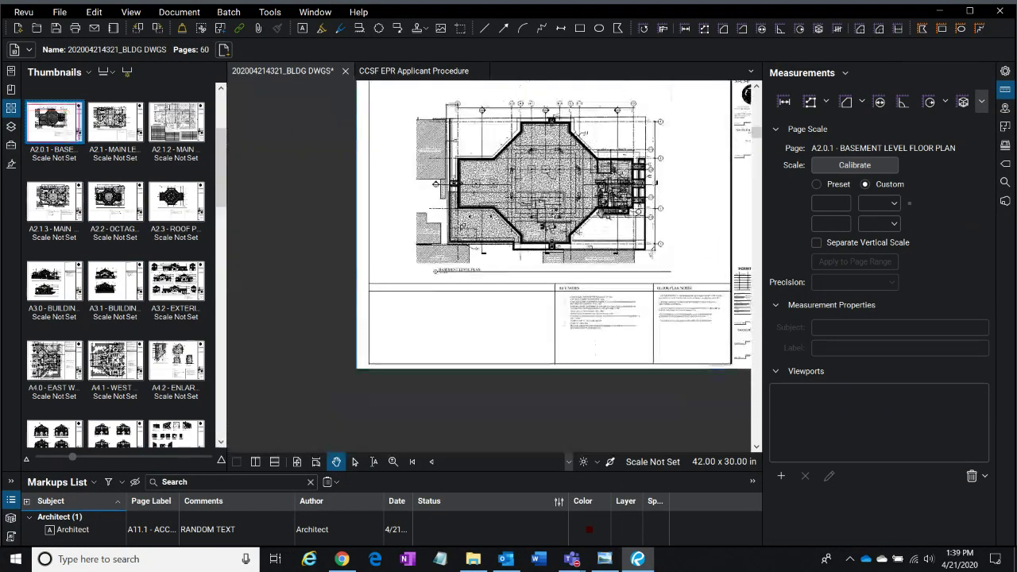
- Open sheets A2.1, A2.1.2, A2.1.3 and A2.2 in turn to check their plan scales, looking closely at A2.1's scale note
left_click(116, 122)
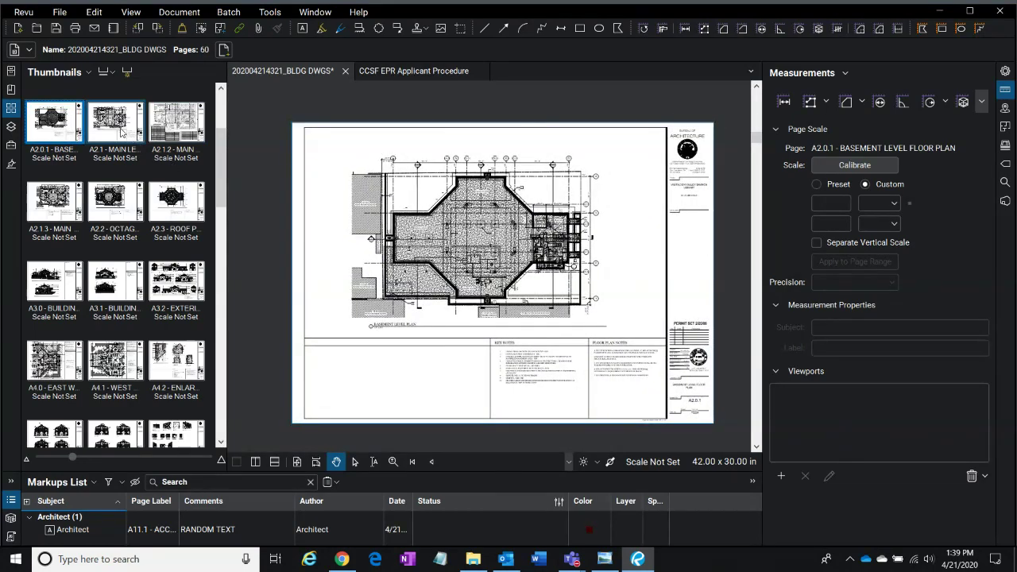
scroll(338, 337, "up", 4)
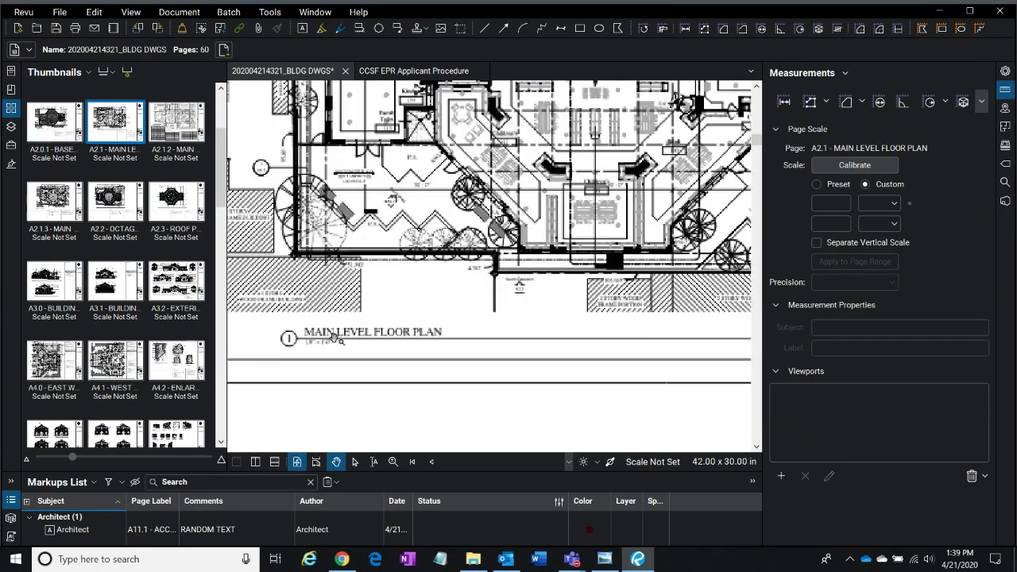
scroll(337, 338, "down", 5)
left_click(176, 122)
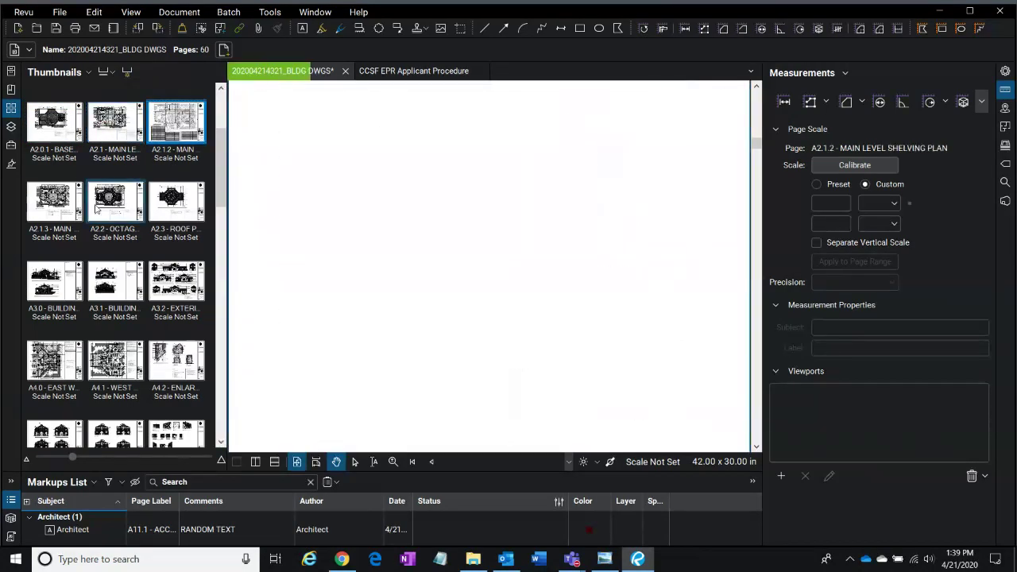
left_click(55, 209)
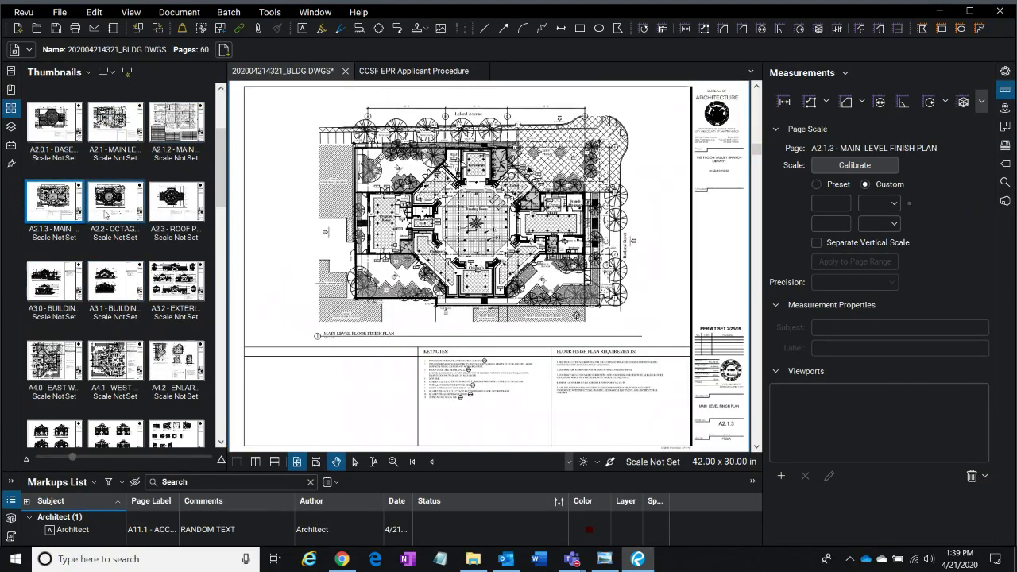
left_click(115, 206)
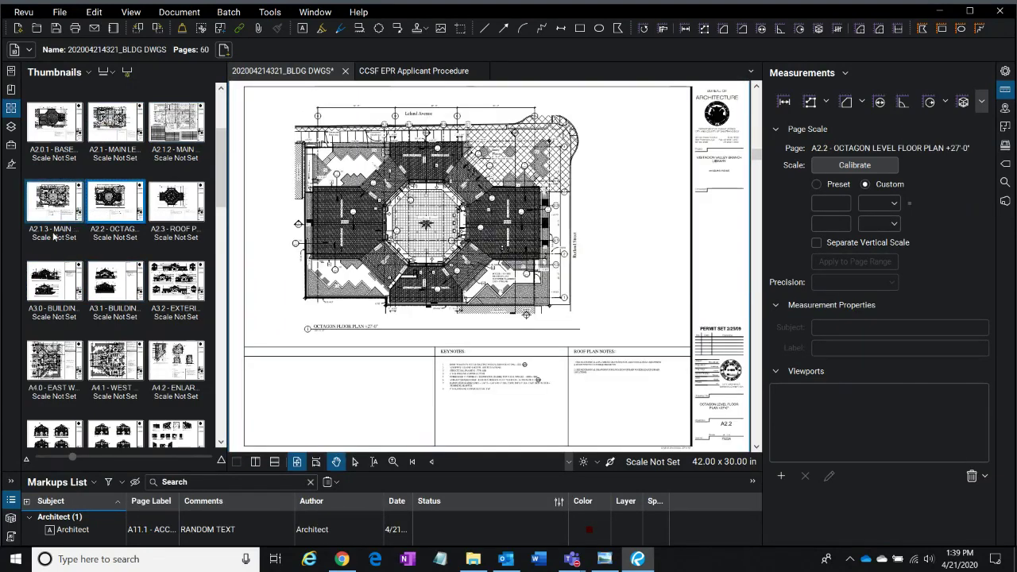
- Check the scale notes on roof plan A2.3 and floor finish plan A2.1.3, and return to basement sheet A2.0.1
left_click(174, 205)
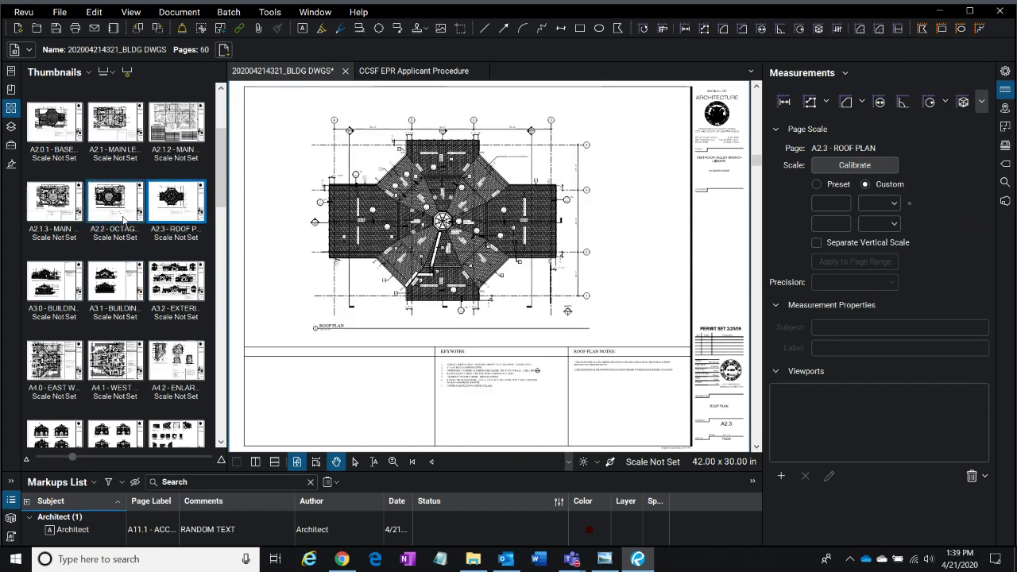
scroll(324, 333, "up", 5)
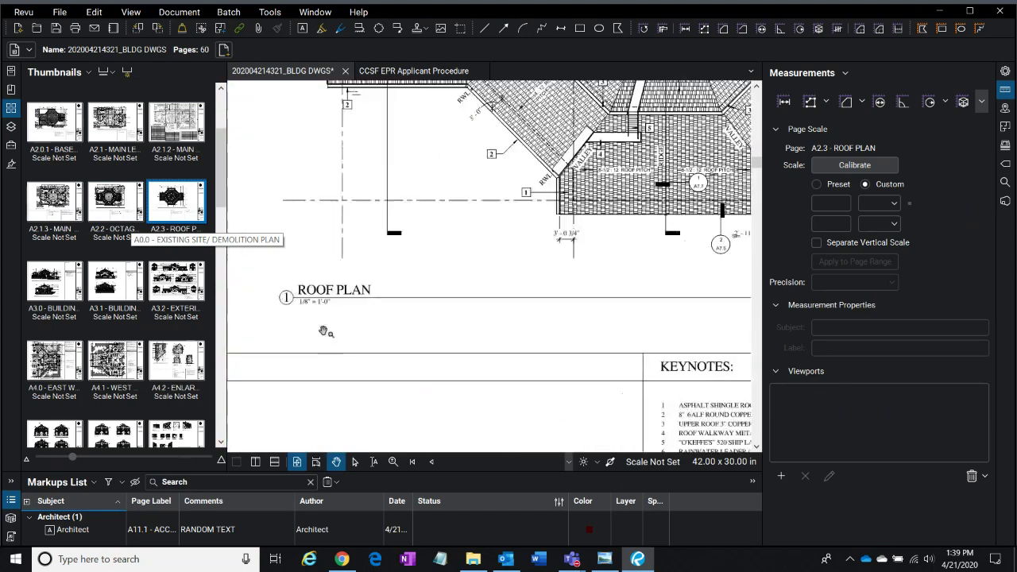
left_click(54, 202)
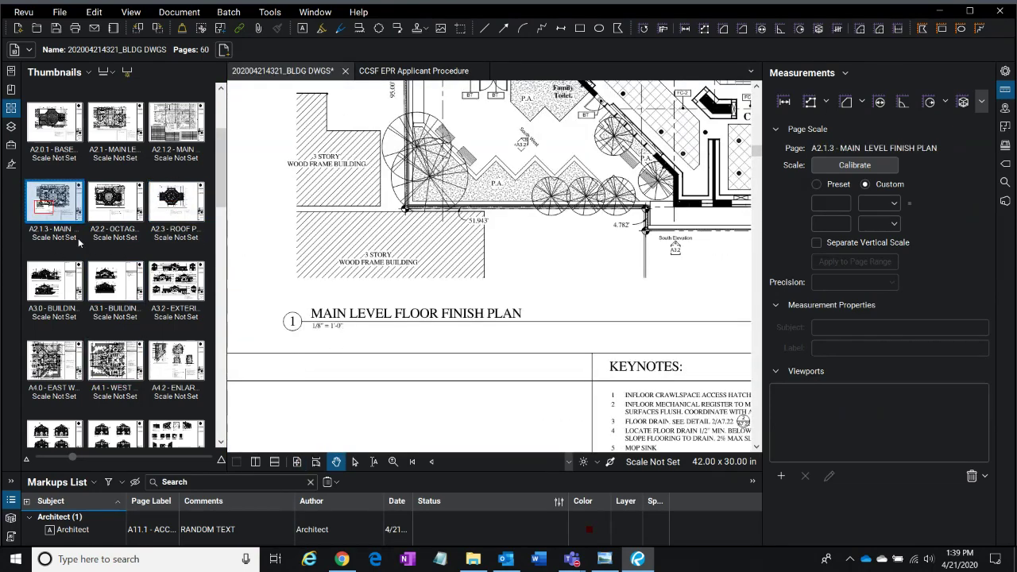
left_click(54, 202)
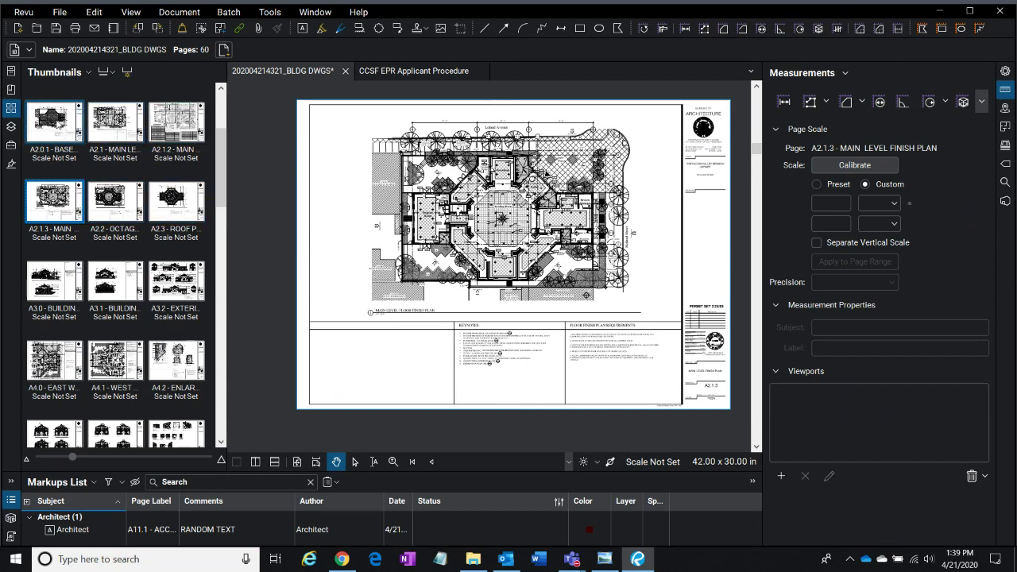
left_click(54, 123)
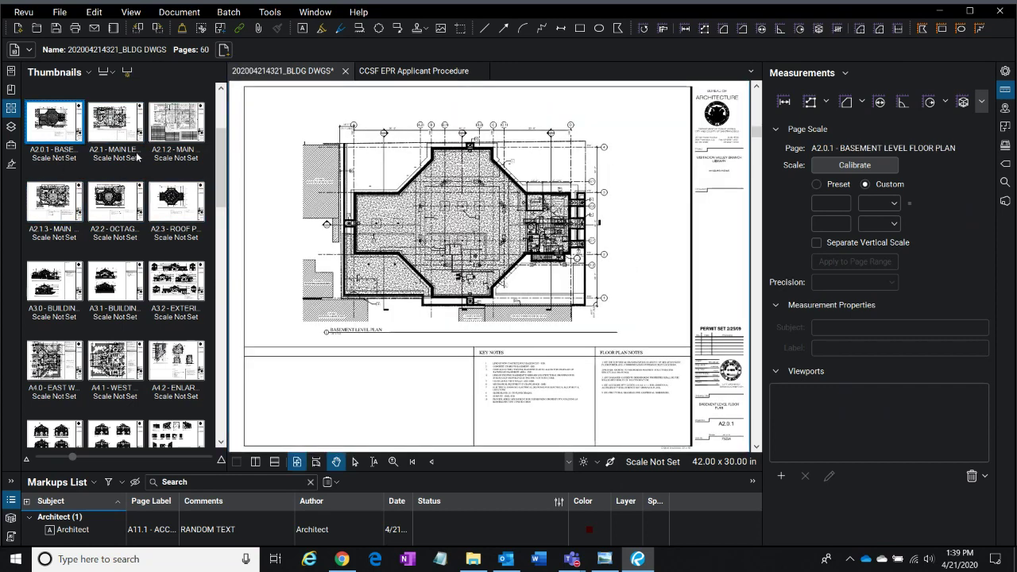
- Set a custom page scale of 0.125 in = 1 ft for the basement level floor plan sheet A2.0.1
left_click(832, 184)
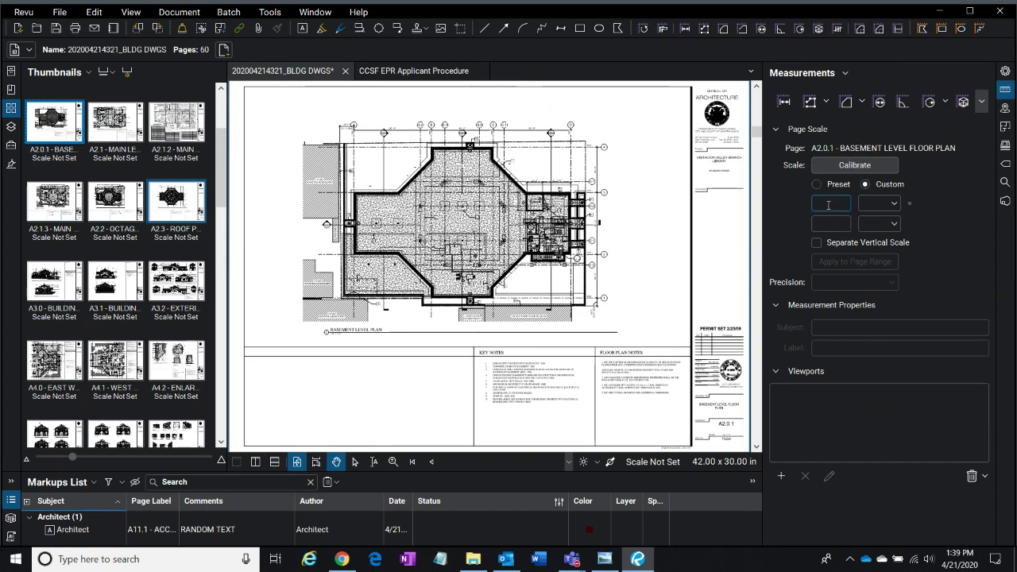
left_click(895, 205)
left_click(895, 204)
left_click(882, 221)
type("1")
left_click(863, 225)
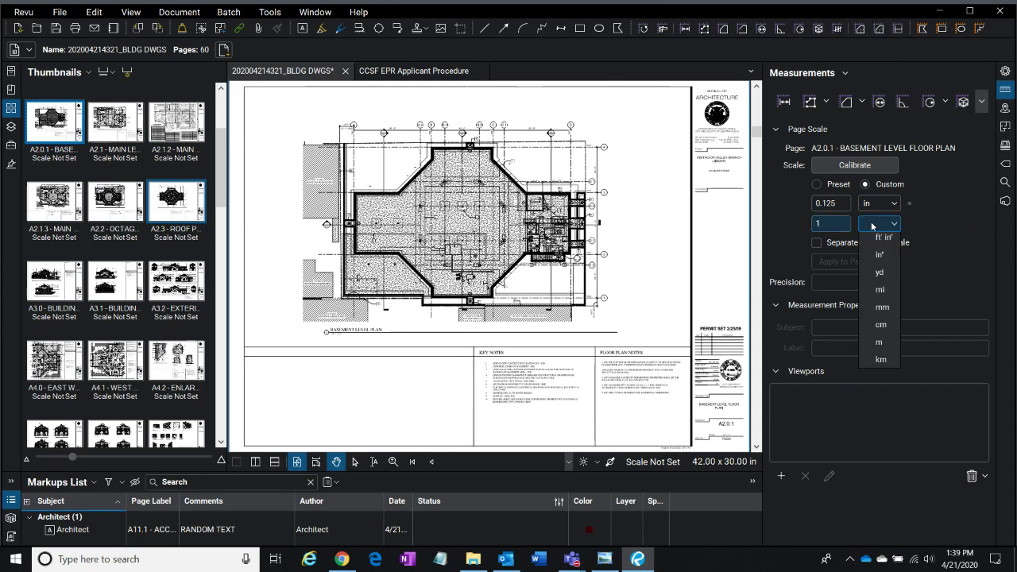
left_click(865, 265)
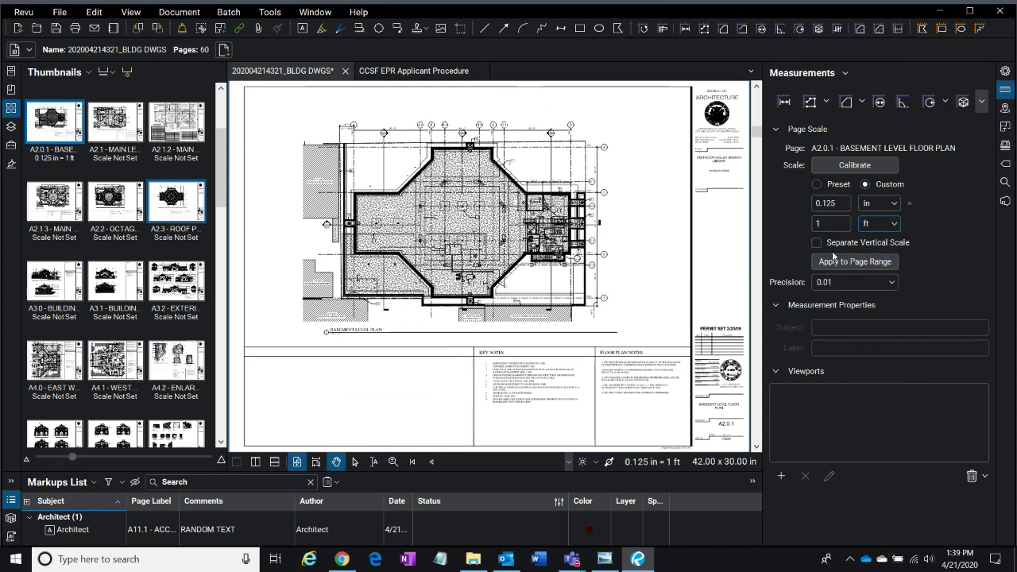
- Switch sheet A2.0.1 to a preset page scale and choose 1/8" = 1'-0"
left_click(819, 184)
left_click(879, 204)
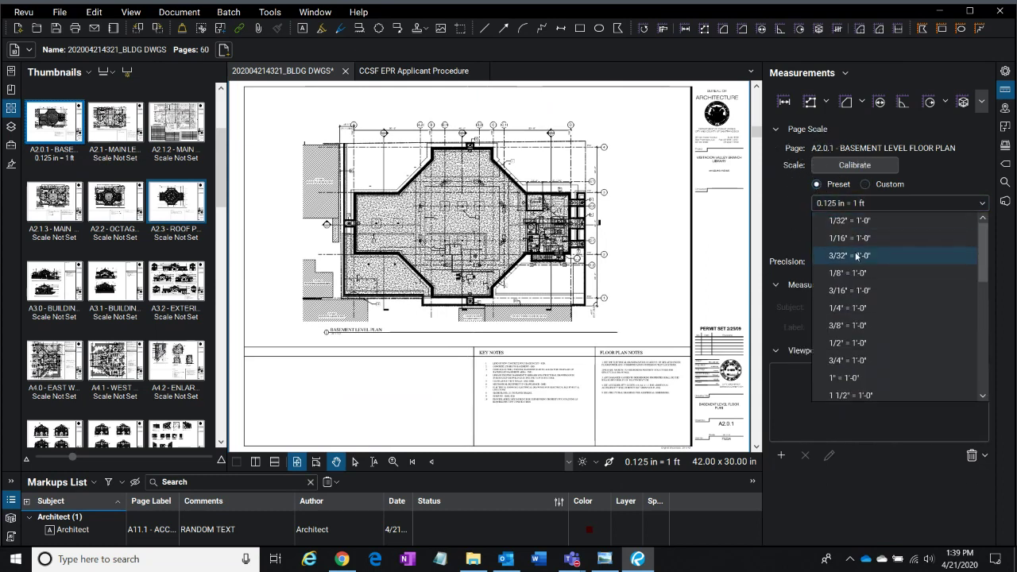
left_click(856, 275)
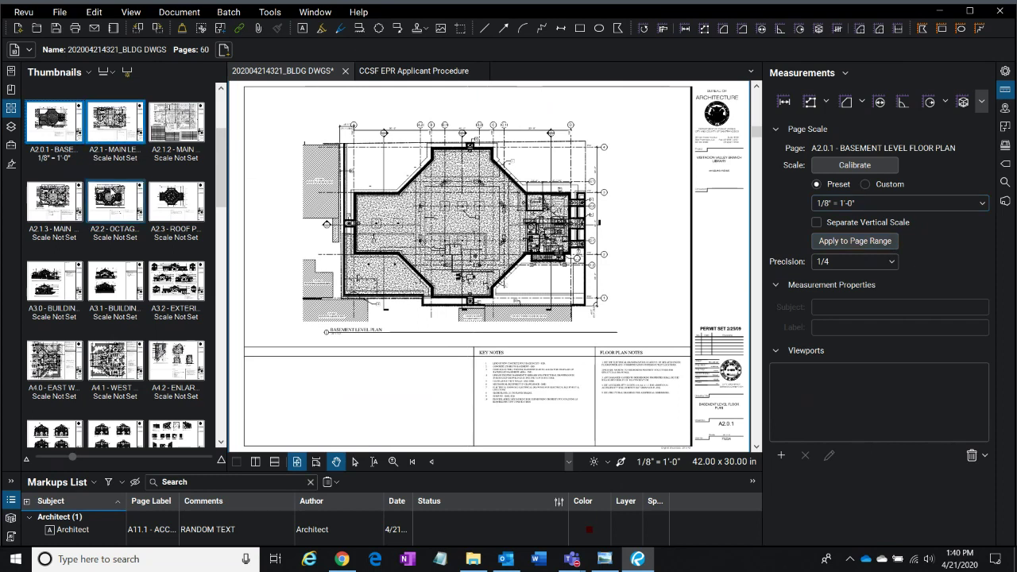
- Apply the preset scale 1/8" = 1'-0" with 1/2 precision to sheets A2.0.1 through A2.3 (pages 7-12)
left_click(180, 213, "shift")
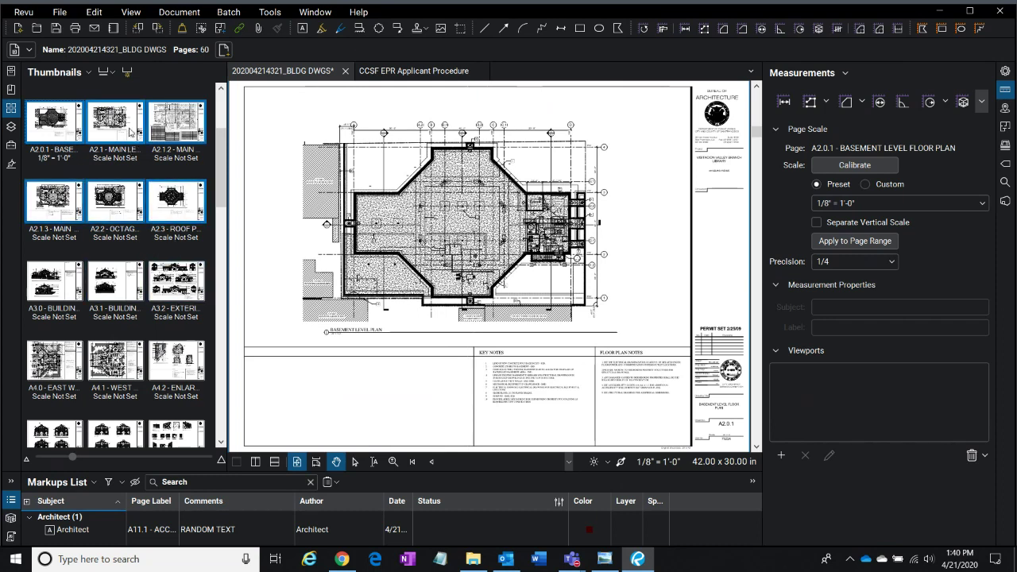
left_click(848, 244)
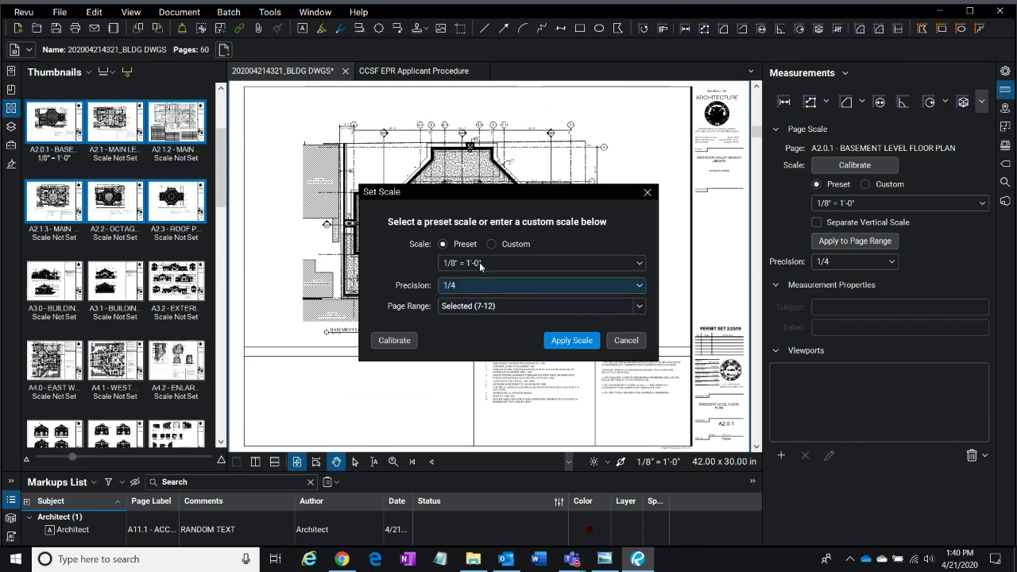
left_click(453, 305)
left_click(487, 308)
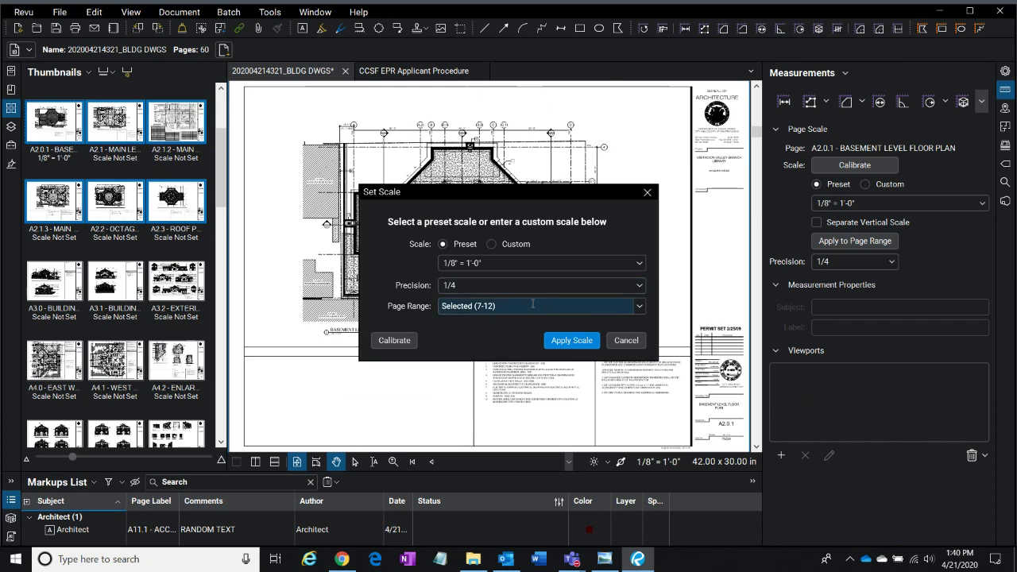
left_click(496, 286)
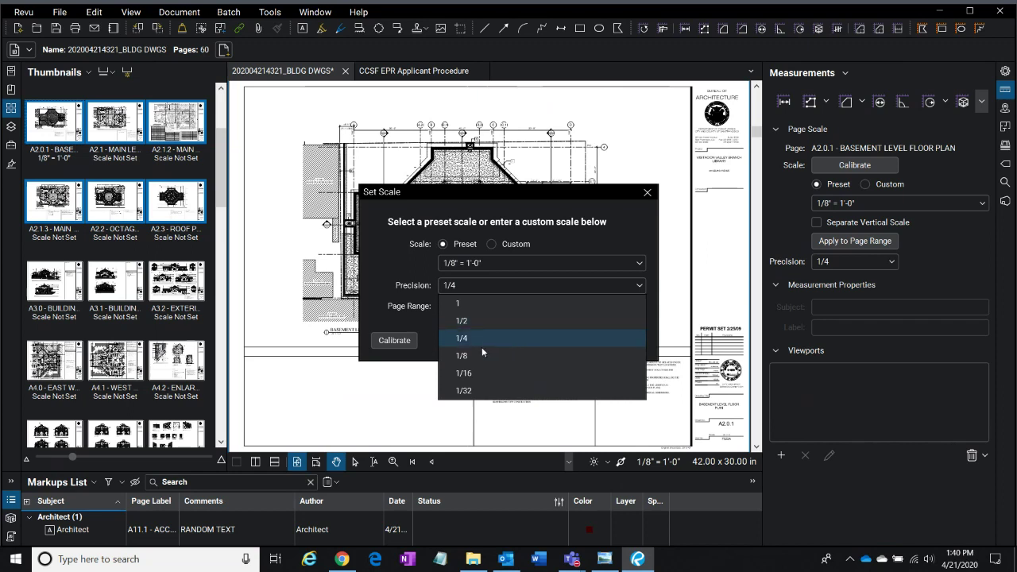
left_click(481, 320)
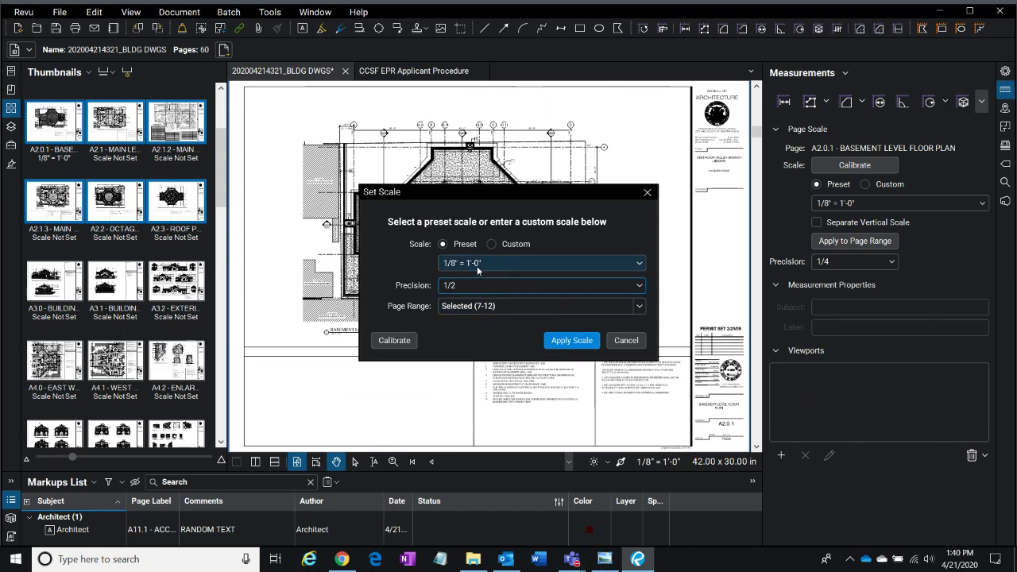
left_click(572, 340)
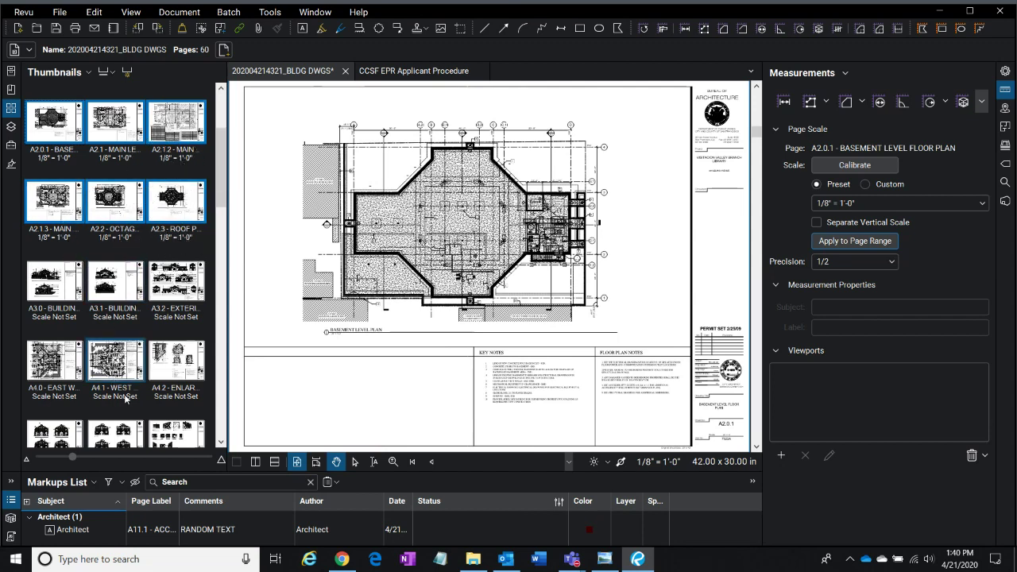
left_click(54, 371, "ctrl")
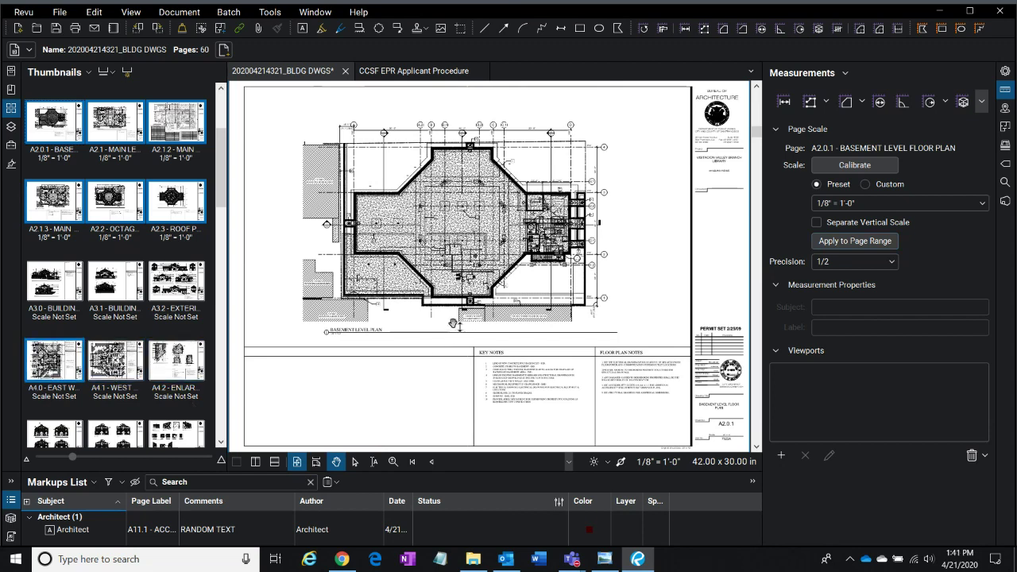
left_click(119, 369, "ctrl")
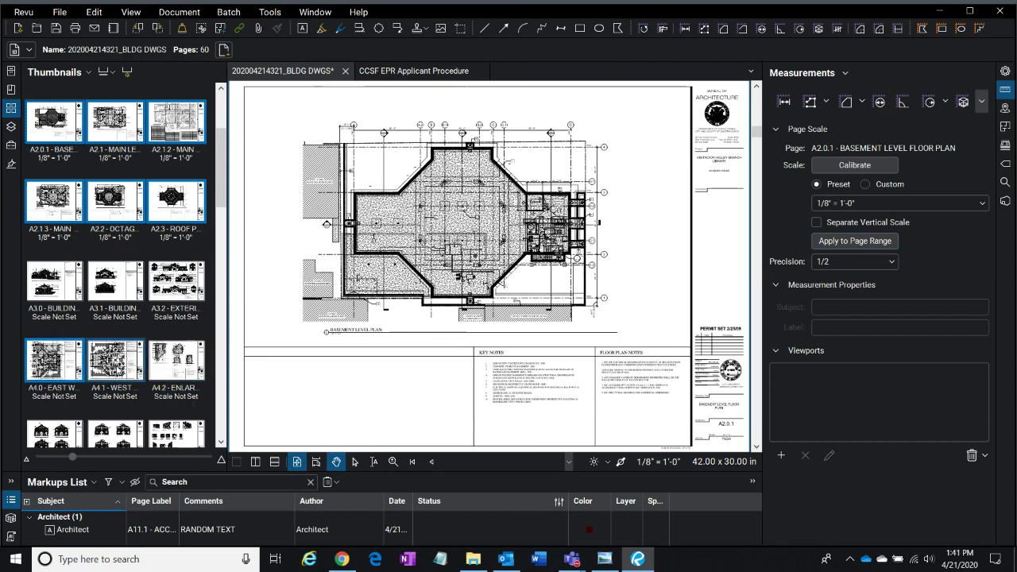
left_click(141, 380, "ctrl")
left_click(66, 368, "ctrl")
key("Escape")
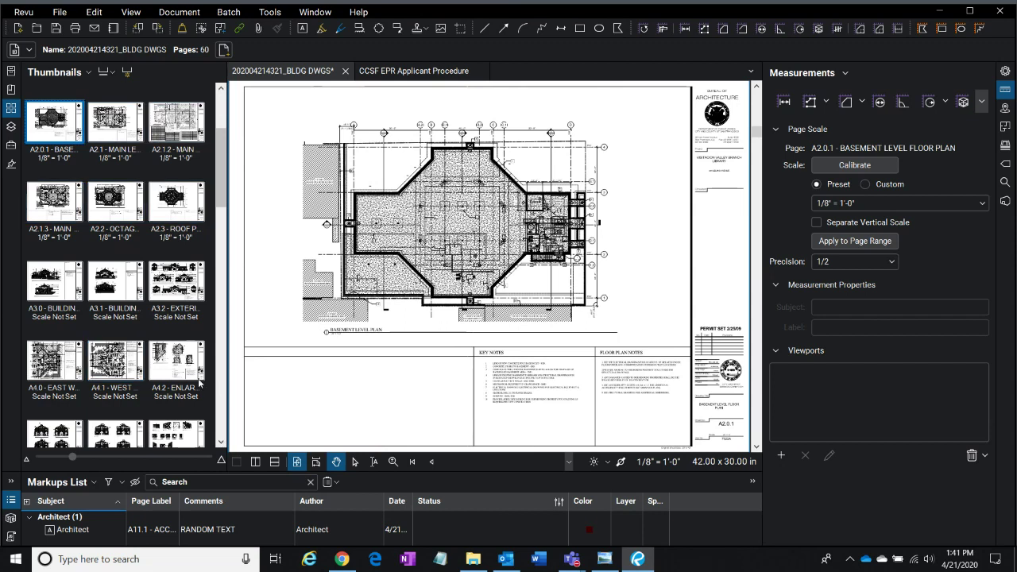
left_click(155, 391, "ctrl")
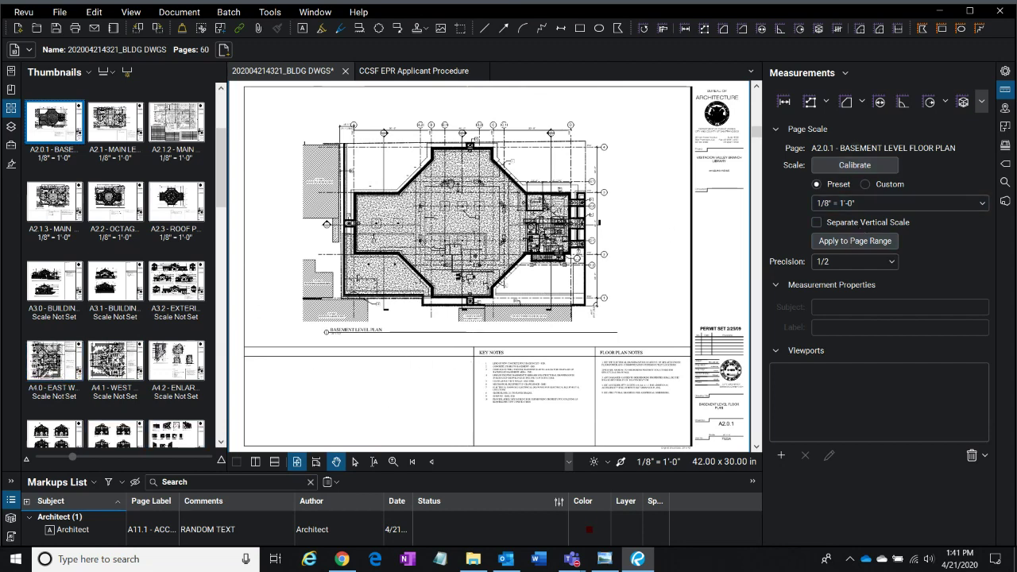
left_click(856, 163)
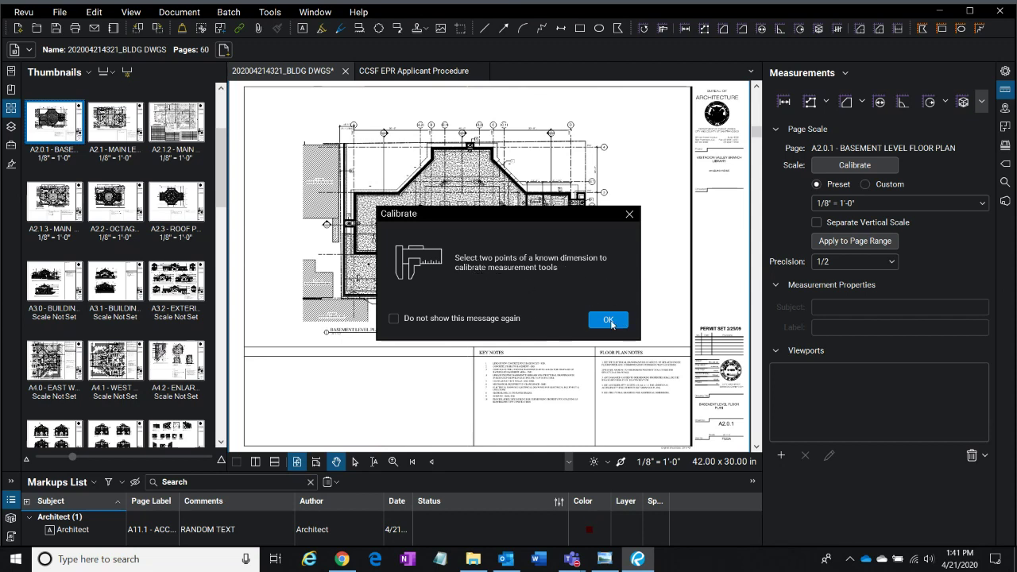
left_click(629, 215)
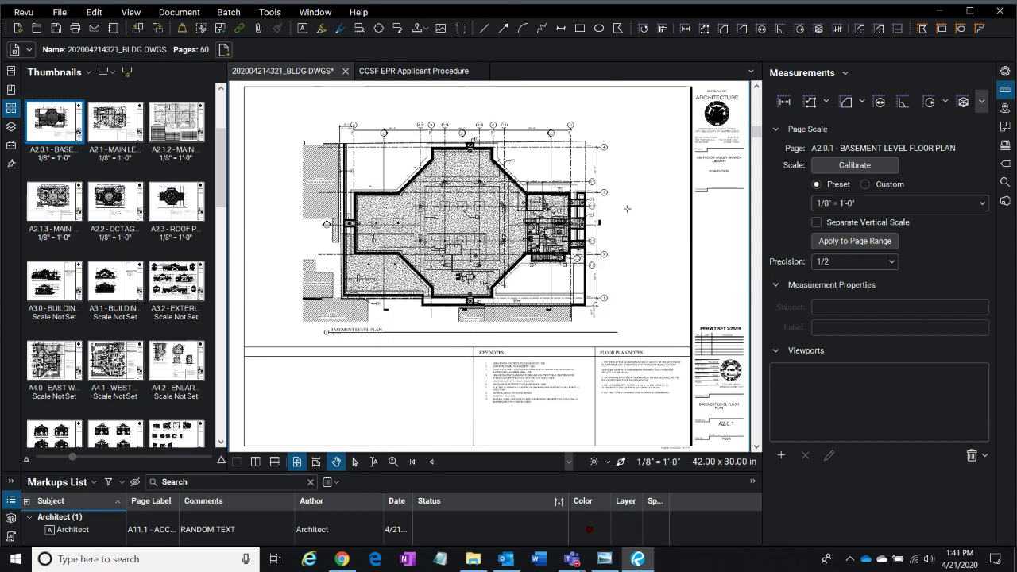
scroll(364, 135, "up", 5)
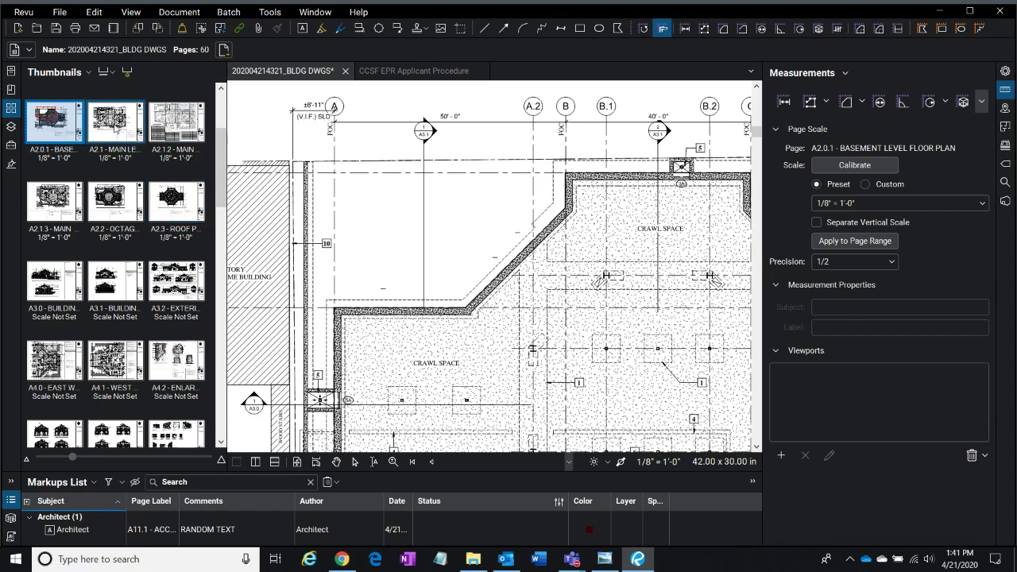
left_click(118, 126)
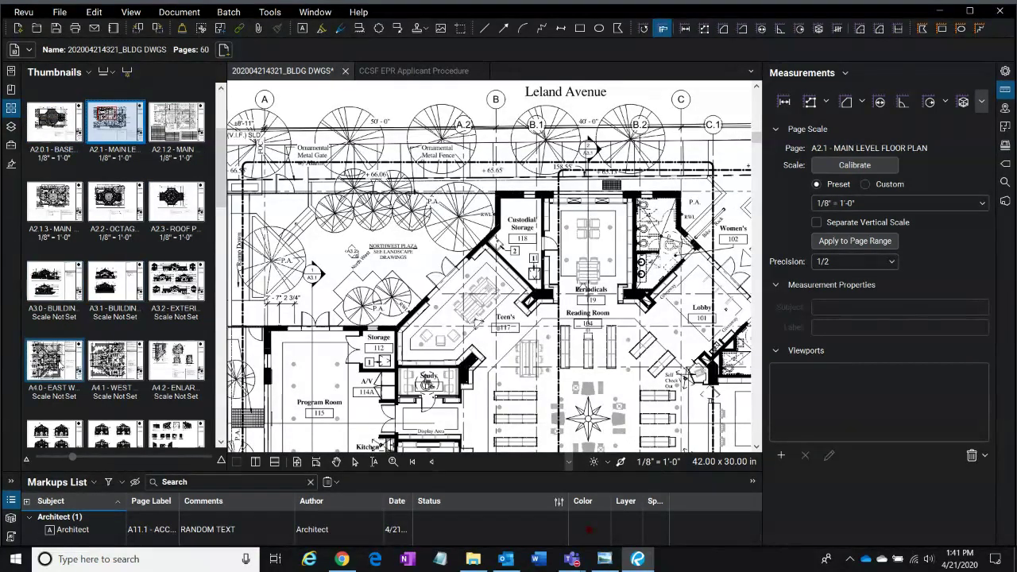
- Set sheet A4.0 - East Wing - Enlarged Plan to the preset scale 1/4" = 1'-0" noted under its title
left_click(64, 353)
scroll(453, 315, "down", 2)
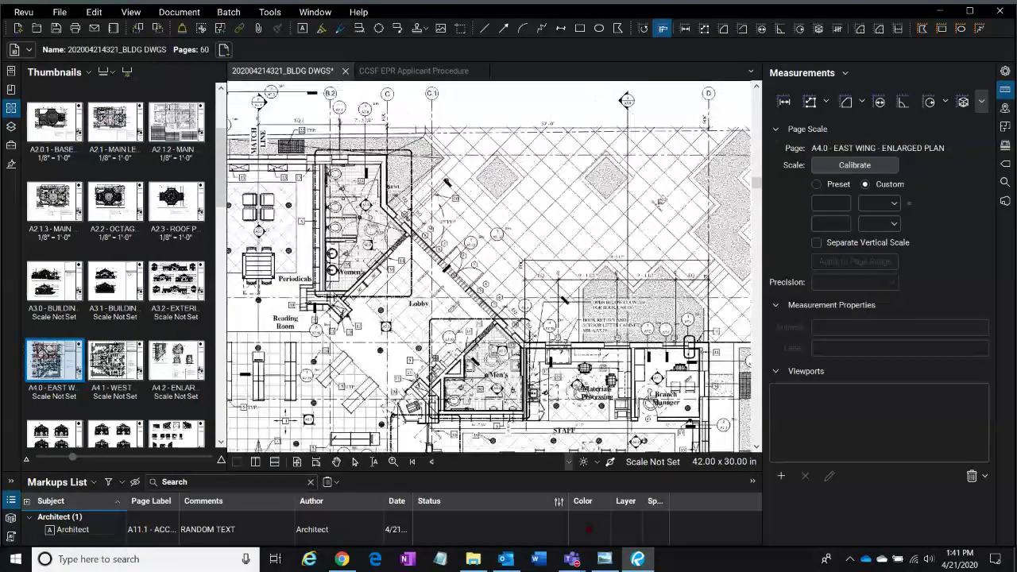
scroll(489, 266, "down", 10)
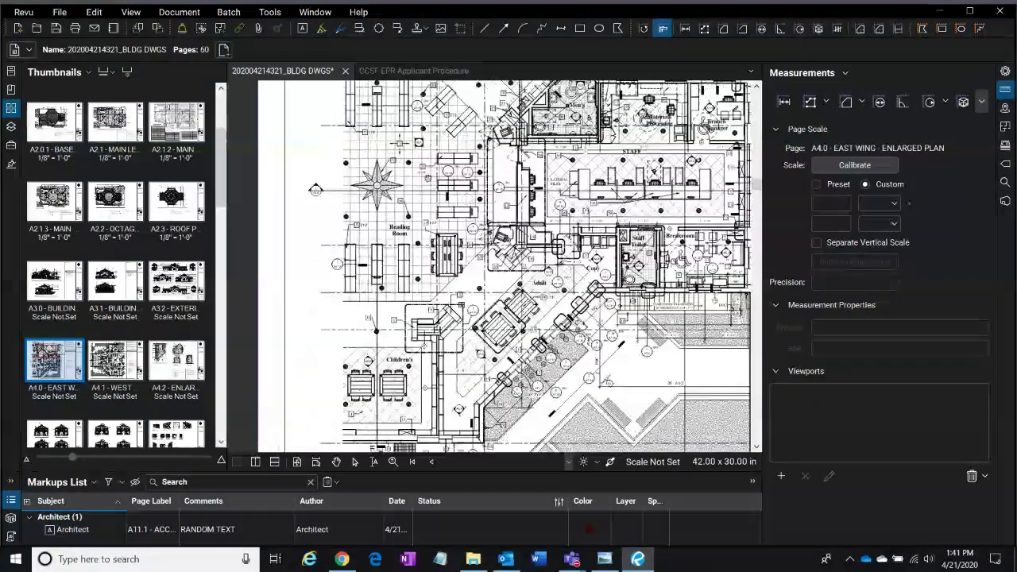
scroll(456, 266, "up", 2)
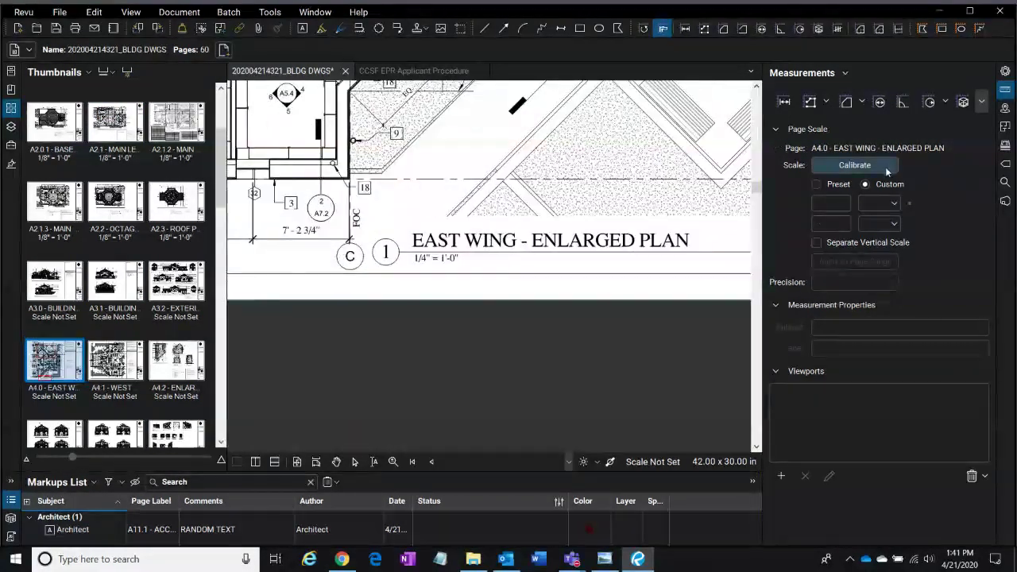
scroll(453, 236, "up", 2)
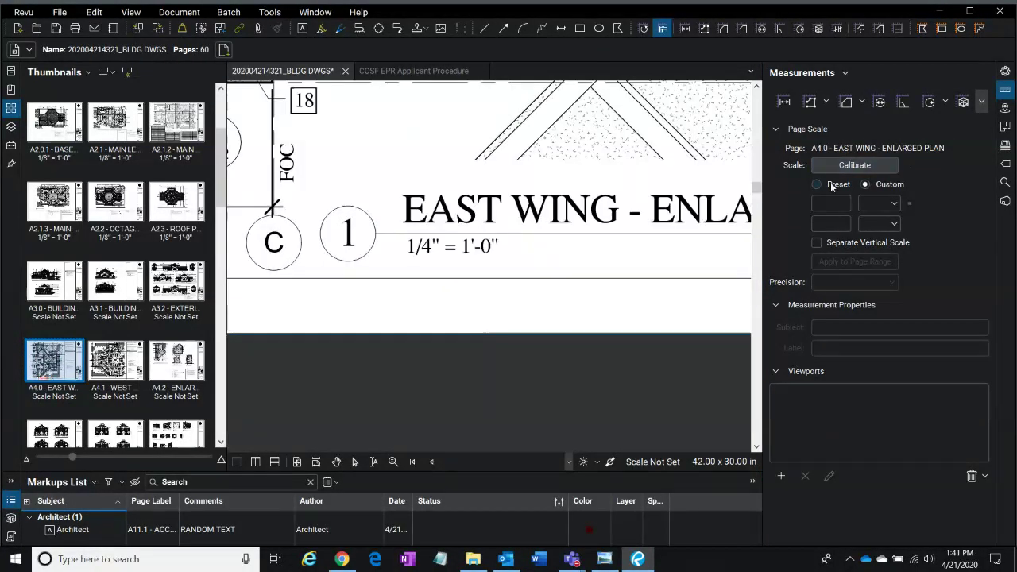
left_click(817, 184)
left_click(891, 203)
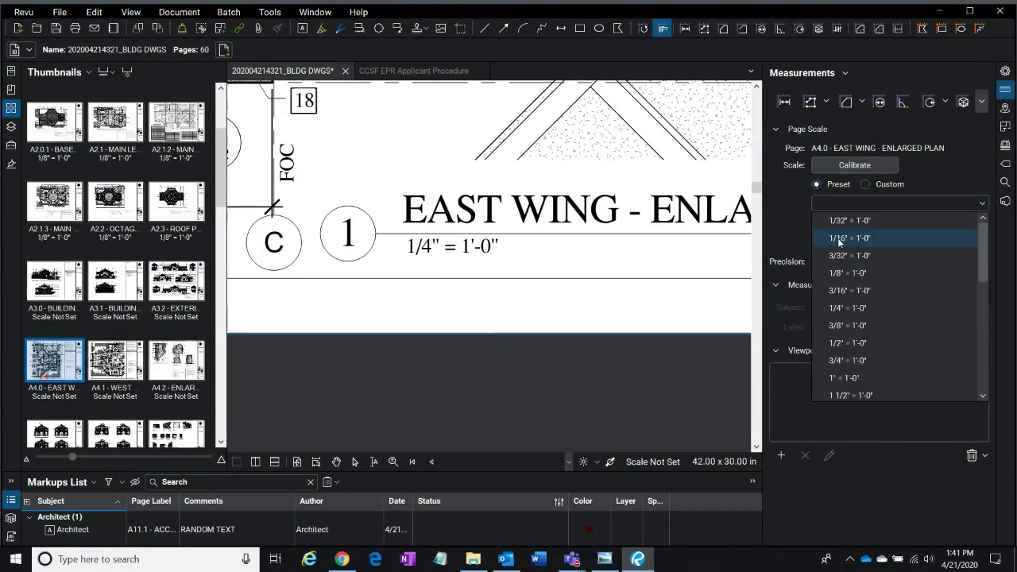
left_click(858, 309)
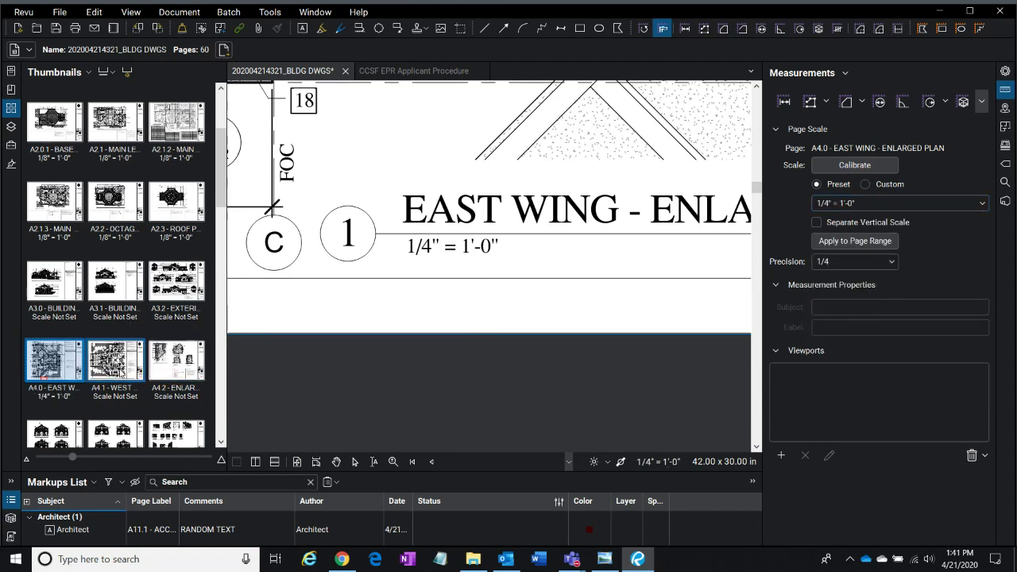
- Apply the 1/4" = 1'-0" scale with 1/4 precision to the selected enlarged plans A4.0 and A4.1 (pages 16-17)
left_click(871, 241)
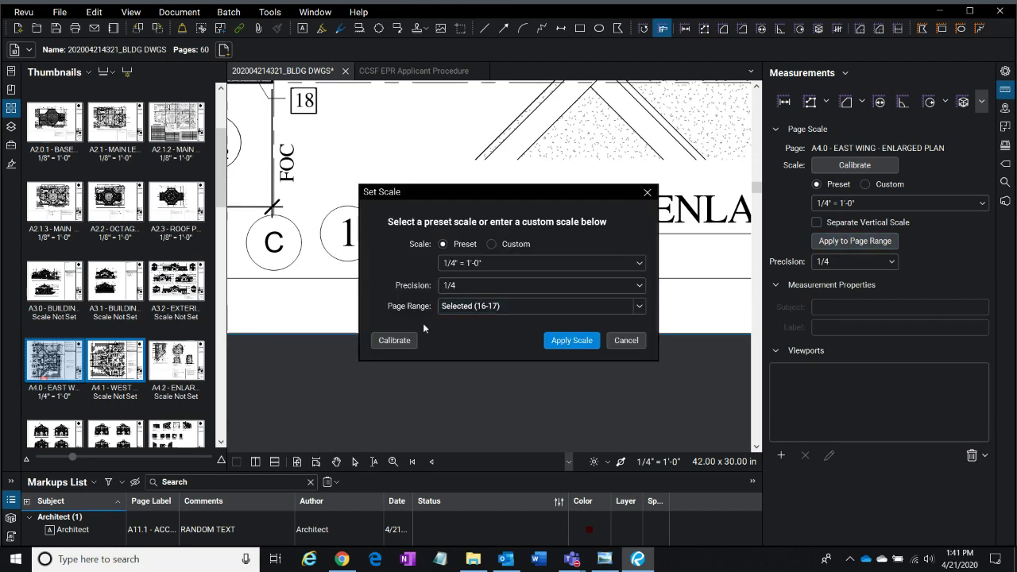
left_click(576, 341)
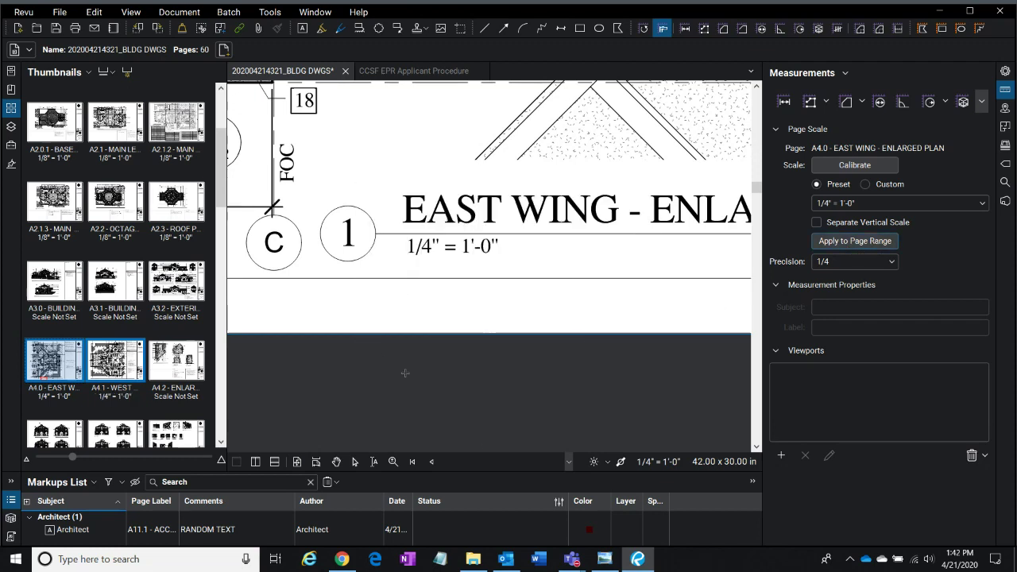
left_click(390, 301)
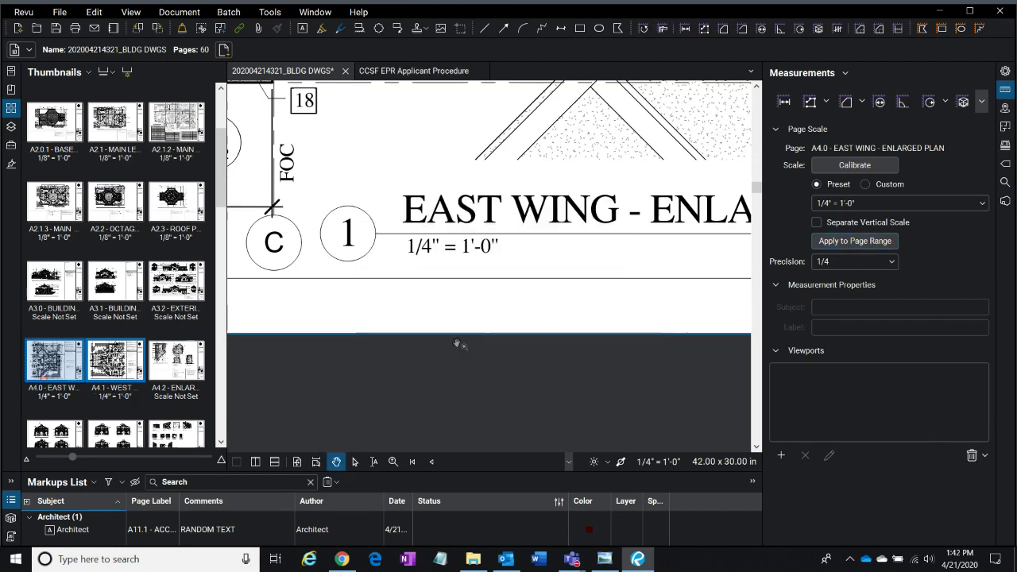
left_click(624, 340)
- Open sheet A2.1 - Main Level Floor Plan and review the document's bookmarks and layers
left_click(118, 125)
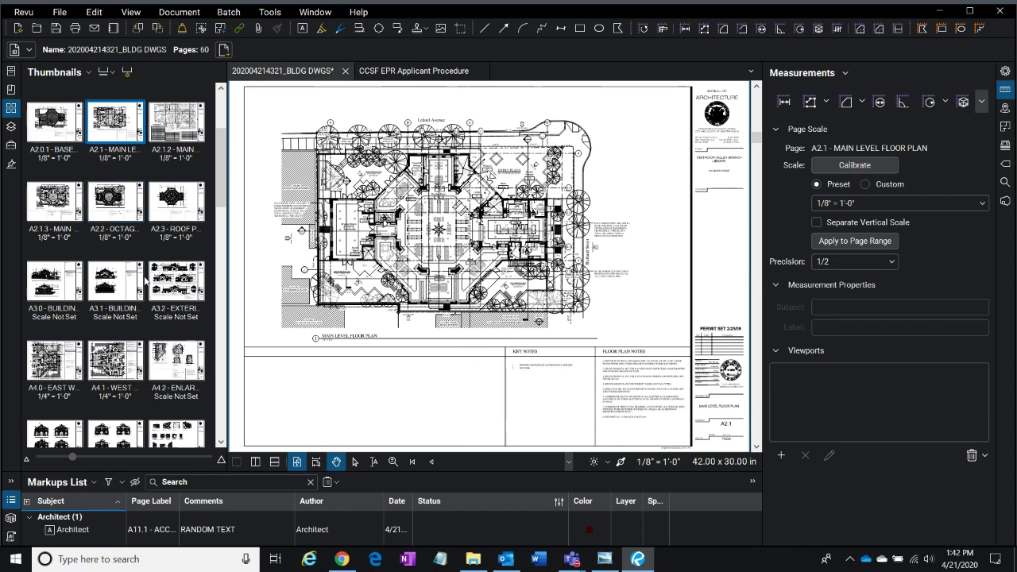
left_click_drag(228, 266, 244, 266)
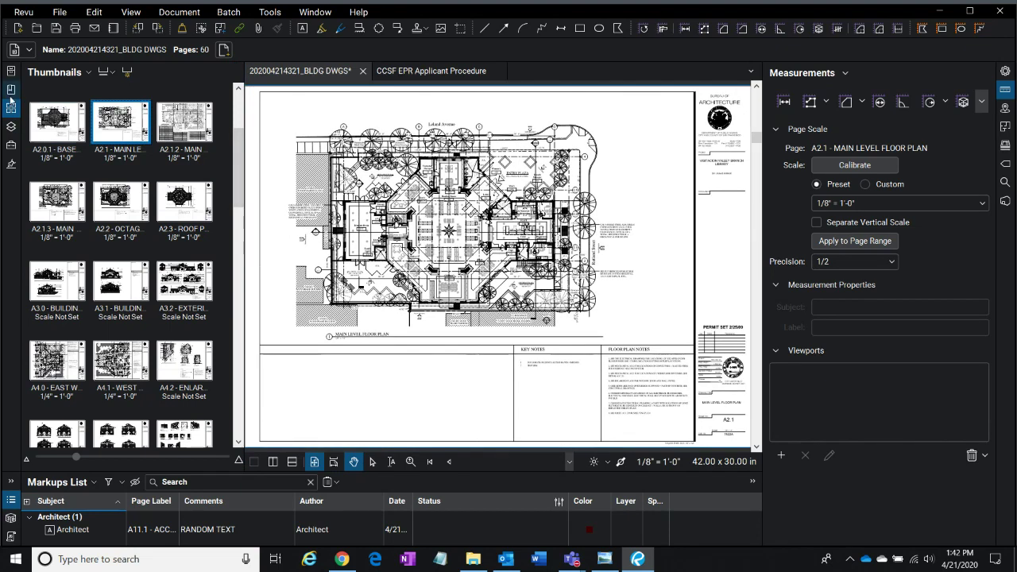
left_click(11, 90)
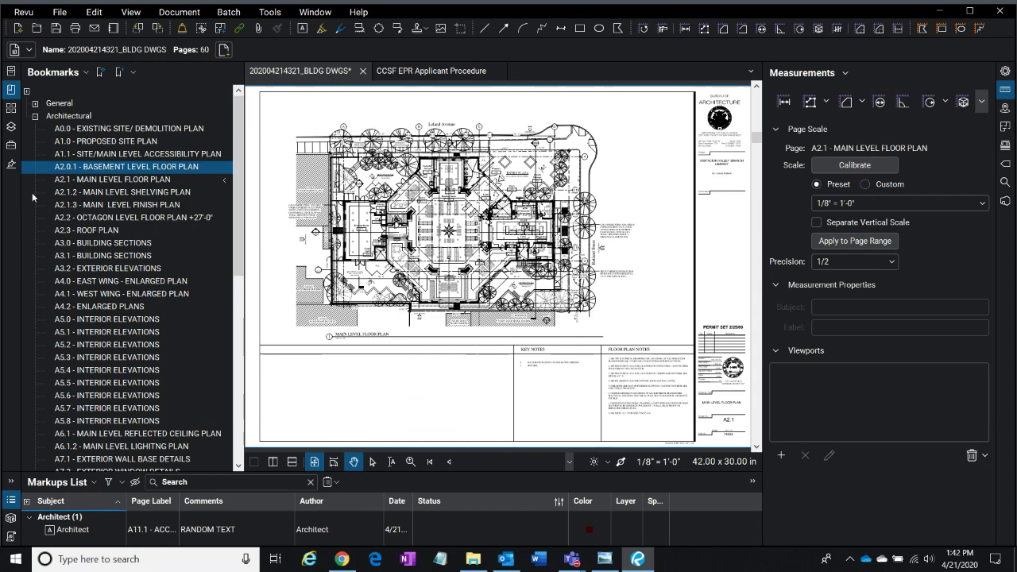
left_click(11, 127)
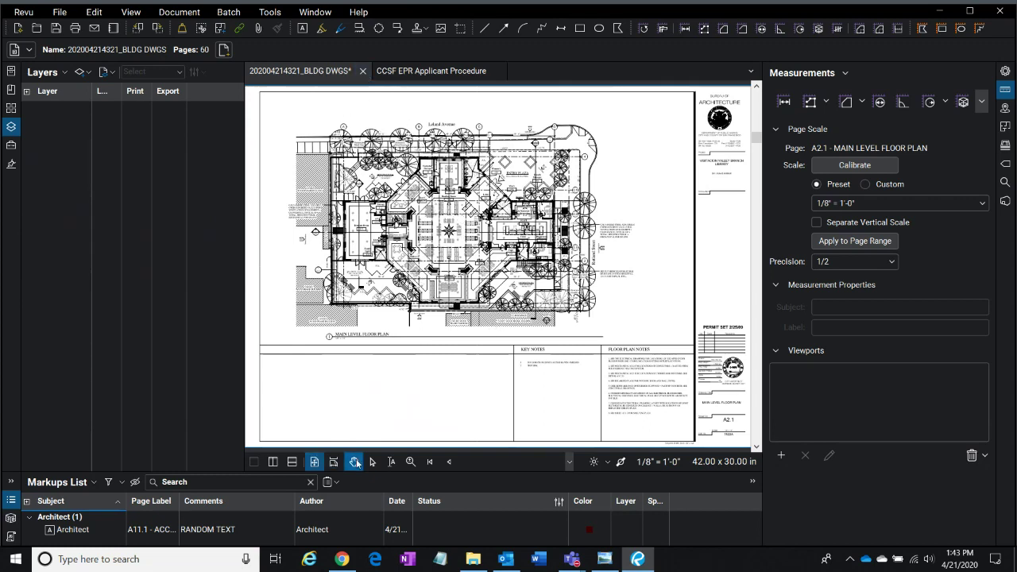
- Go to the G0.0 cover sheet and collapse the measurement settings to enlarge the drawing area
left_click(429, 461)
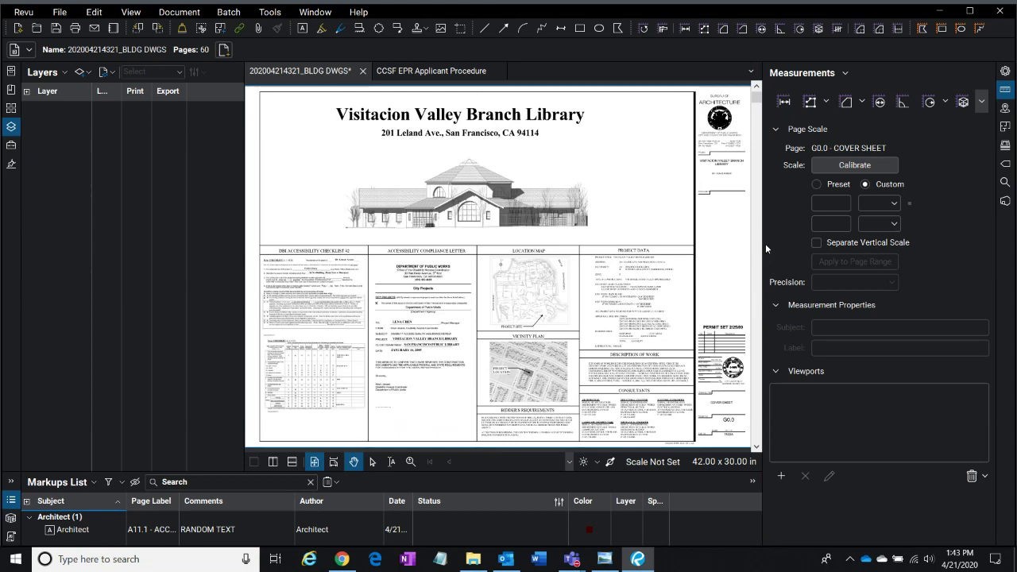
left_click_drag(761, 242, 848, 236)
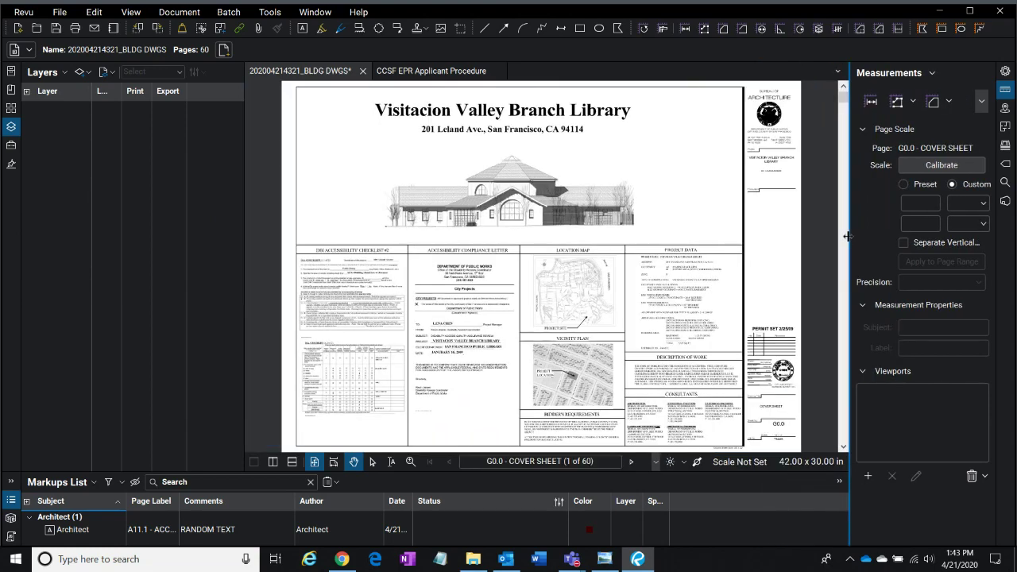
double_click(847, 237)
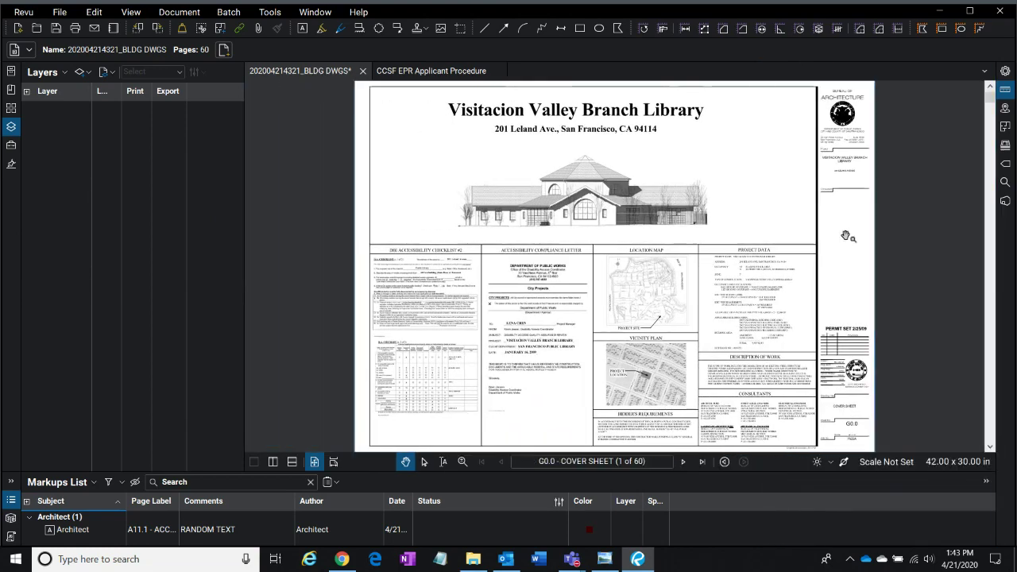
- Open sheet G0.1 and examine its abbreviations, legend and drawing list up close
left_click(683, 462)
scroll(747, 131, "up", 3)
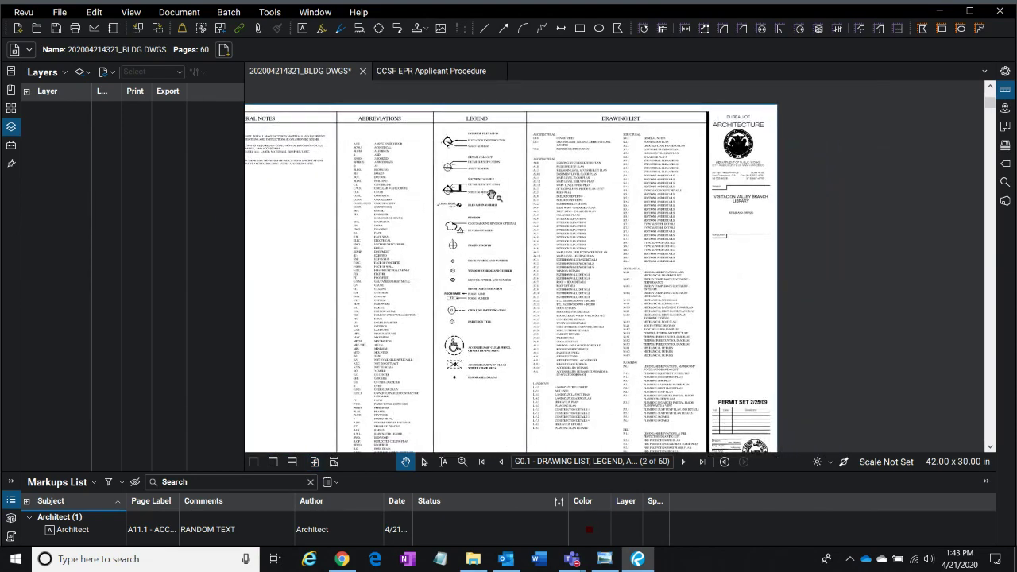
scroll(590, 178, "up", 1)
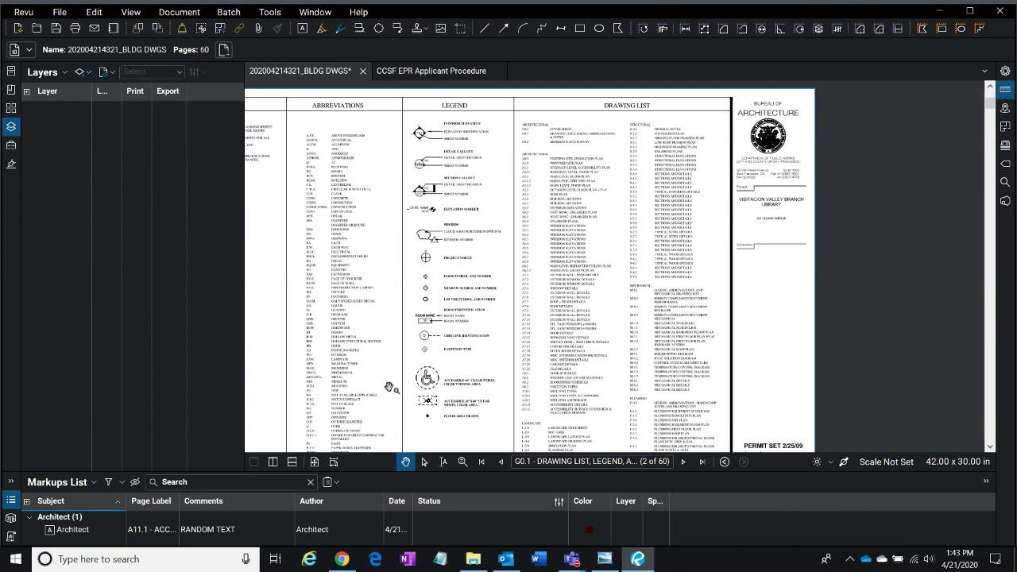
- Compare the document's page thumbnails with its bookmarks, ending on the thumbnails
left_click(11, 108)
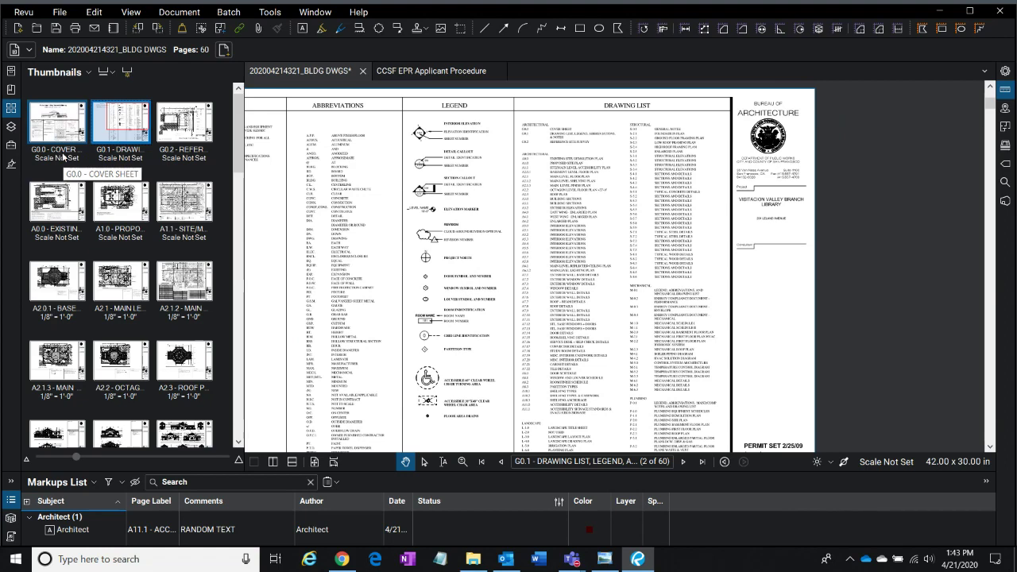
left_click(11, 92)
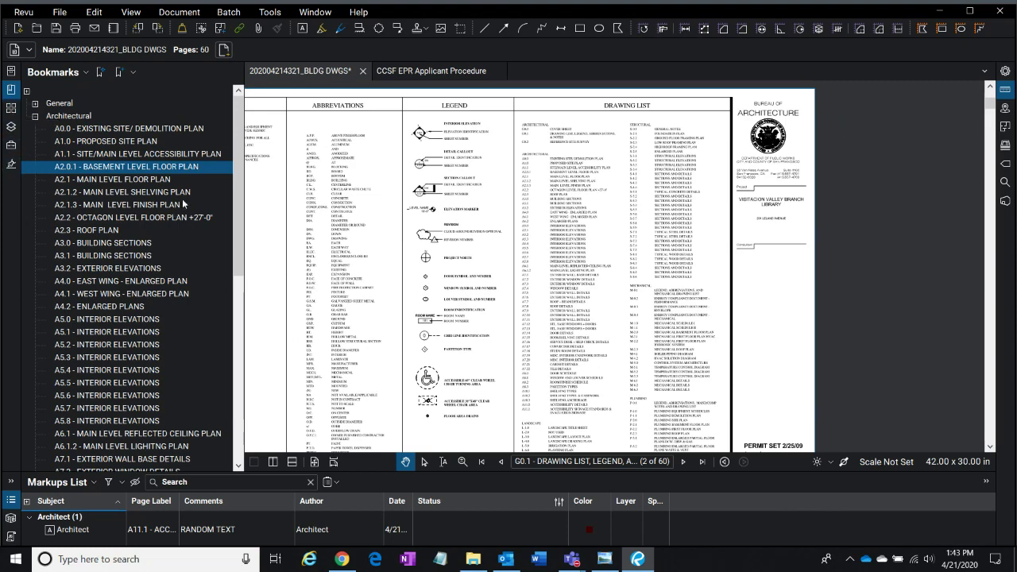
left_click(11, 107)
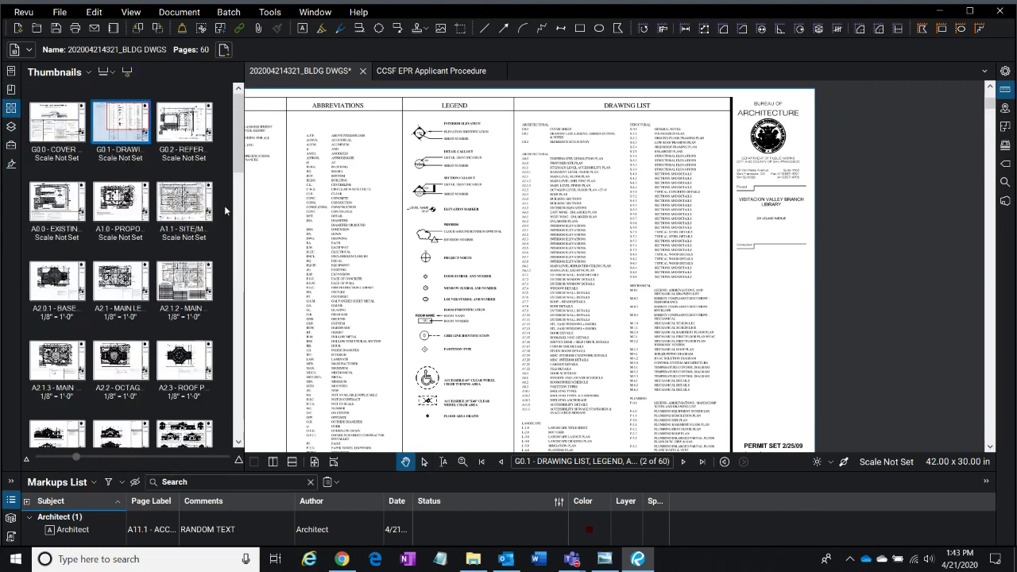
left_click(227, 13)
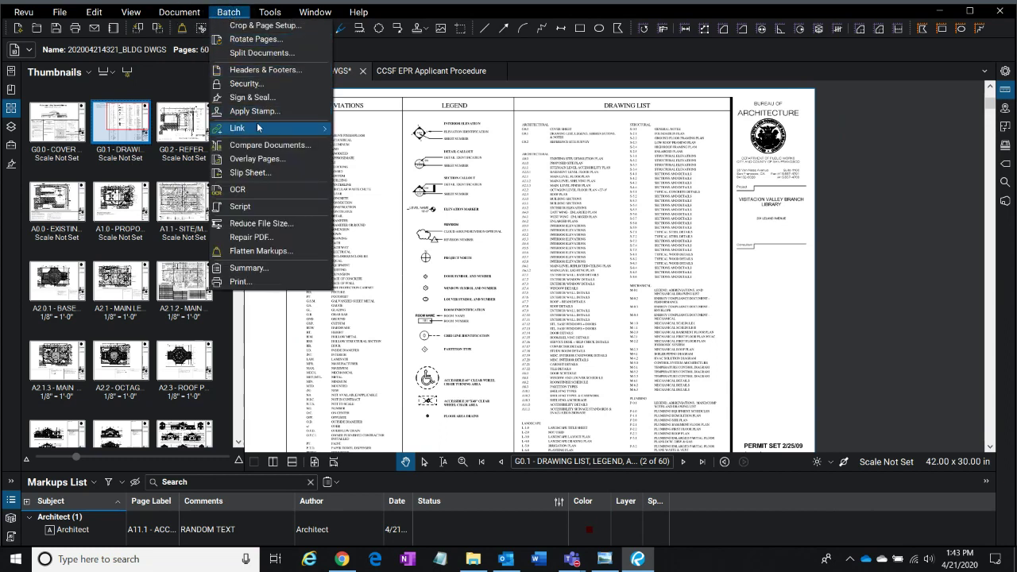
mouse_move(257, 129)
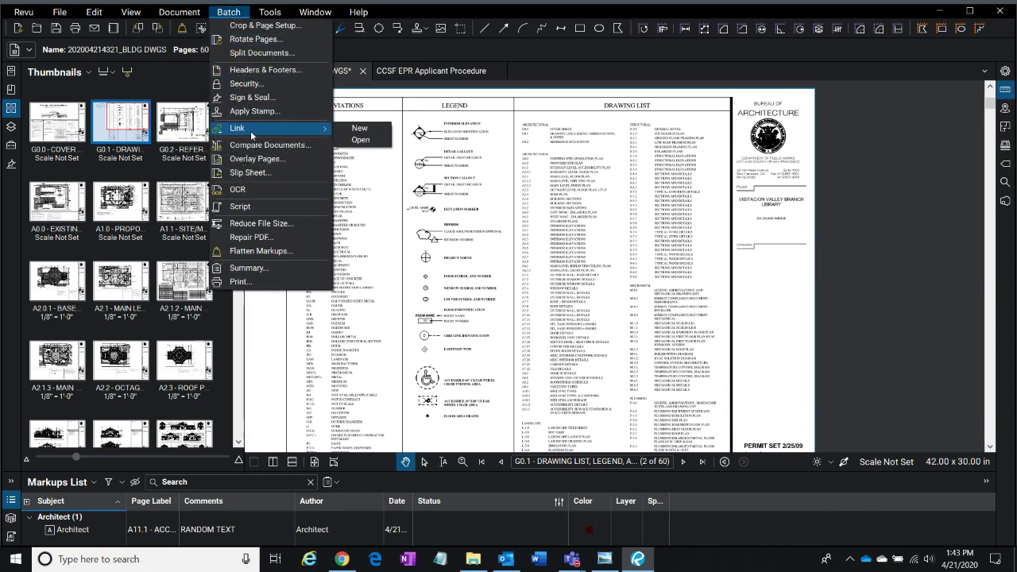
left_click(376, 130)
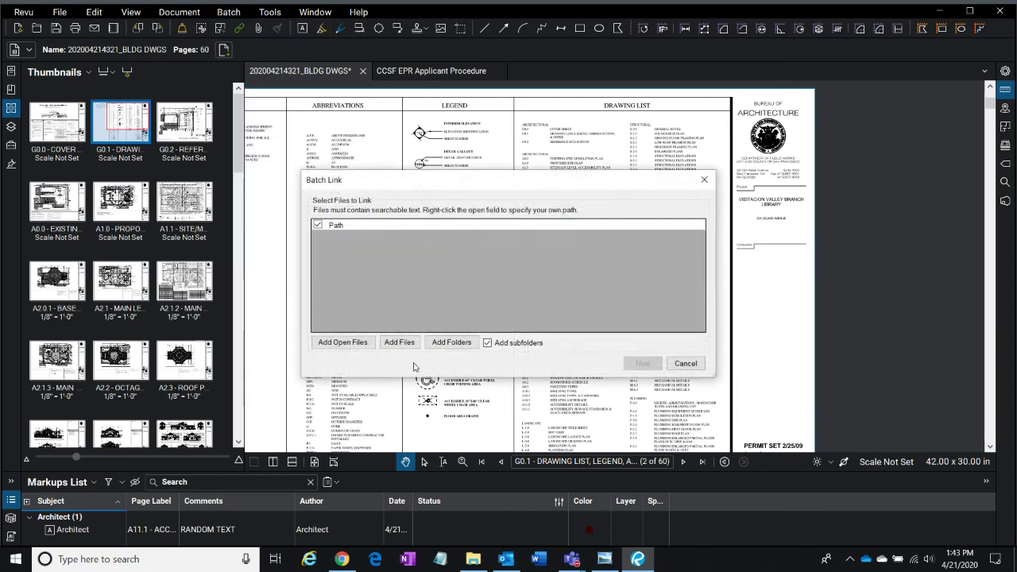
left_click(356, 347)
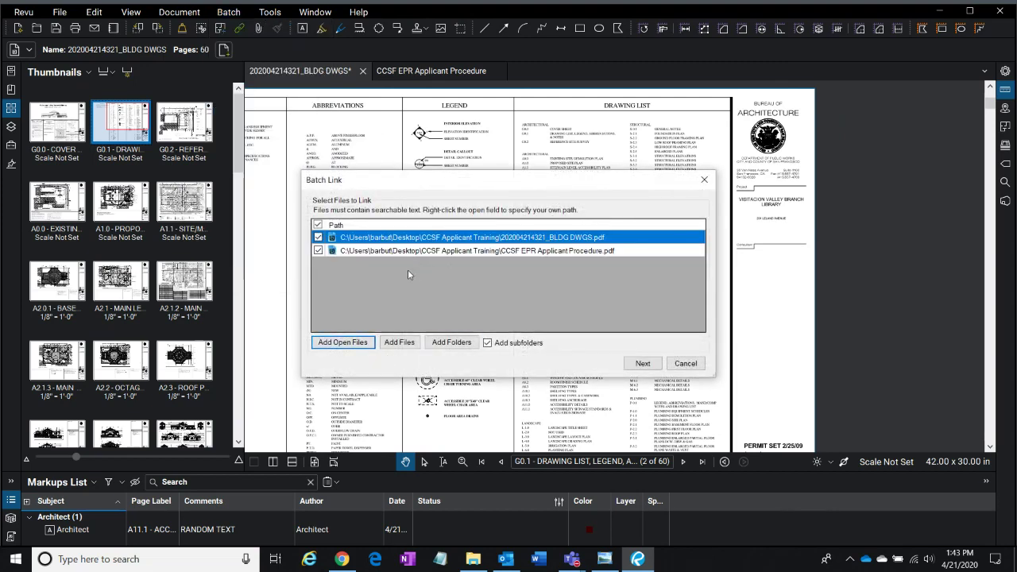
left_click(318, 251)
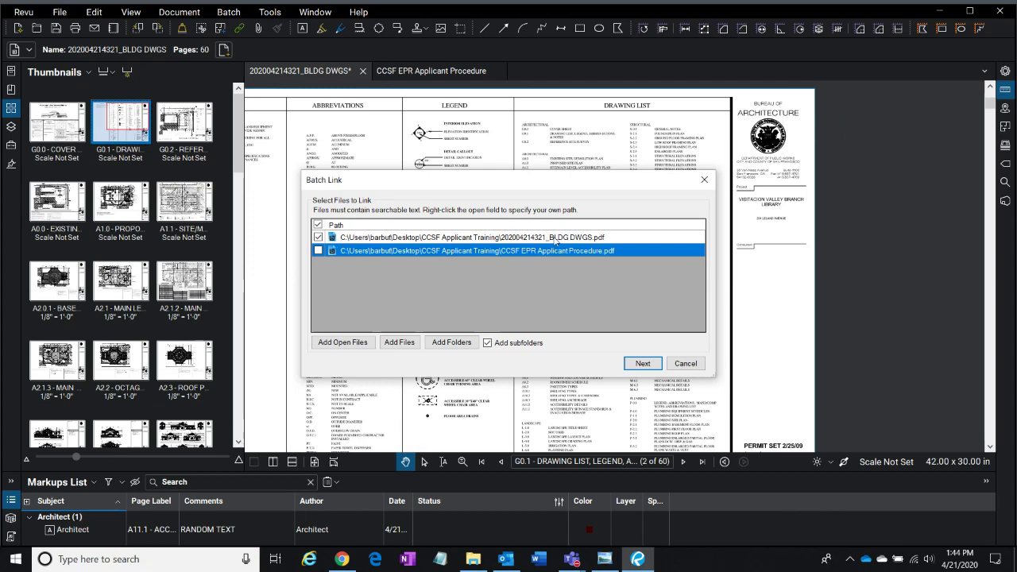
left_click(643, 364)
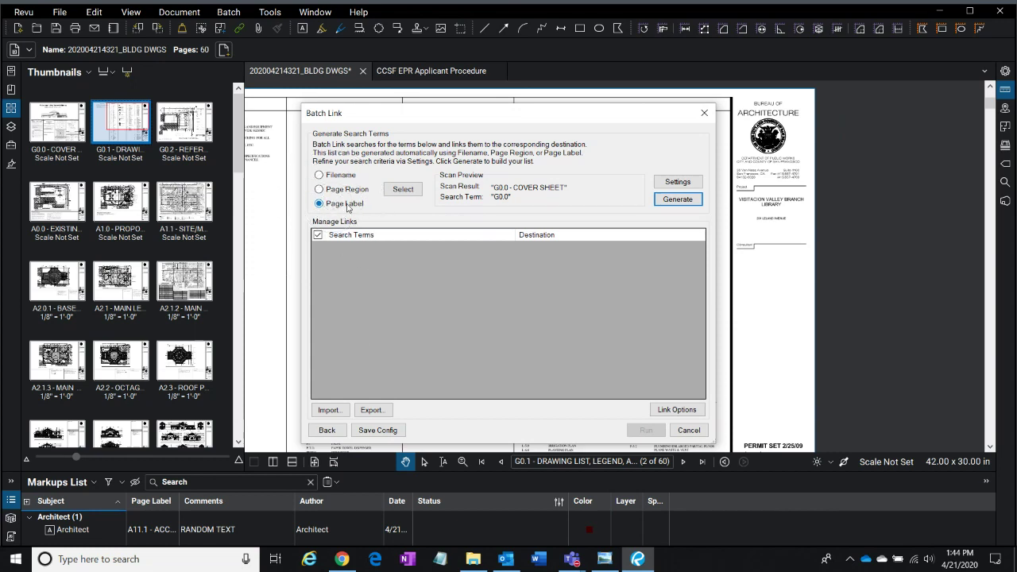
- Base the link search terms on Page Label, with filter mode First from start and Space as the filter character
left_click(326, 205)
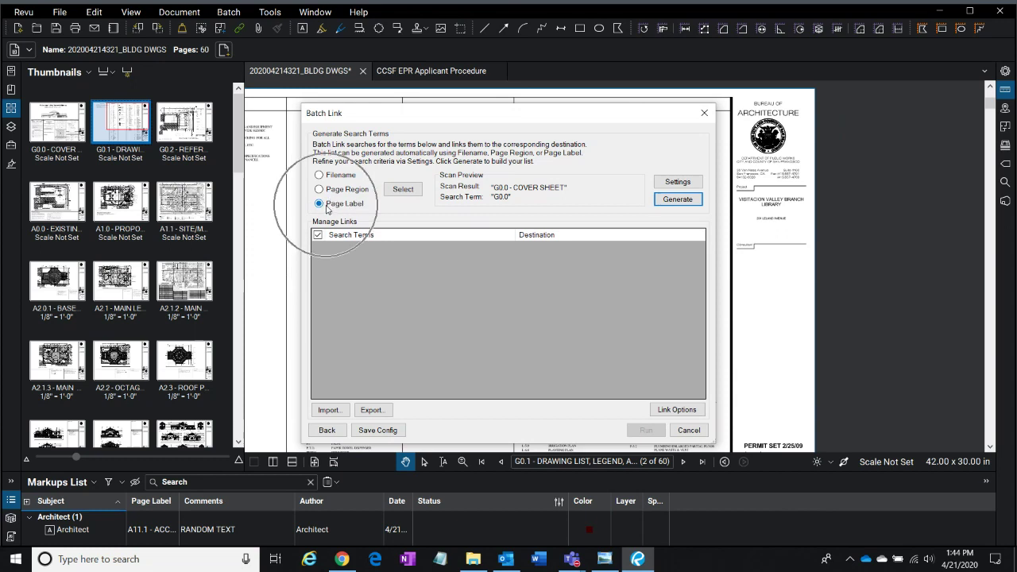
left_click(679, 182)
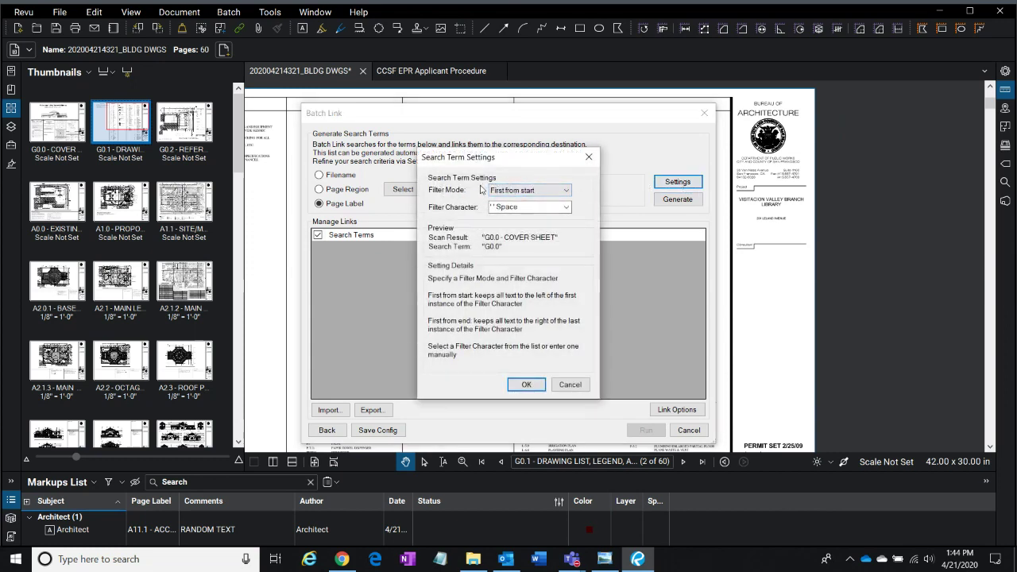
left_click(523, 190)
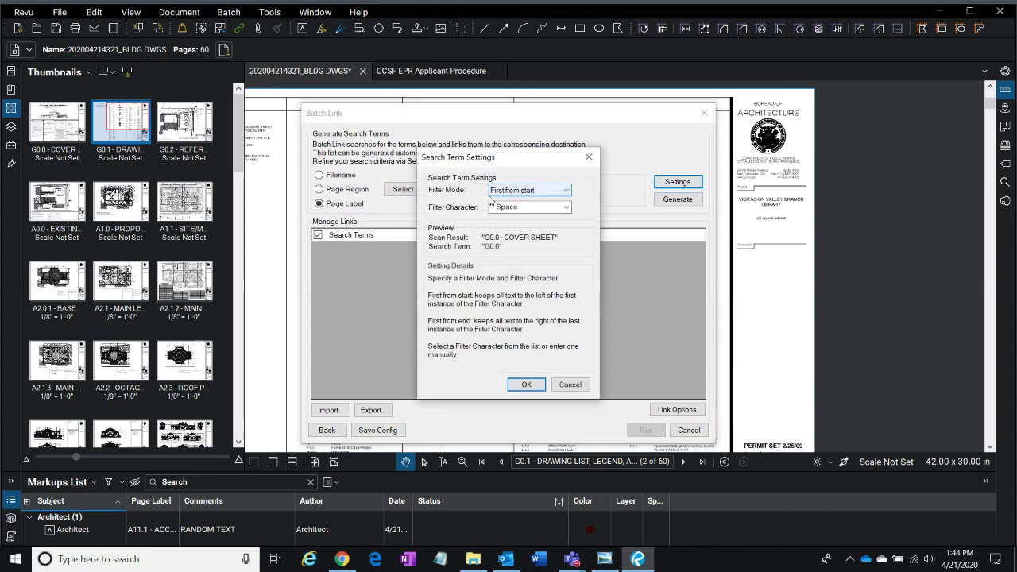
left_click(504, 207)
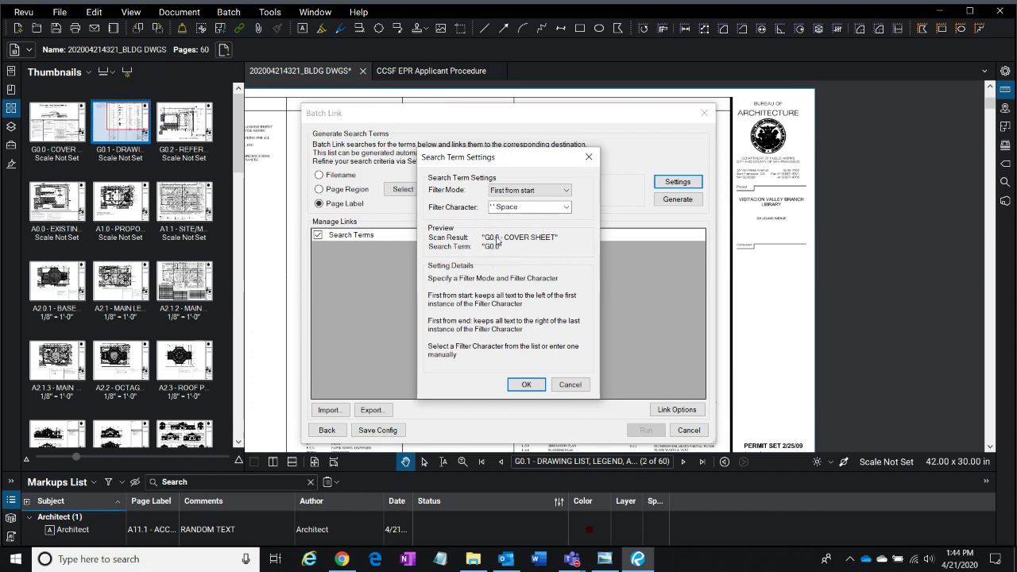
left_click(493, 246)
left_click(566, 207)
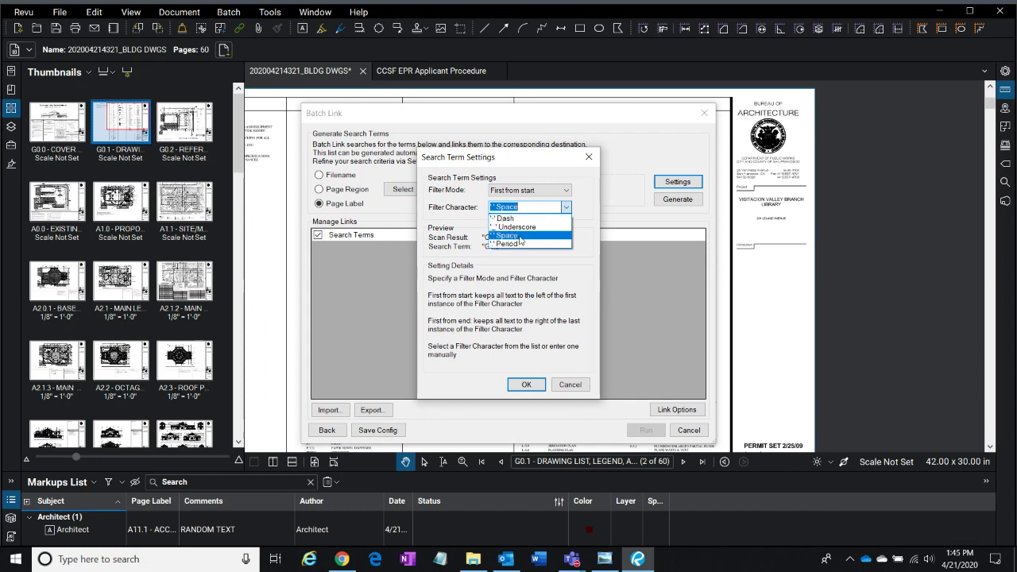
left_click(522, 240)
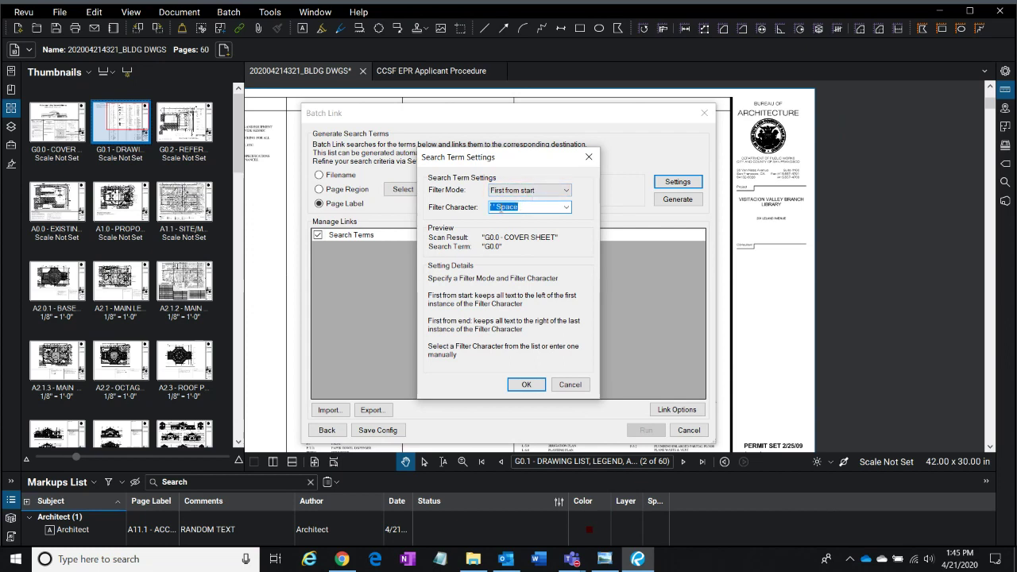
left_click(527, 385)
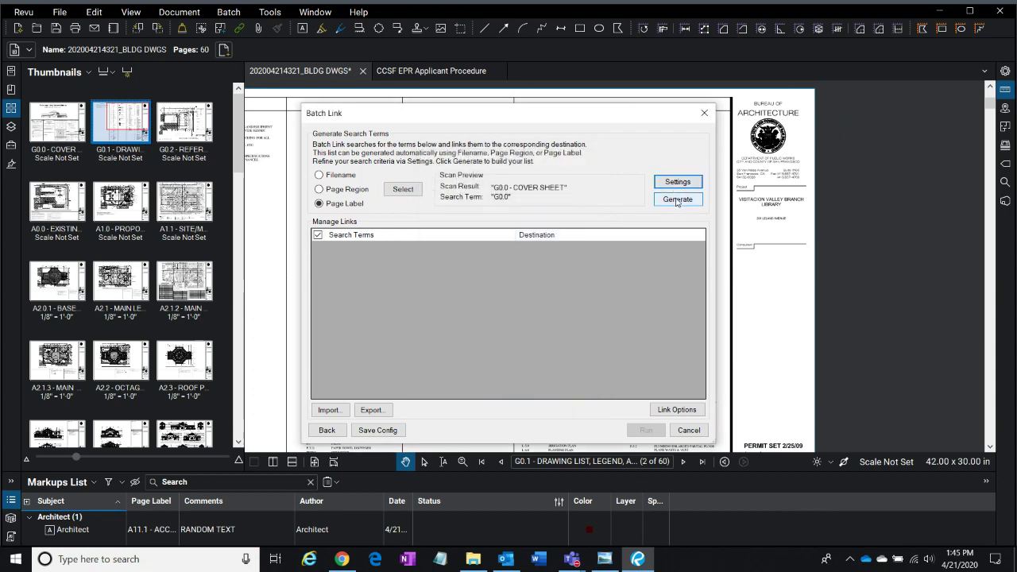
- Generate the search terms from the page labels and check the listed sheet numbers against their destination pages
left_click(677, 200)
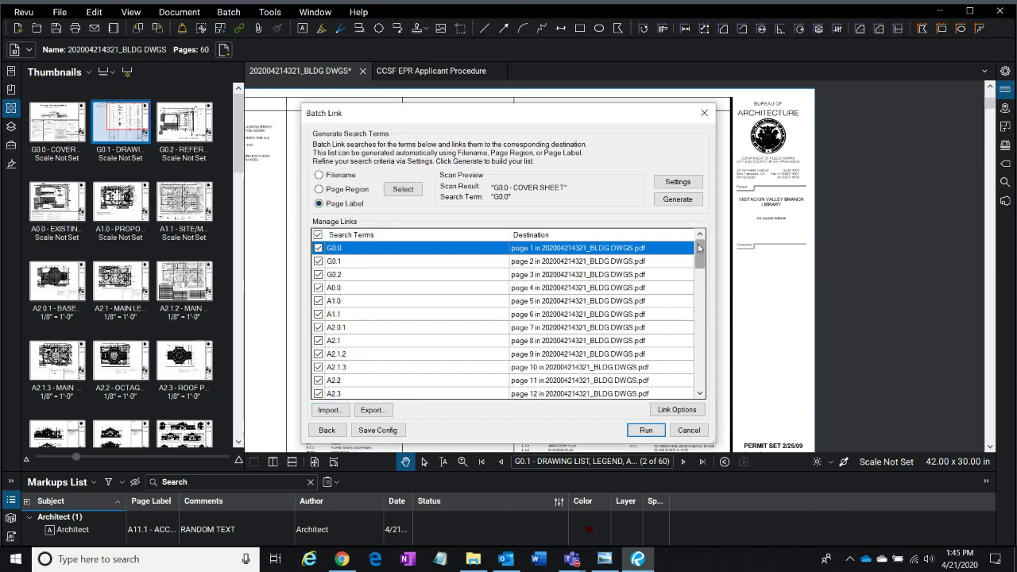
left_click_drag(700, 254, 700, 306)
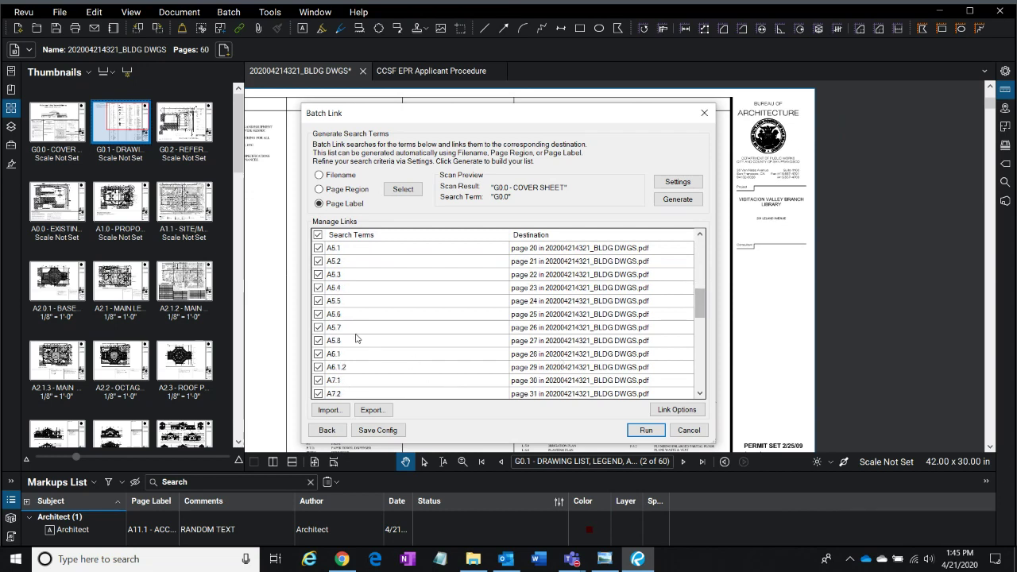
key("ctrl")
key("ctrl")
left_click_drag(532, 118, 531, 73)
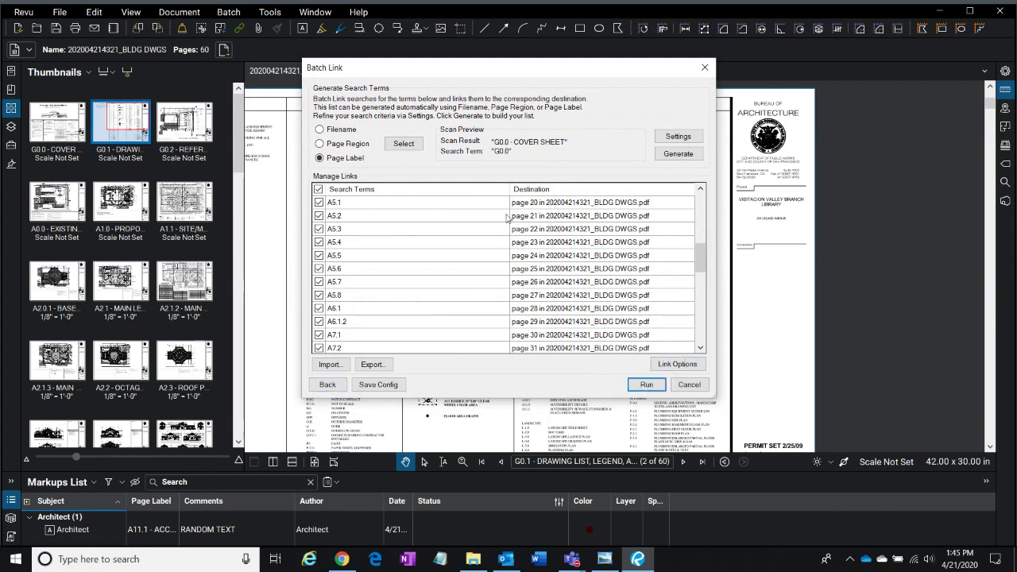
- Review the link style and color choices, and accept a flattened pale yellow Highlight with Overwrite existing as overlap behavior
left_click(674, 365)
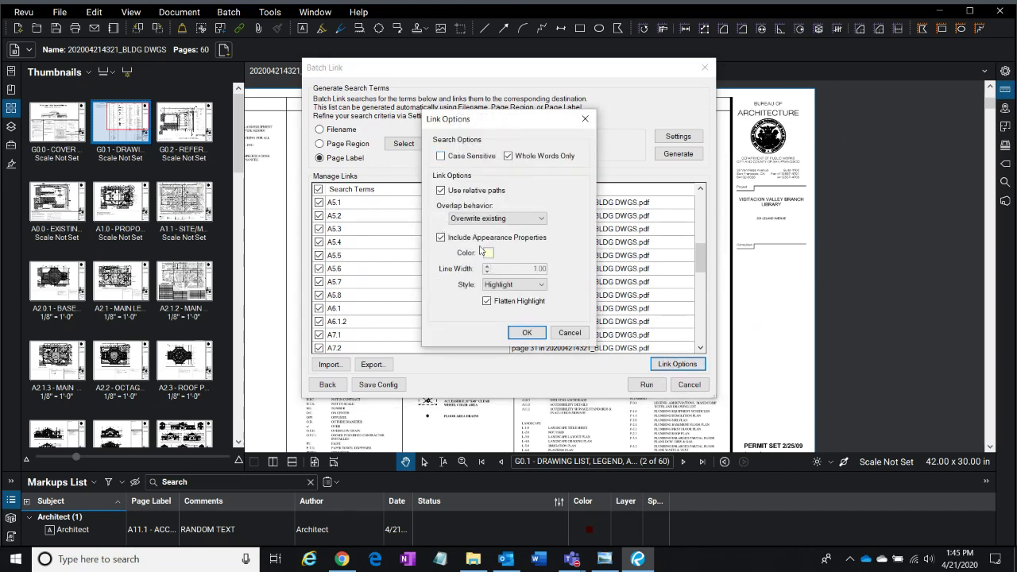
left_click(541, 286)
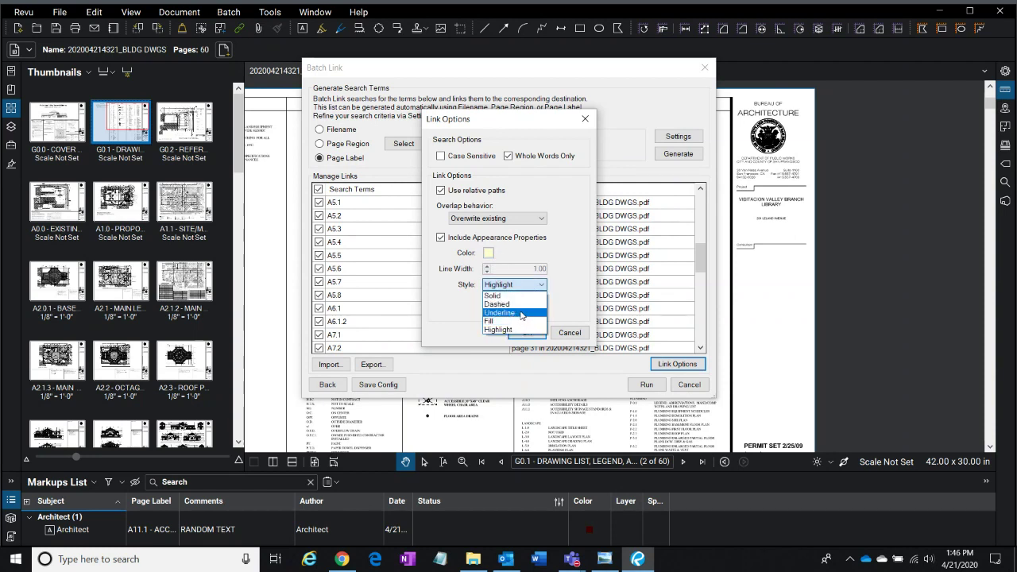
left_click(571, 254)
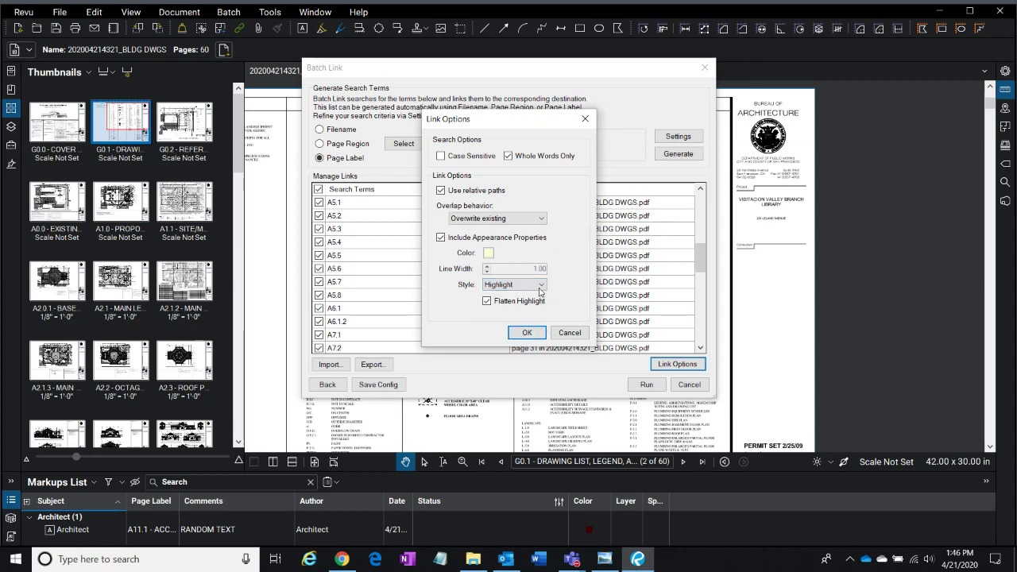
left_click(489, 254)
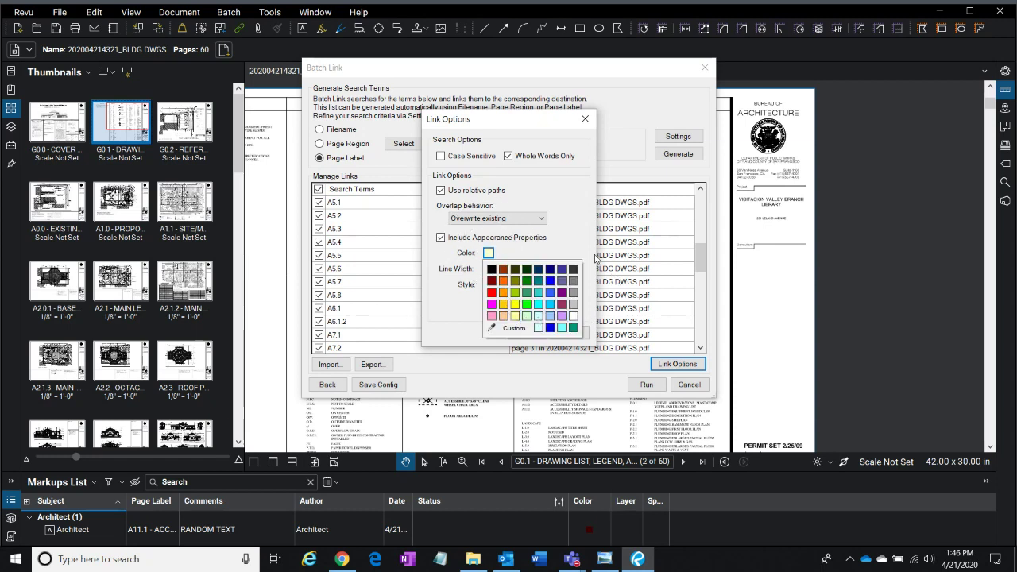
left_click(567, 246)
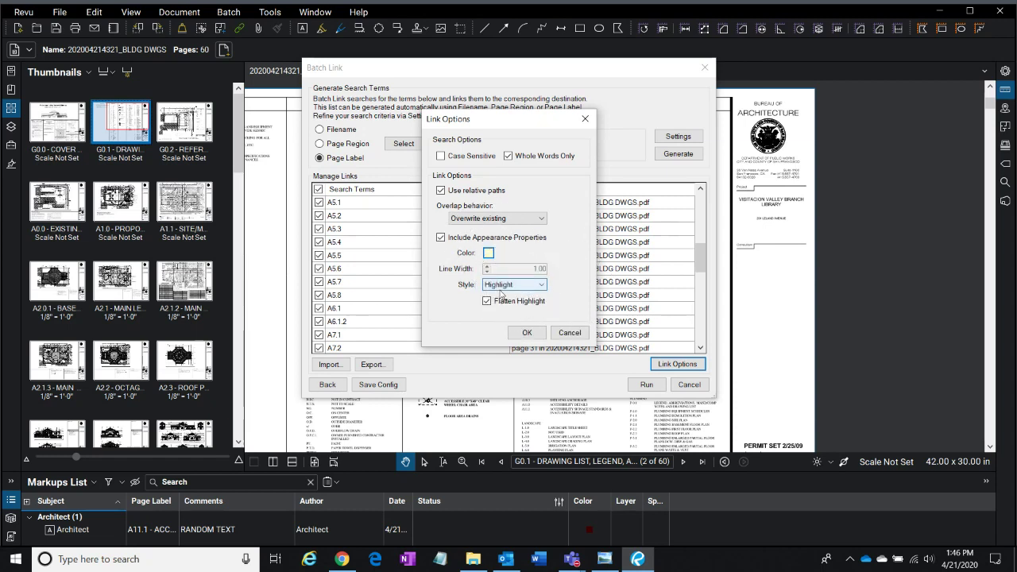
left_click(527, 333)
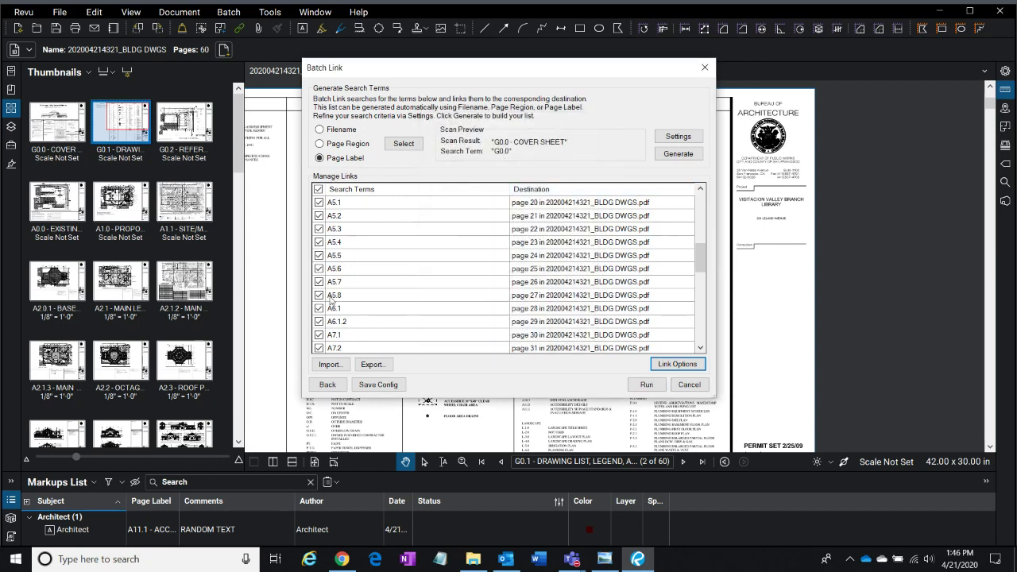
- Run the batch link for all listed sheet numbers and close its summary once the hyperlinks are created
left_click_drag(701, 259, 717, 205)
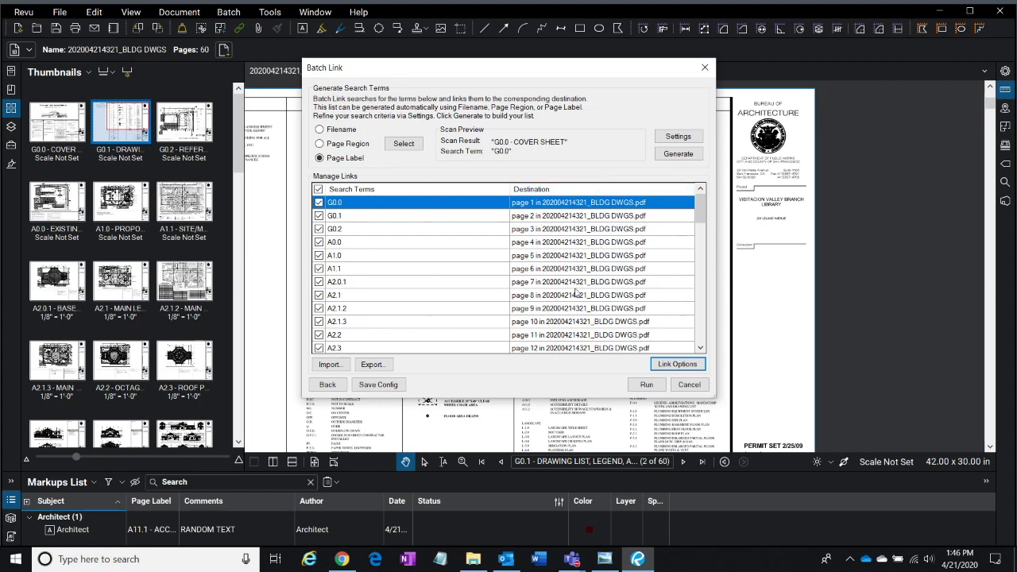
left_click(646, 384)
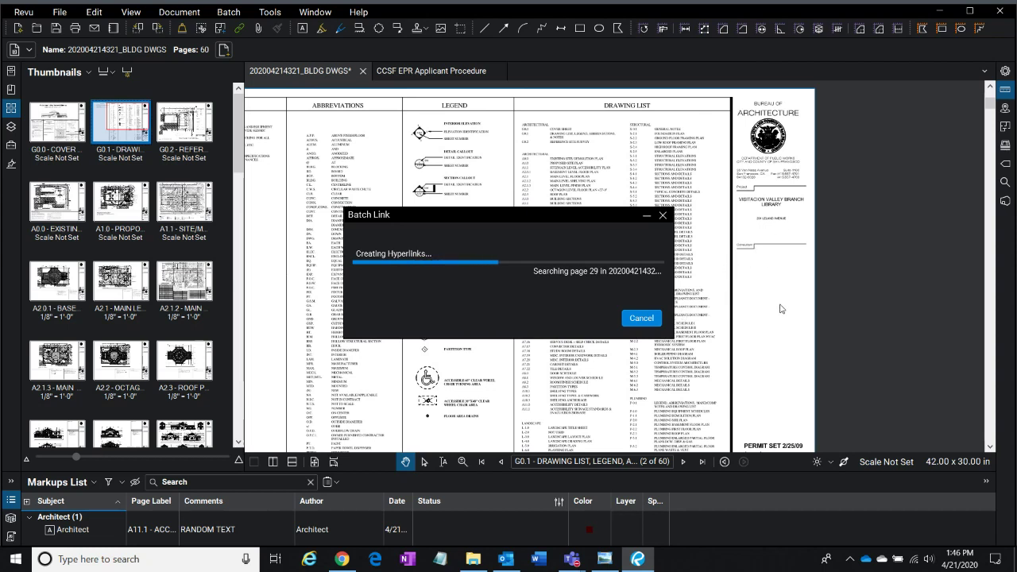
left_click(638, 105)
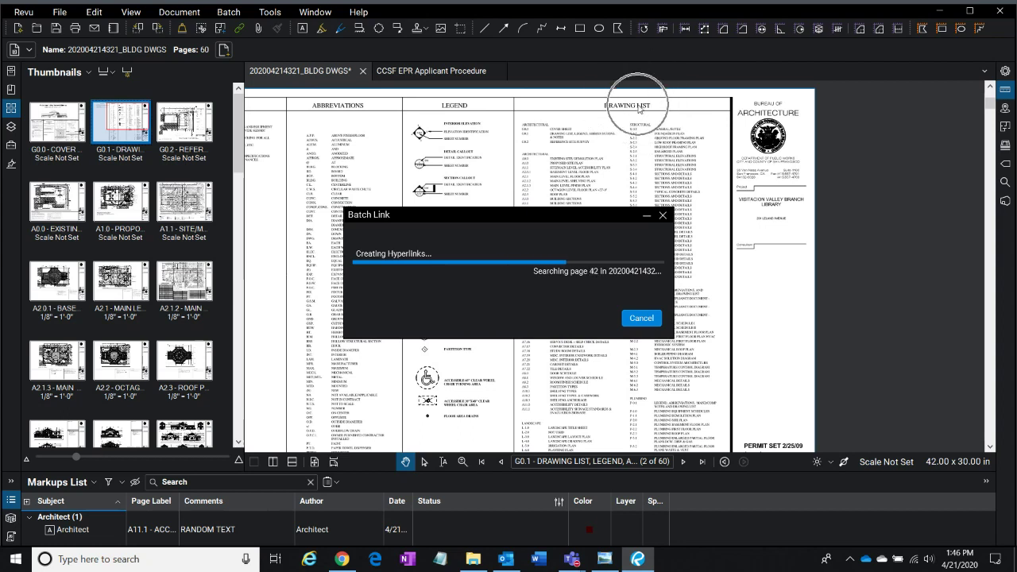
left_click(528, 158)
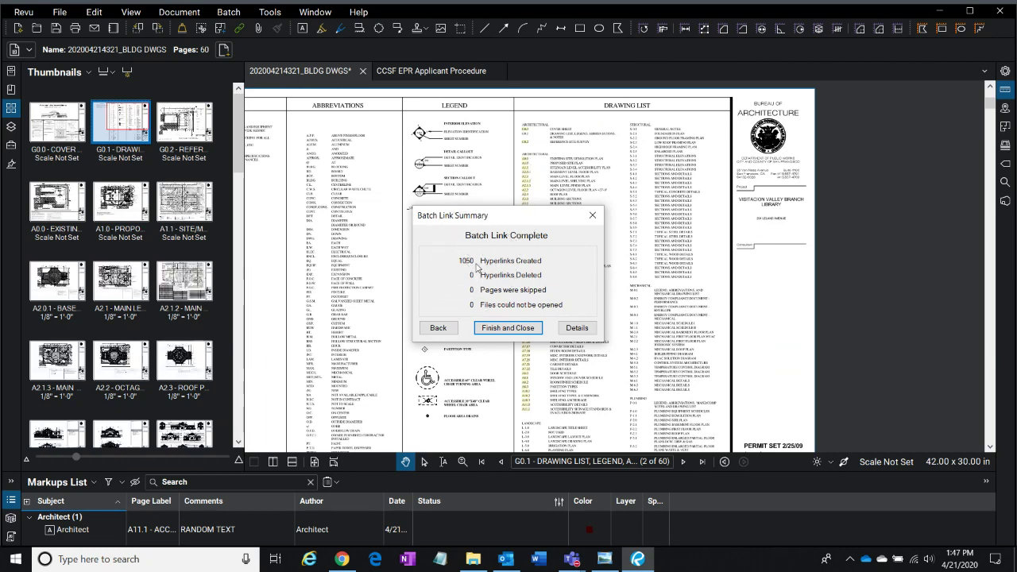
key("ctrl")
left_click(515, 329)
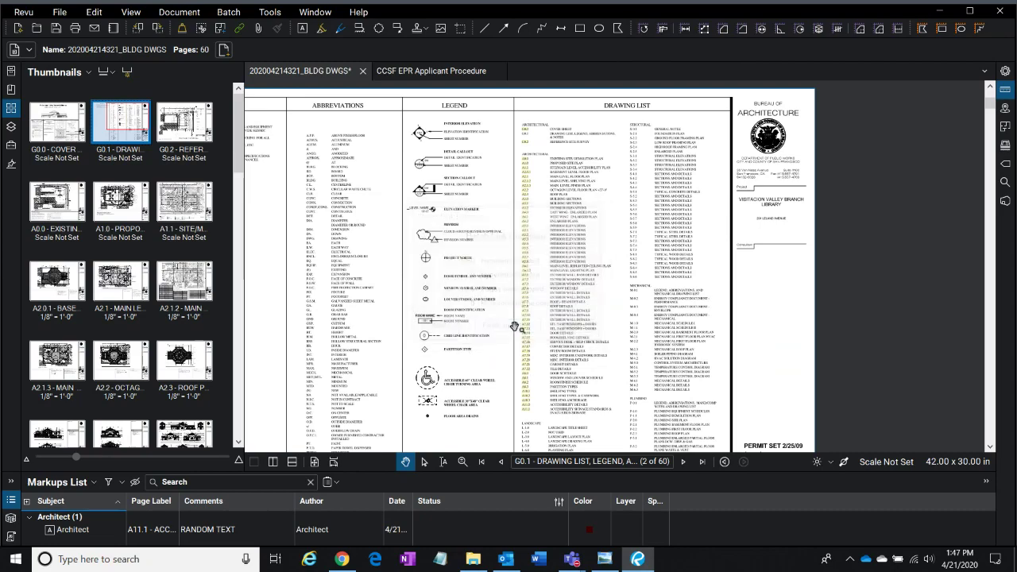
- Follow the A2.3 hyperlink in the G0.1 drawing list to open the roof plan
scroll(541, 197, "up", 1)
scroll(540, 196, "up", 4)
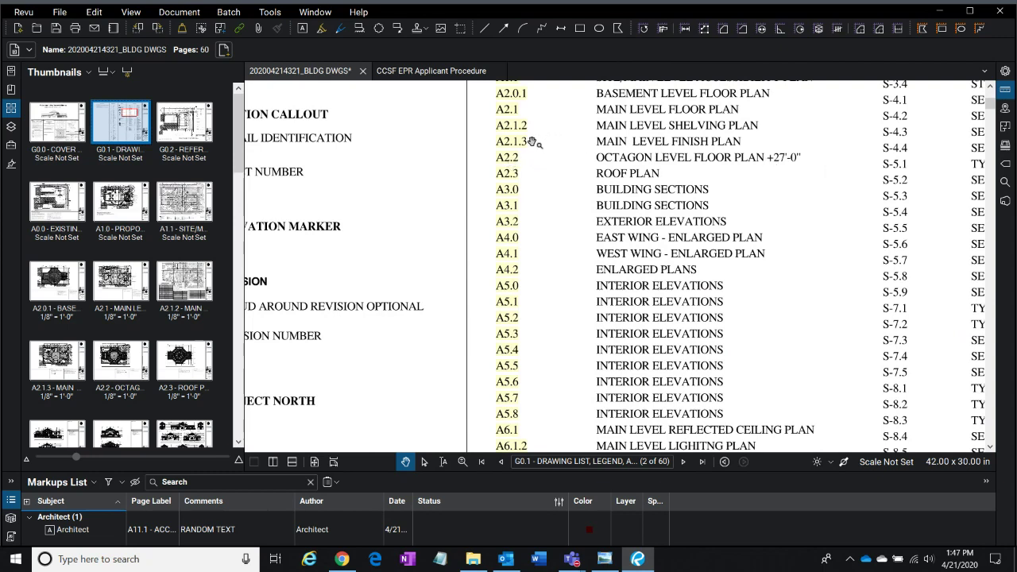
left_click(507, 177)
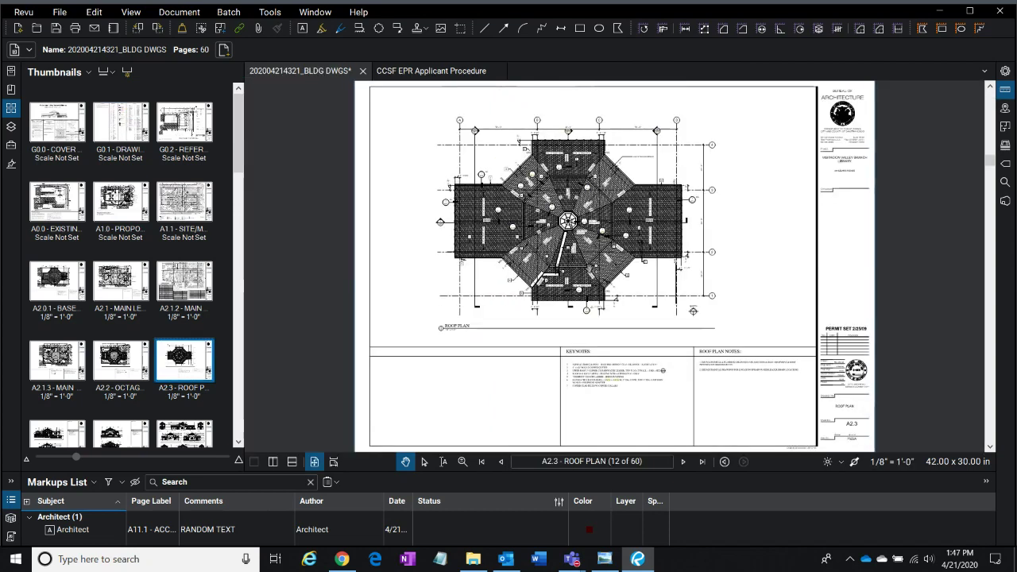
- Follow the A7.11 detail callout link beside the skylight on the roof plan
scroll(627, 225, "up", 3)
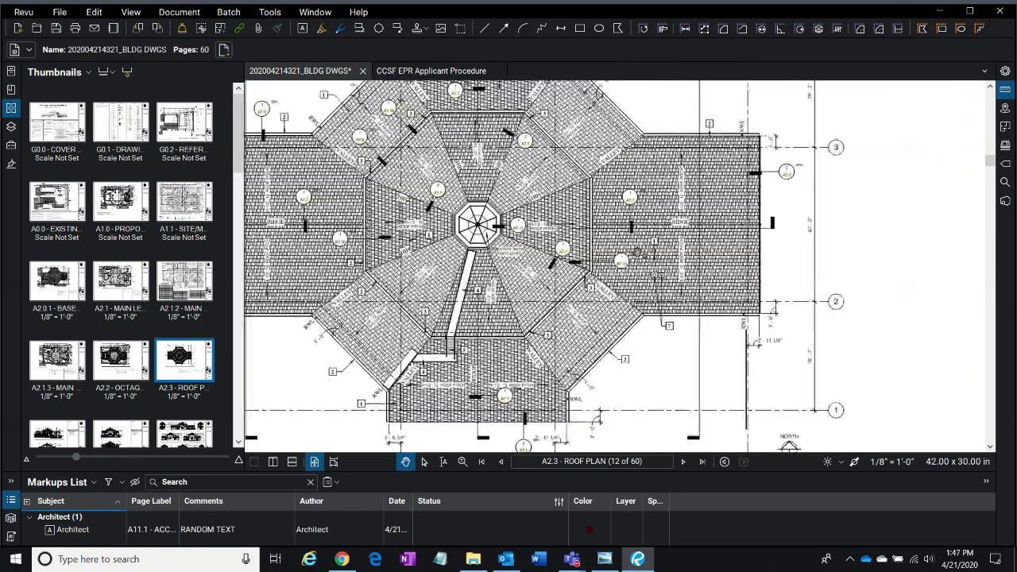
scroll(636, 252, "up", 2)
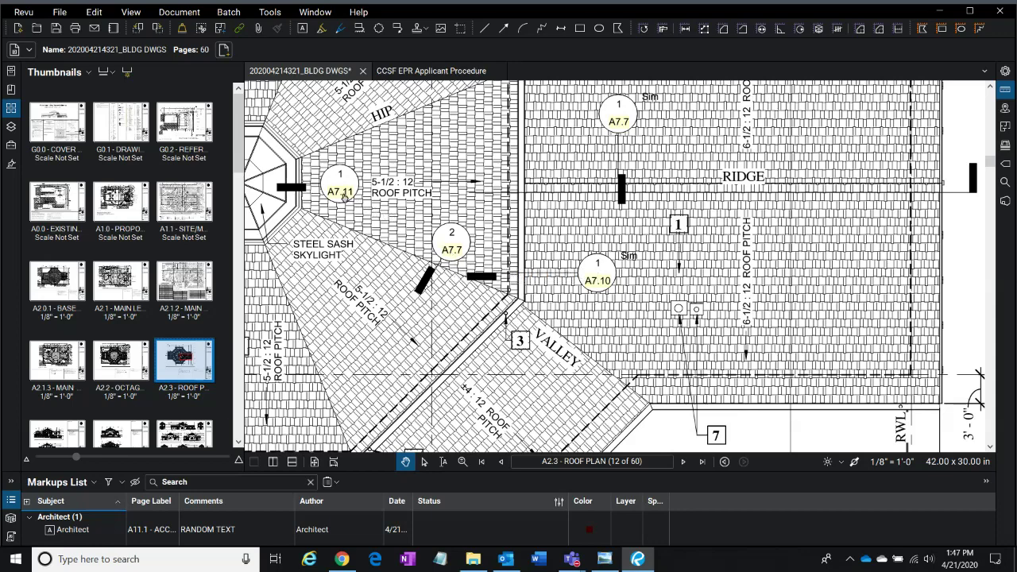
left_click(343, 194)
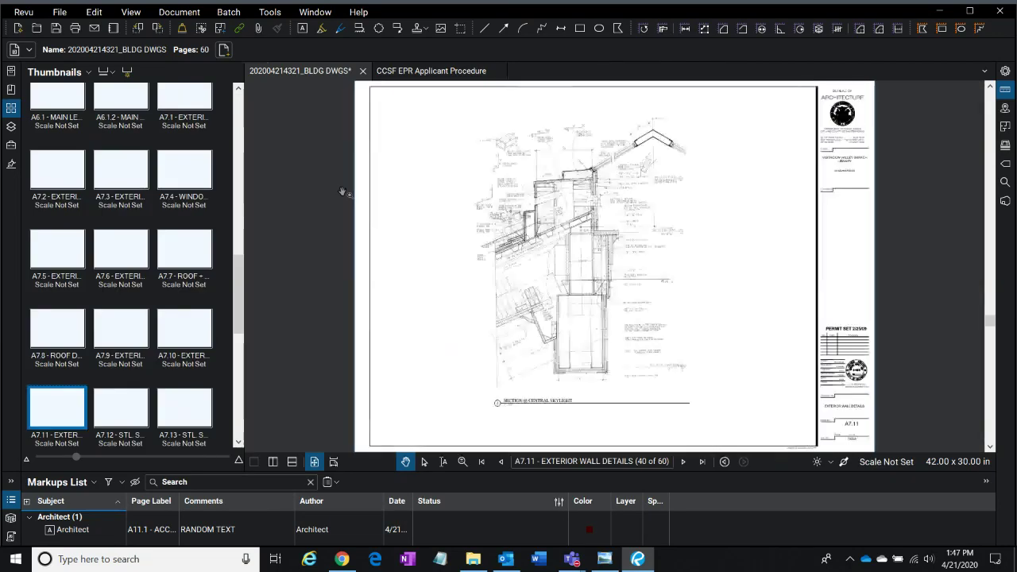
- Examine the central skylight section on A7.11 up close, and step back toward the previous view
scroll(567, 235, "up", 3)
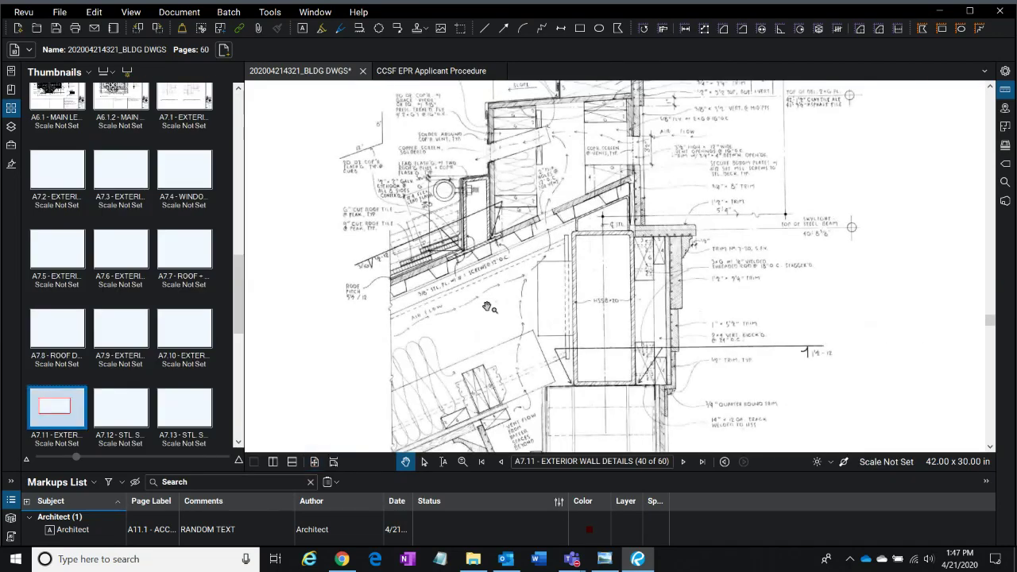
scroll(616, 260, "down", 2)
scroll(616, 259, "down", 1)
scroll(727, 347, "down", 1)
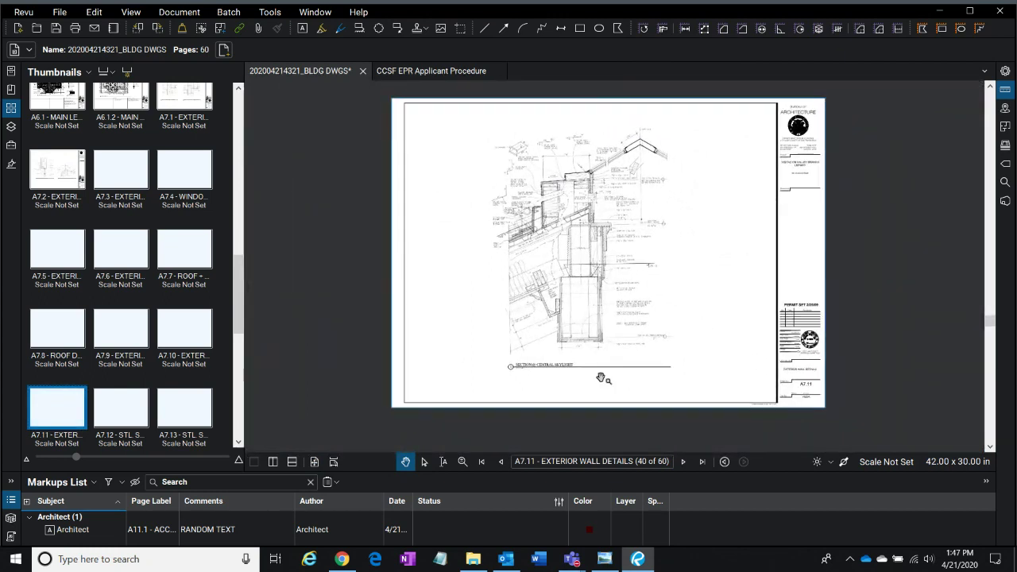
left_click(725, 462)
left_click(725, 462)
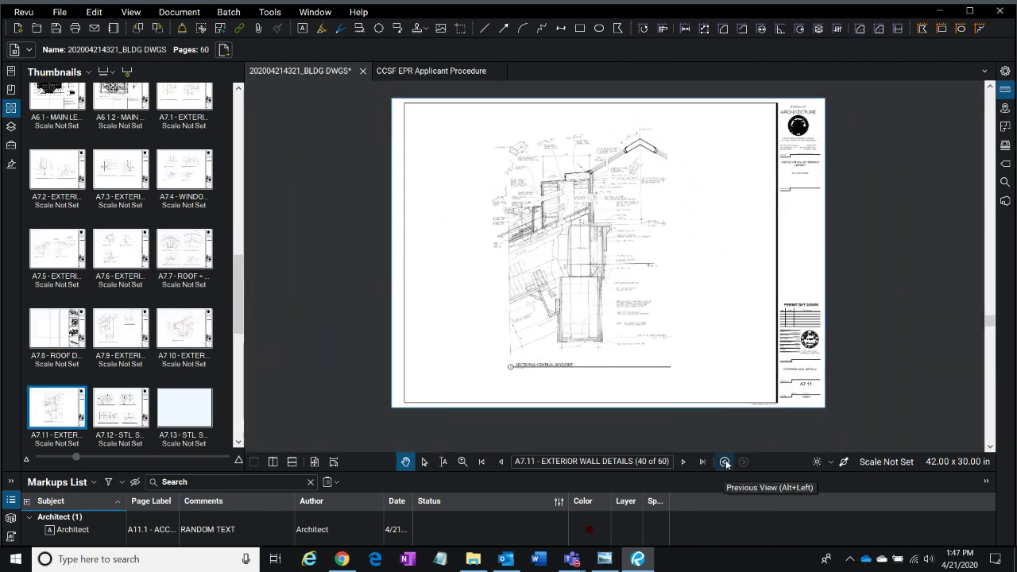
left_click(725, 463)
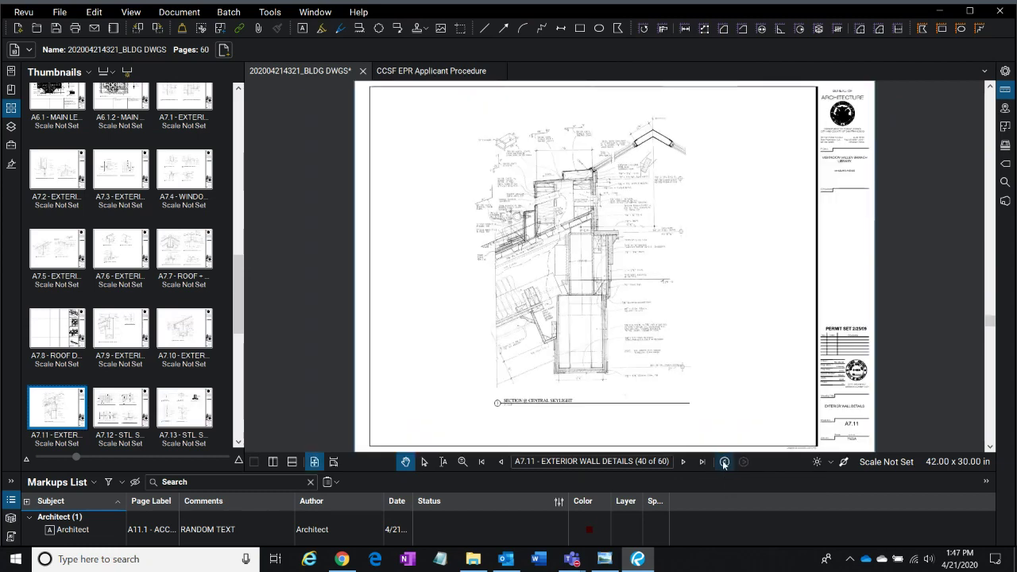
- Go to the G0.1 drawing list sheet through its bookmark and inspect the highlighted sheet number links
left_click(11, 89)
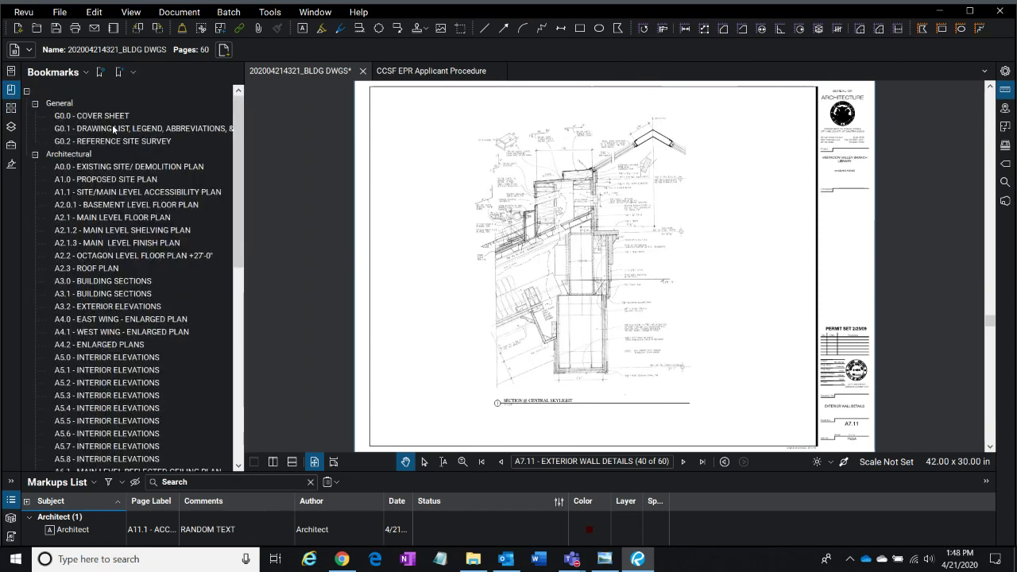
left_click(103, 115)
key("Down")
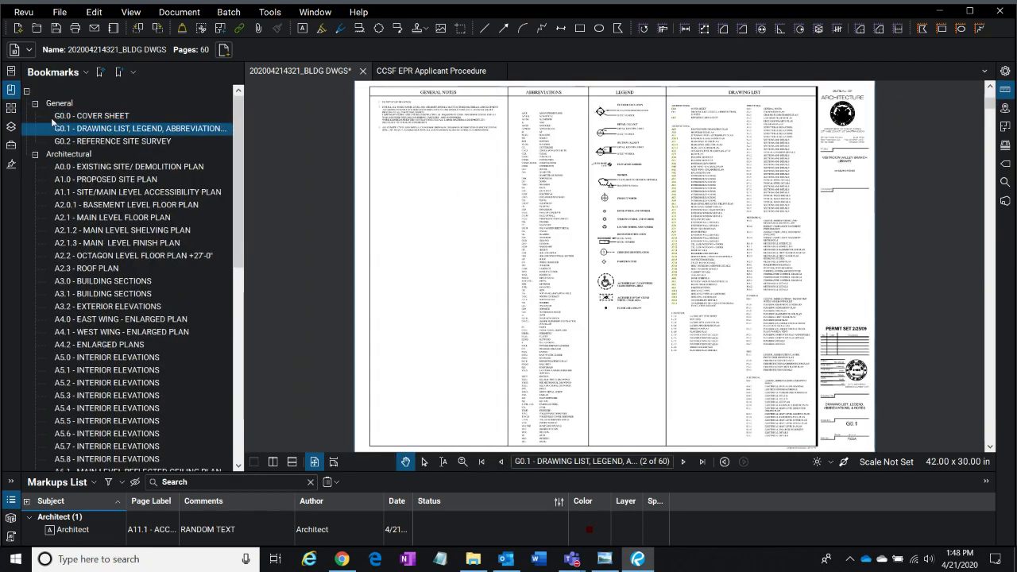
scroll(688, 241, "up", 3)
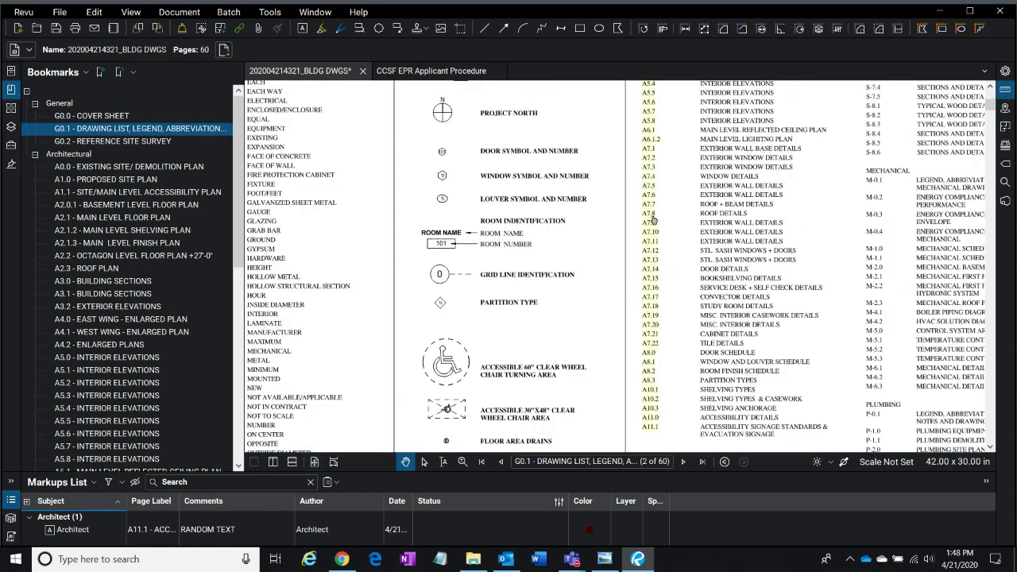
- Add a bookmark named Sheet Index before the G0.1 bookmark in the General group
right_click(134, 132)
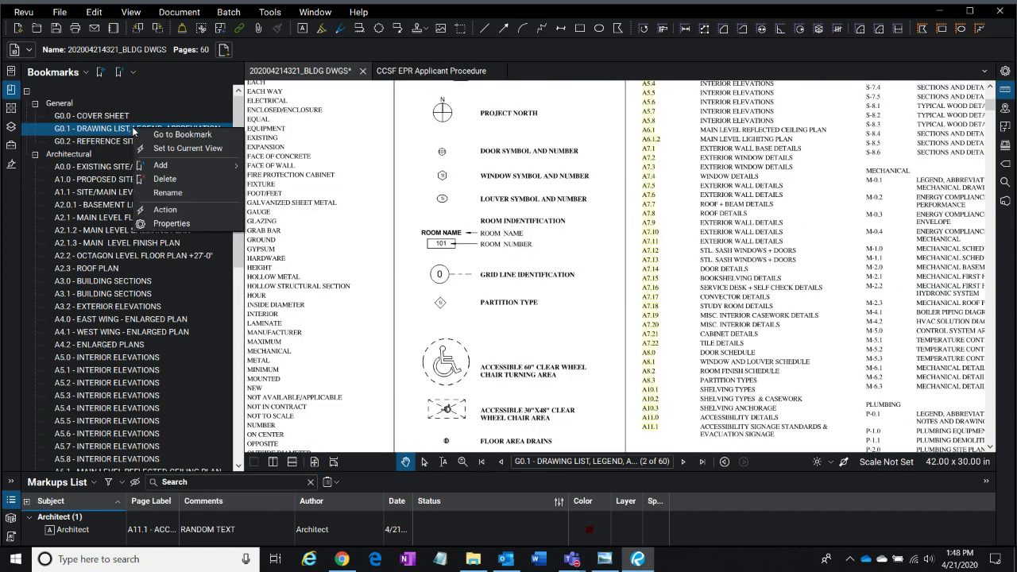
mouse_move(181, 169)
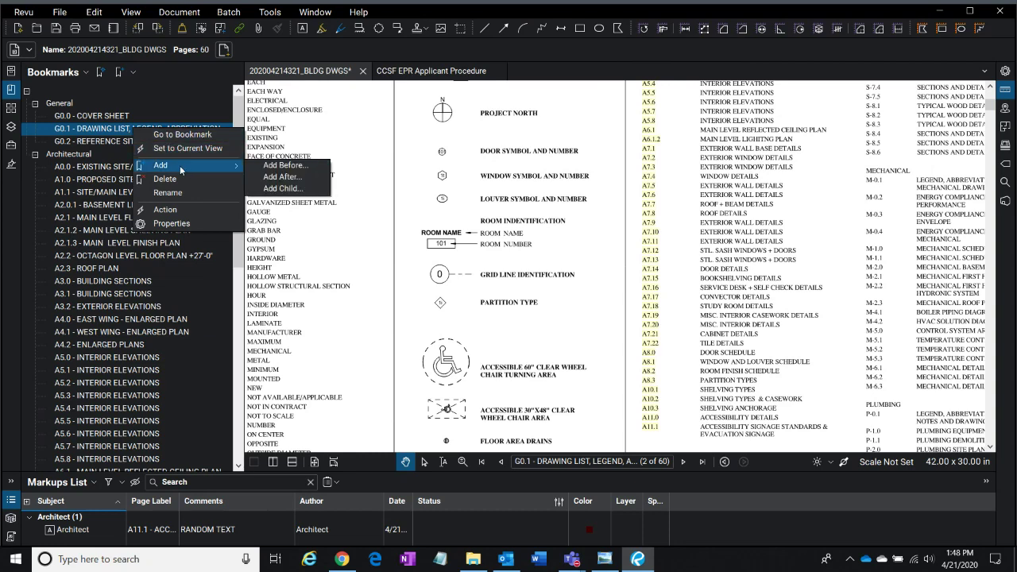
left_click(298, 168)
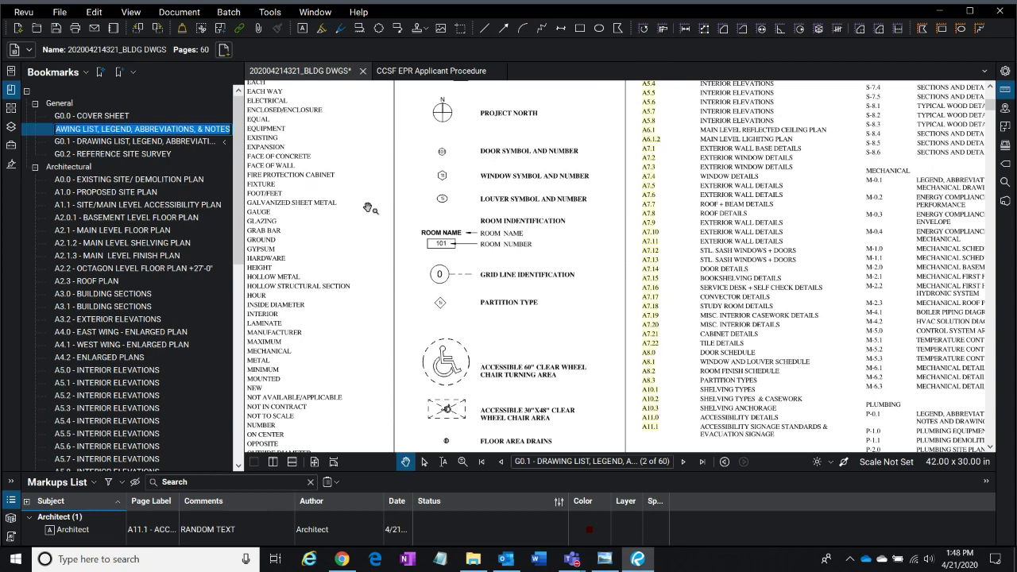
type("Sheet Index")
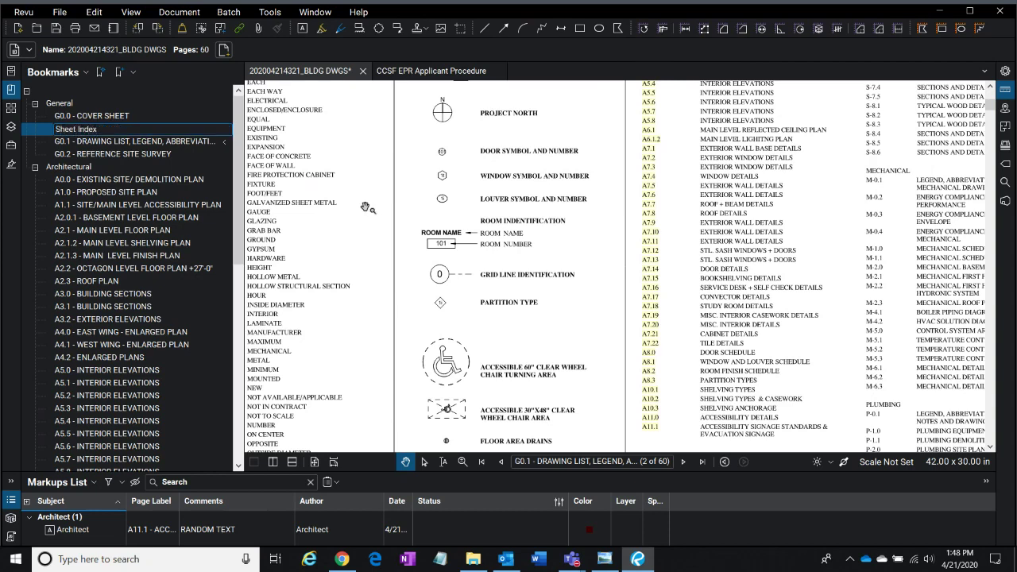
left_click(152, 179)
- Move the Sheet Index bookmark to the top of the General group, and delete it
left_click_drag(105, 132, 57, 110)
left_click(63, 102)
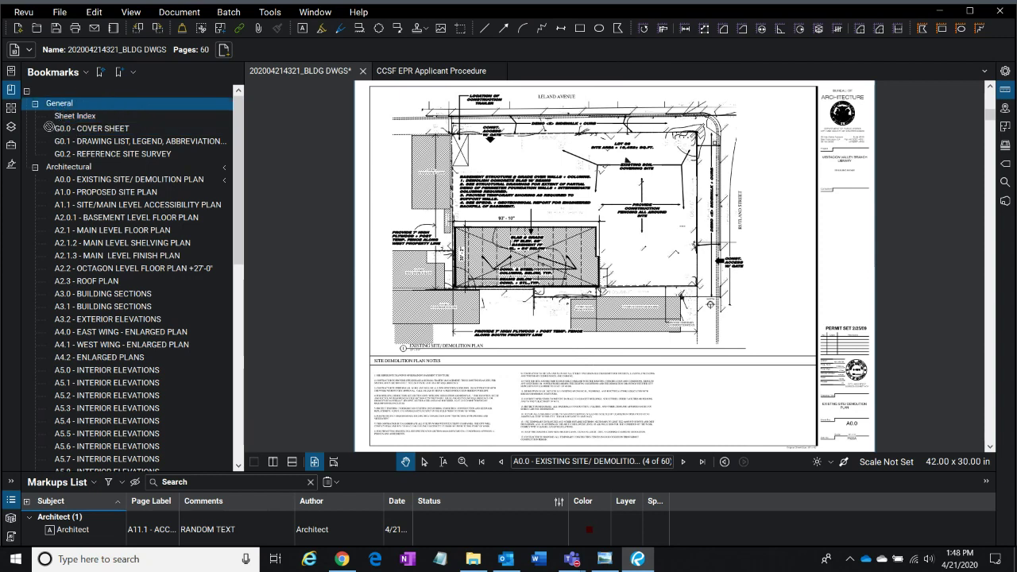
left_click_drag(69, 118, 100, 115)
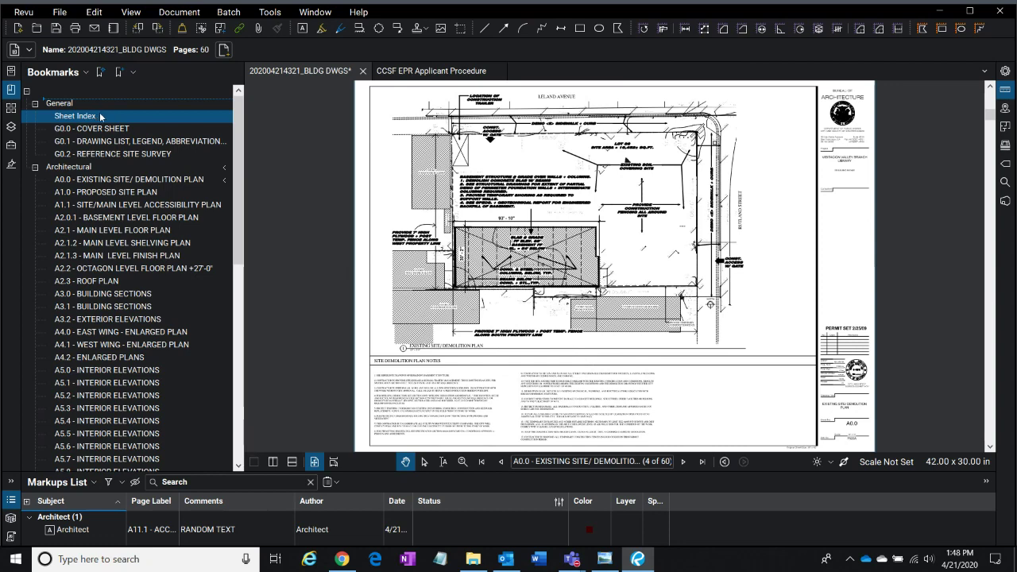
right_click(101, 118)
left_click(133, 166)
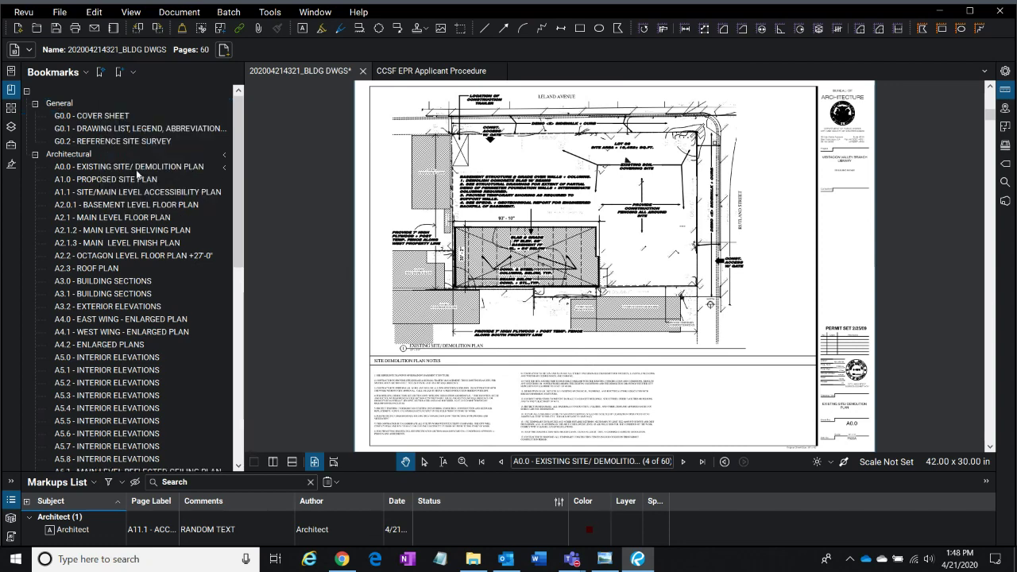
- Return to the drawing list on G0.1 and enlarge the Markups List to inspect the remaining markup entries
left_click(96, 129)
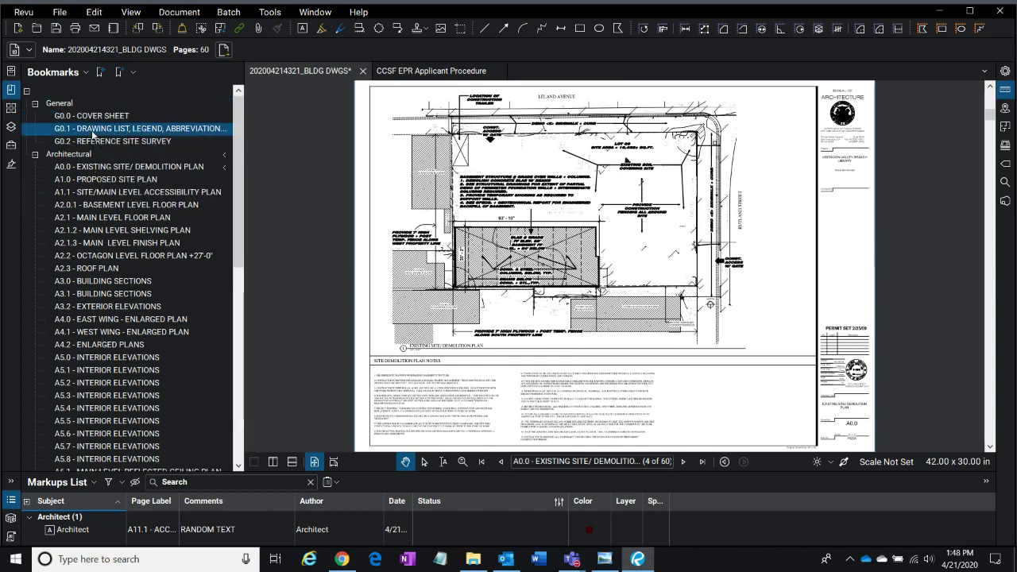
scroll(687, 190, "up", 3)
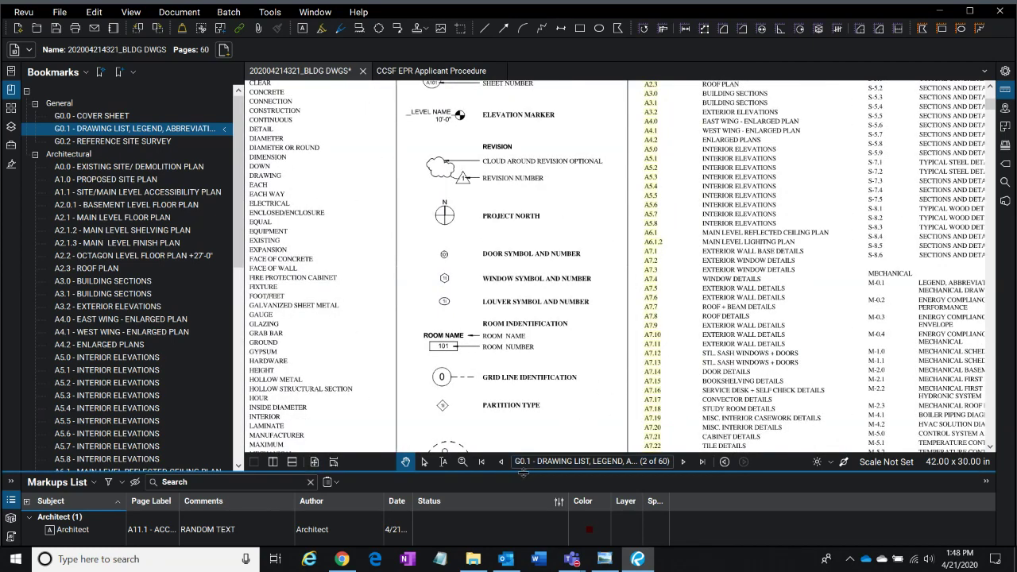
left_click_drag(523, 472, 537, 410)
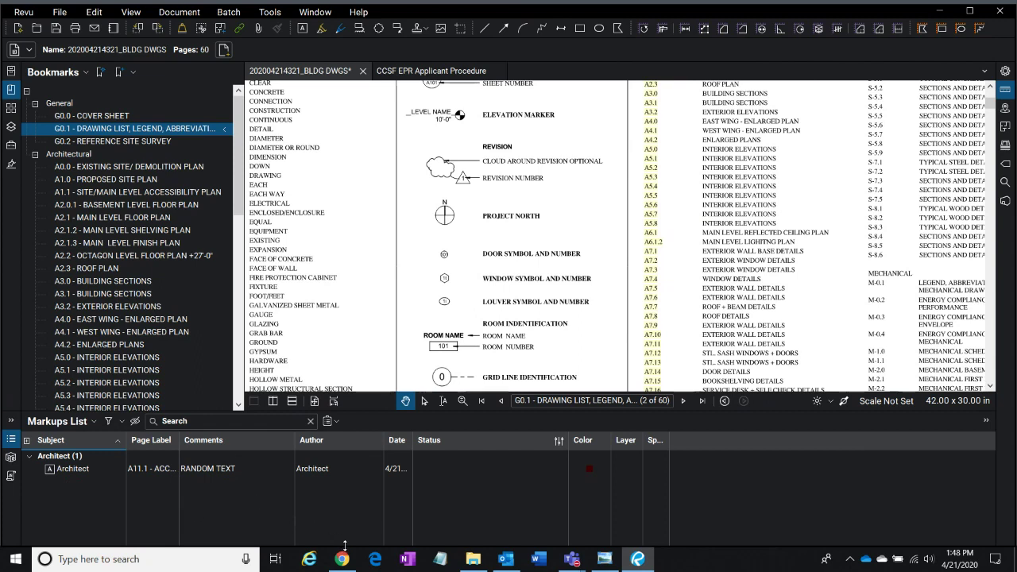
- Flatten all markups on all pages of the drawing set, without allowing markup recovery
left_click(189, 12)
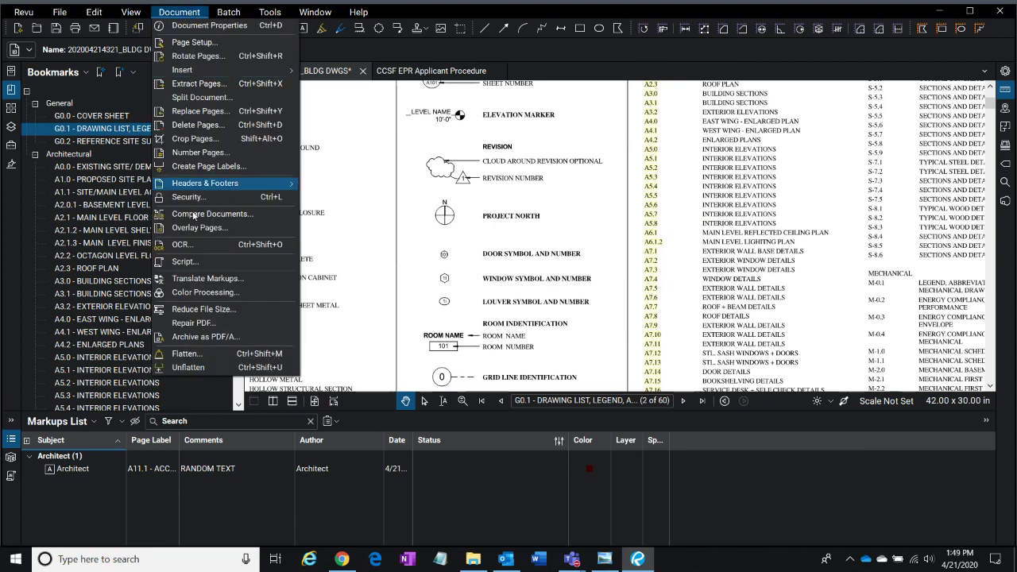
left_click(208, 355)
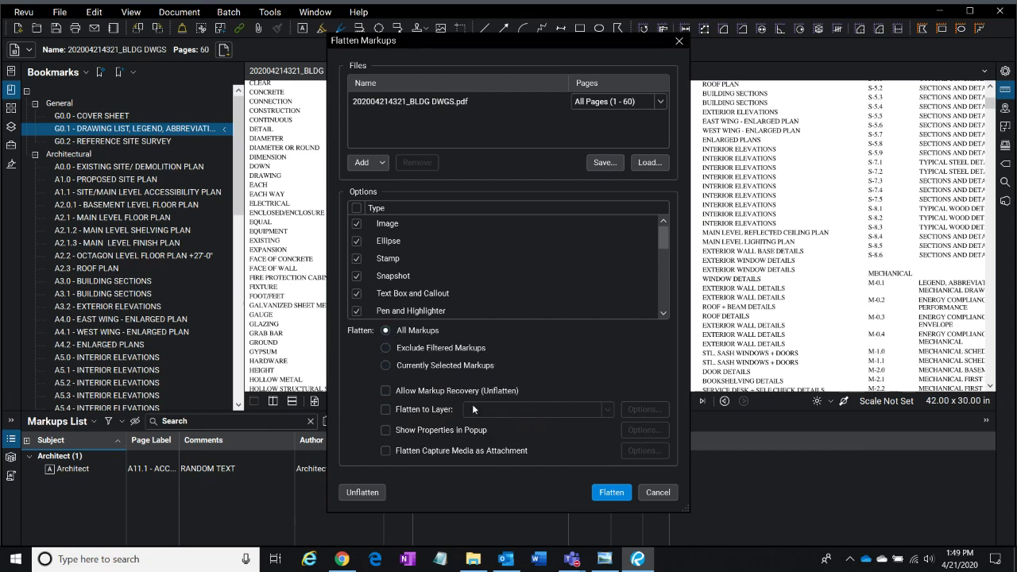
left_click(611, 493)
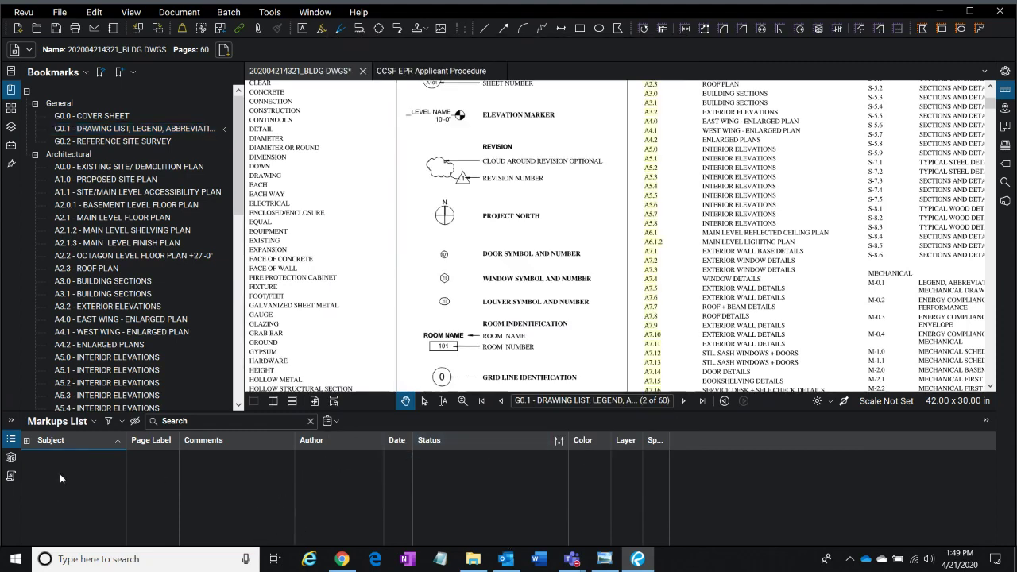
left_click(100, 462)
- Show the G0.0 cover sheet as a whole, resizing the Markups List to make room for it
left_click(483, 401)
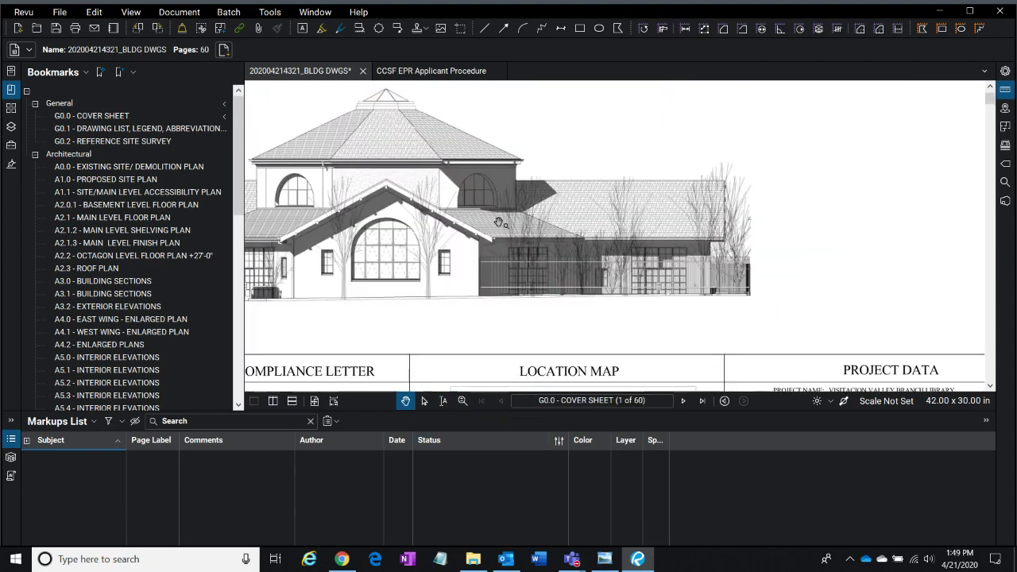
scroll(484, 276, "up", 4)
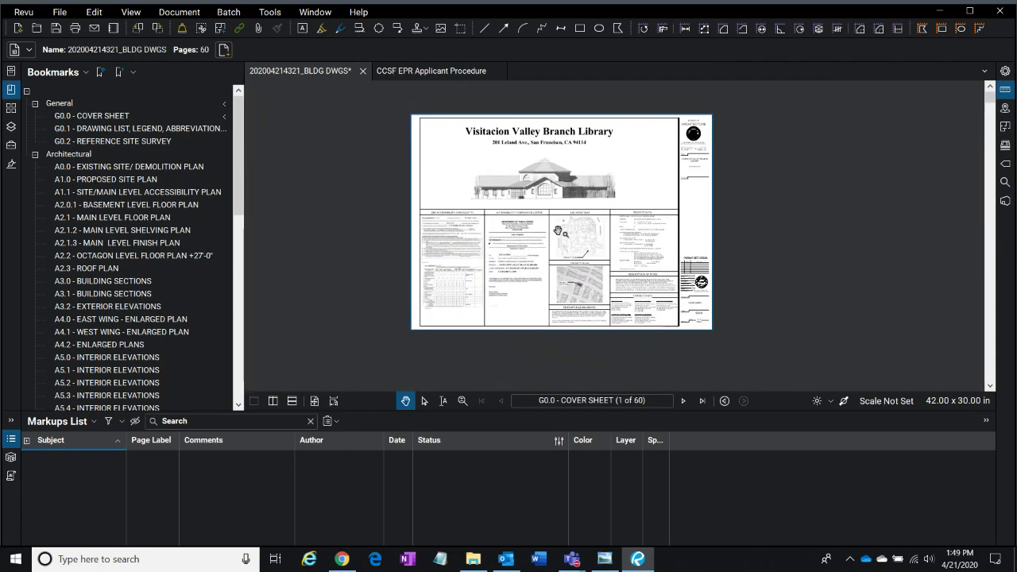
scroll(570, 204, "up", 1)
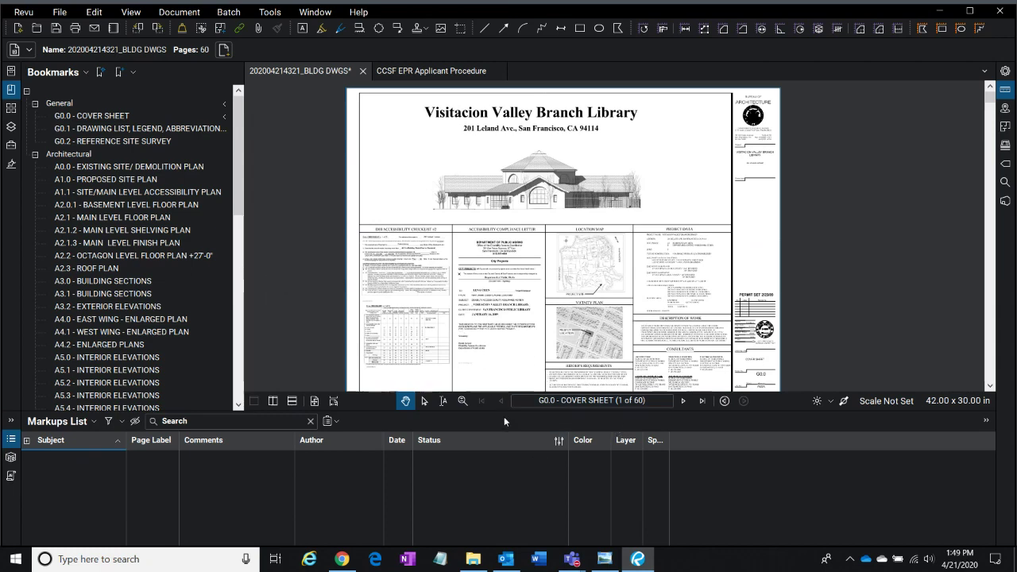
left_click_drag(497, 410, 498, 428)
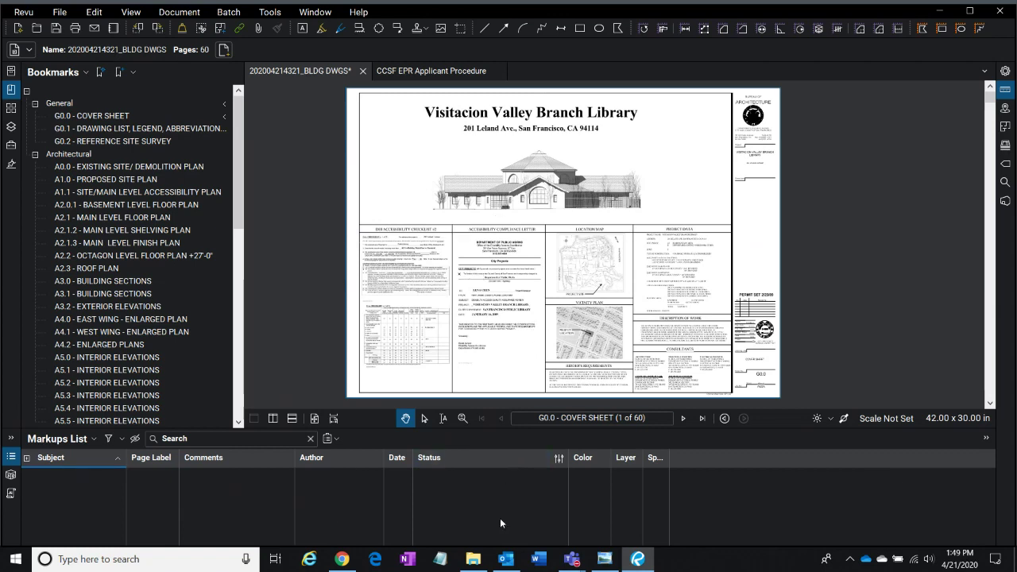
left_click_drag(506, 428, 506, 404)
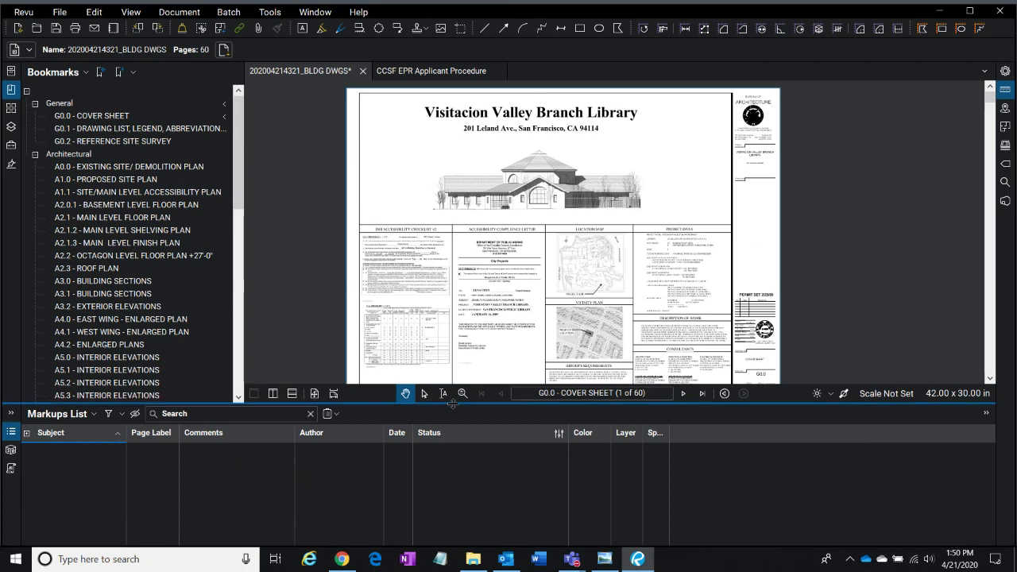
left_click_drag(445, 405, 445, 451)
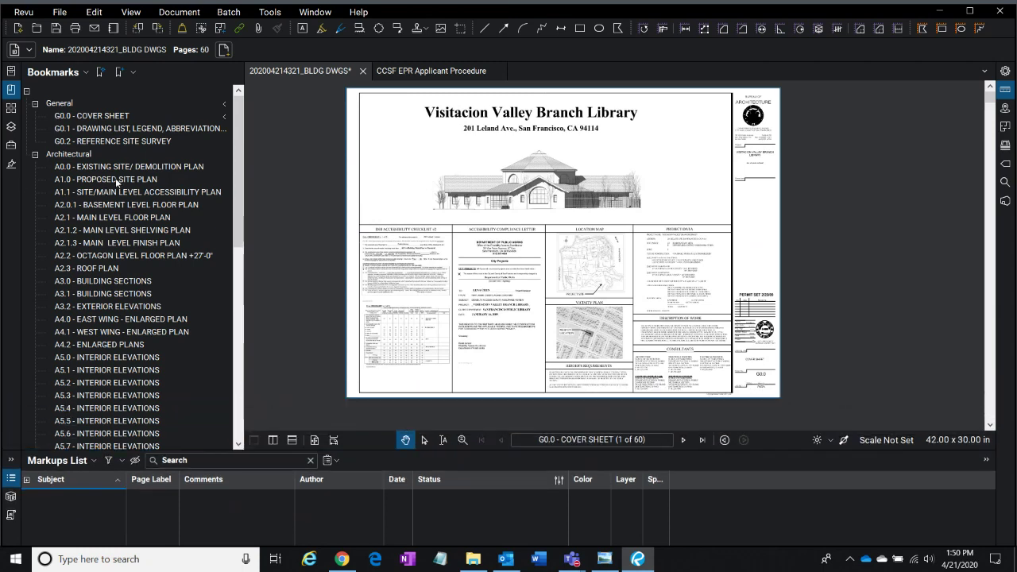
- Check the page labels and page scales on the sheet thumbnails, and open the A2.3 roof plan
left_click(11, 108)
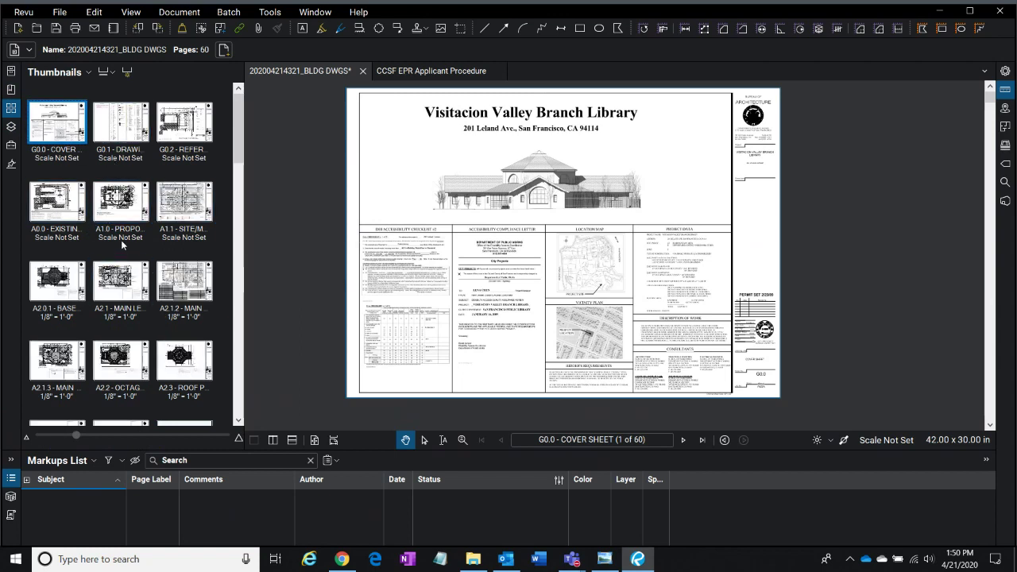
left_click(117, 319)
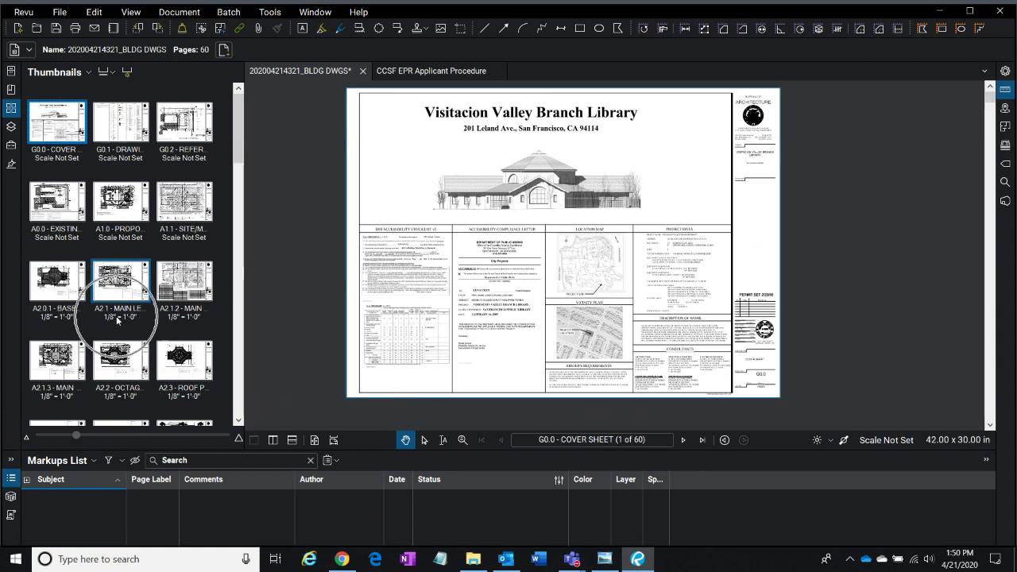
left_click(113, 72)
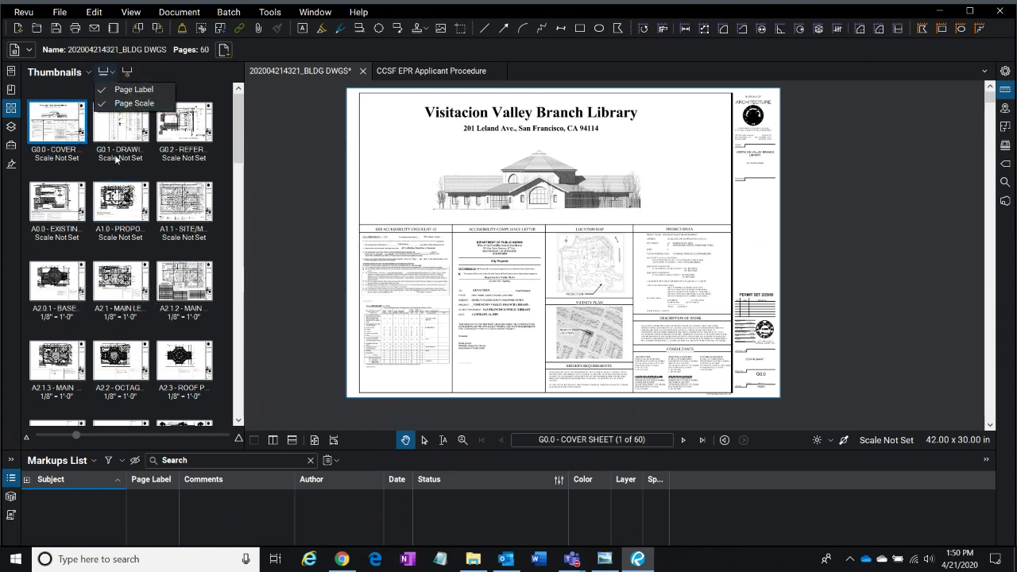
left_click(184, 360)
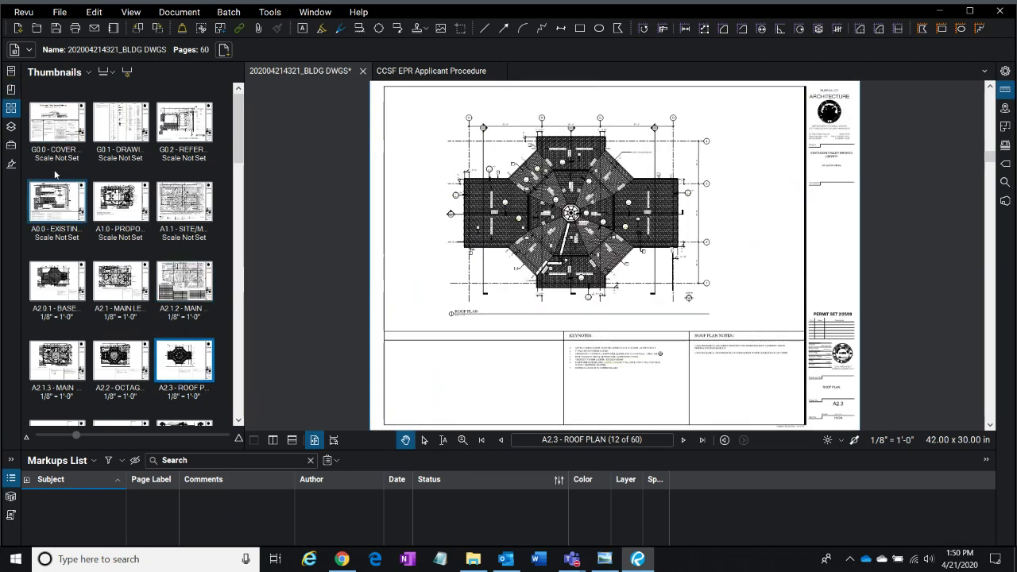
- Check the document's layers, bookmarks and the roof plan's page scale in the measurement settings
left_click(11, 128)
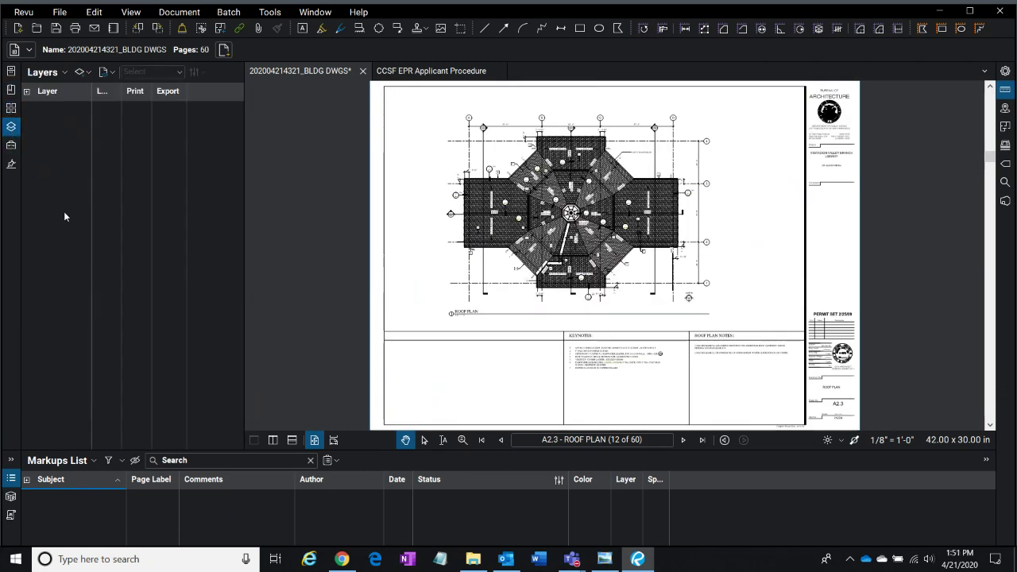
left_click(11, 90)
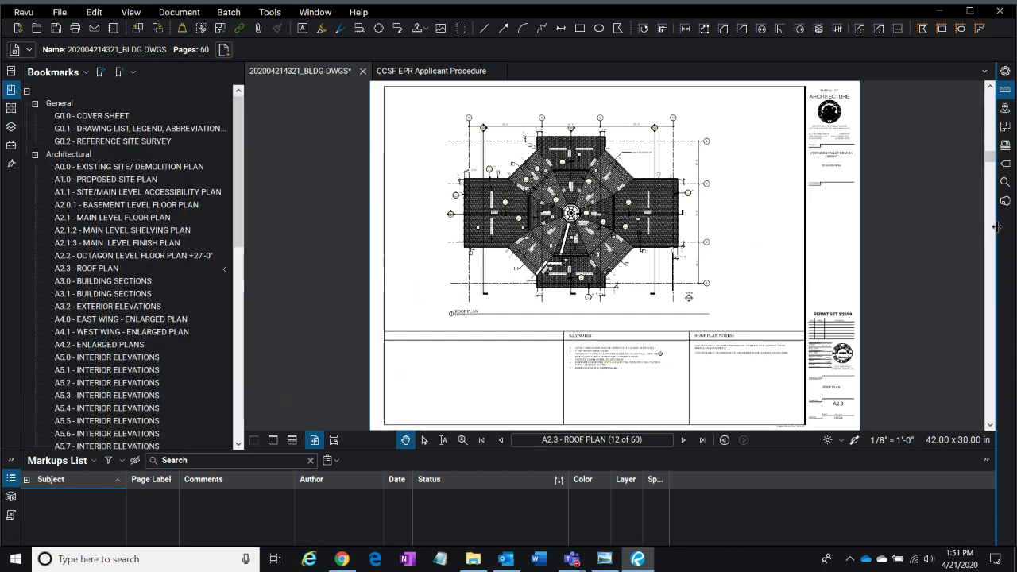
left_click_drag(996, 227, 835, 231)
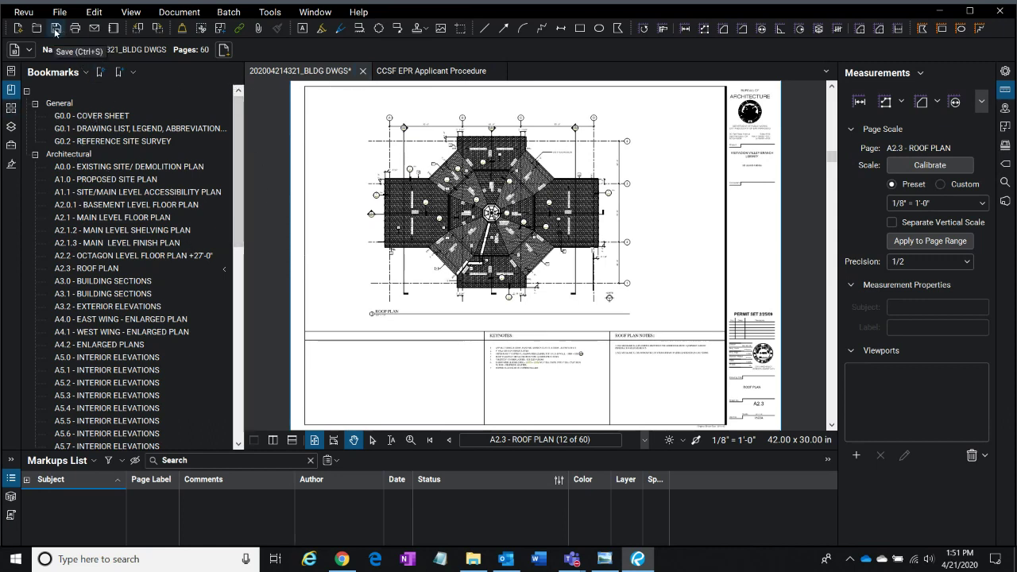
left_click(363, 72)
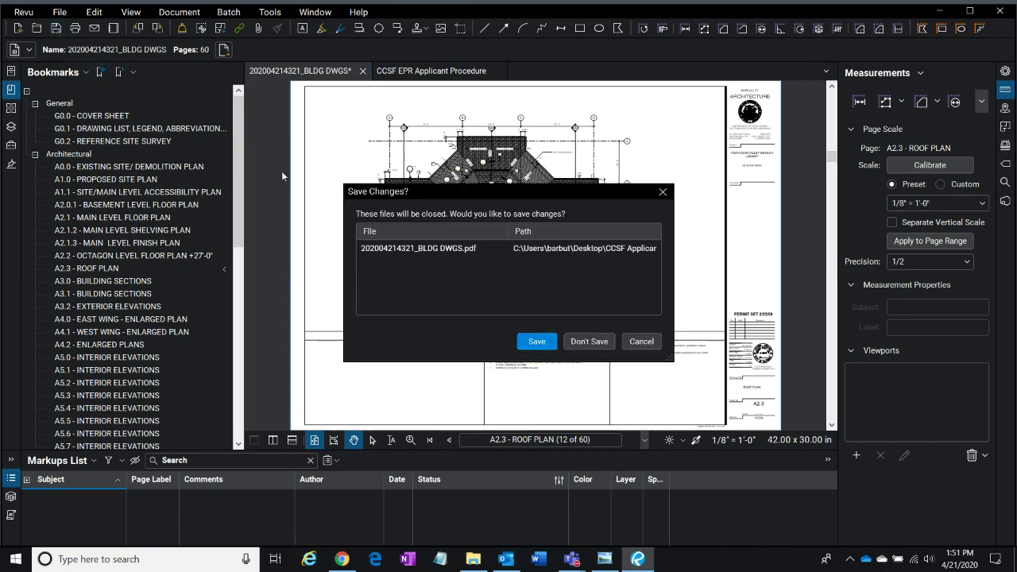
left_click(588, 341)
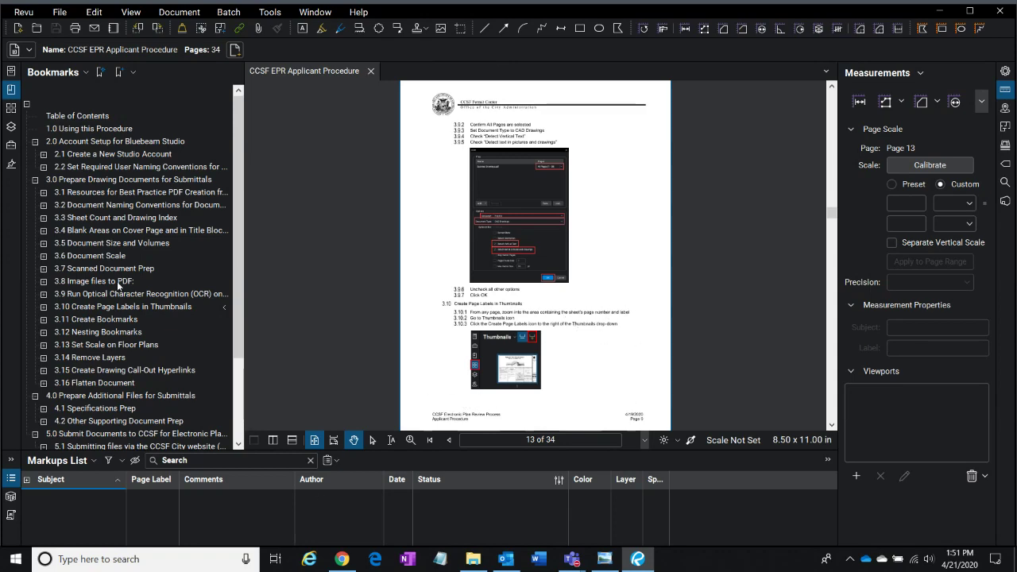
- Open section 5.0 of the CCSF EPR Applicant Procedure and read how to submit files through the city website
left_click_drag(242, 188, 234, 269)
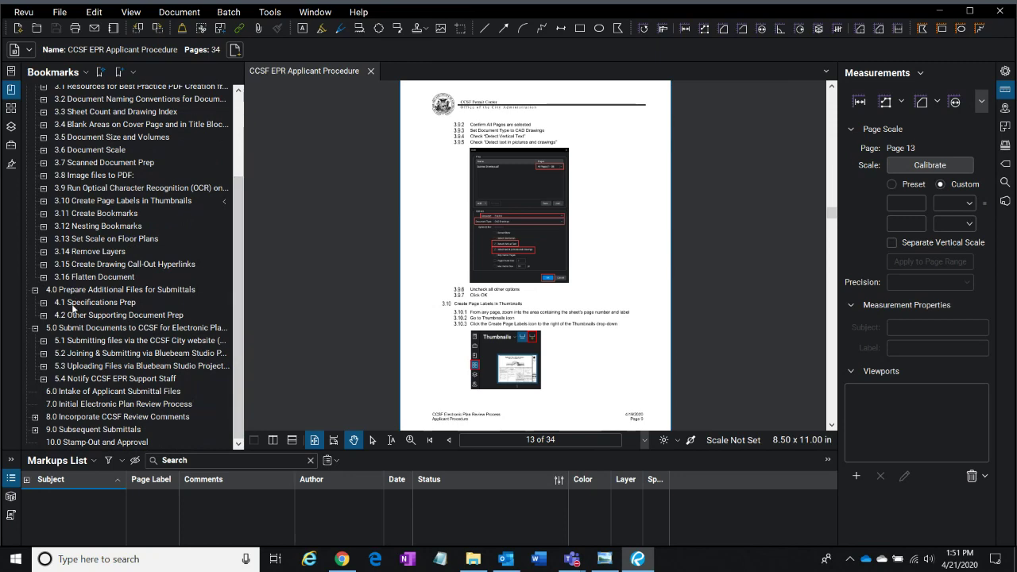
left_click(70, 331)
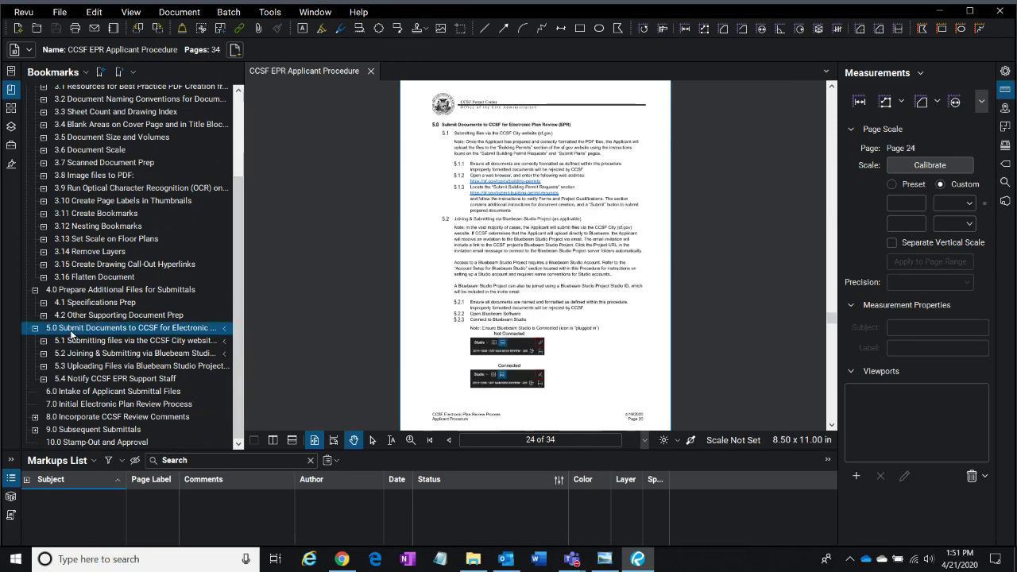
scroll(516, 194, "up", 3)
scroll(524, 182, "down", 3)
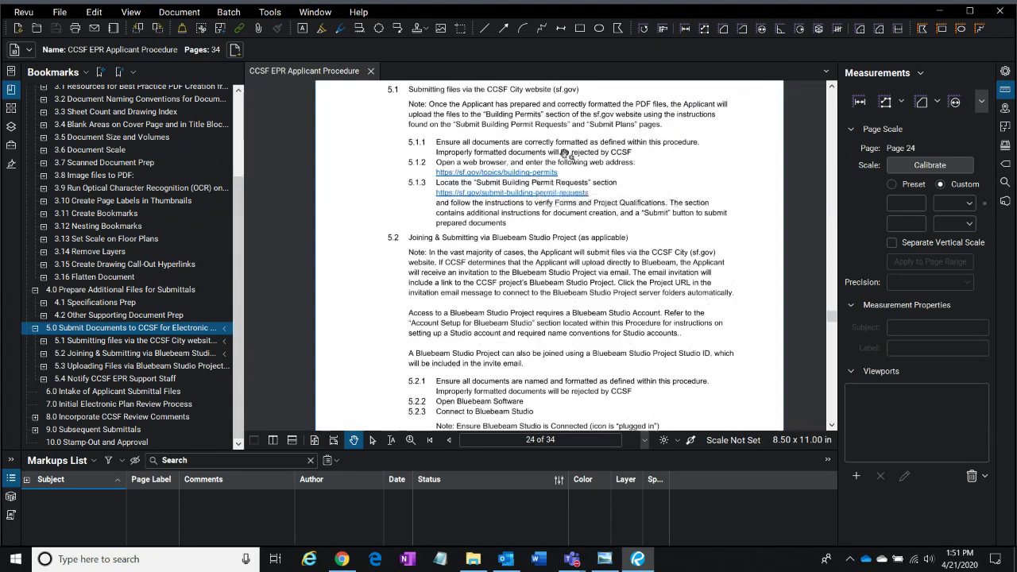
- Switch to Chrome, go back to the "Submit building permit requests" page and review which projects qualify for online submission
left_click(344, 559)
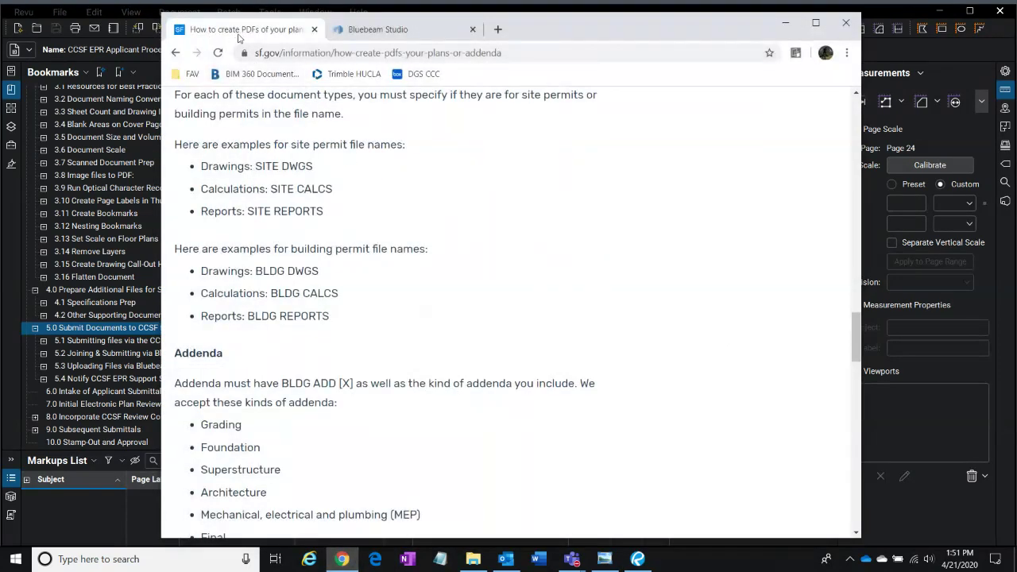
left_click(176, 52)
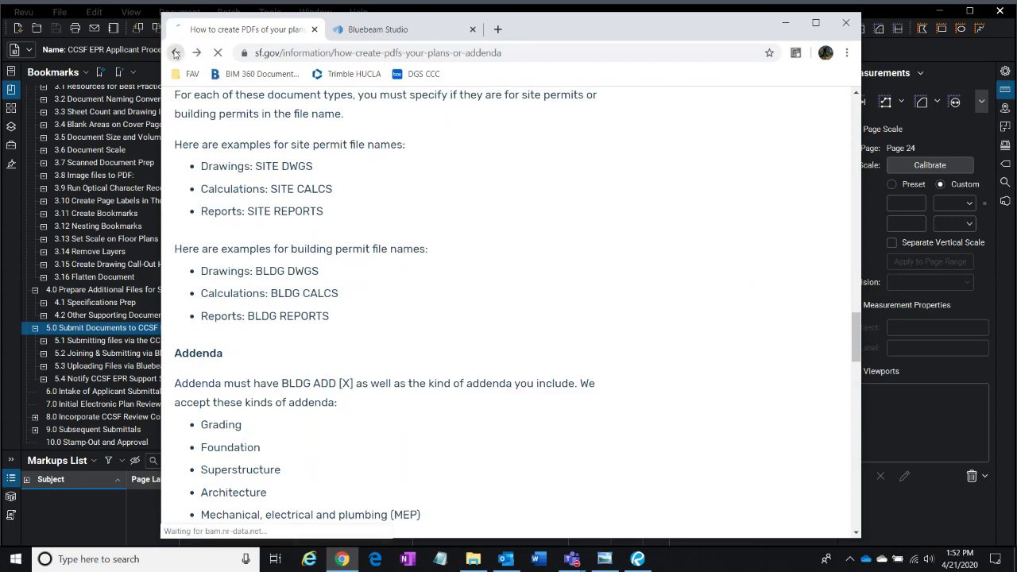
scroll(396, 343, "up", 15)
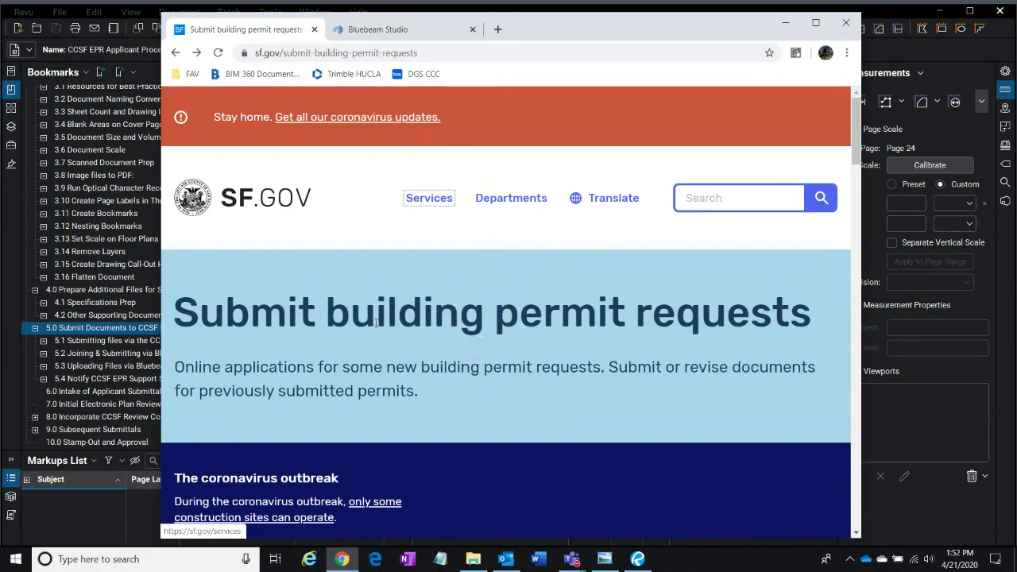
scroll(278, 347, "down", 6)
scroll(278, 347, "down", 3)
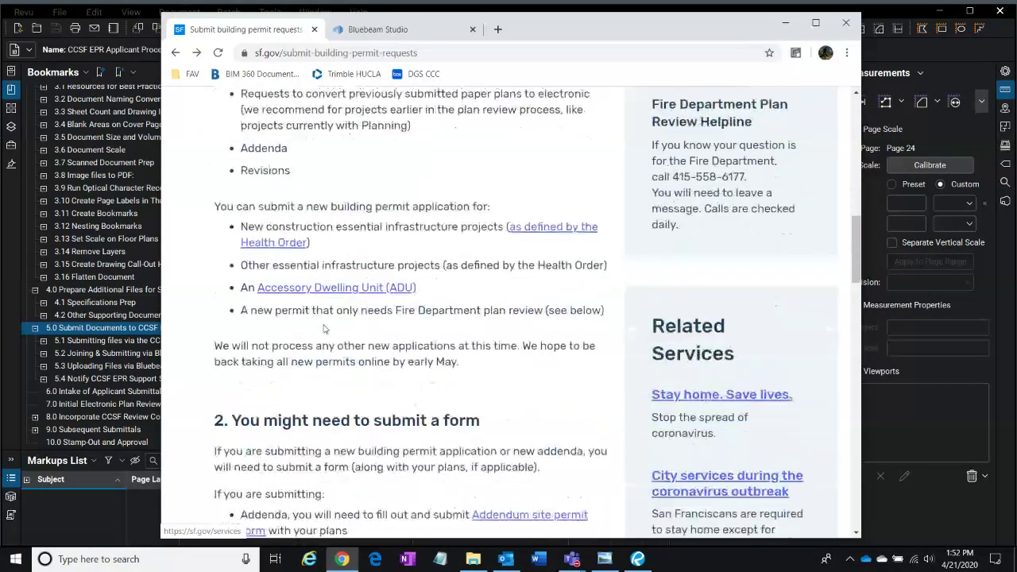
scroll(310, 355, "down", 2)
scroll(310, 355, "up", 2)
scroll(310, 355, "up", 3)
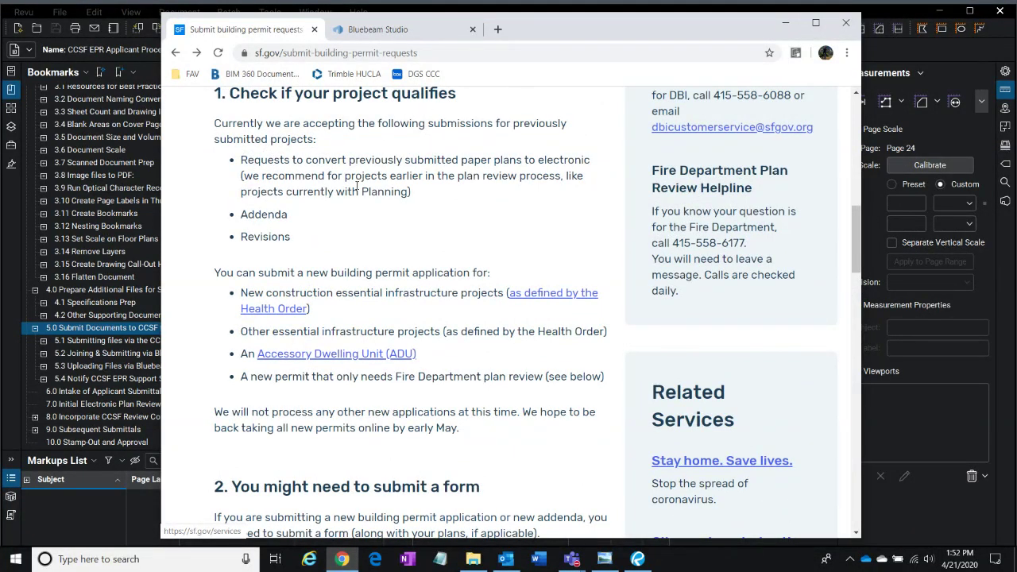
scroll(370, 329, "down", 2)
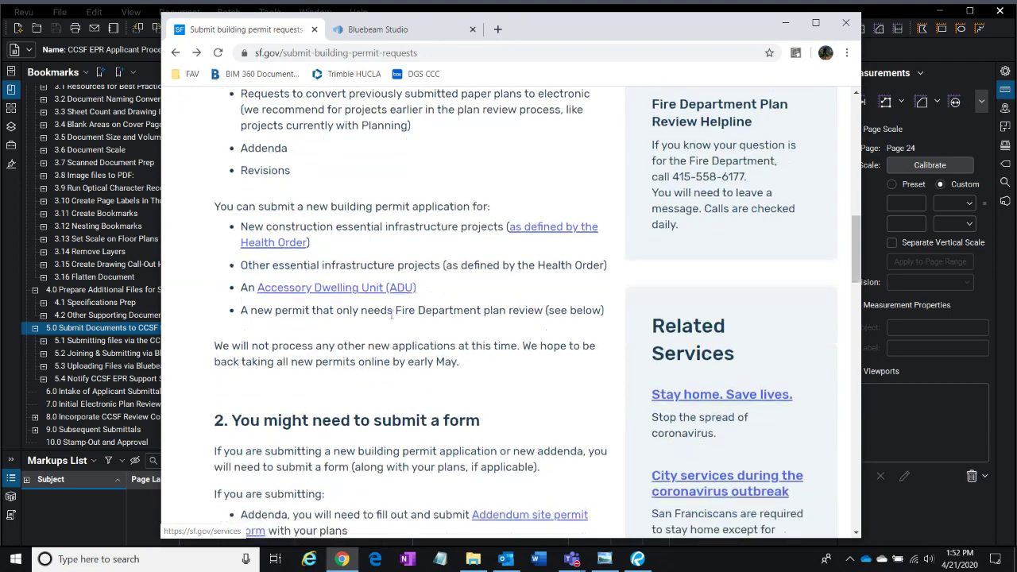
- Review the required forms, PDF creation rules and submission details on the permit page, and return to the procedure document in Revu
scroll(434, 343, "down", 6)
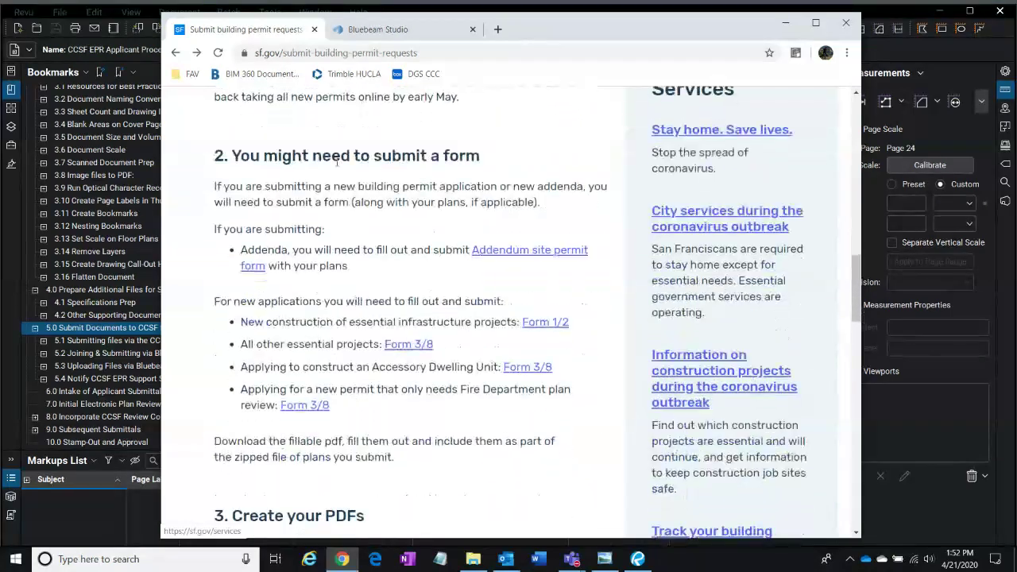
scroll(434, 300, "down", 2)
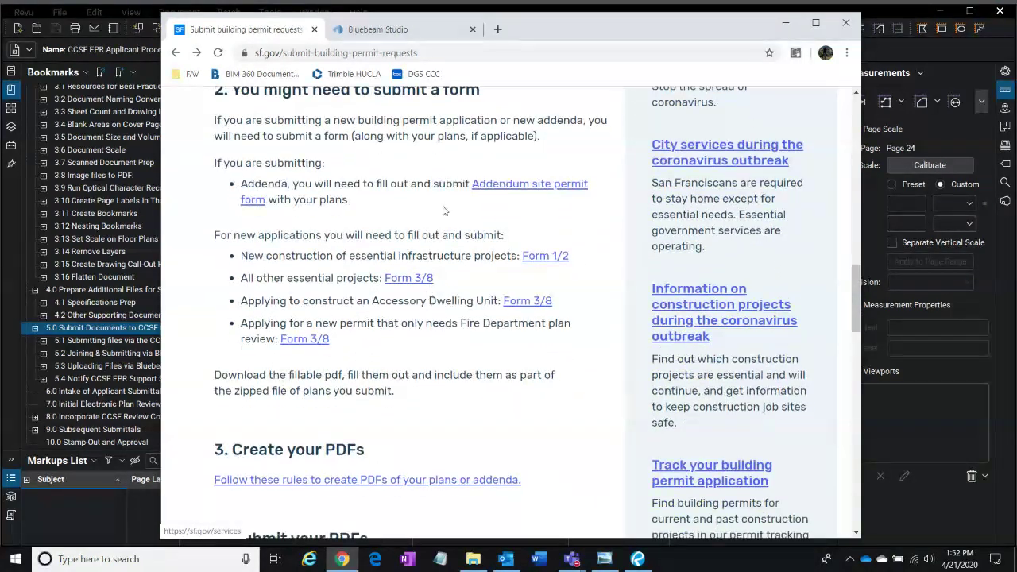
left_click(384, 341)
scroll(380, 353, "down", 3)
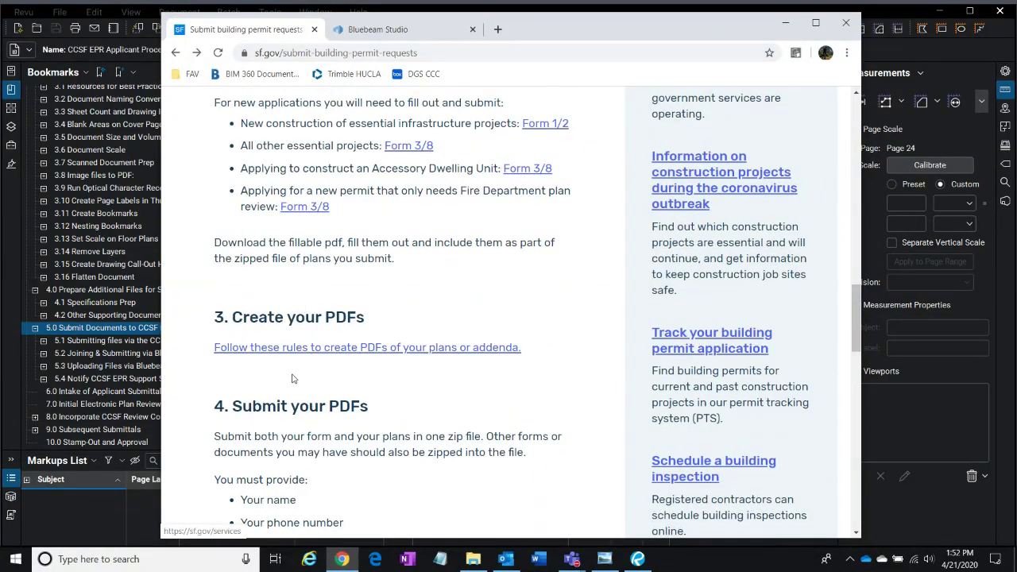
scroll(304, 372, "down", 3)
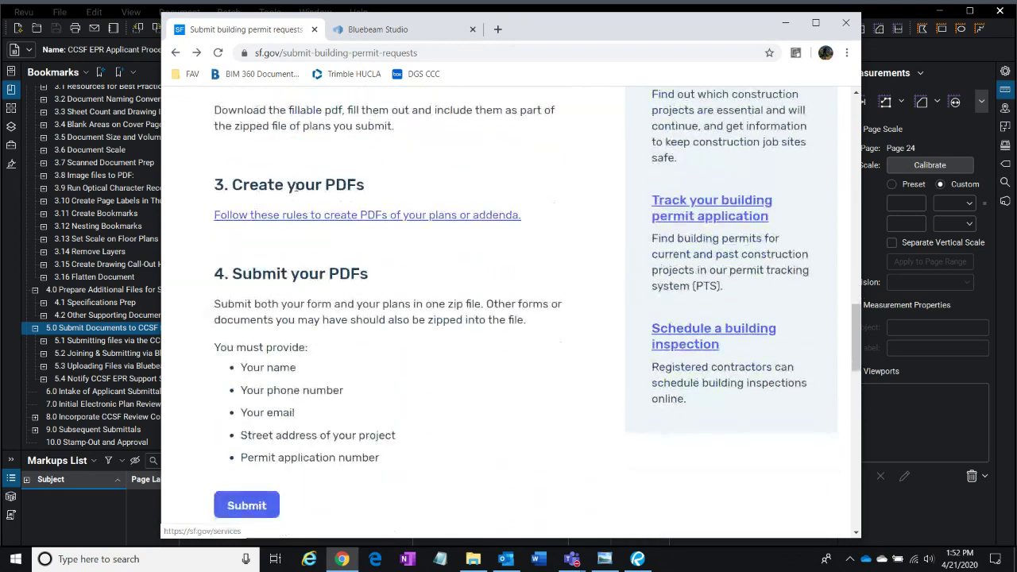
scroll(293, 294, "down", 2)
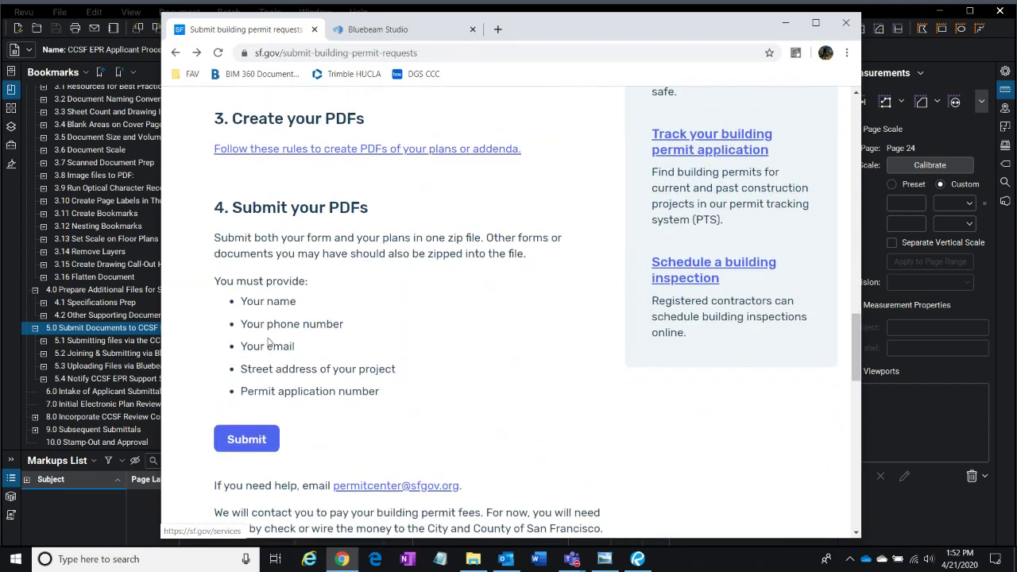
left_click(246, 439)
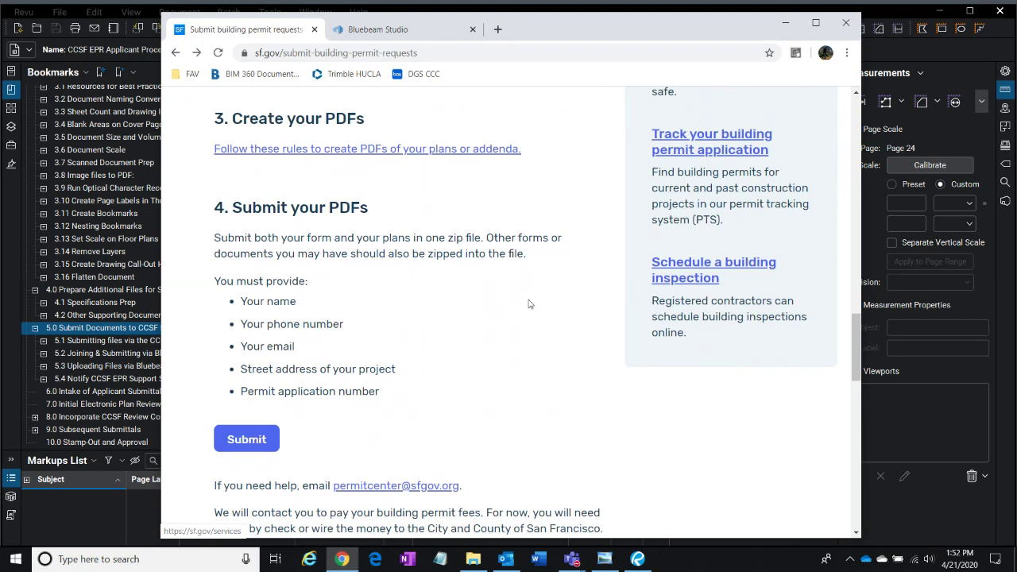
left_click(785, 27)
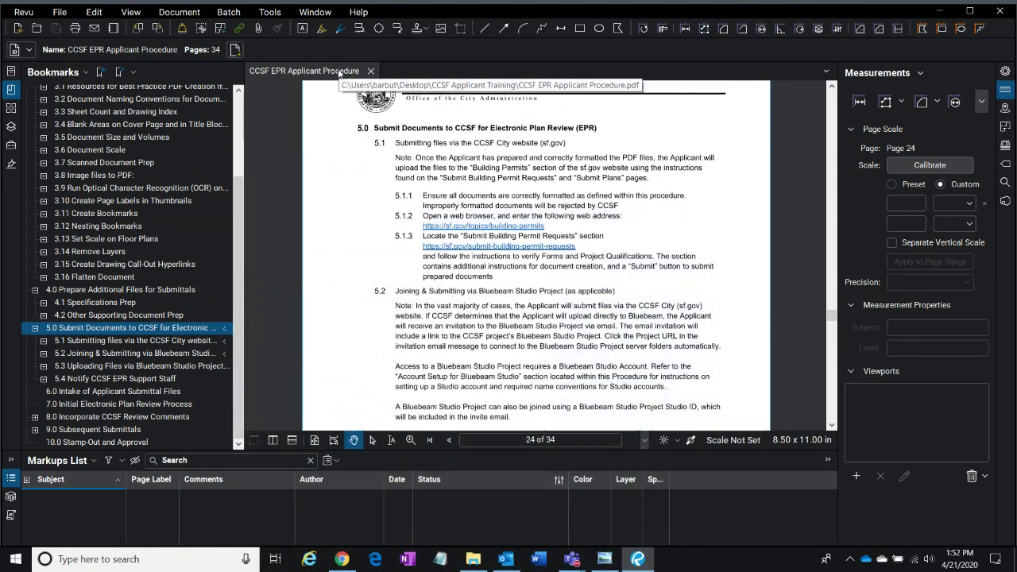
- Read section 5.2 of the procedure on joining and submitting through a Bluebeam Studio Project
left_click(86, 356)
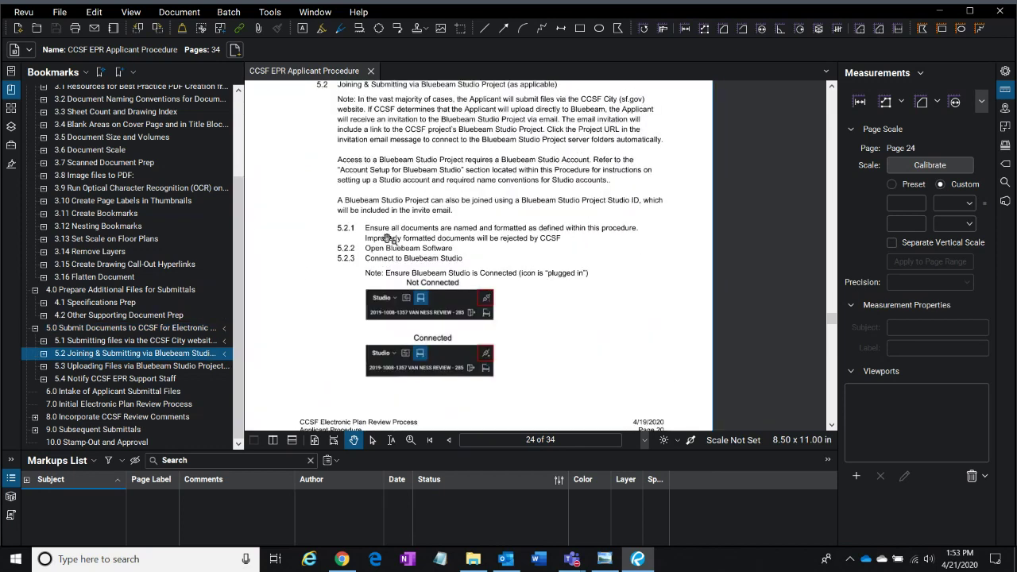
scroll(416, 215, "down", 1)
scroll(461, 127, "up", 2)
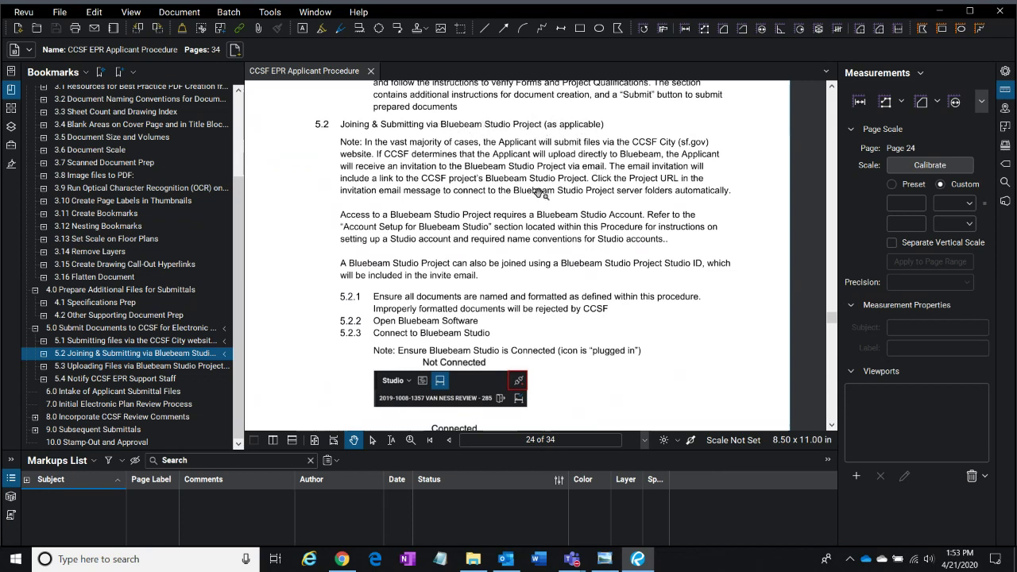
left_click_drag(543, 252, 546, 218)
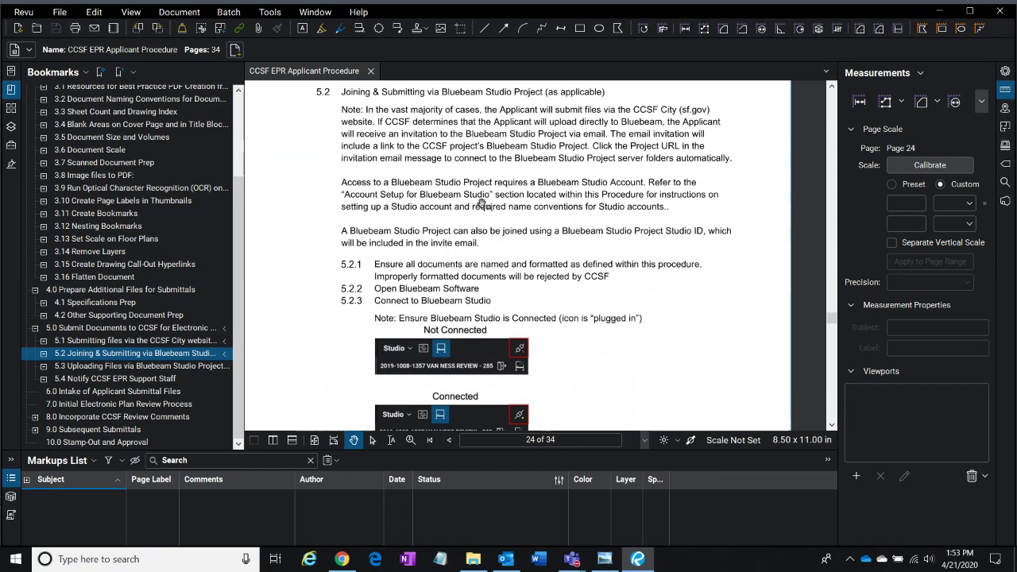
- Revisit section 5.1, and read sections 6.0 on submittal intake and 7.0 on the initial electronic plan review process
left_click(99, 343)
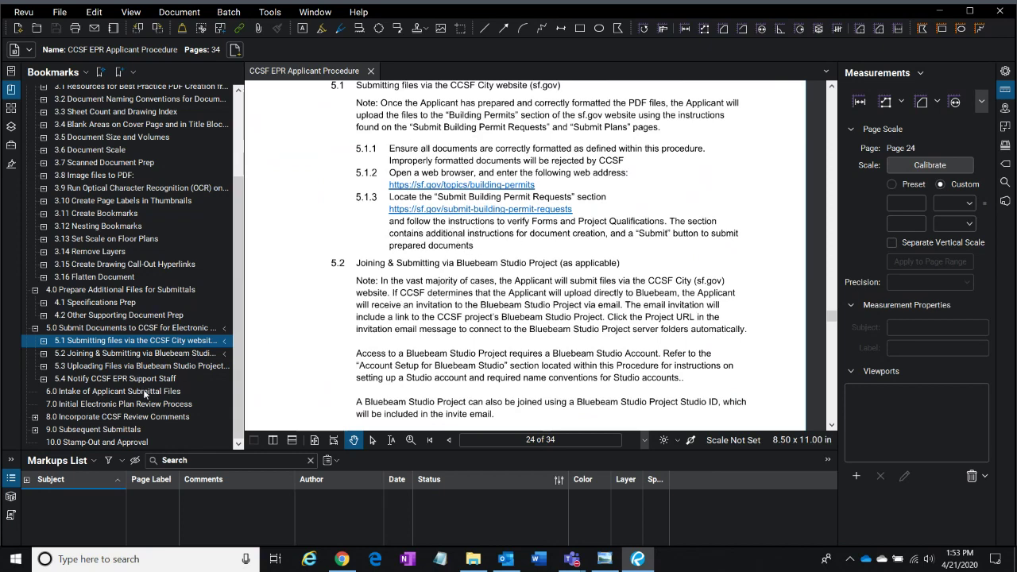
left_click(88, 392)
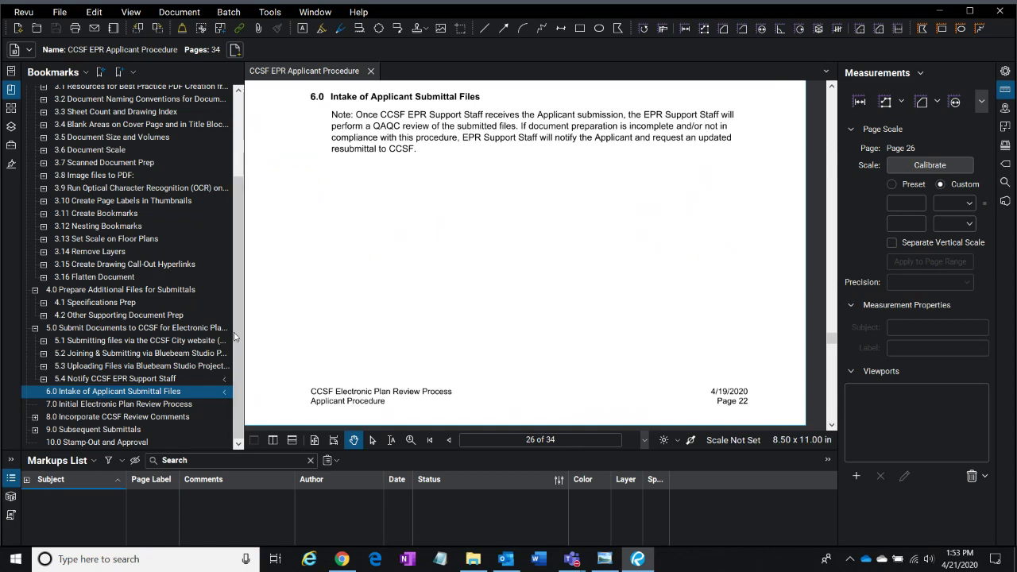
left_click(102, 405)
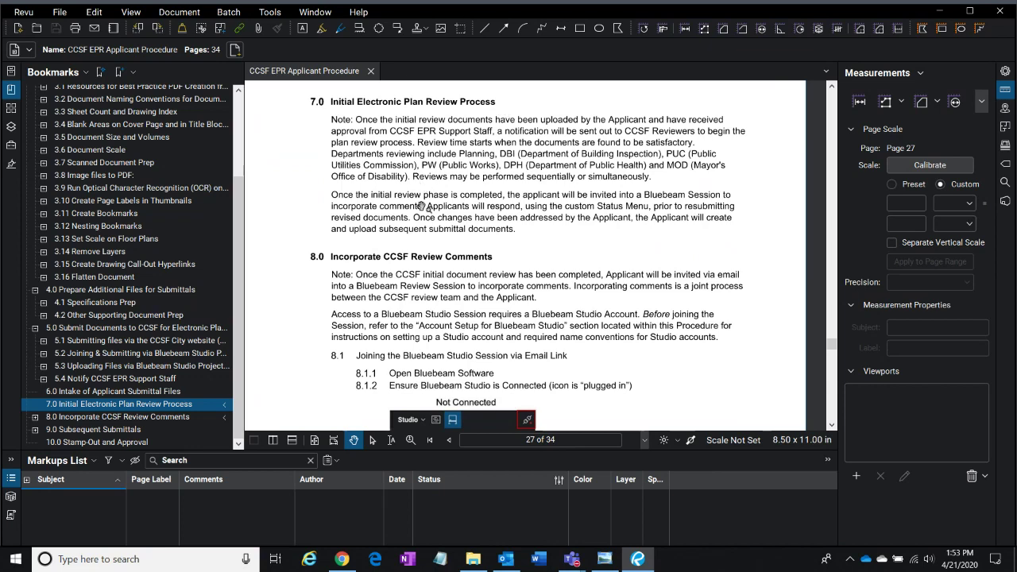
- Show the Studio sessions with their full names readable and join the 2020 S. Van Ness REVIEW session
left_click(1006, 203)
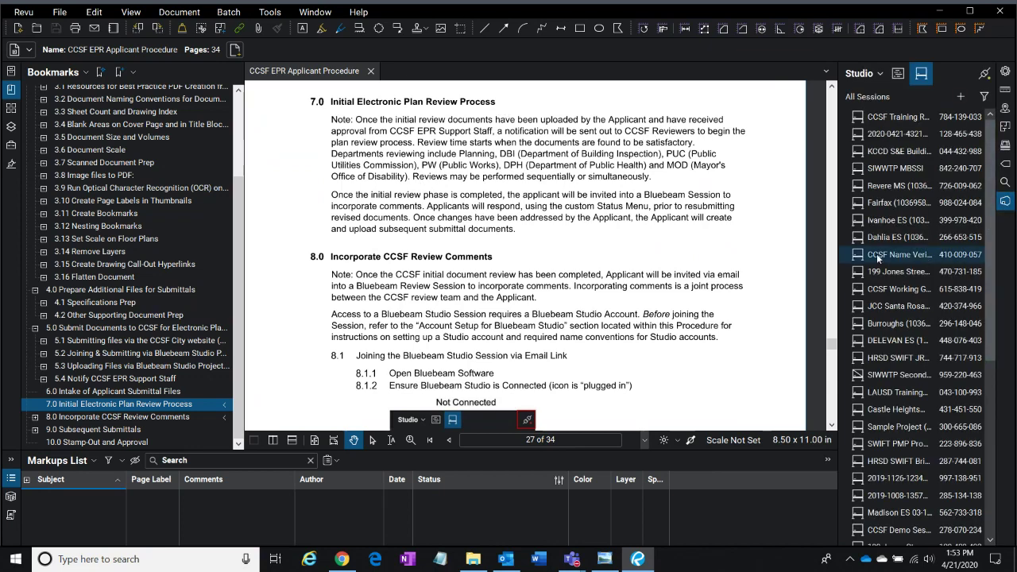
left_click_drag(840, 183, 730, 185)
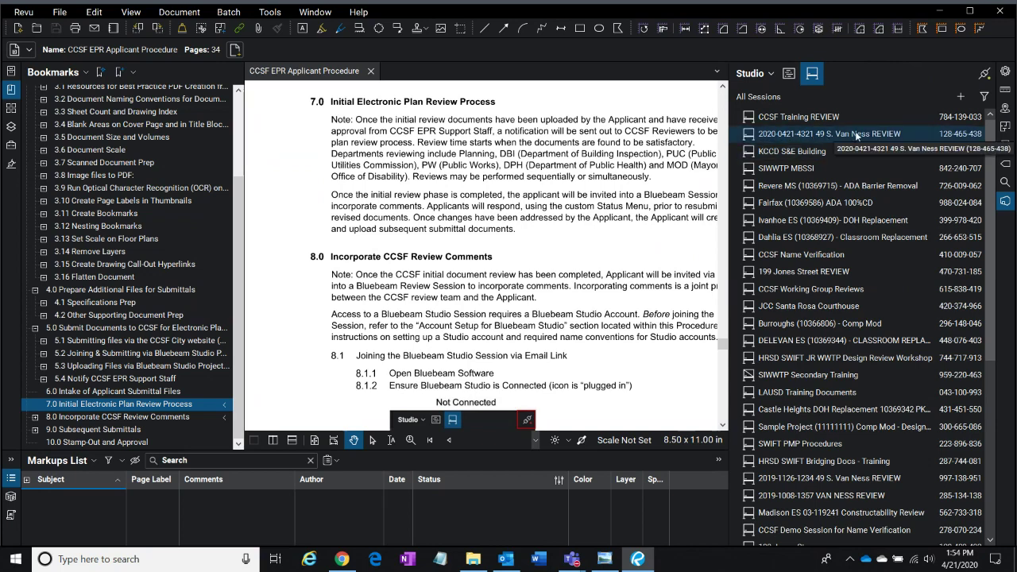
left_click(889, 136)
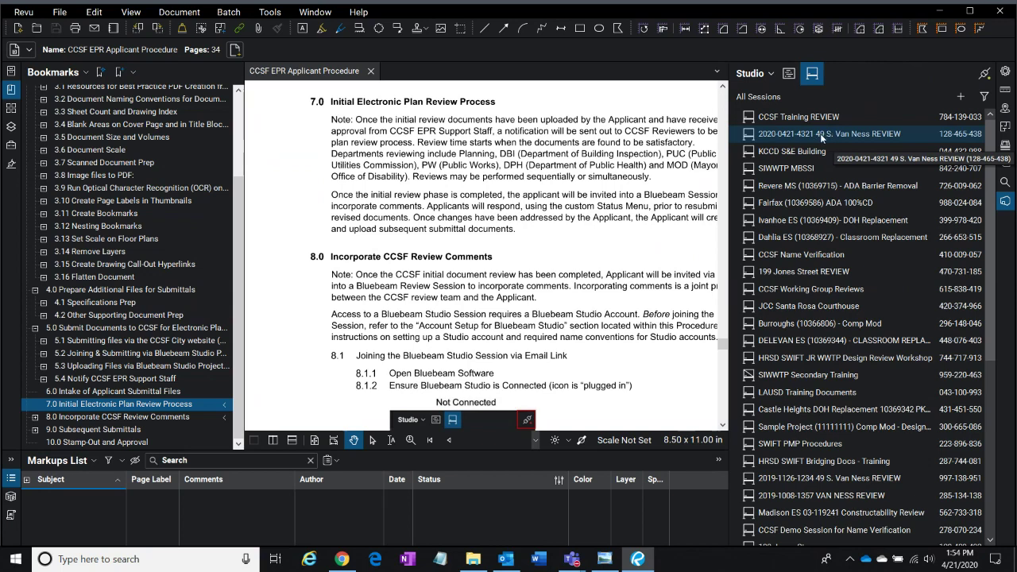
double_click(852, 134)
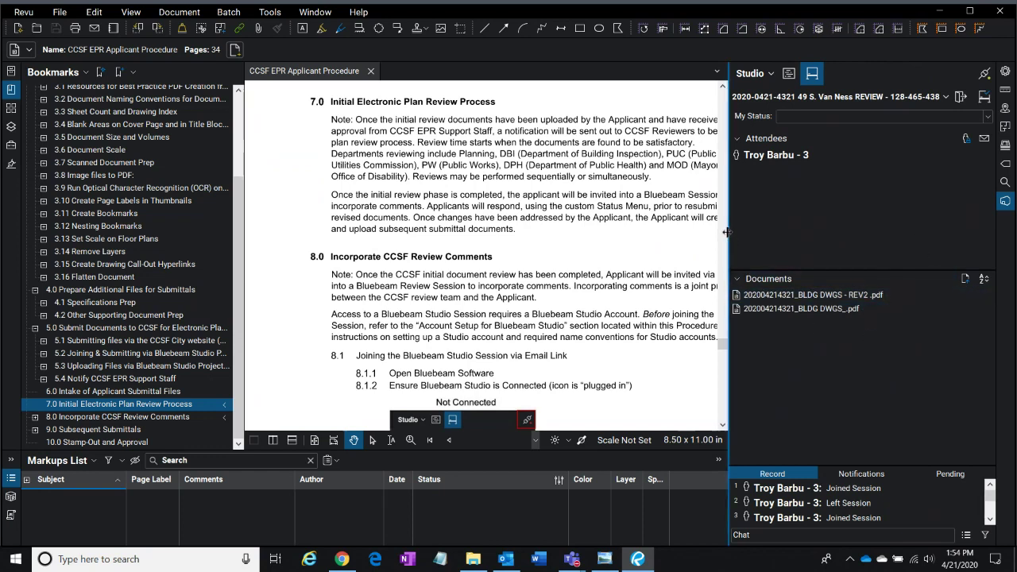
- Check which account is signed in to Studio, and widen the Studio panel to show the full session title
left_click_drag(727, 232, 790, 232)
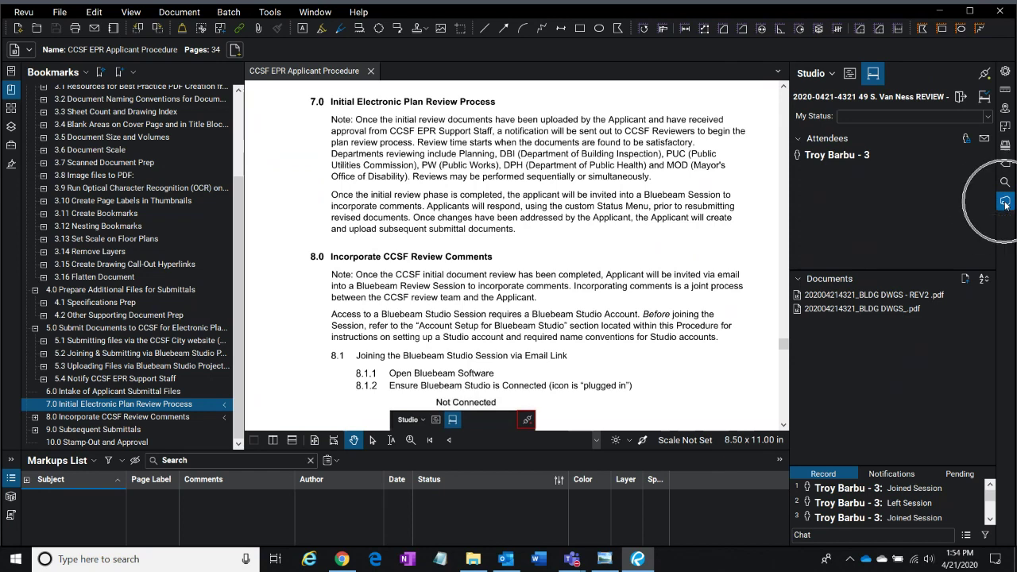
left_click(822, 74)
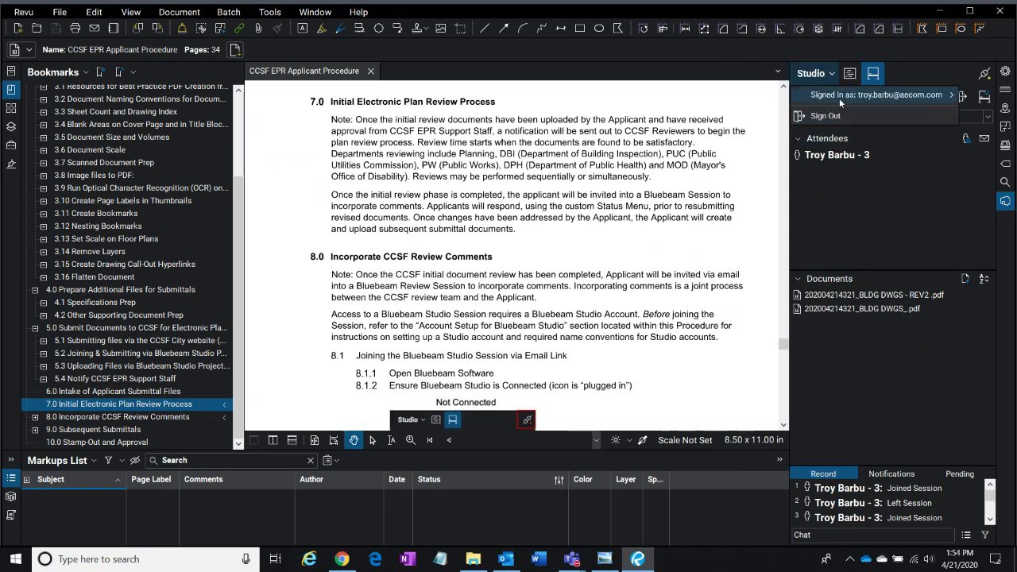
left_click(900, 204)
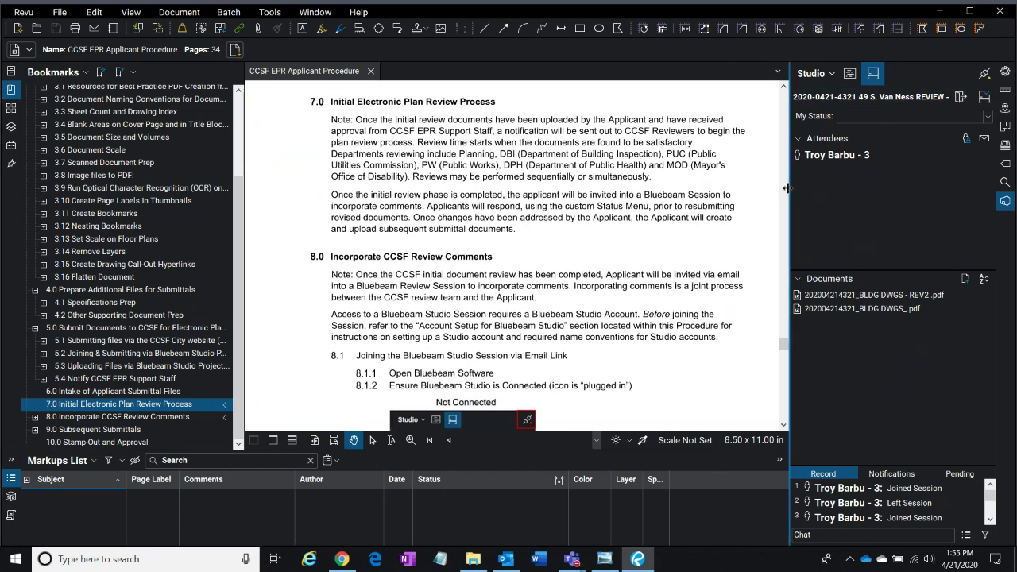
left_click_drag(786, 188, 721, 204)
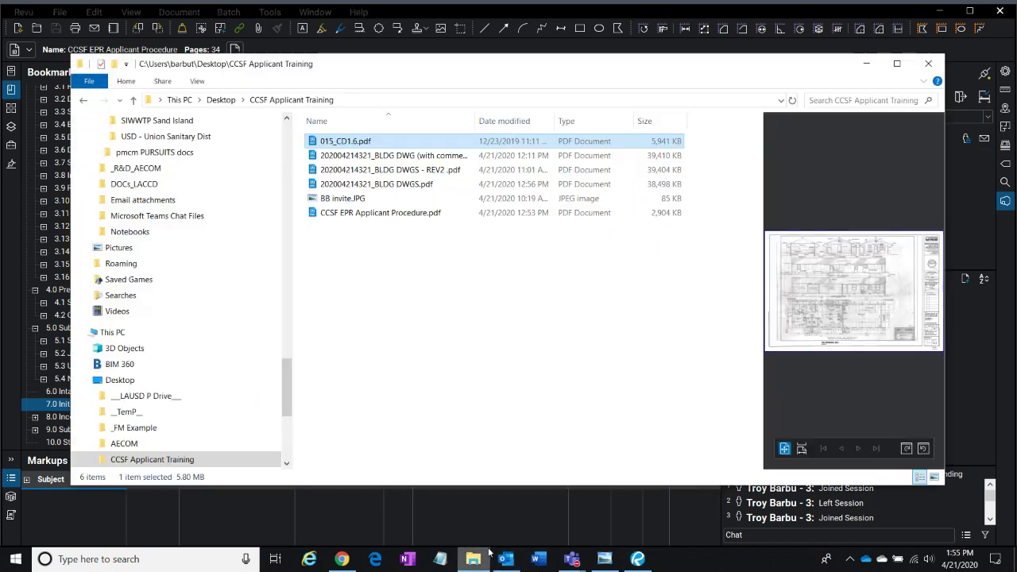
- Open BB invite.JPG from the CCSF Applicant Training folder and examine the Studio session invitation's sender, session name and session ID
left_click(474, 560)
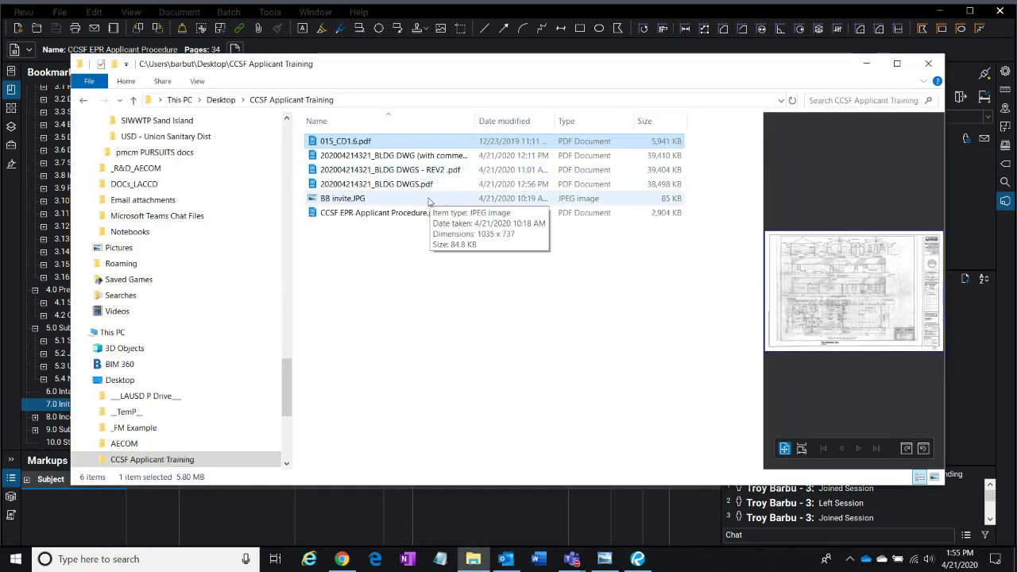
double_click(356, 201)
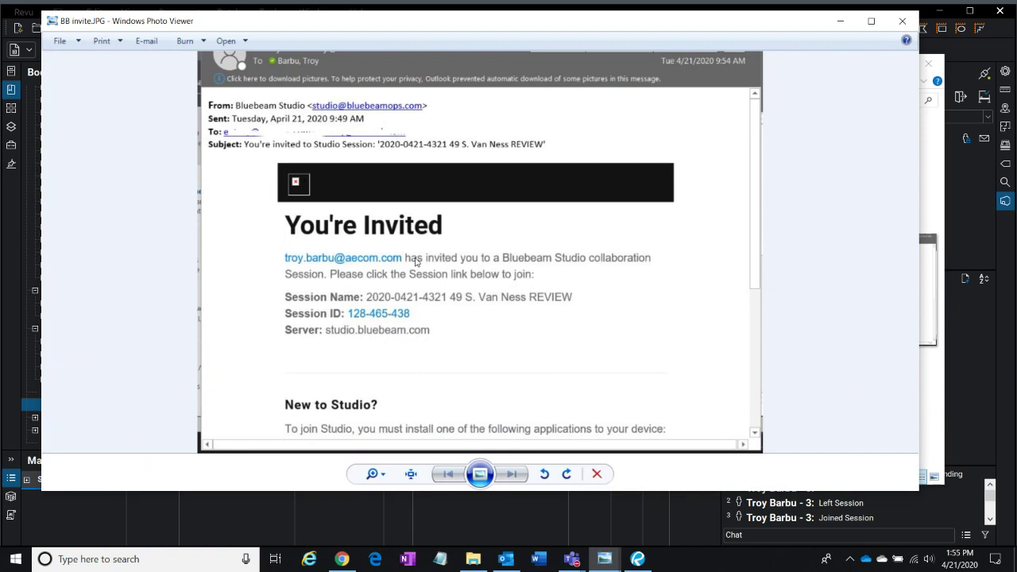
left_click(368, 108)
left_click(367, 108)
left_click(368, 110)
left_click(306, 282)
left_click(379, 318)
- Put away the invitation image and the CCSF Applicant Training folder, and check the joined session's name and ID in Bluebeam Revu
left_click(841, 21)
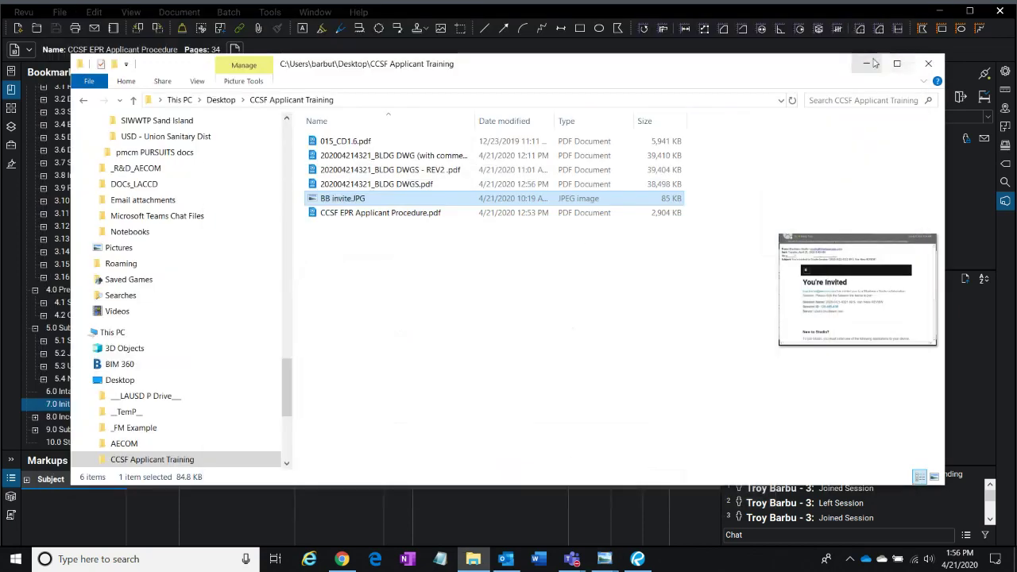
left_click(867, 64)
left_click(903, 100)
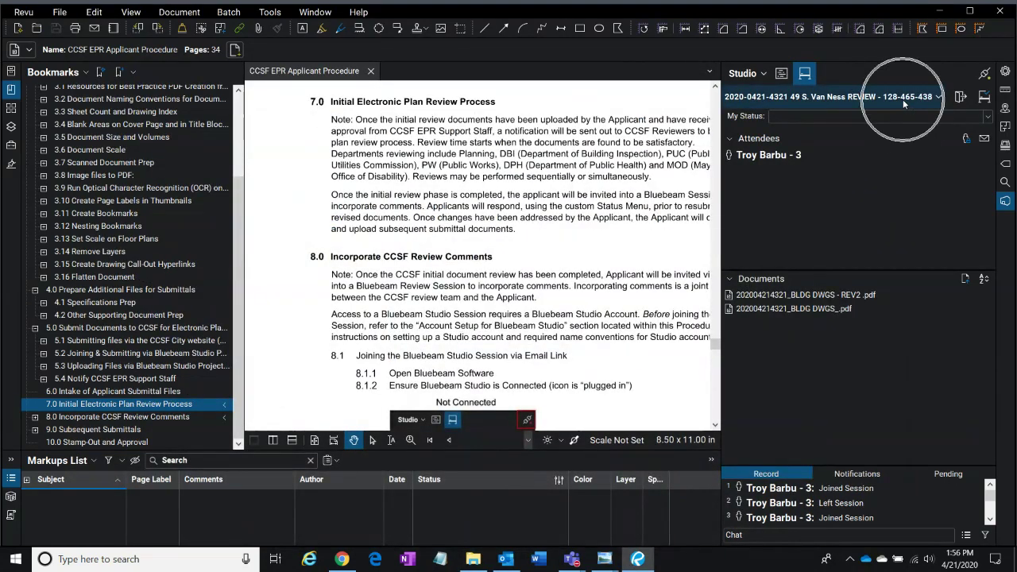
- Close BB 90 day.JPG, bring up BB invite.JPG, and examine the session ID link in the Studio invitation
left_click(604, 558)
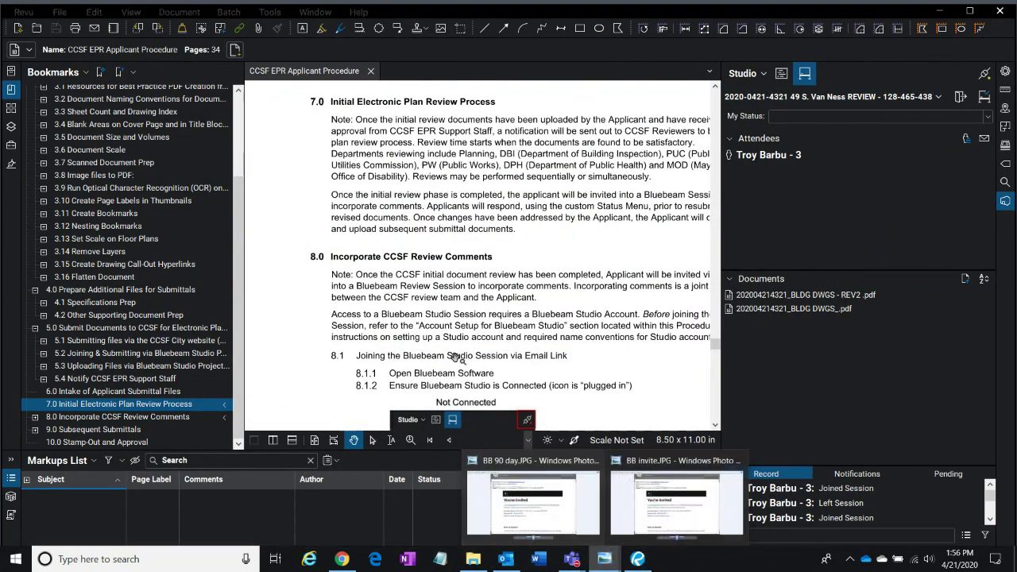
left_click(570, 521)
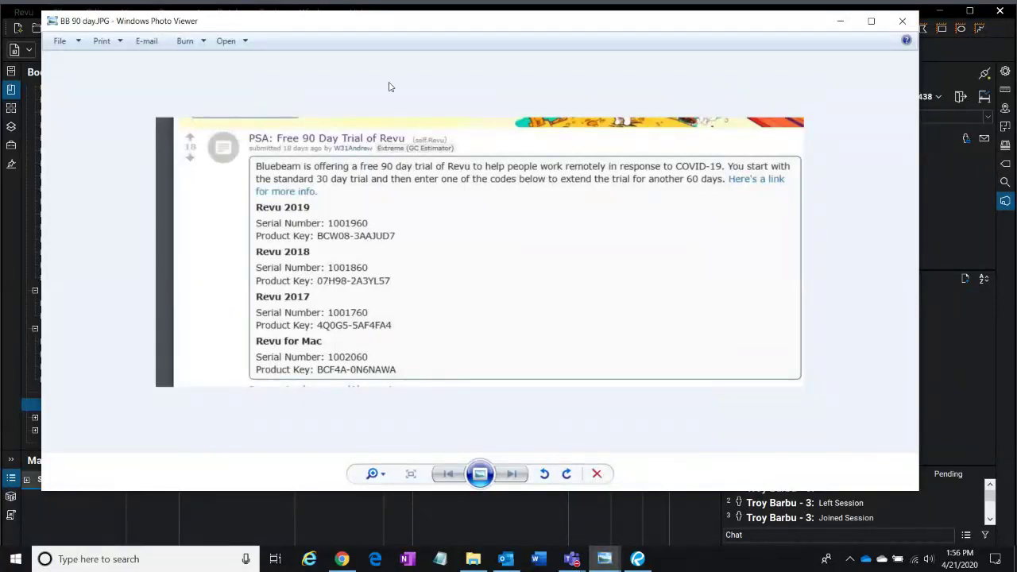
left_click(902, 21)
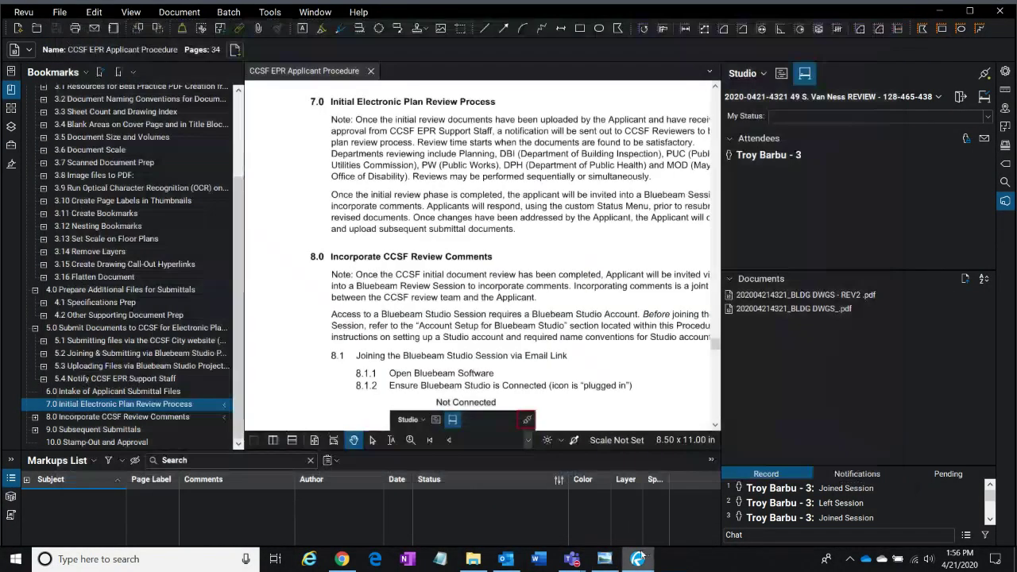
left_click(606, 561)
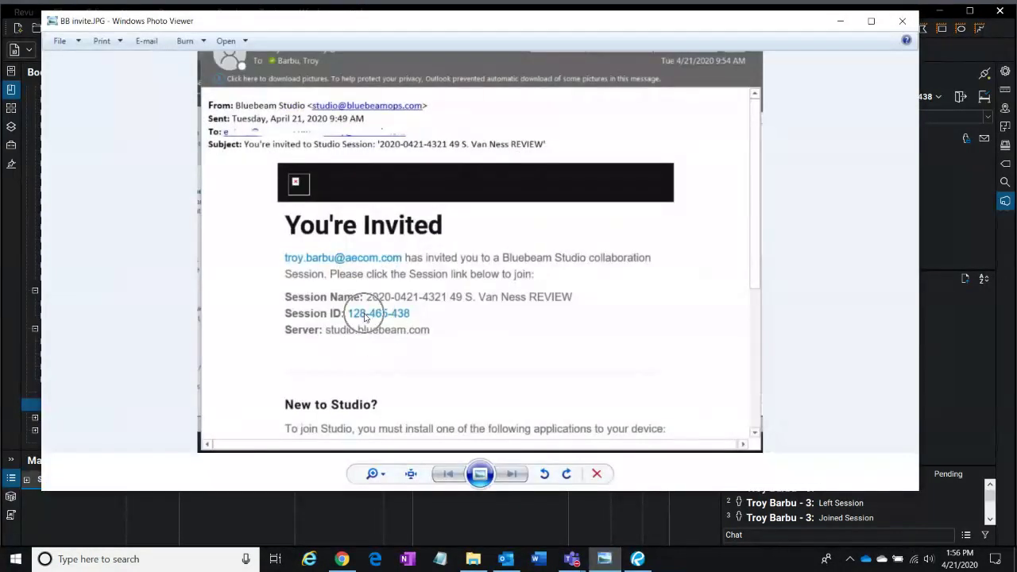
scroll(383, 315, "up", 2)
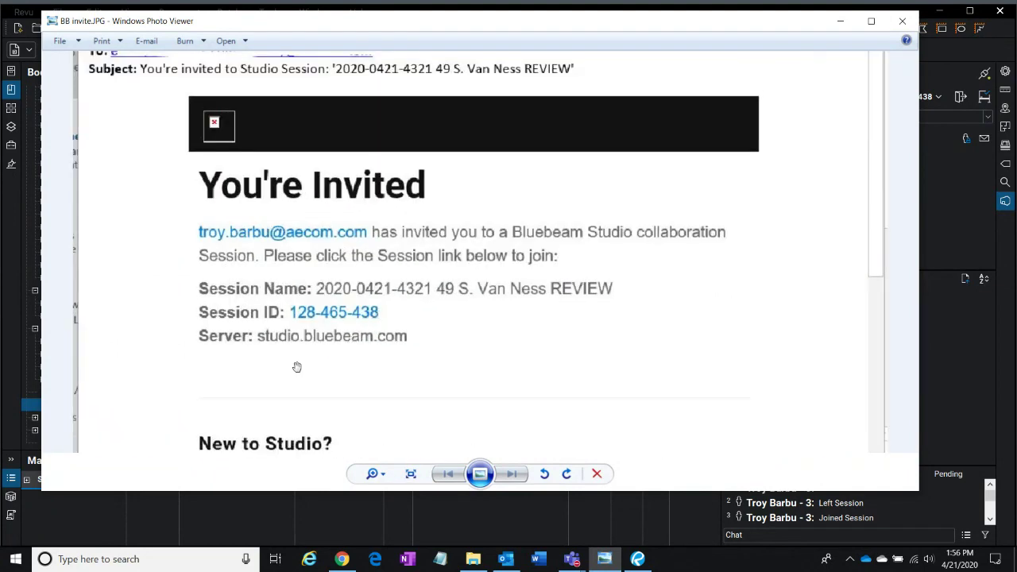
scroll(332, 325, "down", 2)
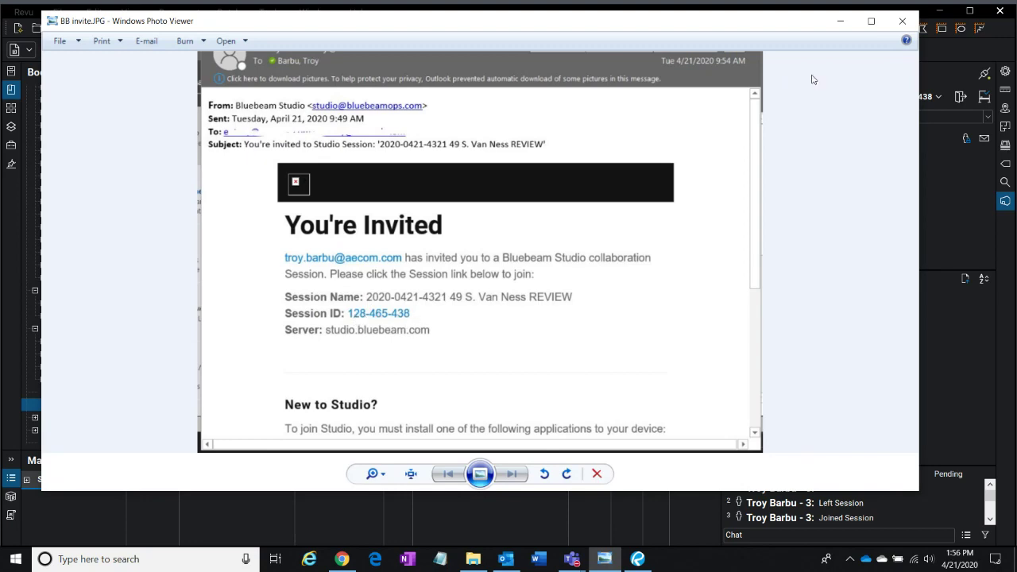
left_click(841, 24)
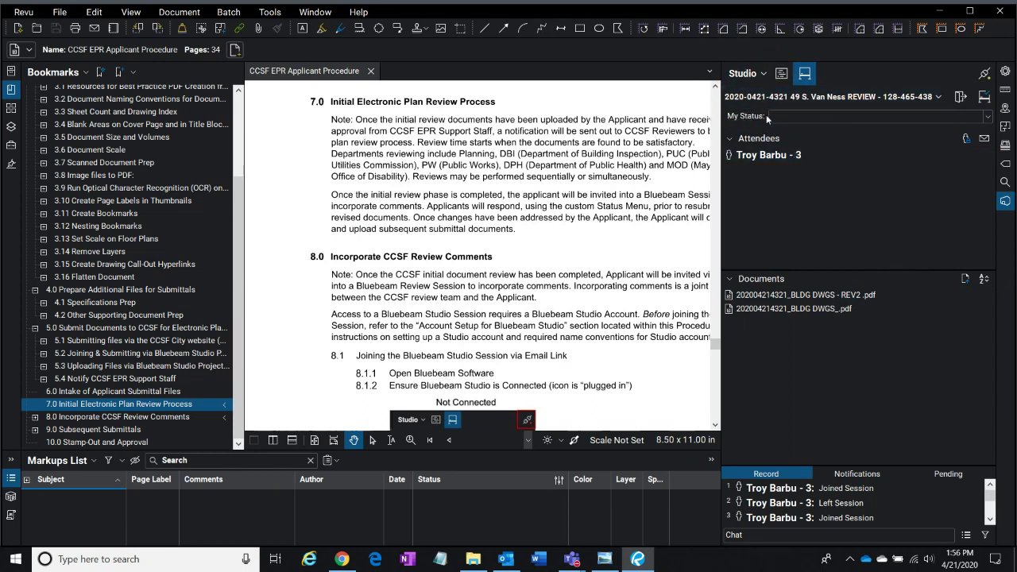
left_click(962, 97)
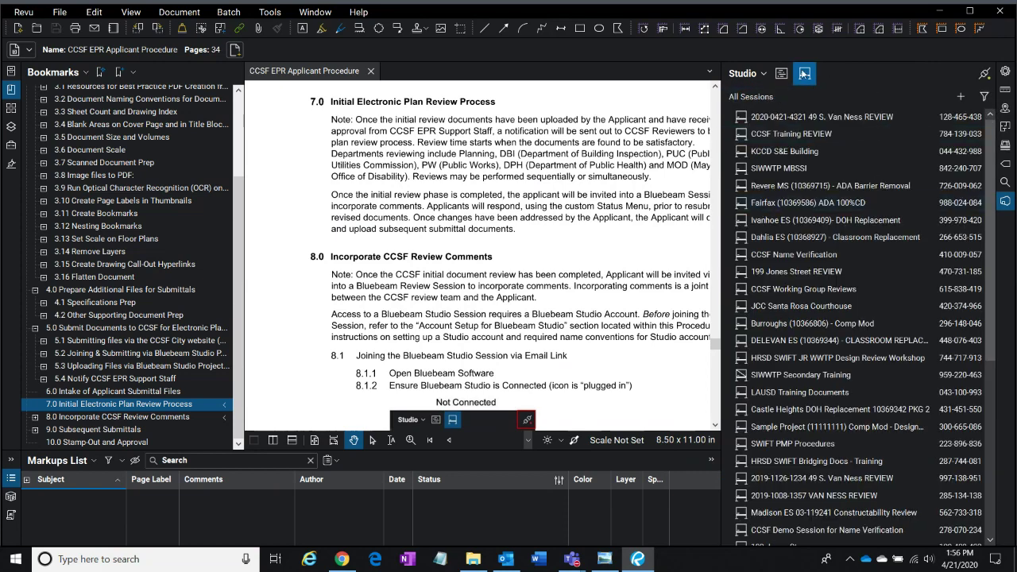
left_click(961, 97)
left_click(891, 134)
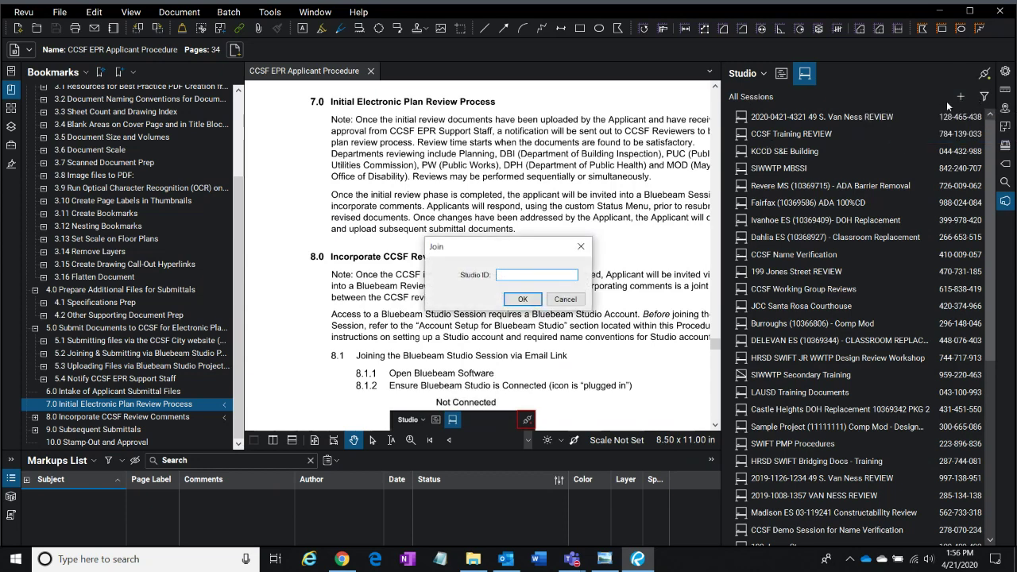
left_click_drag(461, 250, 441, 215)
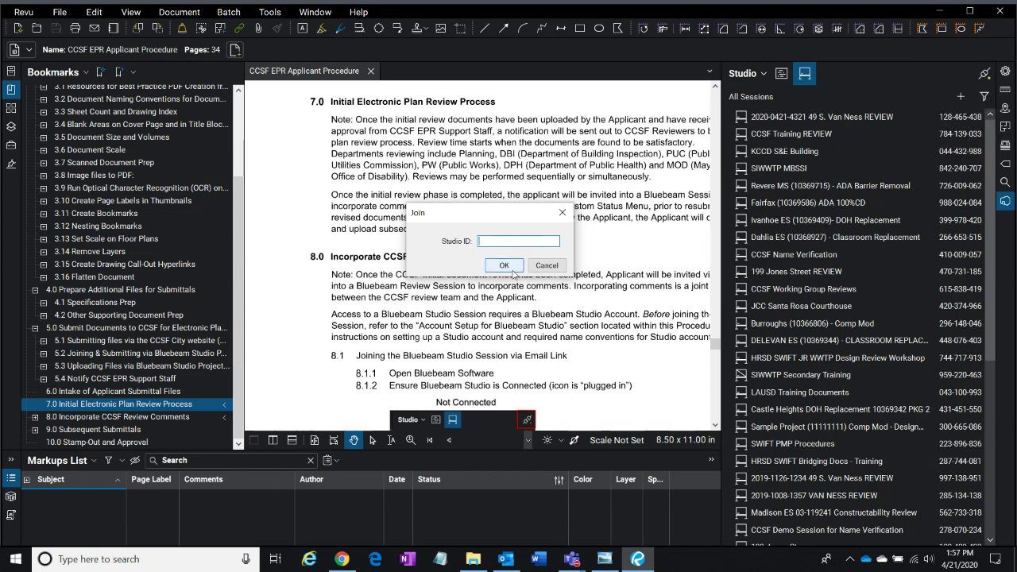
left_click(547, 265)
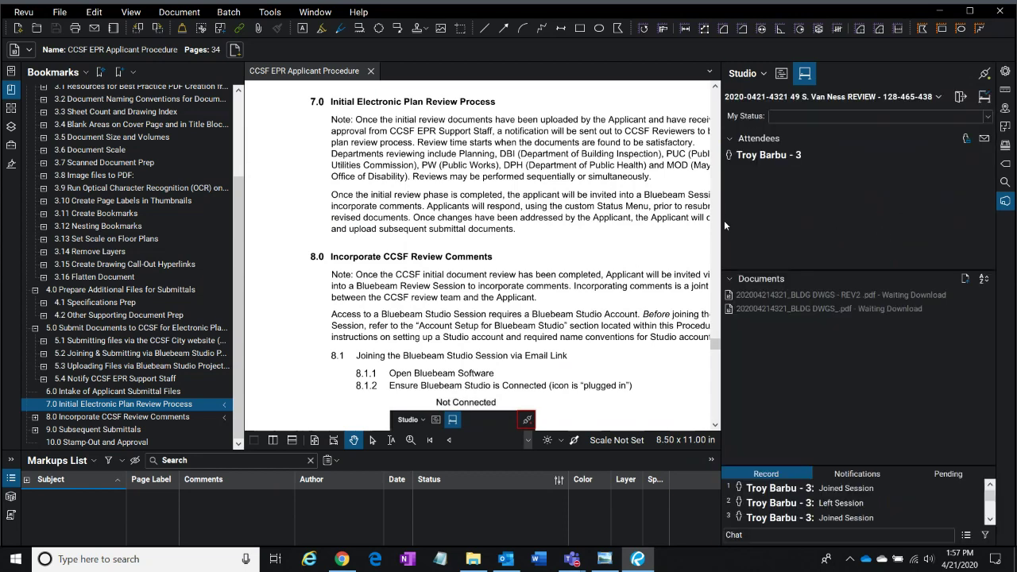
- Narrow the Studio panel slightly and check how the attendees' names and departments are shown in the session
mouse_move(718, 218)
left_mouse_down()
mouse_move(751, 230)
mouse_move(723, 226)
left_mouse_up()
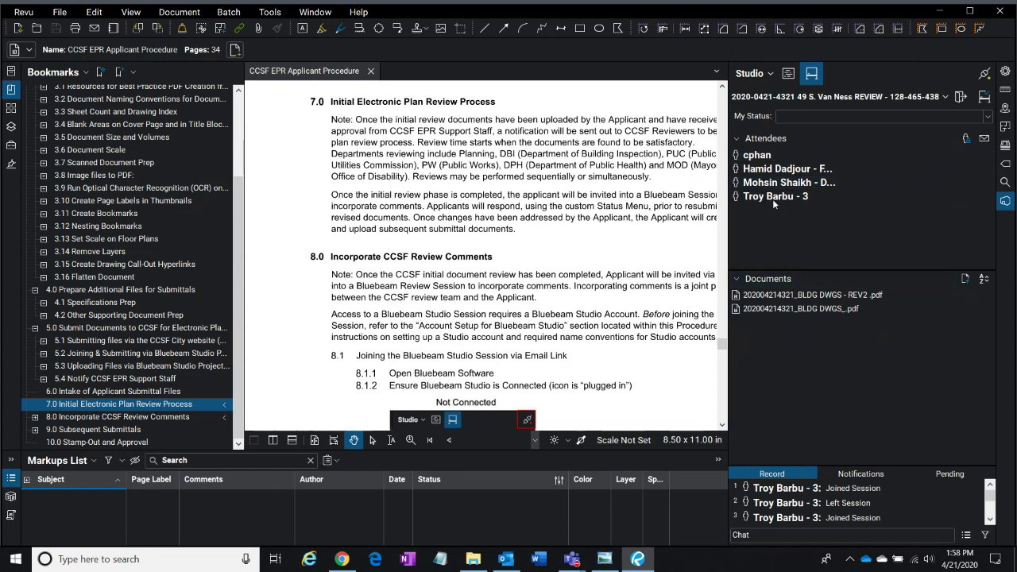
left_click(817, 186)
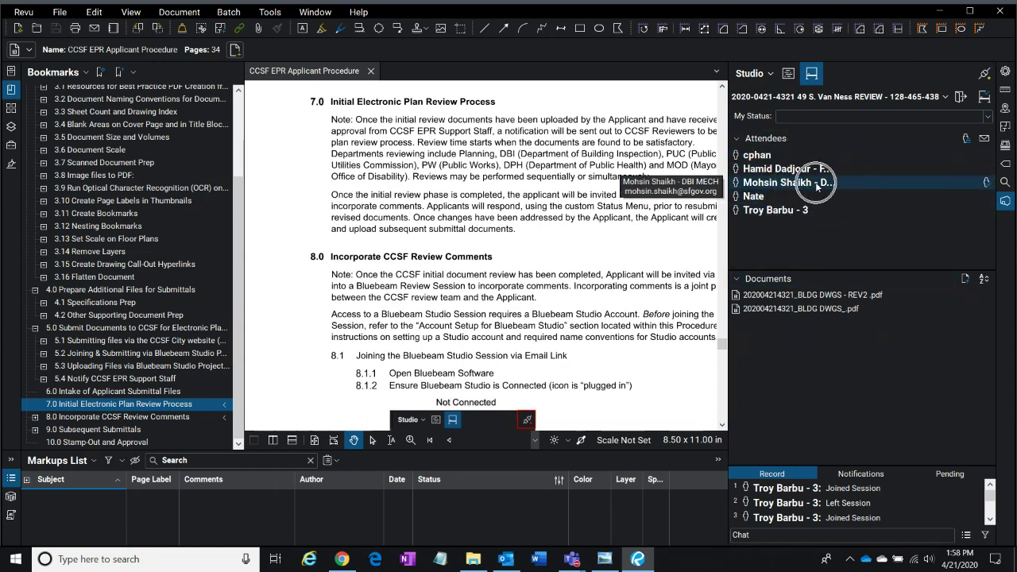
left_click(790, 179)
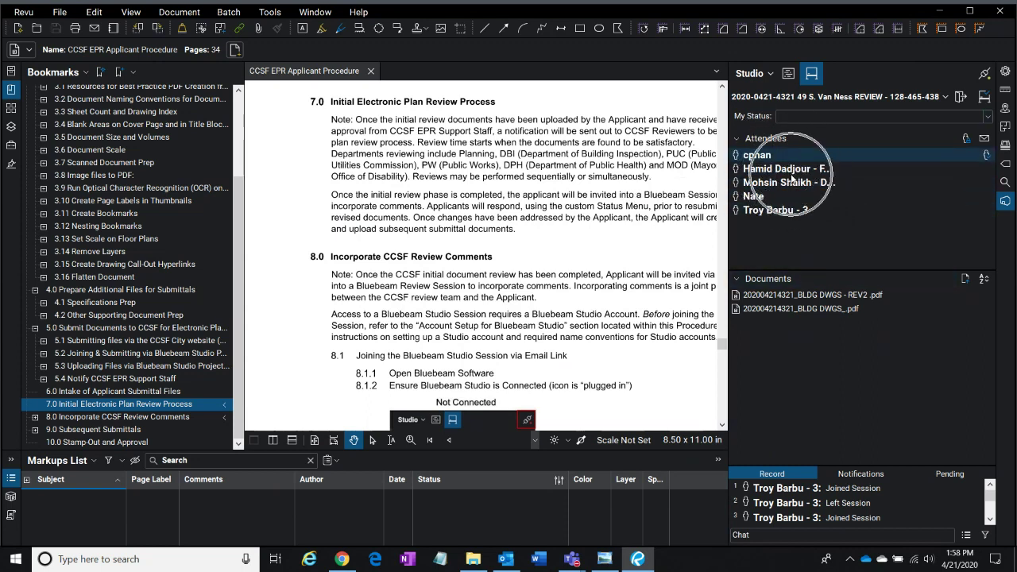
left_click(764, 154)
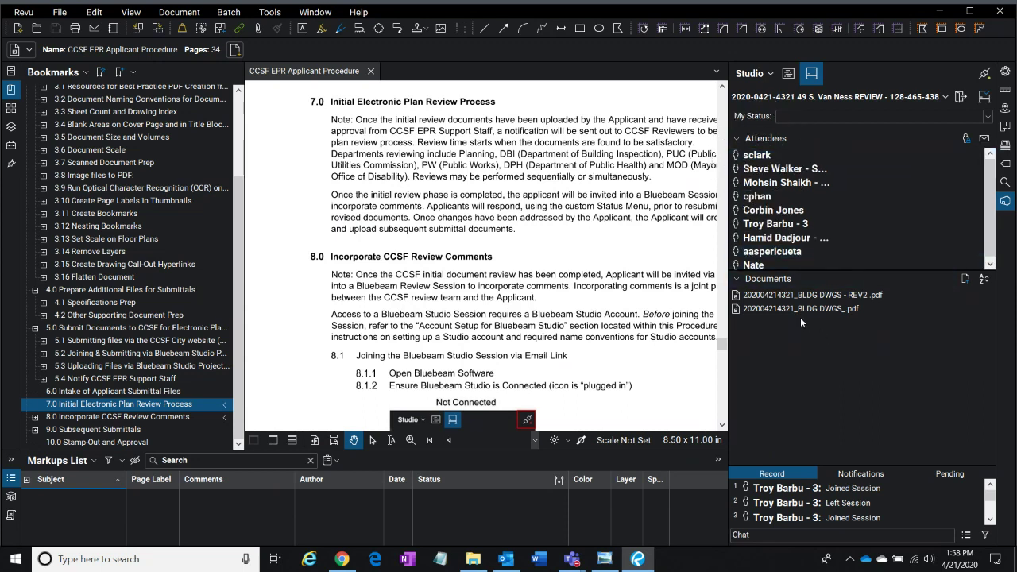
left_click(765, 283)
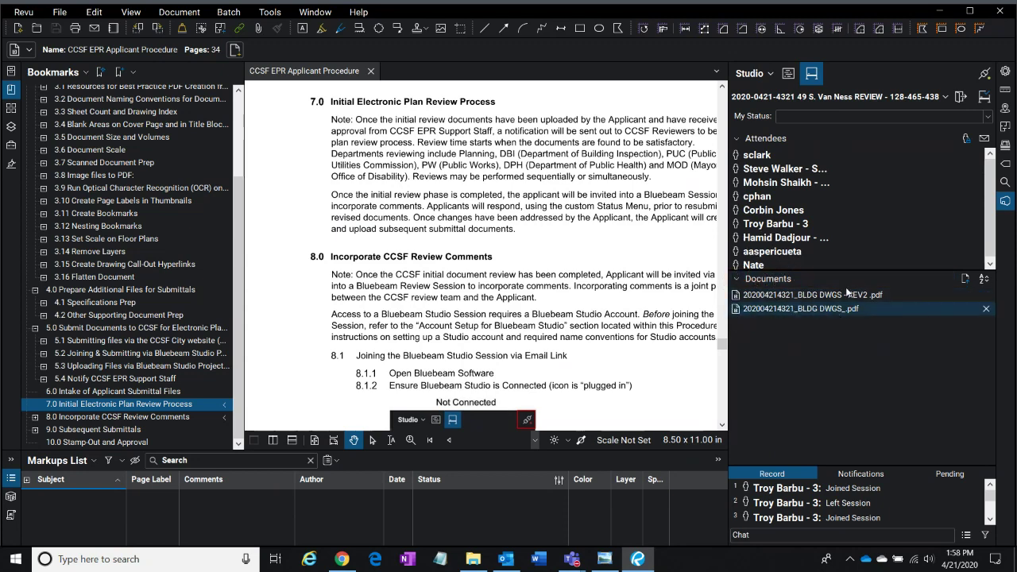
mouse_move(825, 312)
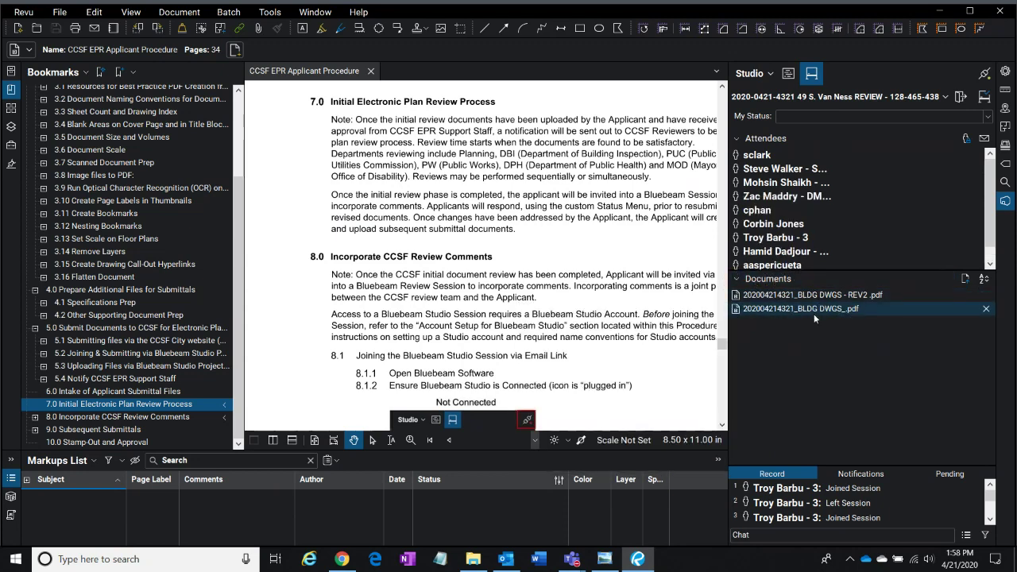
key("ctrl")
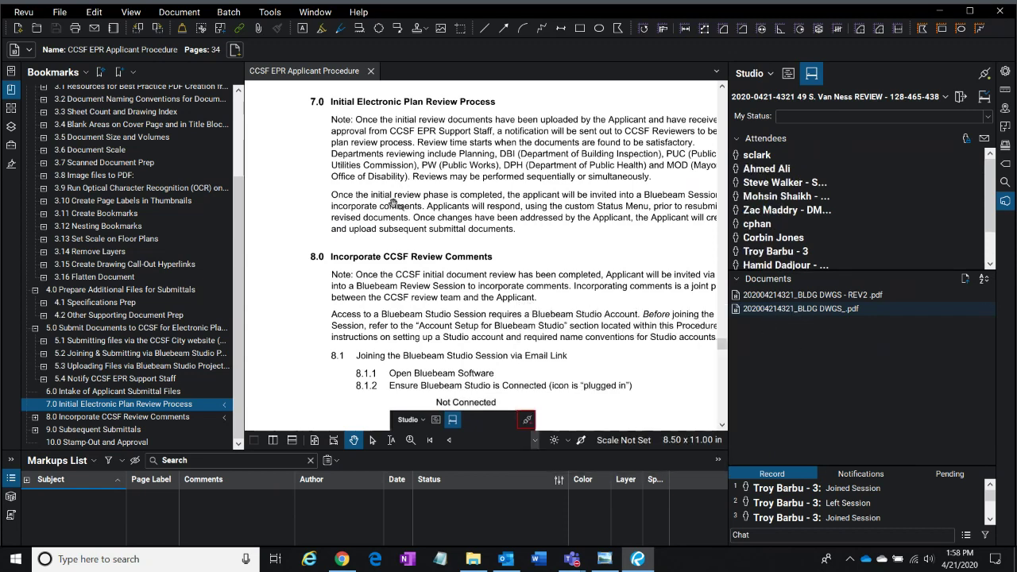
right_click(785, 311)
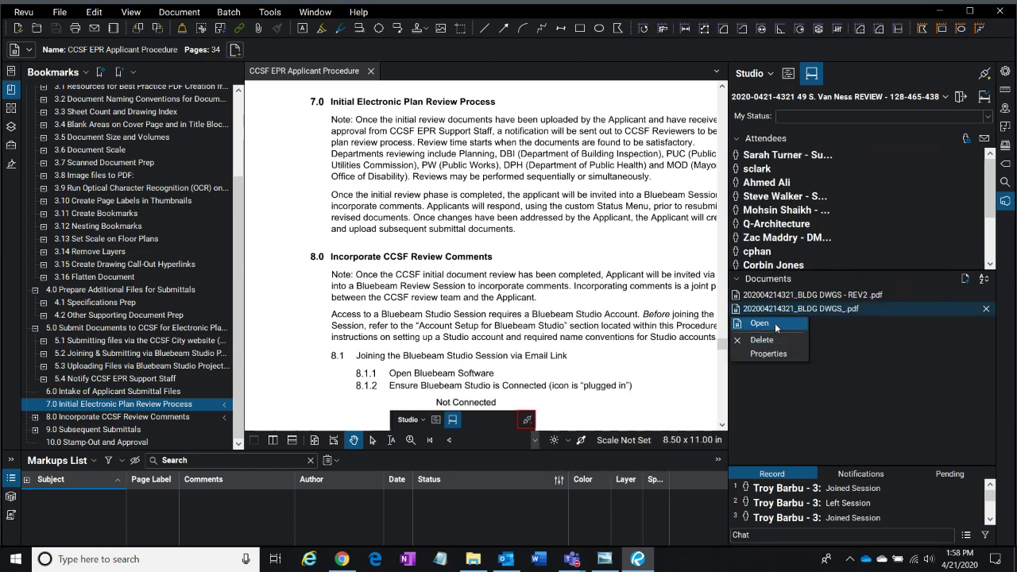
left_click(774, 322)
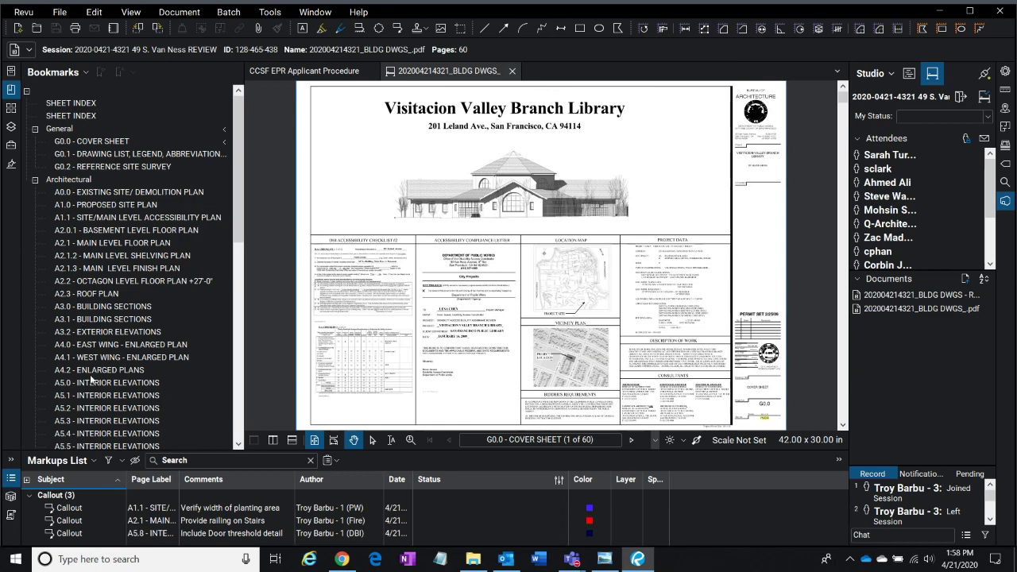
- Go to the sheet index, follow its drawing list link to sheet A7.12, and return to the index
left_click(65, 105)
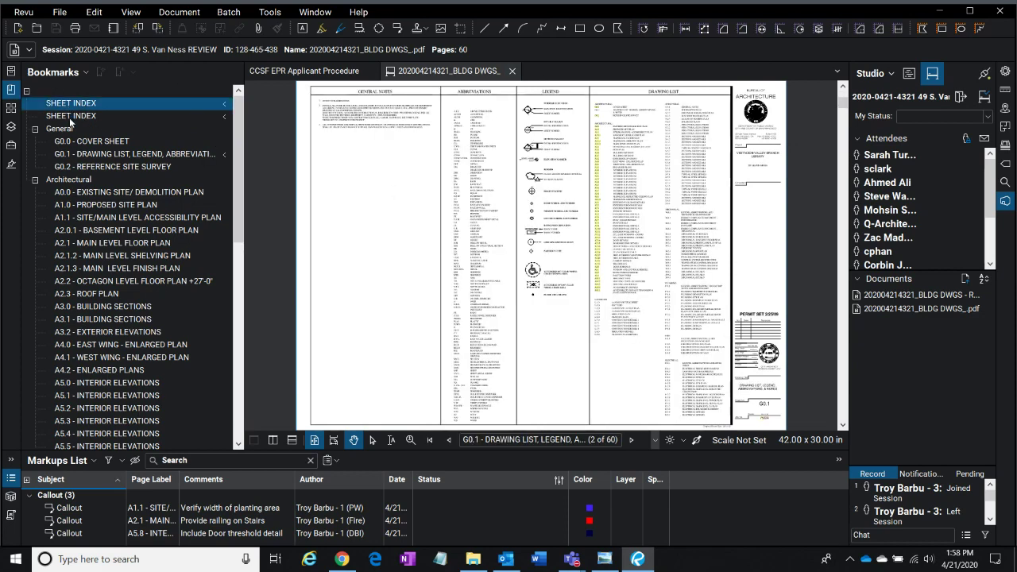
left_click(71, 117)
left_click(97, 145)
left_click(88, 117)
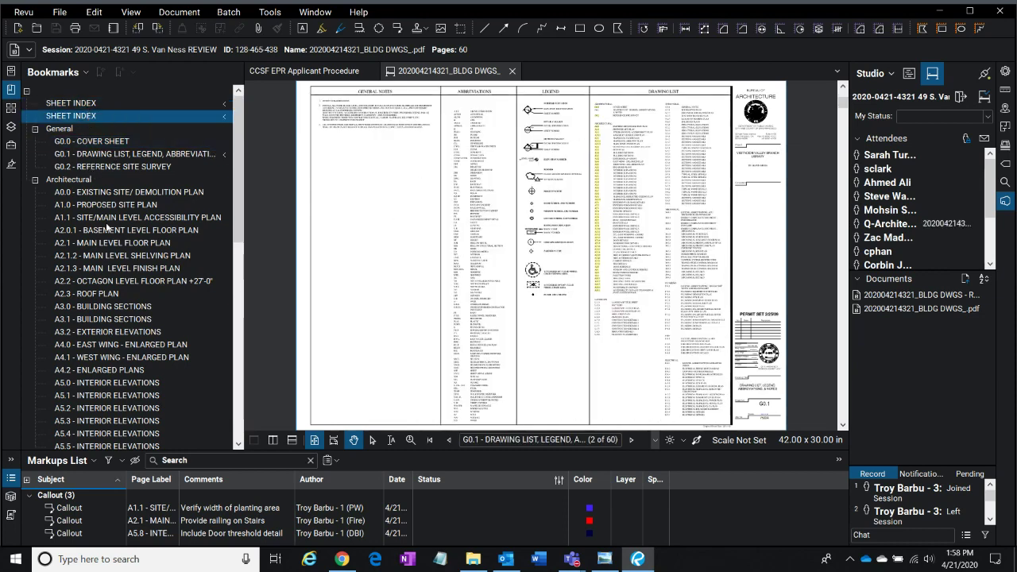
left_click(599, 235)
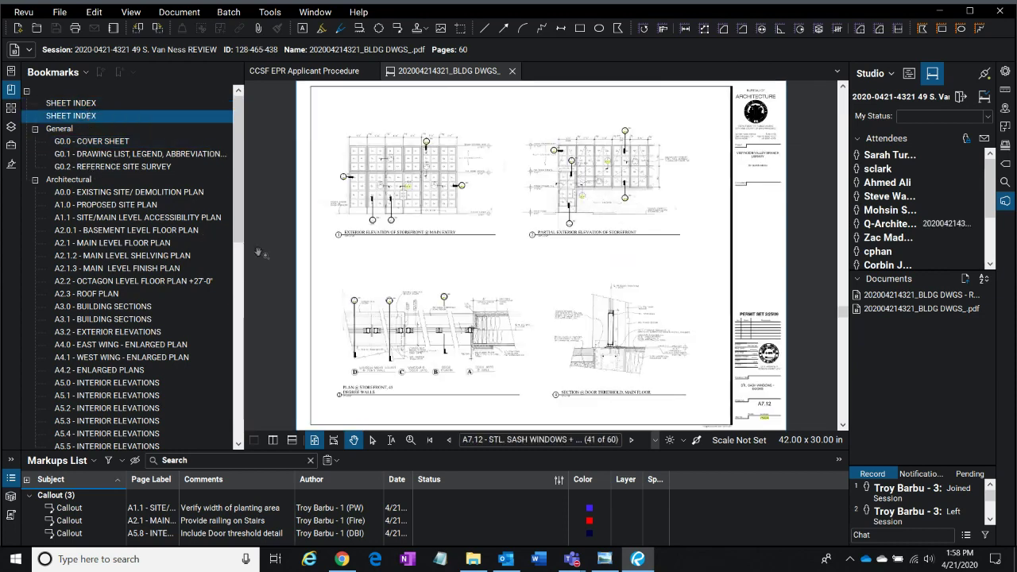
left_click(71, 104)
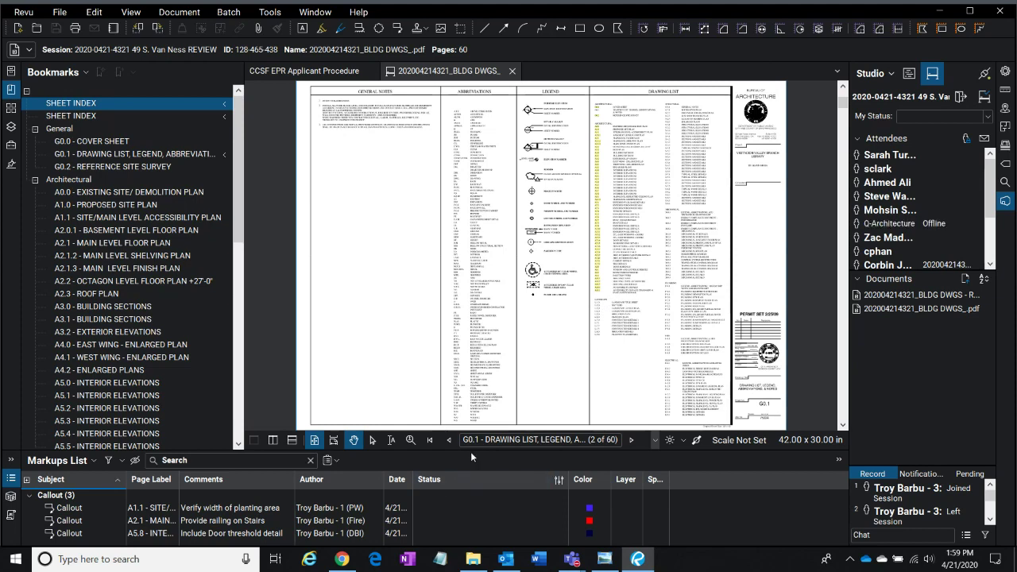
- Enlarge the Markups List and examine the "Verify width of planting area" callout on sheet A1.1
left_click_drag(470, 451, 498, 370)
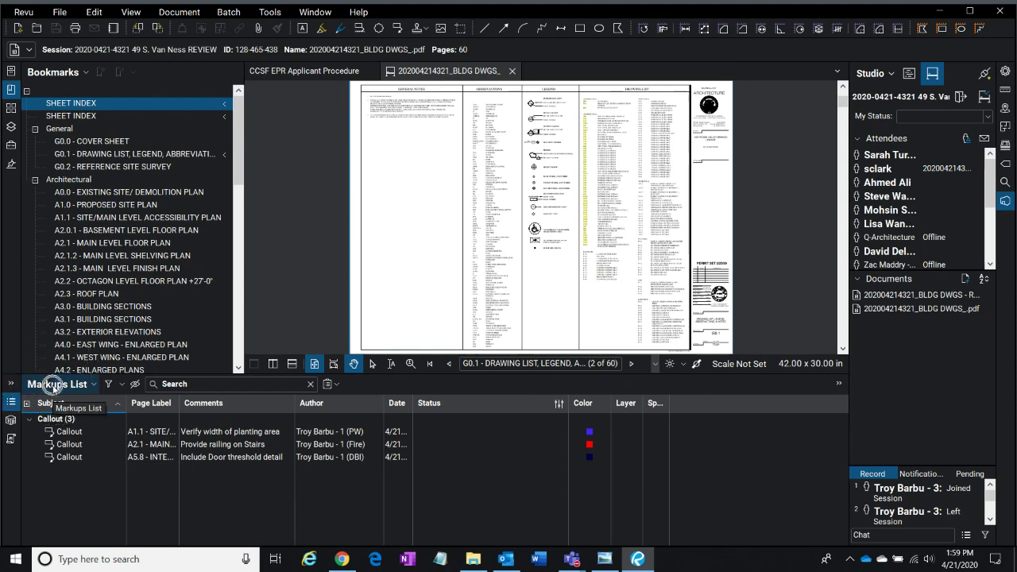
key("ctrl")
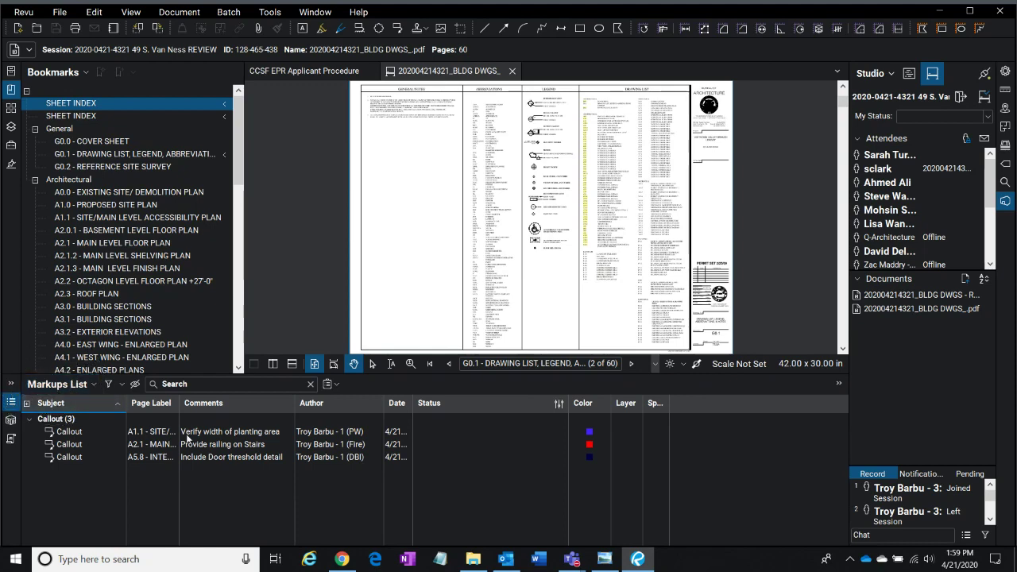
left_click(239, 431)
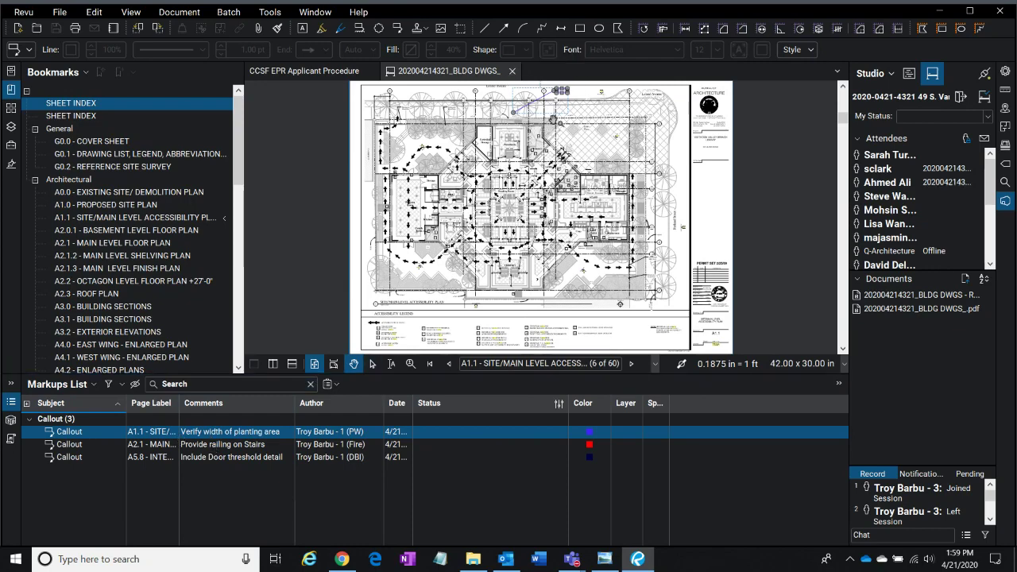
scroll(711, 350, "up", 5)
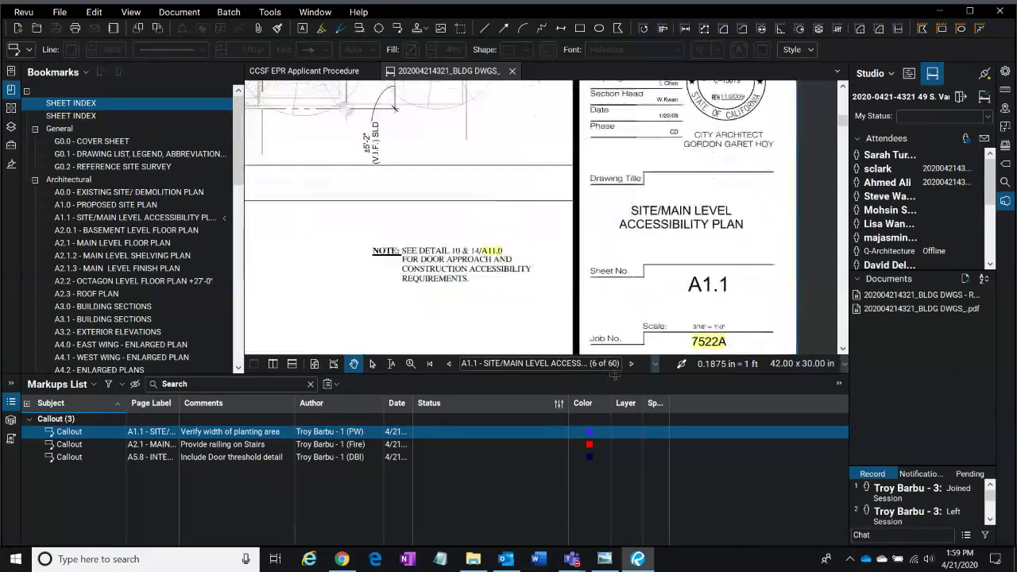
- Examine the "Provide railing on Stairs" callout on sheet A2.1 and the "Include Door threshold detail" callout on sheet A5.8
left_click(135, 445)
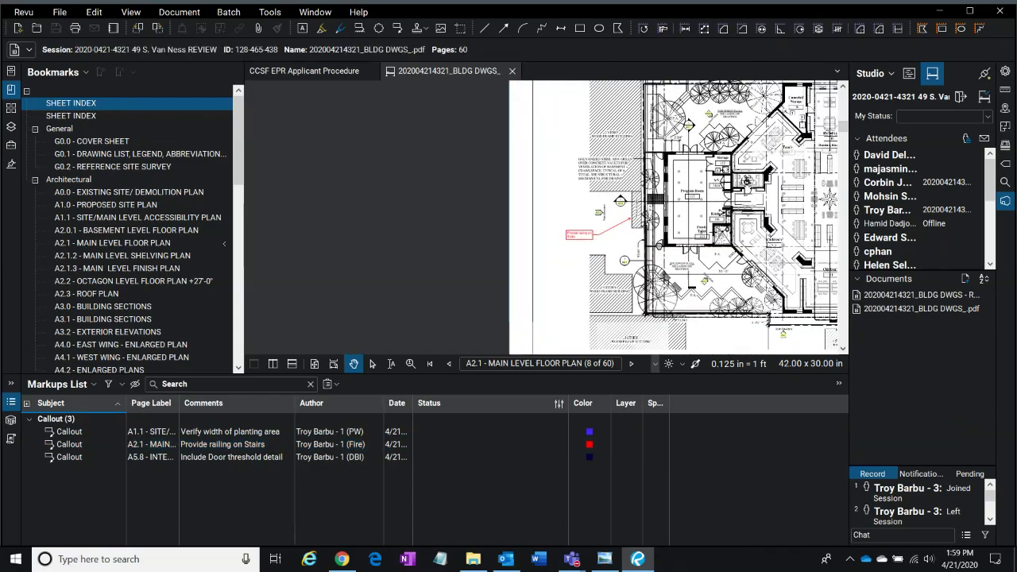
scroll(795, 342, "down", 5)
scroll(794, 342, "up", 3)
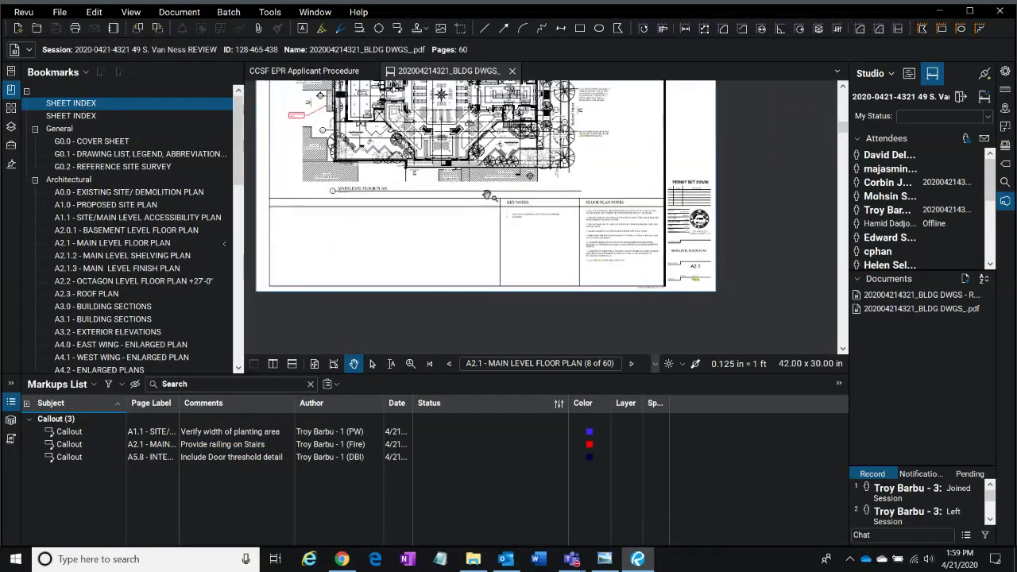
scroll(491, 196, "up", 5)
scroll(807, 297, "down", 4)
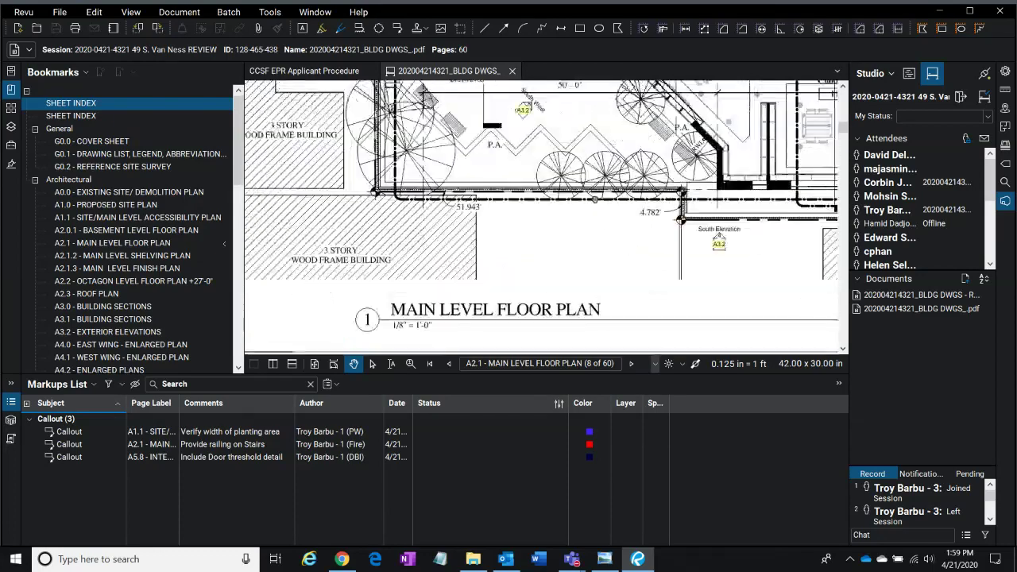
scroll(721, 277, "up", 2)
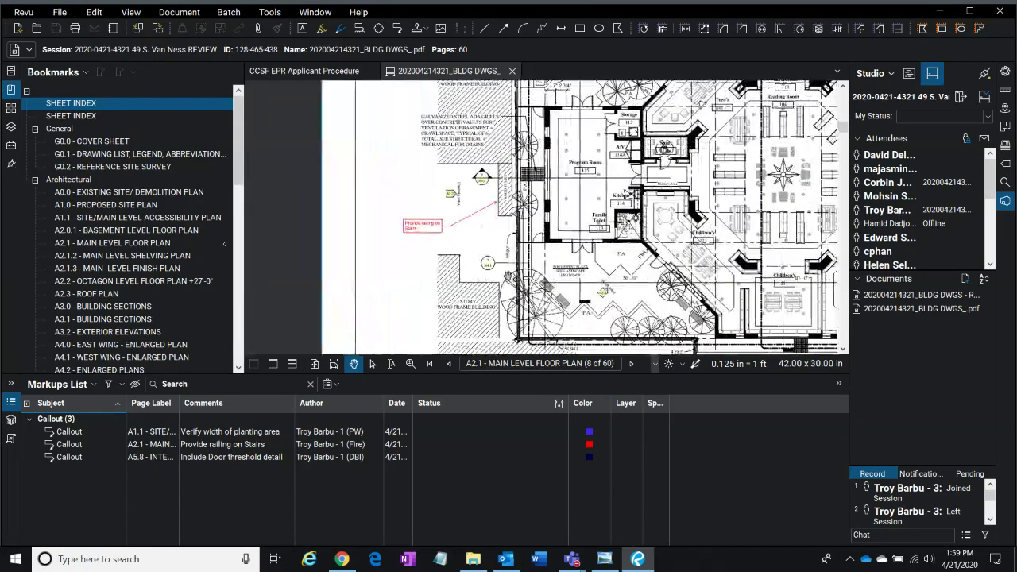
left_click(78, 457)
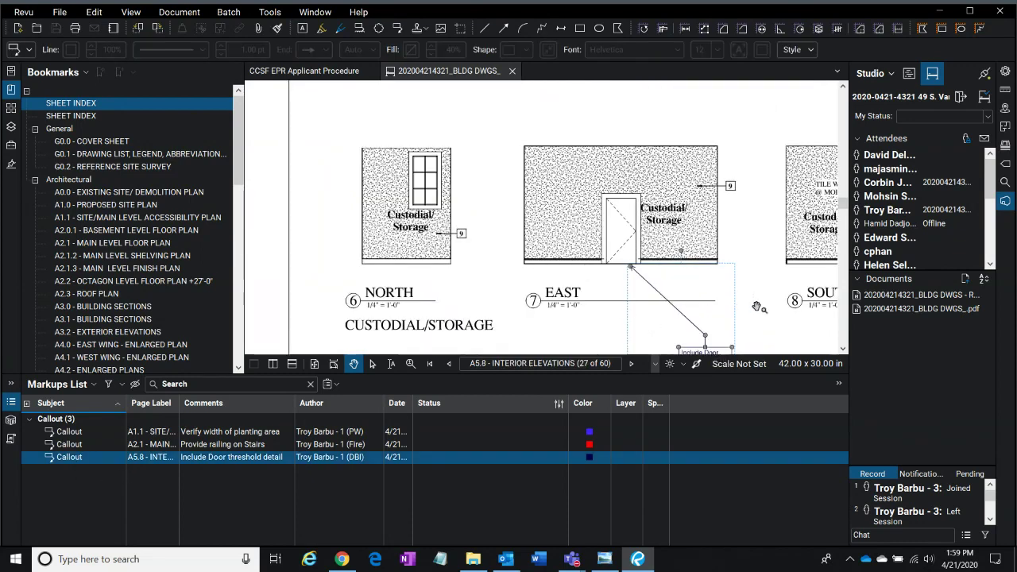
- Return to the "Verify width of planting area" callout on sheet A1.1 and examine the plan around it
left_click_drag(758, 307, 738, 254)
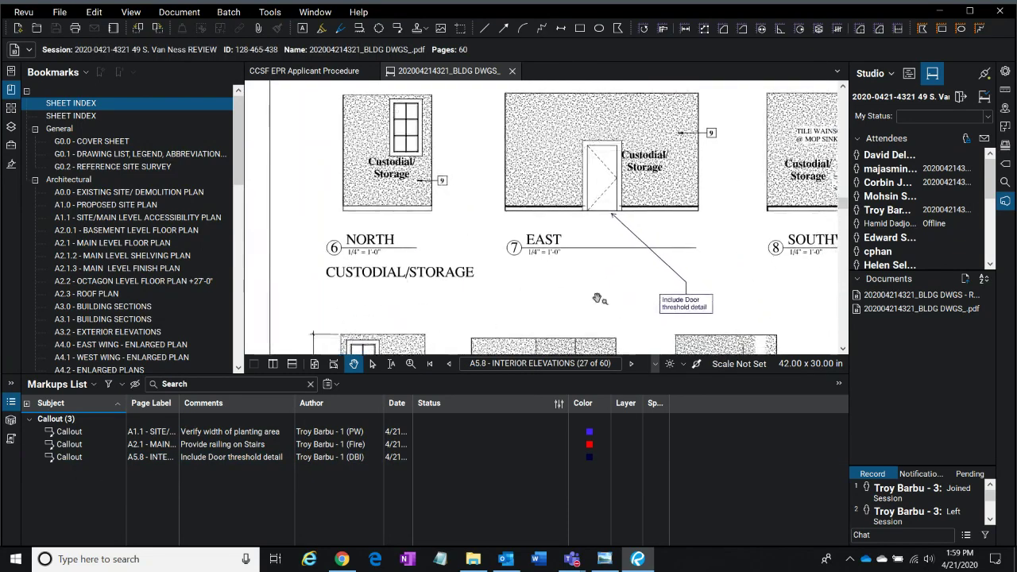
left_click(64, 432)
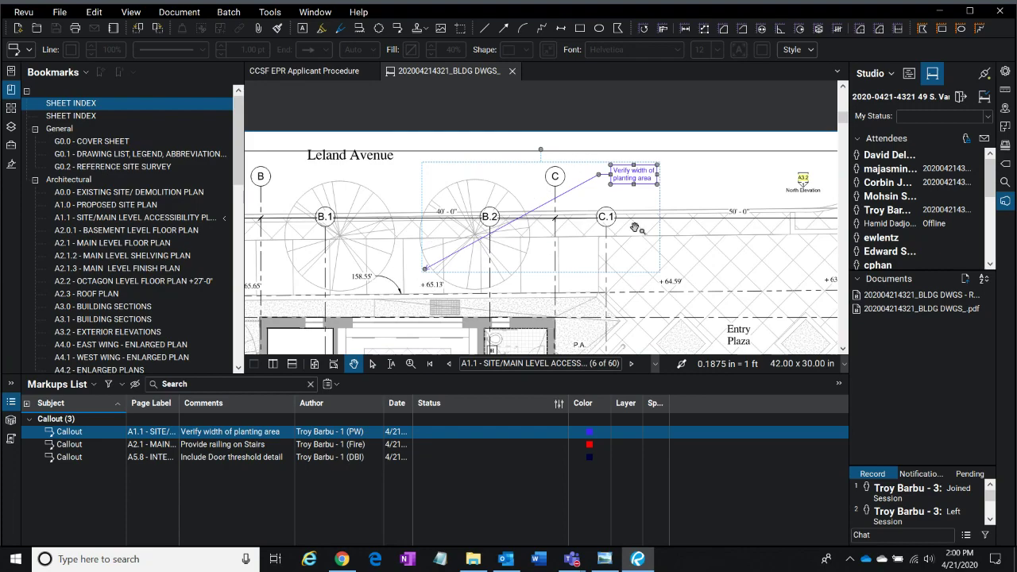
left_click(709, 171)
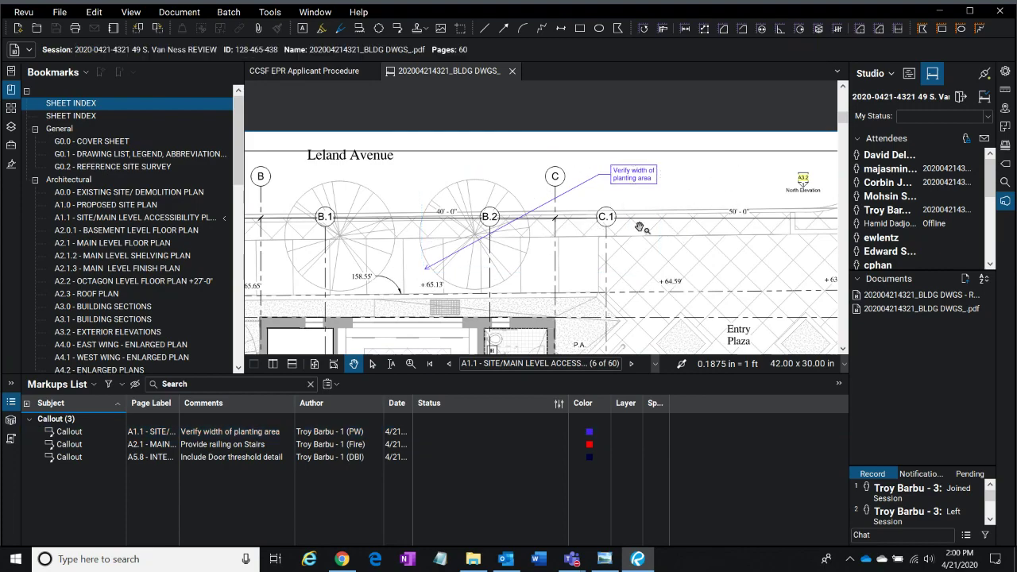
scroll(640, 228, "down", 5)
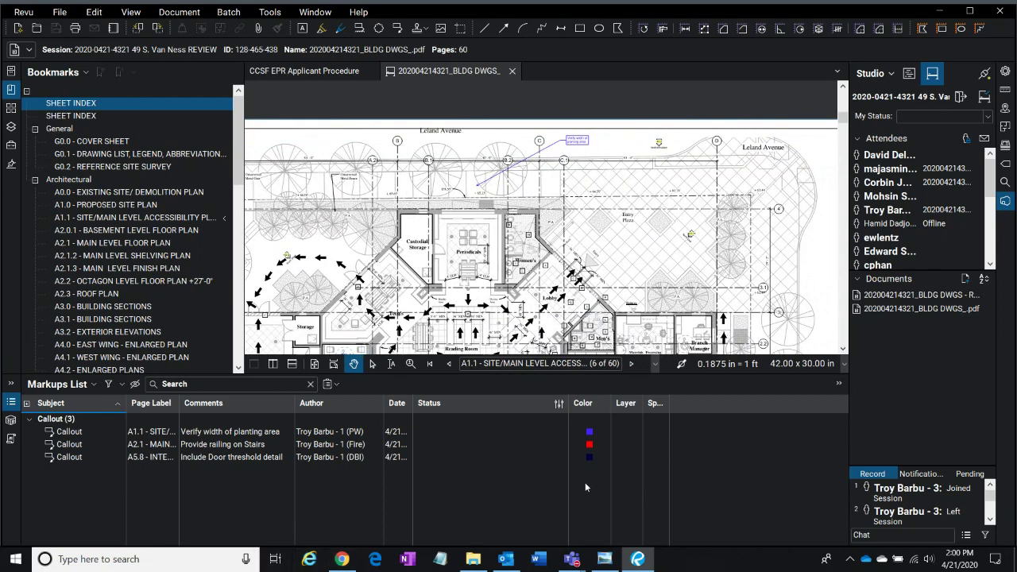
key("ctrl")
key("ctrl")
key("ctrl")
key("ctrl")
key("ctrl")
key("ctrl")
key("ctrl")
scroll(528, 144, "up", 2)
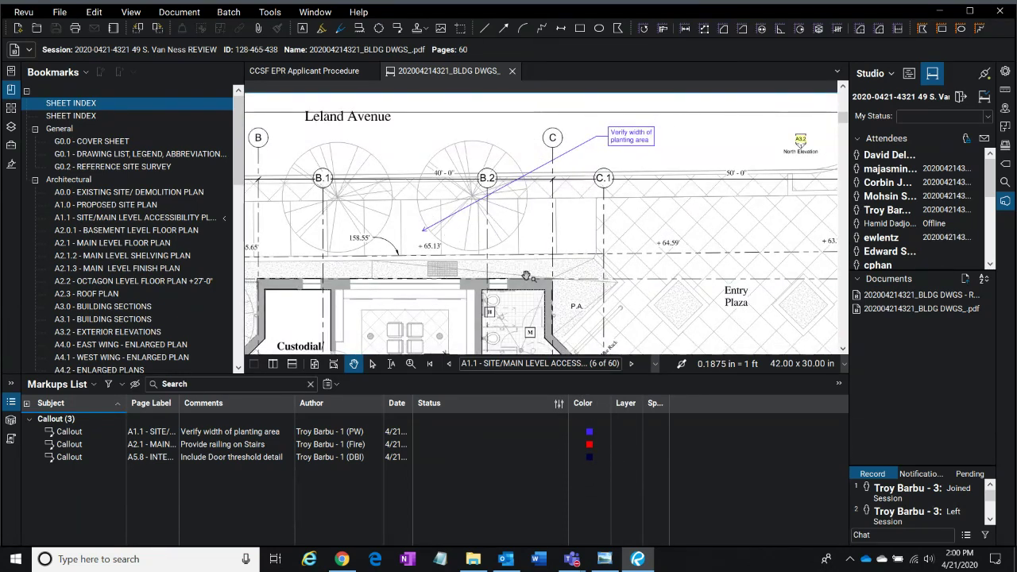
- Go to the "Provide railing on Stairs" callout on sheet A2.1 and examine the wood stairs it points to
left_click(256, 444)
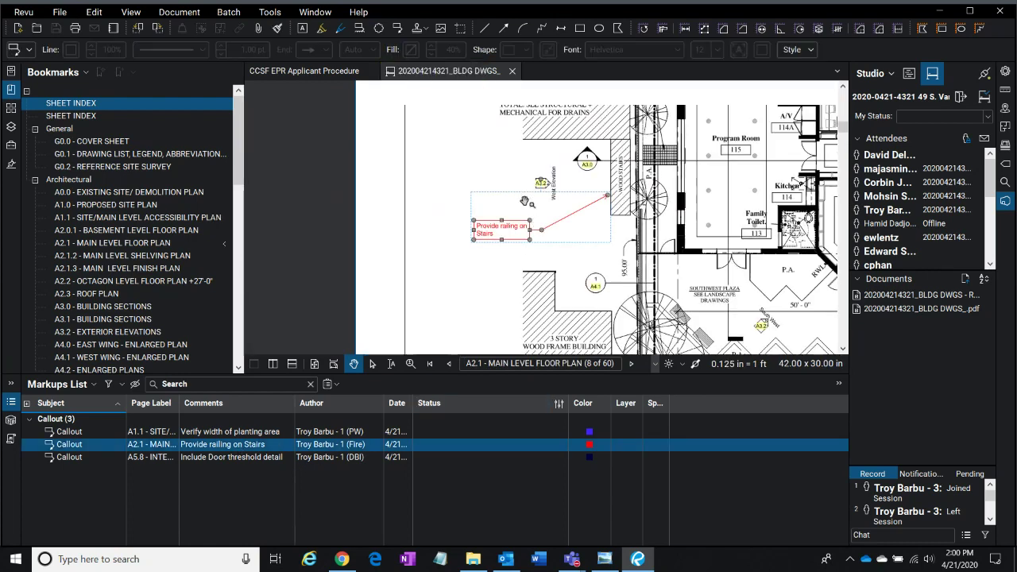
left_click(360, 125)
scroll(468, 228, "down", 2)
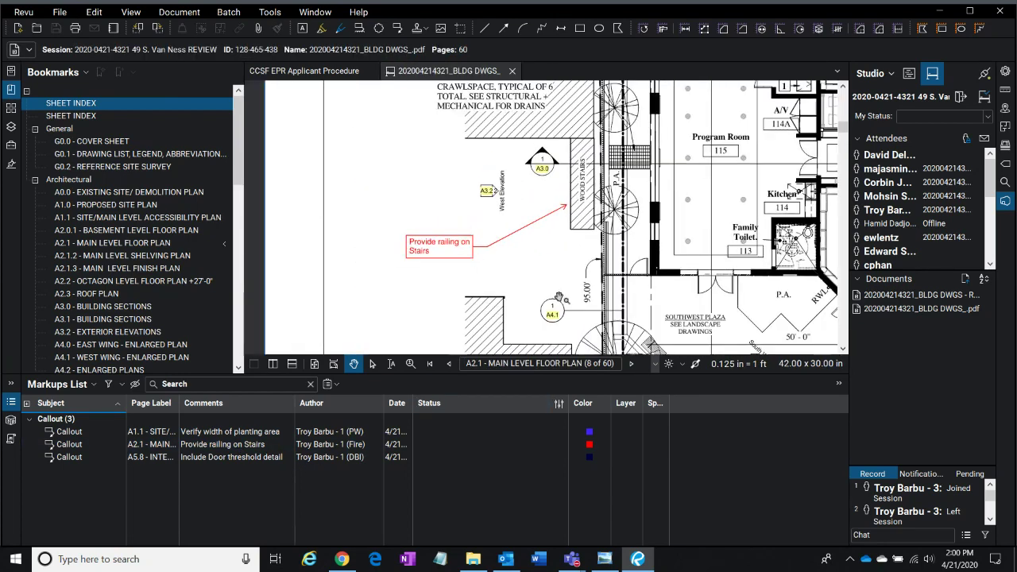
left_click(508, 242)
- Revisit the planting area callout, and examine the "Include Door threshold detail" callout with the neighbouring elevations on sheet A5.8
left_click(235, 434)
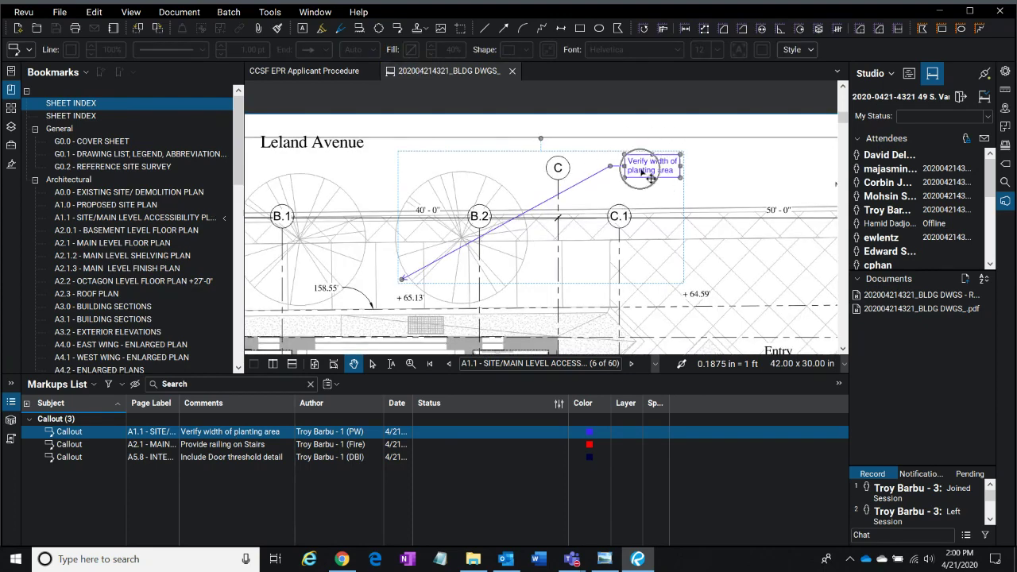
left_click(320, 458)
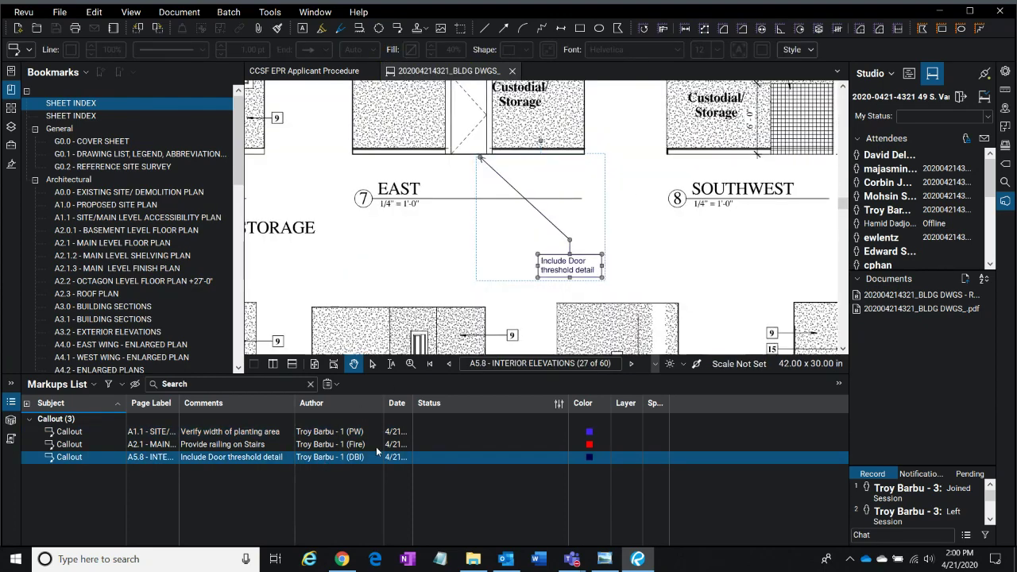
left_click(610, 258)
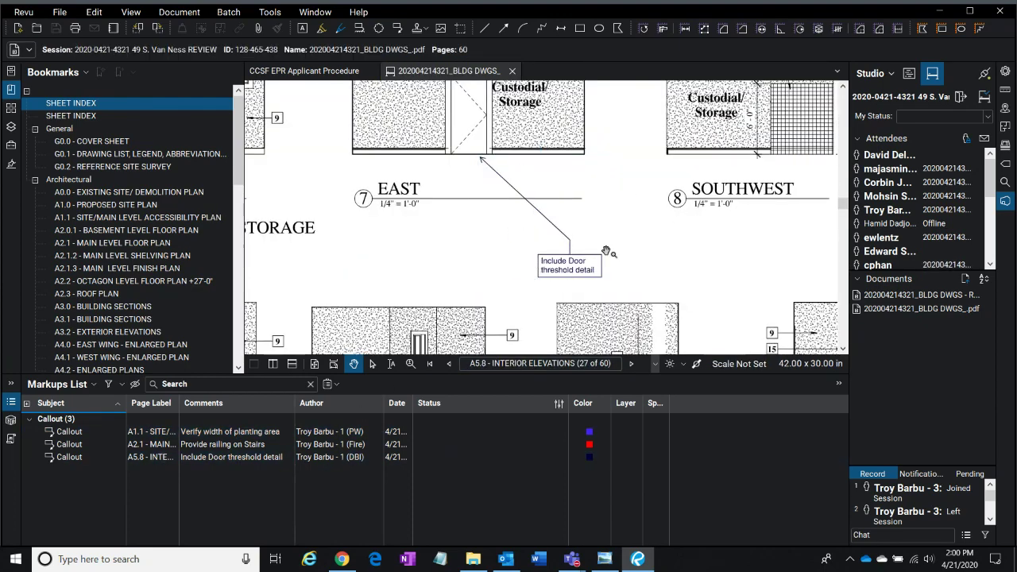
scroll(612, 248, "up", 1)
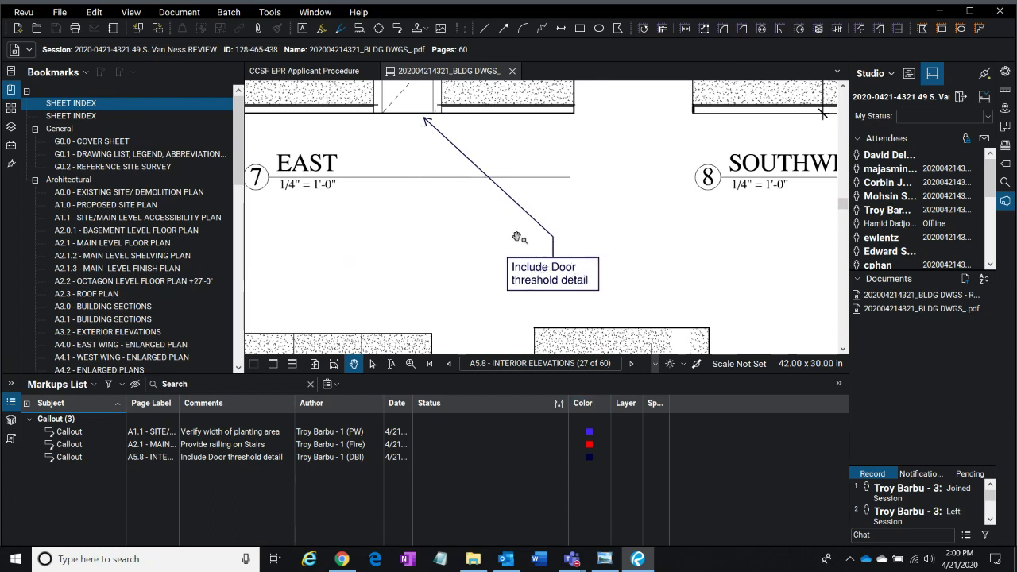
scroll(601, 244, "down", 1)
mouse_move(675, 255)
left_mouse_down()
mouse_move(594, 214)
mouse_move(550, 203)
mouse_move(507, 211)
left_mouse_up()
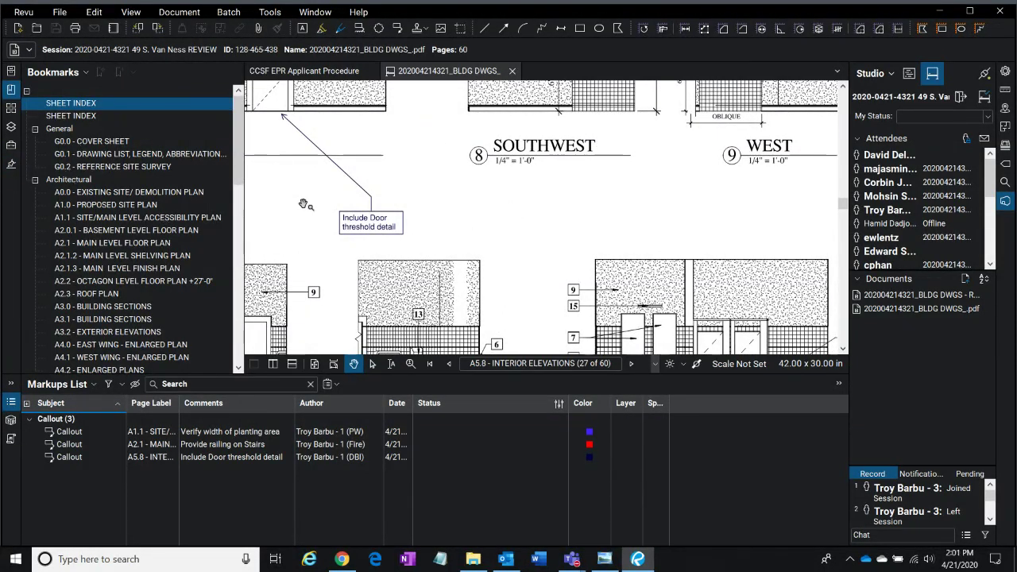
- Look over the Tool Chest and display the page thumbnails of the drawing set
left_click(11, 145)
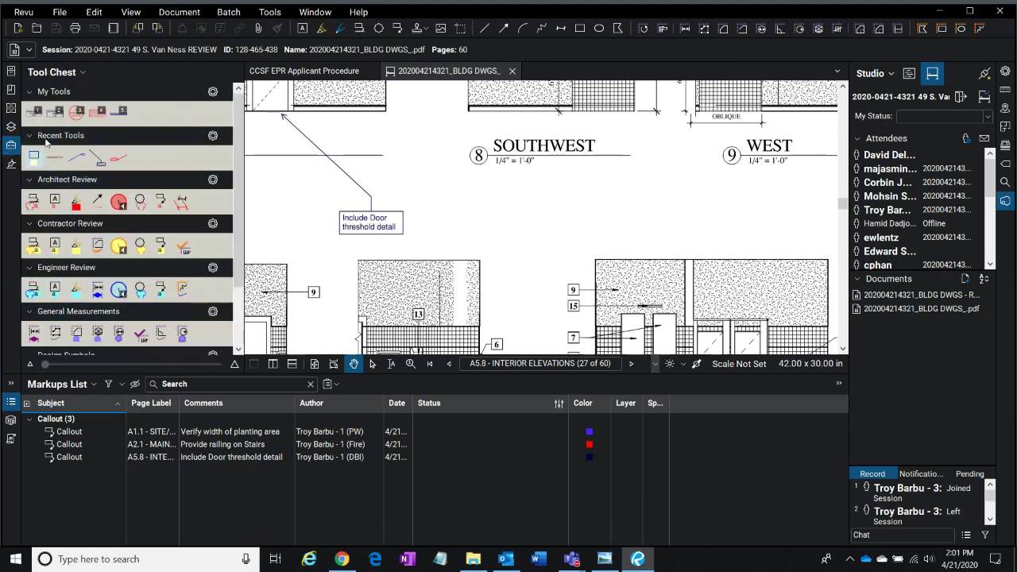
left_click(11, 109)
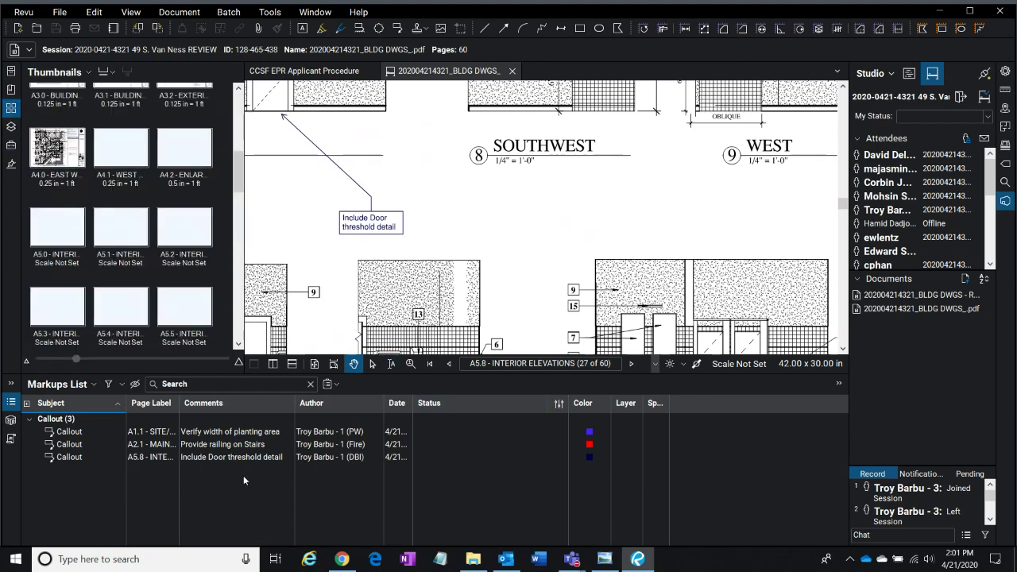
left_click_drag(391, 159, 443, 186)
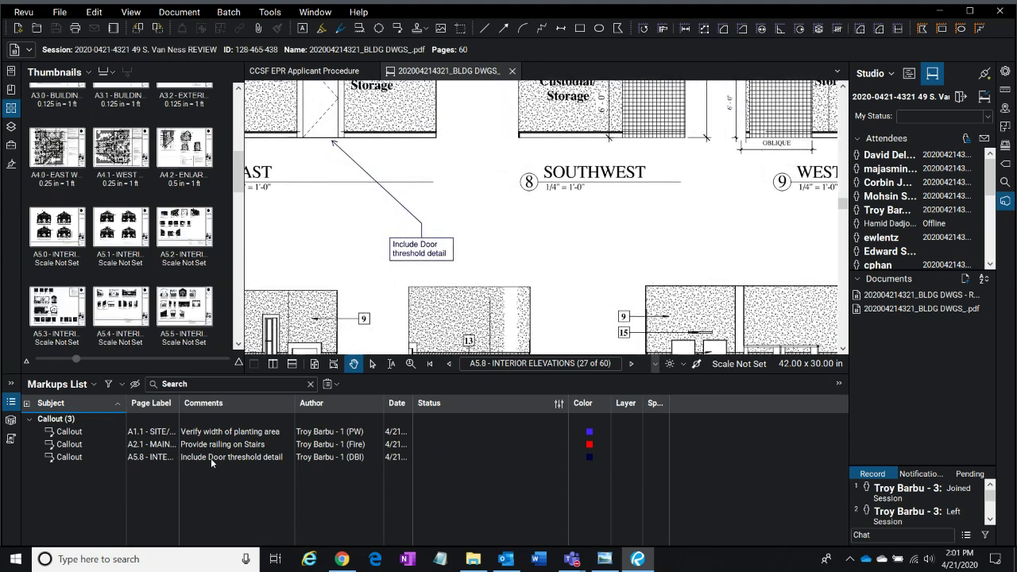
- Jump from the Markups List to the Public Works reviewer's planting area callout on sheet A1.1
left_click(210, 433)
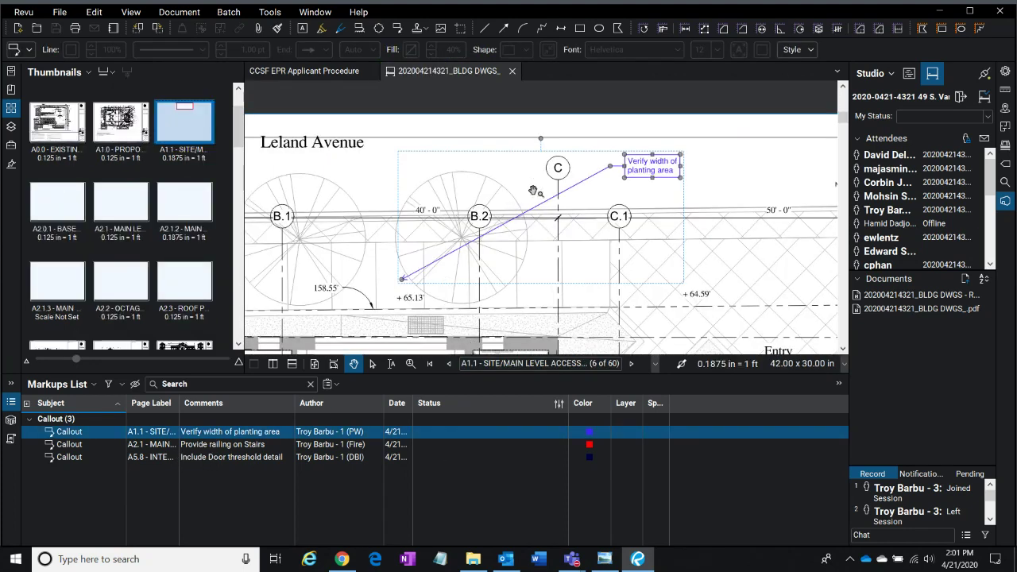
scroll(479, 182, "up", 1)
scroll(550, 225, "down", 1)
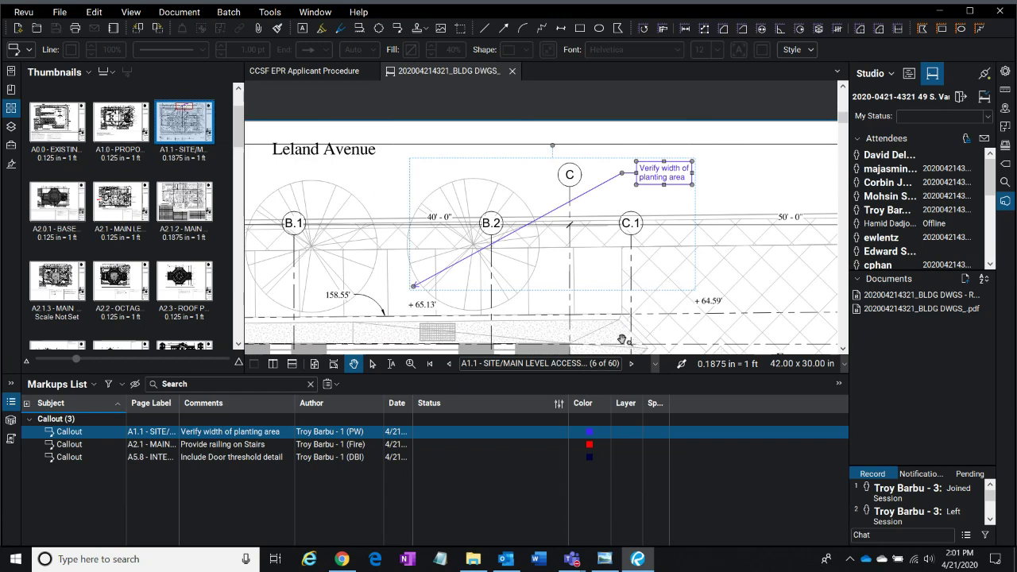
- Switch to the CCSF EPR Applicant Procedure and follow its bookmarks to read section 8.0, Incorporate CCSF Review Comments
left_click(331, 77)
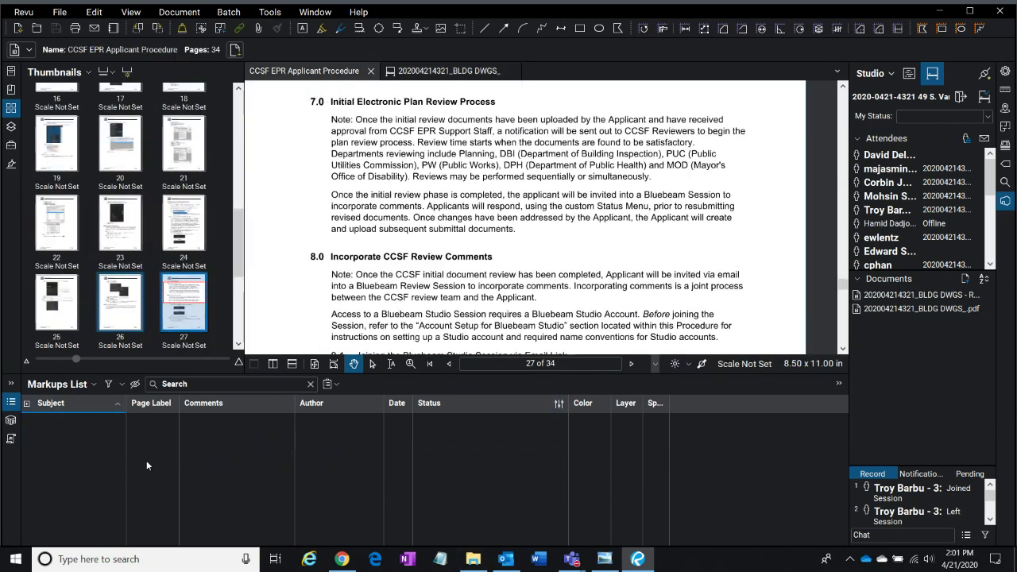
left_click(11, 90)
scroll(115, 297, "down", 2)
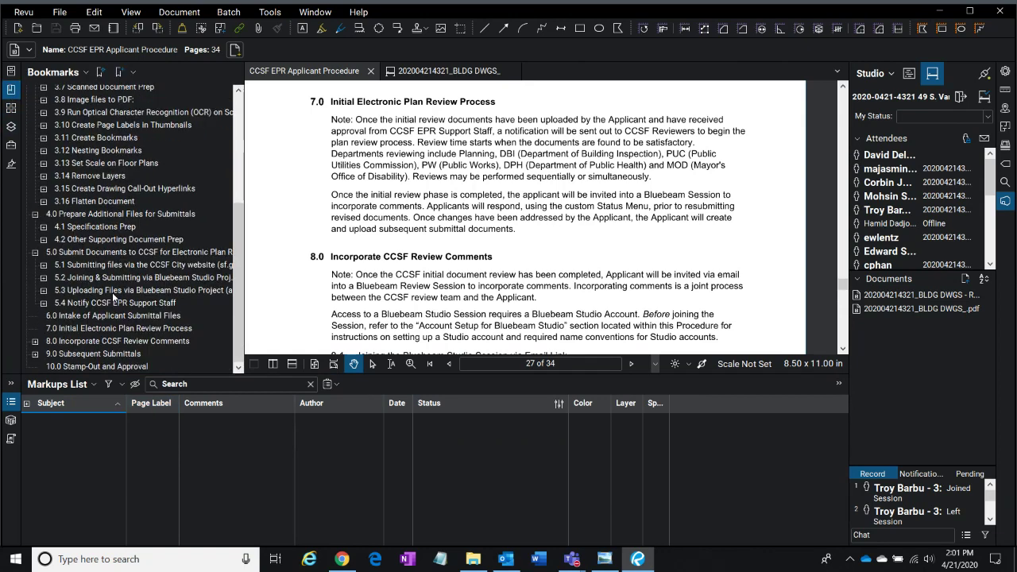
left_click(74, 342)
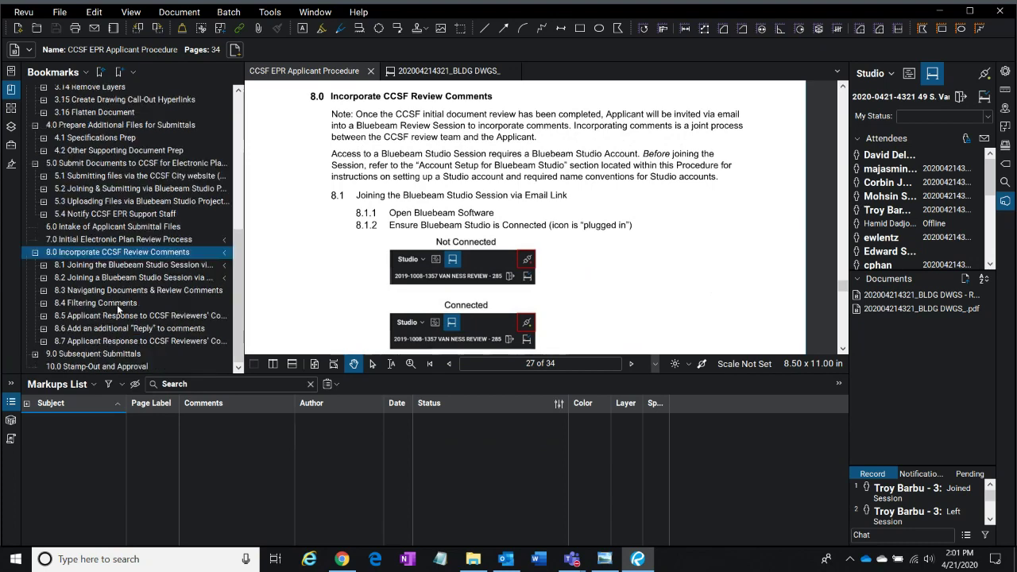
left_click(86, 163)
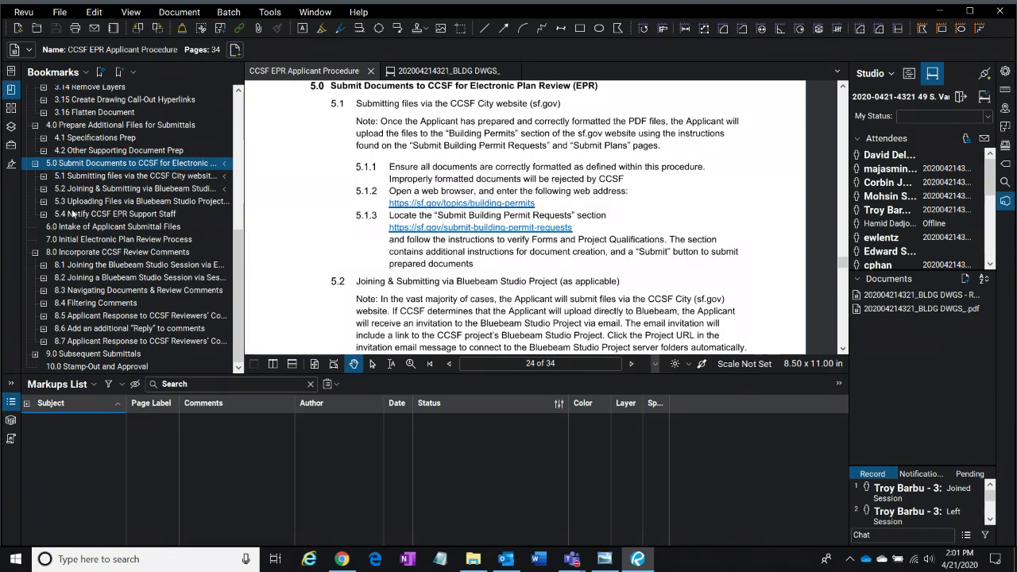
left_click(74, 252)
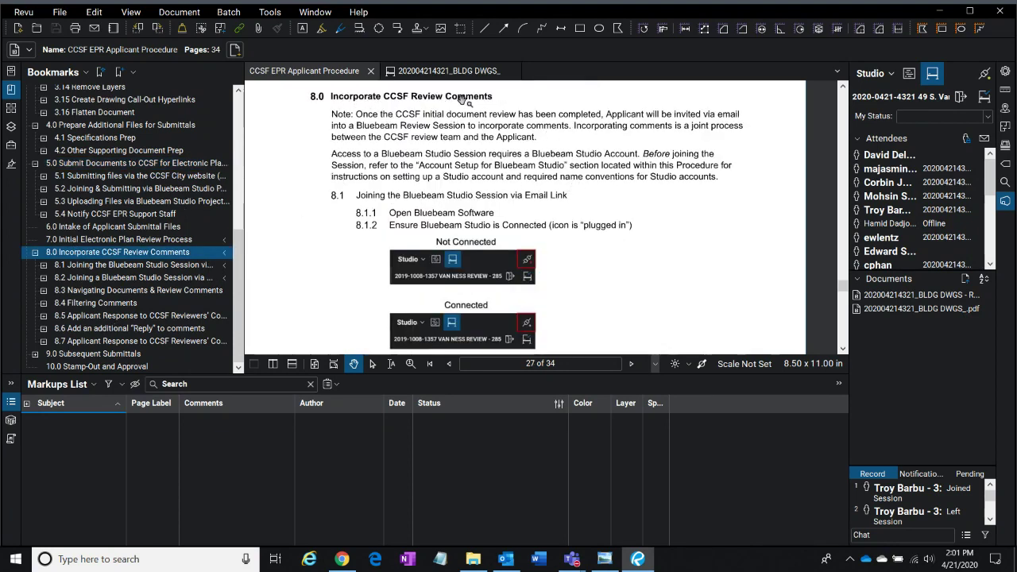
scroll(426, 169, "down", 1)
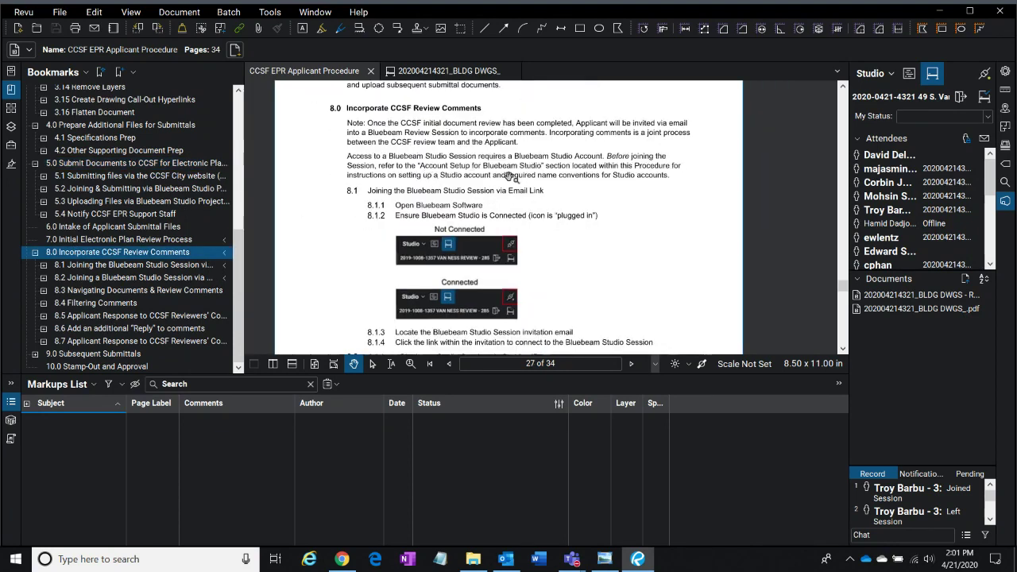
left_click_drag(605, 327, 612, 220)
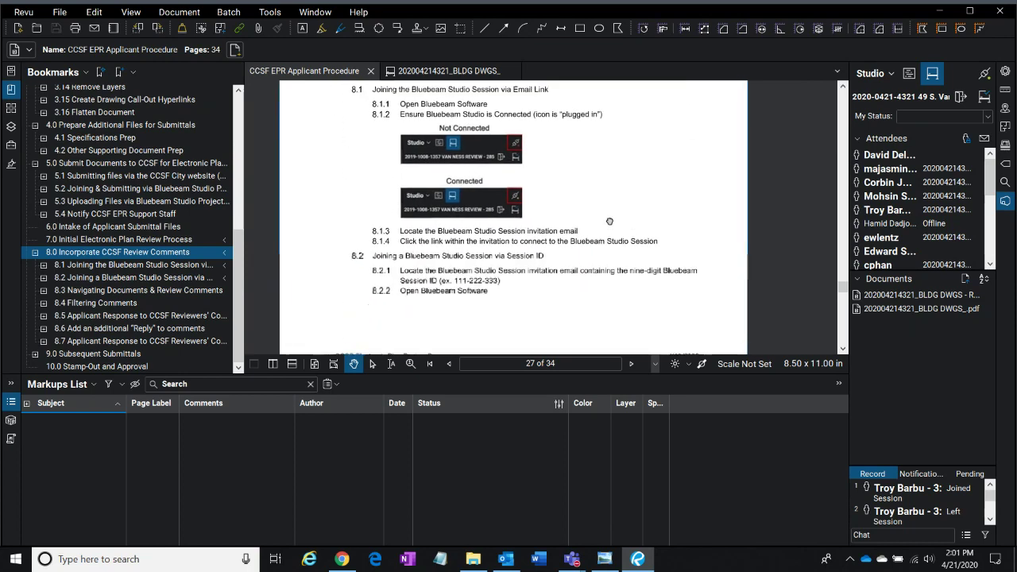
- Go through procedure sections 8.2 to 8.6, from joining a session by ID to adding a "Reply" to comments
left_click(91, 278)
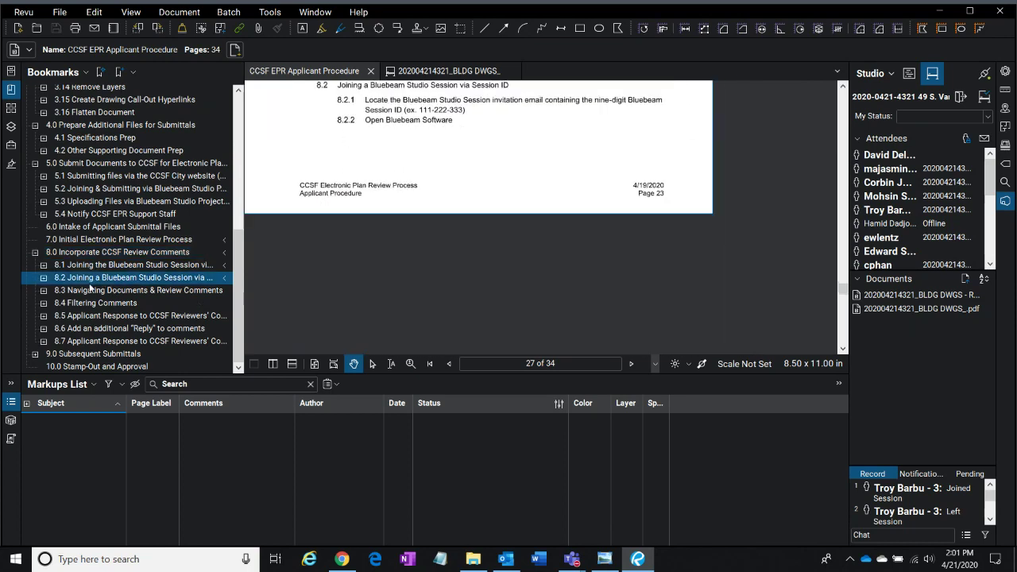
left_click(98, 291)
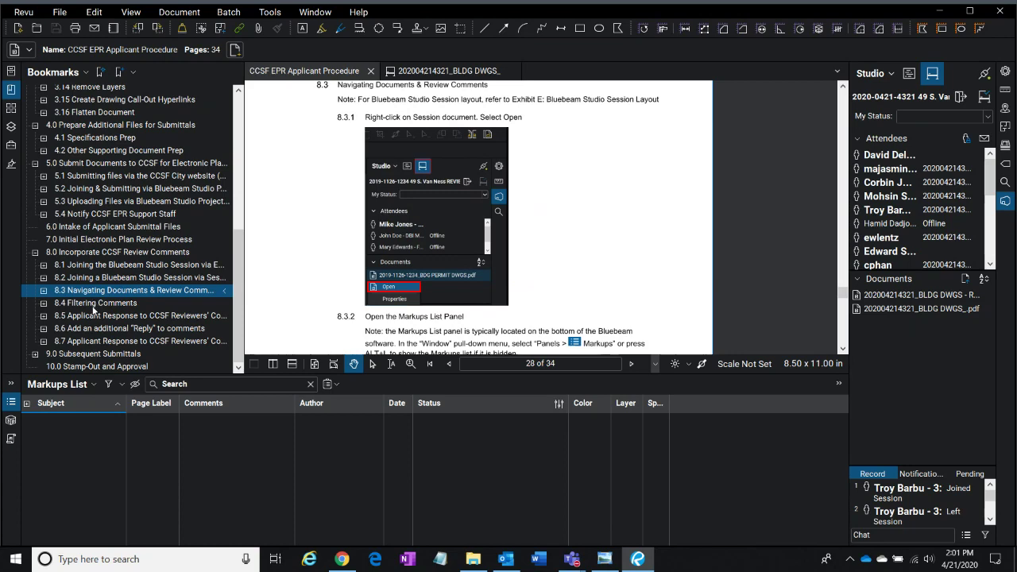
left_click(94, 305)
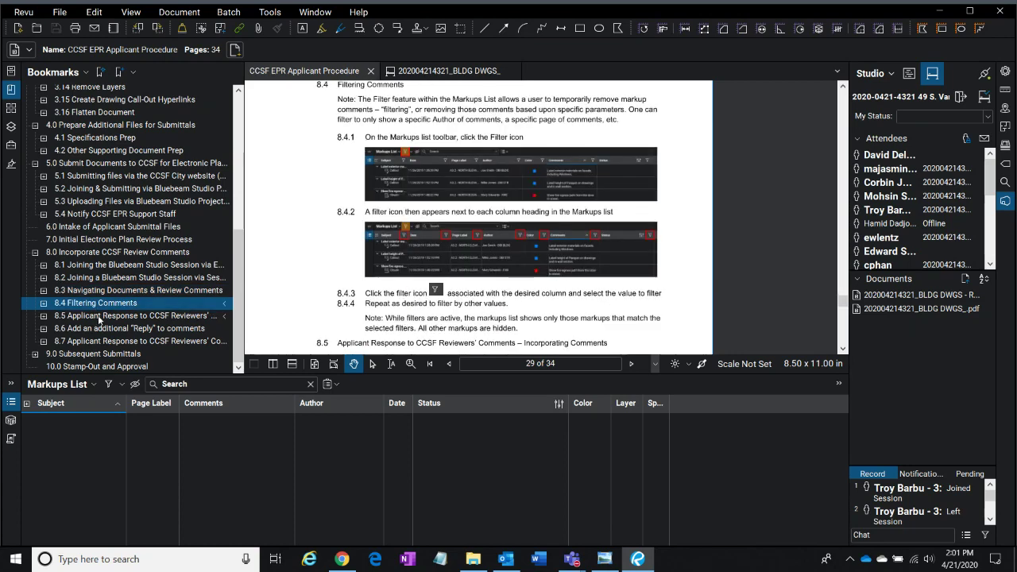
left_click(100, 317)
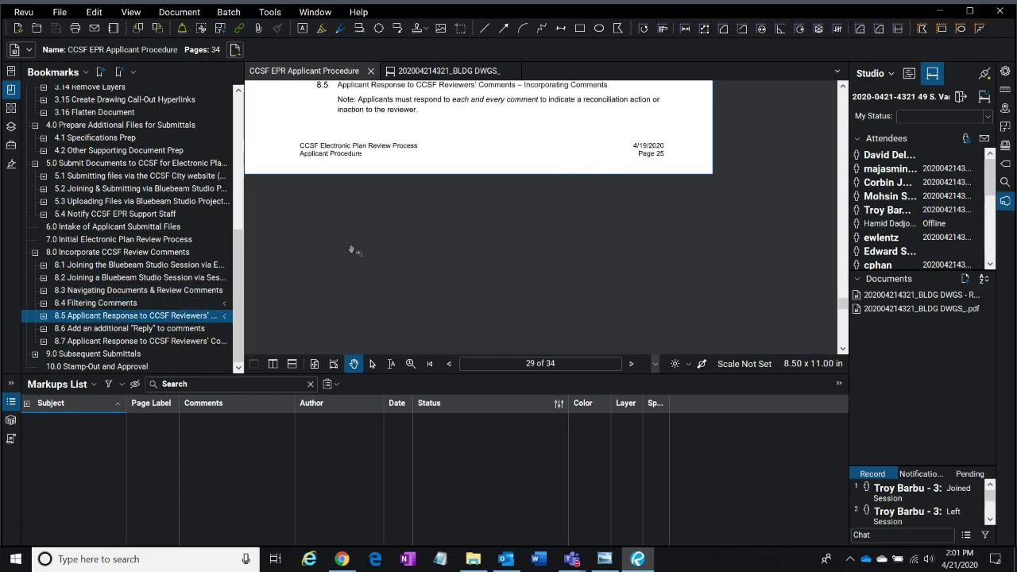
left_click(80, 328)
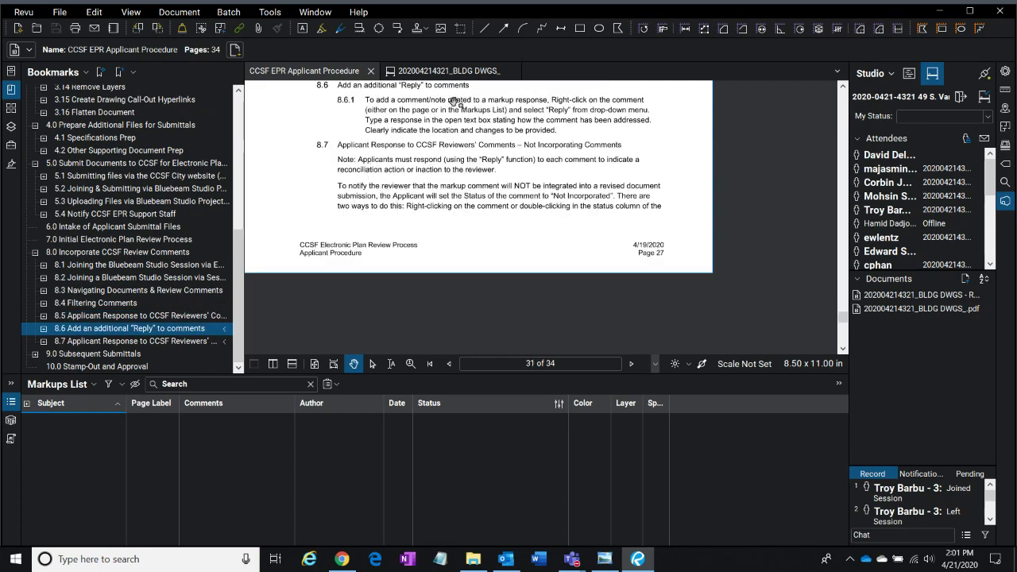
scroll(494, 157, "up", 1)
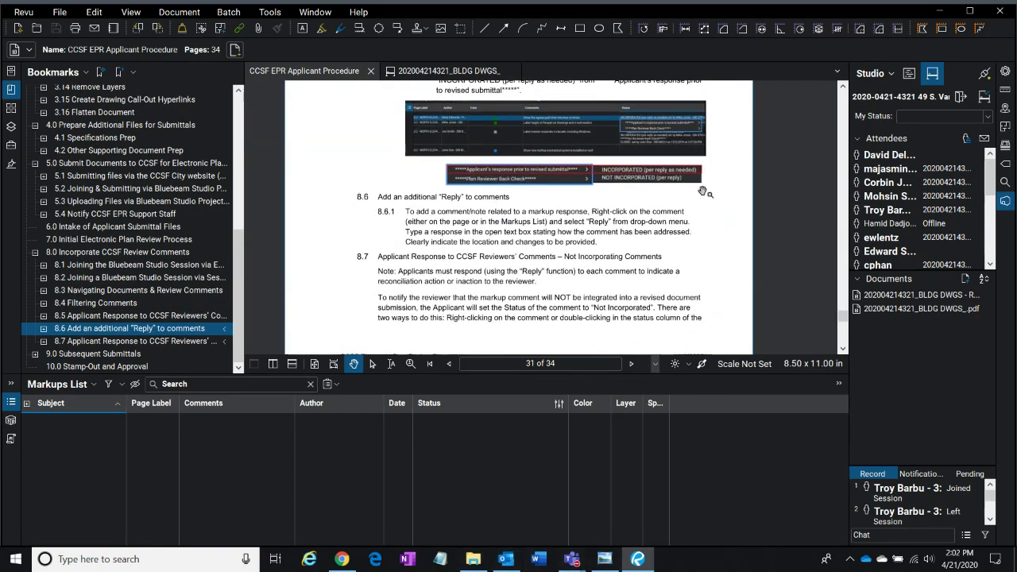
- Return to the building drawing set, check the author of the "Verify width of planting area" comment, and select its callout on sheet A1.1
left_click(442, 71)
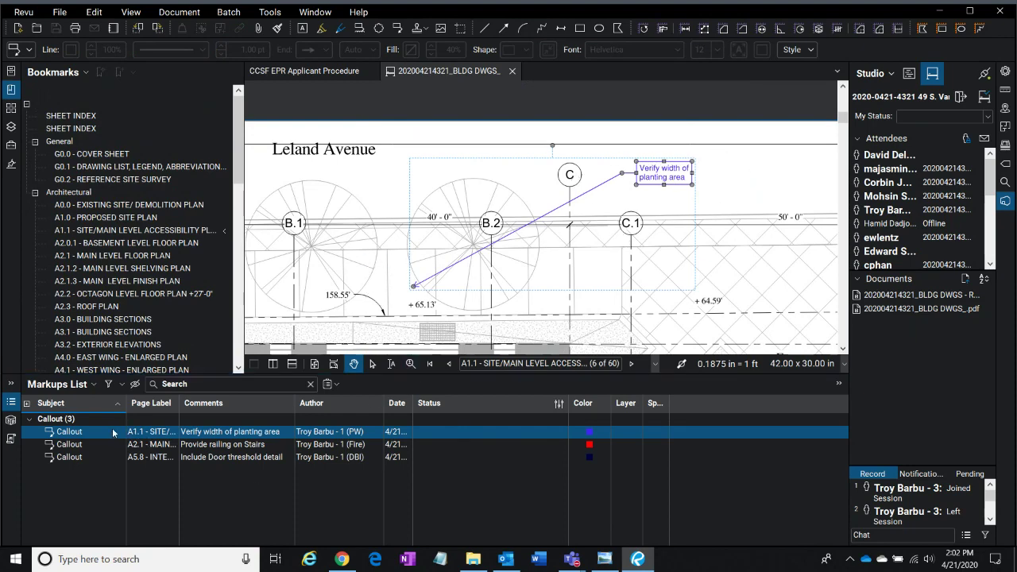
left_click(345, 430)
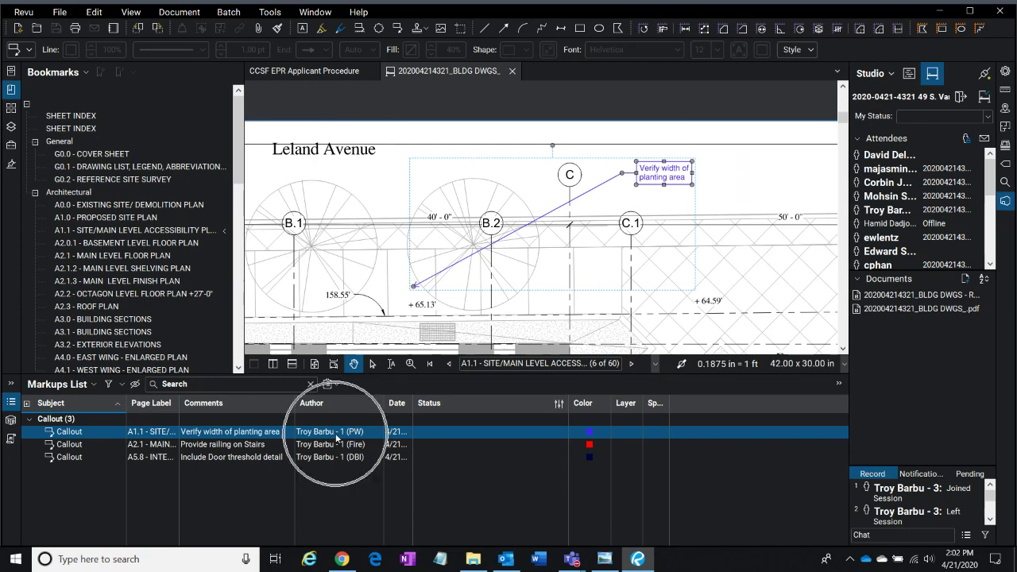
left_click(342, 430)
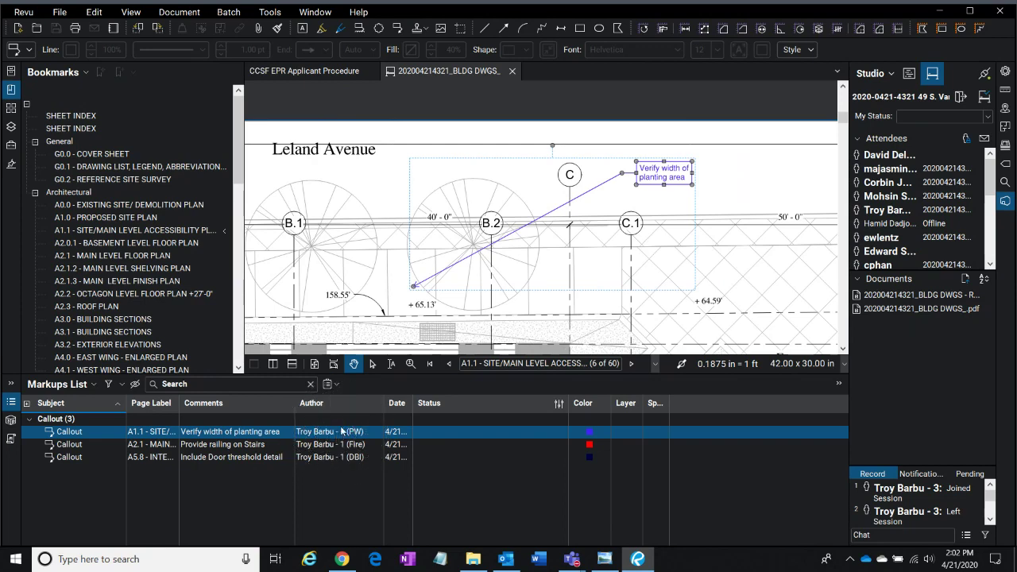
left_click(325, 433)
left_click(340, 433)
left_click(357, 434)
left_click(730, 174)
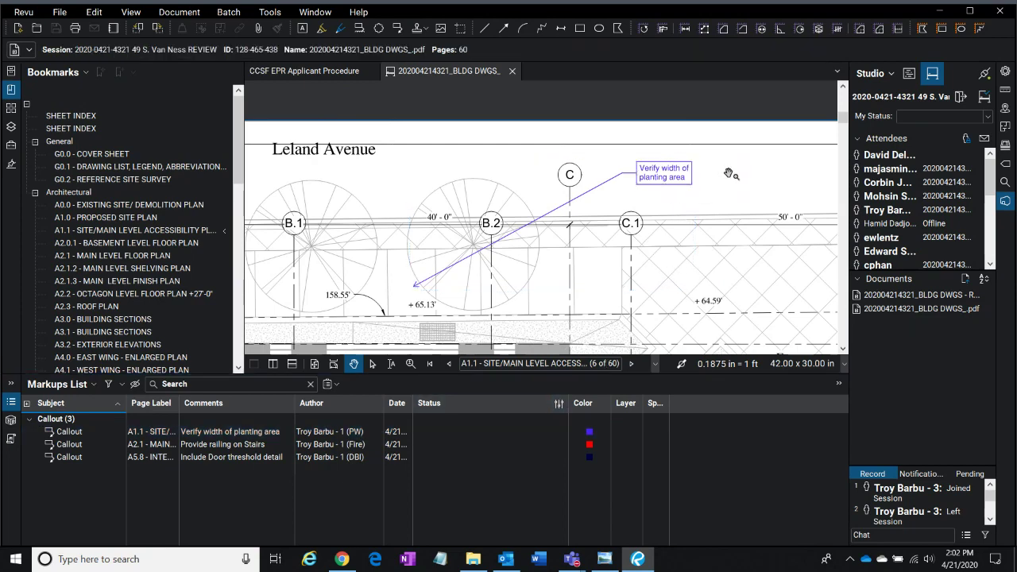
left_click(656, 173)
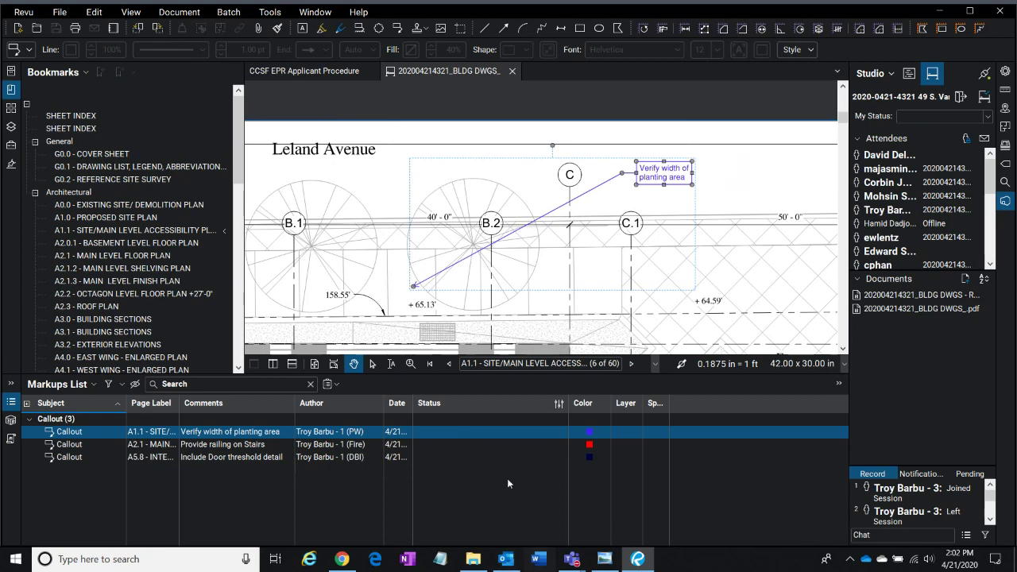
- Set the applicant's response status of the "Verify width of planting area" comment to "INCORPORATED (per reply)"
left_click(434, 408)
left_click(441, 434)
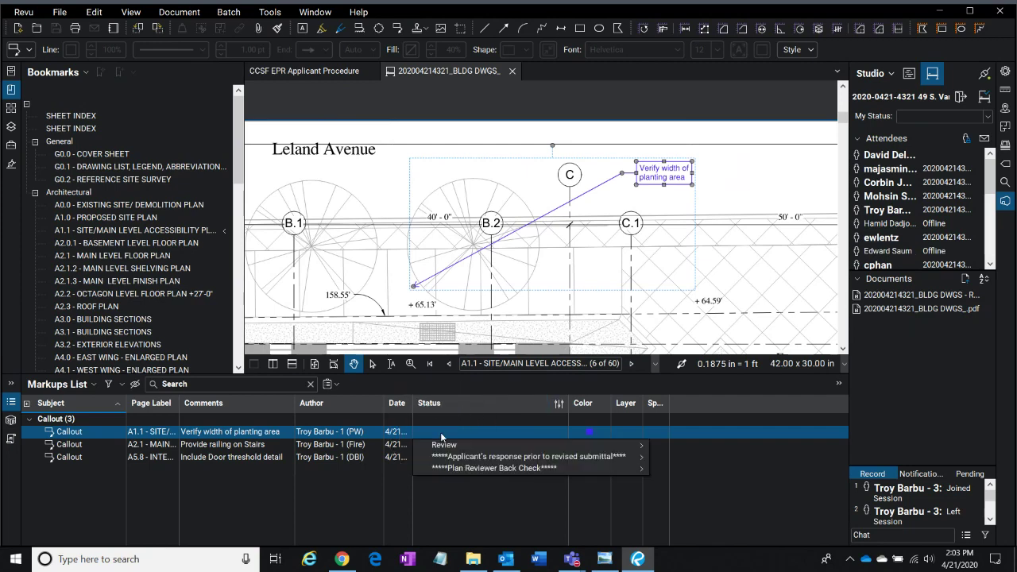
mouse_move(486, 455)
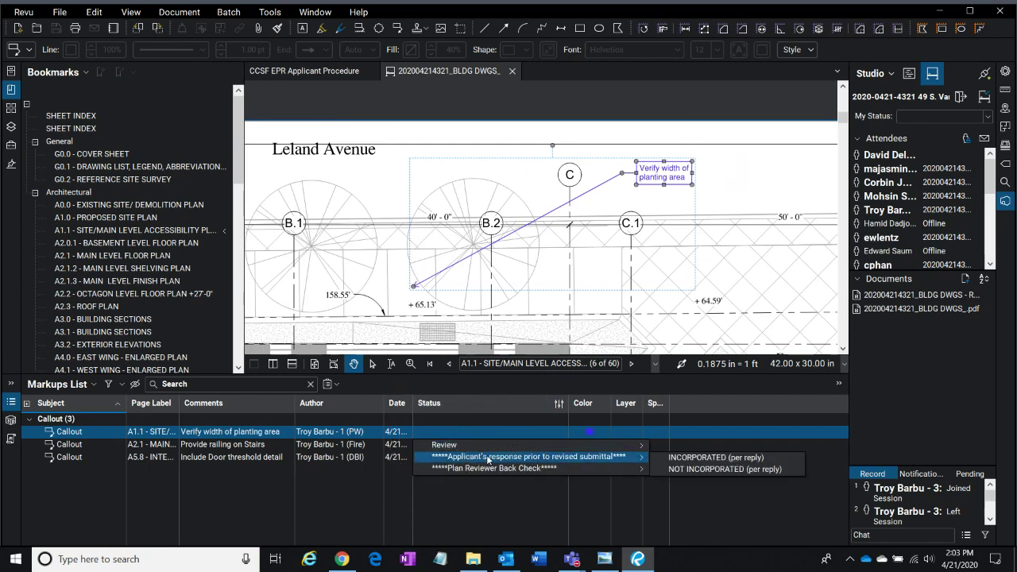
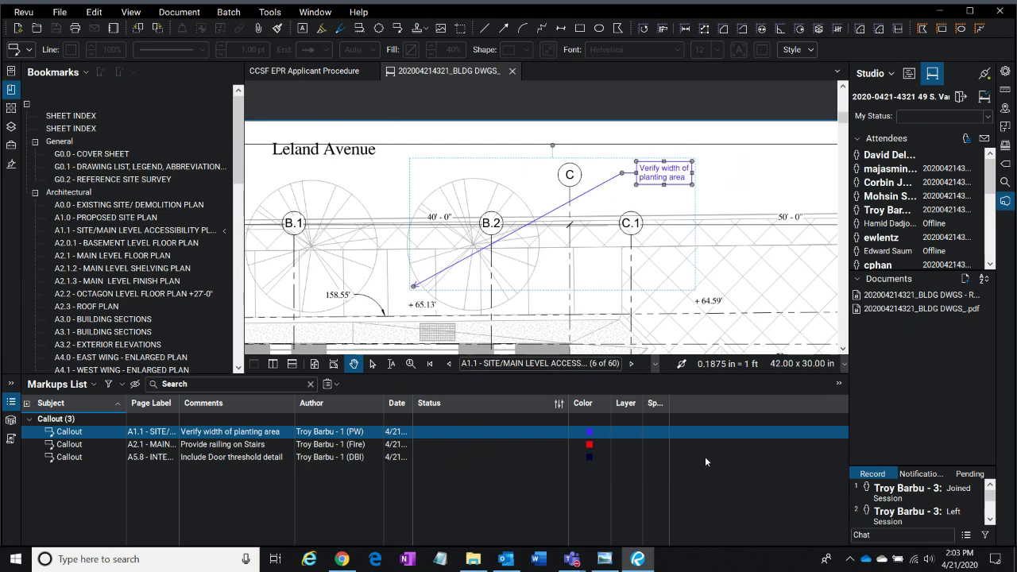
left_click(706, 458)
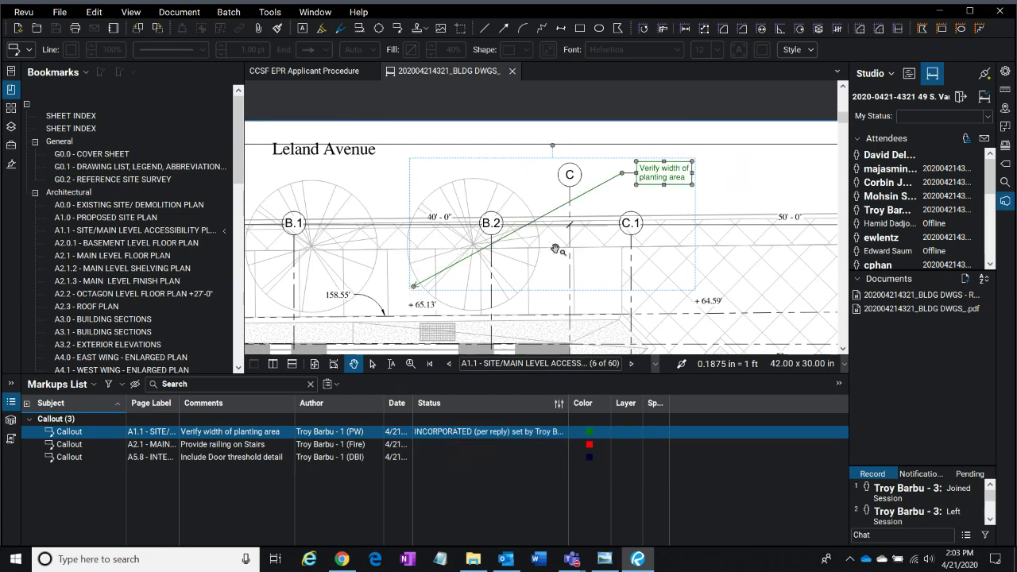
- Add the reply "will add dimension in next submission" to the "Verify width of planting area" comment
right_click(515, 431)
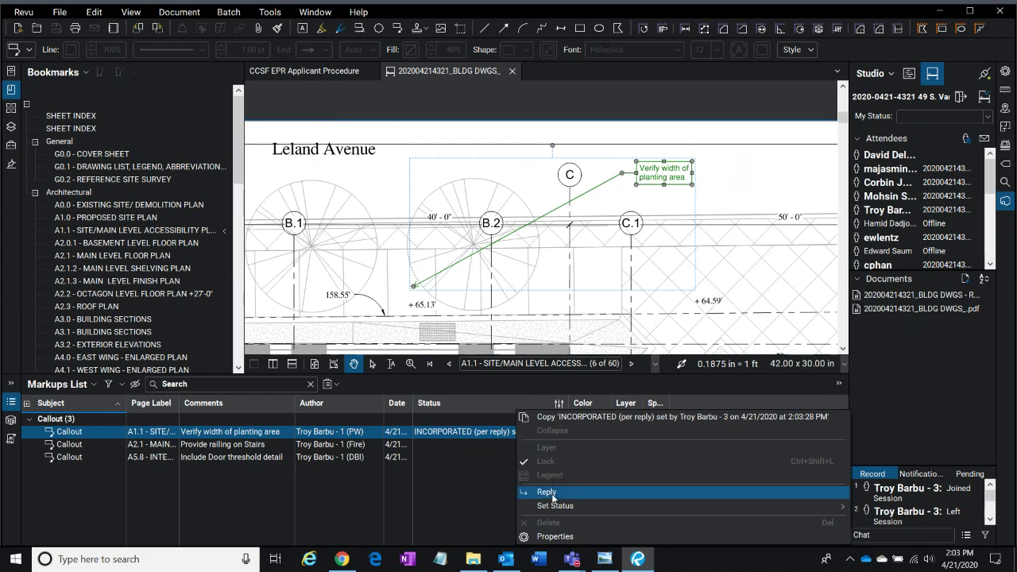
left_click(487, 434)
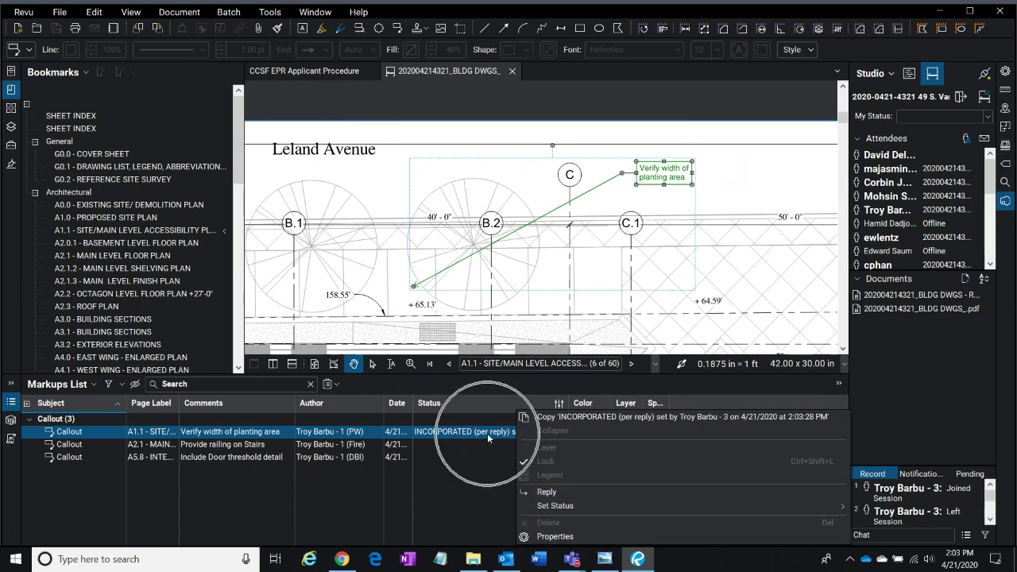
left_click(546, 493)
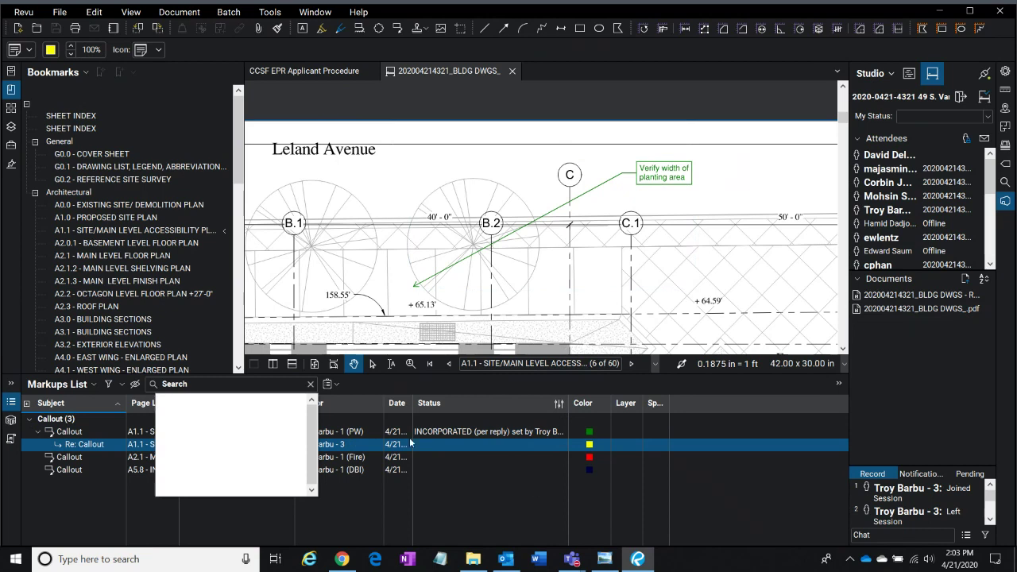
type("will add dimensio")
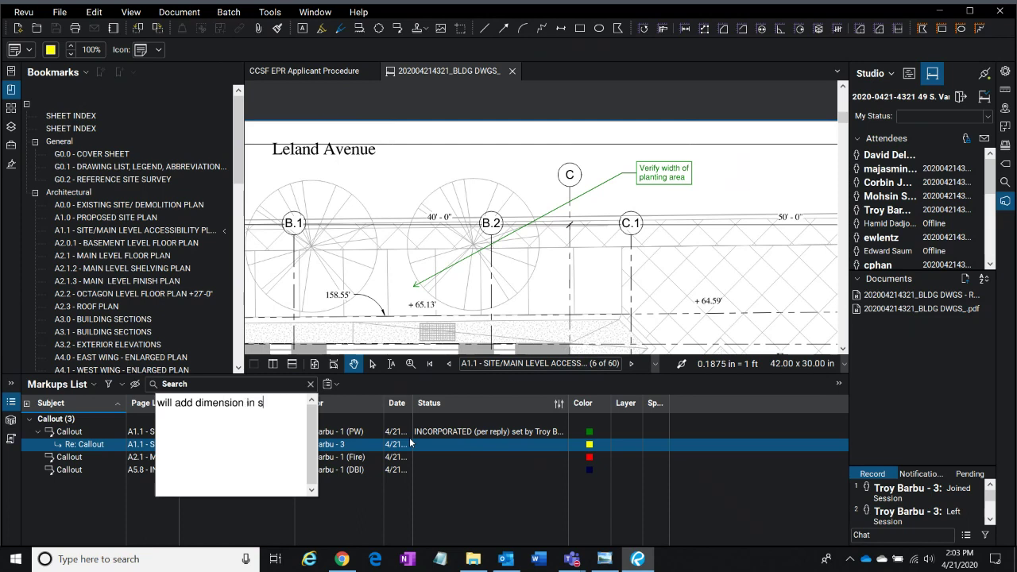
type("n in next submission")
left_click(693, 448)
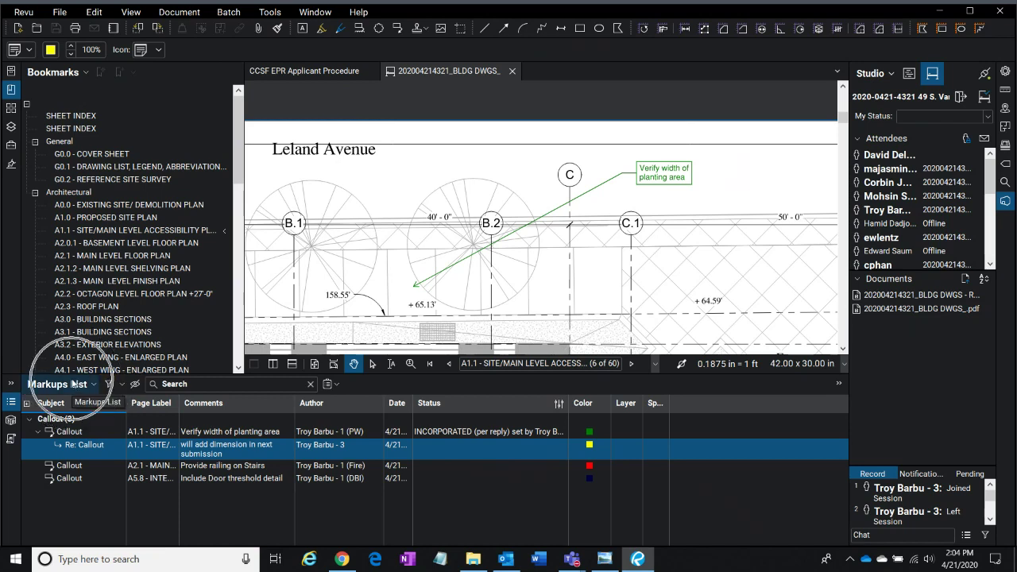
- Check the Author choices in the Markups List column filters, and sort the list by status, comments and finally page label
left_click(109, 385)
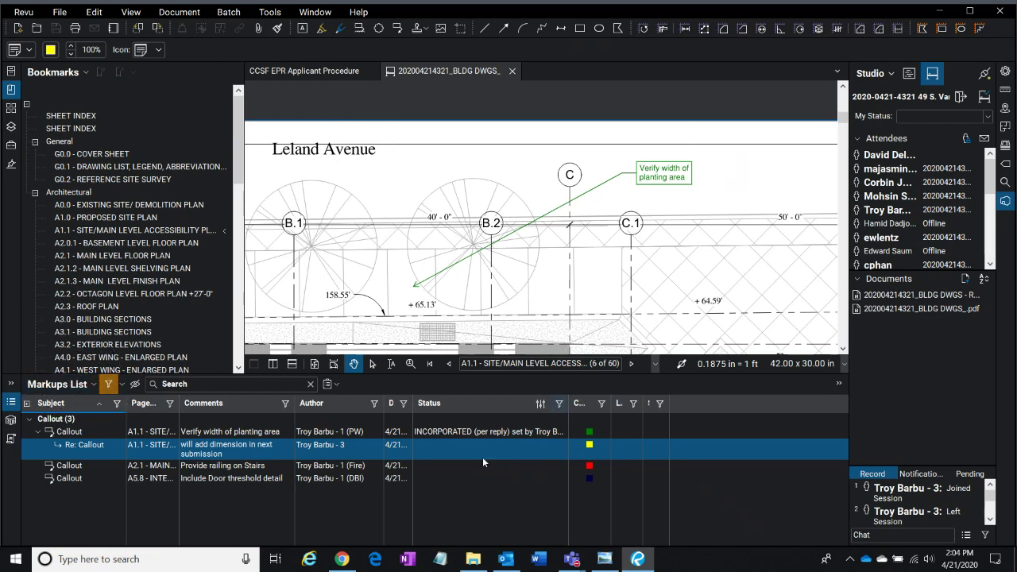
left_click(373, 404)
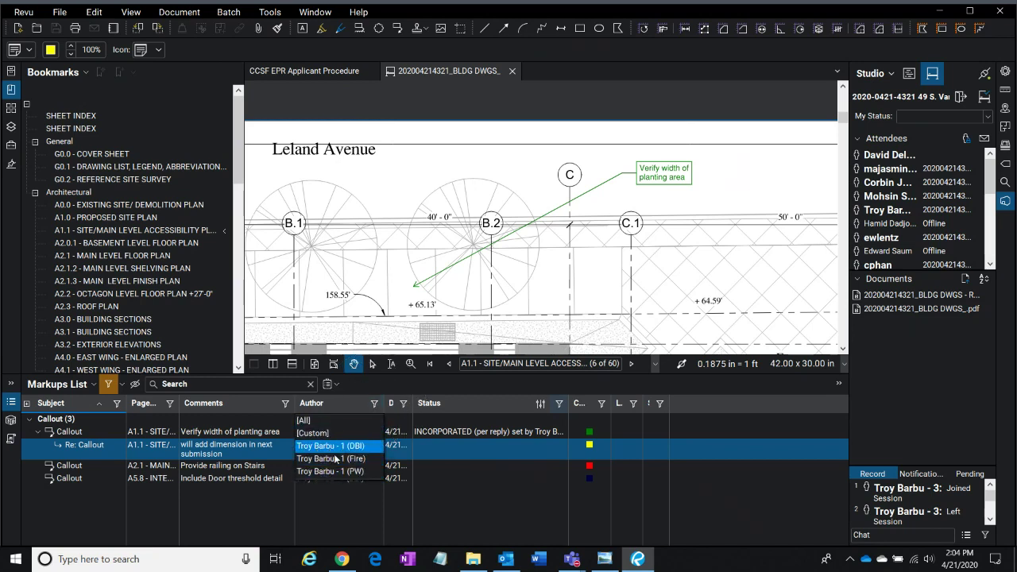
left_click(491, 399)
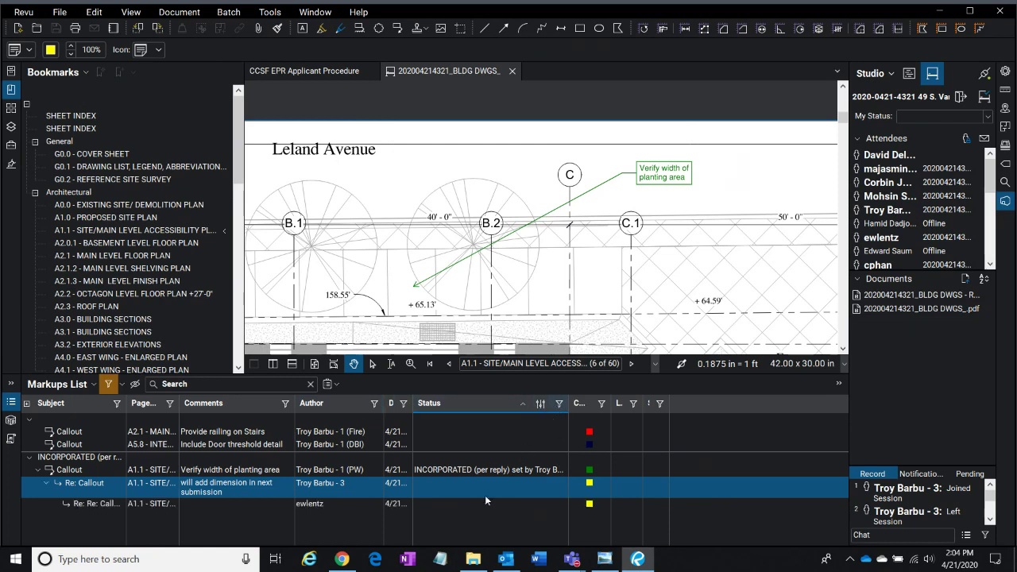
left_click(236, 409)
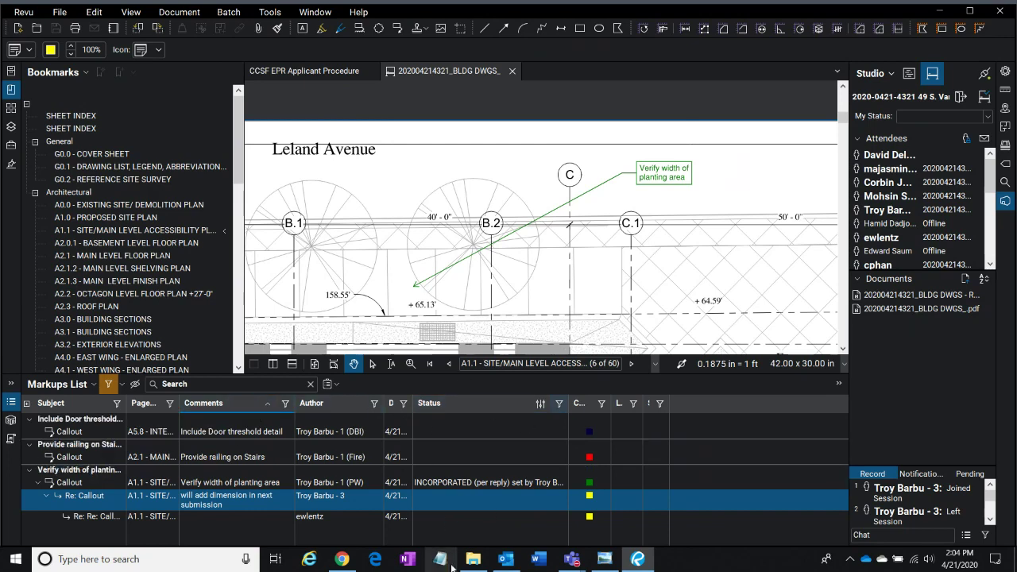
left_click(478, 405)
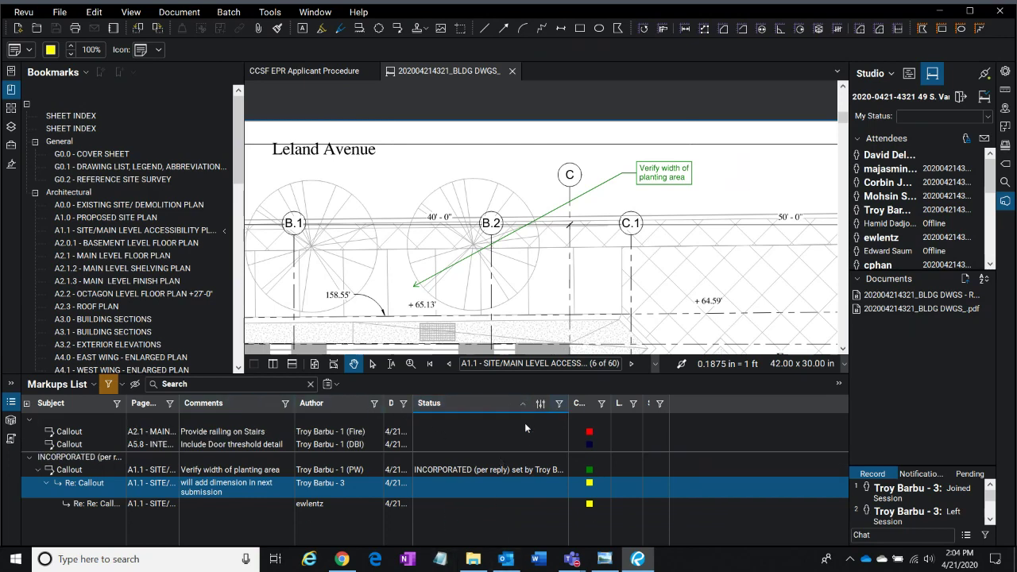
left_click(143, 406)
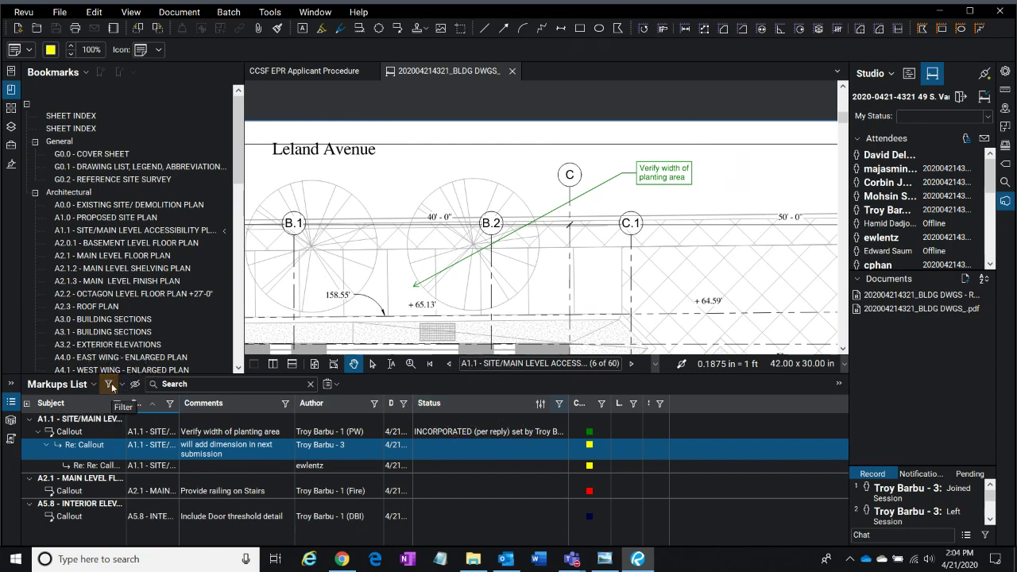
left_click(110, 384)
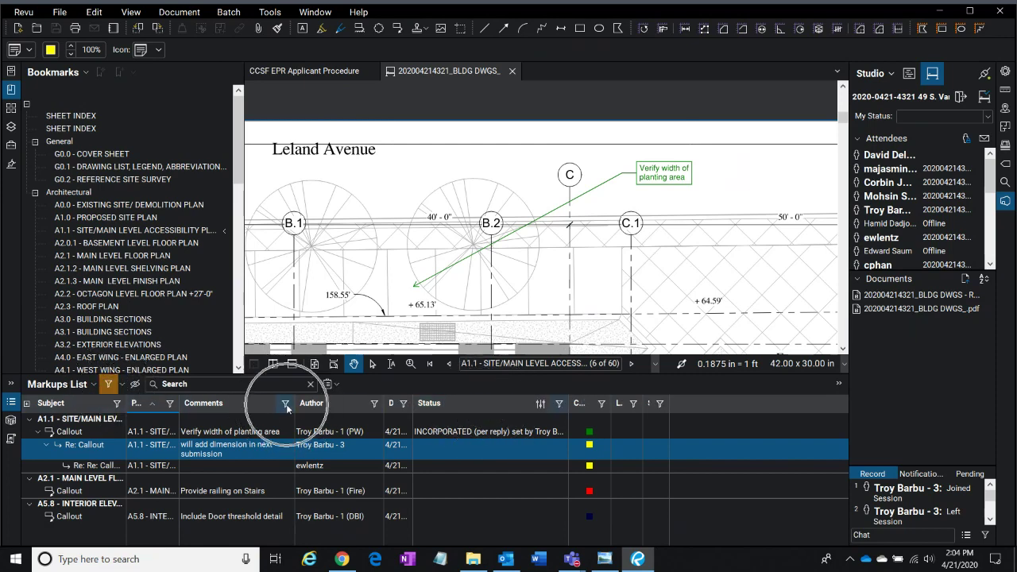
left_click(110, 385)
left_click(108, 384)
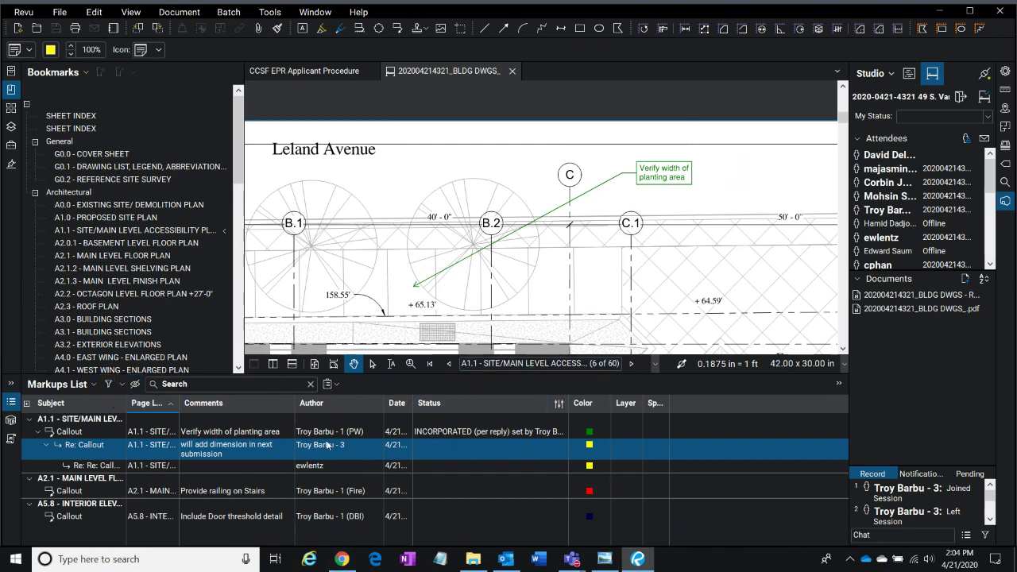
- Jump from the planting area comment to the Fire reviewer's "Provide railing on Stairs" callout on sheet A2.1 and view it closely
left_click(205, 433)
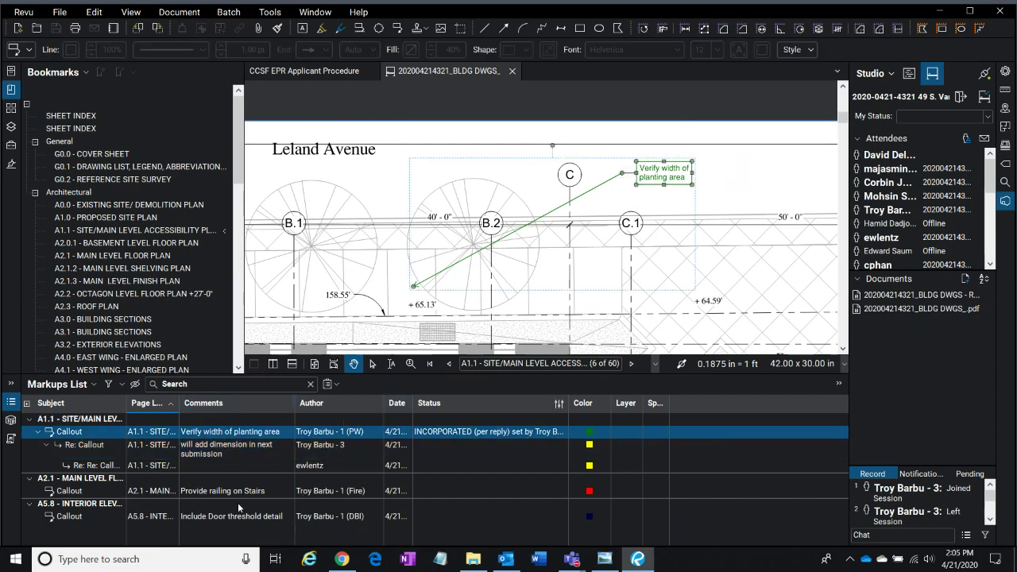
left_click(203, 490)
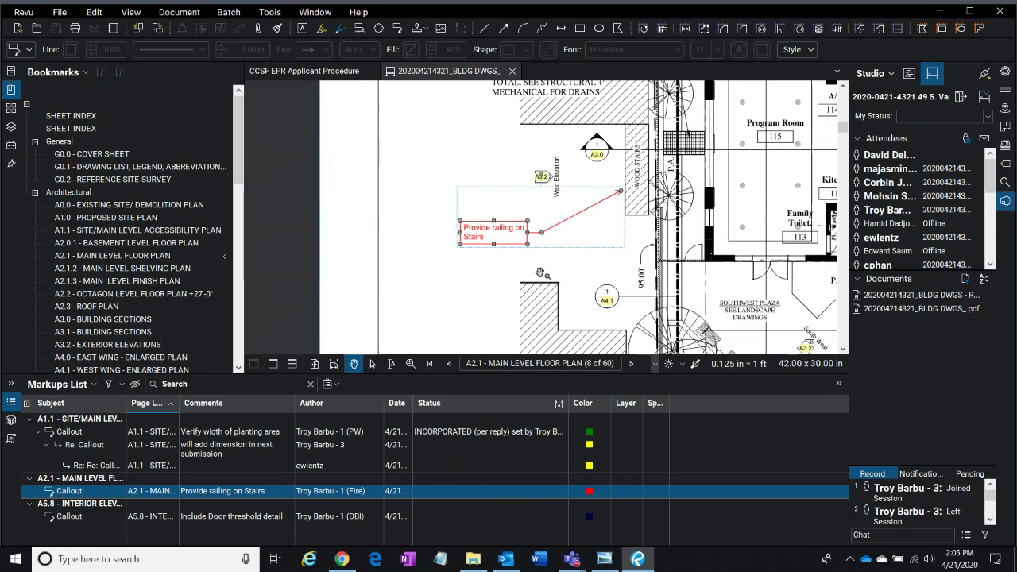
scroll(587, 221, "up", 1)
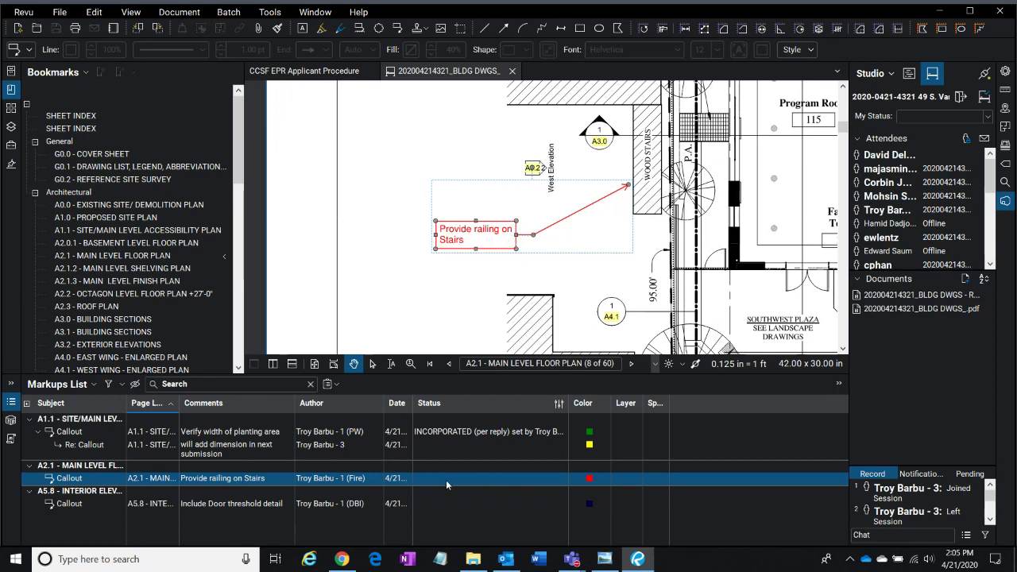
- Set the applicant's response status of the "Provide railing on Stairs" comment to "INCORPORATED (per reply)" and deselect the callout
right_click(494, 230)
left_click(540, 478)
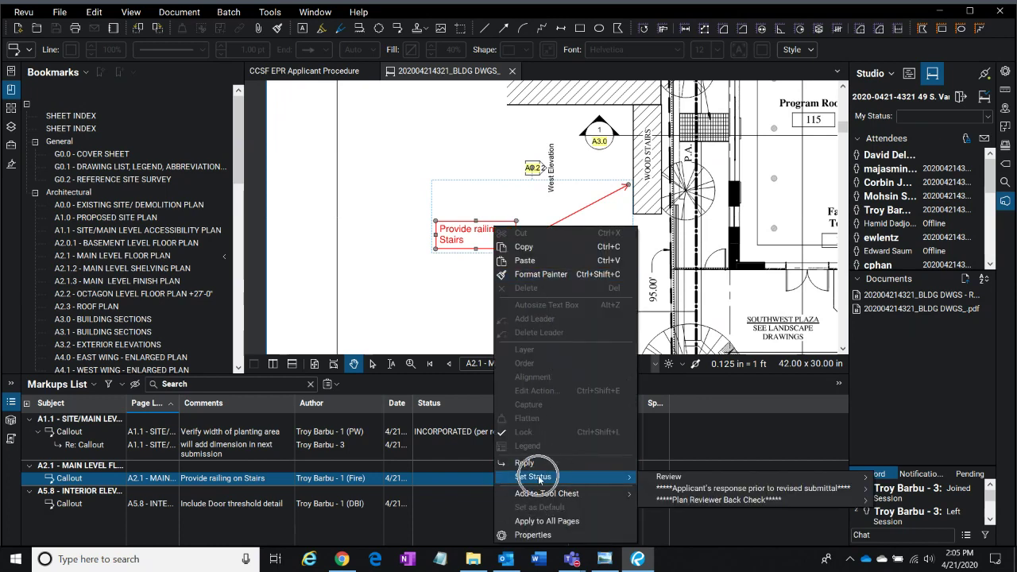
left_click(450, 404)
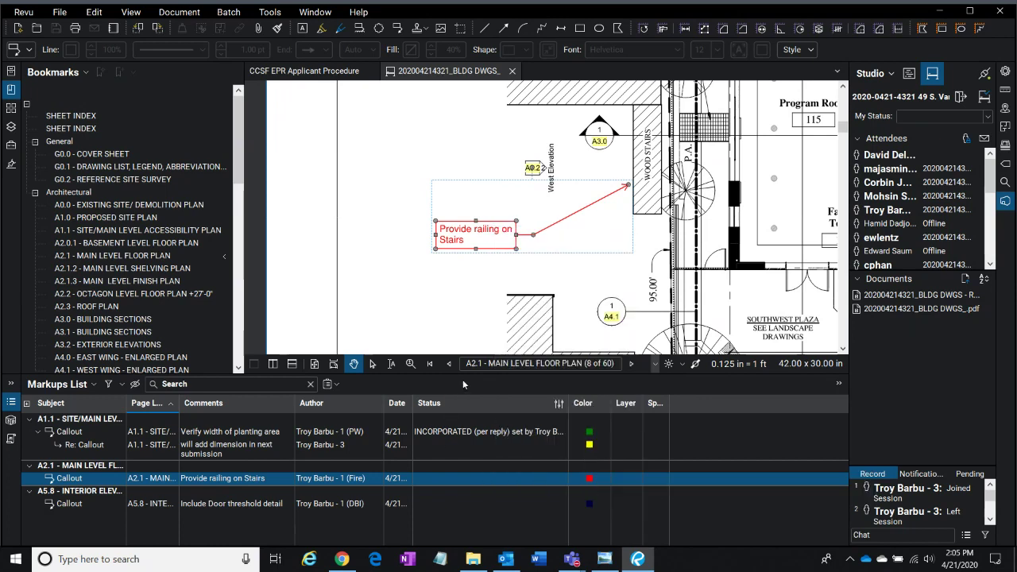
left_click(448, 481)
mouse_move(477, 505)
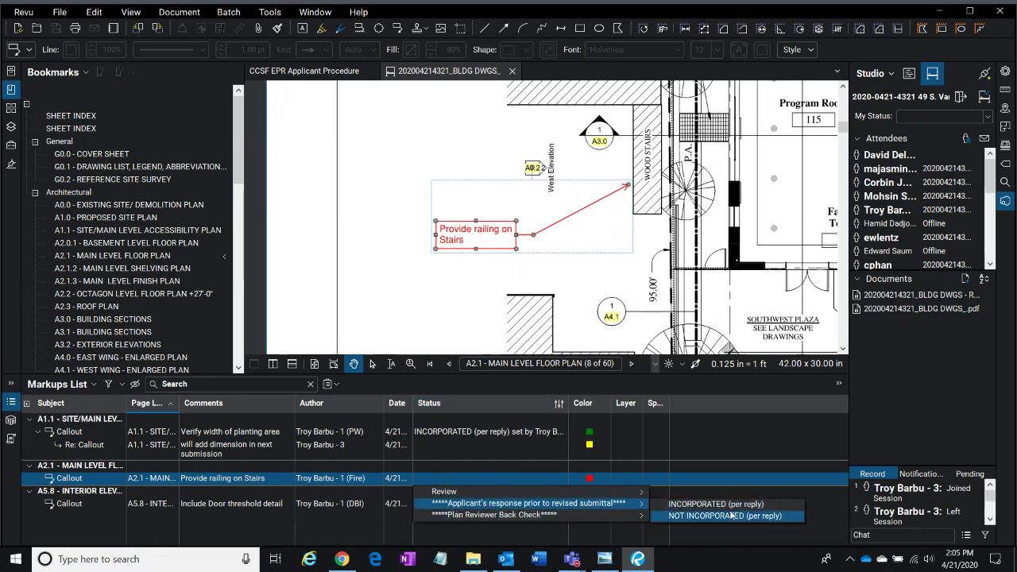
left_click(698, 504)
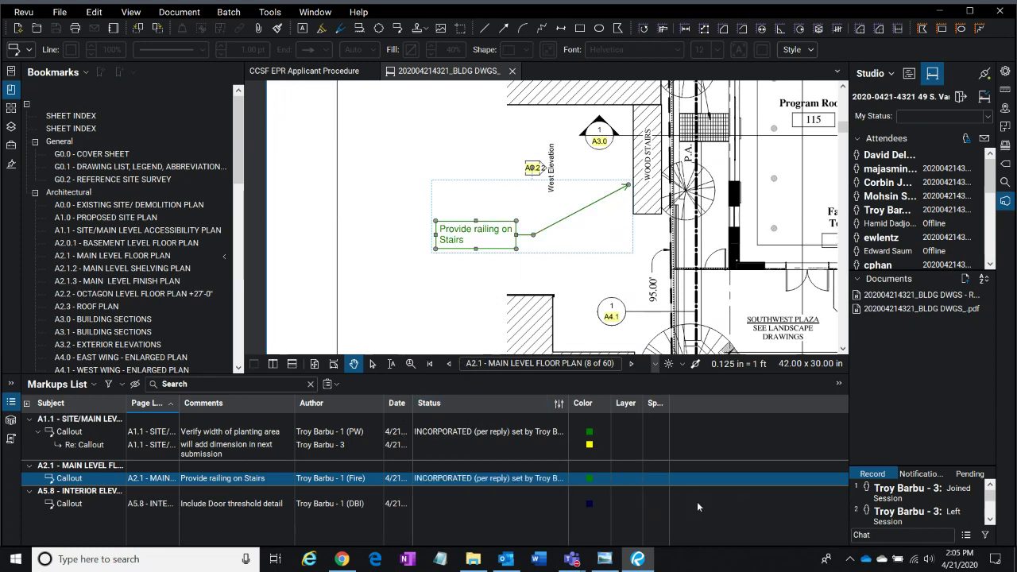
right_click(458, 478)
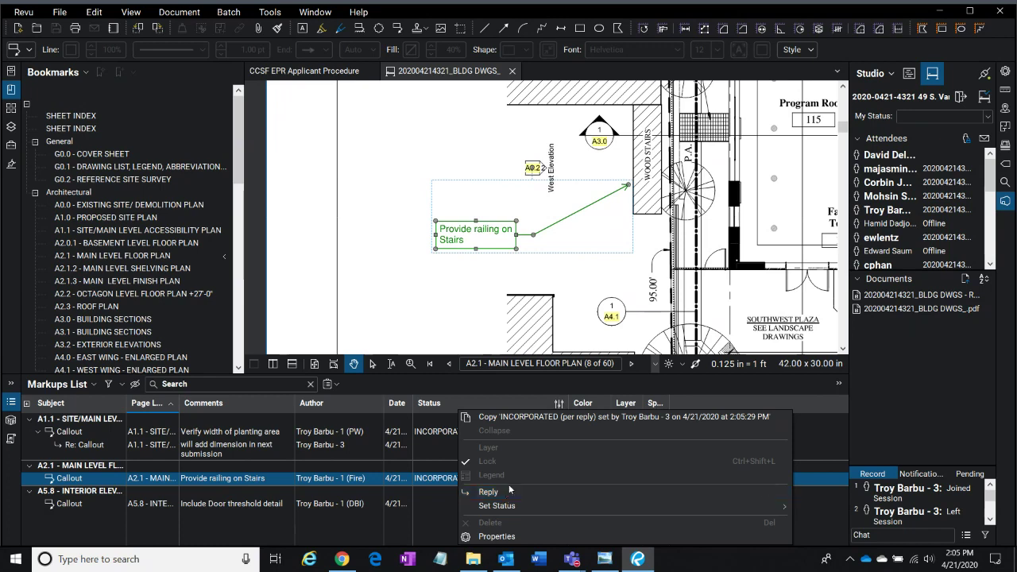
left_click(433, 321)
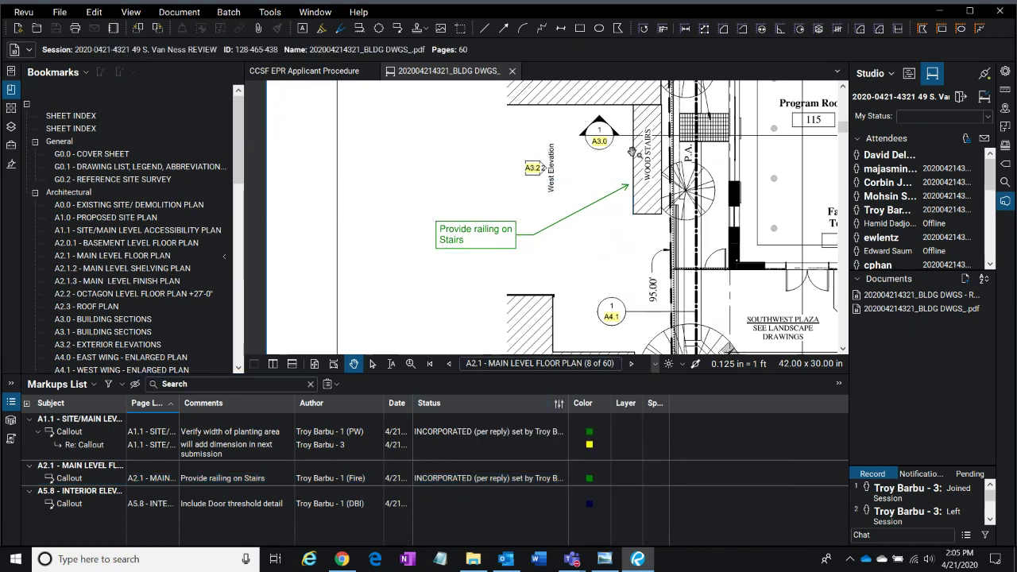
- Jump to the DBI reviewer's "Include Door threshold detail" callout on sheet A5.8 and examine the door elevation it points to
left_click(226, 507)
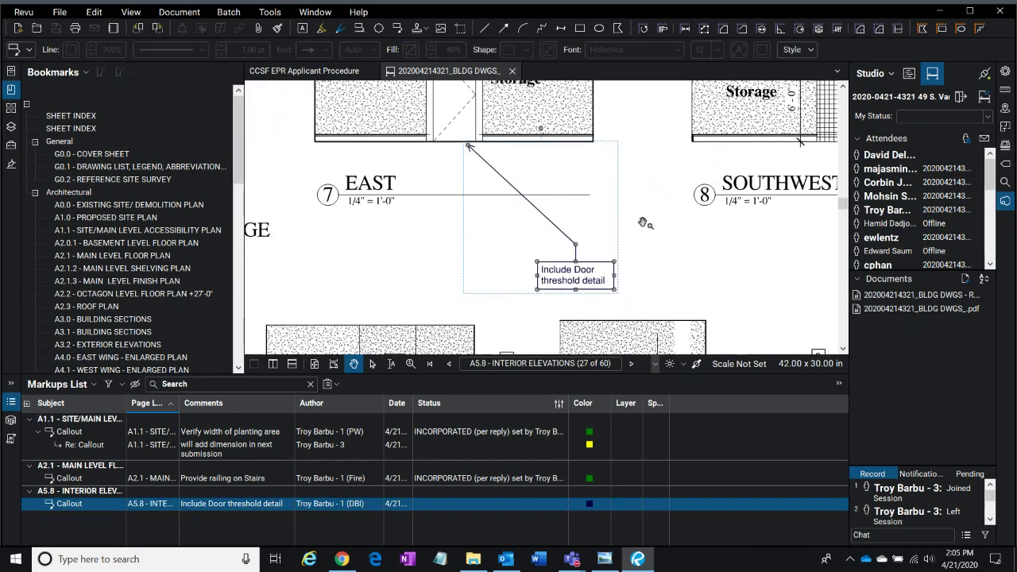
scroll(644, 222, "up", 1)
scroll(643, 222, "down", 2)
scroll(636, 173, "up", 1)
left_click(578, 284)
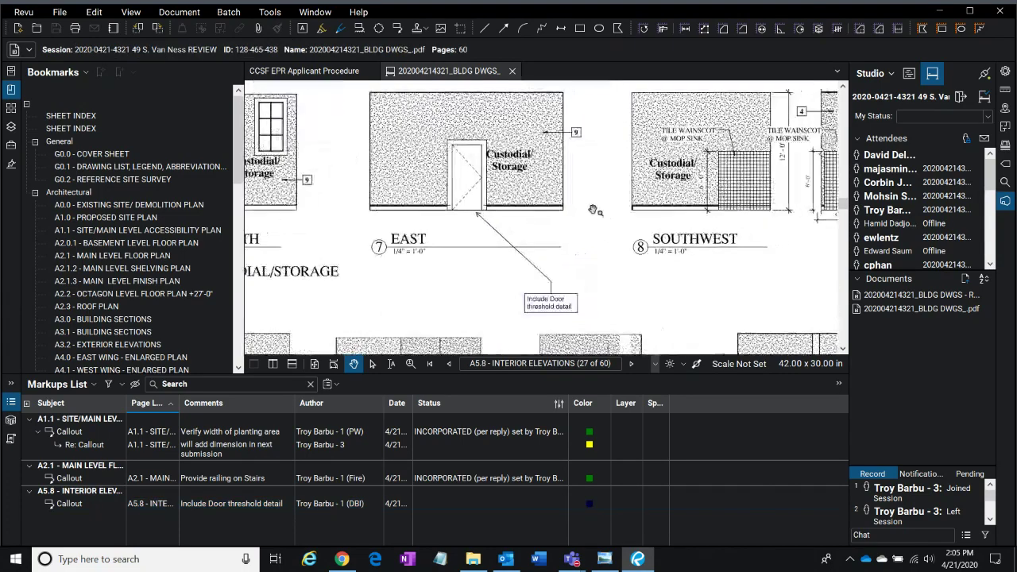
scroll(545, 314, "up", 1)
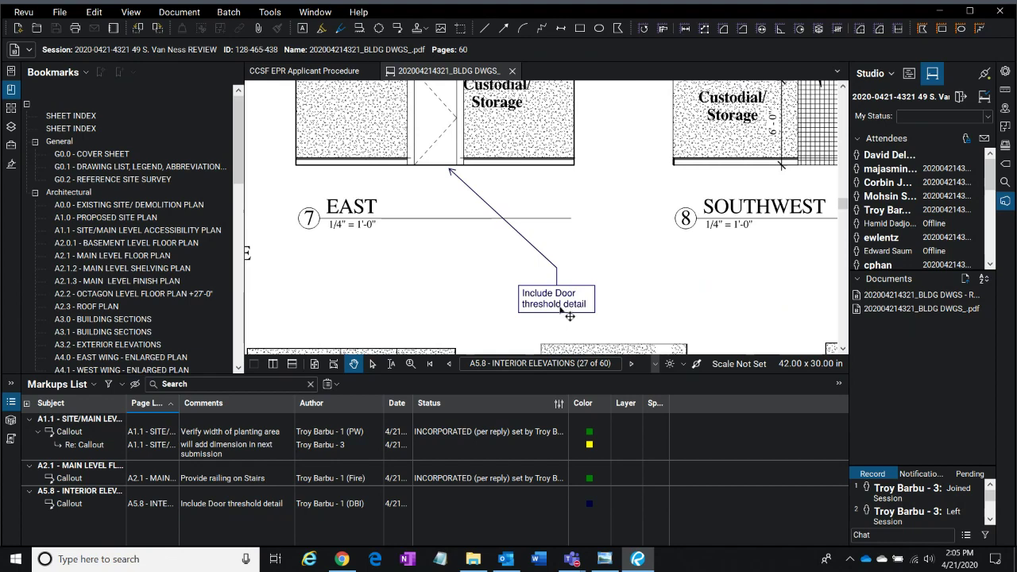
- Inspect detail 4, Door Threshold Detail, on sheet A7.13, and return to the "Include Door threshold detail" callout on sheet A5.8
left_click_drag(241, 163, 249, 317)
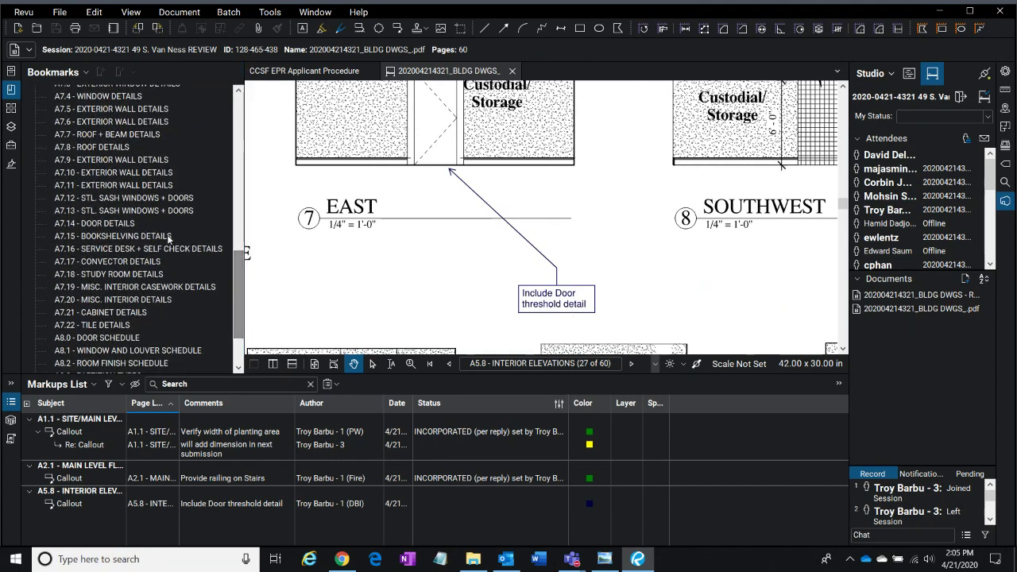
left_click(96, 211)
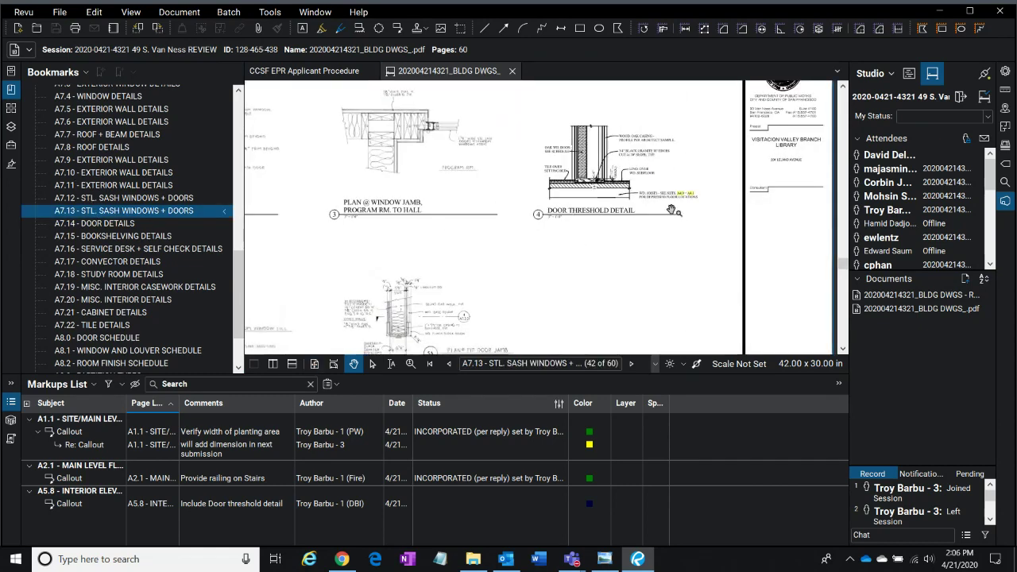
scroll(671, 208, "up", 3)
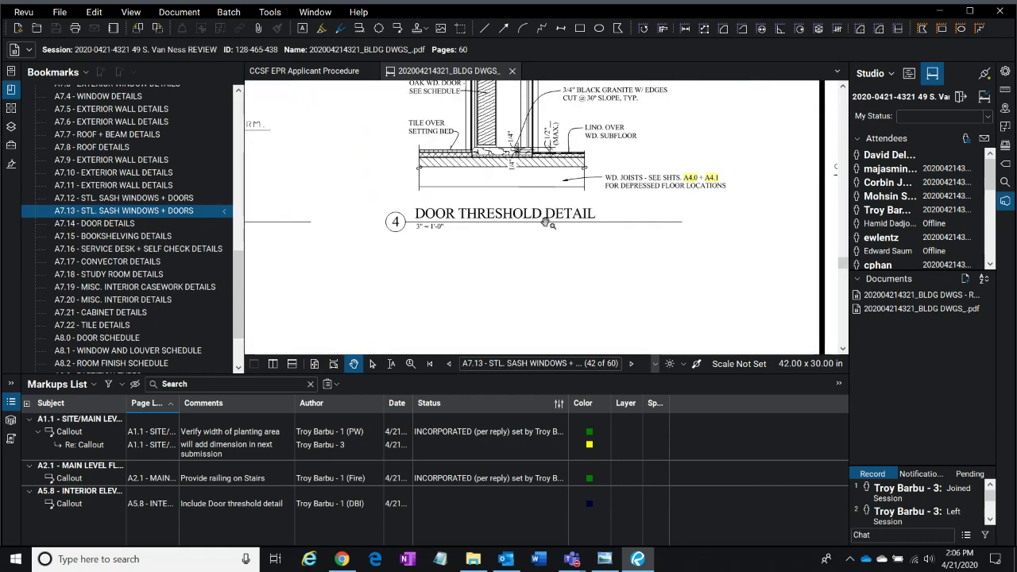
scroll(548, 223, "down", 2)
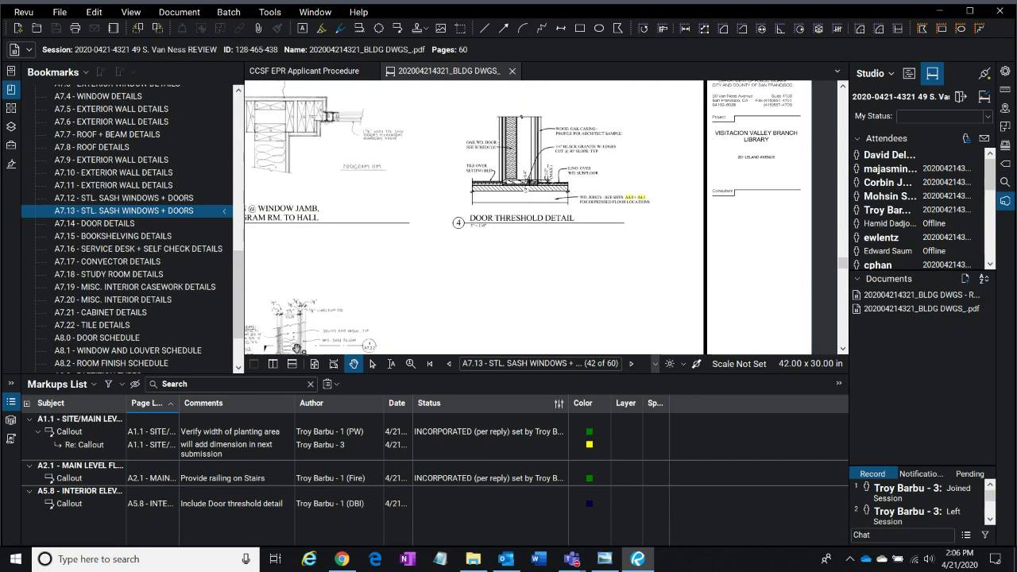
left_click(211, 505)
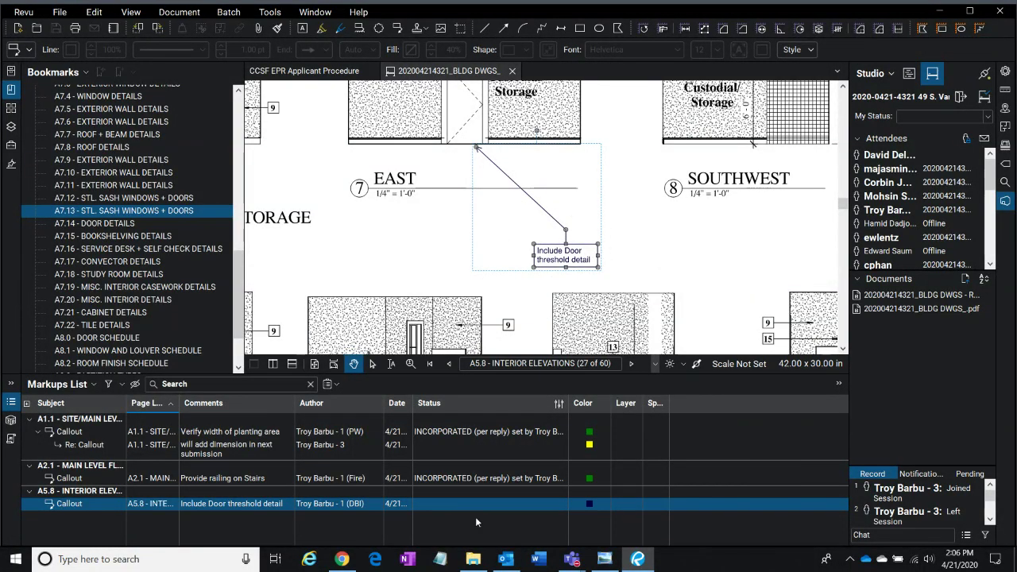
scroll(592, 264, "up", 2)
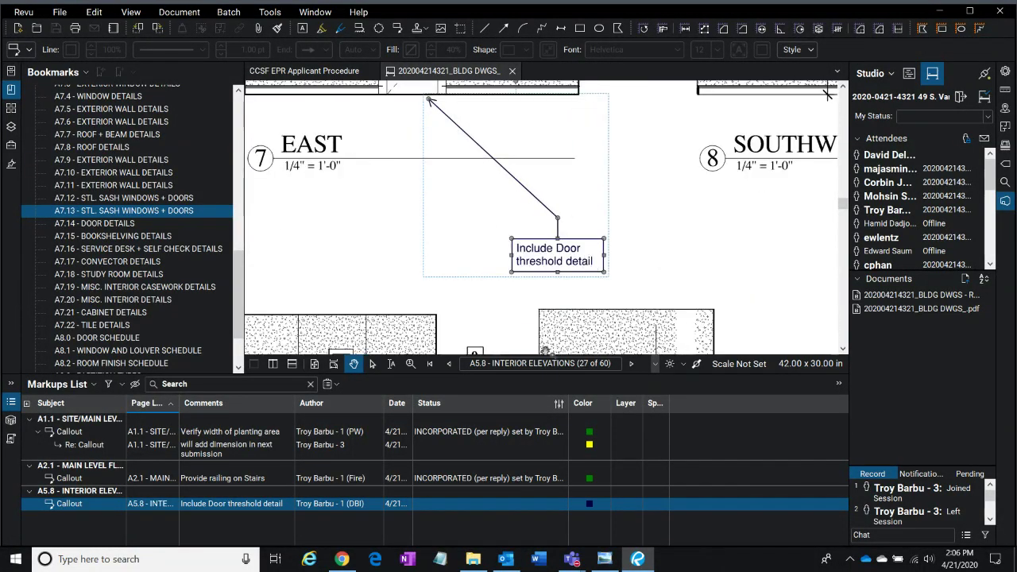
- Set the applicant's response status of the "Include Door threshold detail" comment to "NOT INCORPORATED (per reply)"
scroll(553, 348, "down", 1)
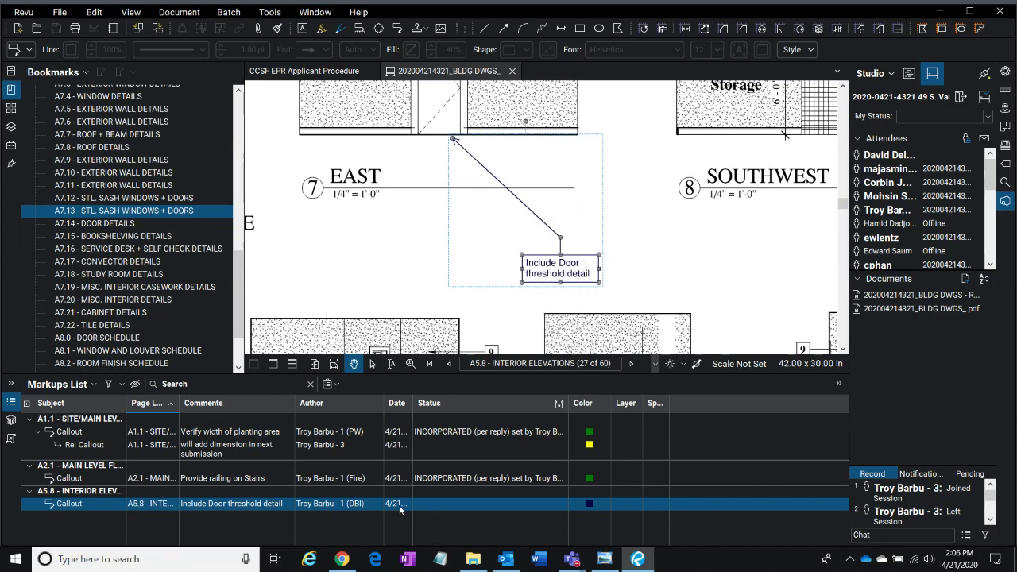
left_click(461, 501)
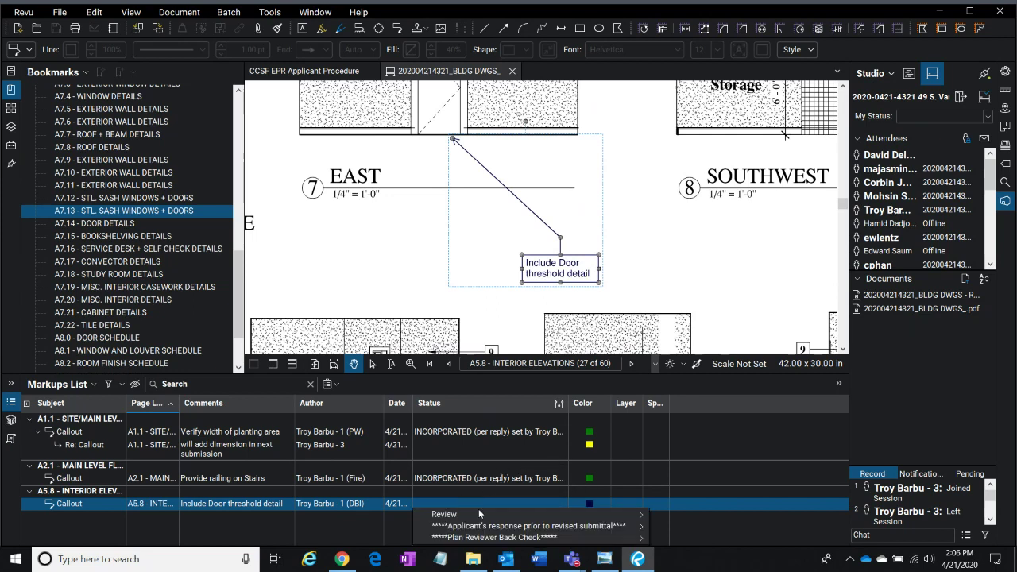
mouse_move(644, 526)
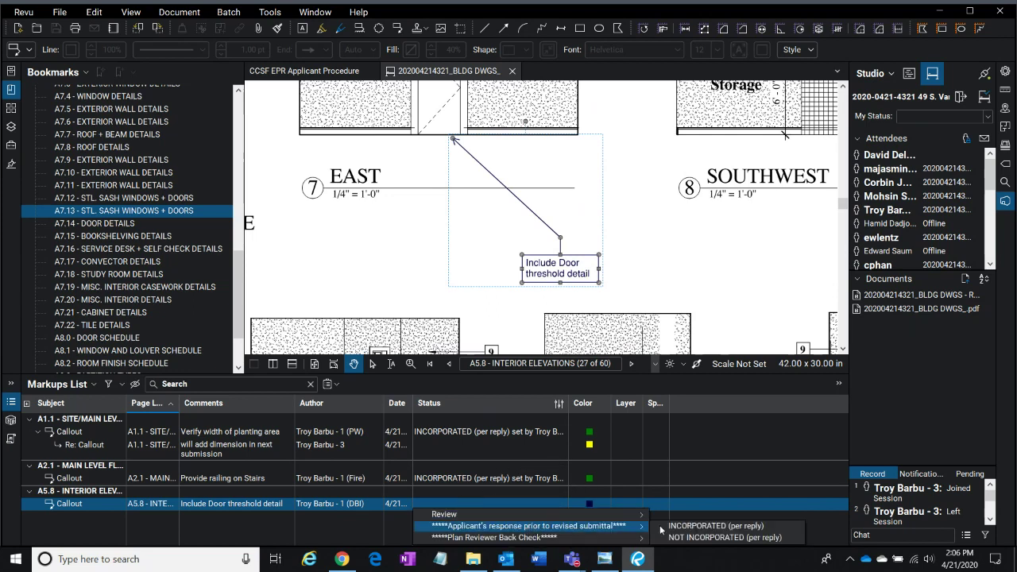
left_click(724, 538)
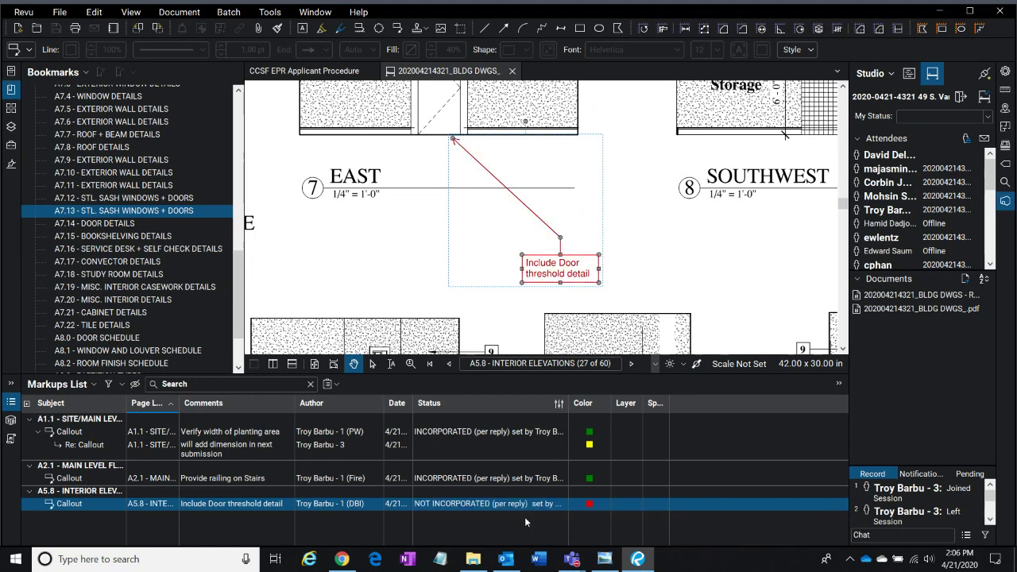
- Reply to the "Include Door threshold detail" comment with "See sheet A7.13 for detail"
right_click(473, 506)
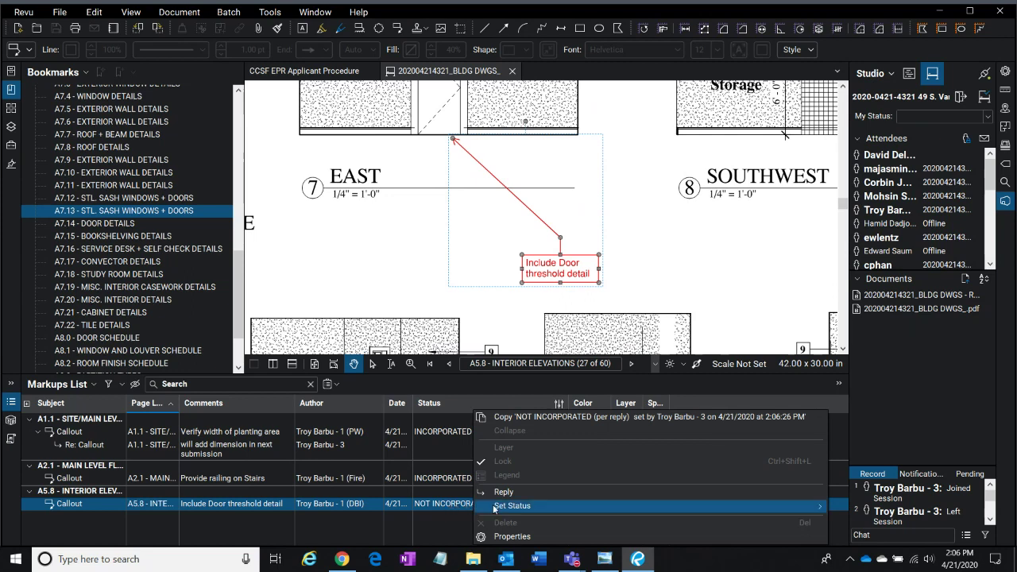
mouse_move(567, 504)
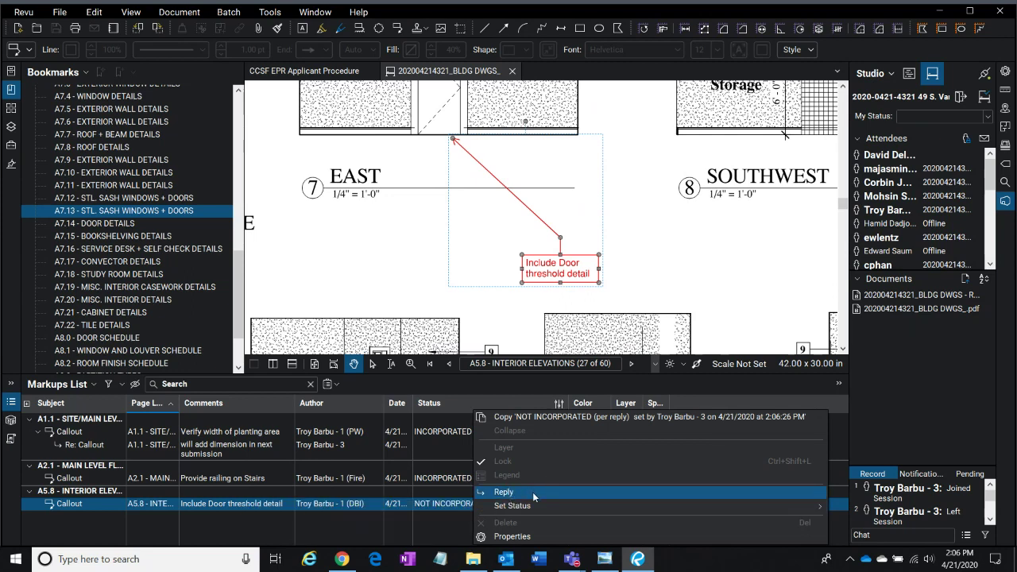
left_click(532, 492)
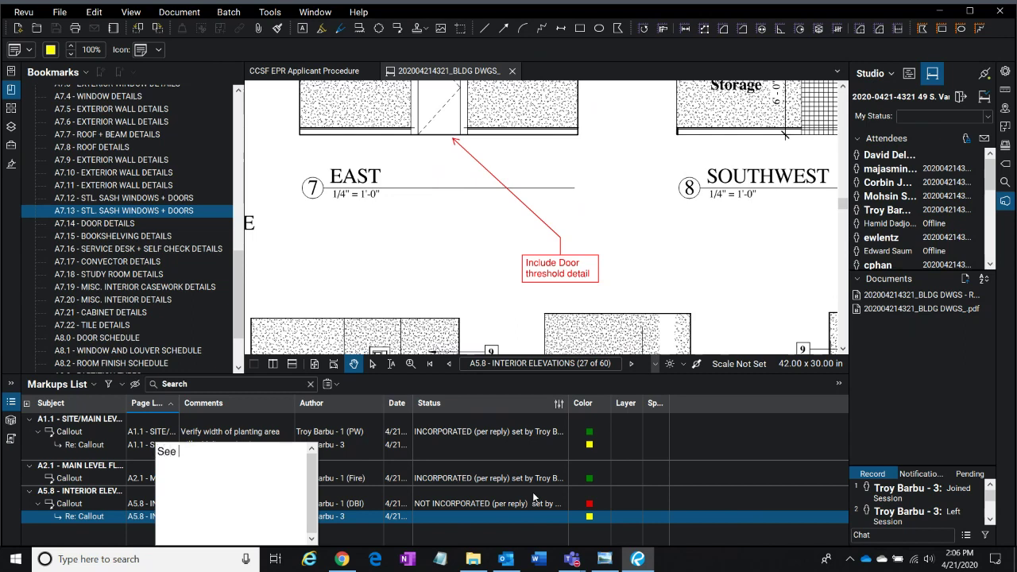
type("See sheet A7.13 for det")
type("ail")
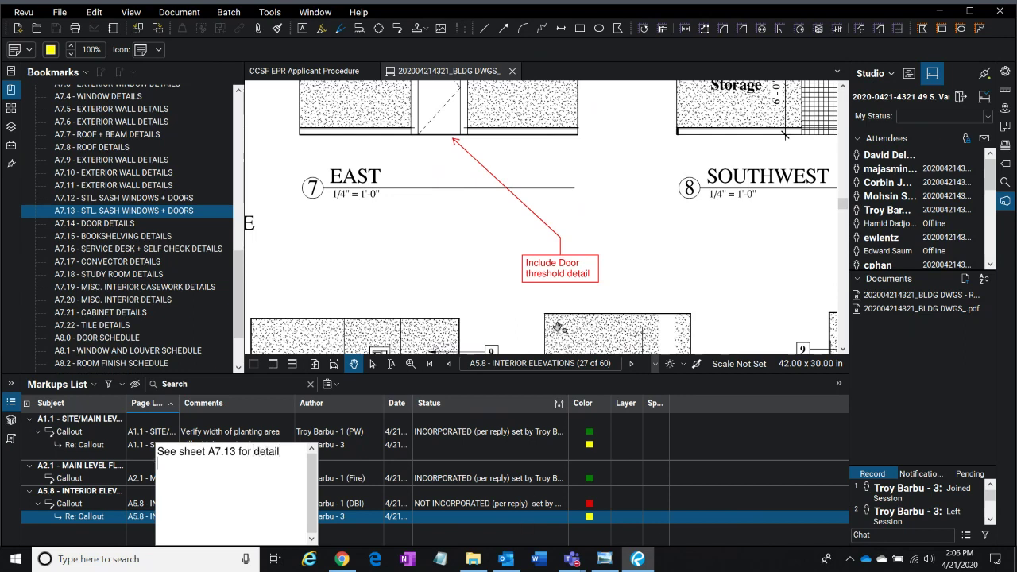
left_click(714, 504)
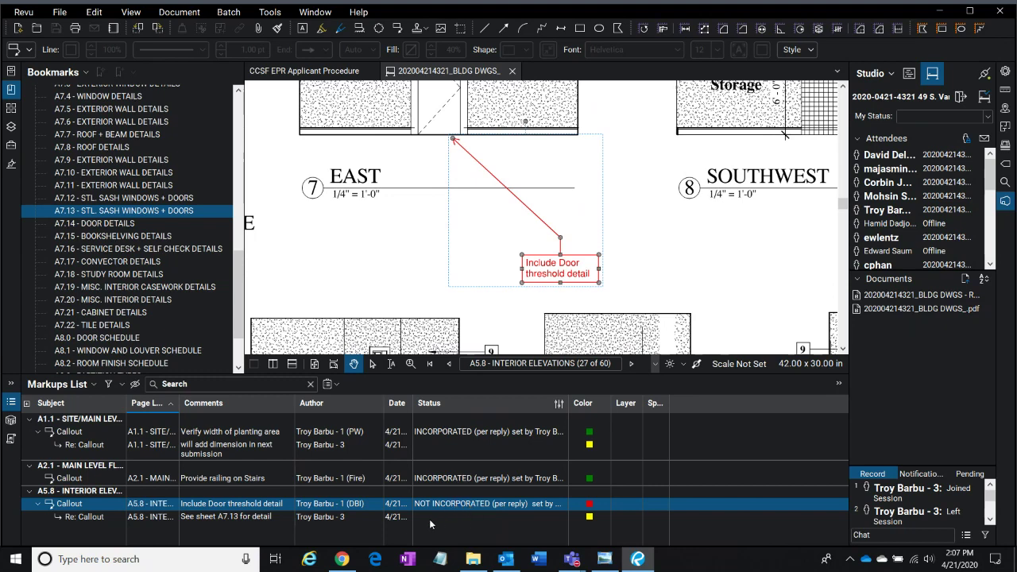
- Reopen the reply under the "Include Door threshold detail" comment to review its text, and close it unedited
left_click(233, 517)
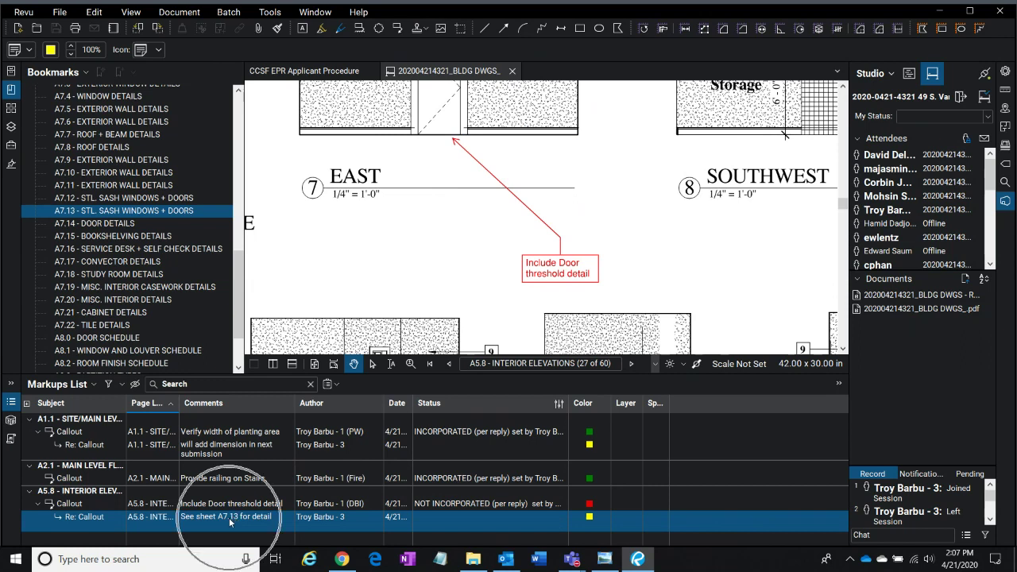
left_click(229, 518)
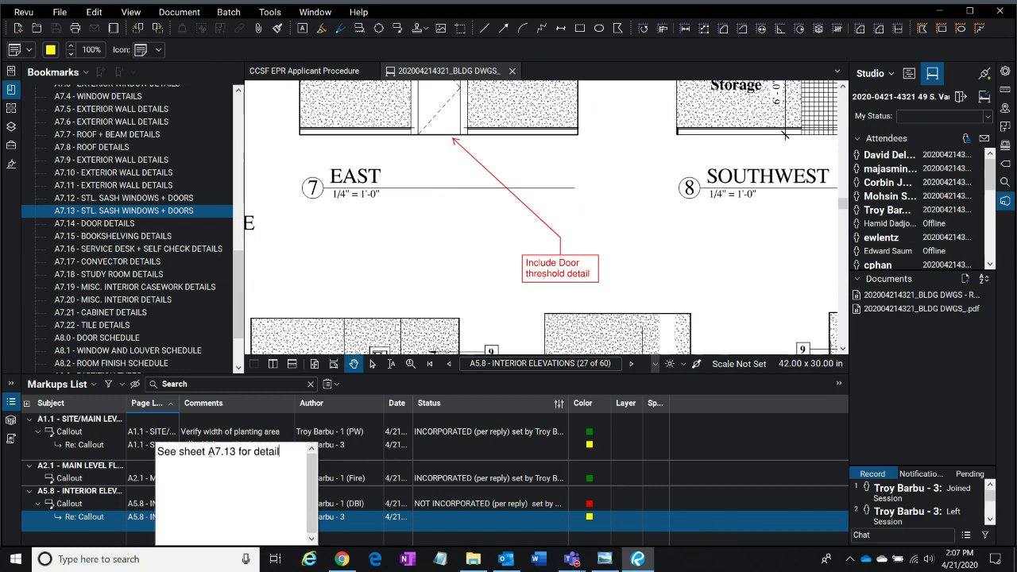
key("ctrl+a")
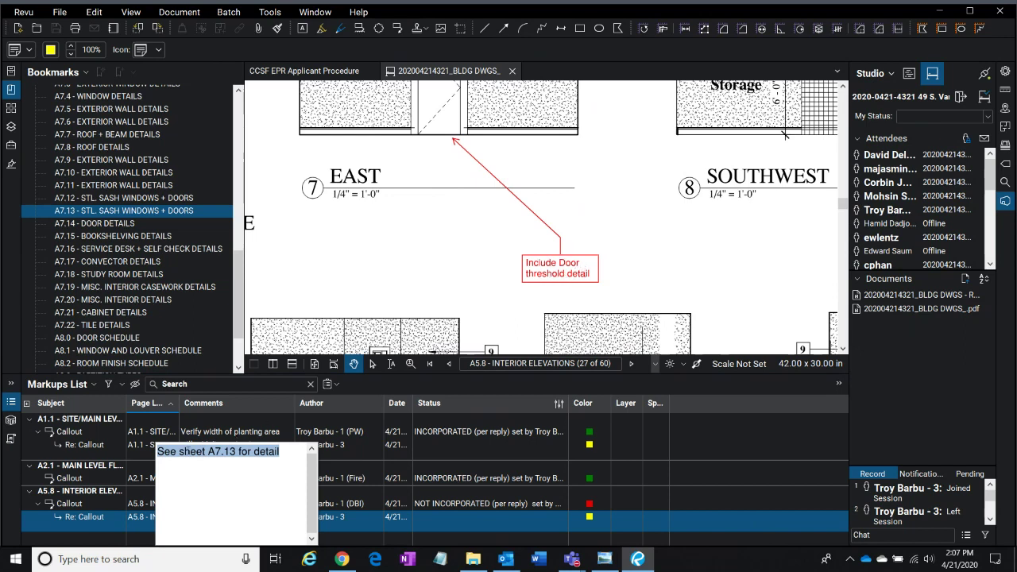
left_click(466, 518)
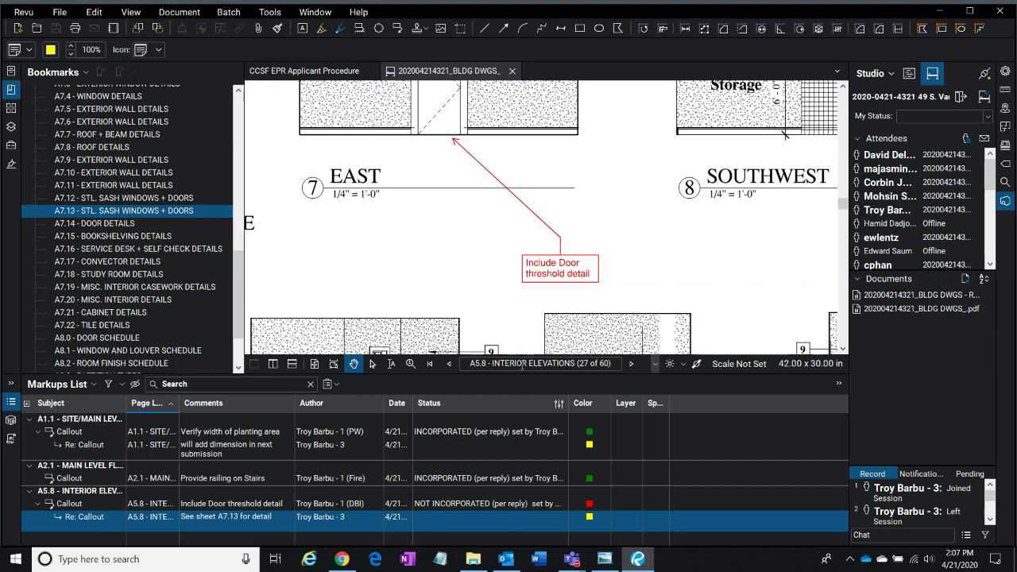
left_click_drag(530, 374, 530, 451)
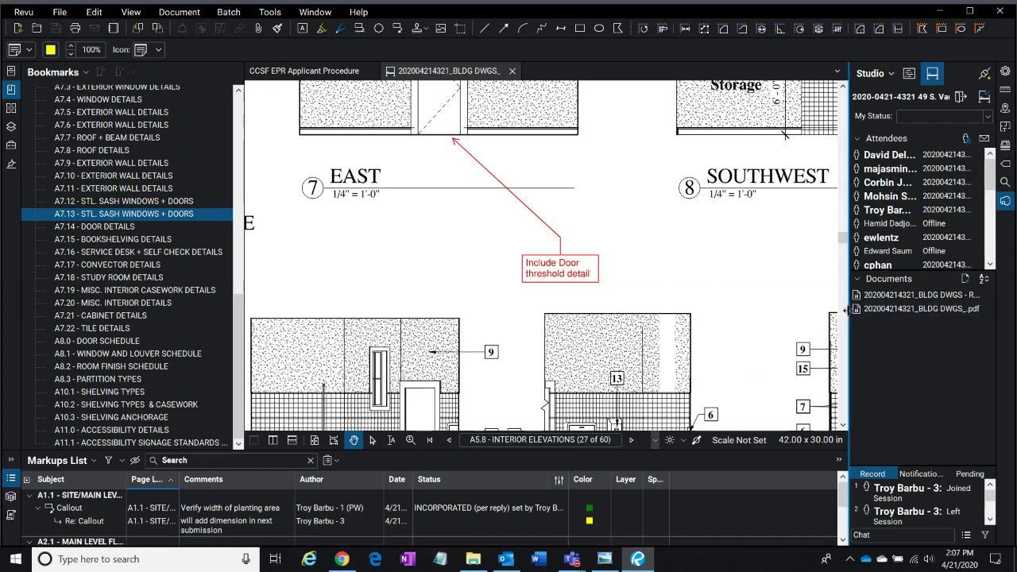
left_click_drag(848, 312, 786, 318)
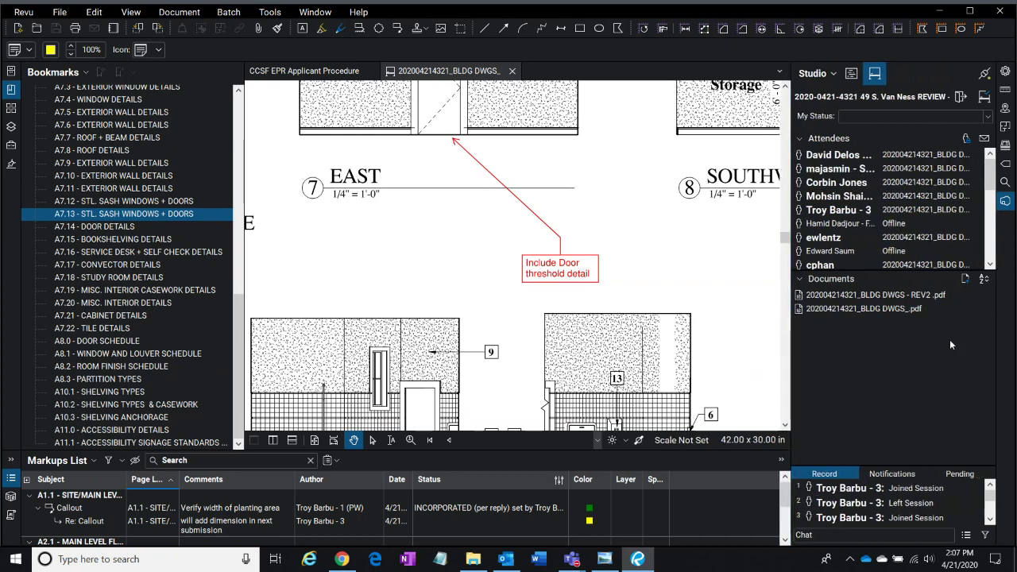
left_click(870, 295)
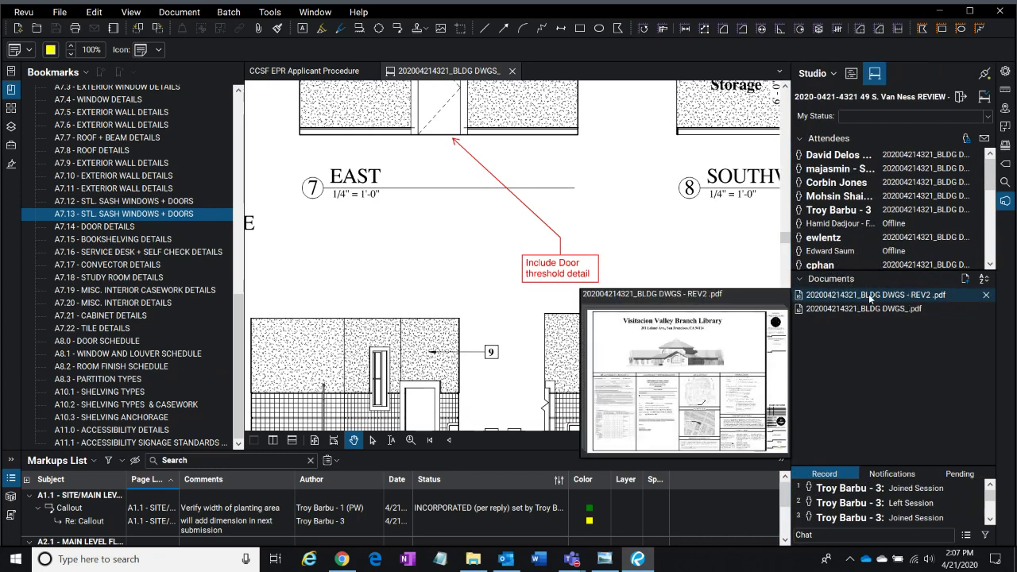
double_click(870, 295)
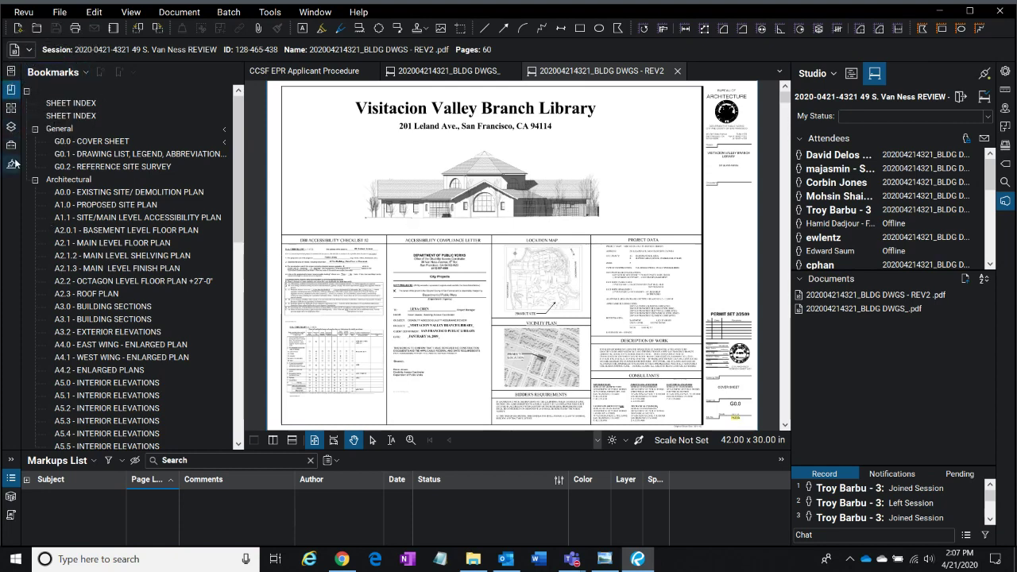
- Check the layers and bookmarks of the REV2 drawing set and make the markups list slightly taller
left_click(10, 127)
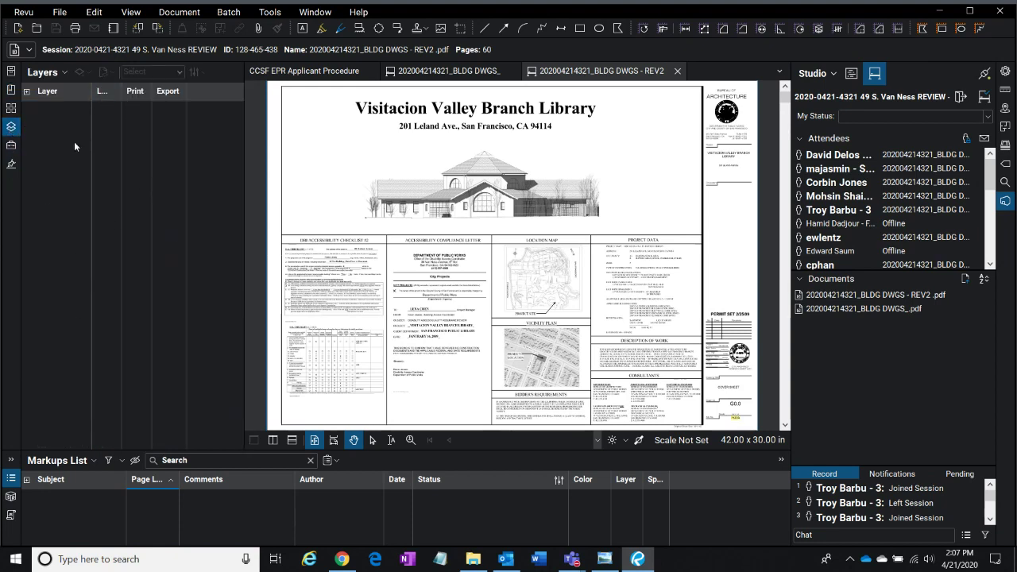
left_click(10, 90)
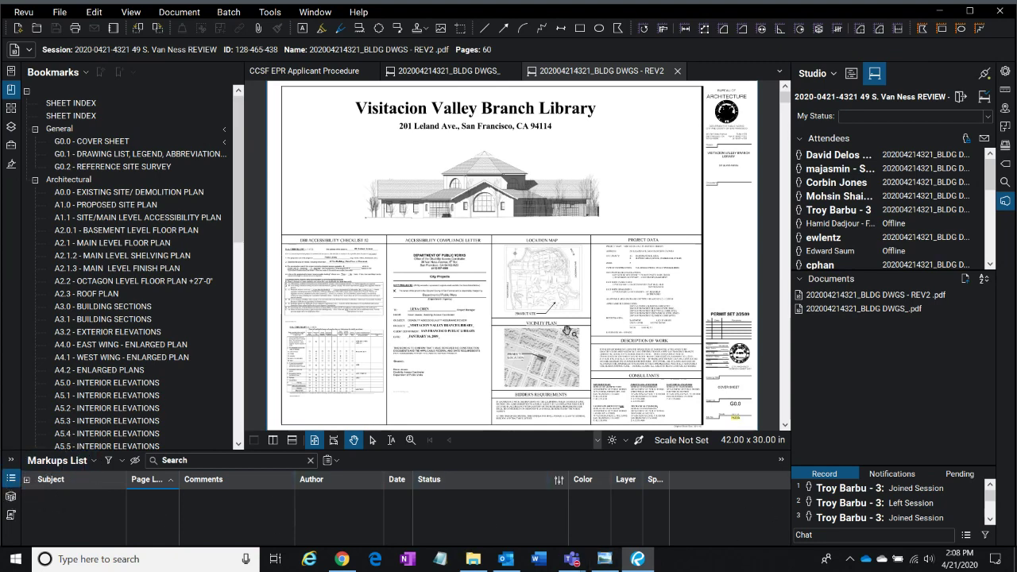
left_click_drag(483, 448, 484, 433)
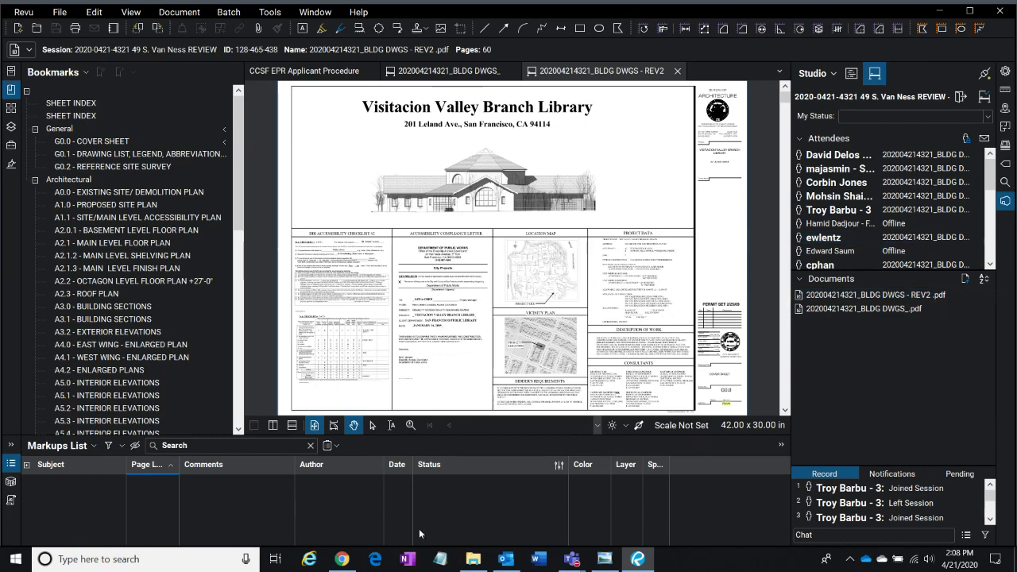
- Switch to Chrome, review the form and PDF submission sections of the sf.gov building permit page, and return to Revu
left_click(345, 561)
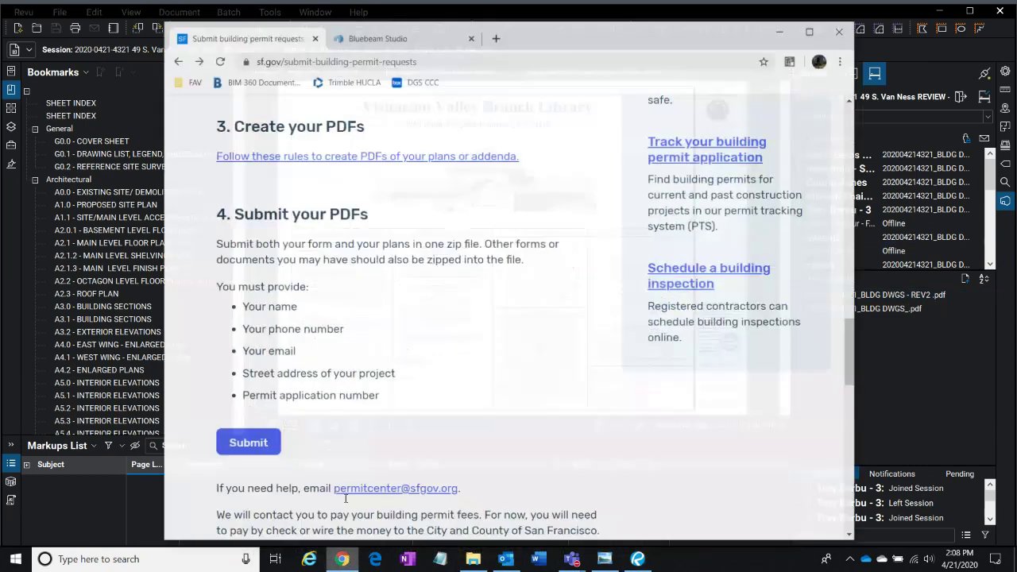
scroll(401, 344, "up", 5)
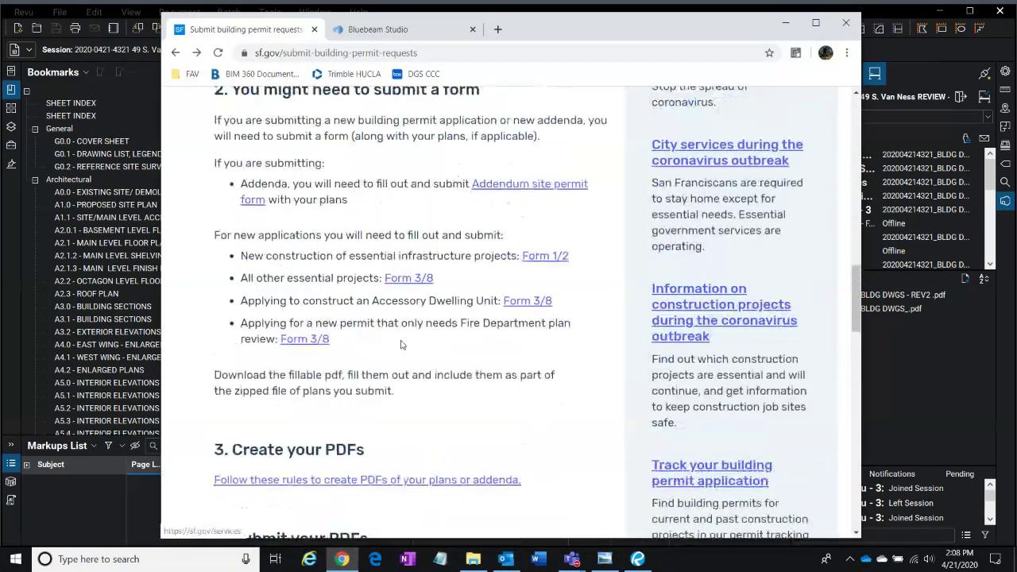
scroll(435, 353, "down", 4)
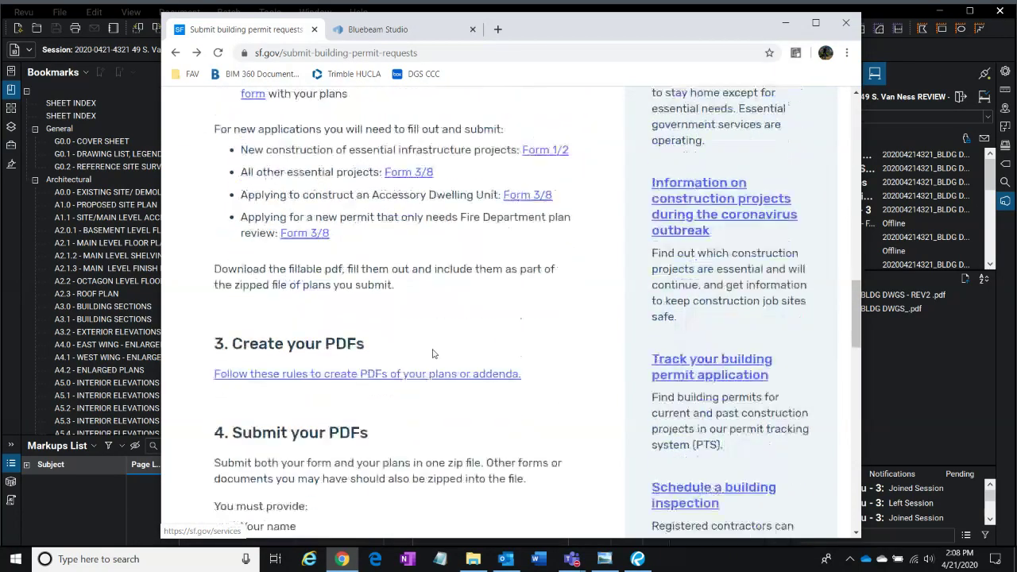
left_click(785, 22)
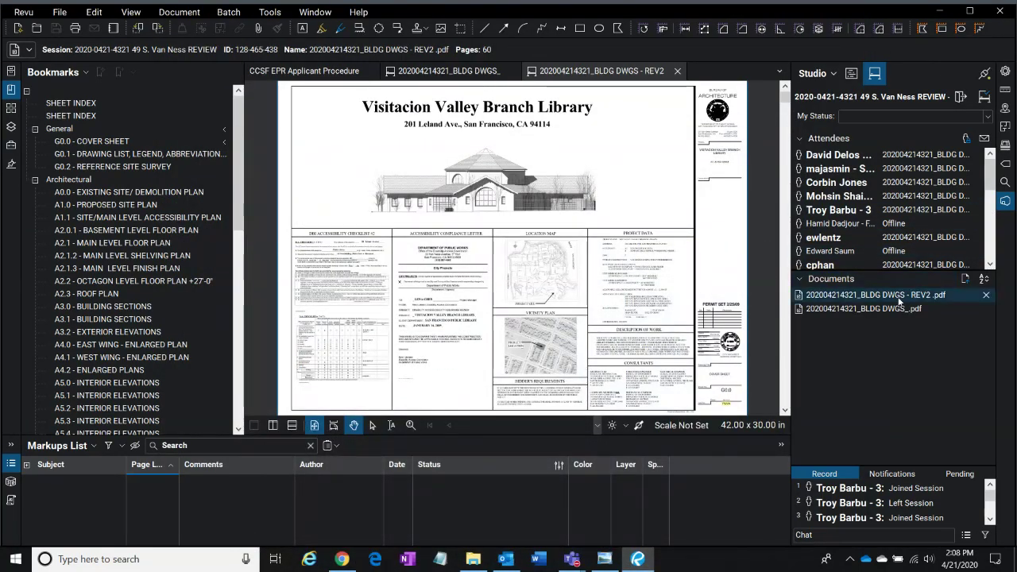
mouse_move(918, 295)
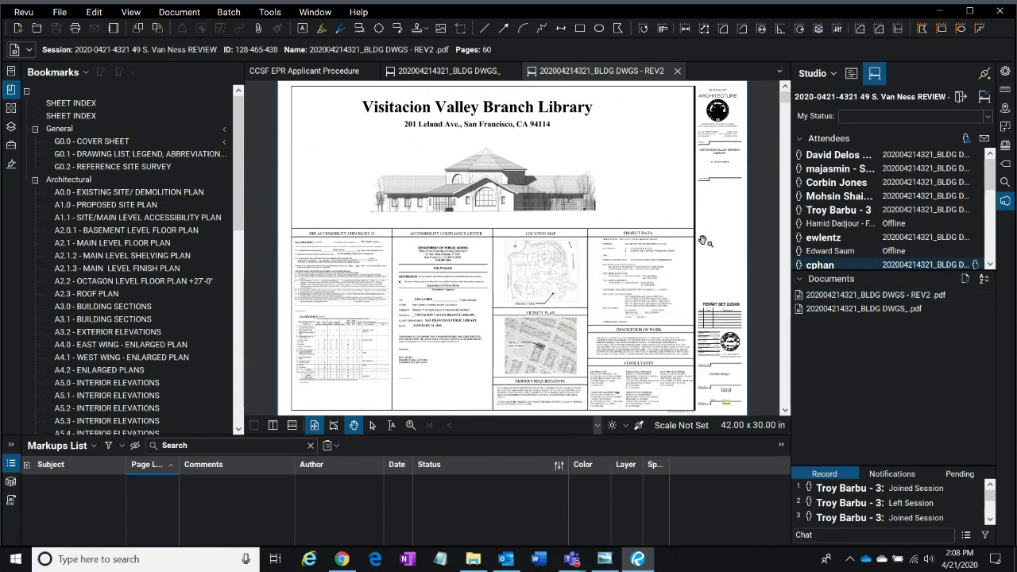
left_click(654, 71)
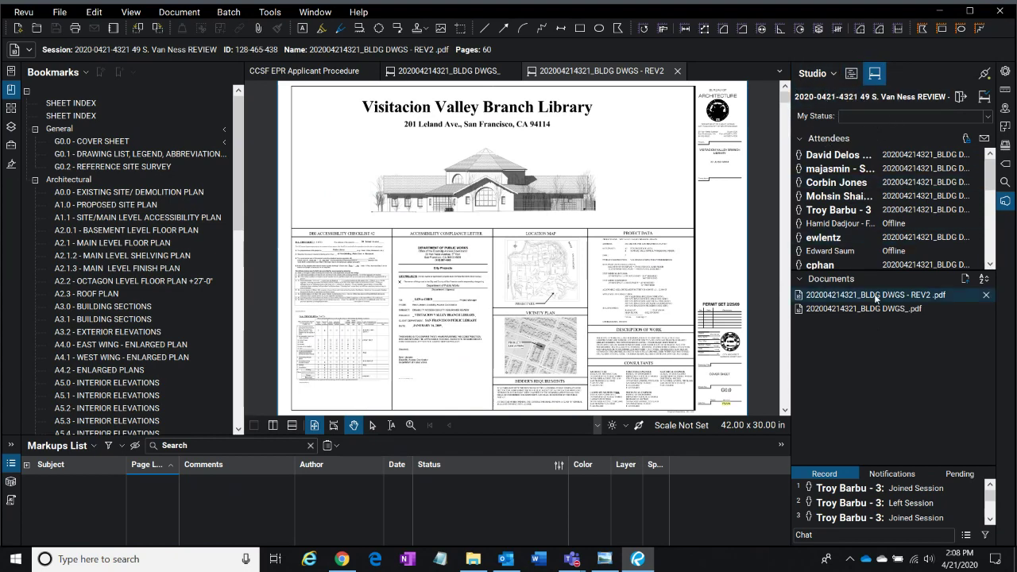
left_click(920, 299)
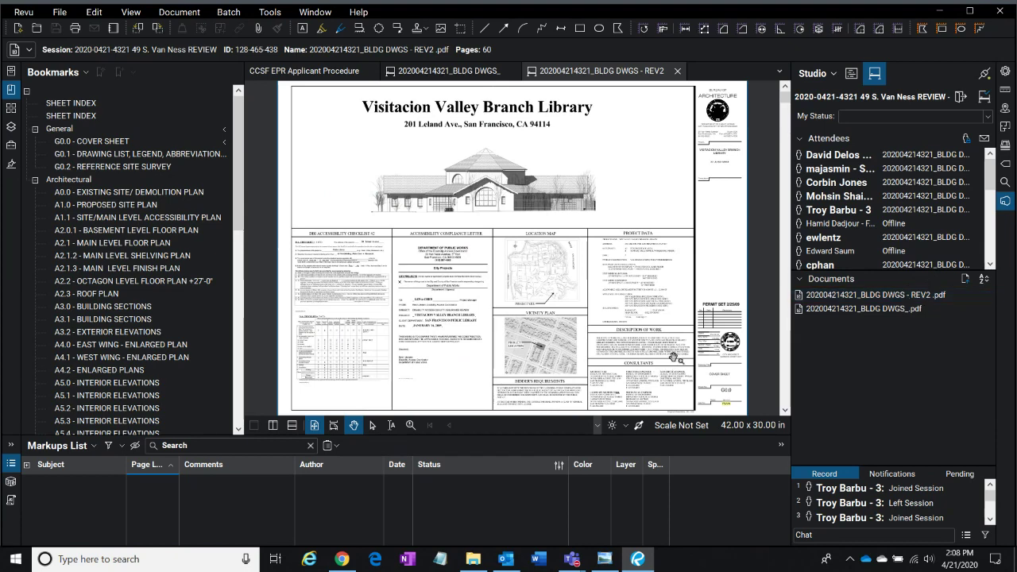
left_click(850, 311)
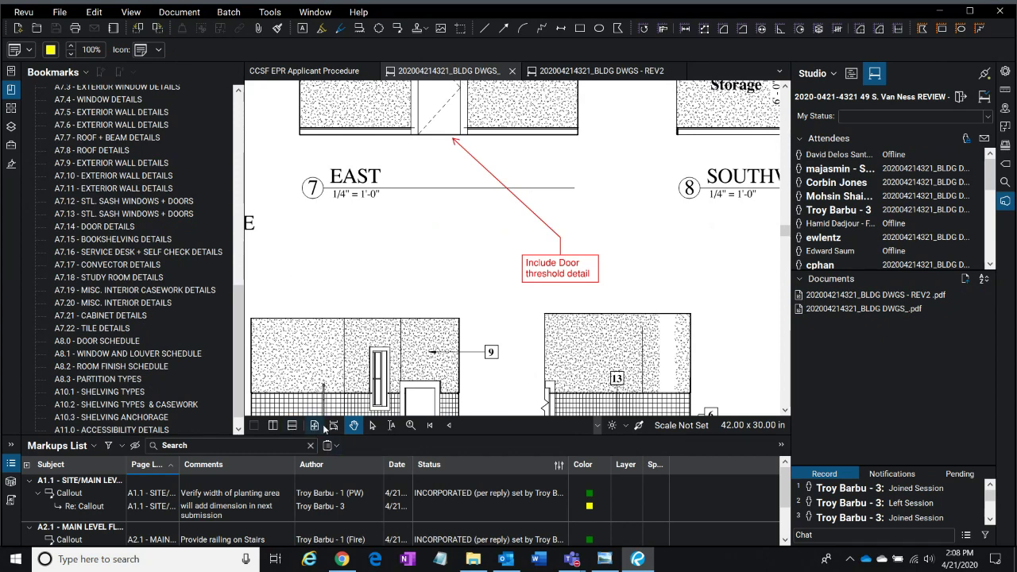
left_click(430, 425)
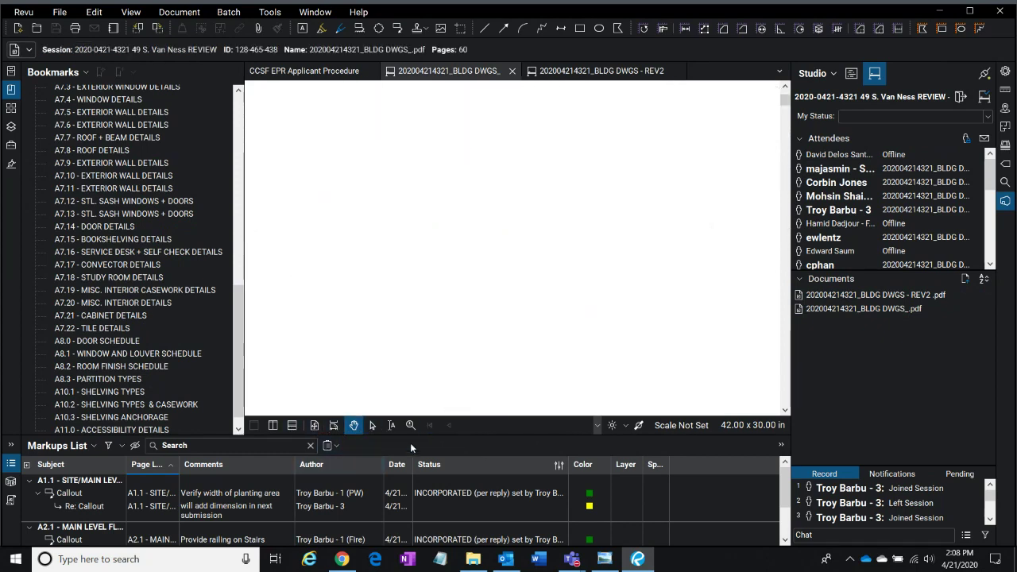
left_click(315, 426)
left_click(273, 425)
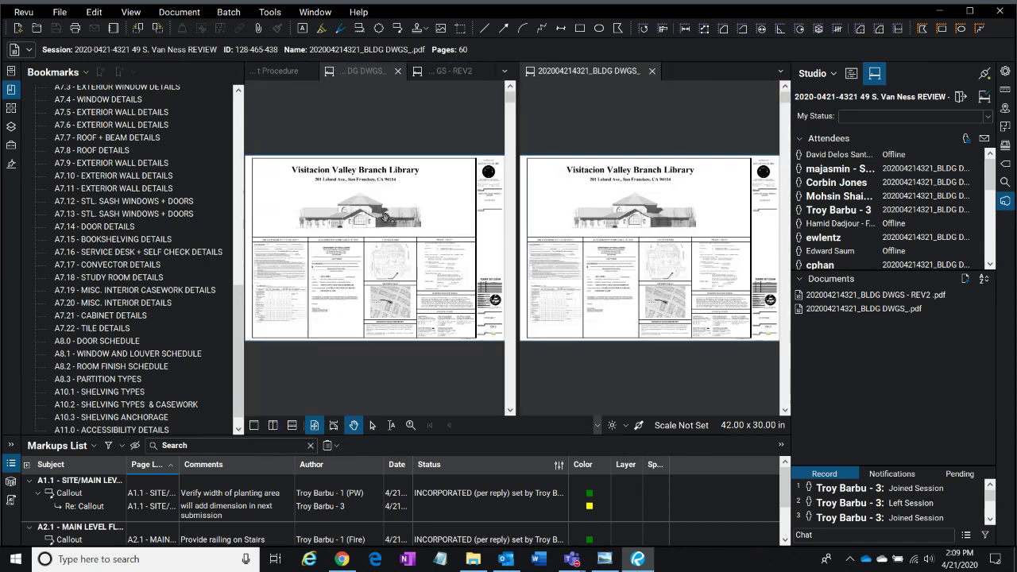
left_click(652, 71)
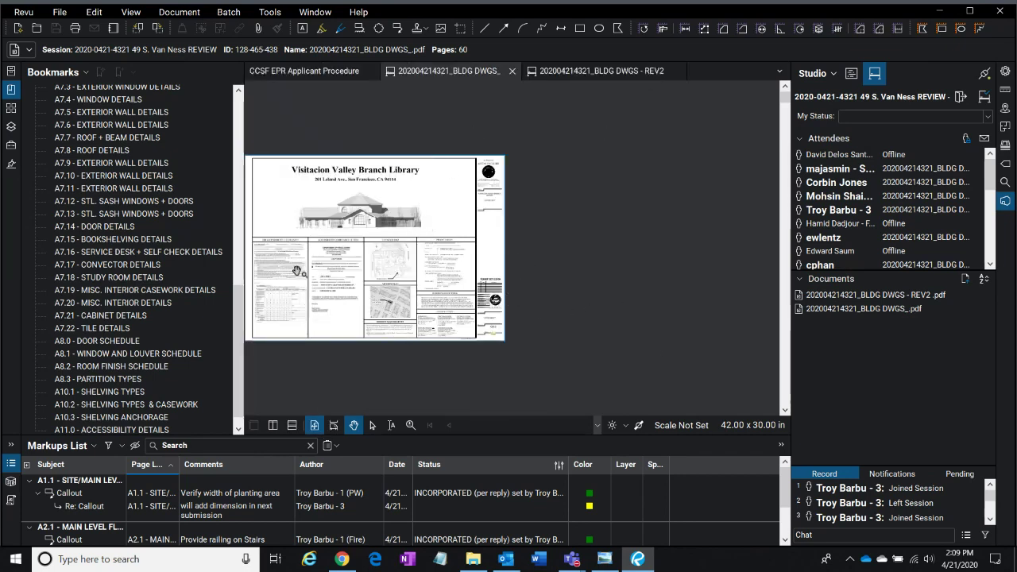
scroll(301, 272, "up", 1)
scroll(399, 300, "up", 1)
scroll(434, 284, "up", 1)
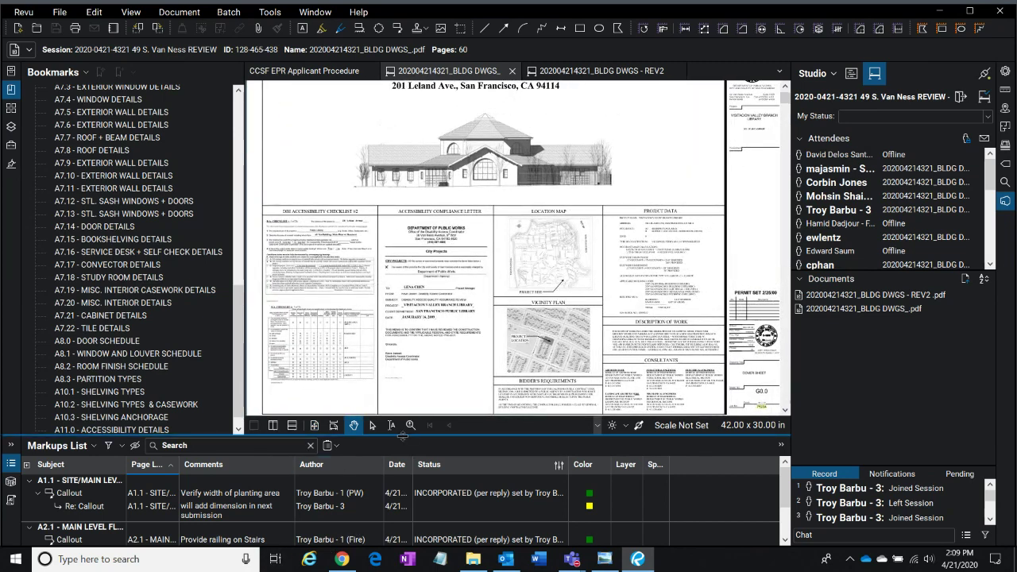
- Enlarge the markups list and jump to the "Verify width of planting area" callout on sheet A1.1 for a closer look
left_click_drag(410, 436, 410, 379)
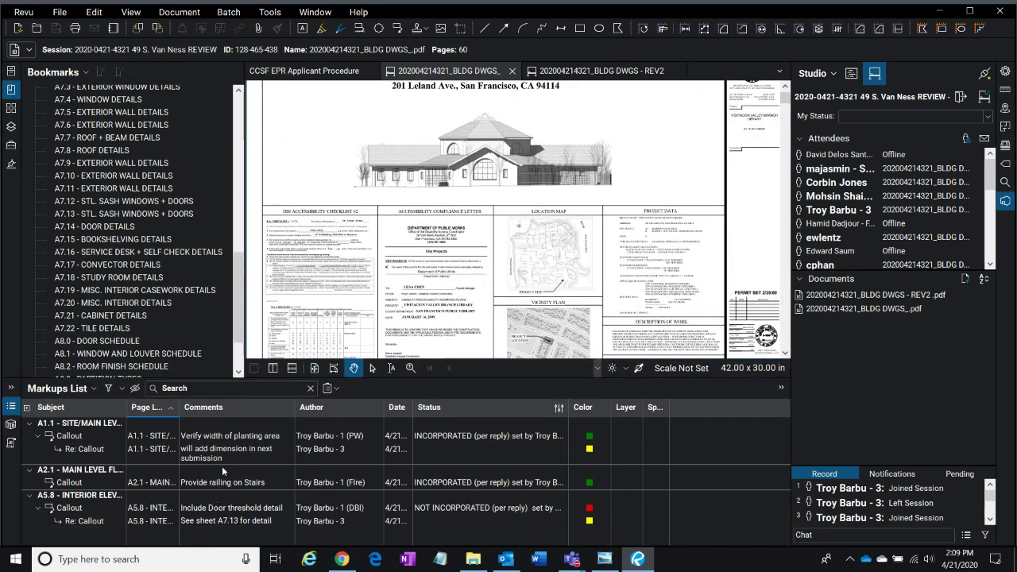
left_click(225, 437)
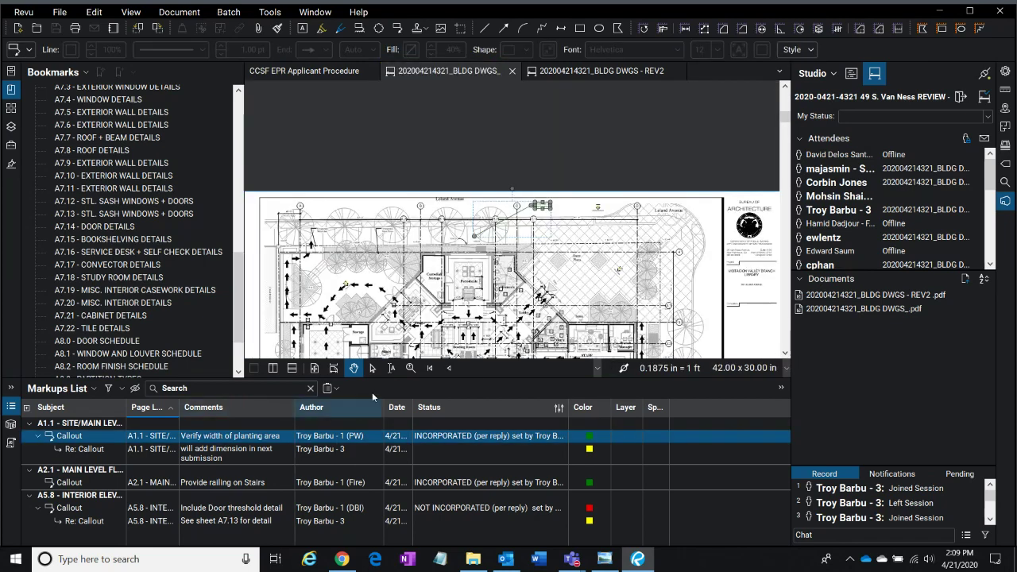
scroll(517, 223, "up", 2)
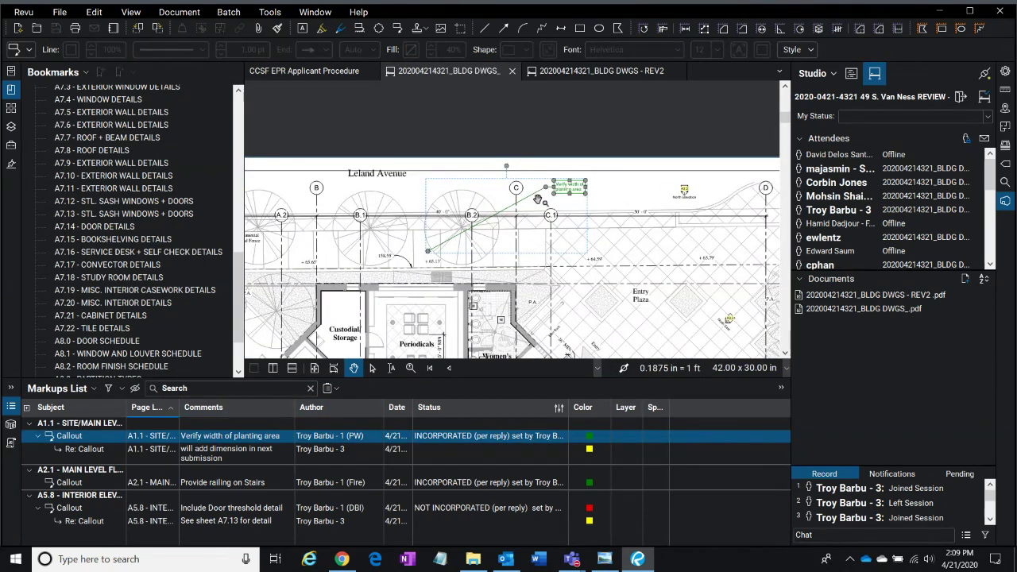
- Inspect the "Verify width of planting area" callout up close, check the REV2 drawing set, and return to the original set
scroll(525, 223, "up", 1)
left_click(625, 187)
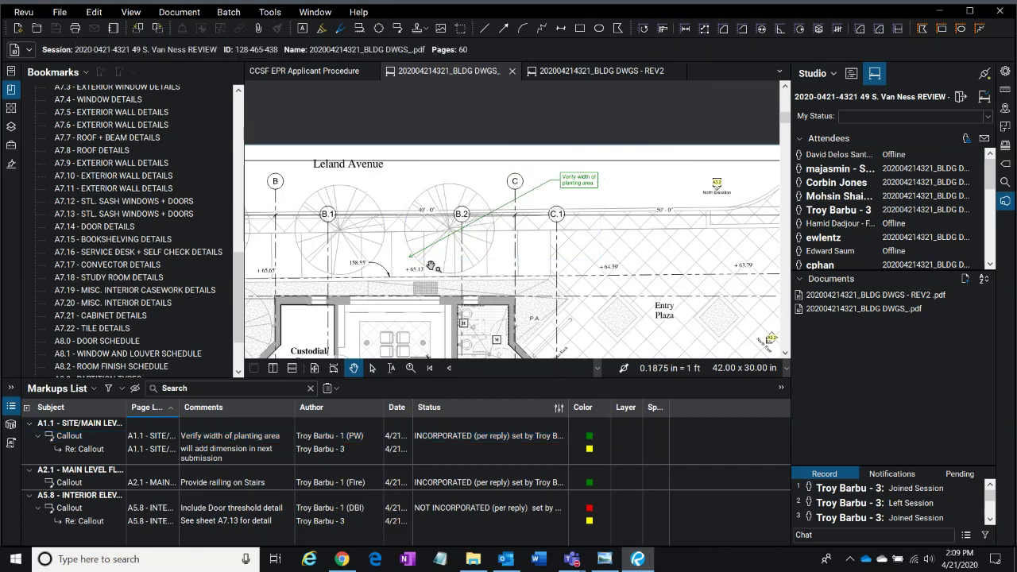
left_click(608, 71)
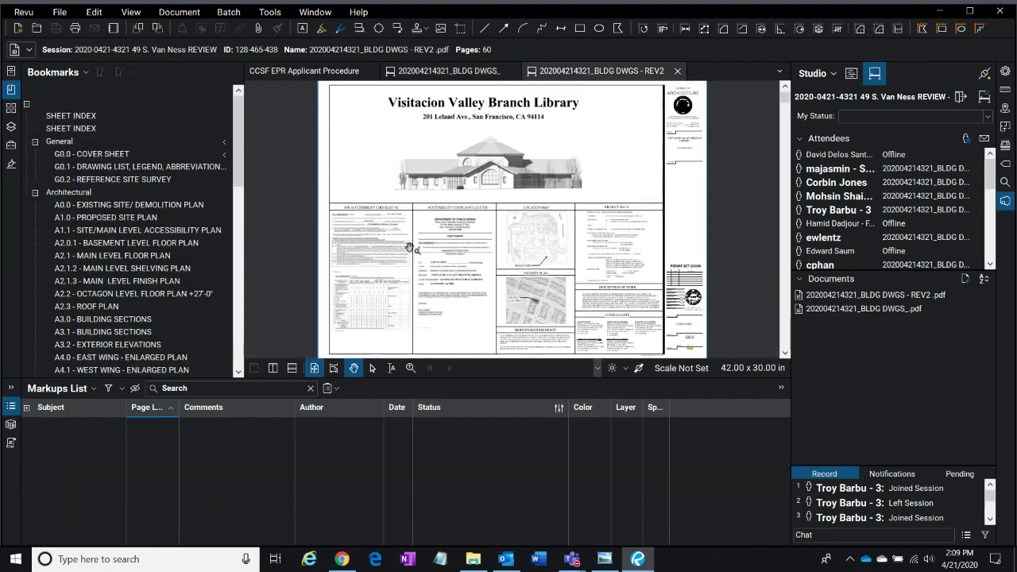
left_click(445, 73)
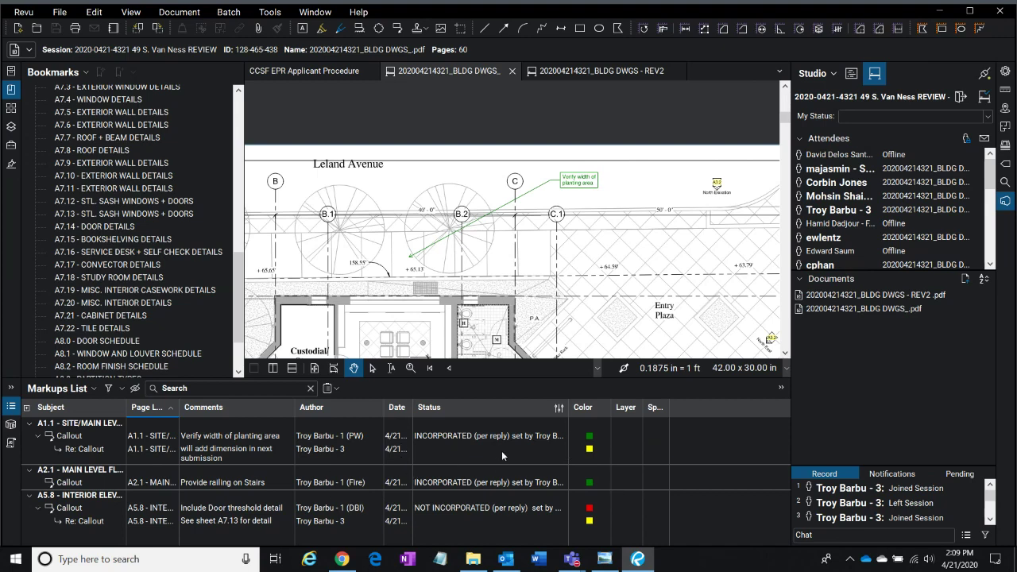
- Set the Plan Reviewer Back Check status of the "Verify width of planting area" callout to CLOSED and deselect the markup
left_click(459, 437)
mouse_move(518, 477)
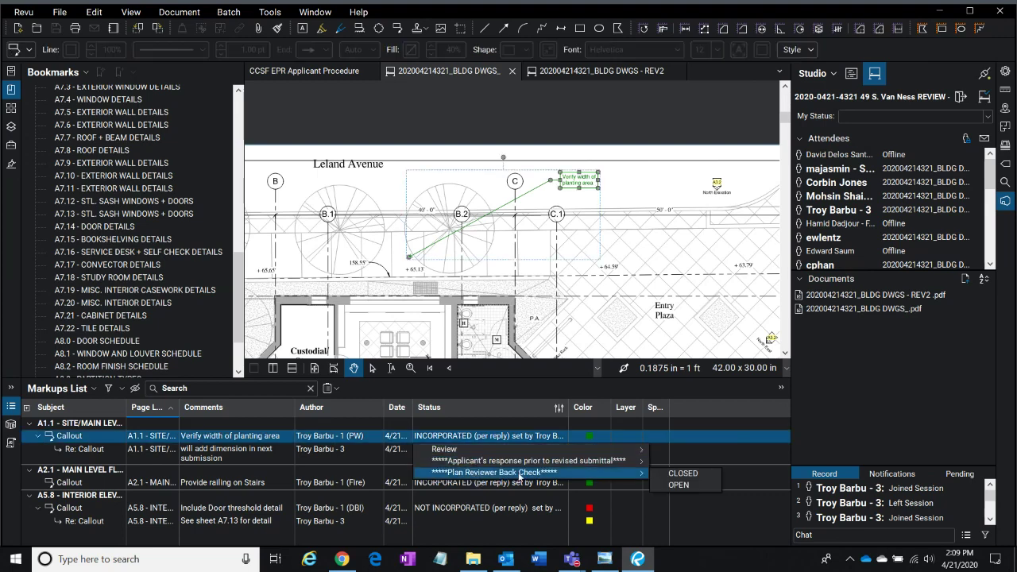
left_click(700, 474)
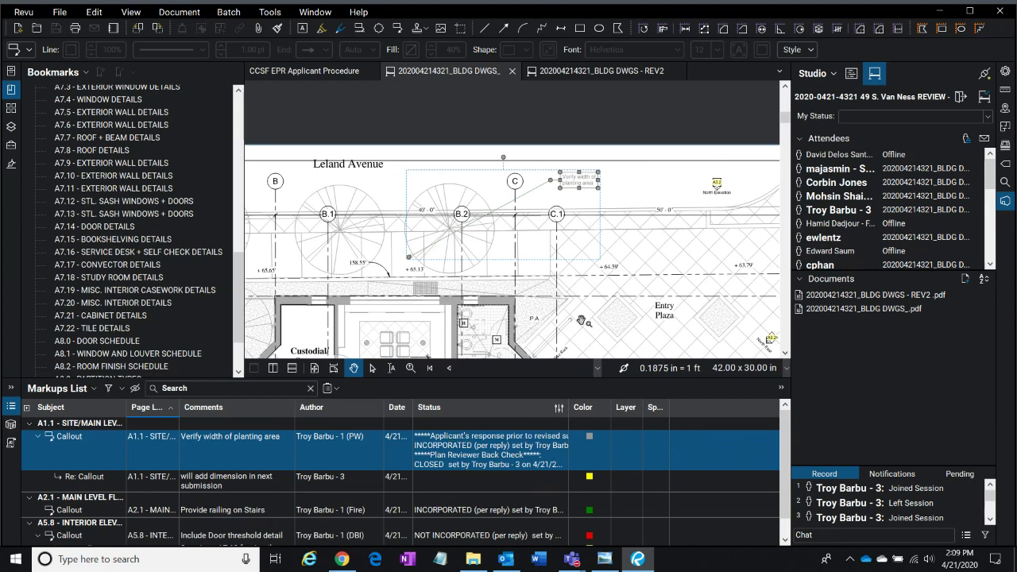
left_click(651, 178)
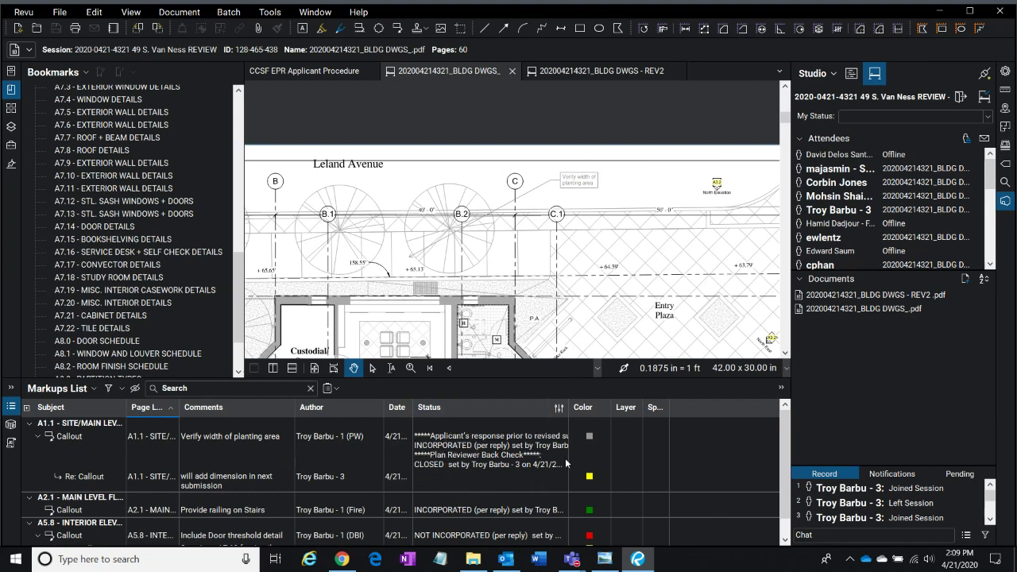
- Widen the Status column and the whole markups list, and jump to the "Provide railing on Stairs" callout on sheet A2.1
left_click_drag(567, 456, 670, 457)
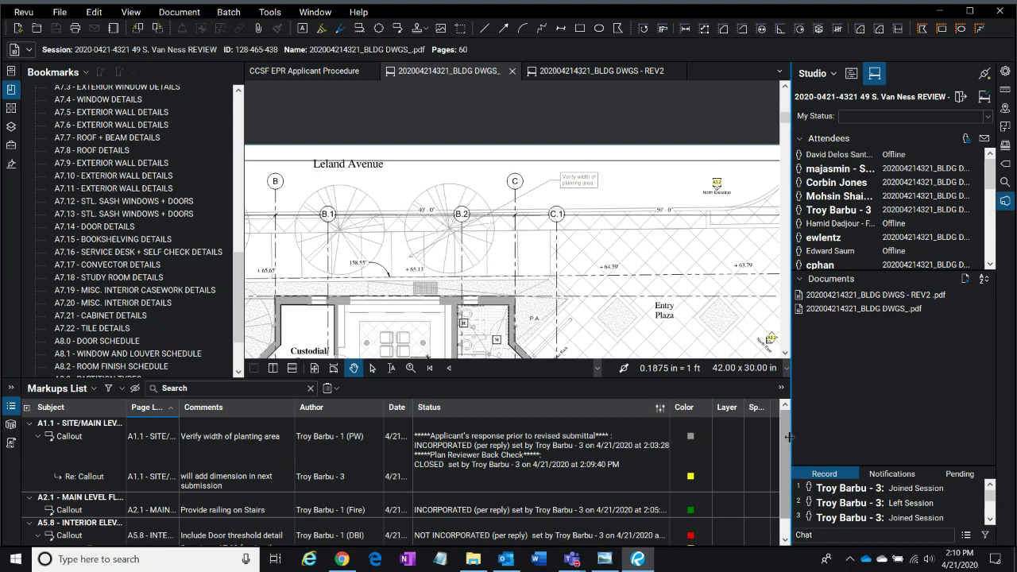
left_click(782, 388)
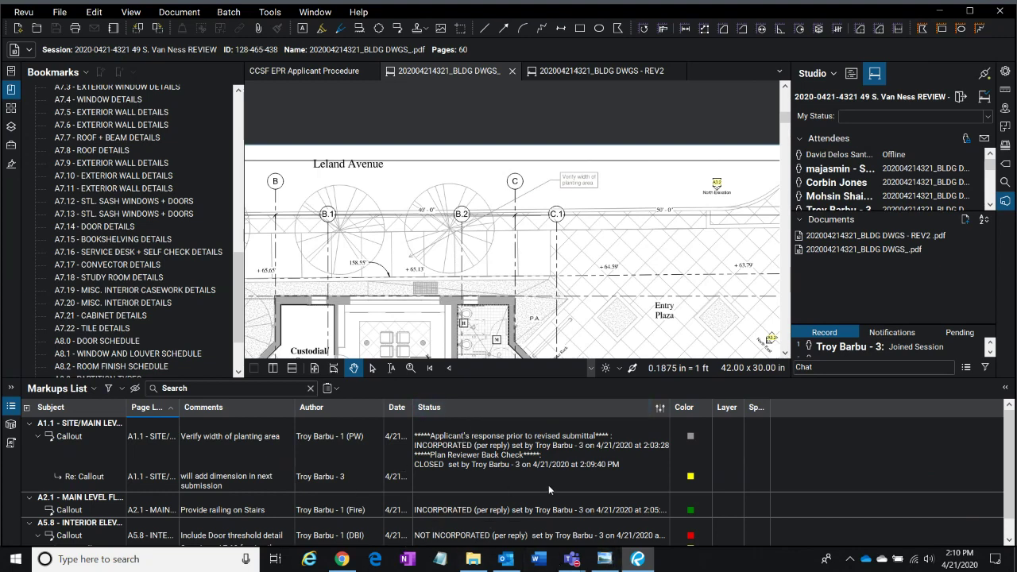
scroll(548, 485, "down", 1)
left_click(456, 492)
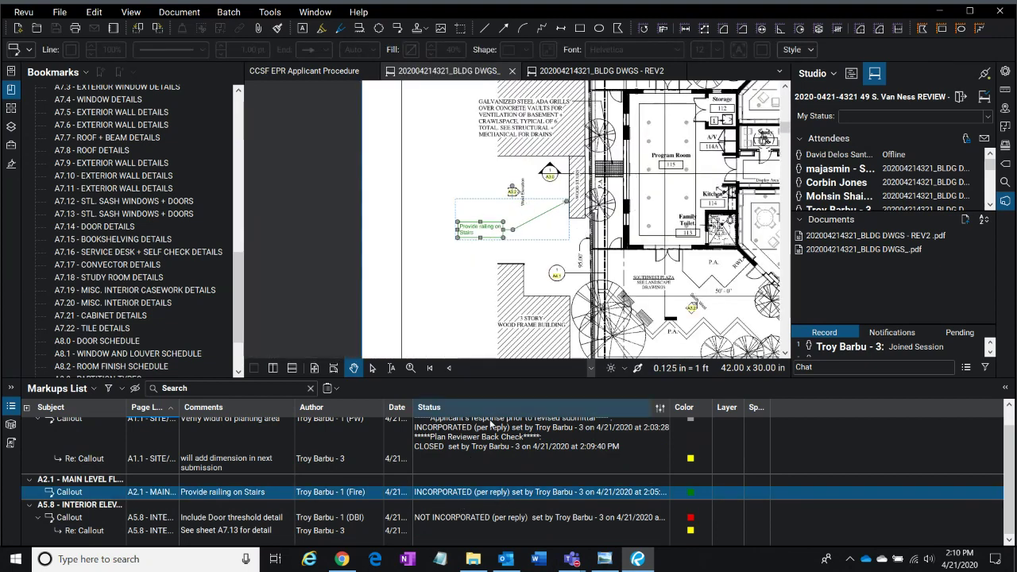
- Set the Plan Reviewer Back Check status of the "Provide railing on Stairs" callout on sheet A2.1 to CLOSED
left_click(459, 494)
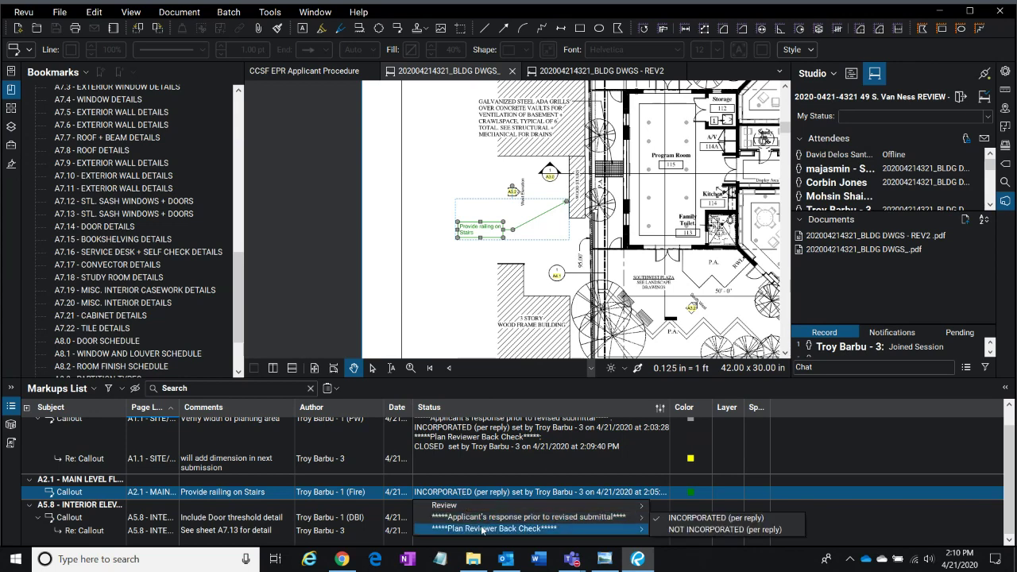
mouse_move(499, 532)
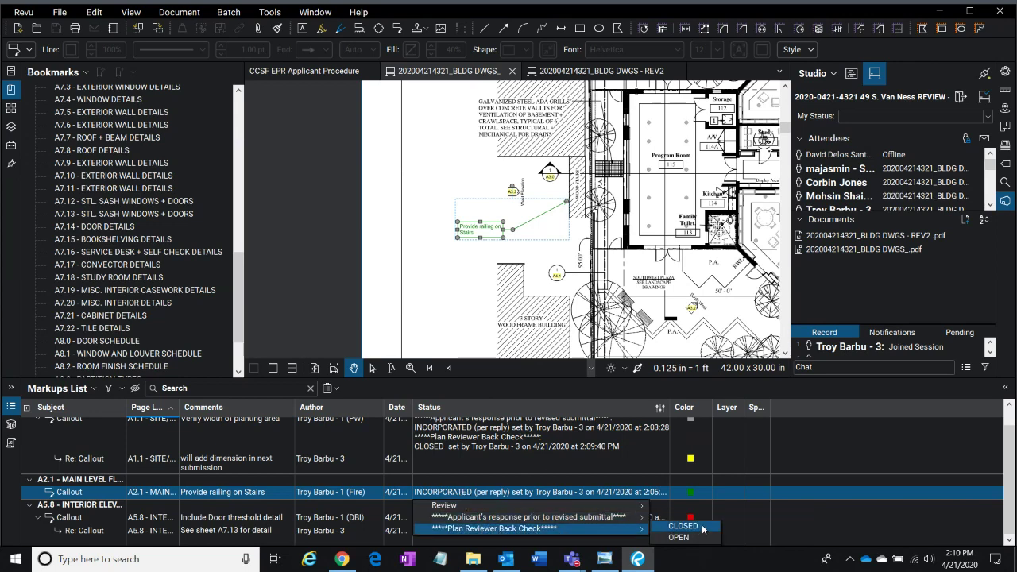
left_click(682, 526)
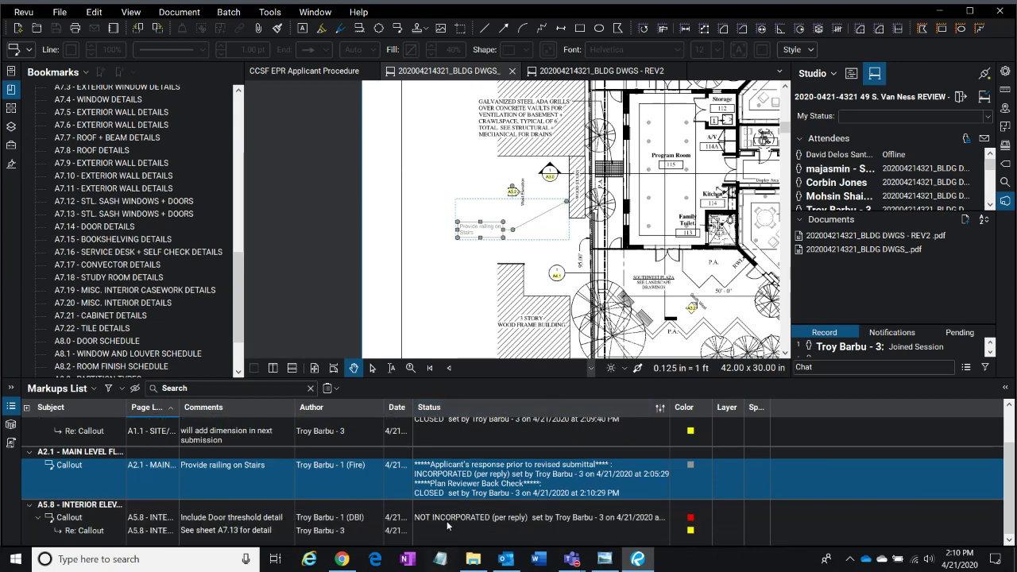
- Set the Plan Reviewer Back Check status of the "Include Door threshold detail" callout on sheet A5.8 to OPEN
left_click(462, 516)
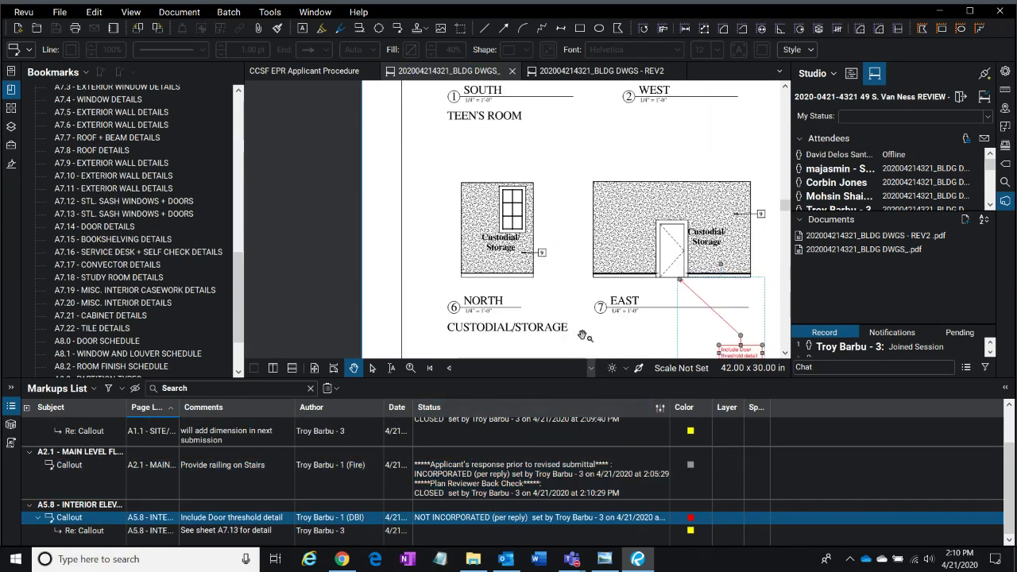
left_click_drag(663, 310, 583, 256)
scroll(660, 310, "up", 1)
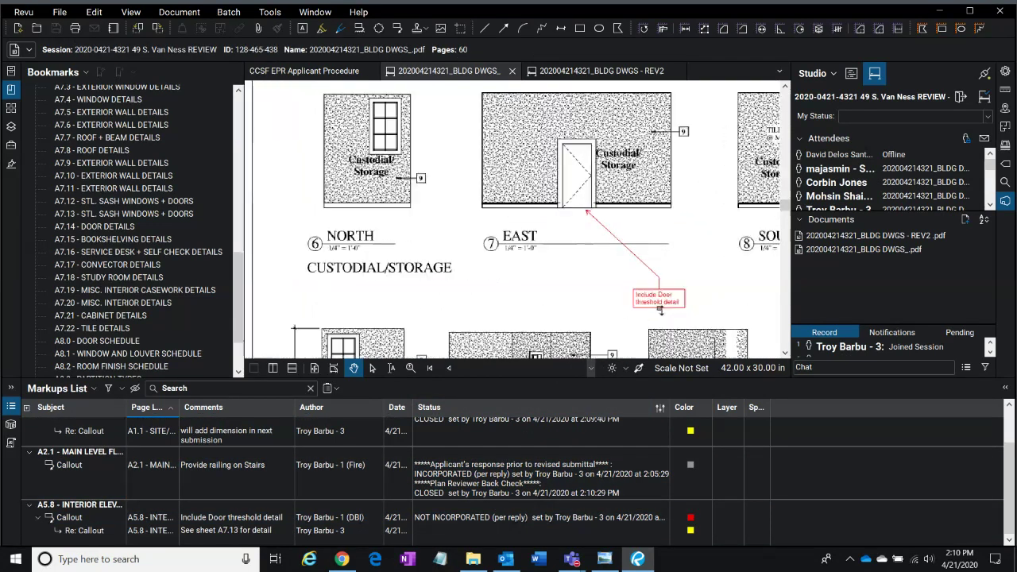
scroll(659, 310, "up", 2)
scroll(691, 300, "down", 1)
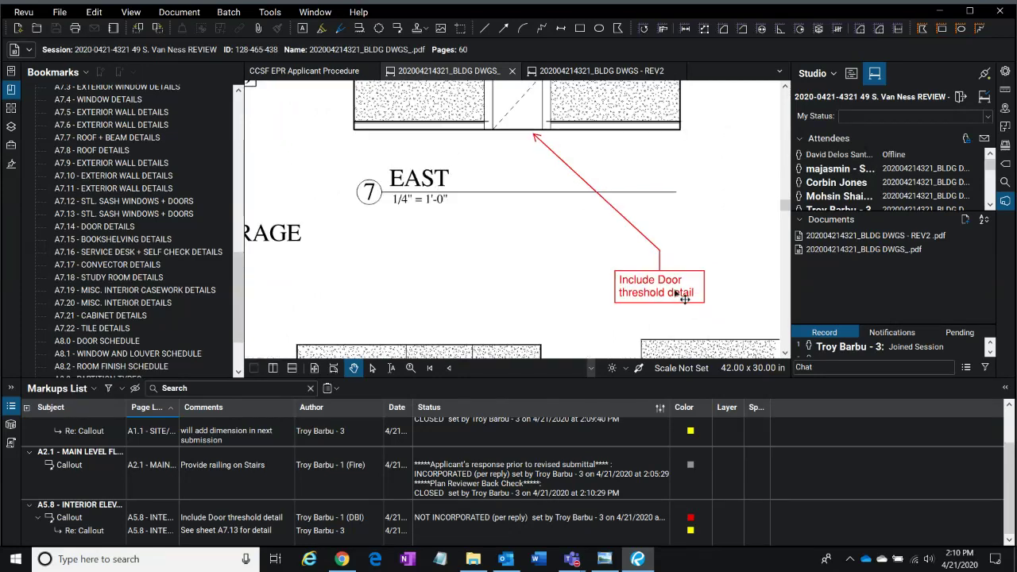
scroll(685, 298, "down", 1)
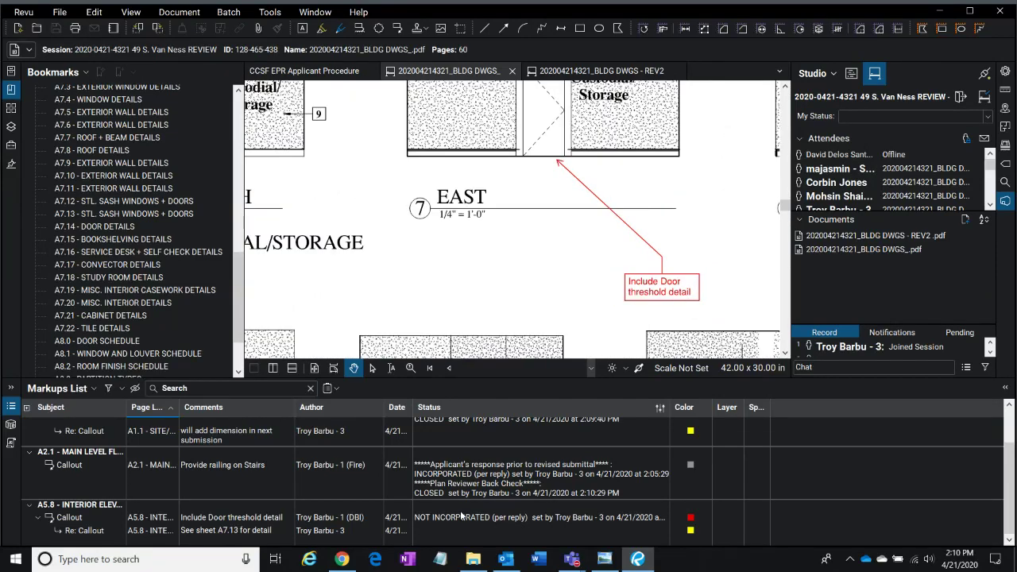
left_click(215, 532)
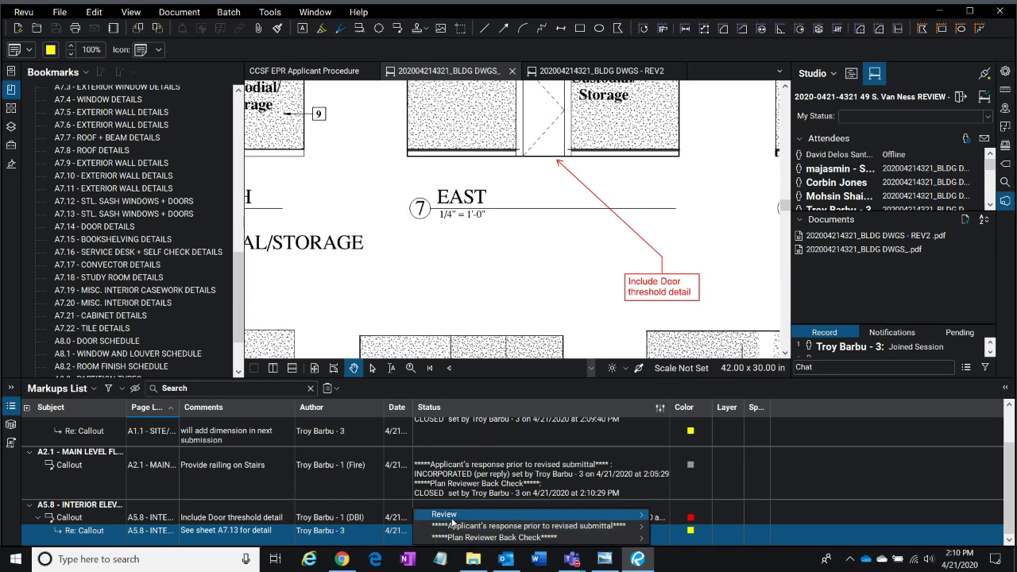
left_click(476, 517)
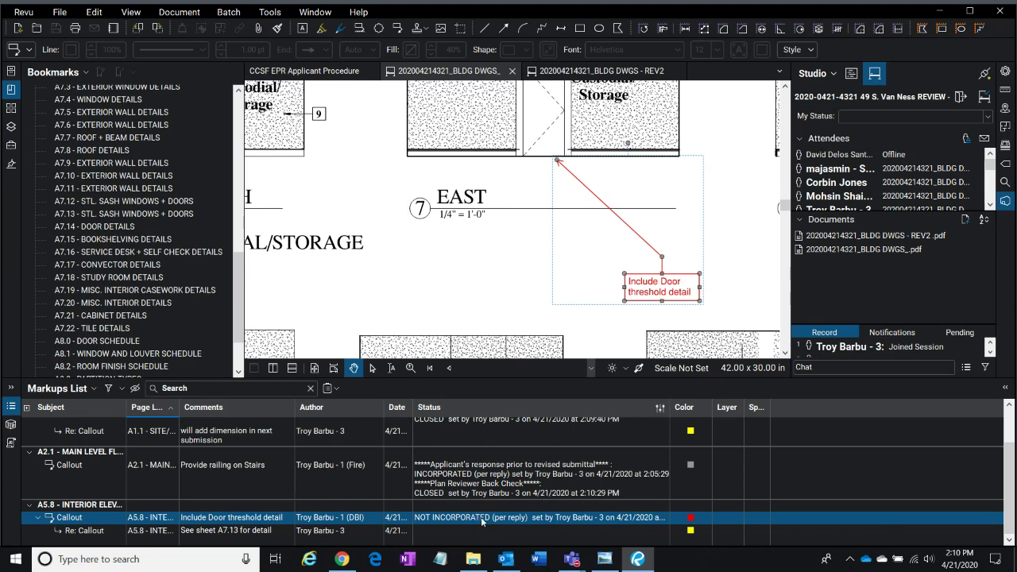
left_click(481, 517)
mouse_move(604, 537)
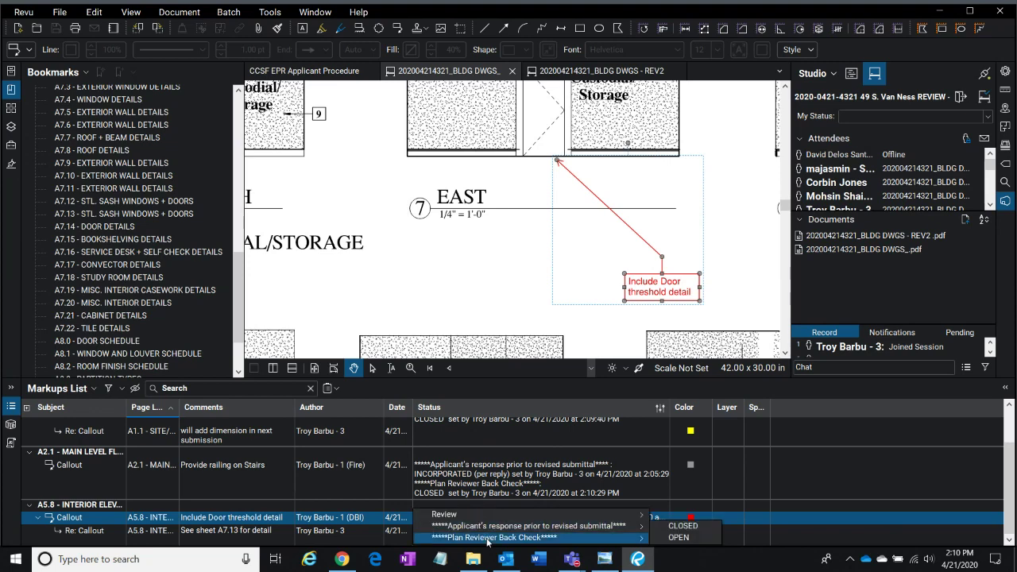
left_click(704, 539)
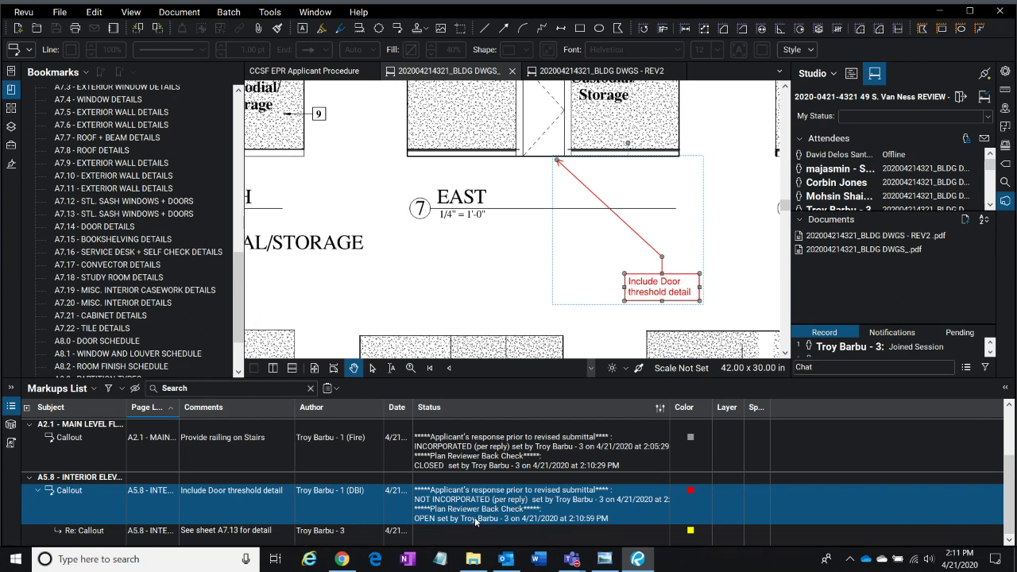
- Copy the "Include Door threshold detail" callout and open sheet A5.8 - INTERIOR ELEVATIONS in the REV2 drawing set
right_click(665, 292)
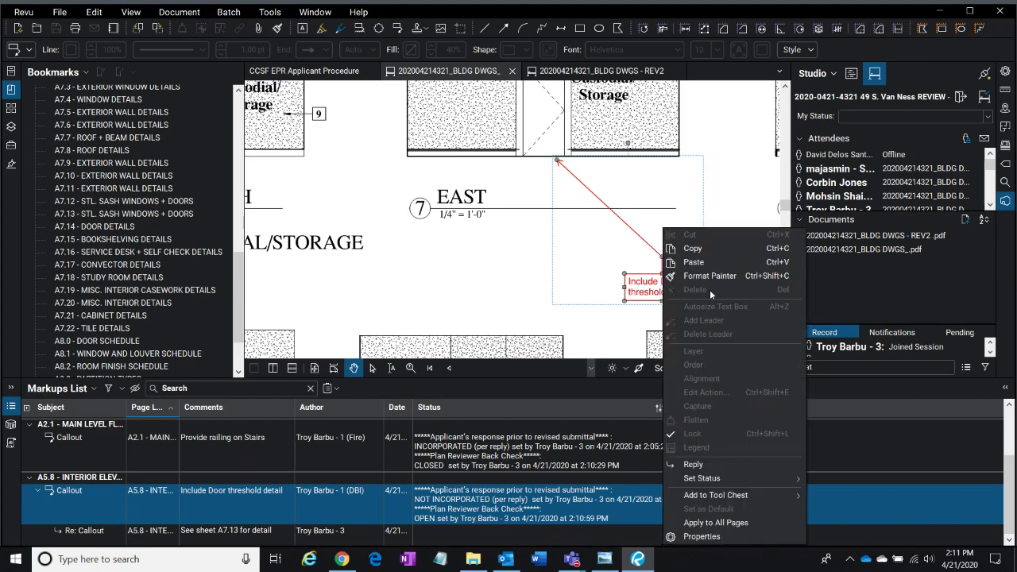
left_click(713, 251)
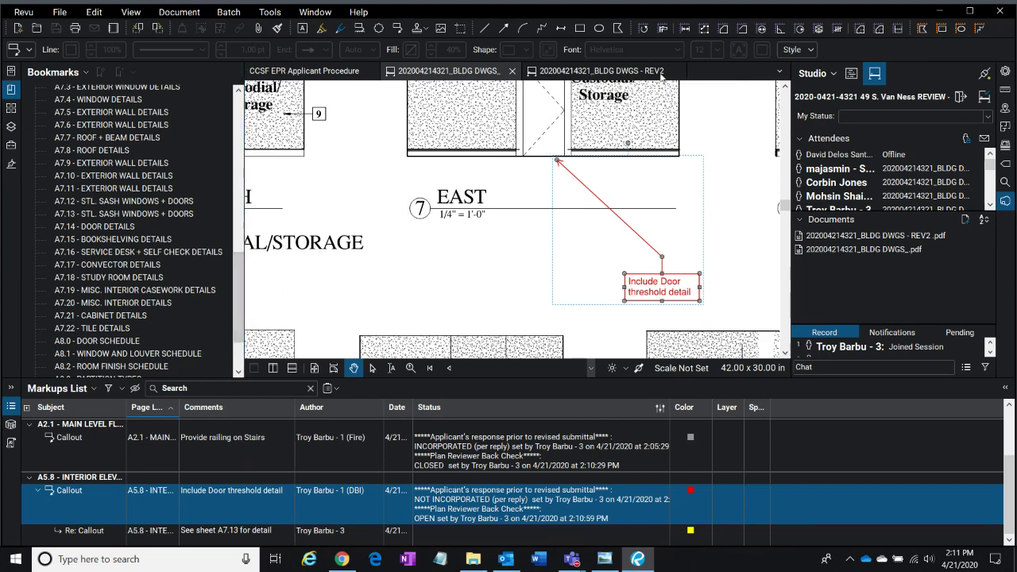
left_click(656, 71)
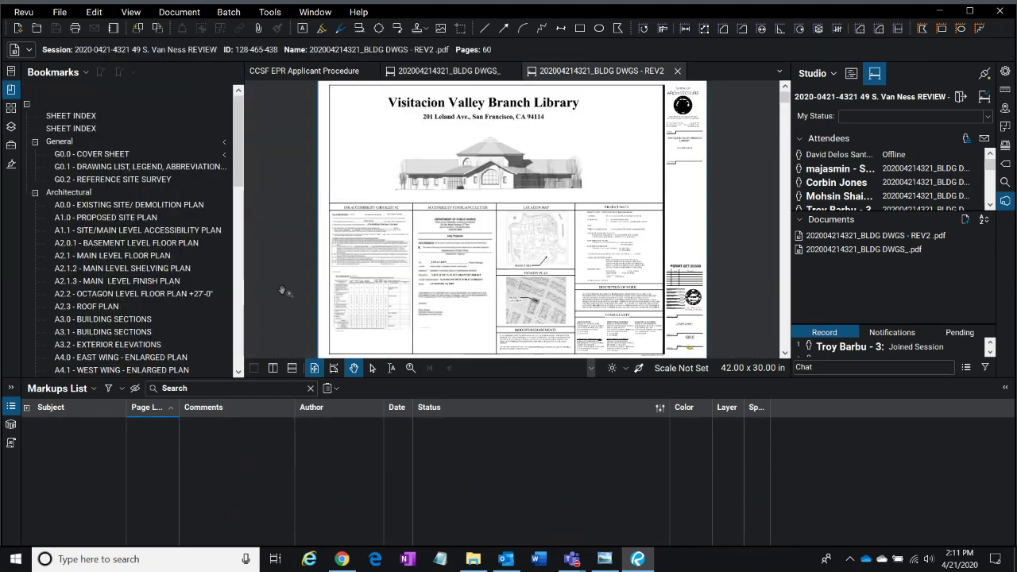
left_click(243, 159)
left_click(22, 197)
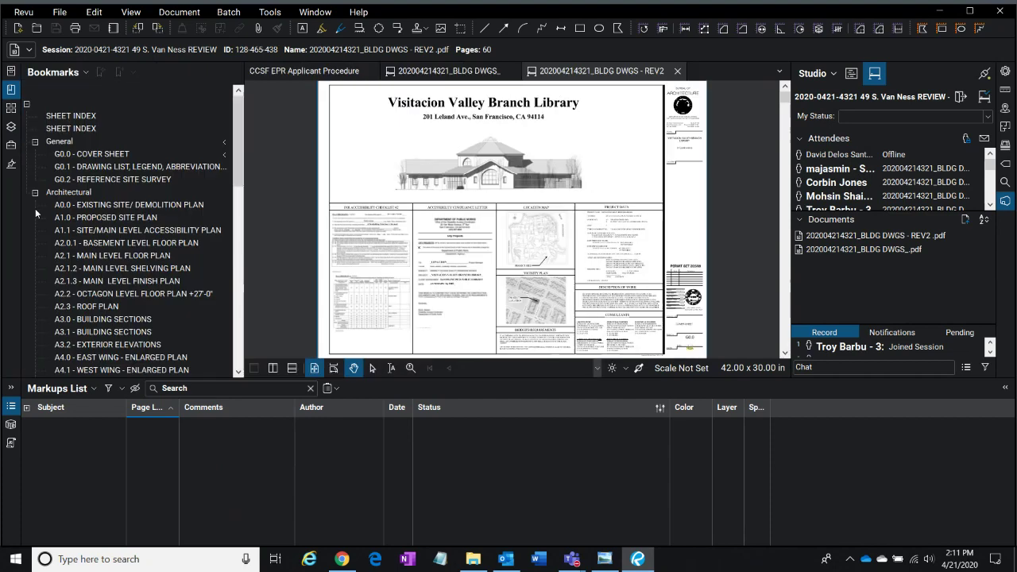
scroll(140, 302, "down", 10)
scroll(140, 301, "up", 9)
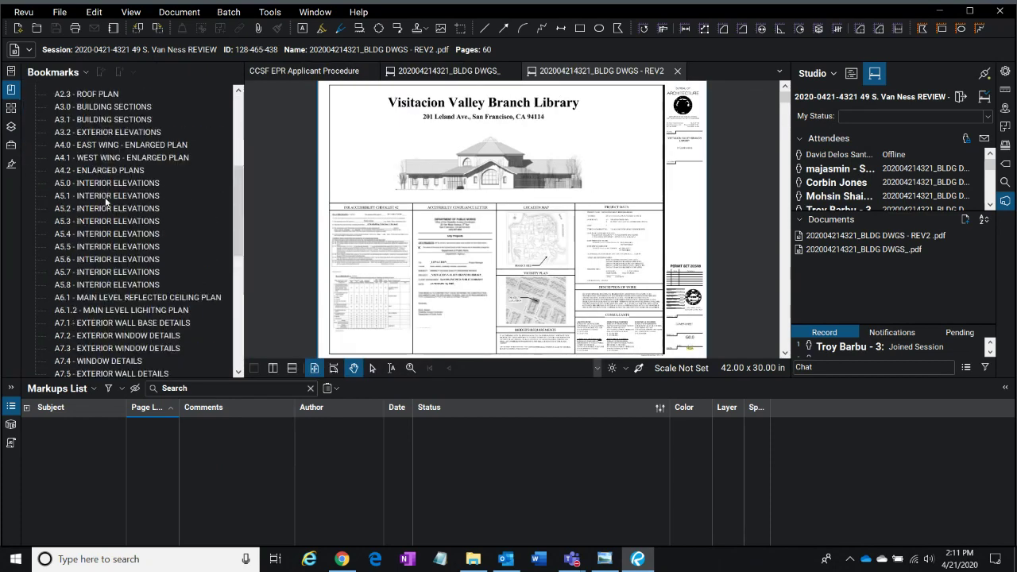
left_click(83, 284)
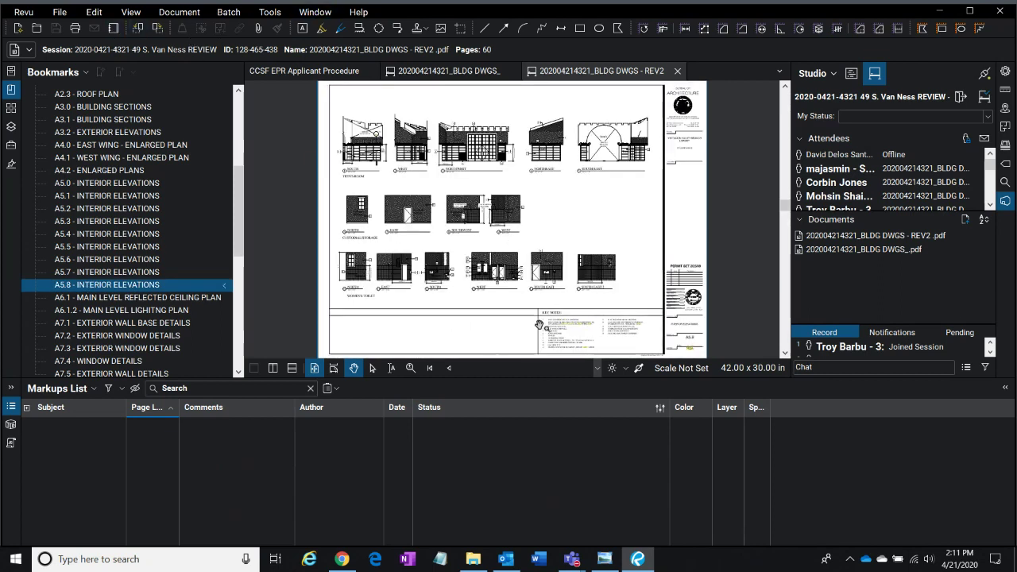
- Paste the copied callout below the Custodial/Storage East elevation on REV2 sheet A5.8, with its arrow near the door threshold
scroll(412, 232, "up", 3)
scroll(433, 232, "up", 2)
left_click(423, 206)
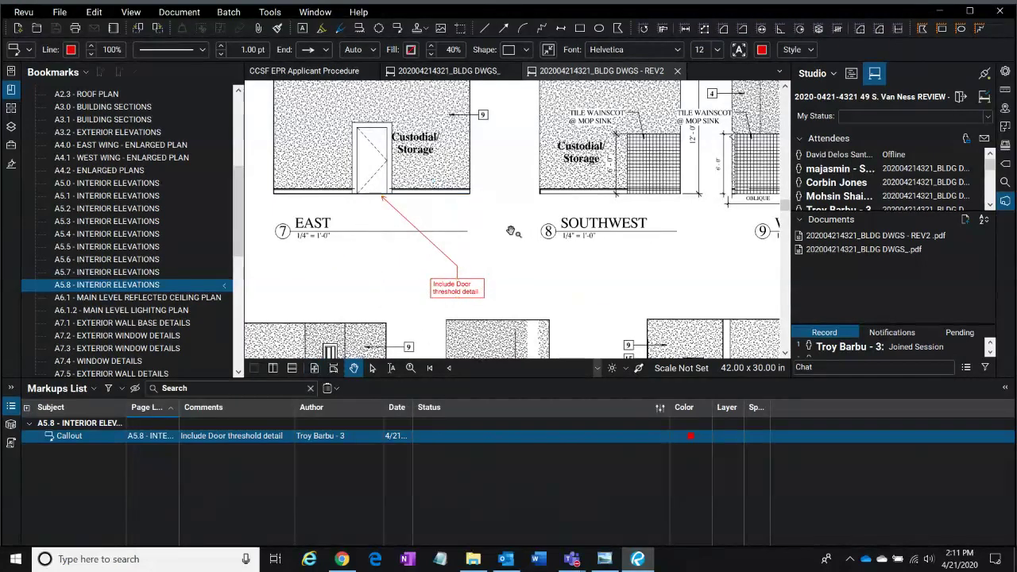
scroll(424, 206, "up", 3)
scroll(492, 246, "down", 2)
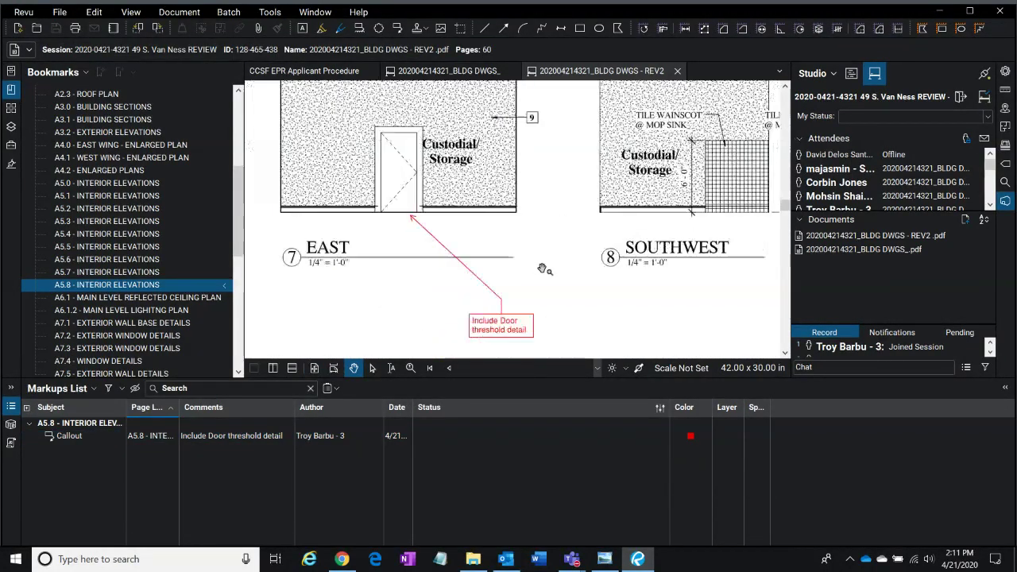
- Add the reply "need interior detail" to the pasted door threshold callout
left_click(512, 337)
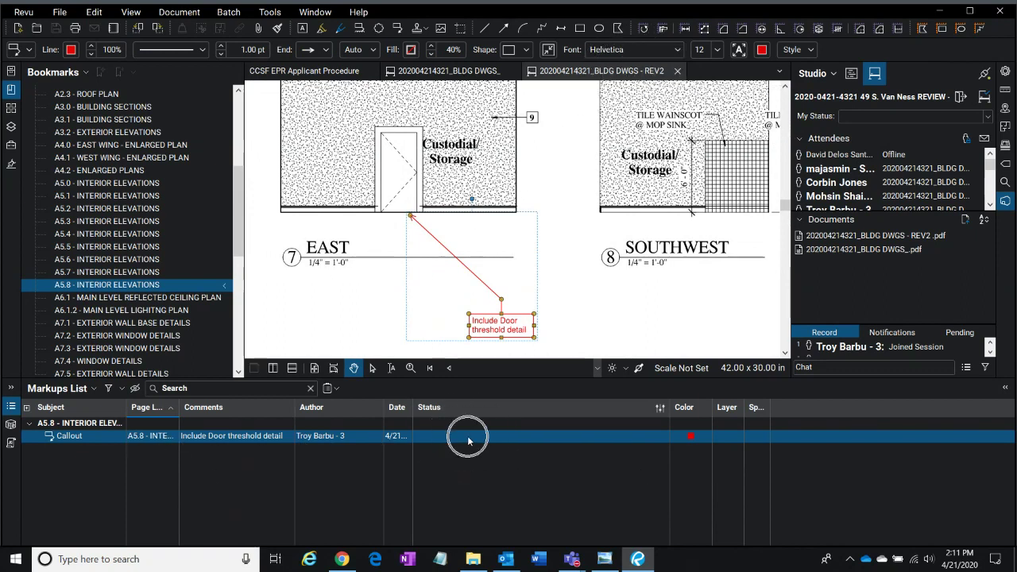
right_click(261, 437)
left_click(299, 465)
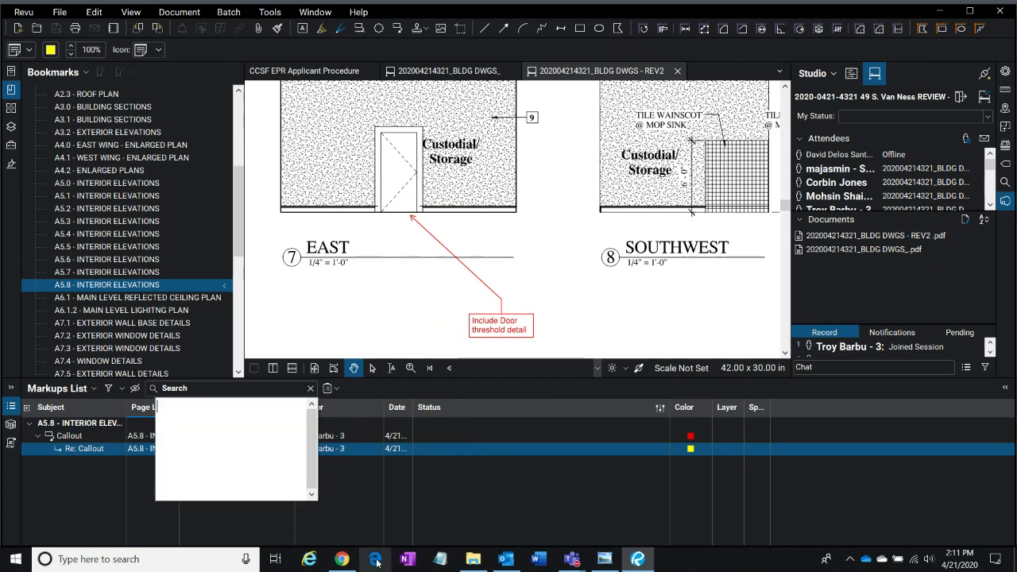
type("need interio")
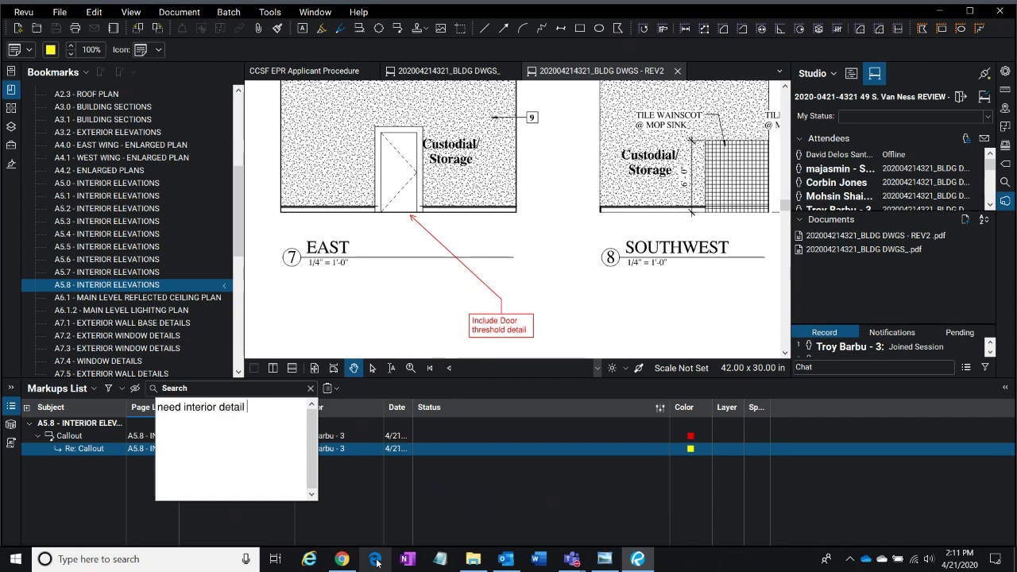
type("r detail")
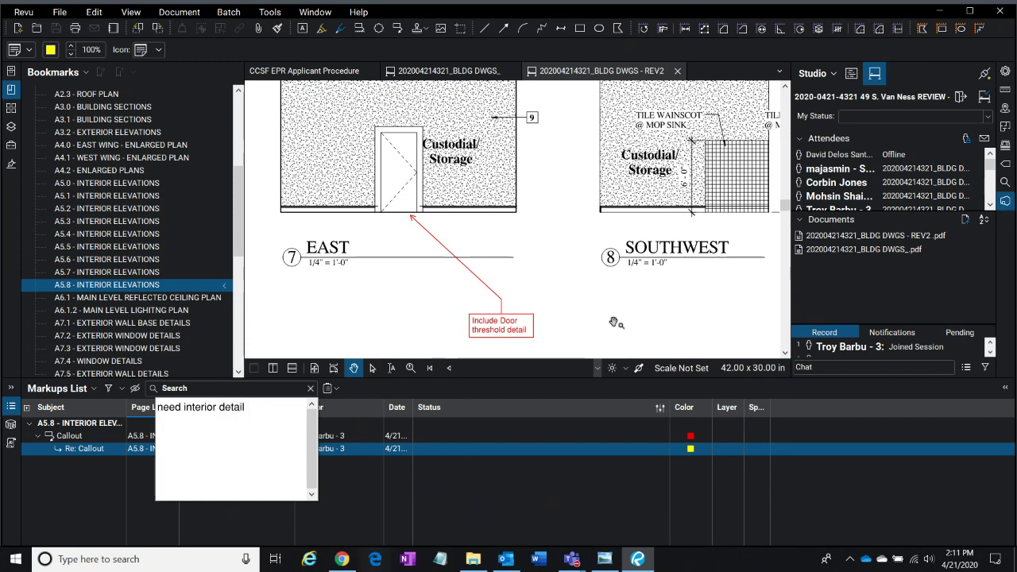
left_click(636, 296)
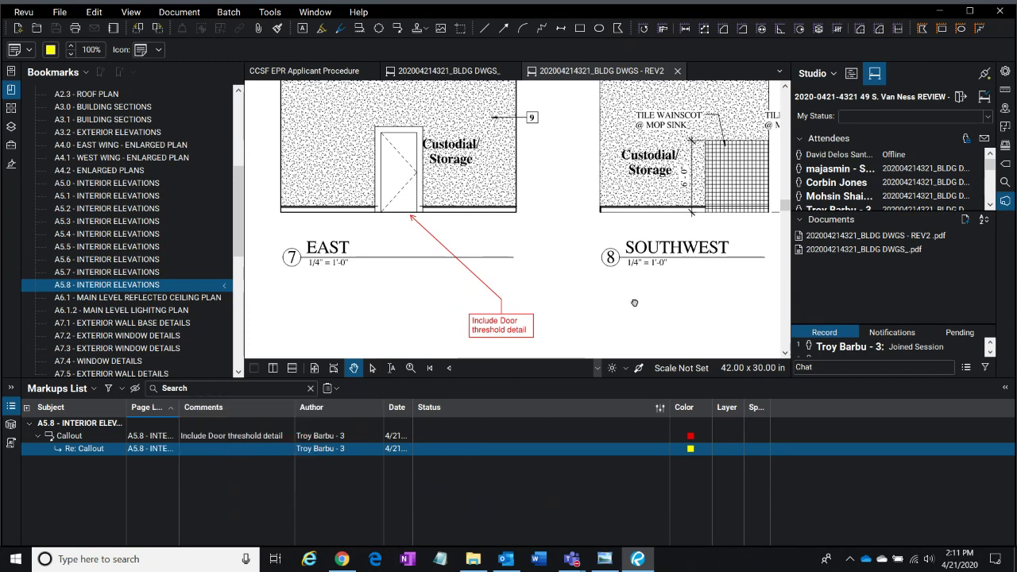
left_click(233, 437)
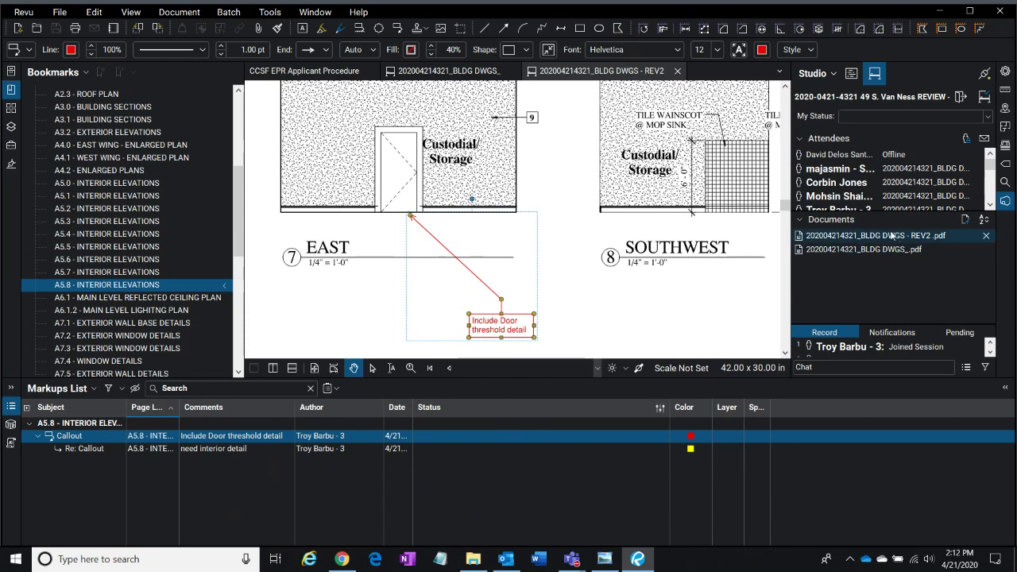
mouse_move(883, 237)
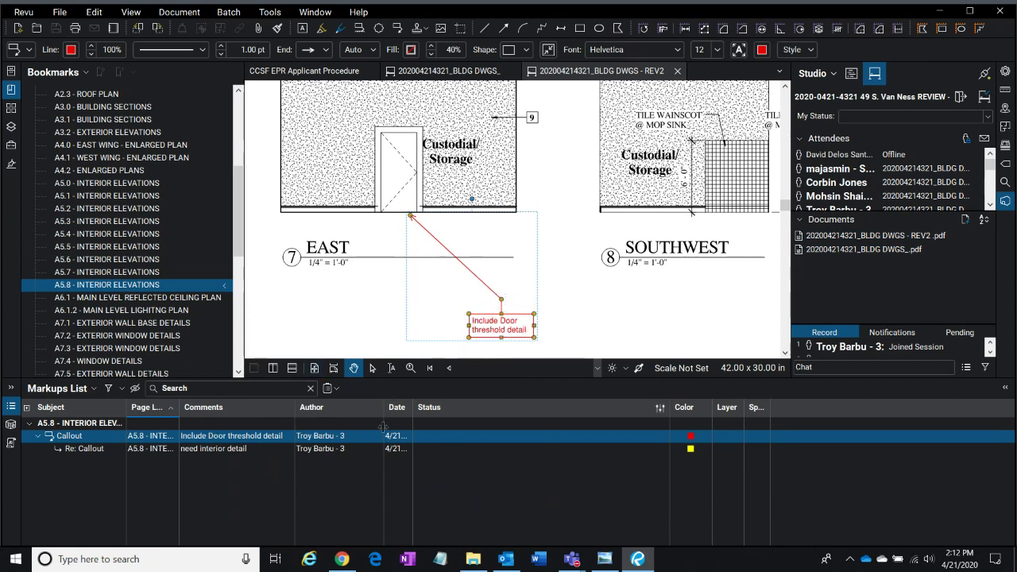
double_click(524, 334)
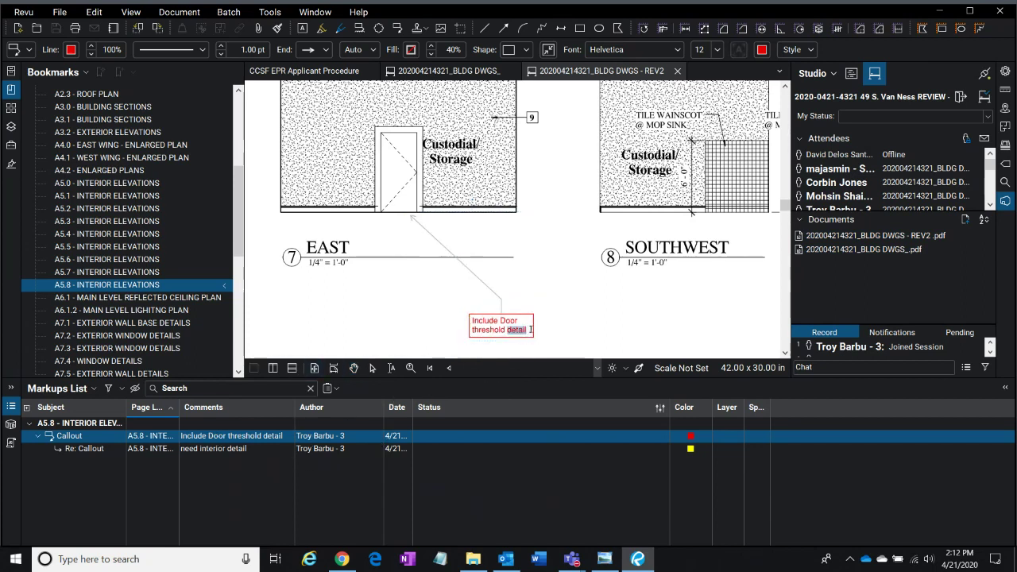
left_click(531, 329)
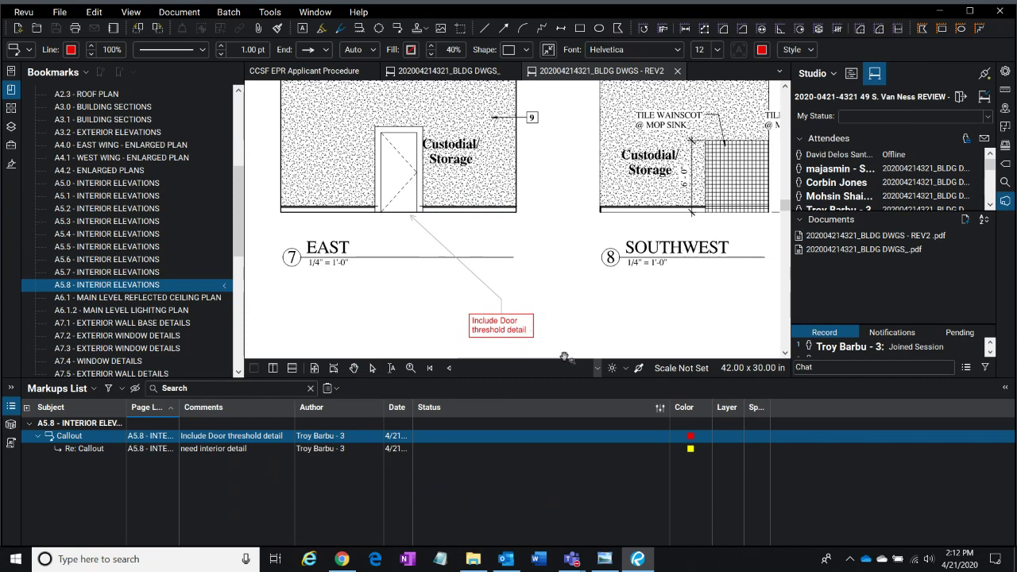
left_click(504, 450)
left_click(491, 435)
left_click(447, 450)
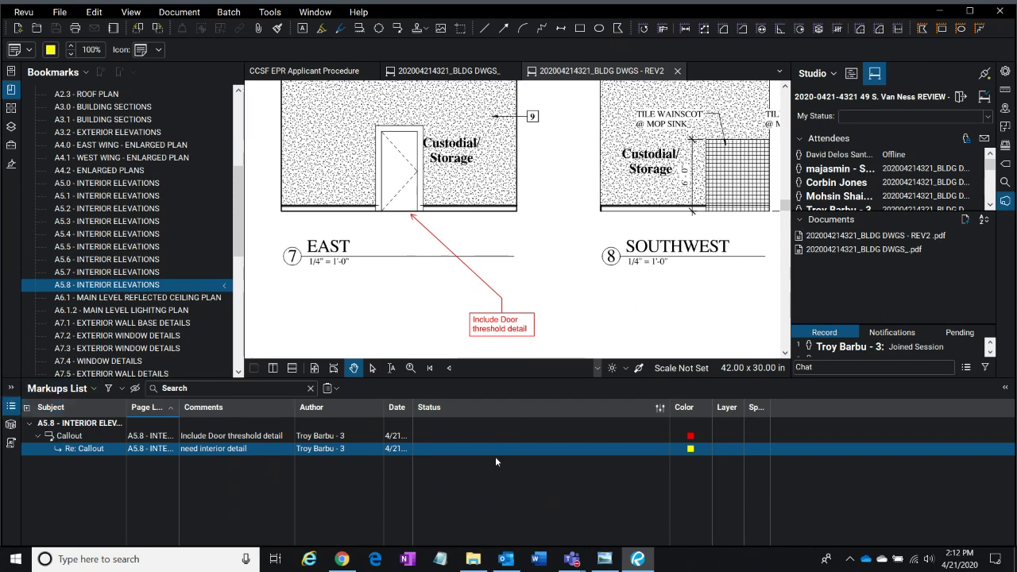
- Add a second reply to the door threshold callout reading "per phone call...."
left_click(447, 434)
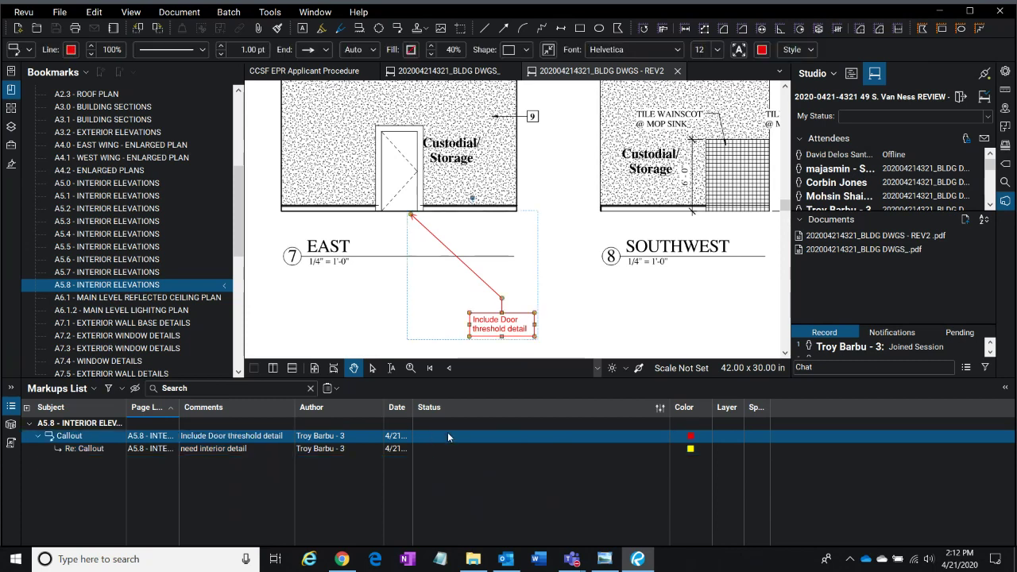
right_click(447, 434)
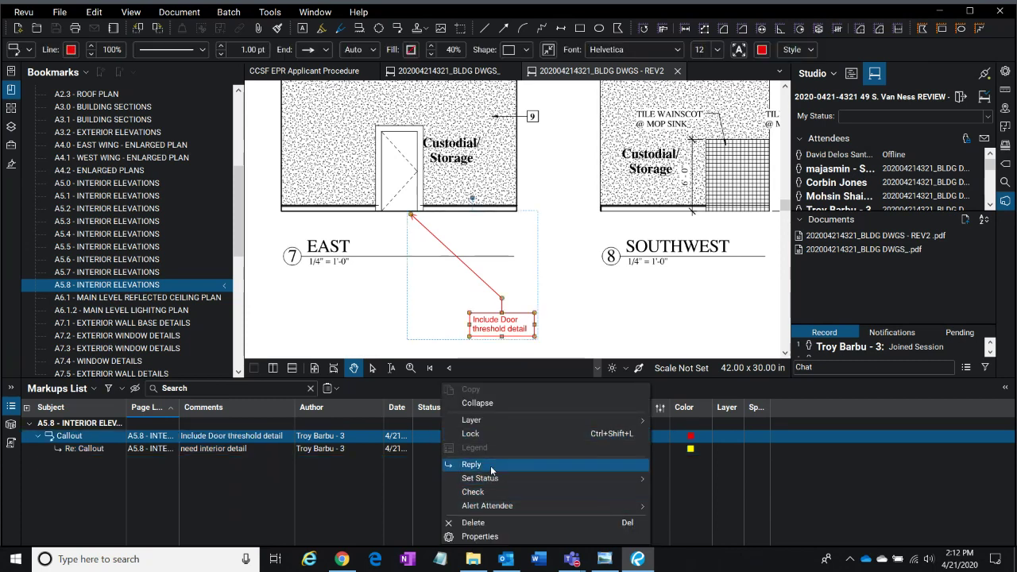
left_click(485, 465)
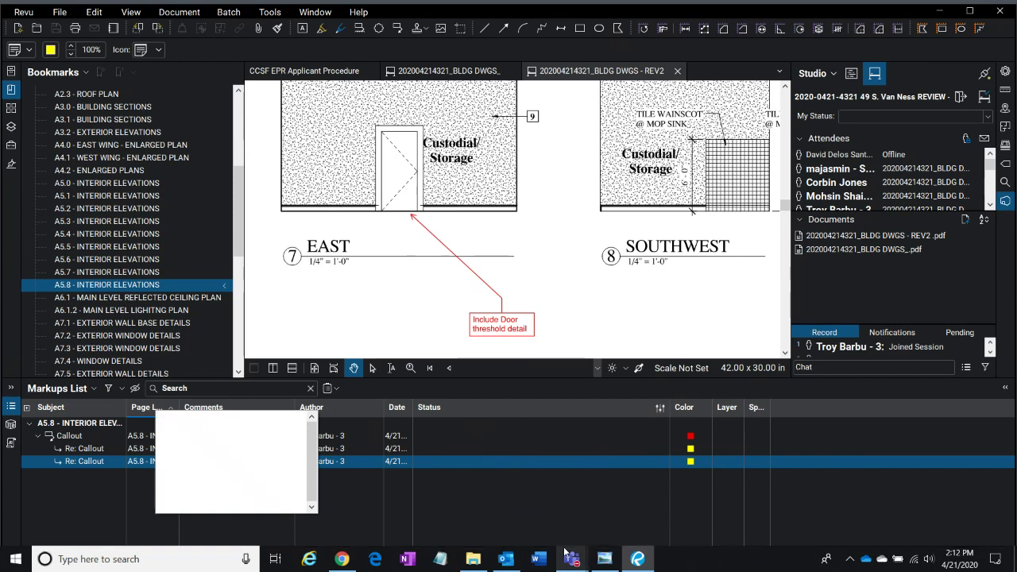
type("per ph")
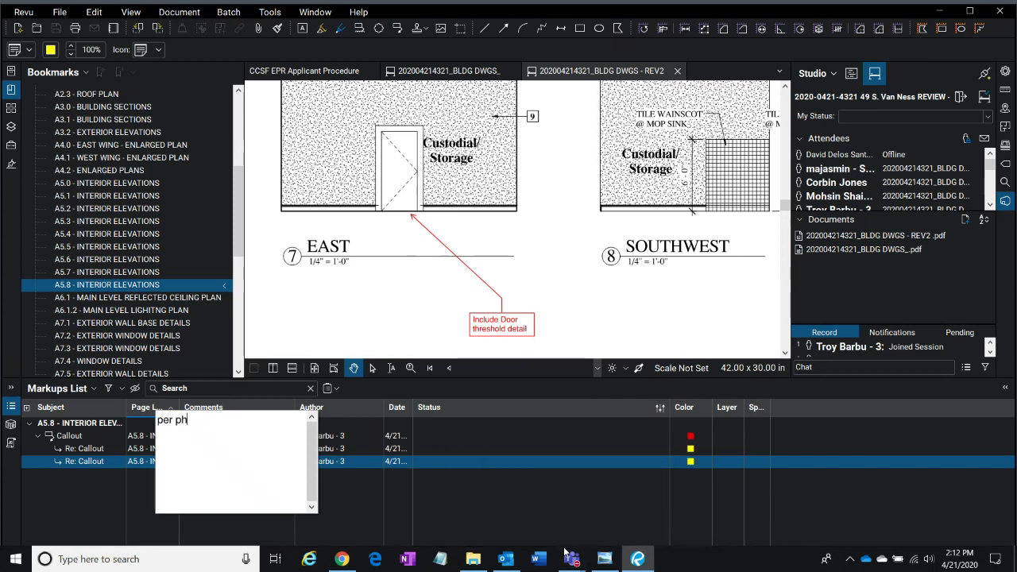
type("one call....")
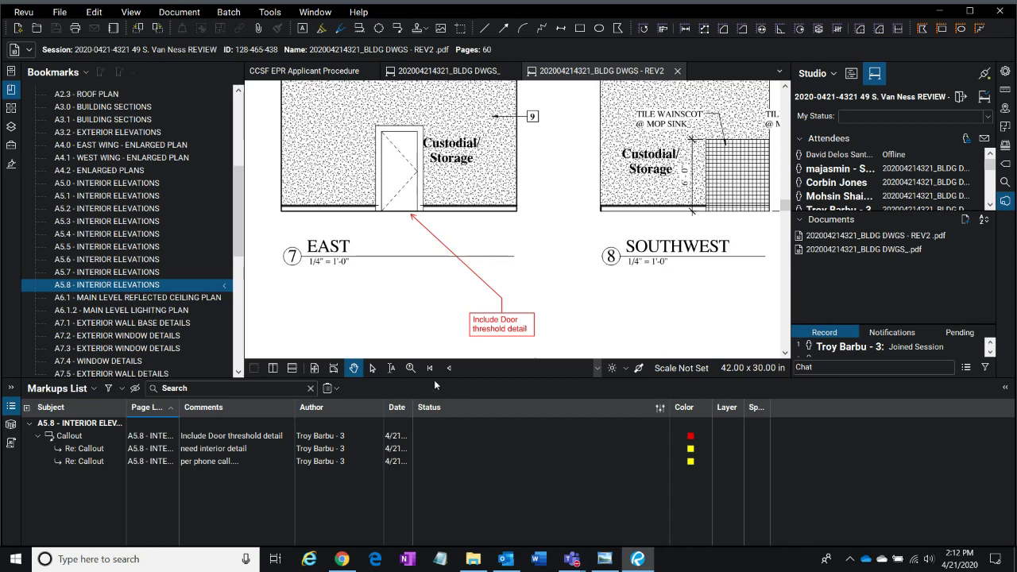
scroll(550, 222, "down", 2)
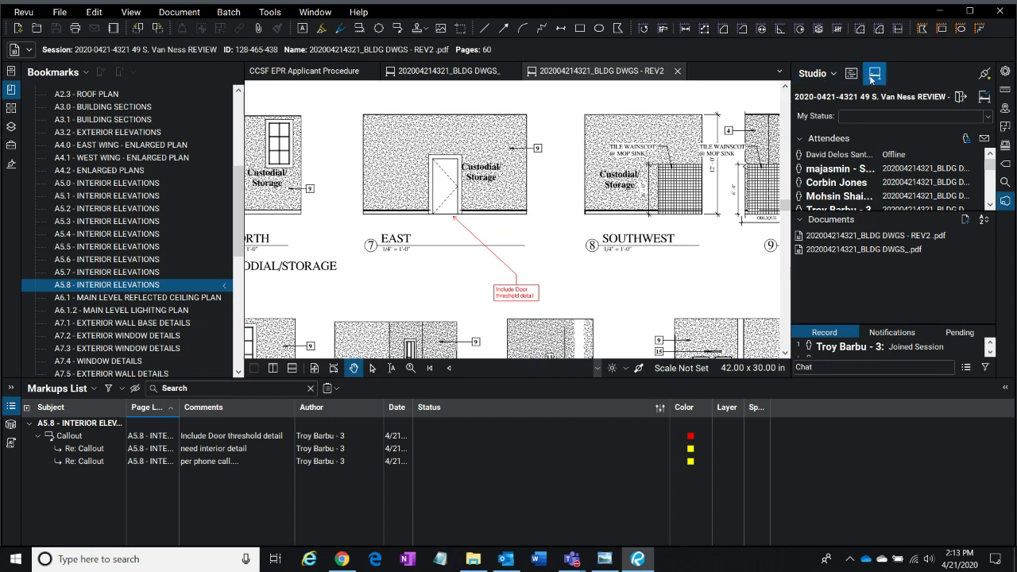
- Open section 9.0 Subsequent Submittals in the CCSF EPR Applicant Procedure document to read the resubmittal instructions
left_click(850, 249)
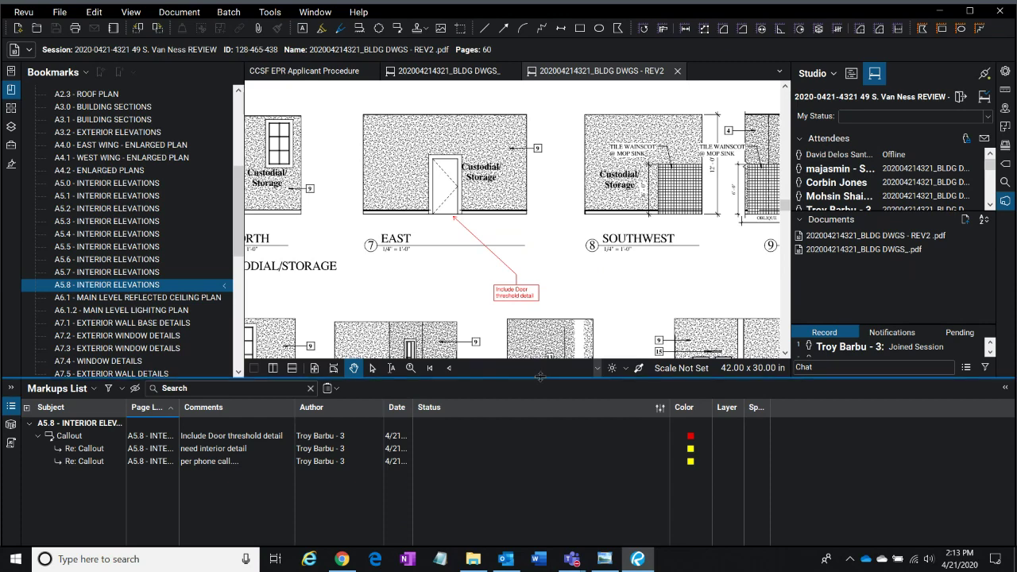
left_click_drag(540, 379, 558, 466)
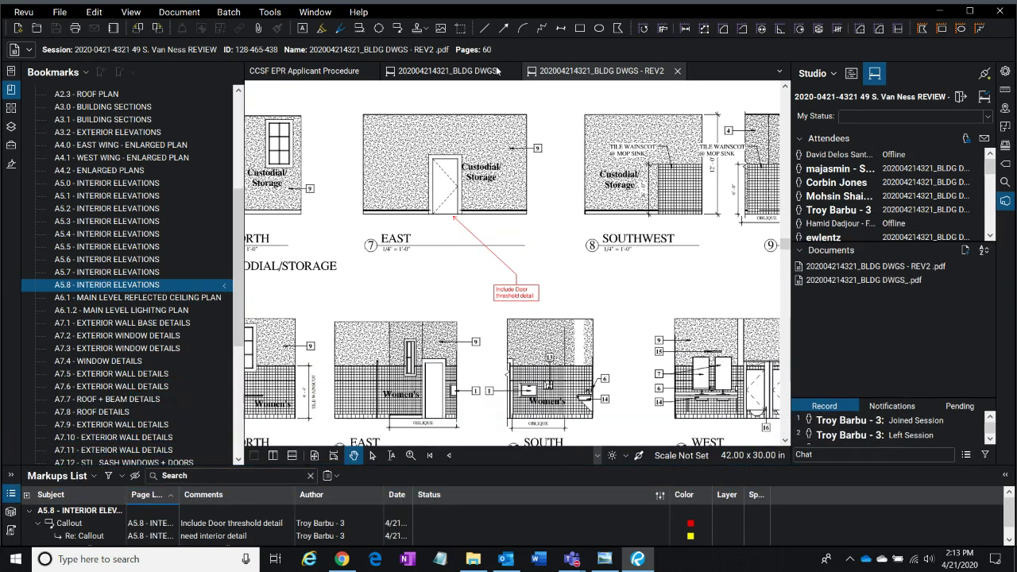
left_click(445, 70)
left_click(372, 73)
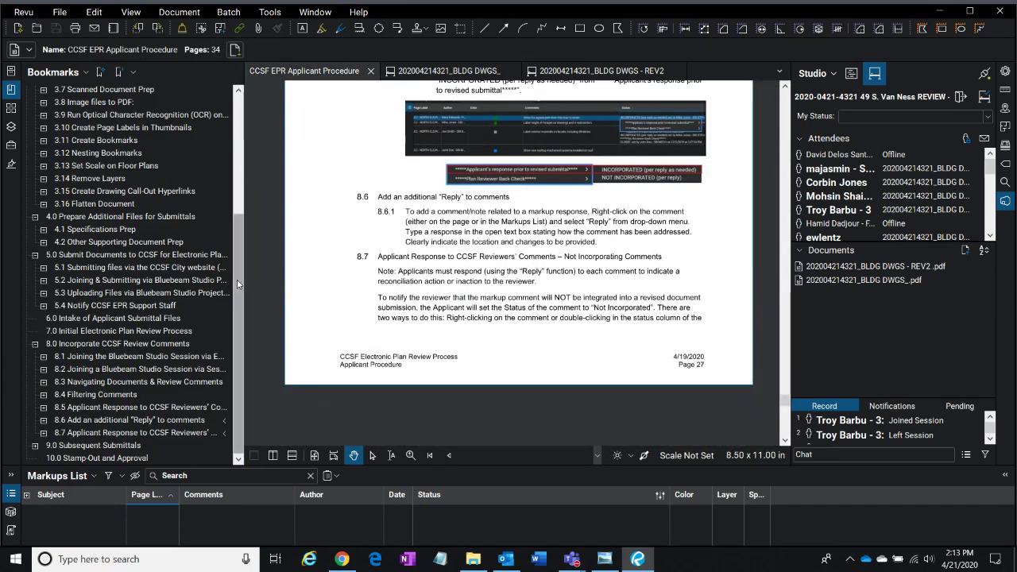
left_click(89, 445)
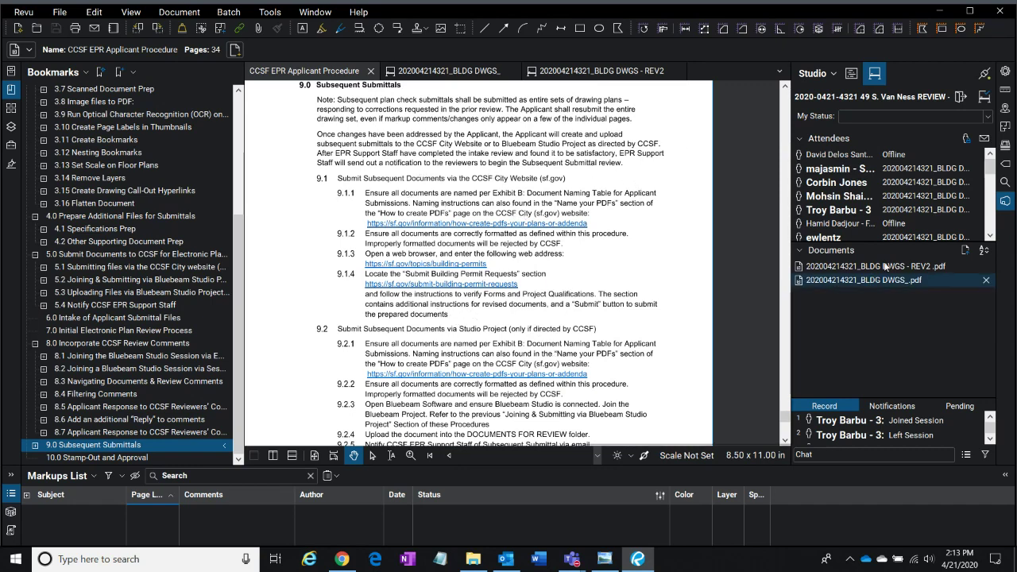
mouse_move(895, 268)
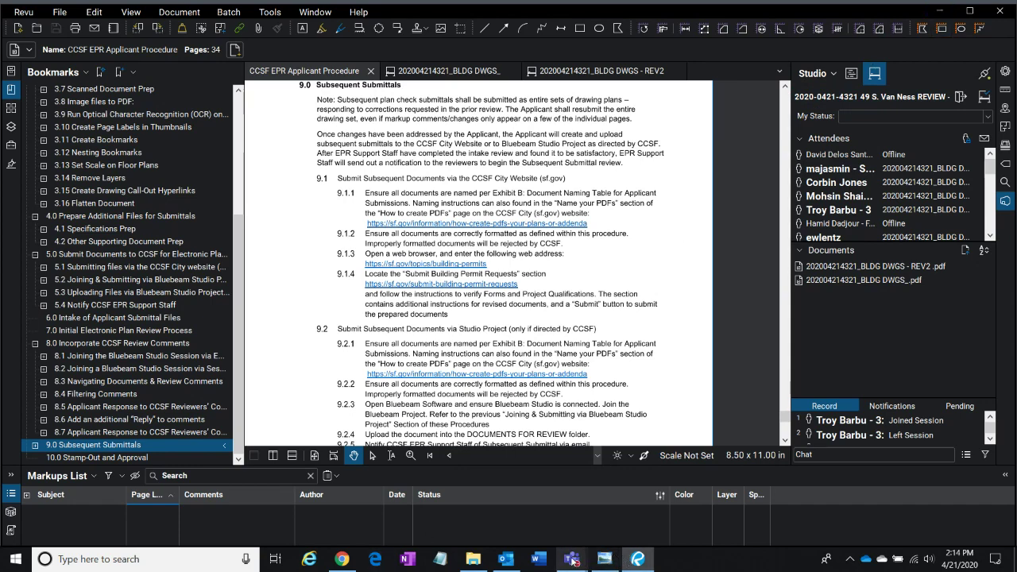
mouse_move(572, 559)
left_click(604, 479)
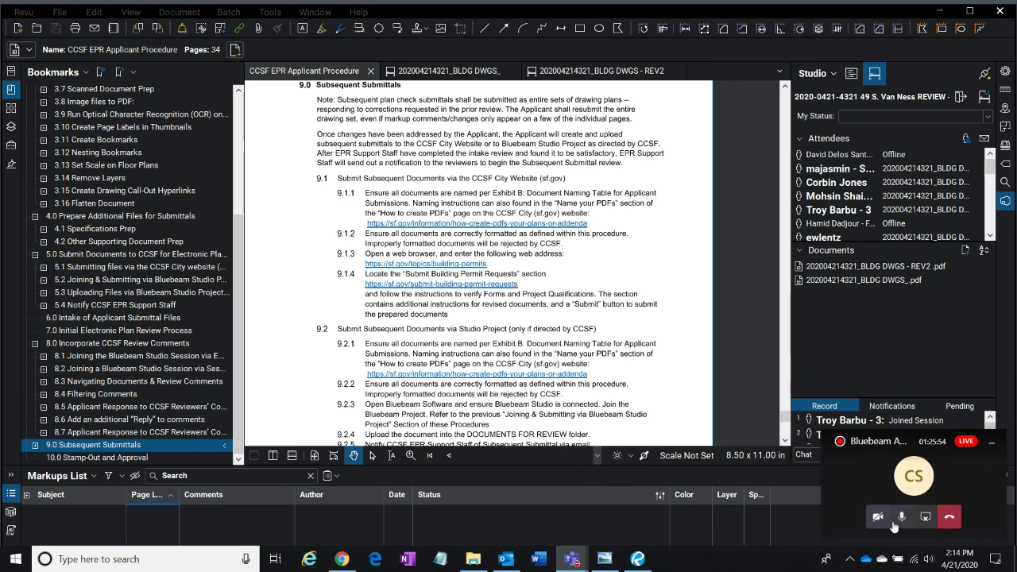
left_click(926, 518)
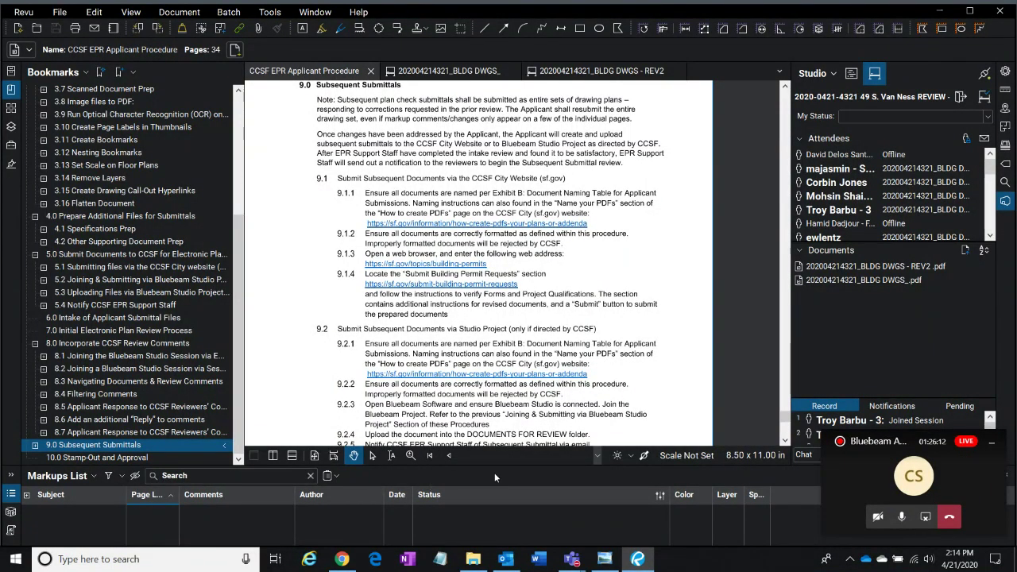
- Return to the original BLDG DWGS set and enlarge the Markups List to review the callouts' applicant responses and back-check statuses
left_click_drag(496, 463, 512, 409)
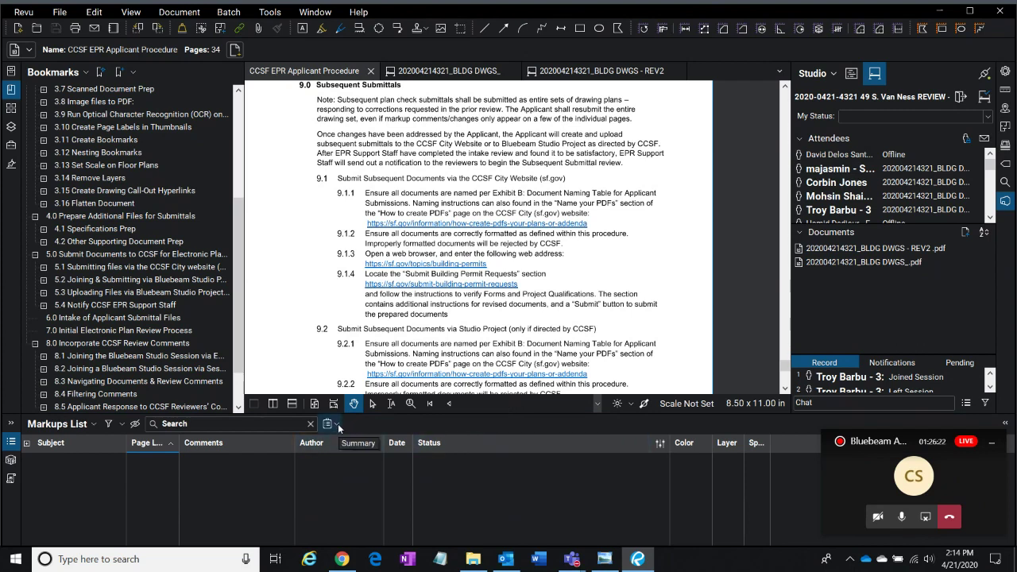
left_click(462, 73)
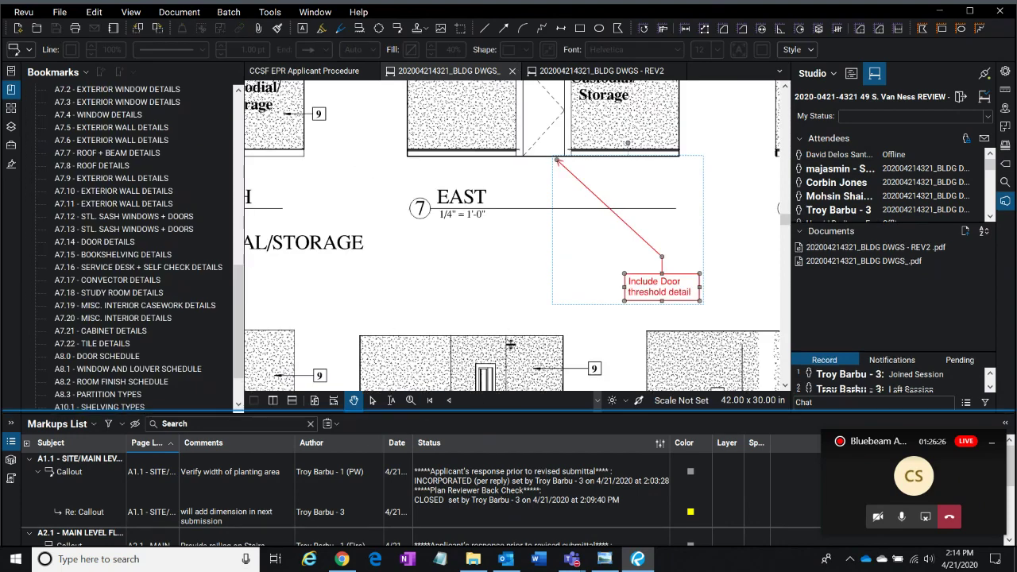
left_click_drag(503, 413, 341, 328)
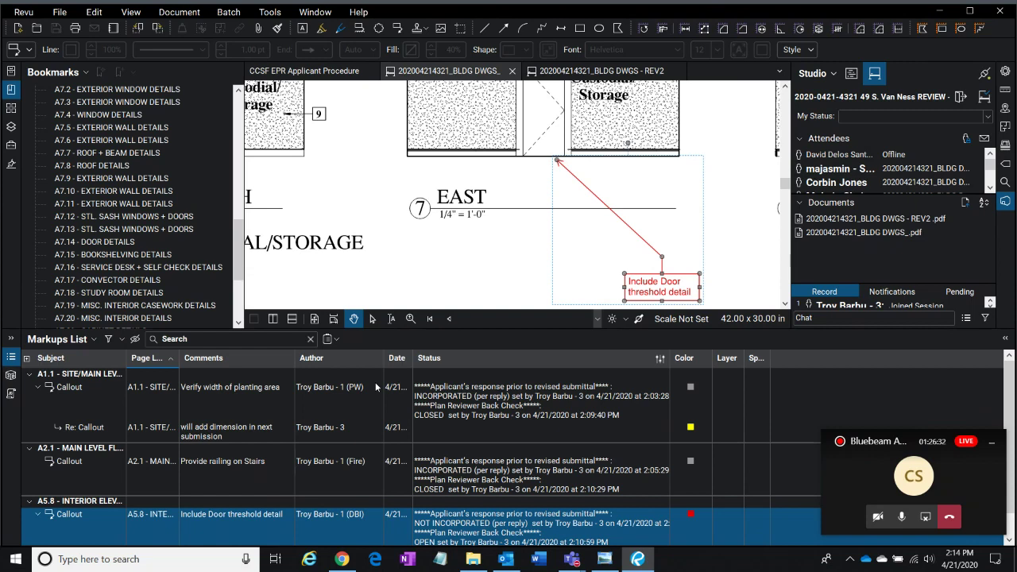
left_click(991, 444)
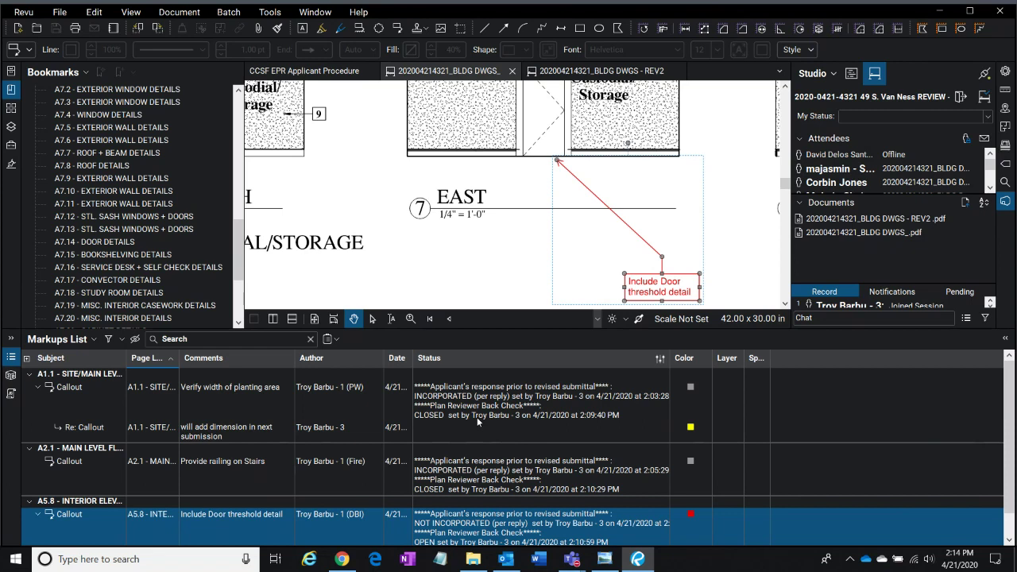
left_click(459, 403)
left_click(459, 411)
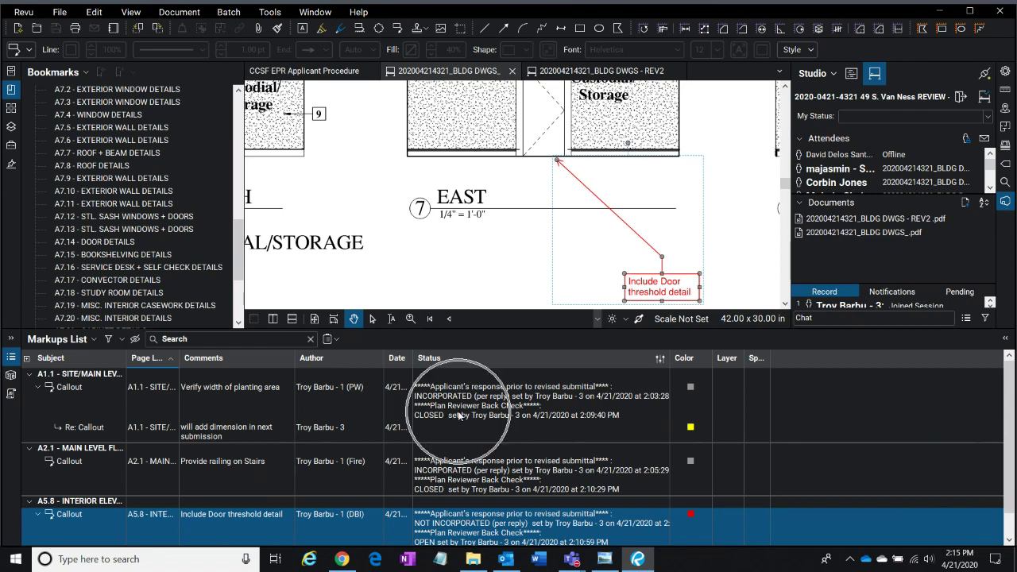
- Check which output formats are offered for a summary of the markups, without exporting one
left_click(335, 341)
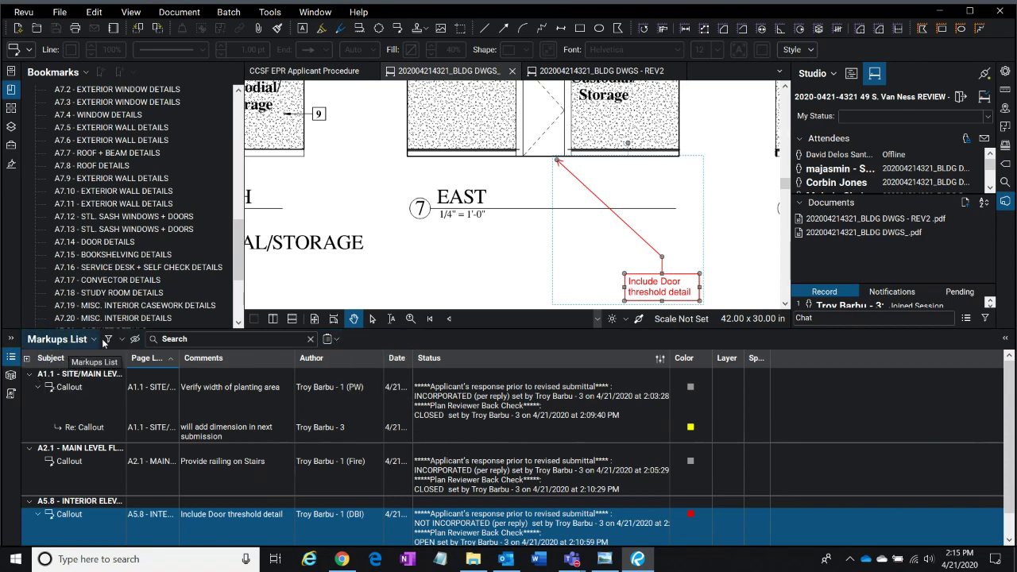
left_click(330, 341)
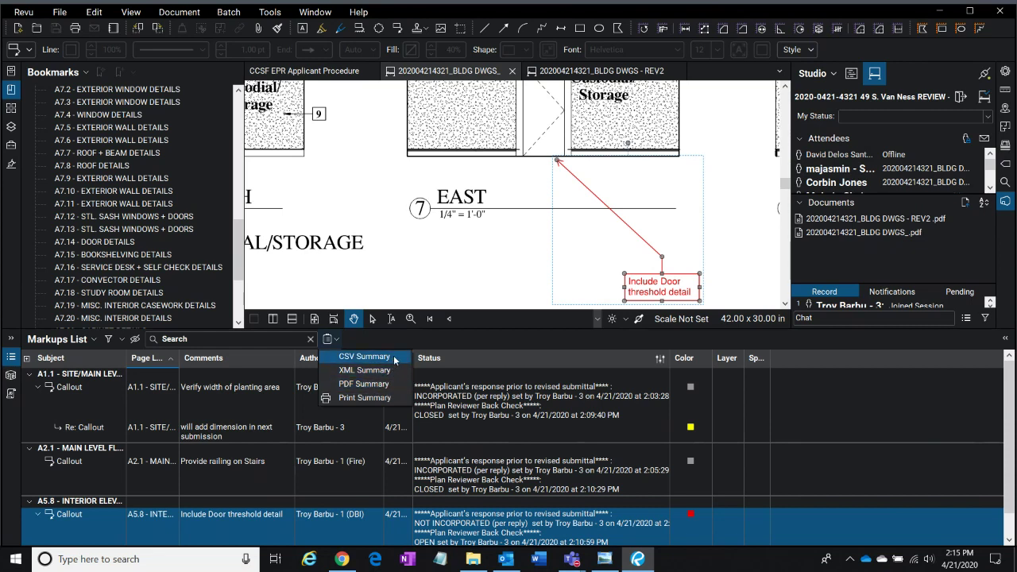
left_click(538, 277)
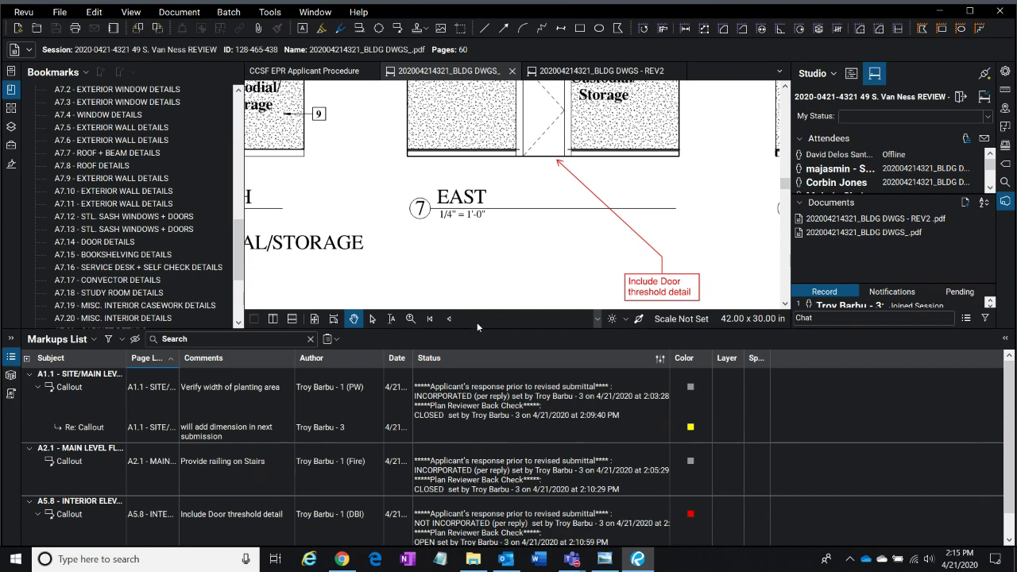
- Shrink the Markups List and narrow the Bookmarks and Studio areas to give sheet A5.8 more room
left_click_drag(480, 329, 478, 431)
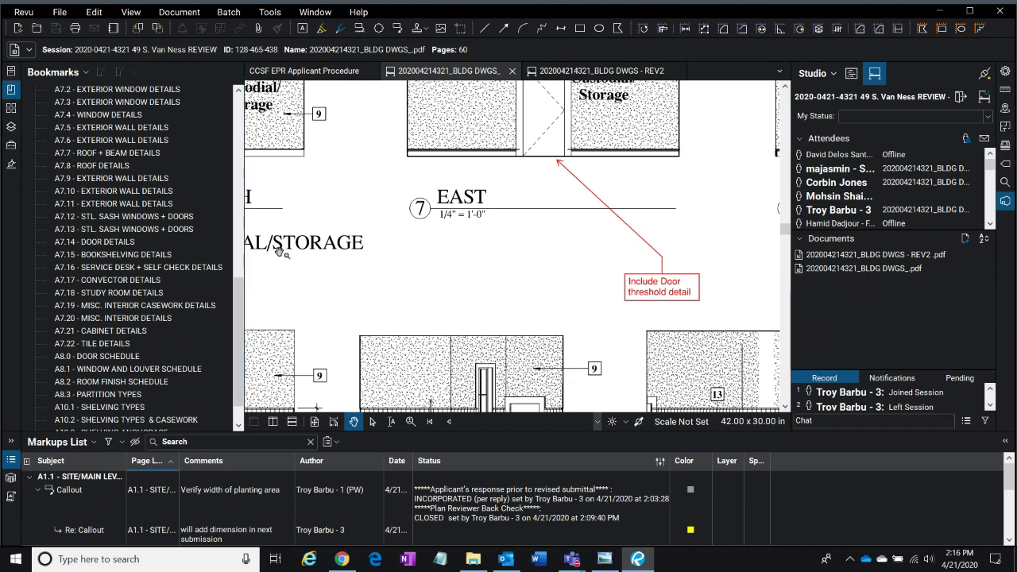
left_click_drag(242, 267, 232, 263)
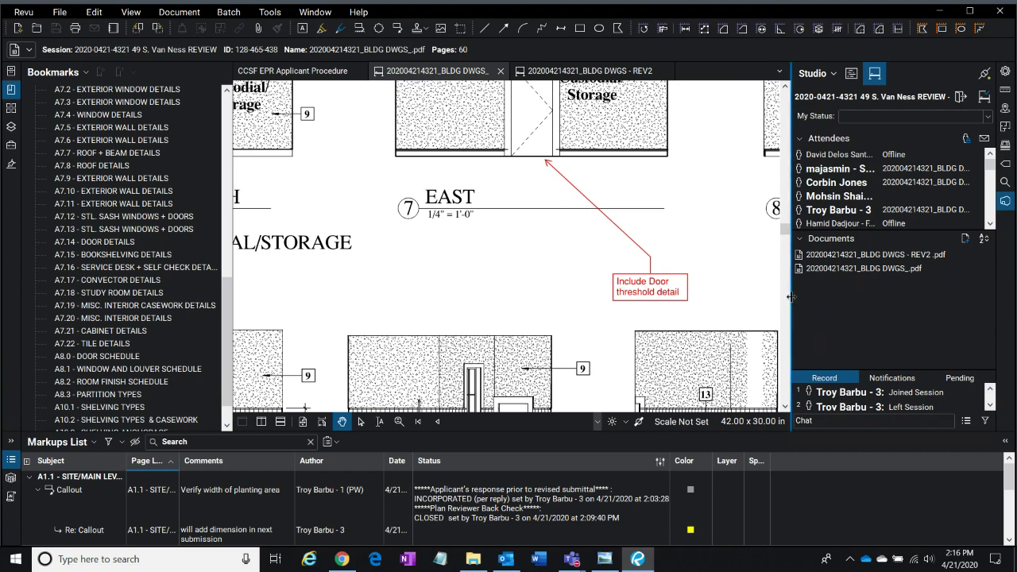
left_click_drag(792, 298, 818, 299)
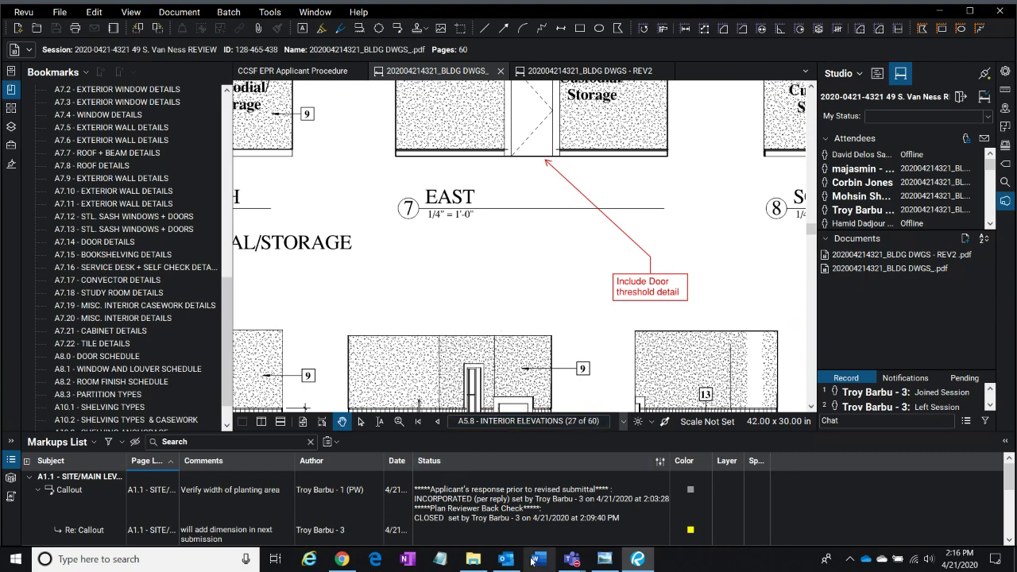
- Open the image BB 90 day.JPG from the Desktop folder, read the free 90-day Revu trial information, and return to the drawing set
left_click(474, 560)
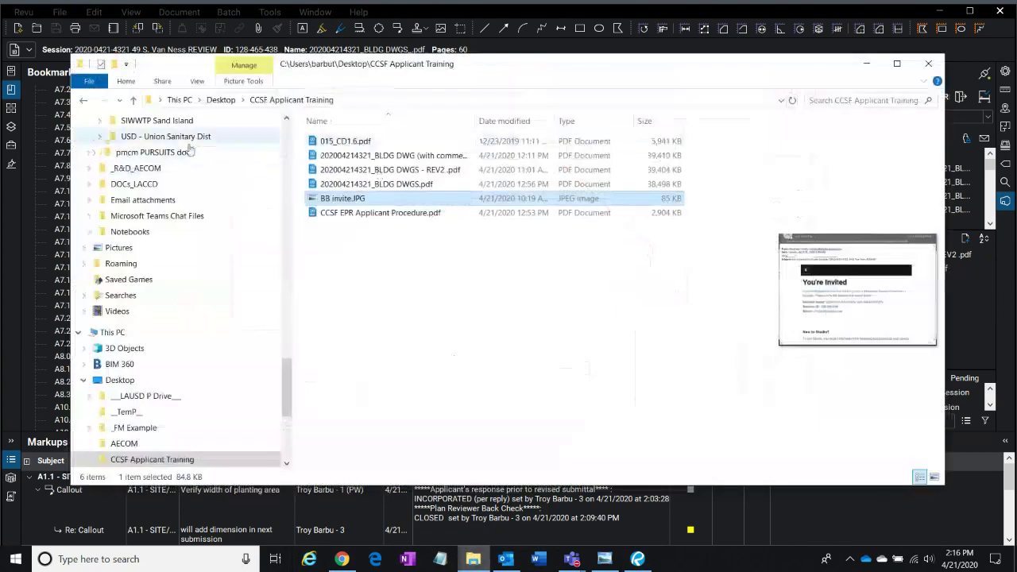
left_click_drag(289, 390, 288, 119)
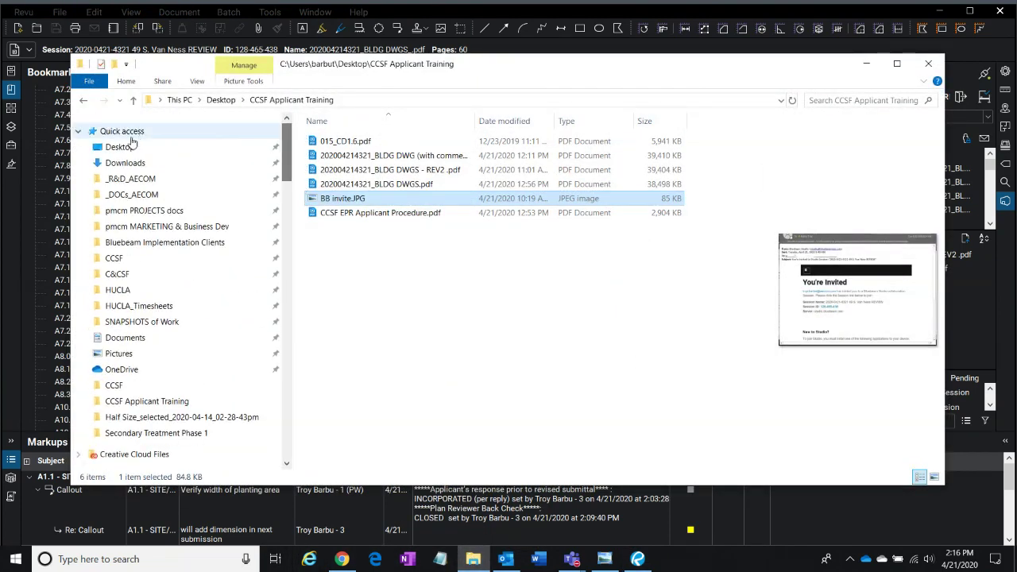
left_click(125, 144)
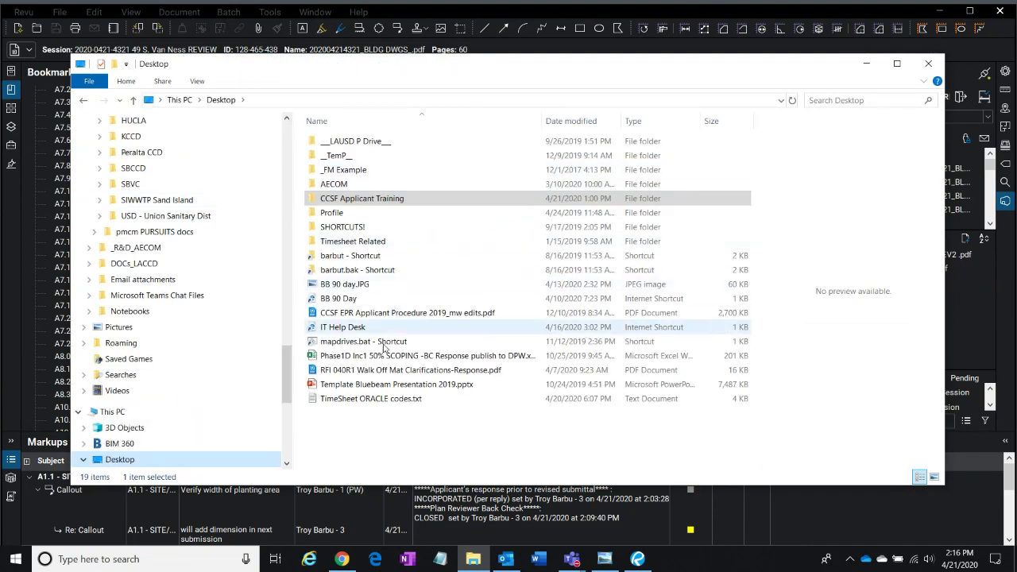
left_click(381, 285)
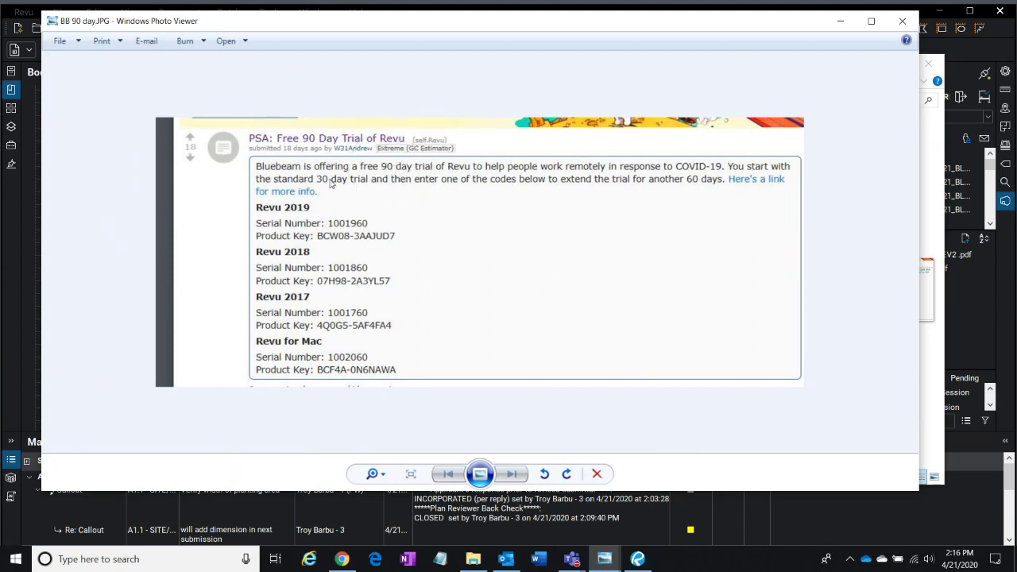
left_click(391, 172)
left_click(286, 213)
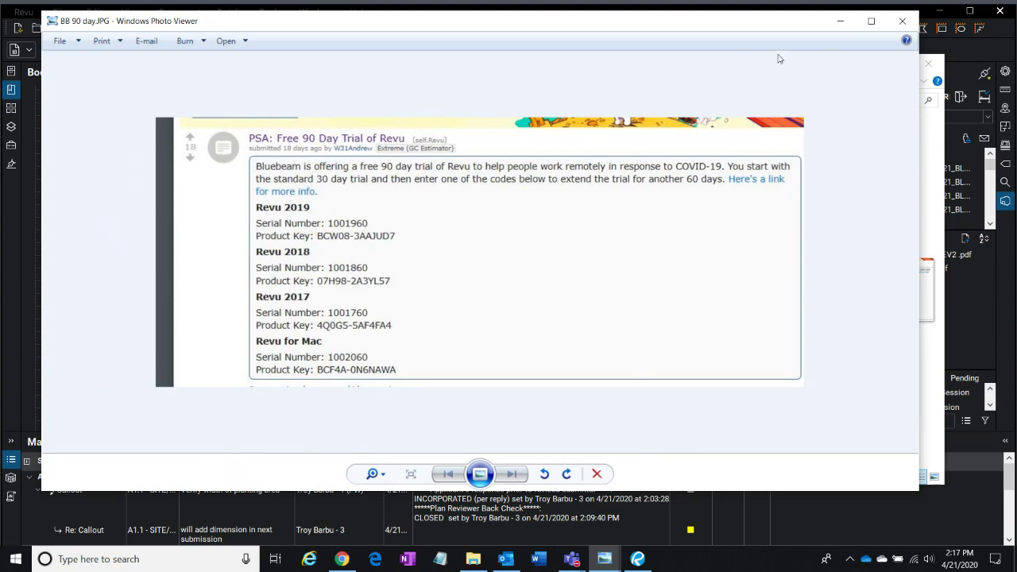
left_click(844, 26)
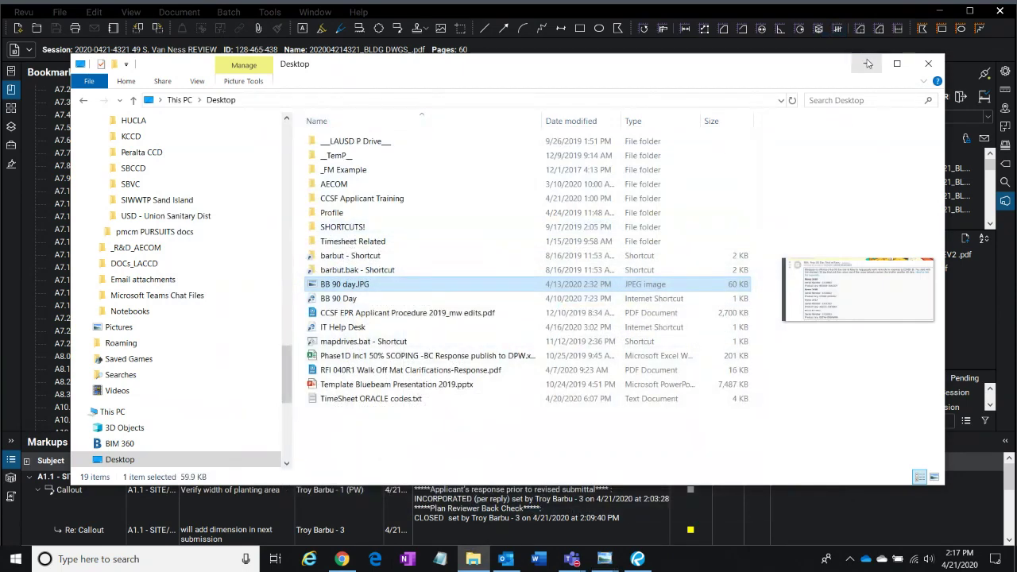
left_click(867, 66)
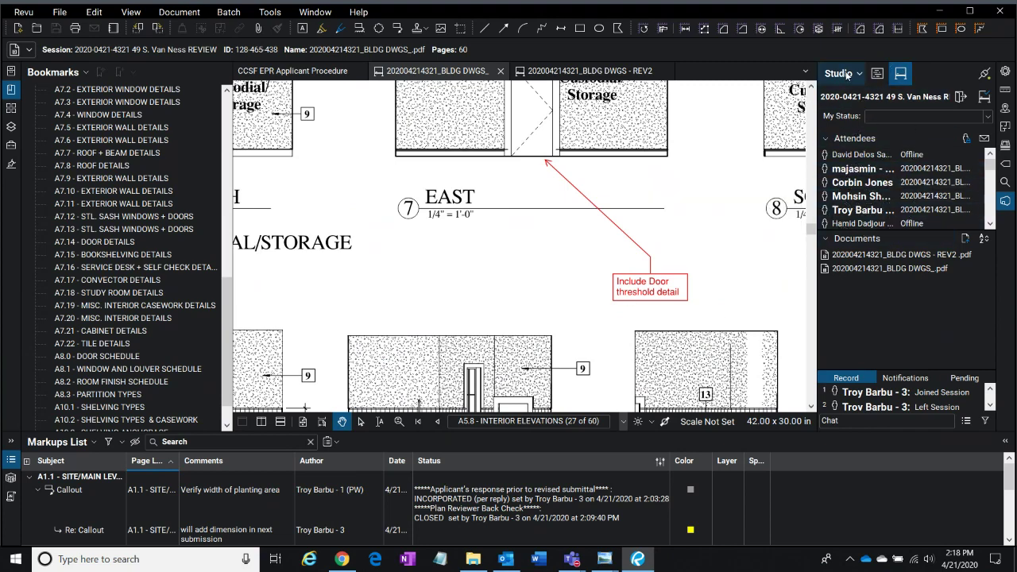
- Look at the page thumbnails and bookmarks of the drawing set and at the batch command for creating new links
mouse_move(875, 163)
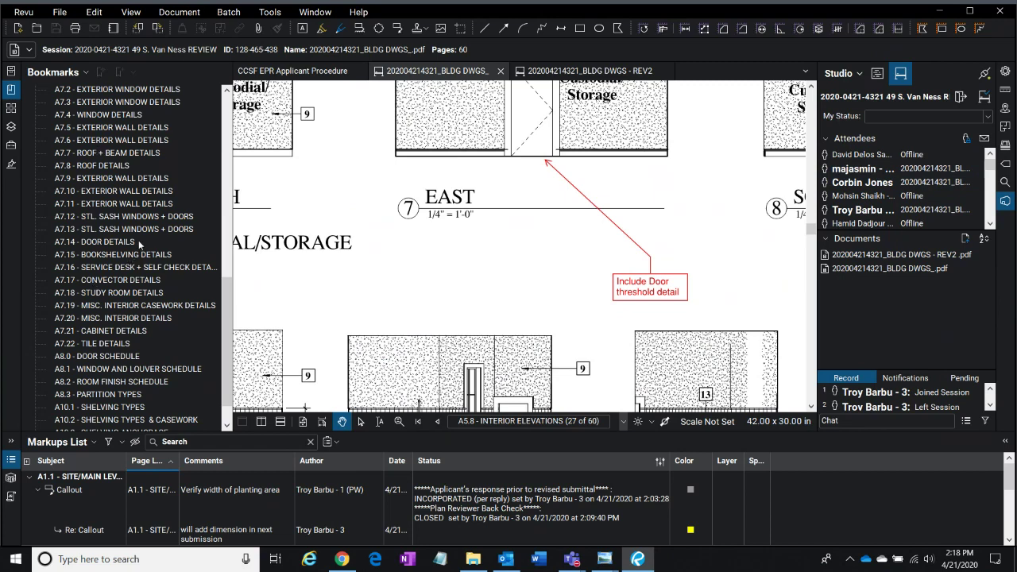
left_click(10, 111)
left_click(10, 90)
left_click(187, 13)
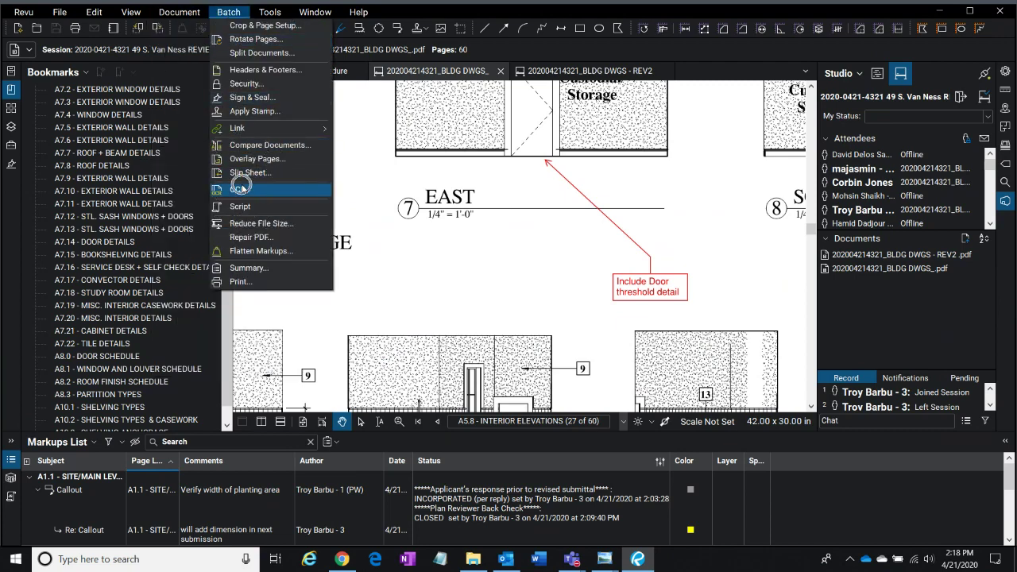
mouse_move(260, 130)
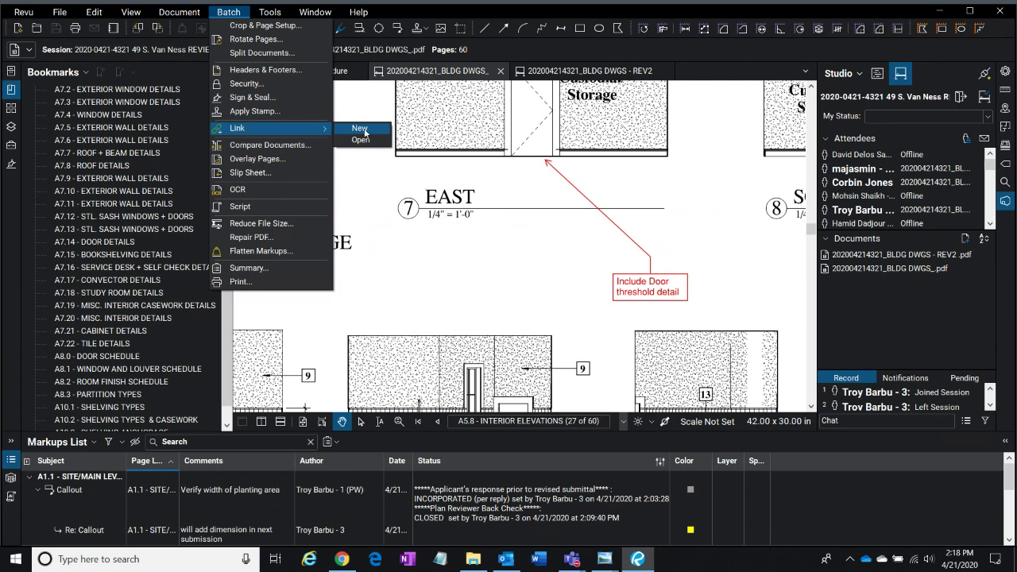
left_click(474, 290)
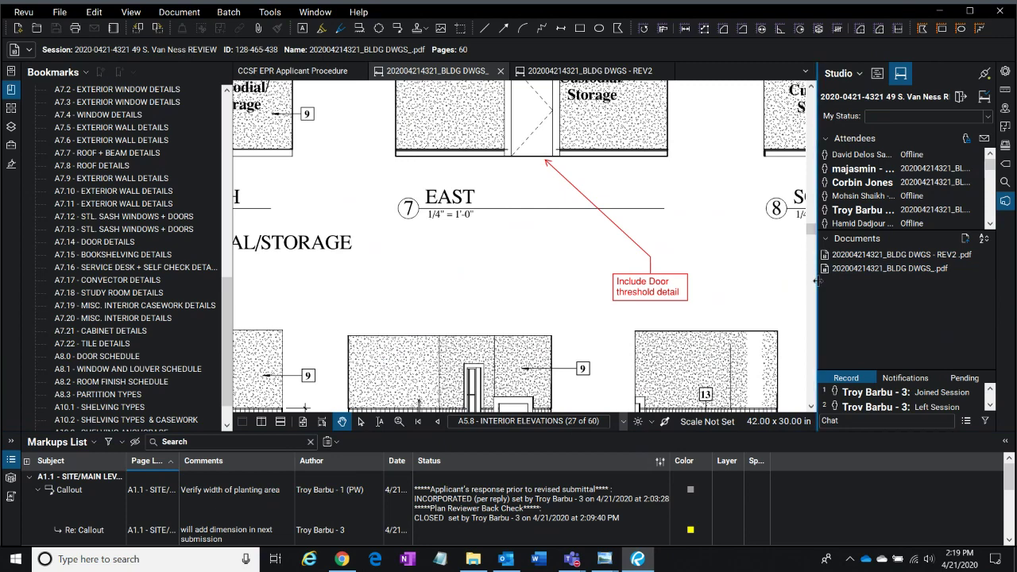
- Bring up the BB invite.JPG image to review the Studio Session invitation, then return to the drawing set
left_click_drag(818, 281, 809, 282)
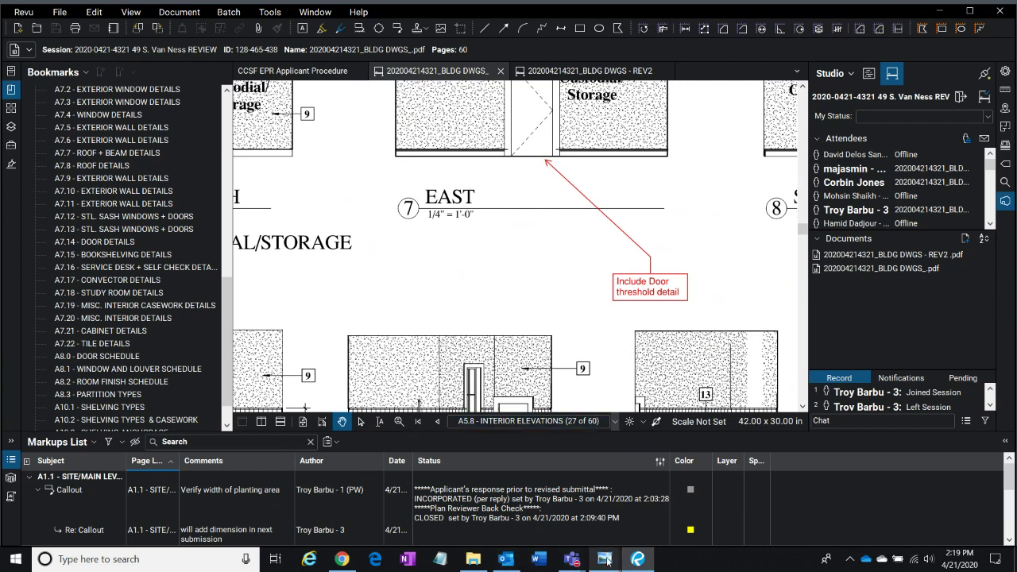
mouse_move(606, 561)
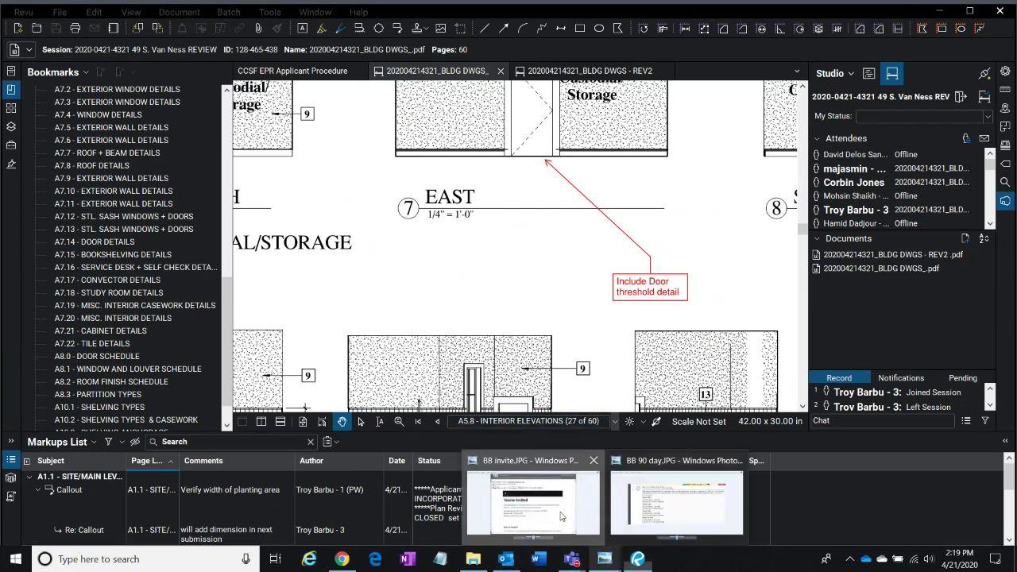
left_click(532, 501)
left_click_drag(786, 25, 816, 39)
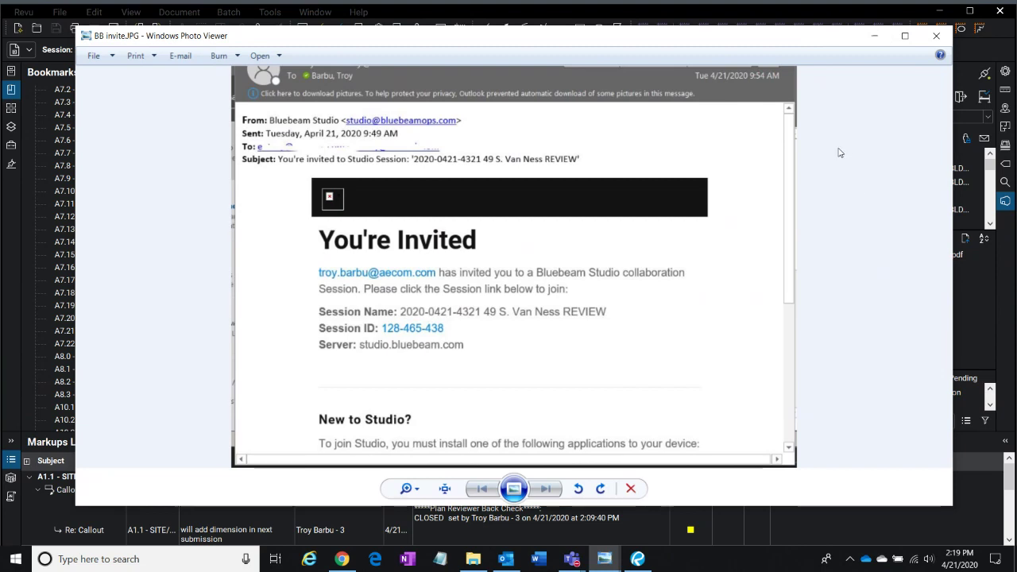
left_click(875, 39)
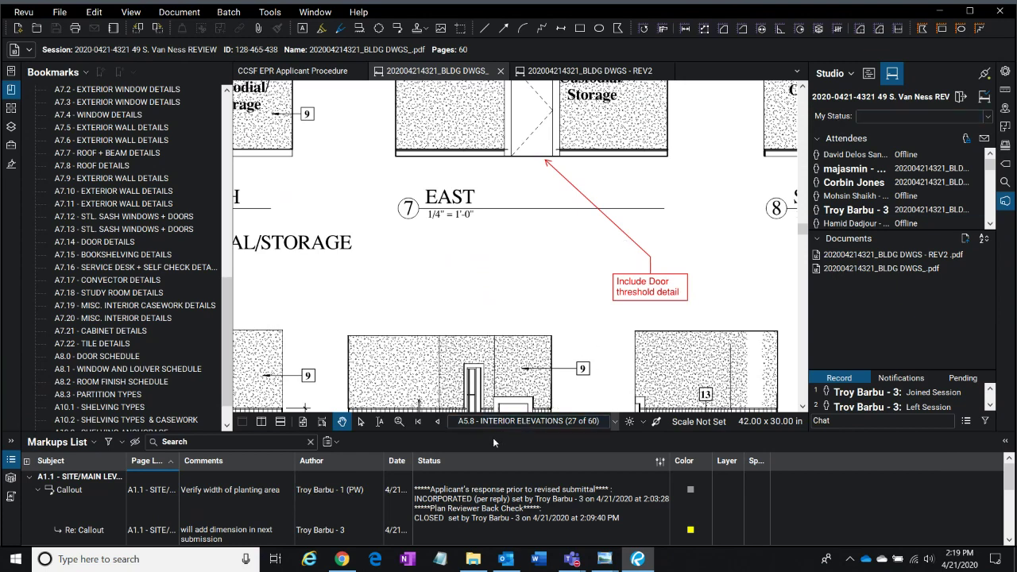
- Enlarge the Markups List and check the Studio account's sign-in options
left_click_drag(493, 433, 488, 385)
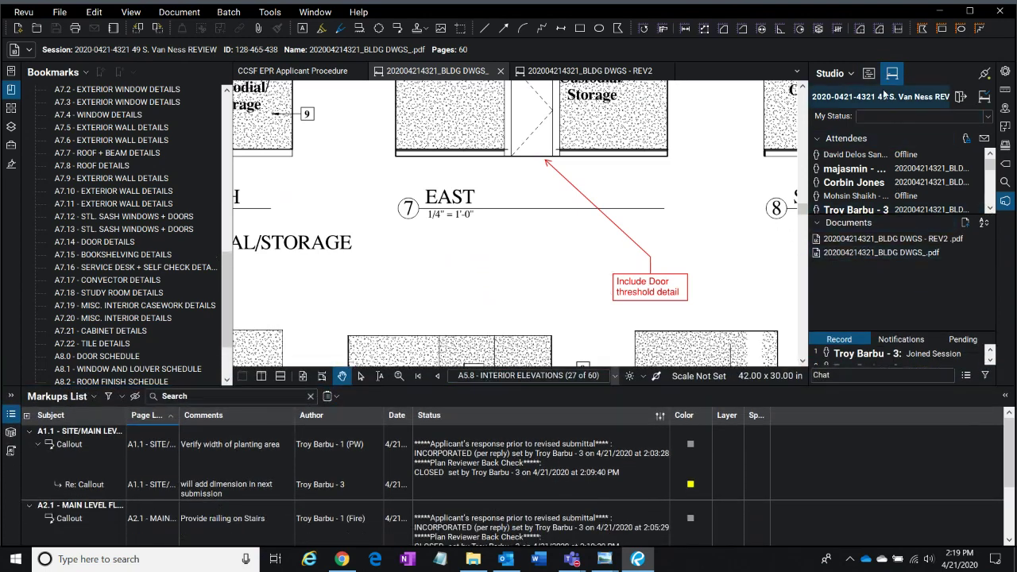
left_click(840, 74)
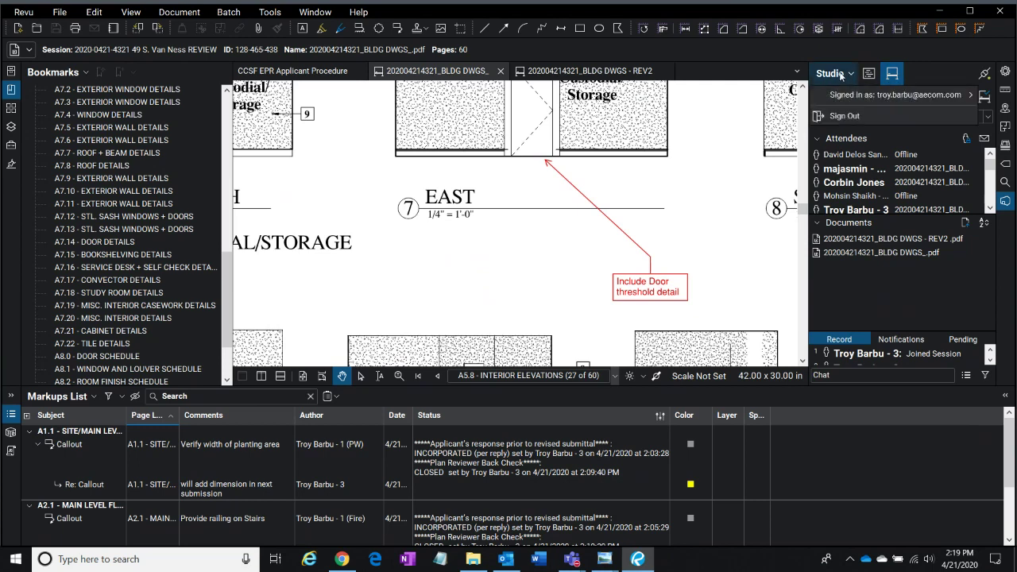
- Check the attendee access list and the Restrict Attendees option in the session settings, and leave without applying changes
left_click(930, 57)
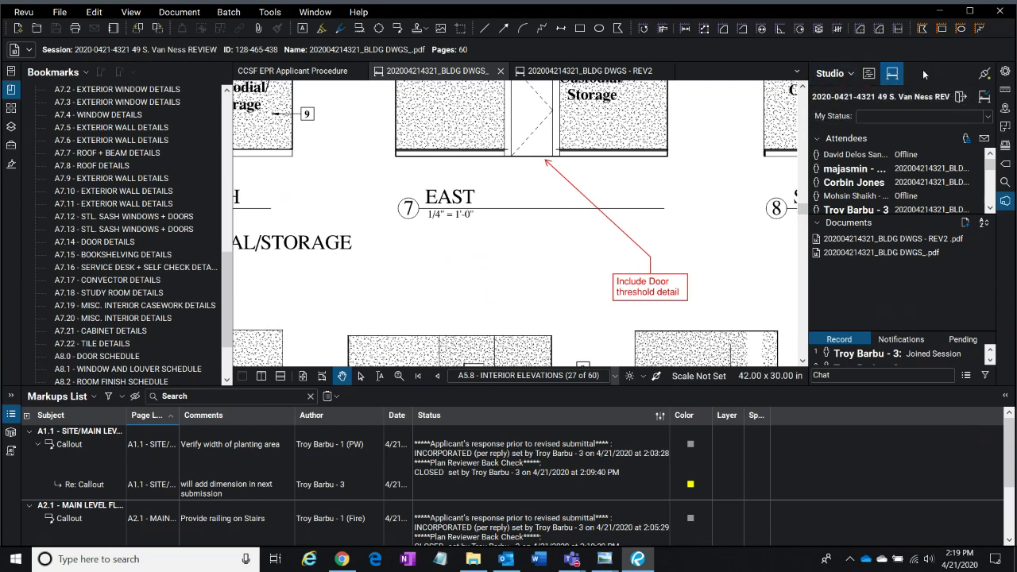
left_click(844, 118)
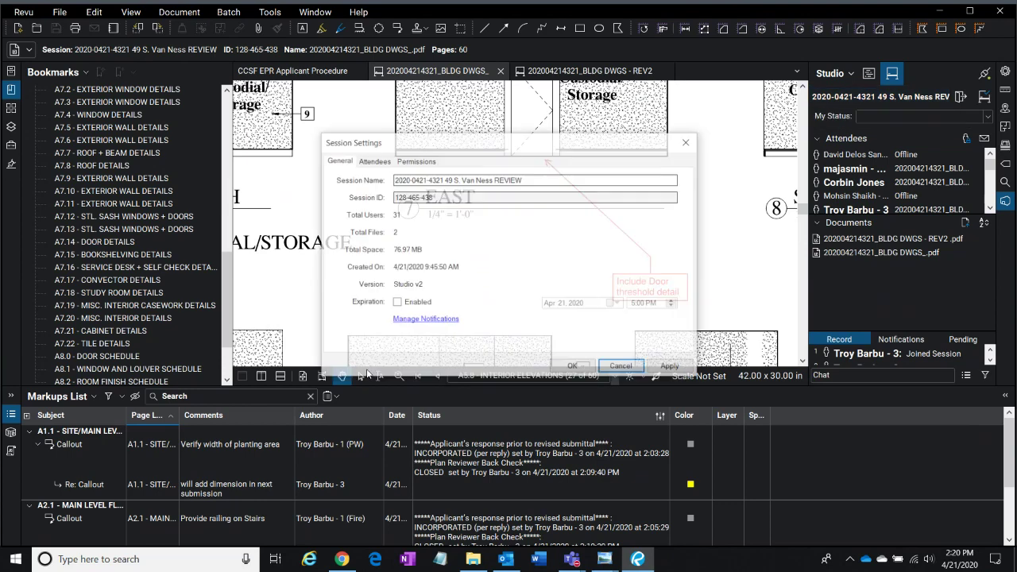
left_click(374, 161)
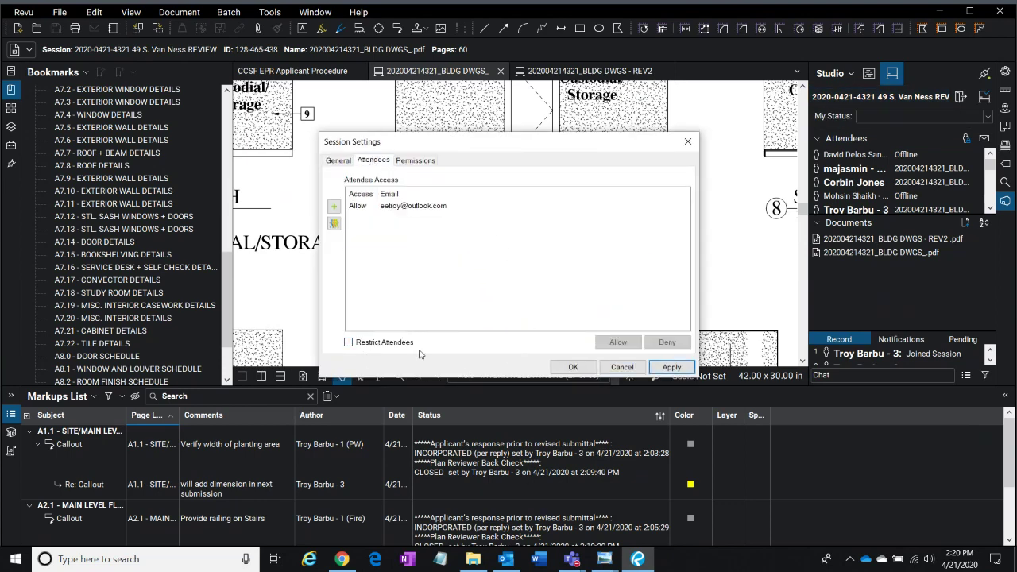
left_click(358, 344)
left_click(623, 367)
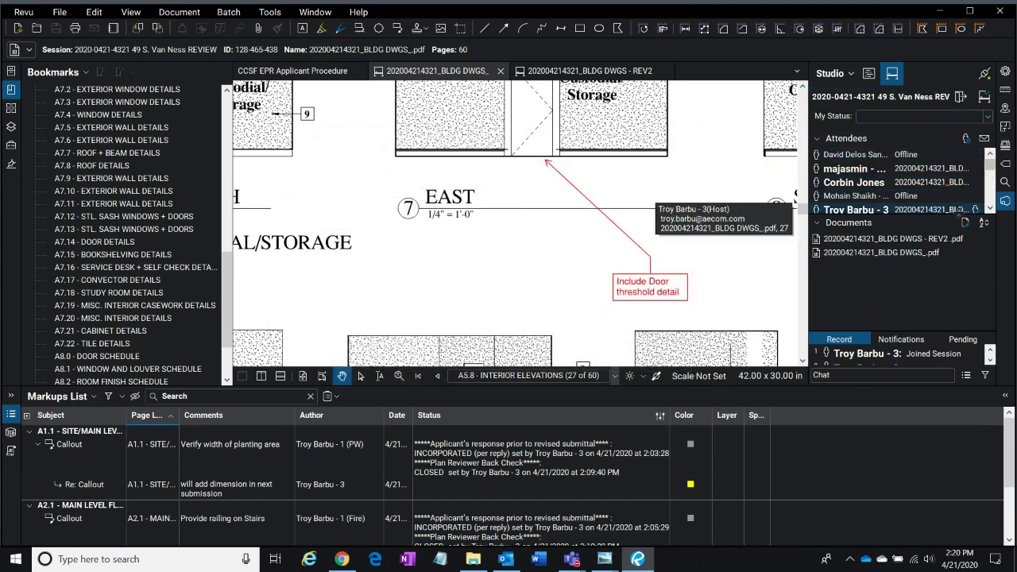
- Enlarge the session's attendee list and look through the attendees
left_click_drag(950, 217, 948, 360)
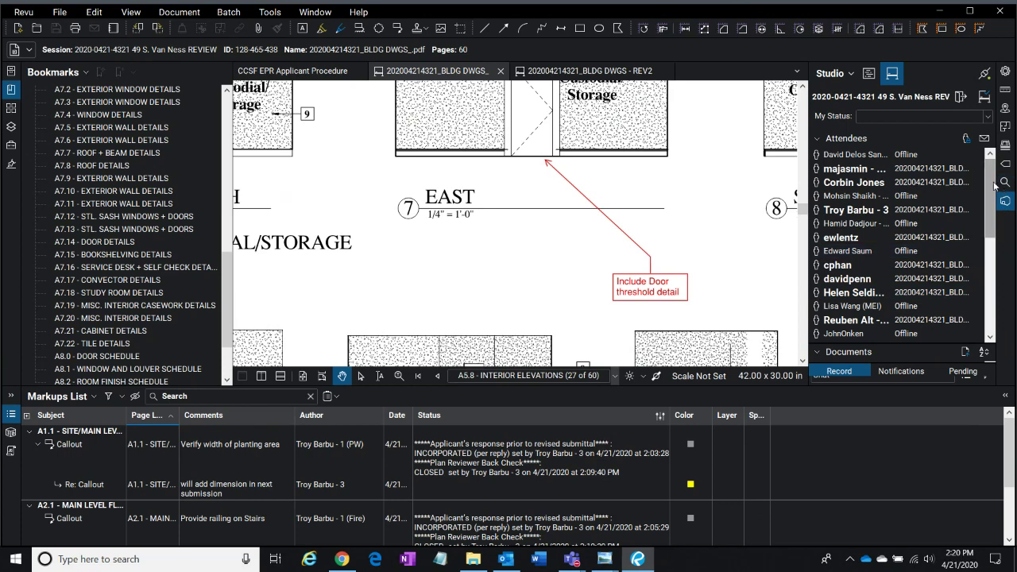
scroll(971, 292, "down", 5)
scroll(975, 264, "up", 5)
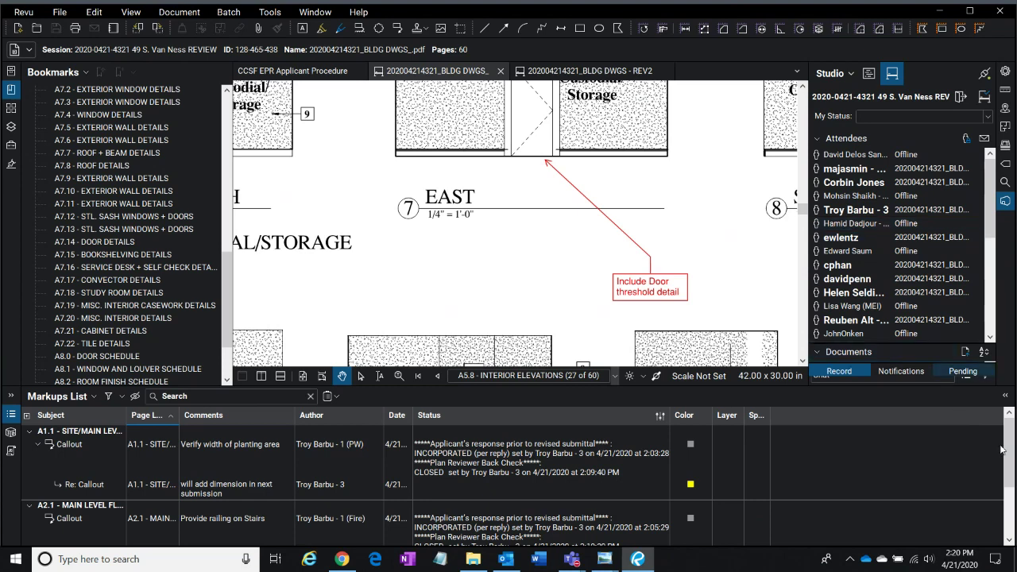
- Bring up the measurement settings and go to sheet A2.1 - MAIN LEVEL FLOOR PLAN to view its page scale
left_click(1007, 92)
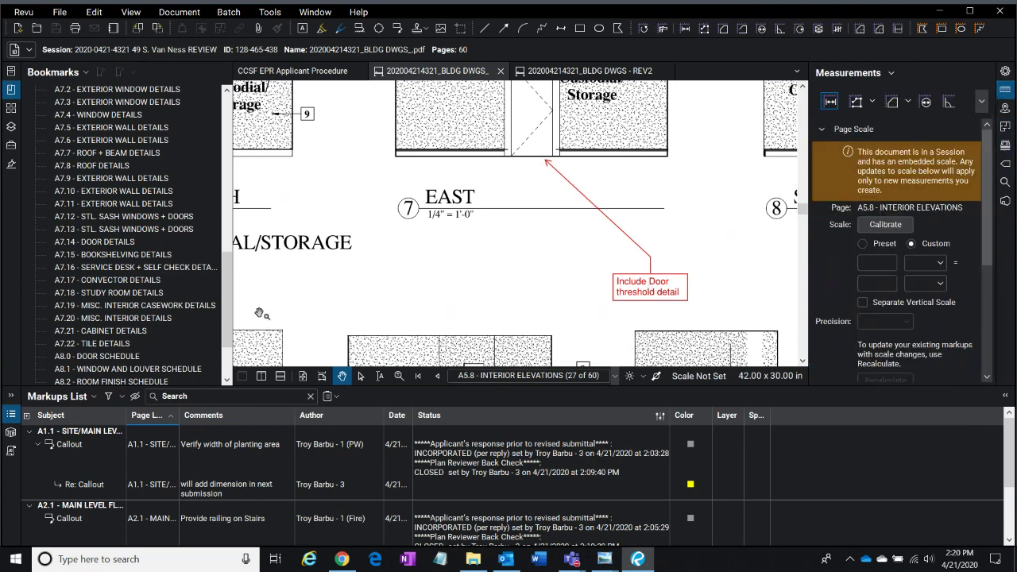
left_click_drag(225, 273, 231, 141)
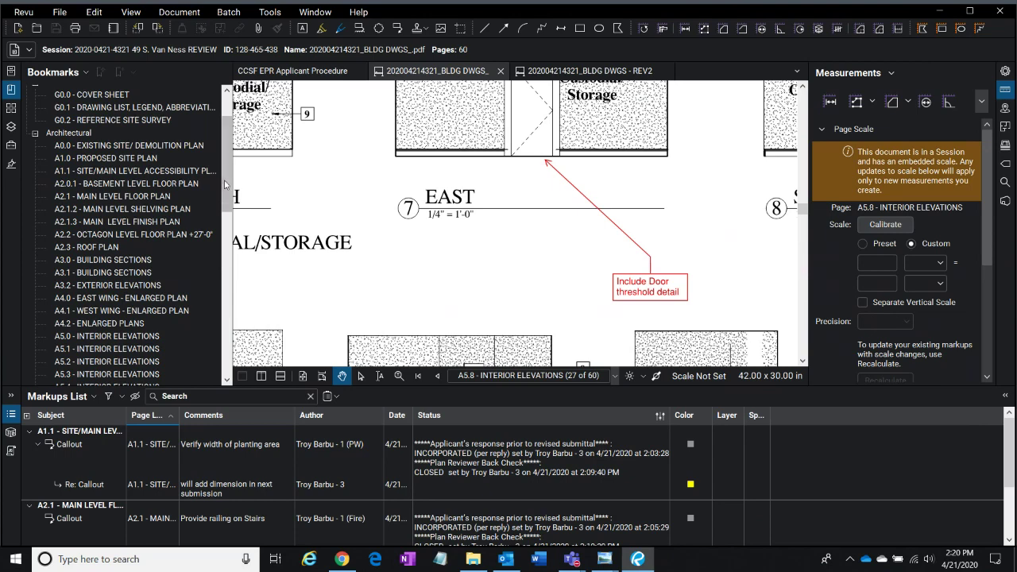
left_click_drag(225, 178, 217, 189)
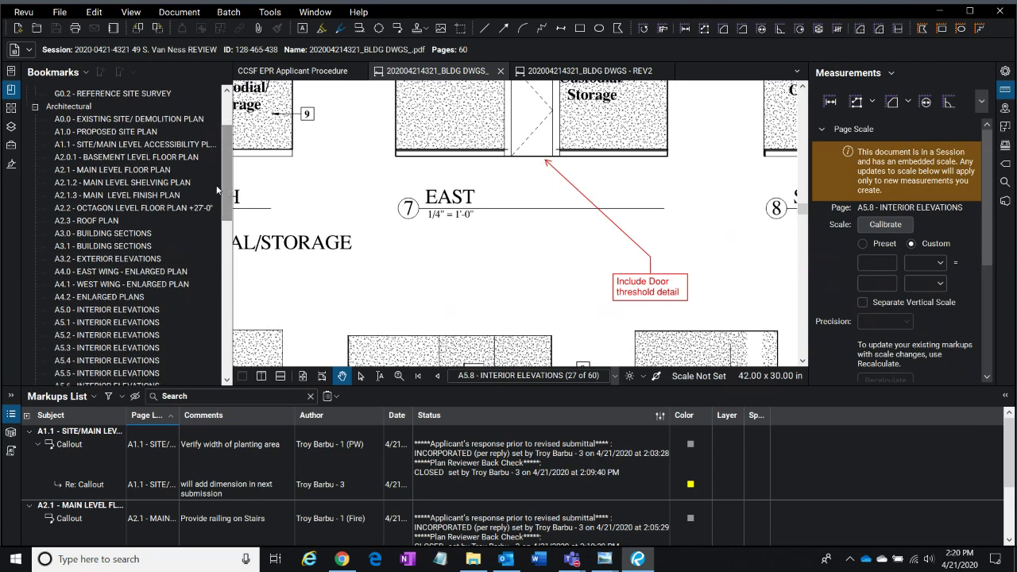
left_click(97, 171)
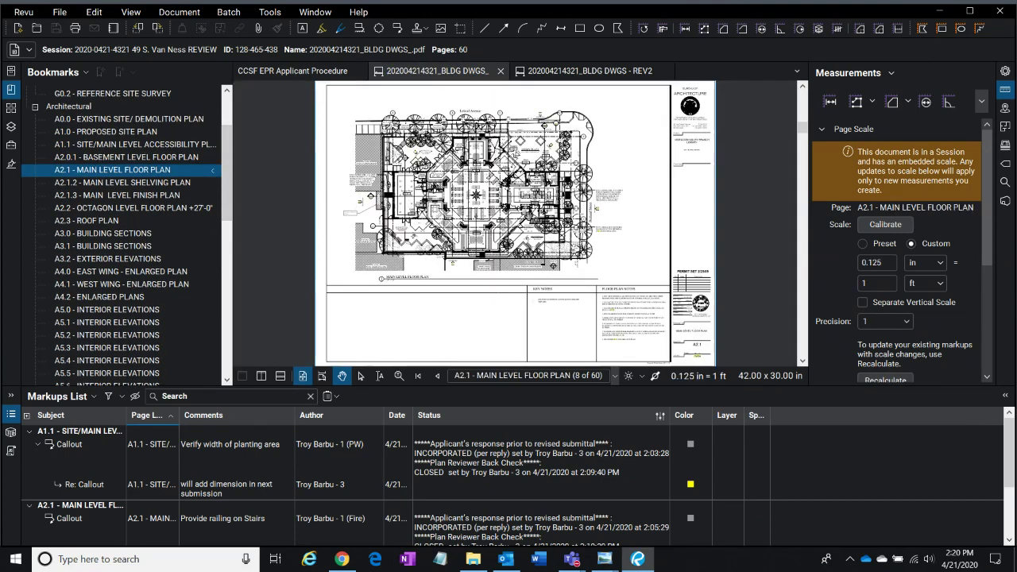
scroll(482, 189, "up", 2)
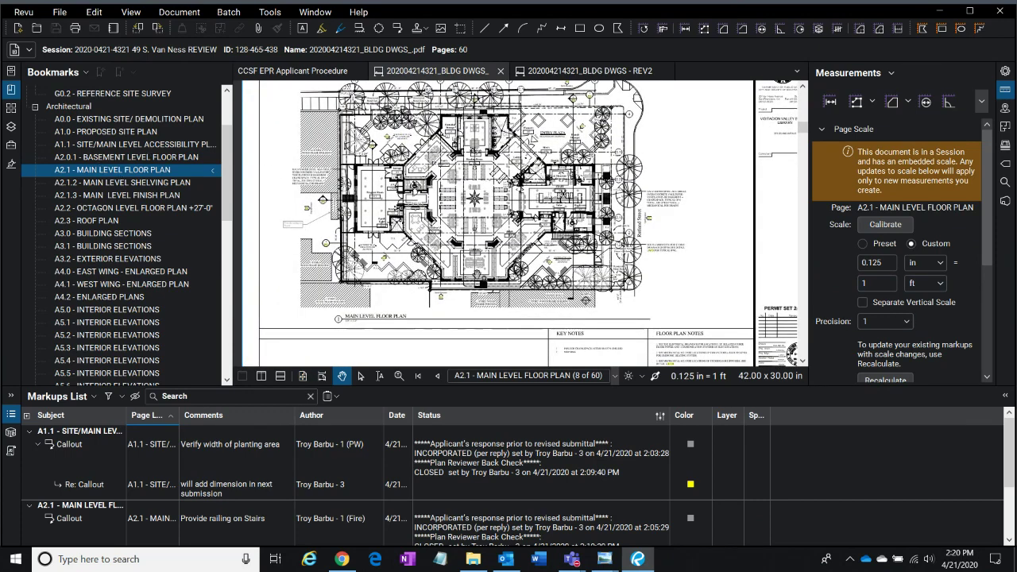
scroll(348, 329, "up", 2)
scroll(437, 304, "down", 2)
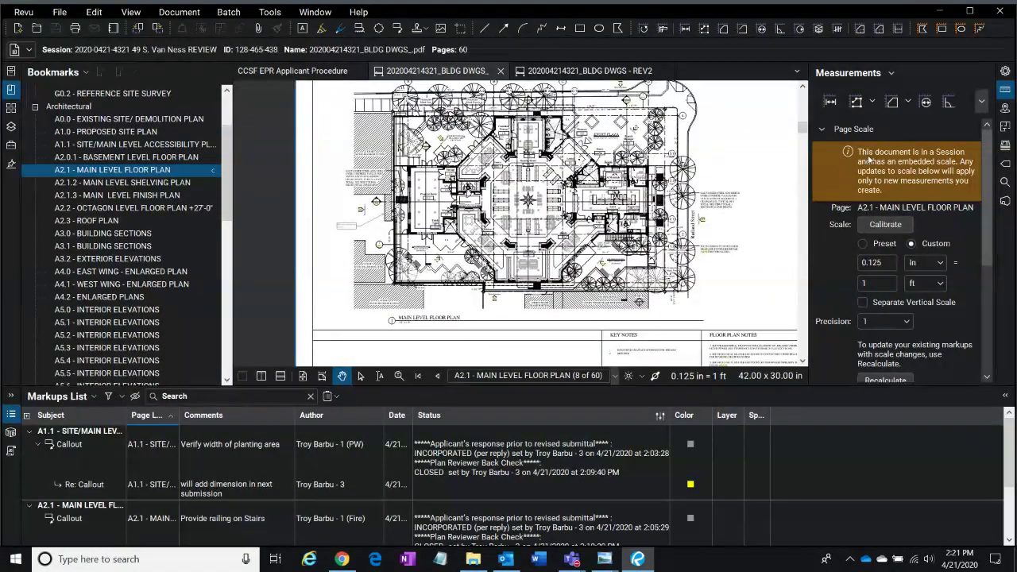
- Widen the measurement settings and examine the page scale, measurement properties and viewports sections for the floor plan
left_click_drag(806, 211, 767, 216)
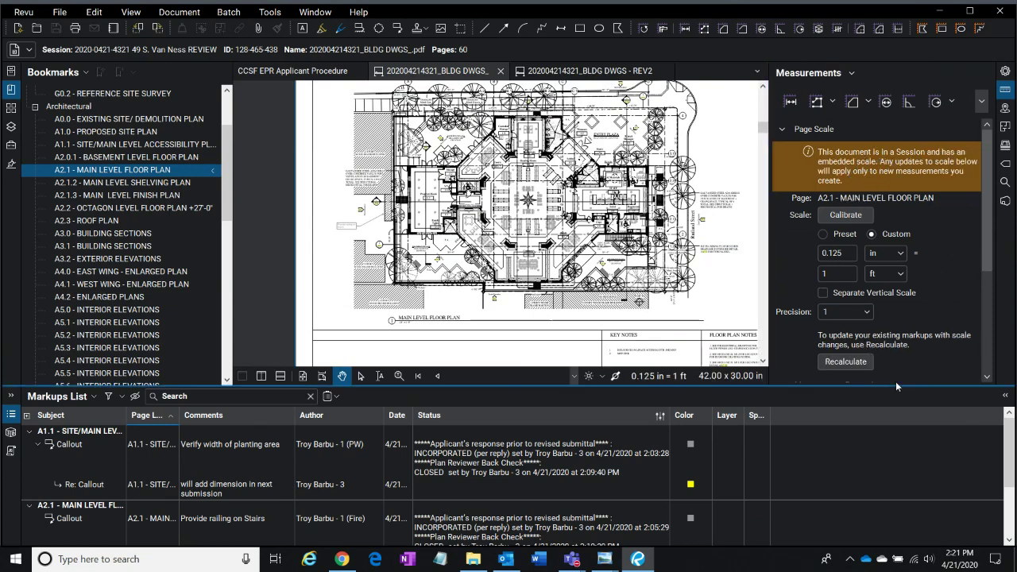
left_click_drag(985, 227, 889, 320)
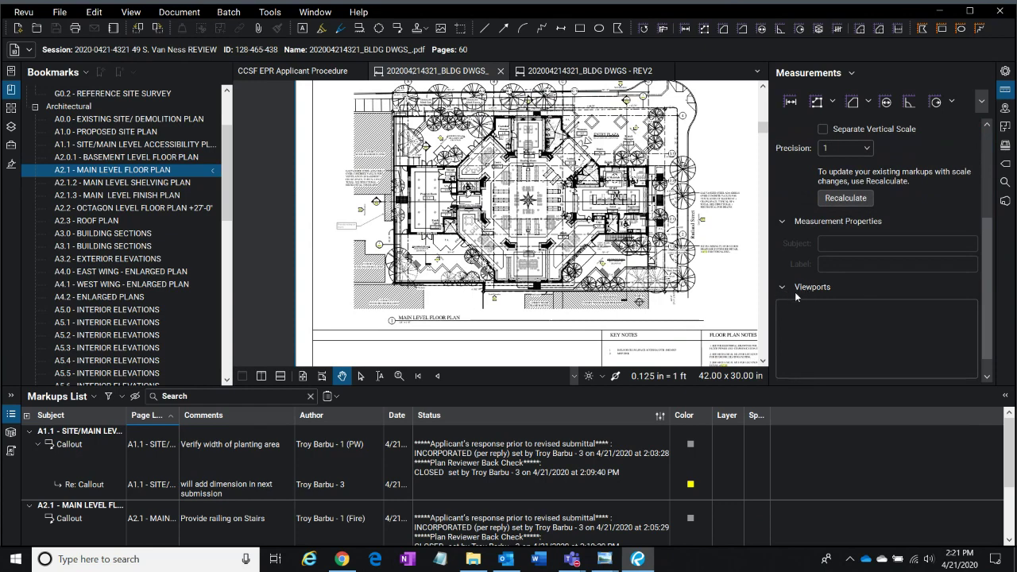
left_click_drag(985, 228, 985, 128)
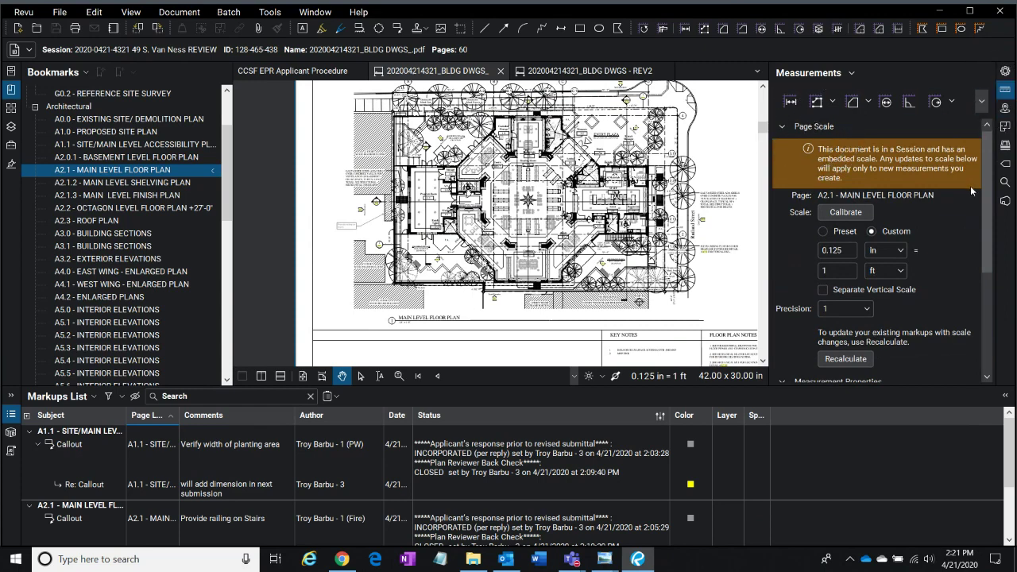
left_click_drag(984, 205, 964, 307)
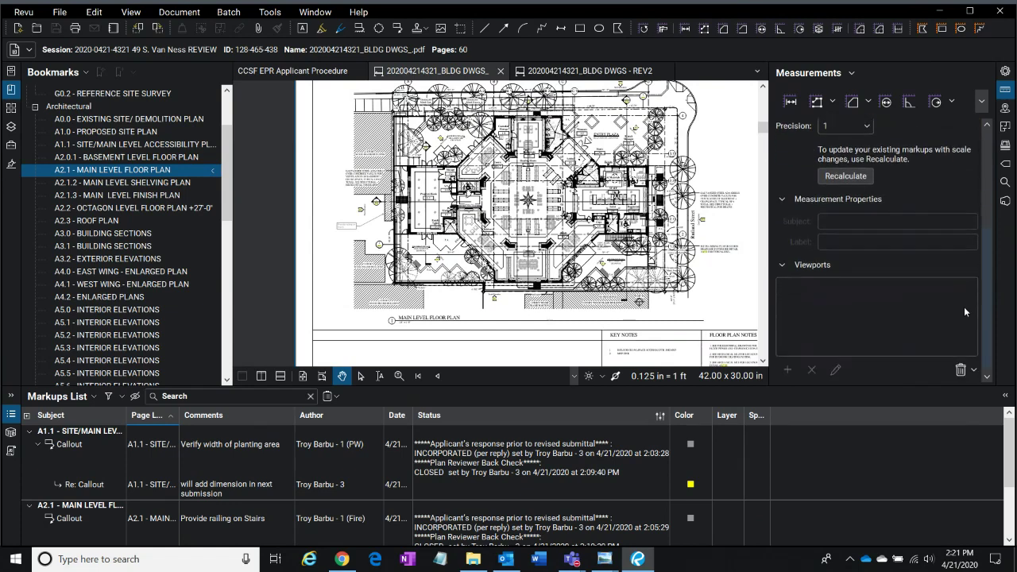
left_click(800, 264)
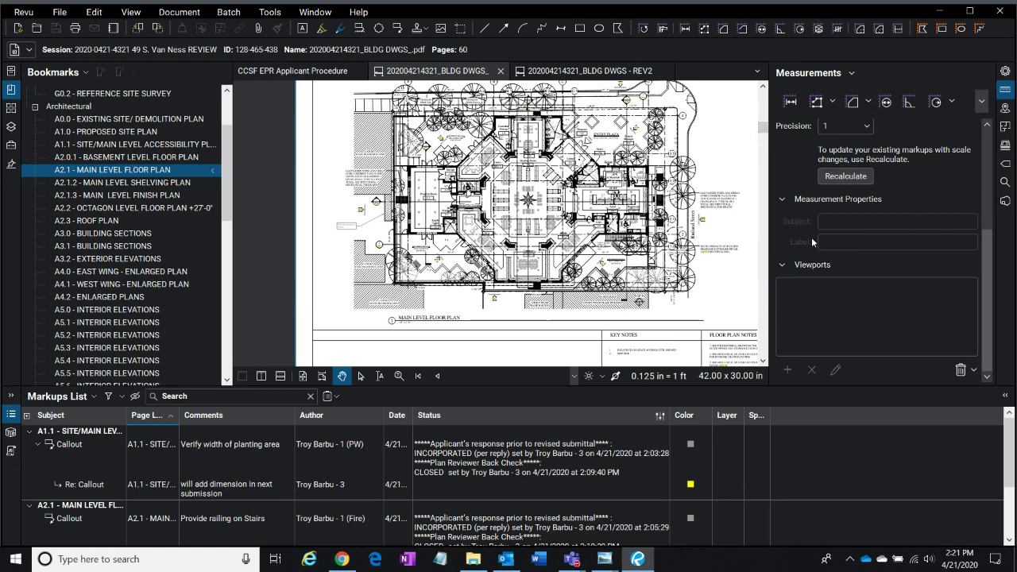
left_click(807, 265)
- Reduce the height of the Markups List to give the main level floor plan more room
left_click_drag(528, 386, 529, 403)
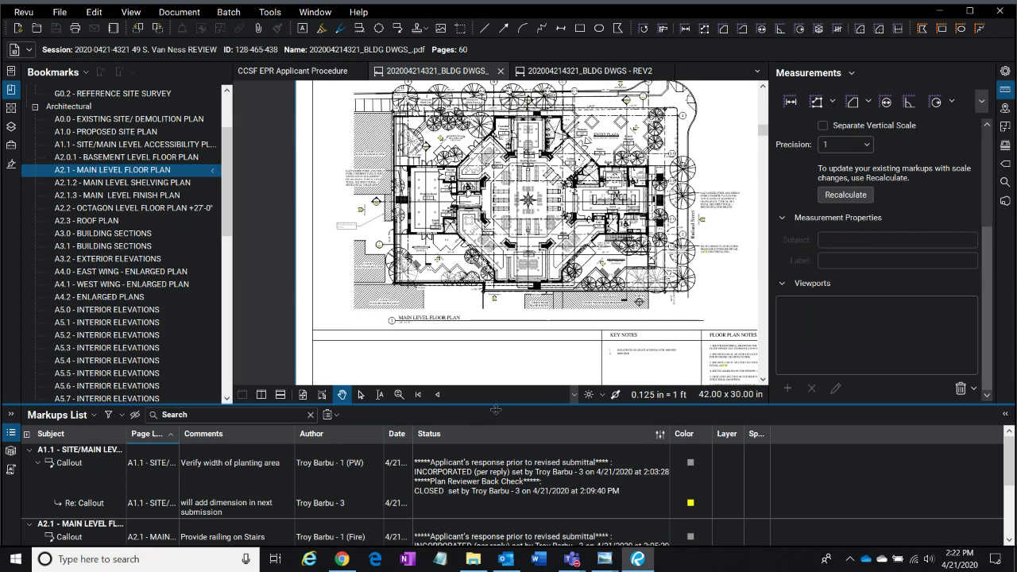
left_click_drag(495, 405, 509, 440)
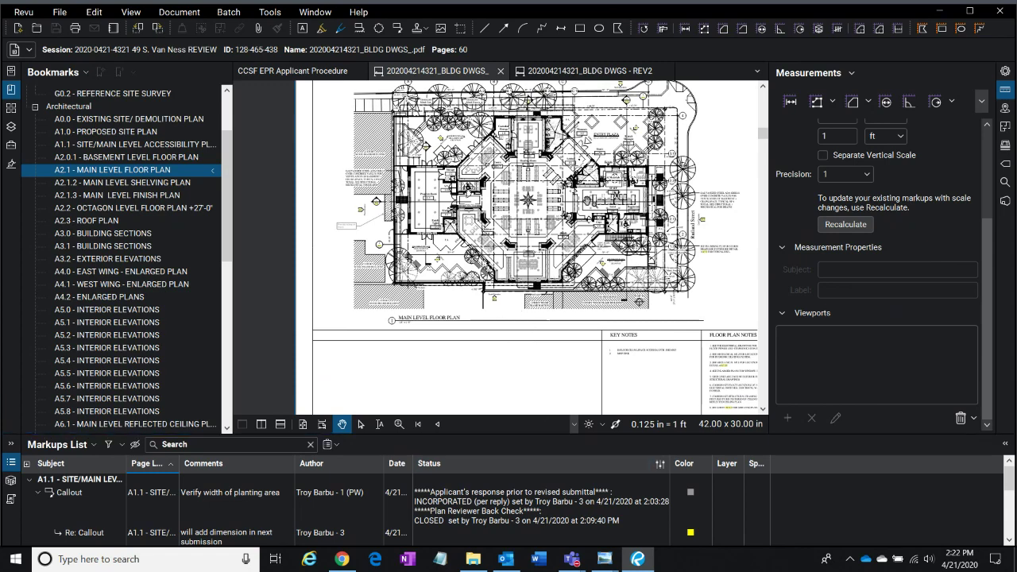
left_click_drag(590, 203, 550, 267)
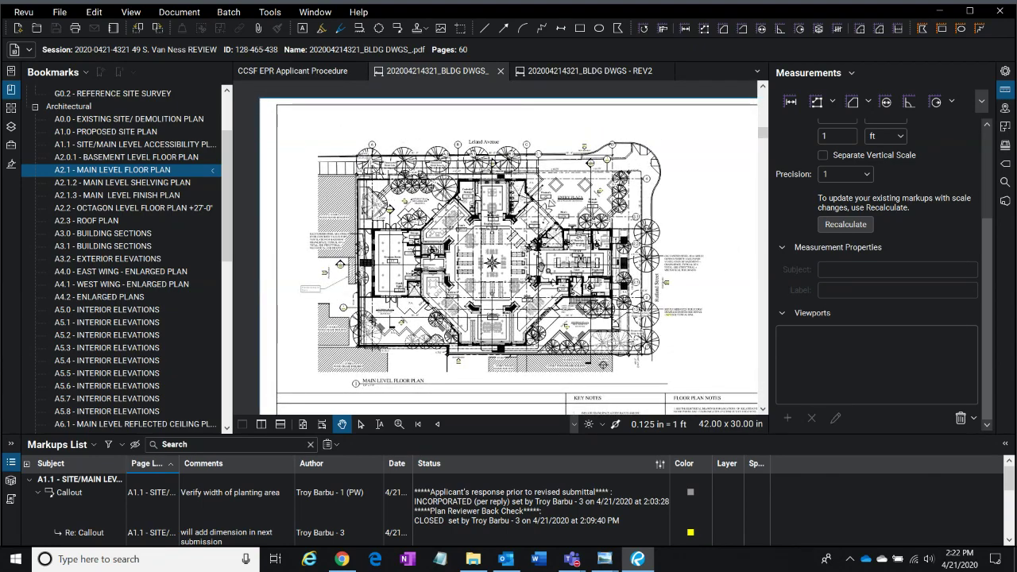
scroll(545, 269, "up", 1)
scroll(538, 297, "up", 1)
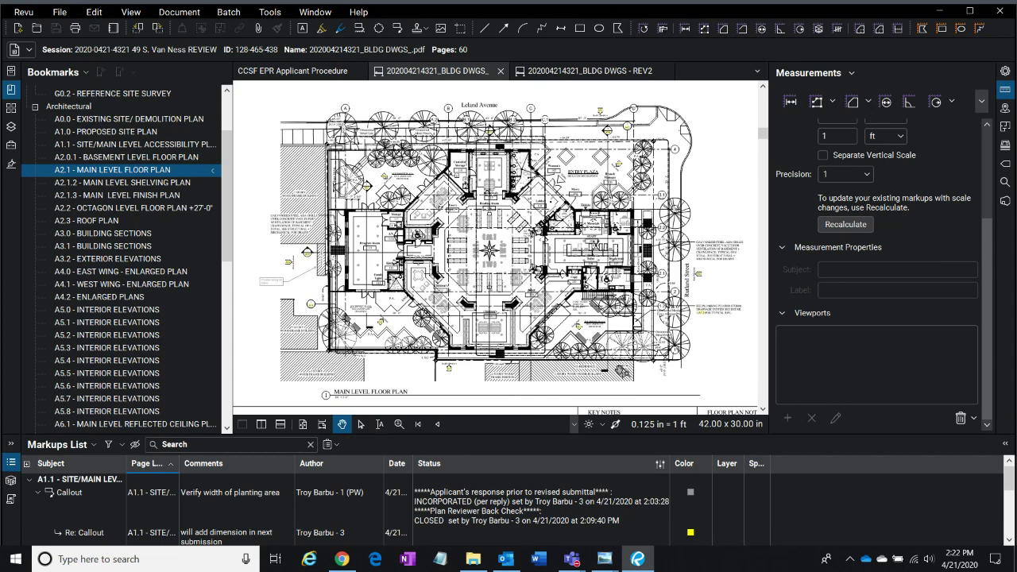
- Switch to the CCSF EPR Applicant Procedure document and view its Table of Contents
left_click(294, 71)
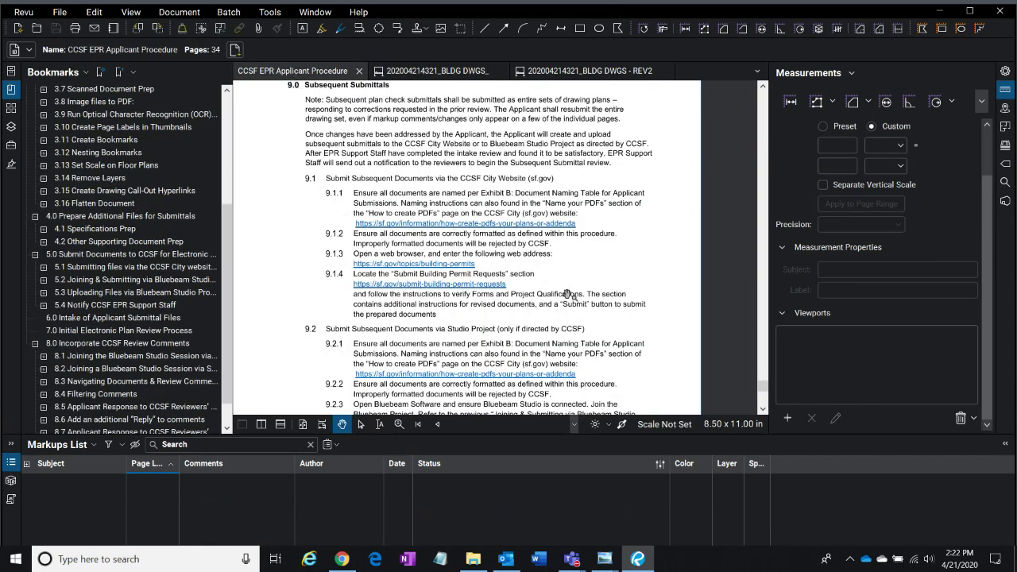
left_click(300, 424)
scroll(205, 105, "up", 5)
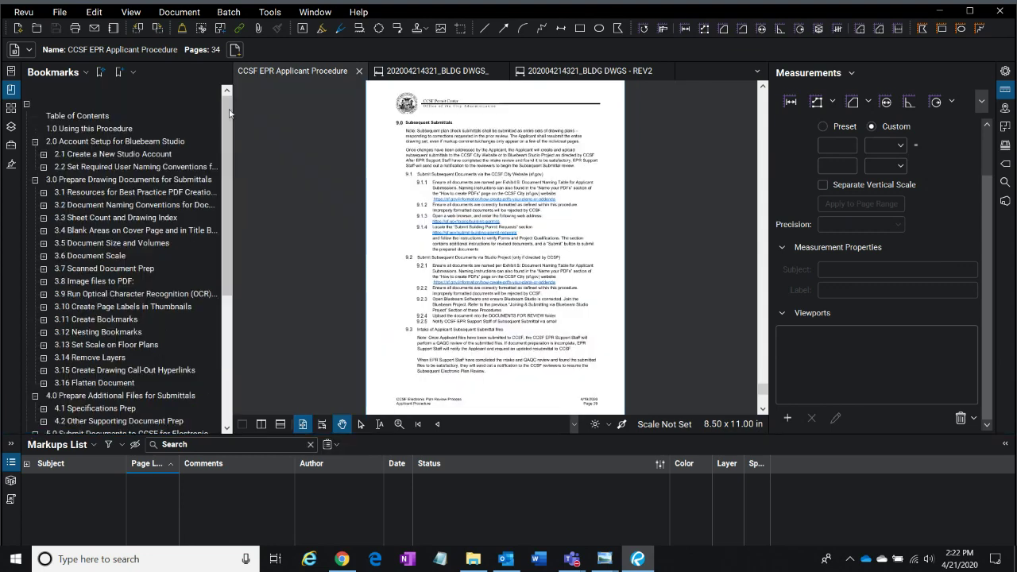
left_click(89, 115)
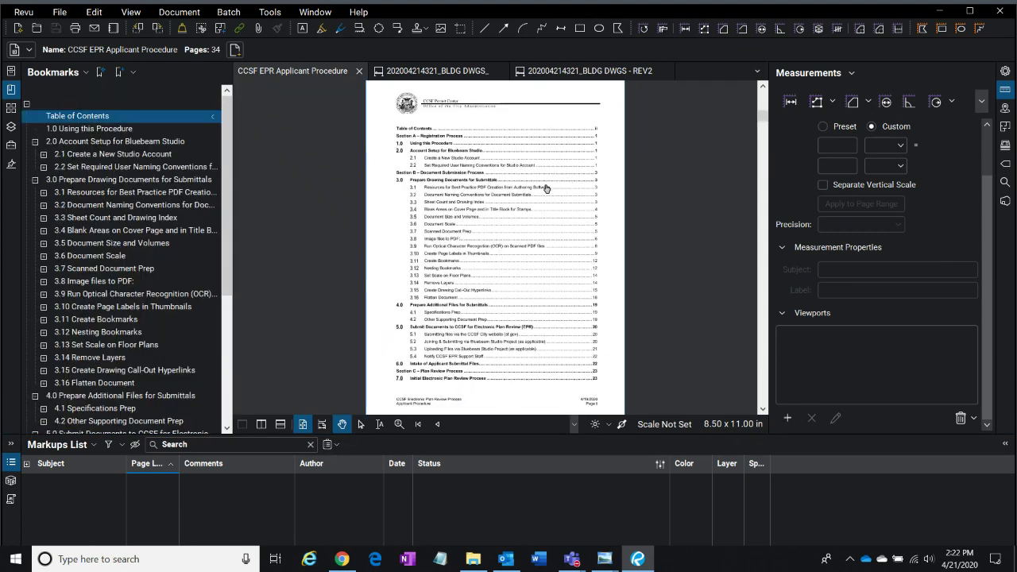
scroll(479, 274, "up", 1)
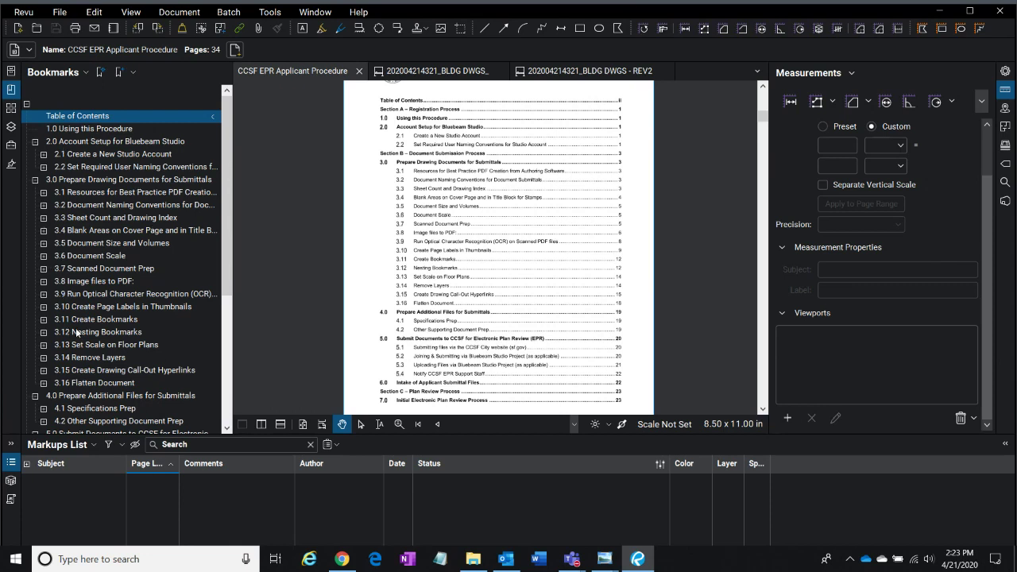
- Look at section 3.13 Set Scale on Floor Plans and return to the Table of Contents
left_click(80, 229)
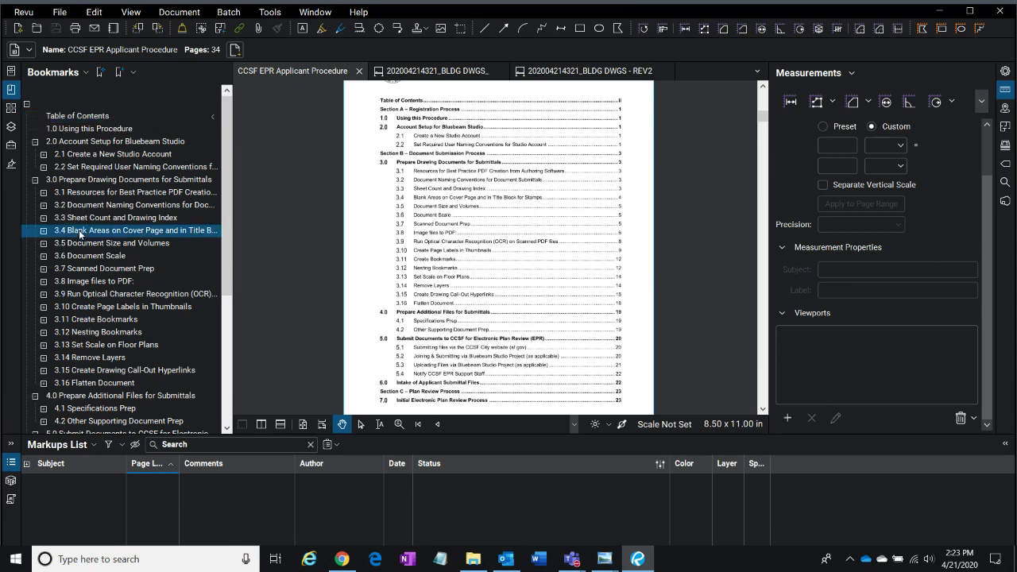
left_click(93, 269)
left_click(102, 346)
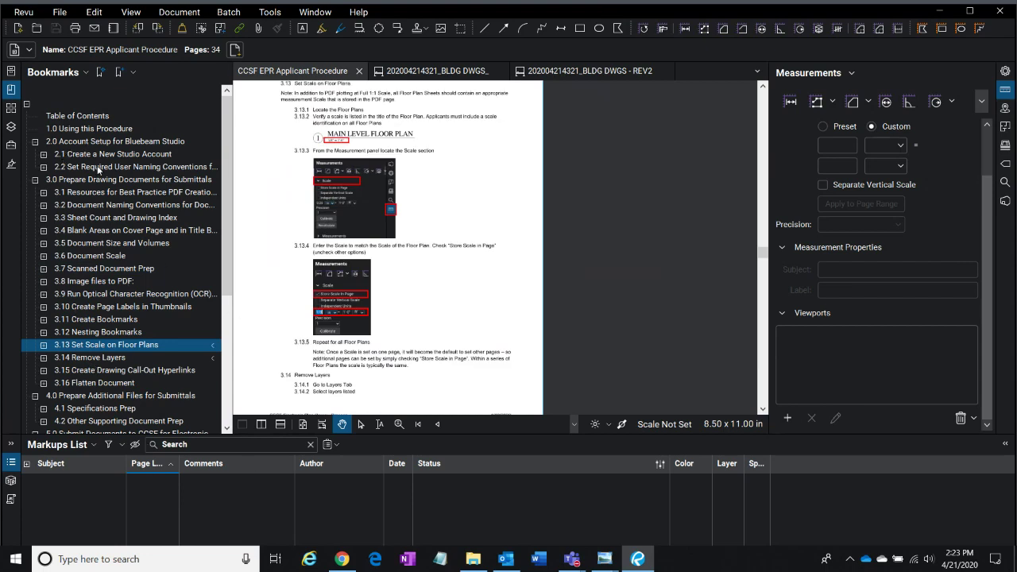
left_click(79, 118)
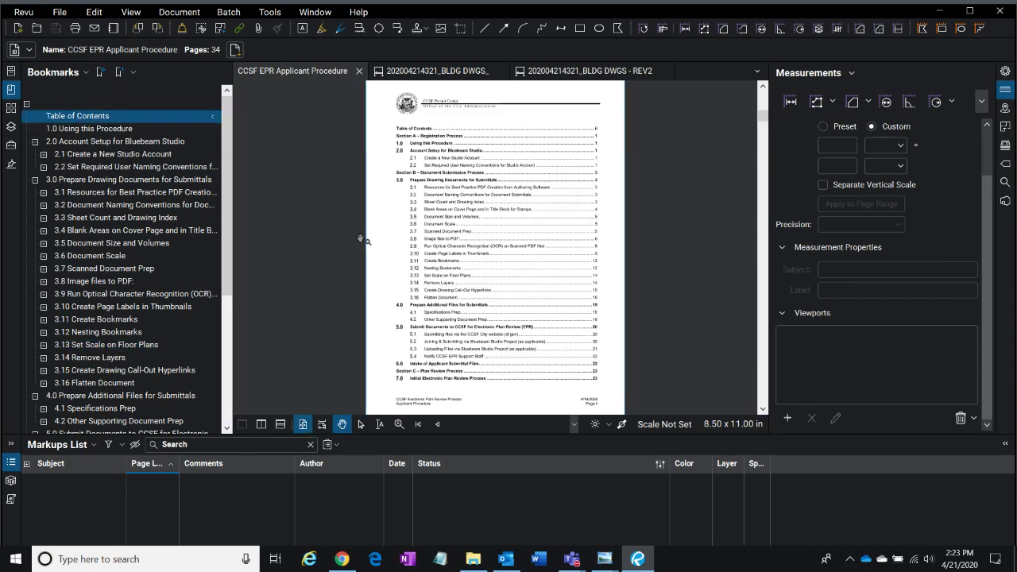
- Follow the contents entry for 6.0 Intake of Applicant Submittal Files and return to the Table of Contents
left_click(439, 364)
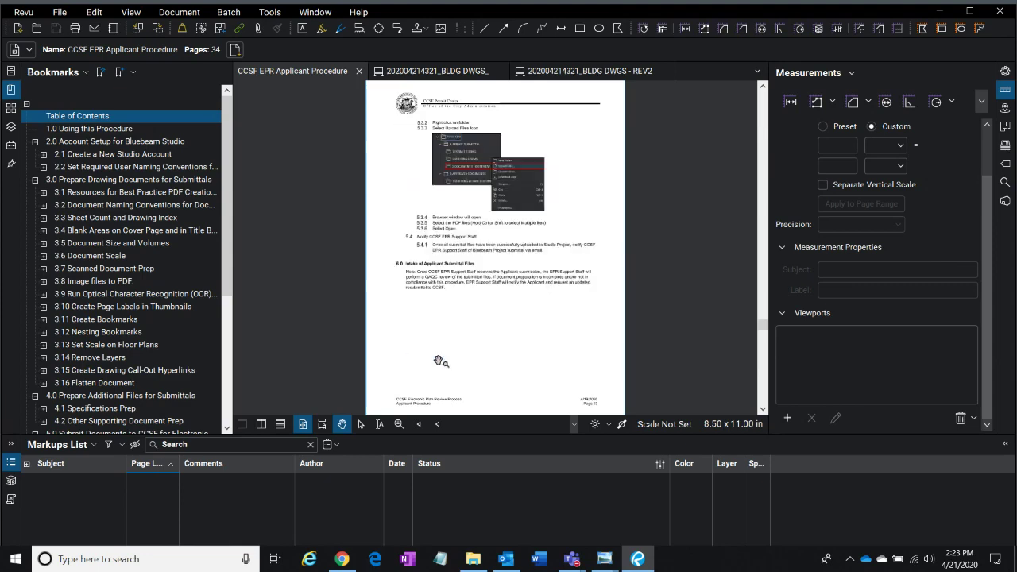
left_click(98, 129)
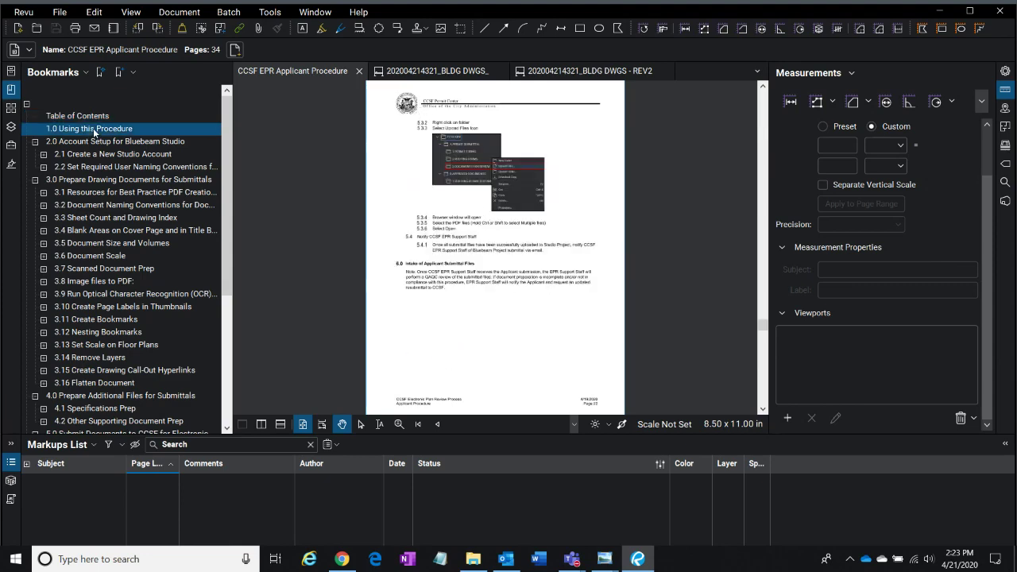
left_click(90, 120)
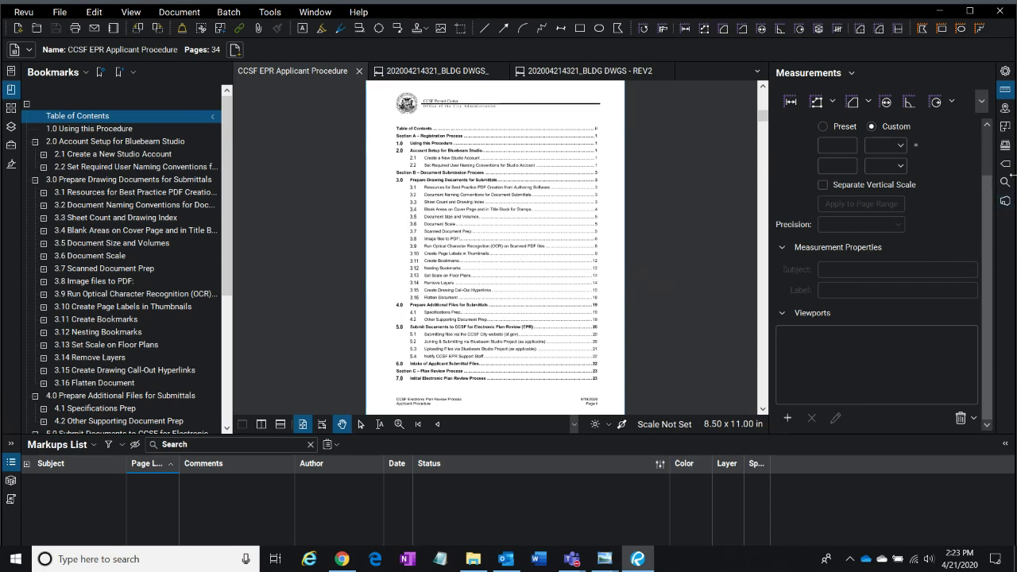
- Show the Studio session's attendee list and view the markup options available for an attendee
left_click(1005, 202)
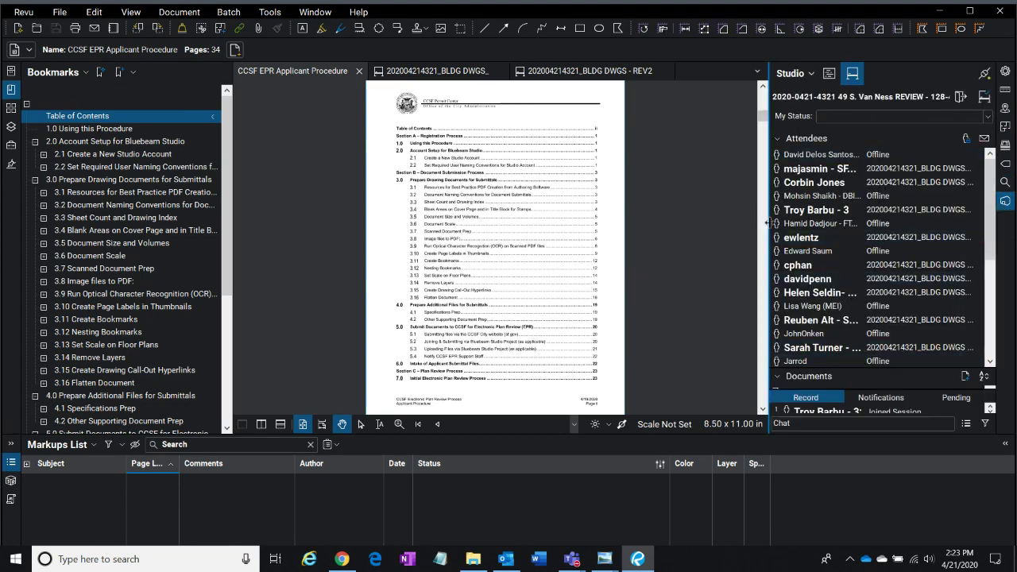
left_click_drag(769, 224, 967, 224)
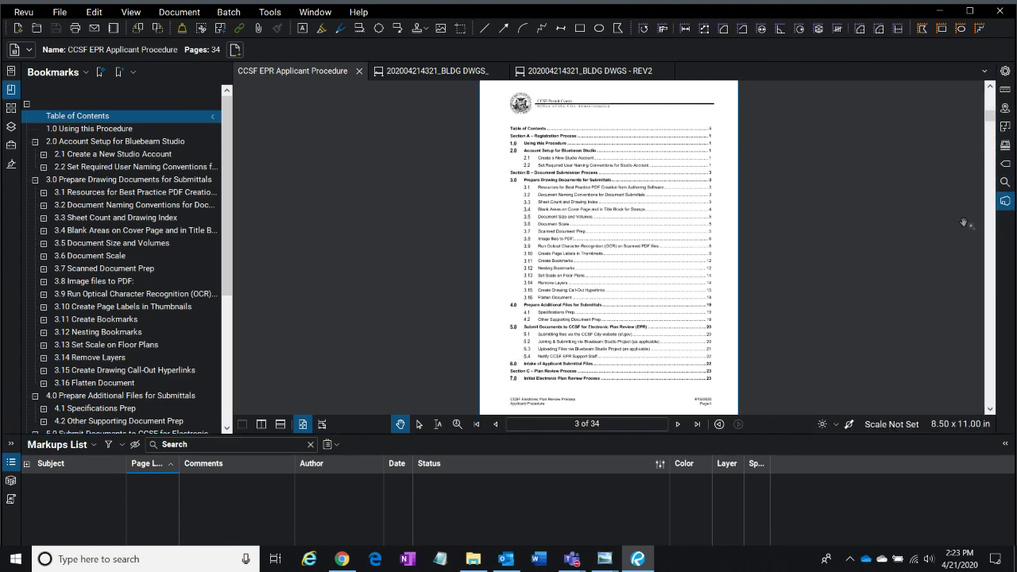
left_click(1005, 201)
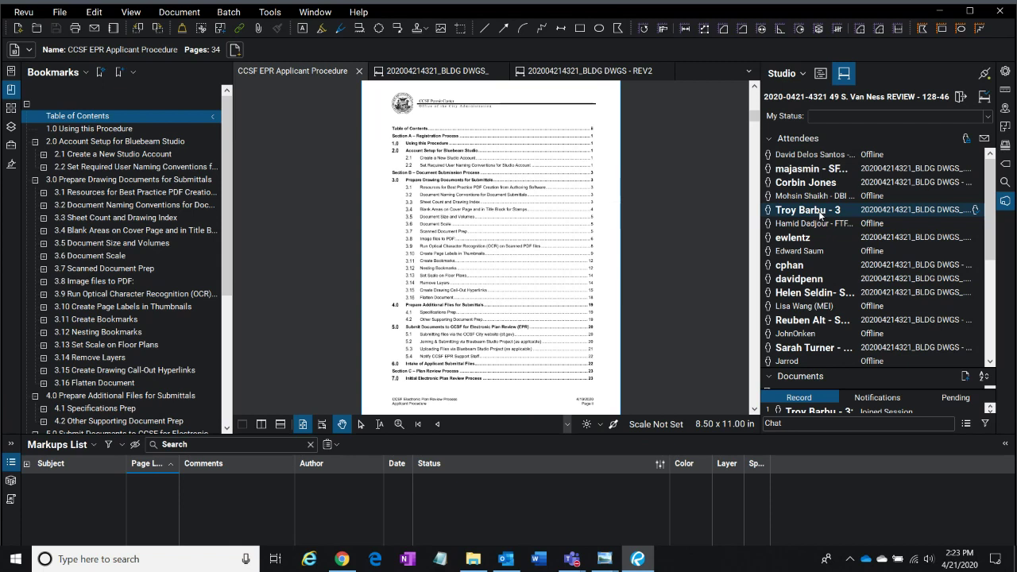
right_click(820, 214)
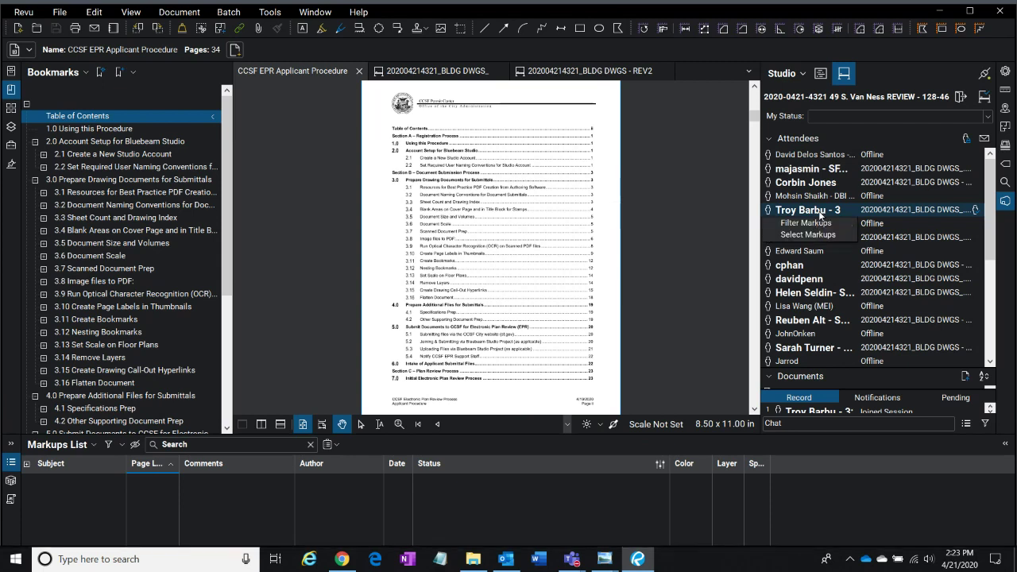
left_click(705, 294)
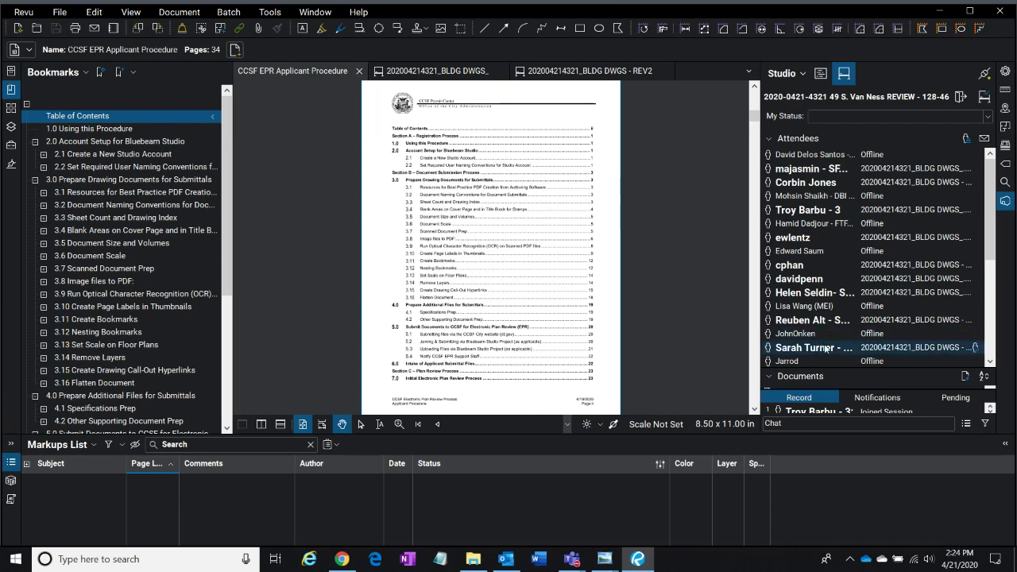
- Collapse the attendee list to show the session documents and open the original BLDG DWGS_.pdf drawing set
left_click_drag(897, 369, 868, 176)
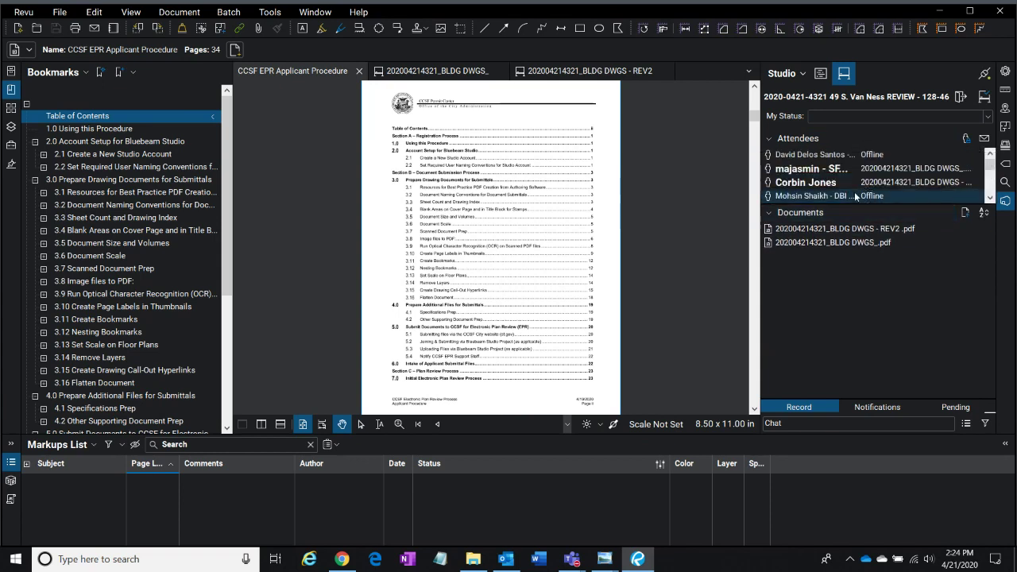
left_click(874, 138)
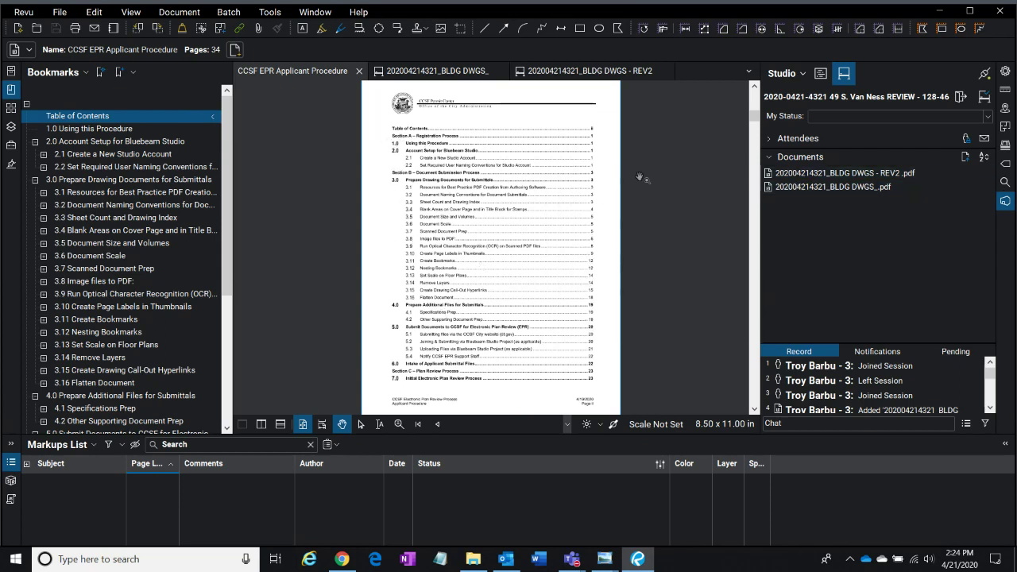
double_click(829, 187)
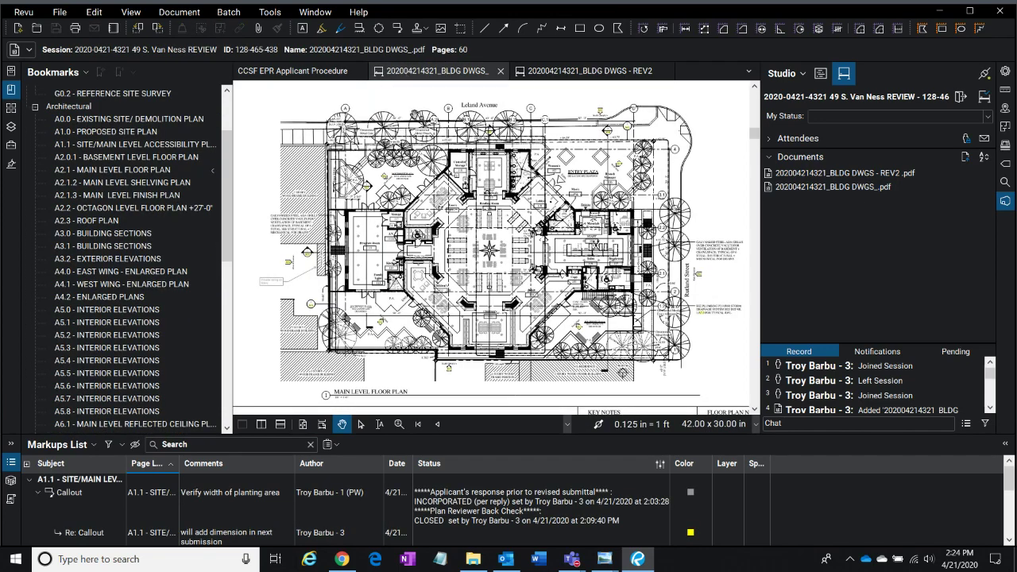
- Look at the save and print options for the open BLDG DWGS_.pdf session drawing
left_click(57, 30)
right_click(451, 73)
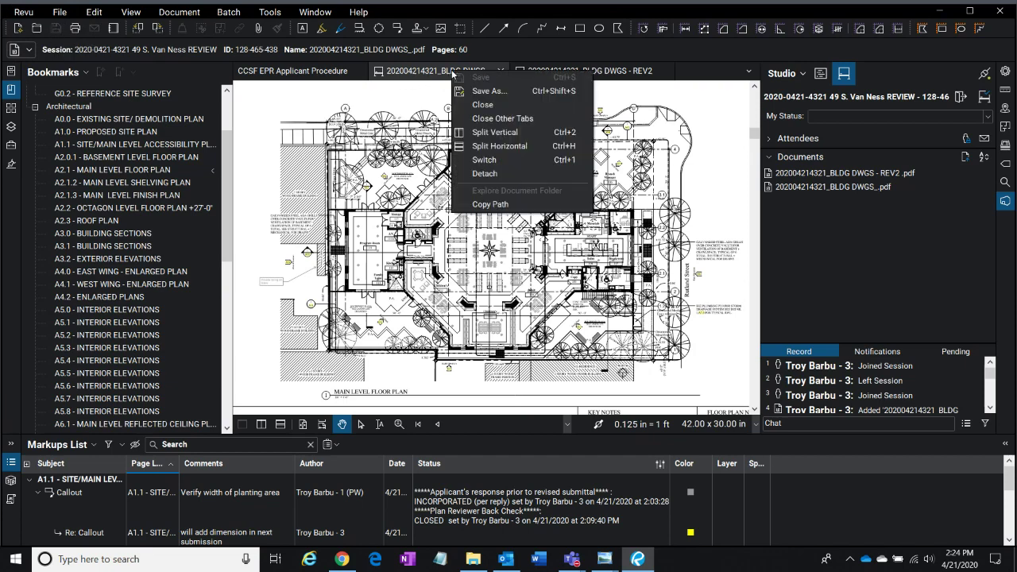
left_click(500, 93)
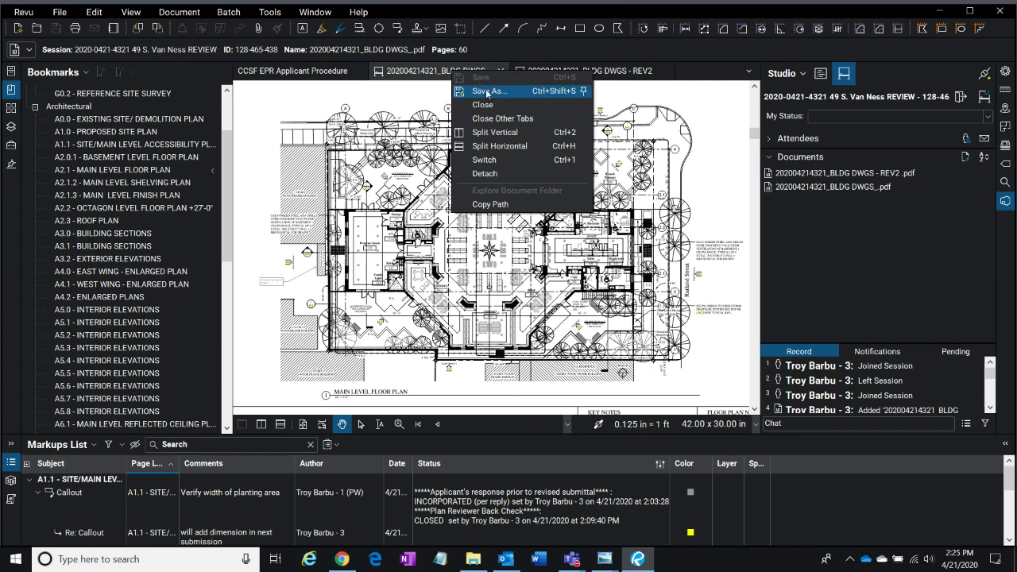
left_click(74, 29)
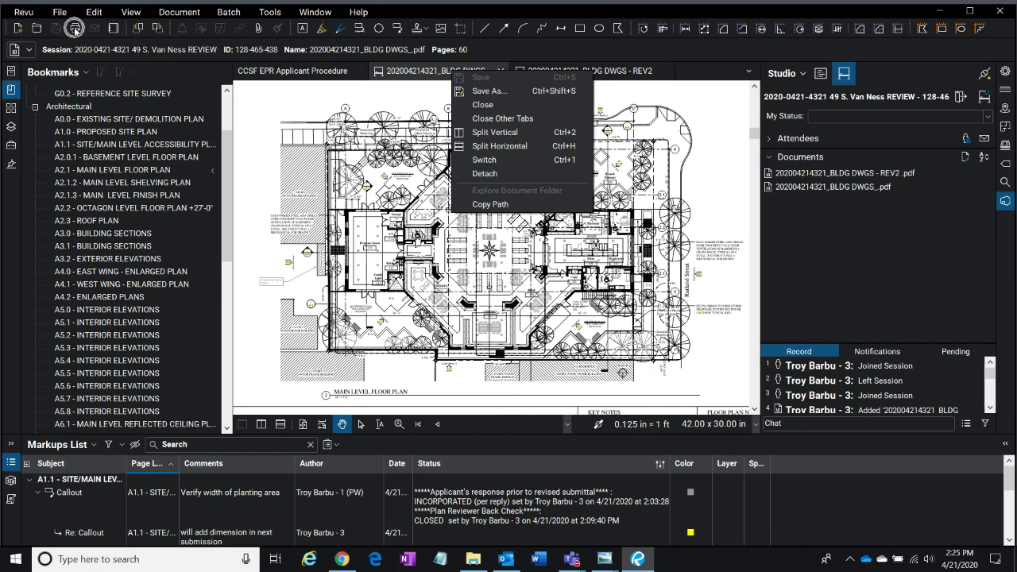
left_click(684, 54)
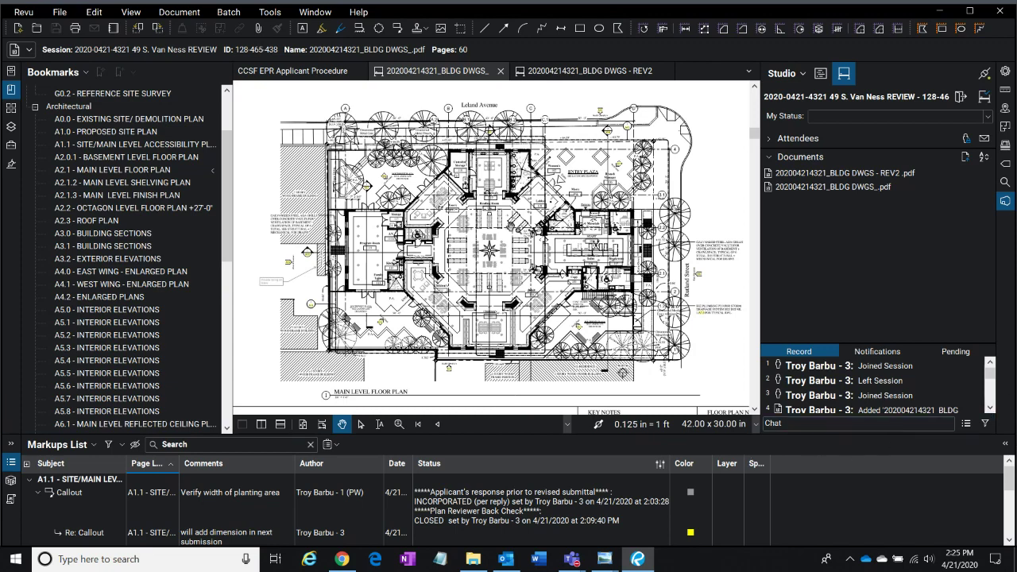
- Switch to the CCSF EPR Applicant Procedure, show its cover page and give the document area more width beside the Studio pane
left_click(292, 70)
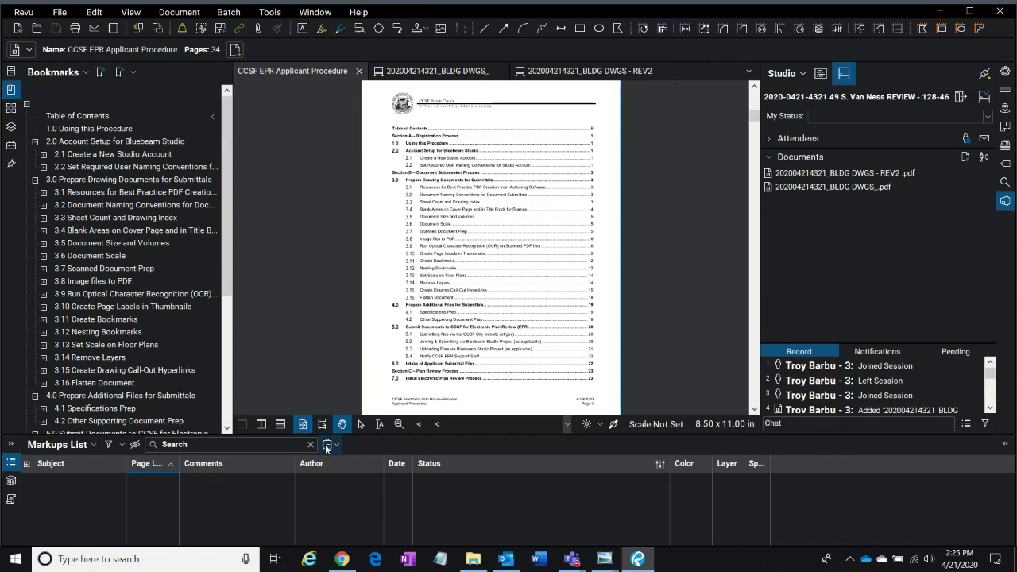
left_click(418, 424)
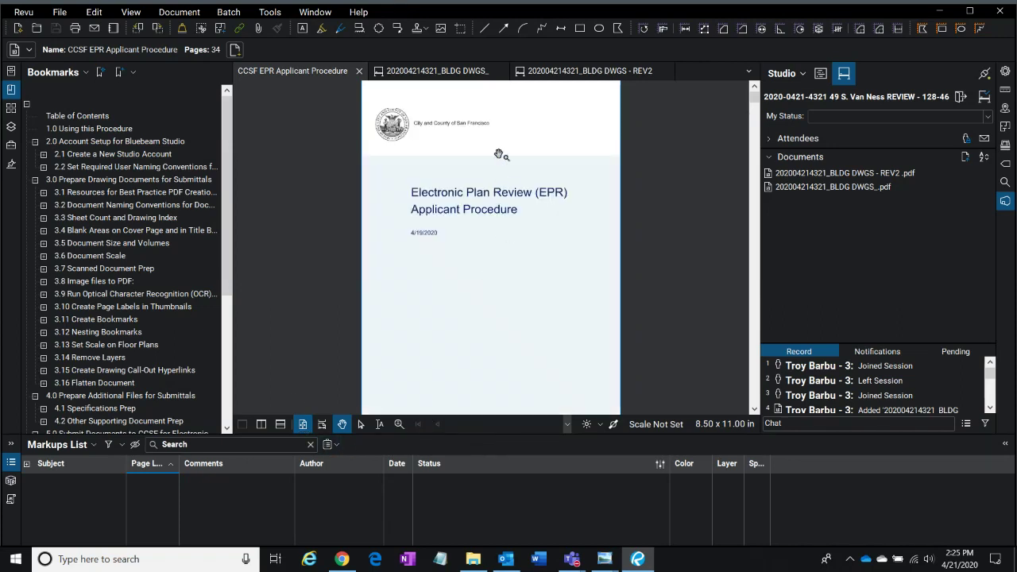
scroll(501, 191, "up", 2)
scroll(512, 192, "up", 1)
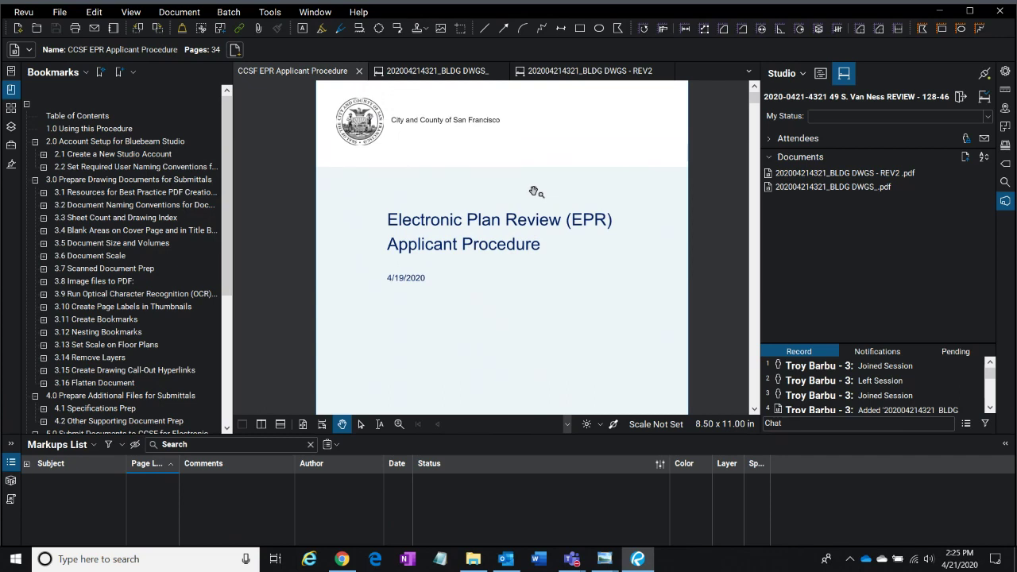
left_click_drag(759, 245, 818, 234)
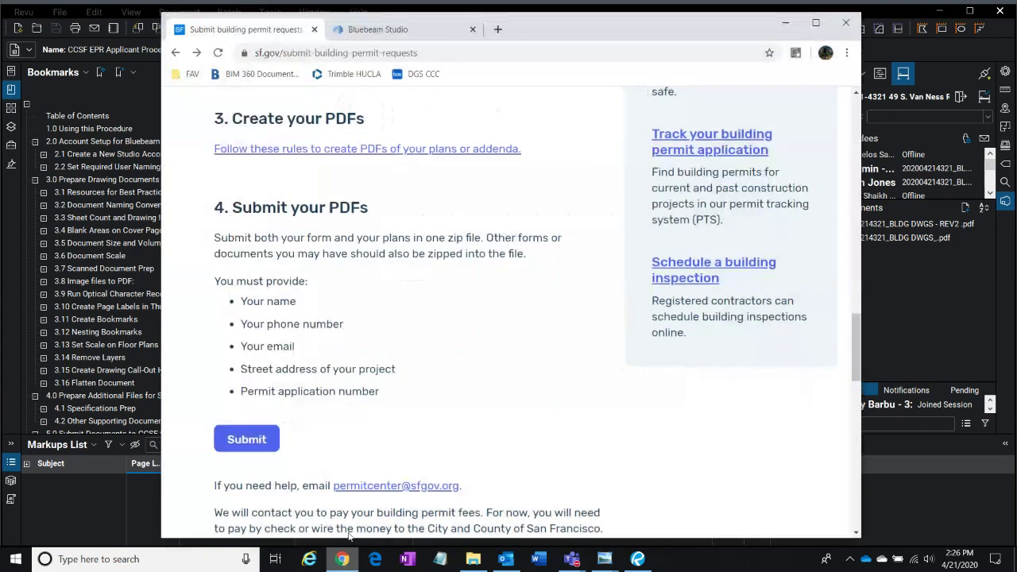
- Switch to Chrome and open the sf.gov rules for creating PDFs of plans or addenda
left_click(342, 559)
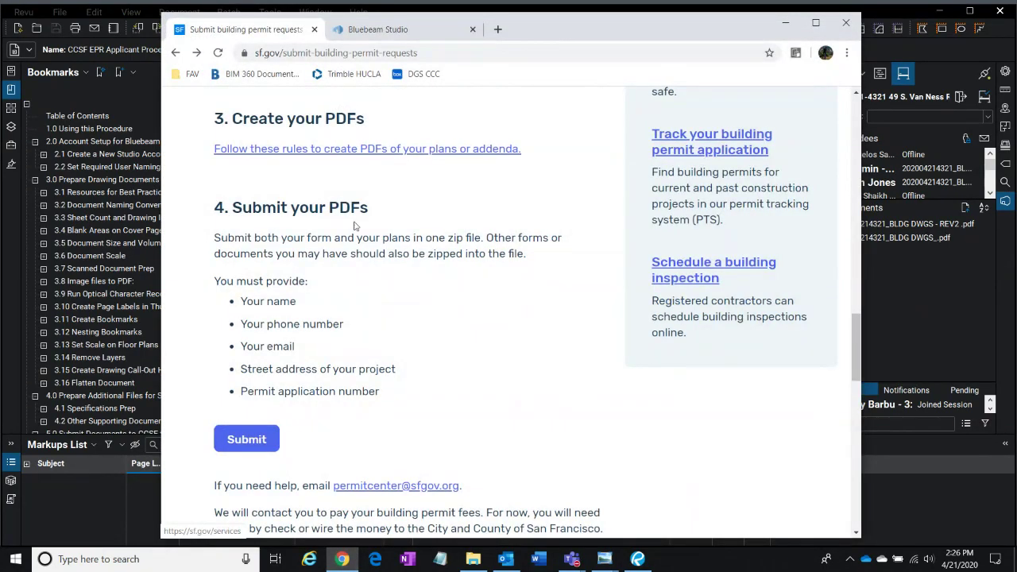
left_click(352, 149)
scroll(373, 365, "down", 20)
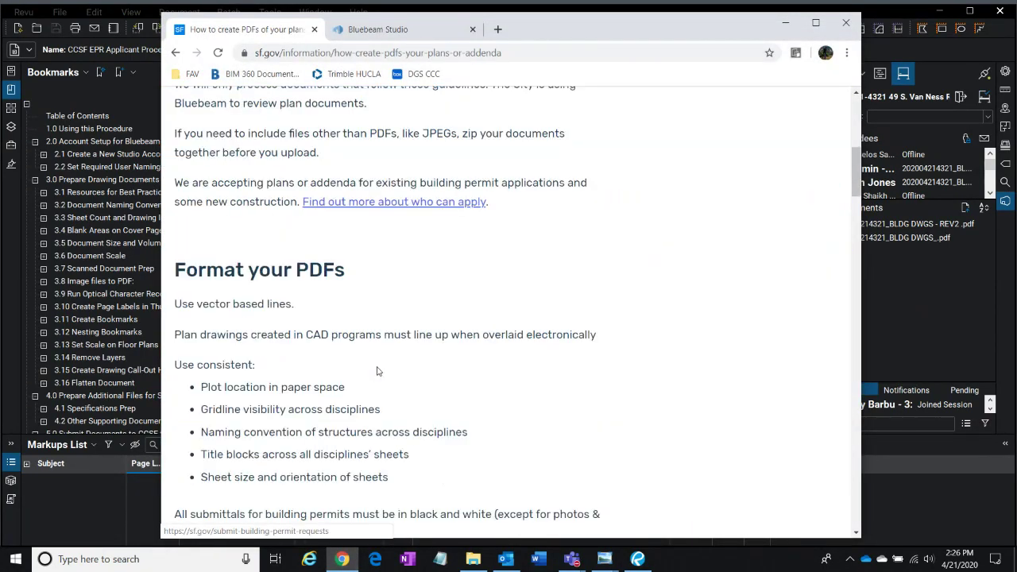
scroll(370, 379, "down", 3)
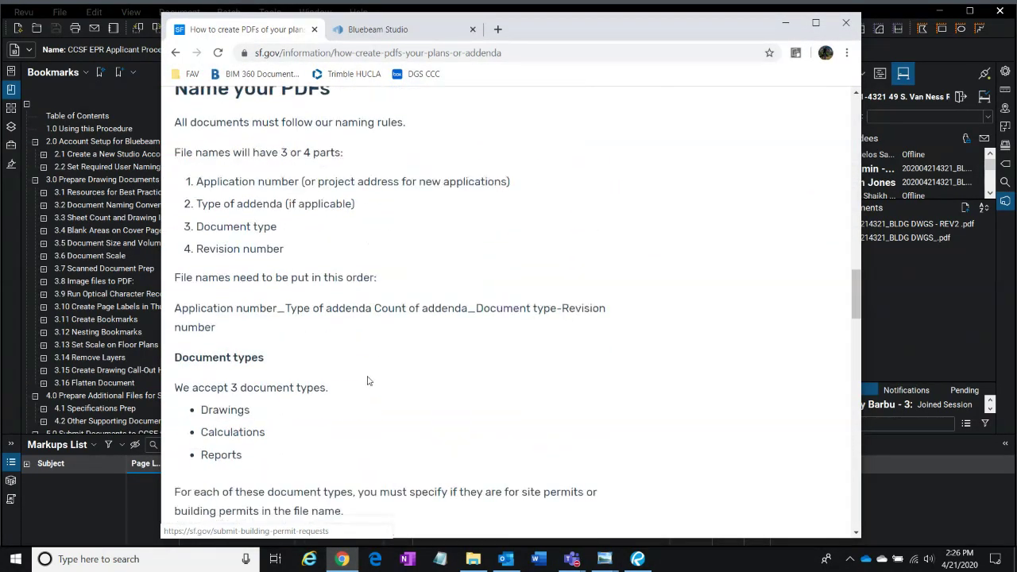
- Examine the PDF naming rules, including document types, addenda, revision number and example file names
scroll(447, 248, "up", 1)
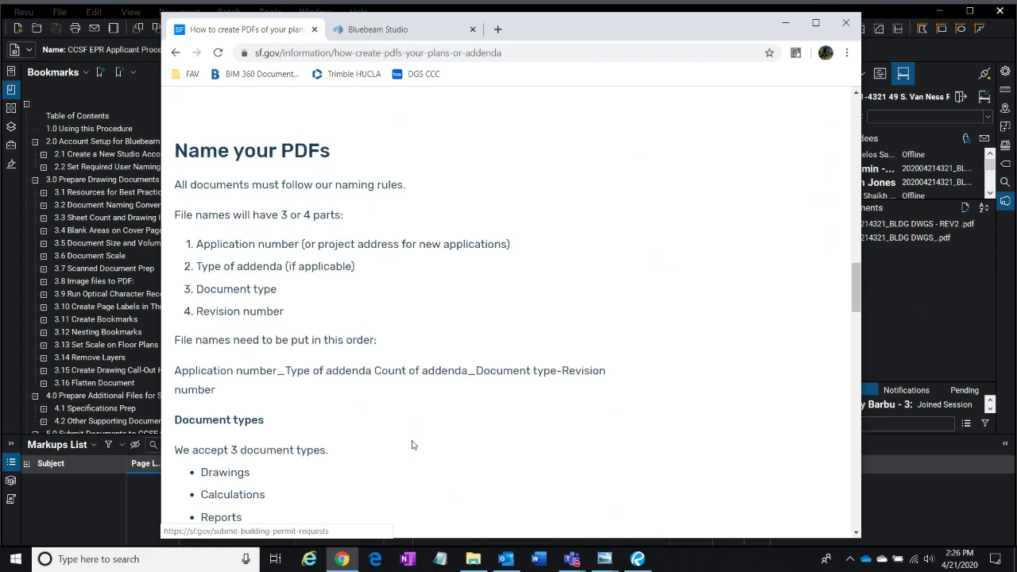
scroll(409, 438, "down", 5)
scroll(380, 395, "down", 5)
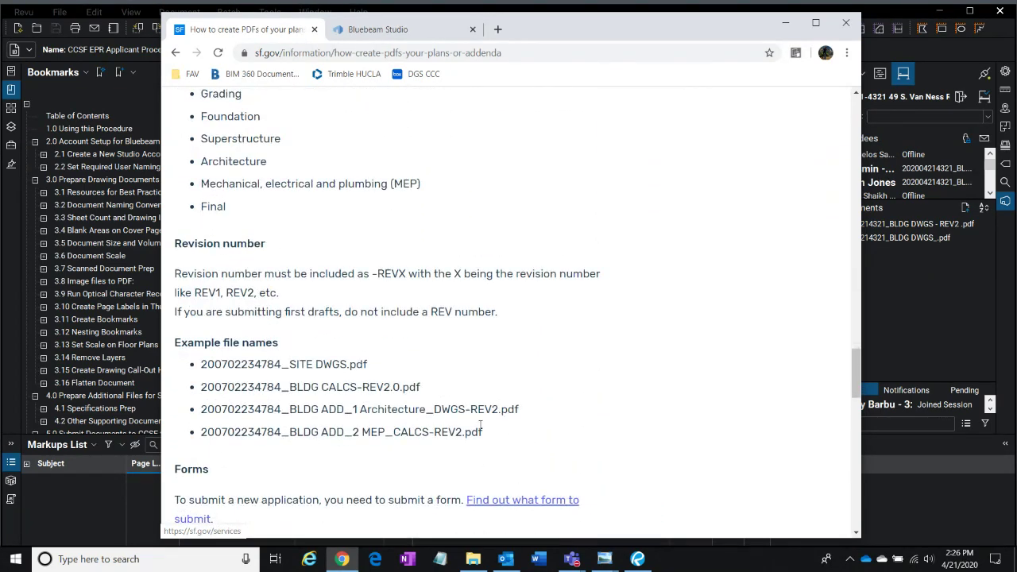
scroll(525, 389, "up", 2)
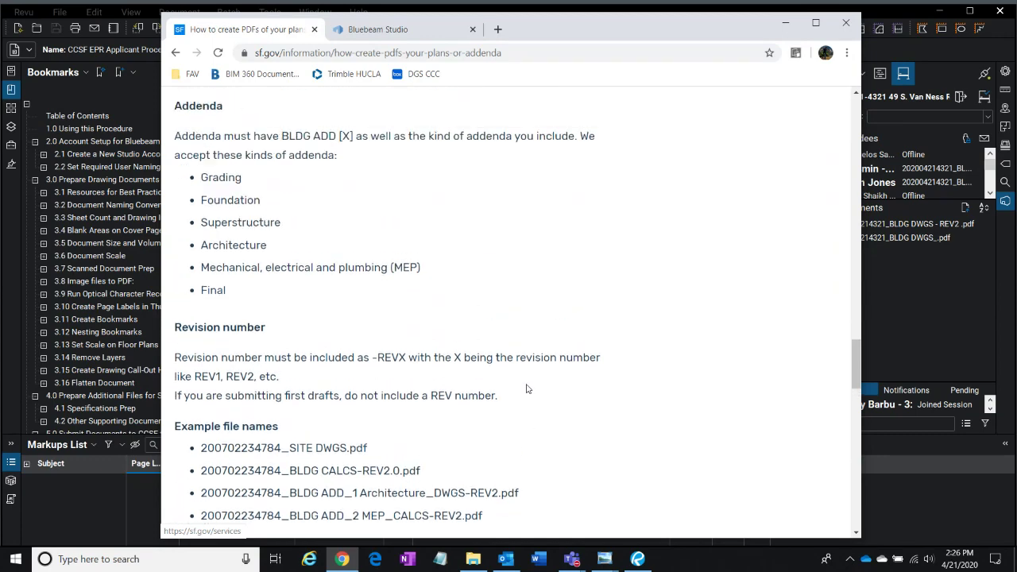
scroll(525, 388, "up", 5)
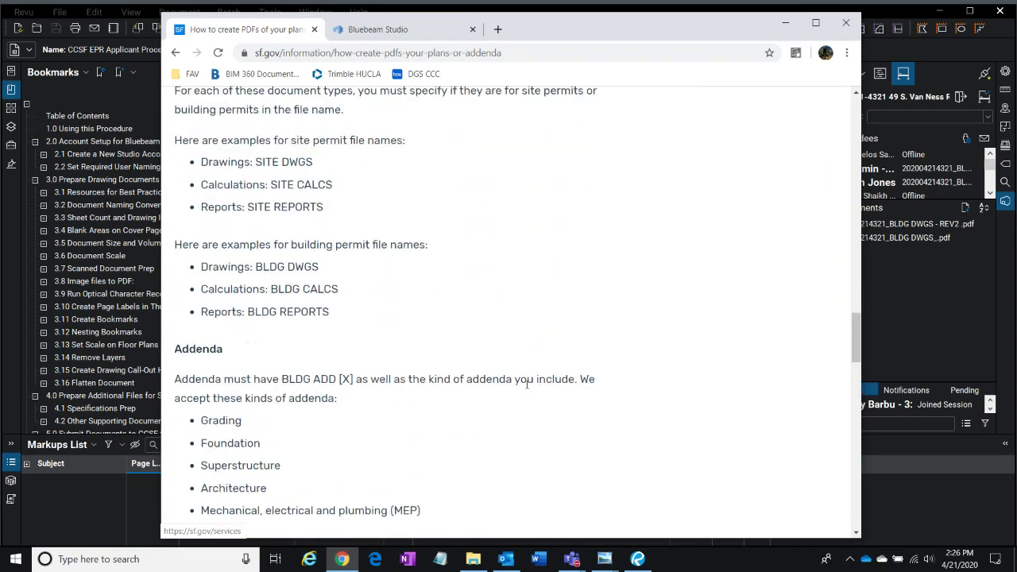
scroll(526, 388, "up", 3)
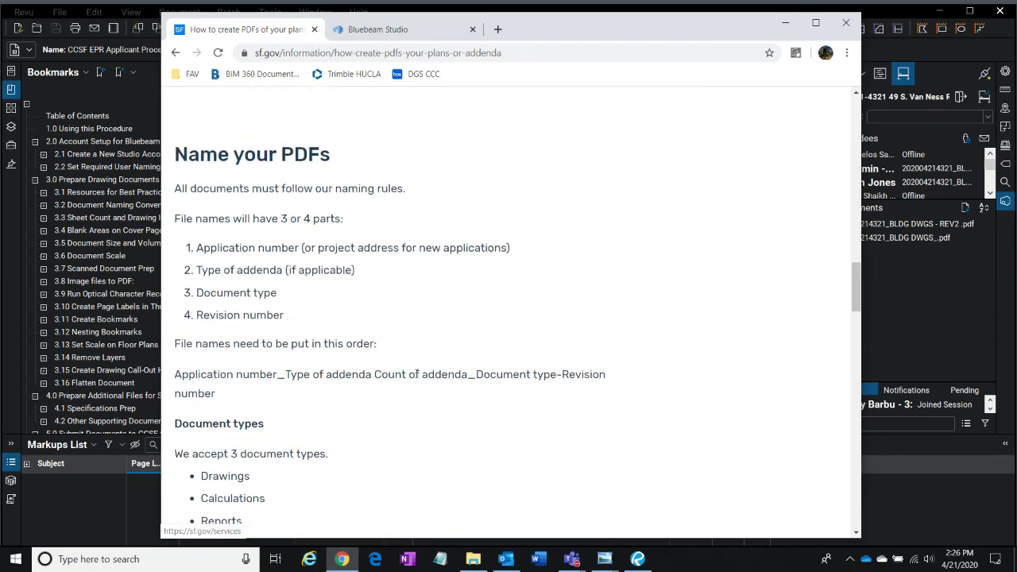
- Highlight "or project address" in the file name rules, then clear the highlight
left_click_drag(396, 249, 302, 249)
mouse_move(519, 566)
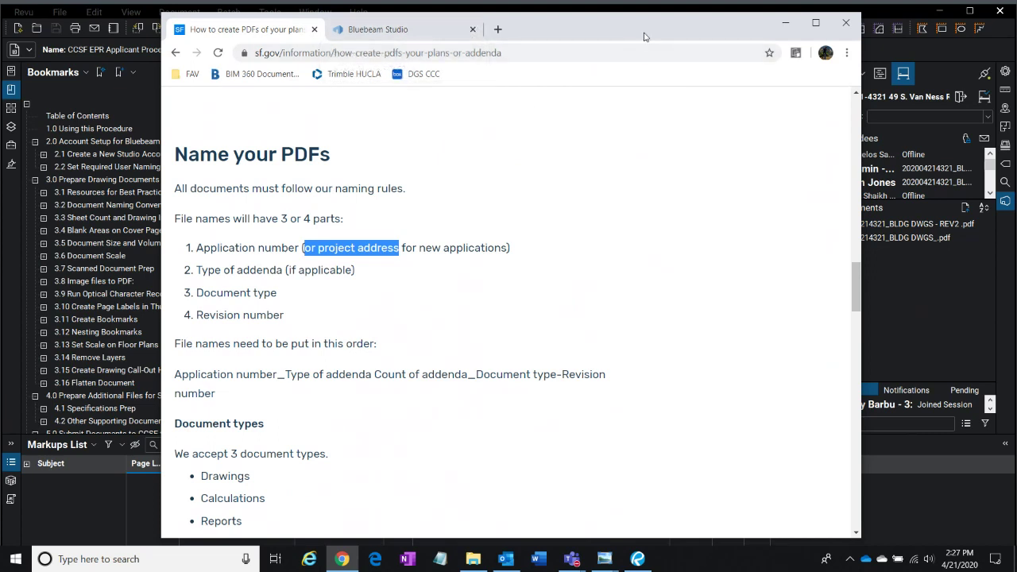
left_click_drag(654, 33, 685, 36)
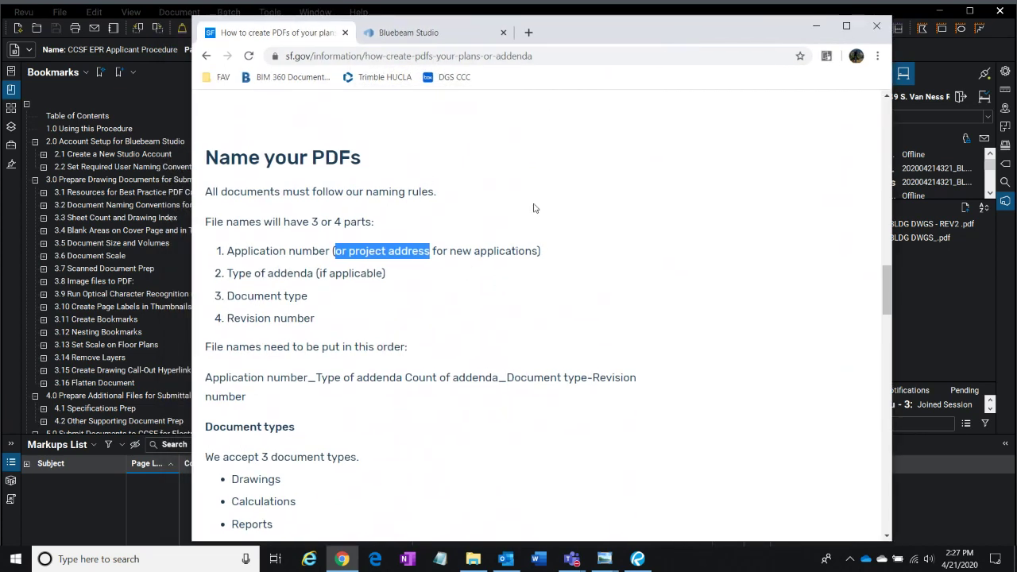
left_click(532, 196)
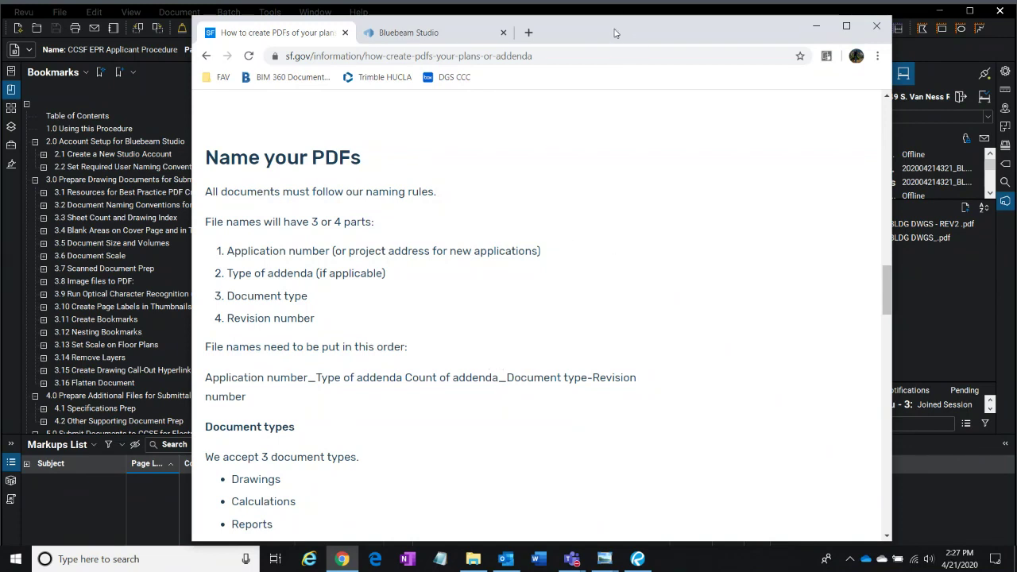
- Go back to the beginning of the PDF rules page and minimize the browser to return to Bluebeam Revu
left_click_drag(607, 33, 602, 30)
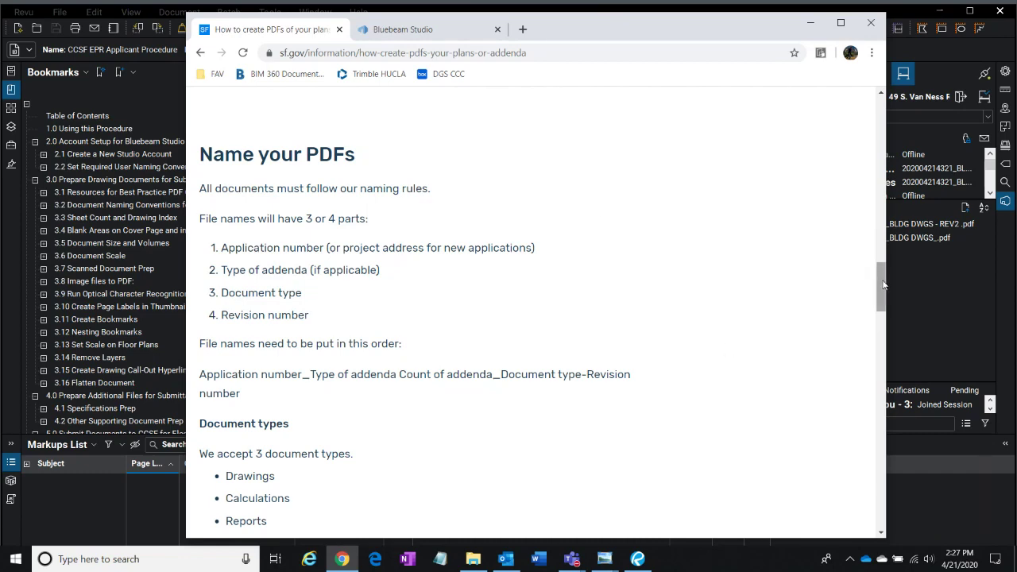
left_click_drag(884, 284, 908, 127)
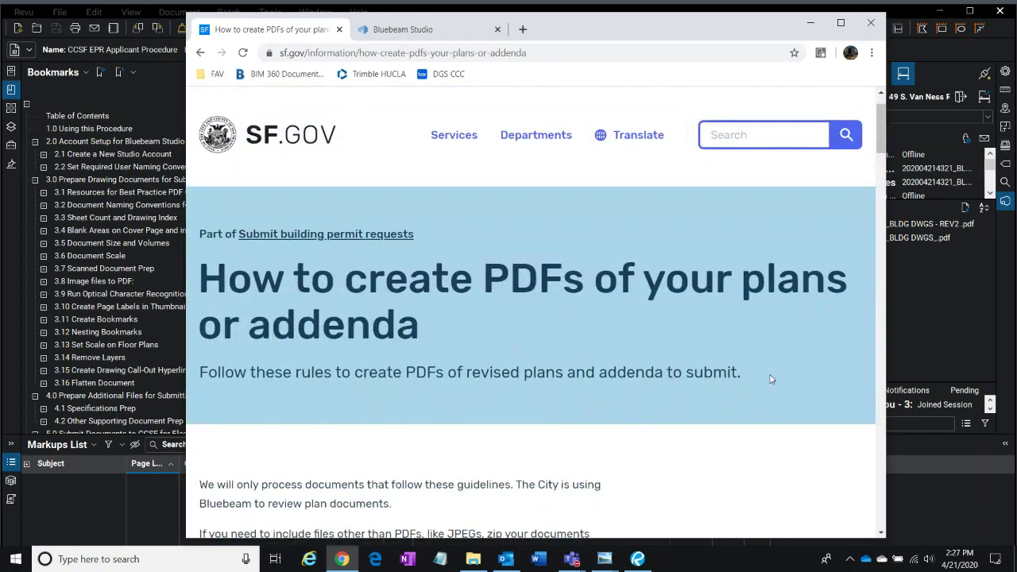
left_click(810, 24)
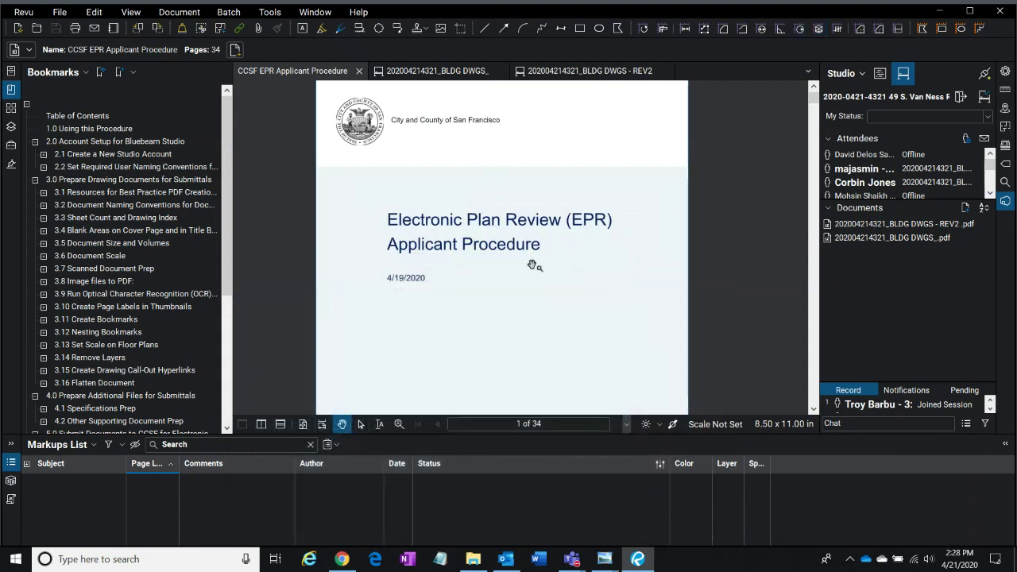
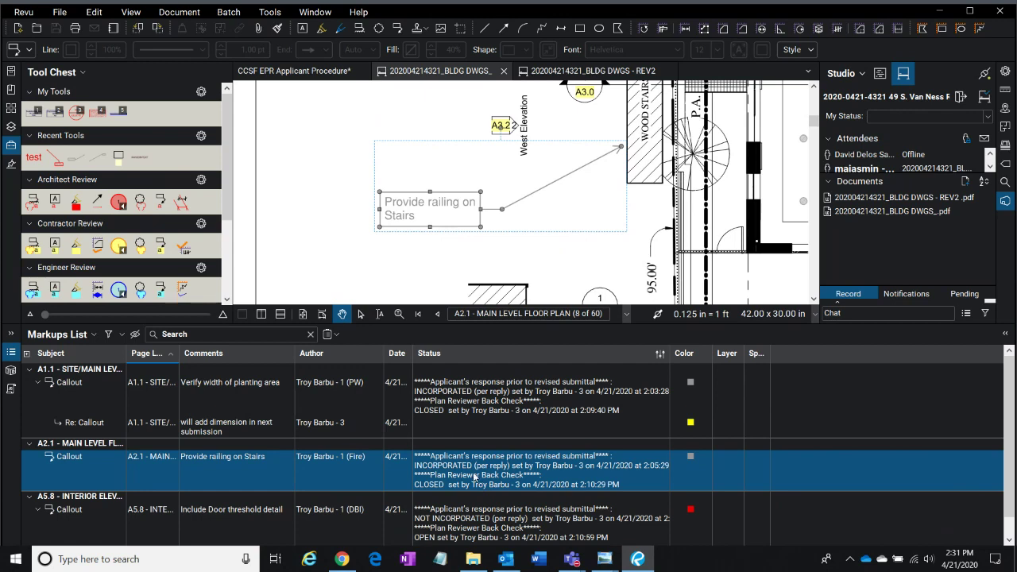
- Locate the "Provide railing on Stairs" callout from the Markups List on sheet A2.1 and deselect it
left_click(459, 471)
left_click(561, 248)
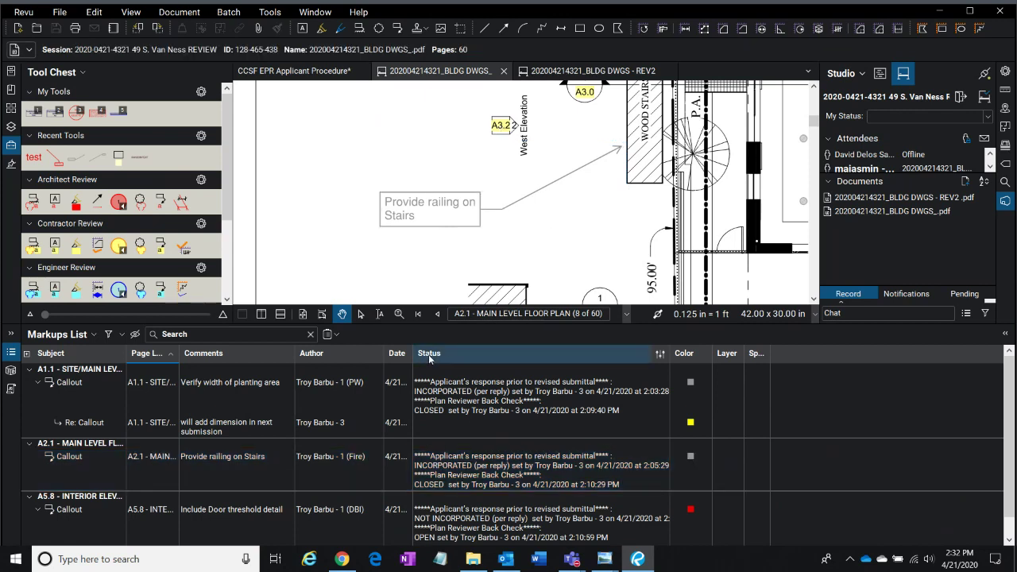
left_click(221, 463)
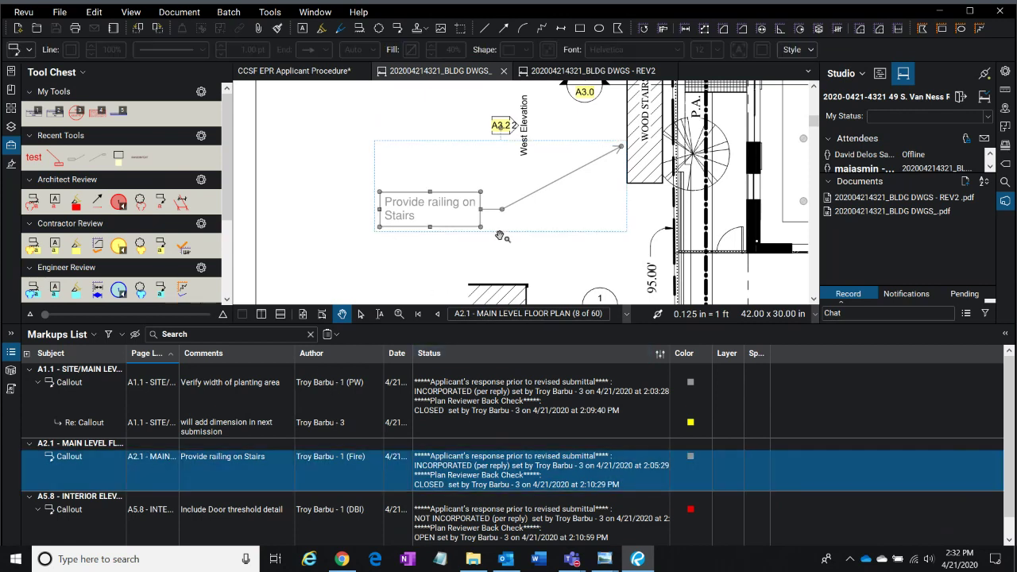
left_click(574, 246)
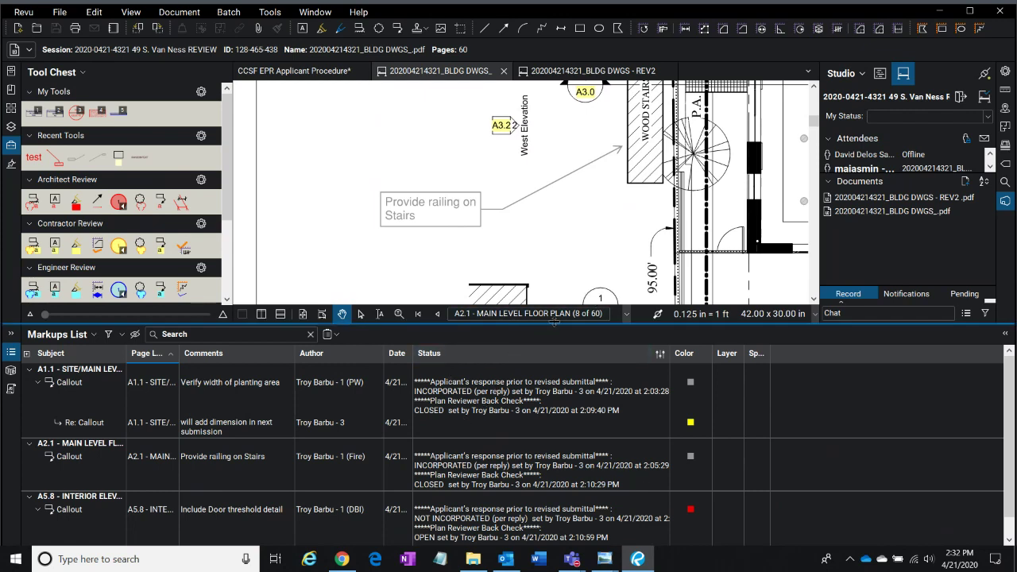
- Reduce the height of the Markups List and show more of the A2.1 main level floor plan
left_click_drag(555, 321, 537, 449)
scroll(552, 223, "down", 4)
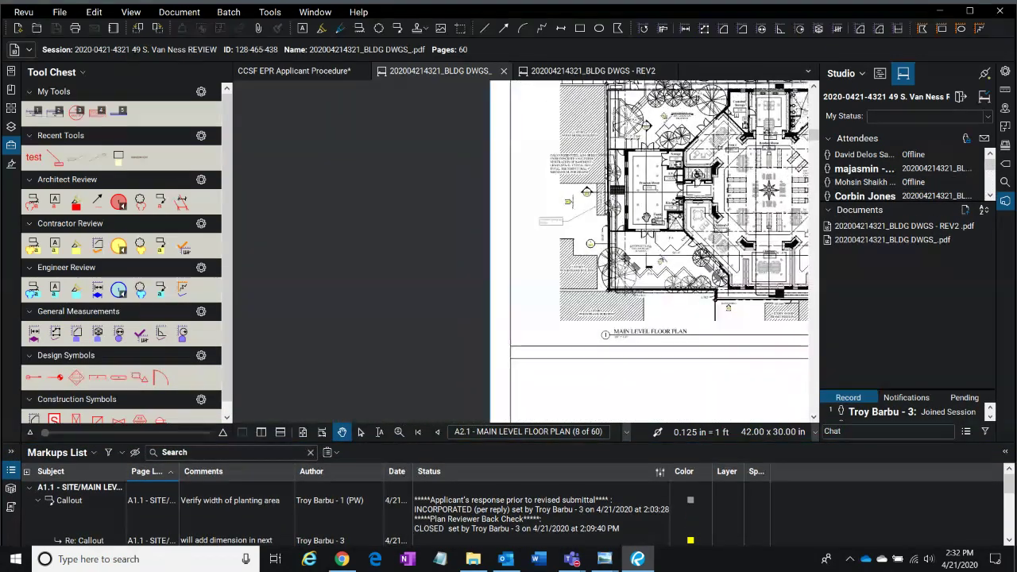
- Activate the CCSF Combined Profiles profile with the area east of Rutland Street in view
left_click_drag(646, 217, 259, 323)
scroll(616, 315, "down", 1)
left_click_drag(608, 343, 475, 260)
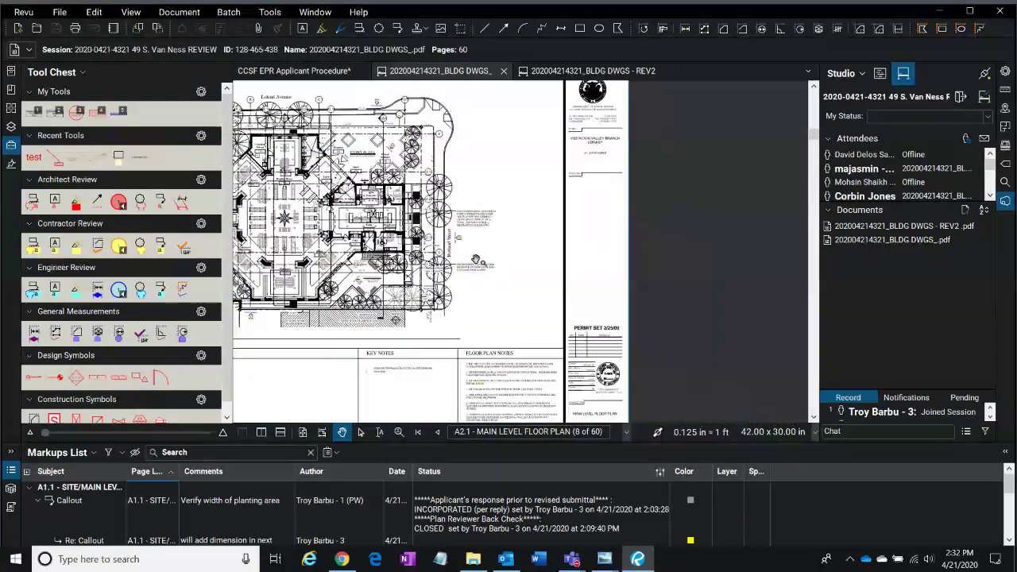
scroll(475, 260, "up", 2)
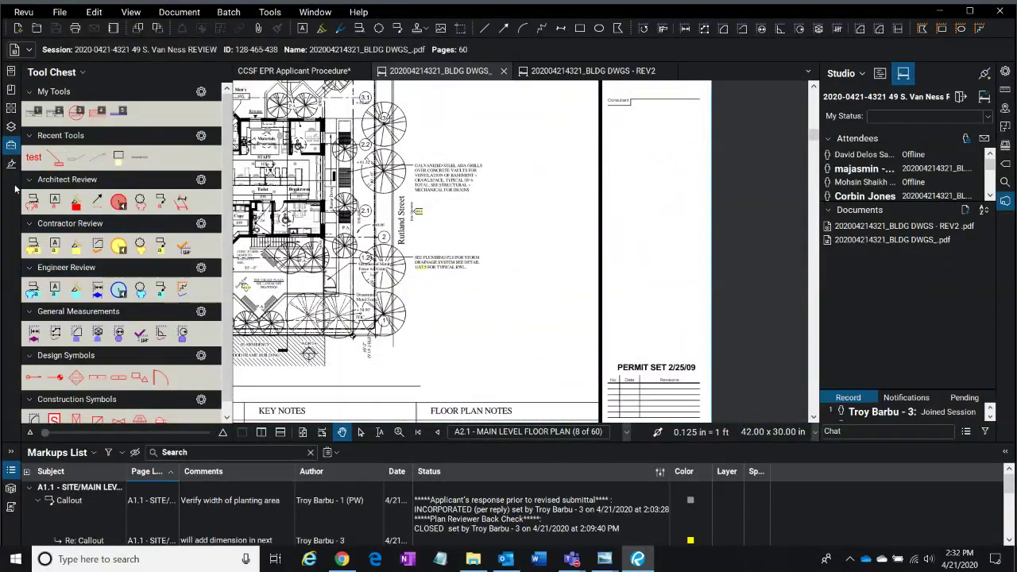
left_click(23, 12)
mouse_move(40, 87)
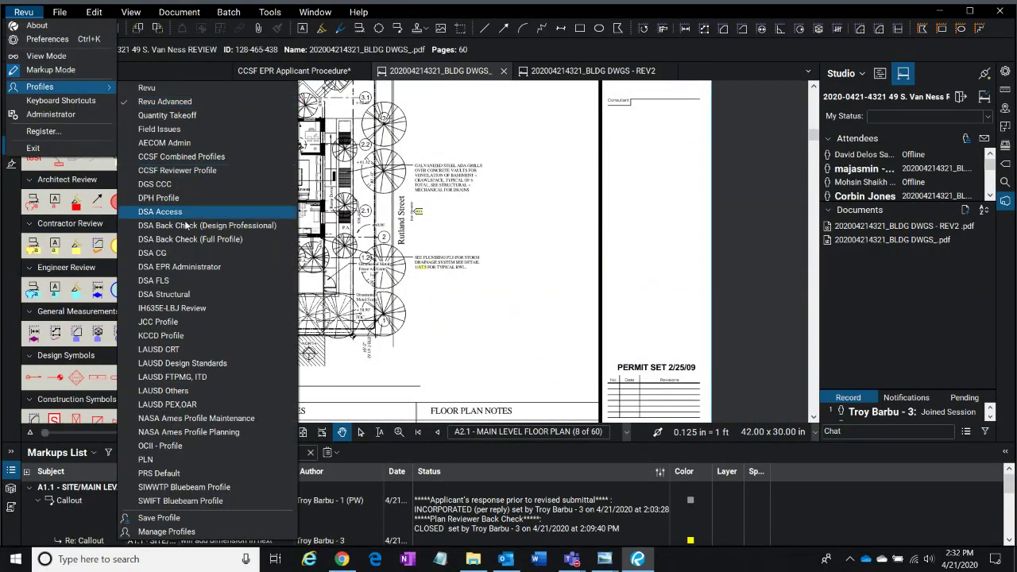
left_click(183, 156)
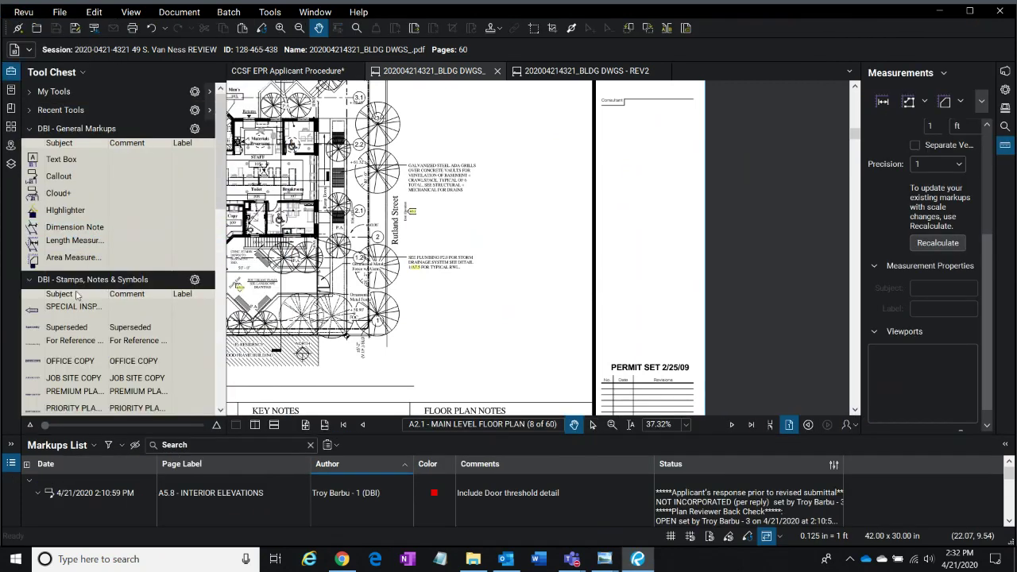
- Place the inspection scheduling note from the DBI stamps and notes set in the blank area east of Rutland Street and enlarge the Markups List
scroll(72, 314, "down", 5)
scroll(46, 330, "up", 2)
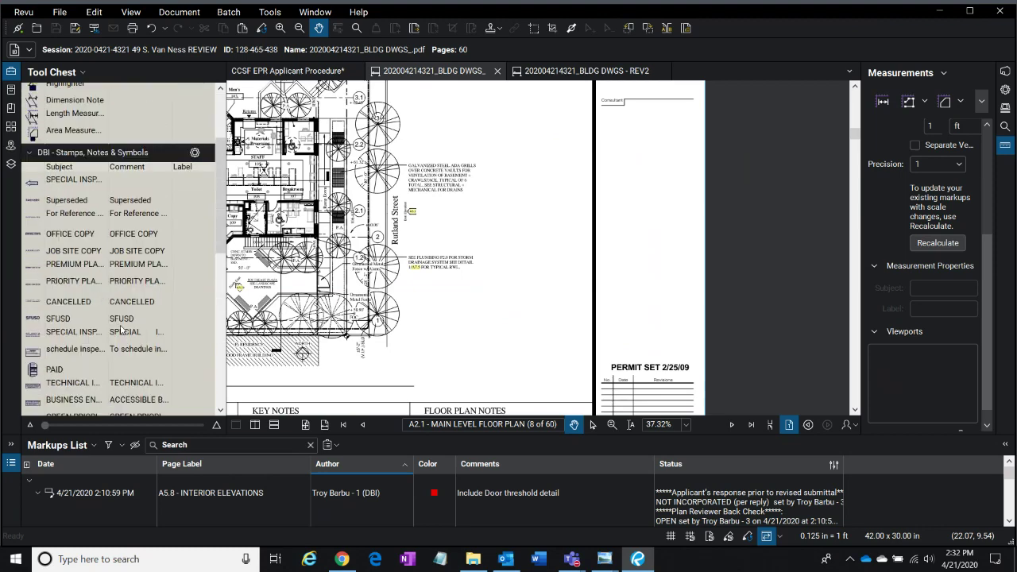
left_click(69, 356)
left_click(540, 201)
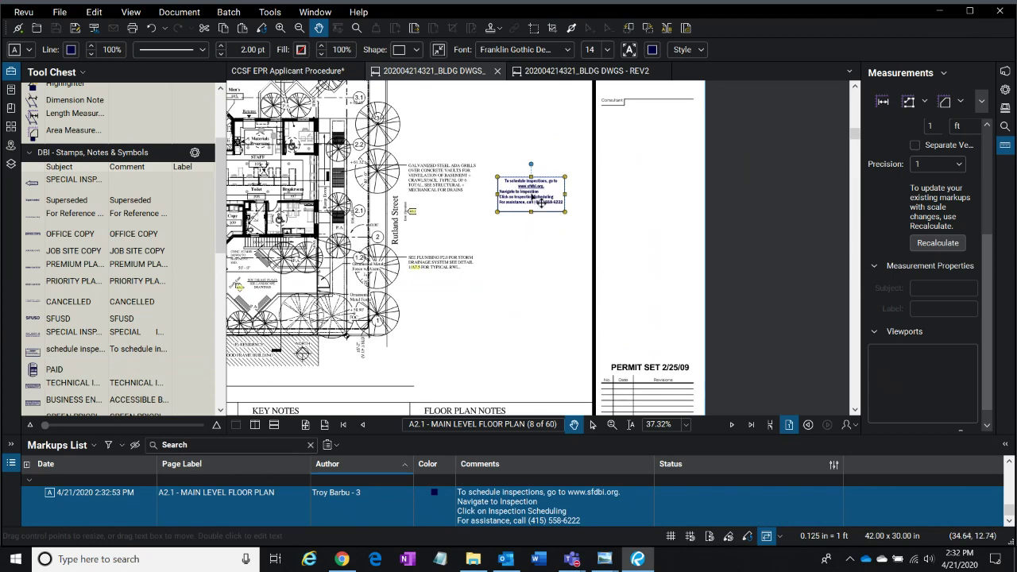
scroll(540, 201, "up", 2)
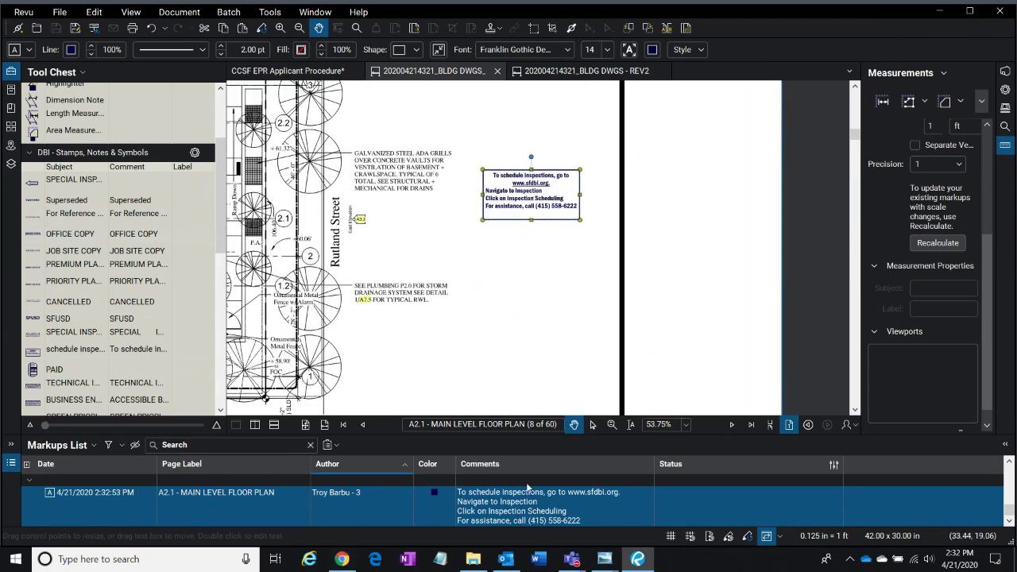
left_click_drag(527, 432, 527, 350)
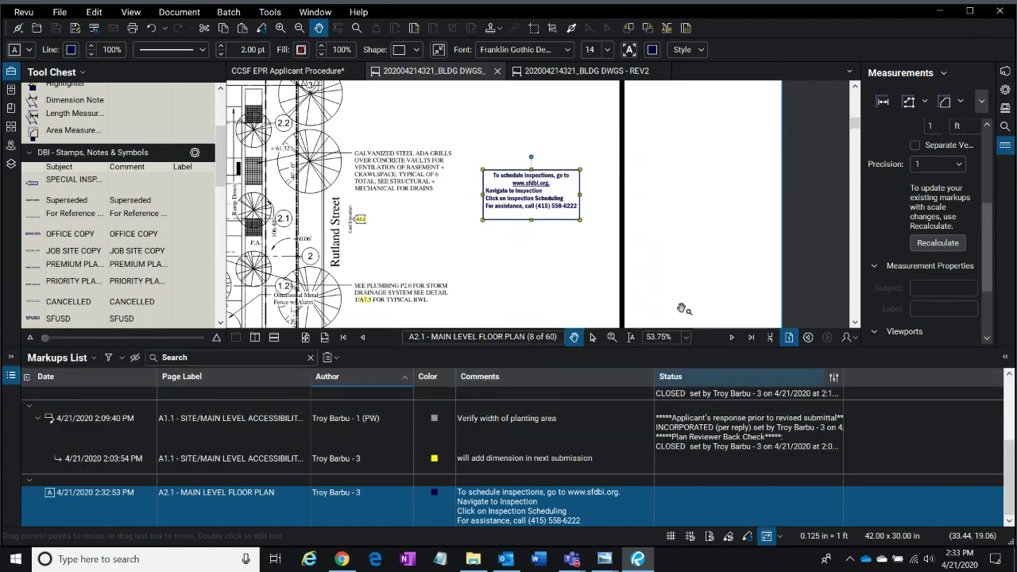
- Place the DBI Stamp v2.pdf stamp just below the inspection scheduling note and select it to check its Markups List entry
left_click(228, 11)
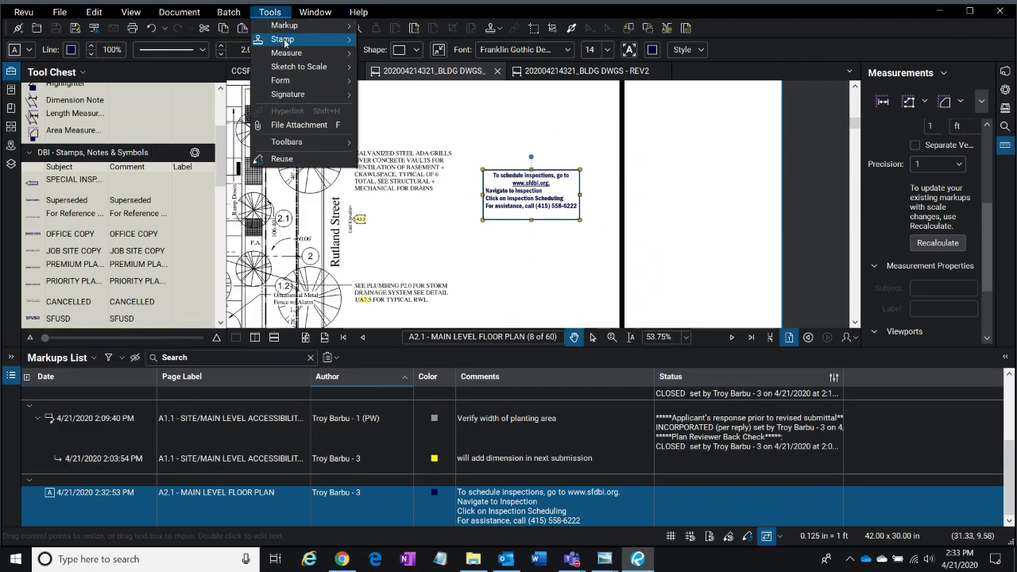
mouse_move(284, 40)
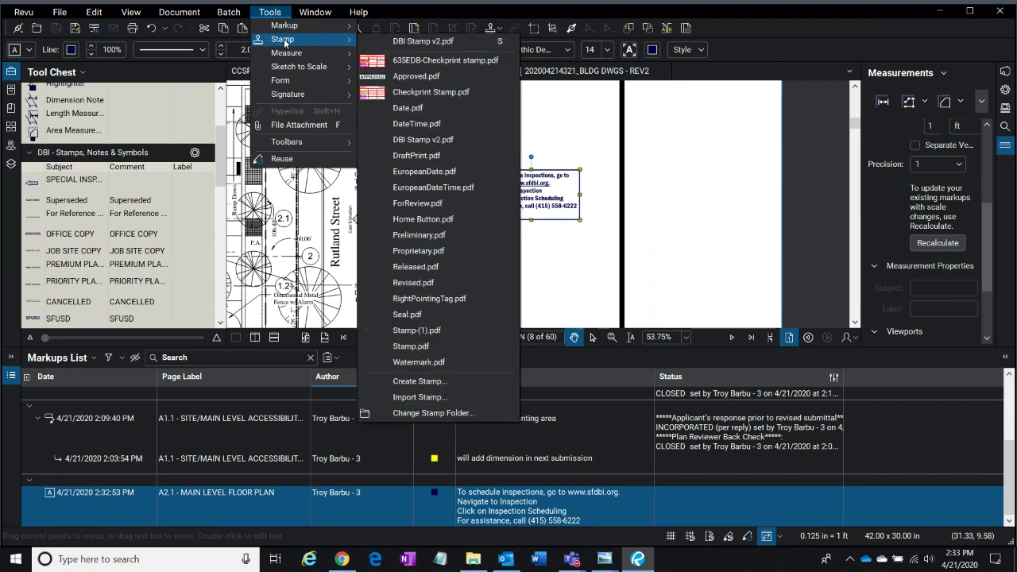
left_click(412, 41)
left_click(483, 257)
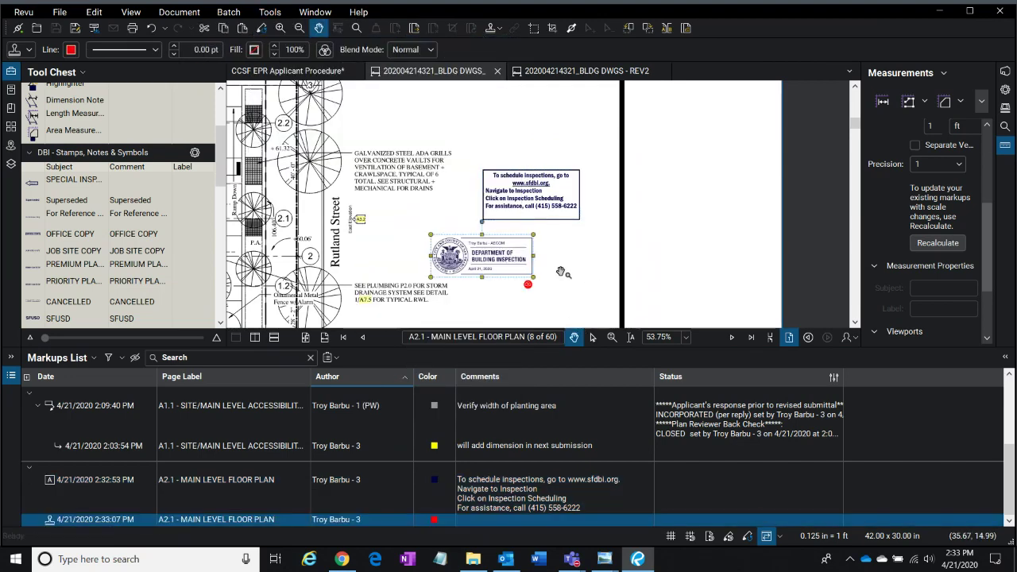
scroll(489, 260, "up", 3)
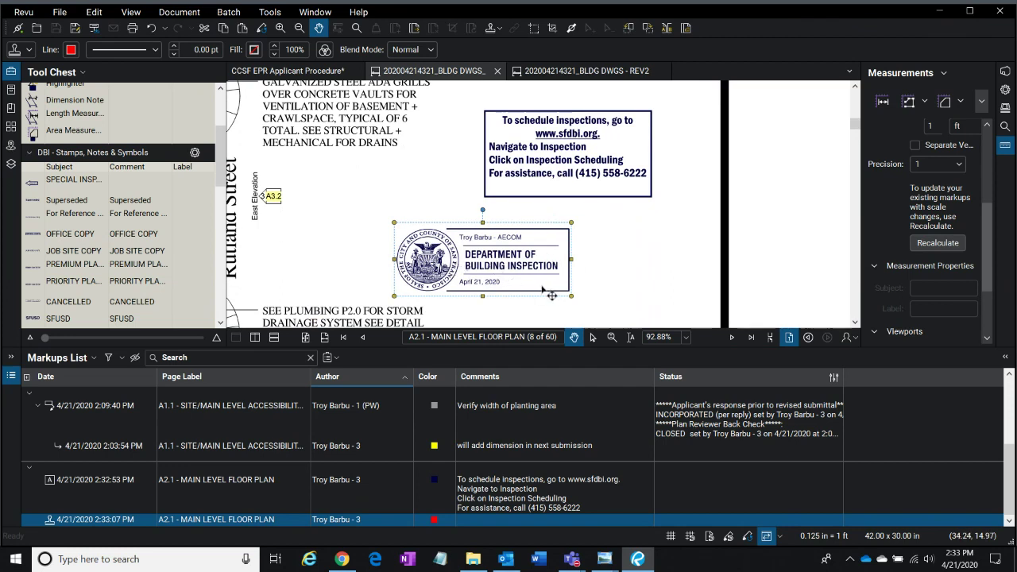
left_click(605, 272)
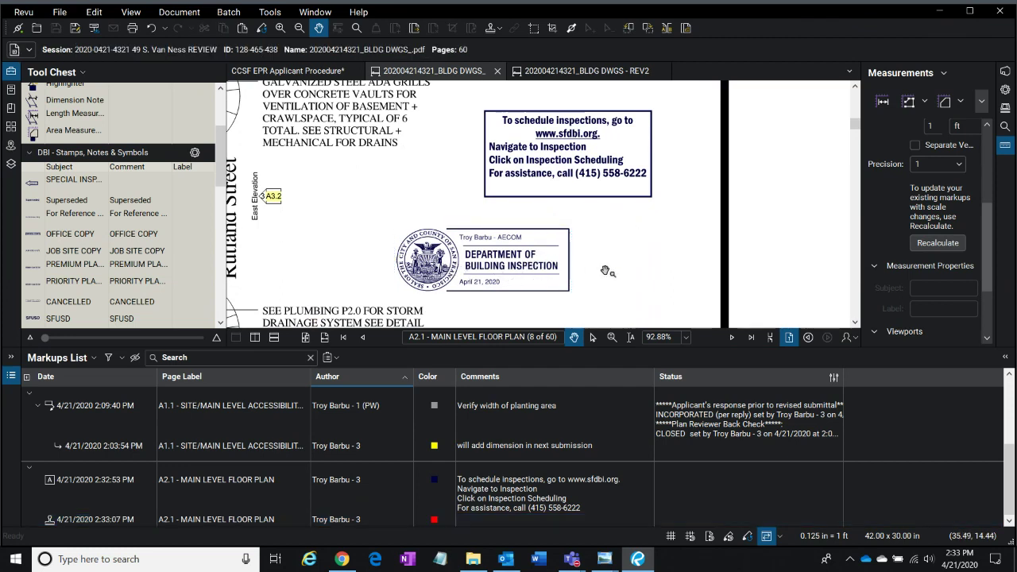
left_click(523, 274)
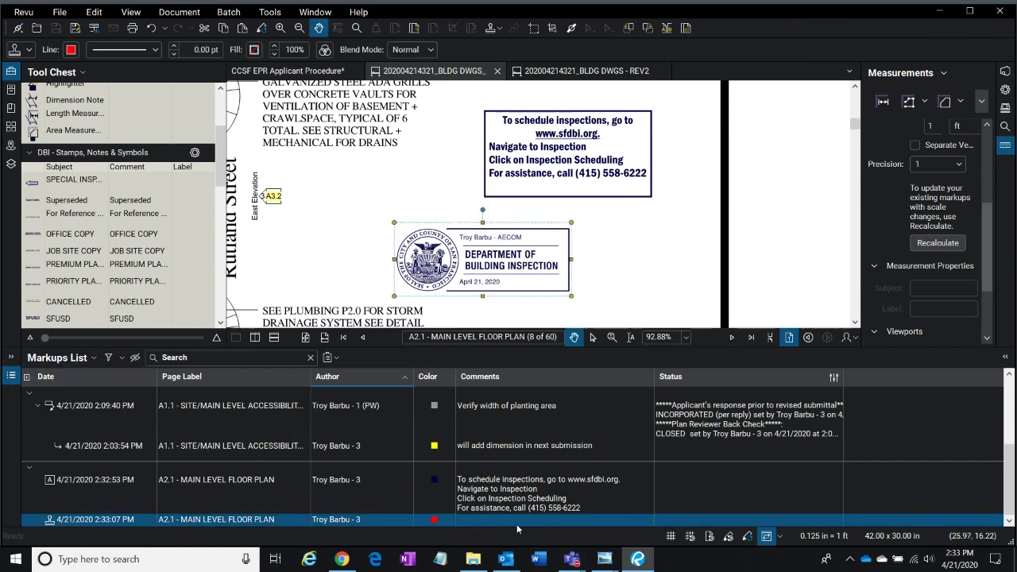
scroll(632, 252, "down", 3)
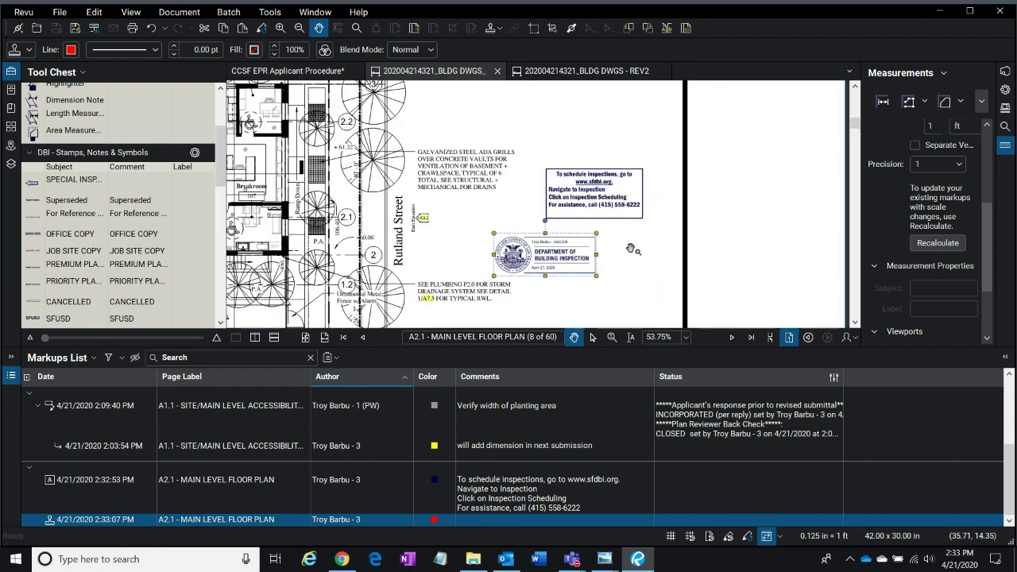
- Place the signature stamp in the A2.1 title block, beside the architect's seal
scroll(632, 251, "down", 2)
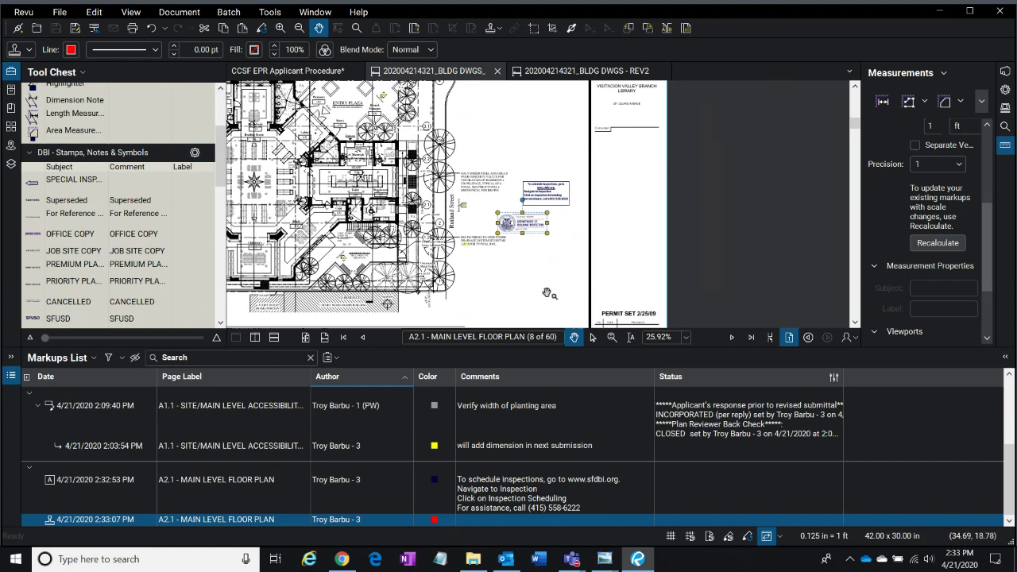
scroll(606, 264, "down", 1)
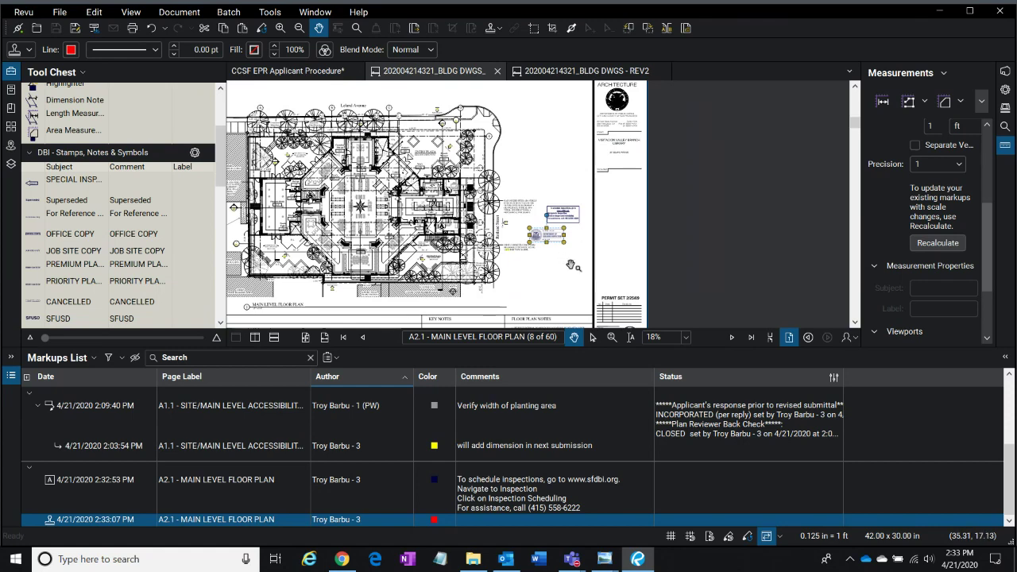
scroll(572, 265, "up", 1)
scroll(578, 243, "up", 1)
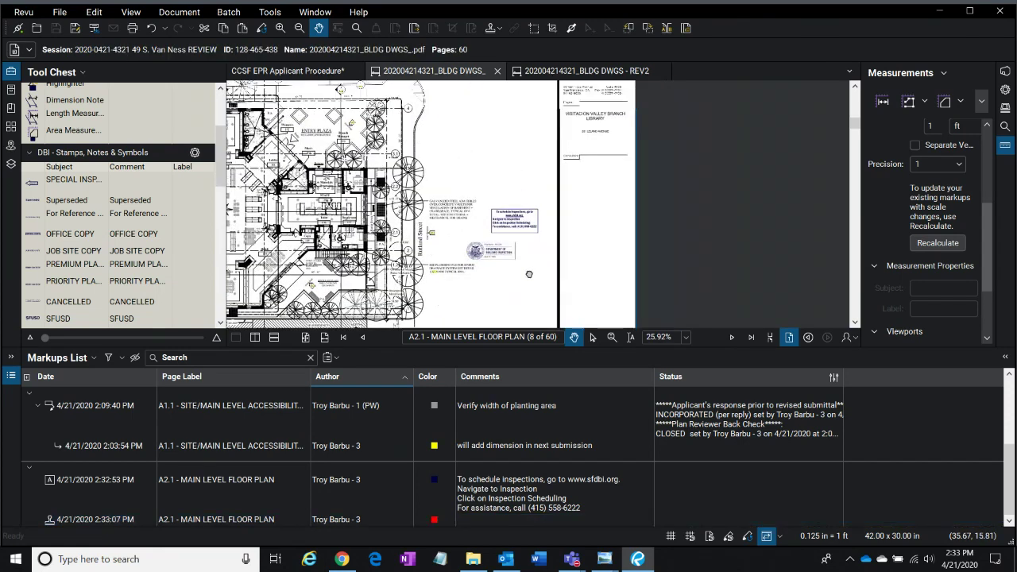
scroll(564, 198, "down", 3)
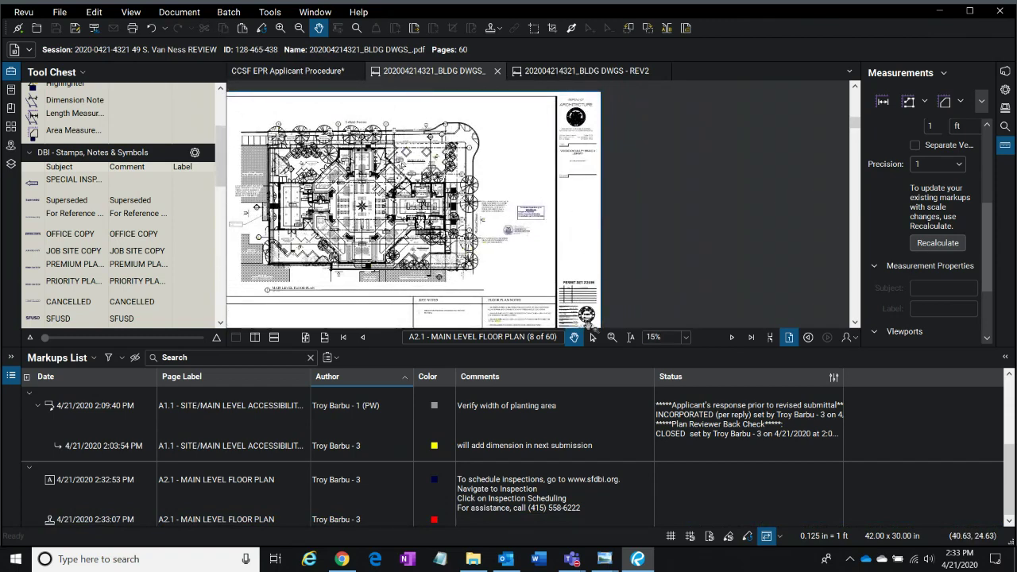
scroll(594, 284, "up", 4)
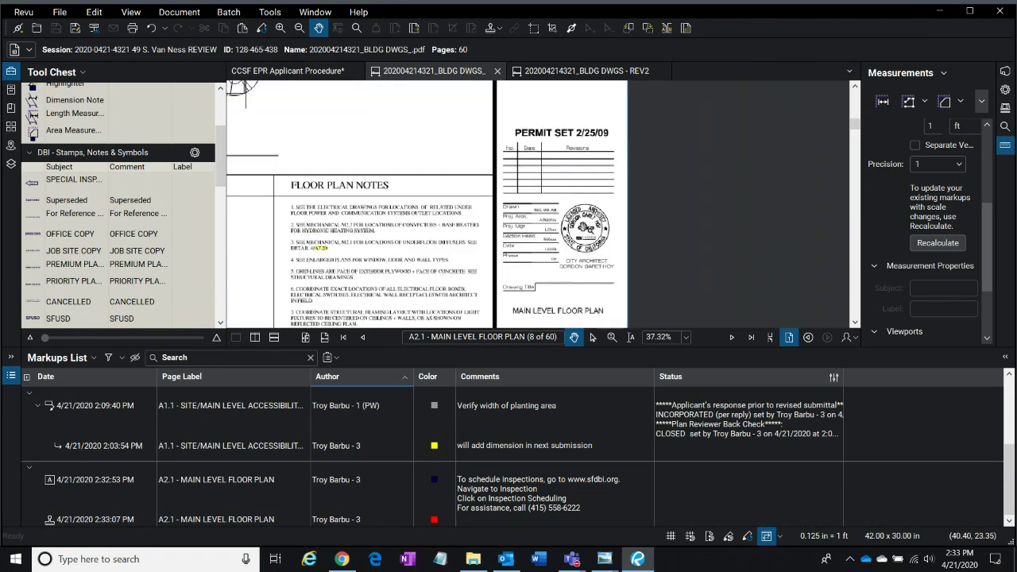
scroll(585, 228, "up", 1)
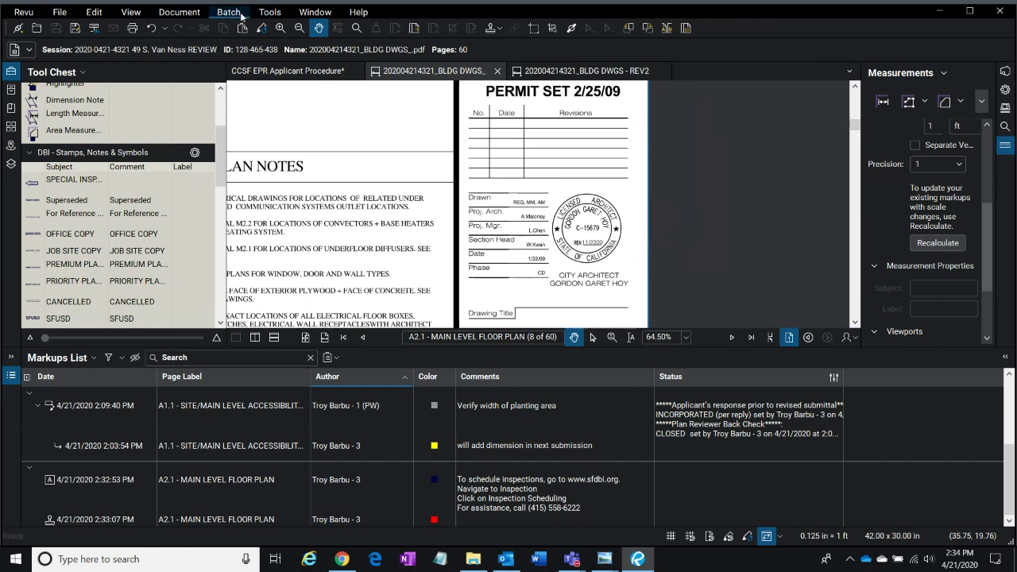
left_click(270, 12)
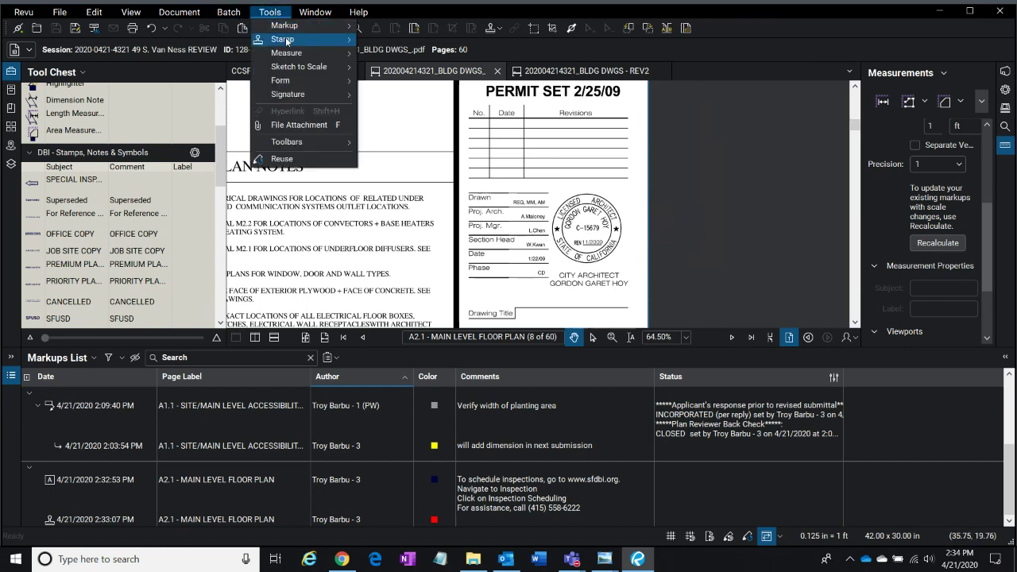
mouse_move(283, 39)
left_click(405, 336)
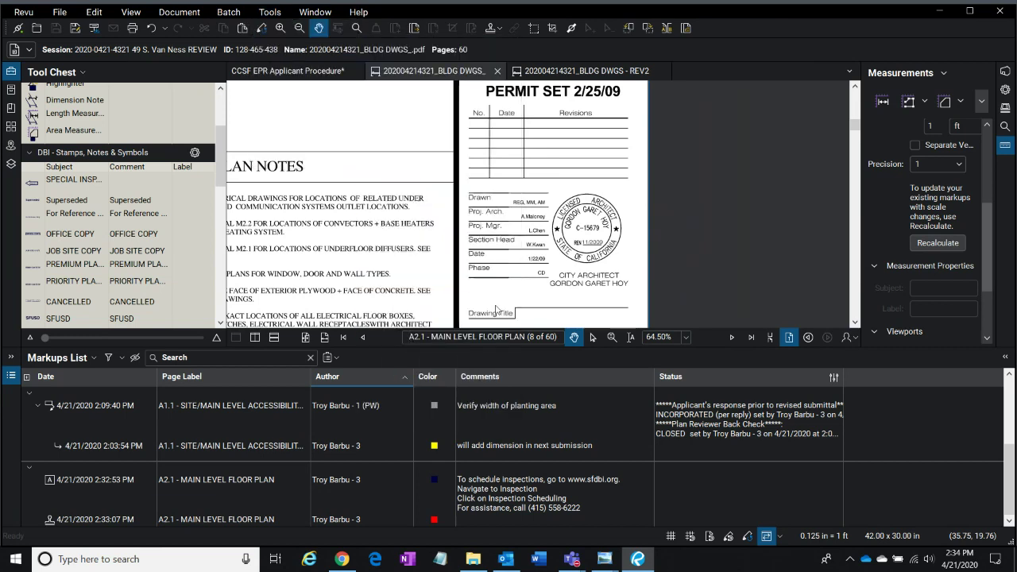
left_click(541, 225)
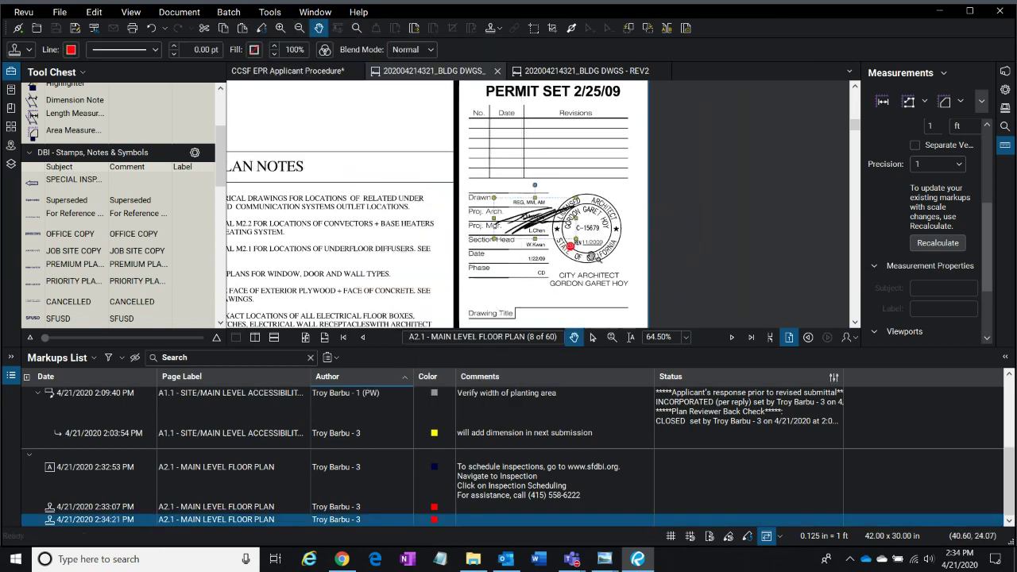
- Move the signature stamp across the centre of the architect's seal, fine-tune its position and deselect it
left_click_drag(584, 228, 586, 236)
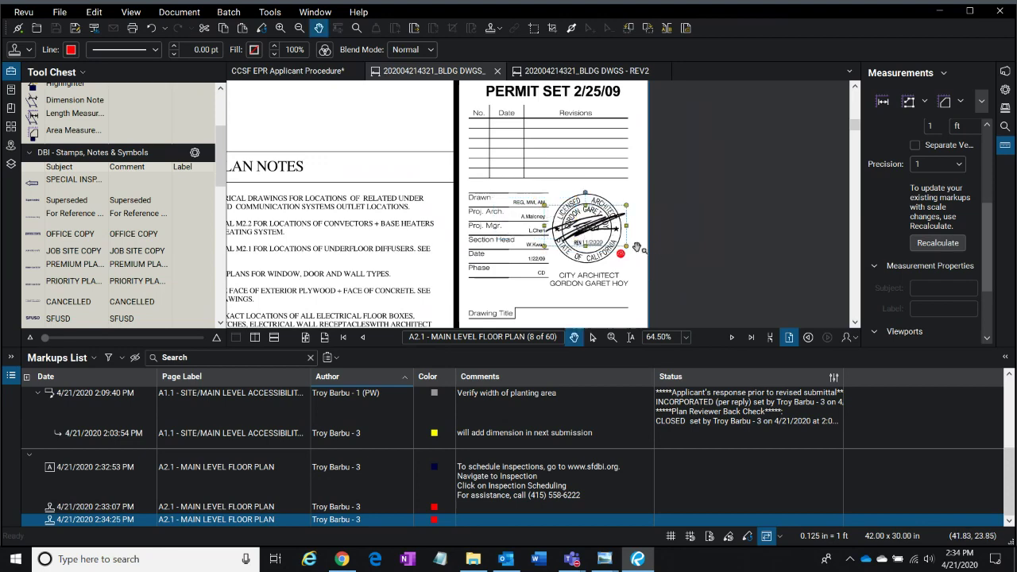
scroll(588, 237, "up", 2)
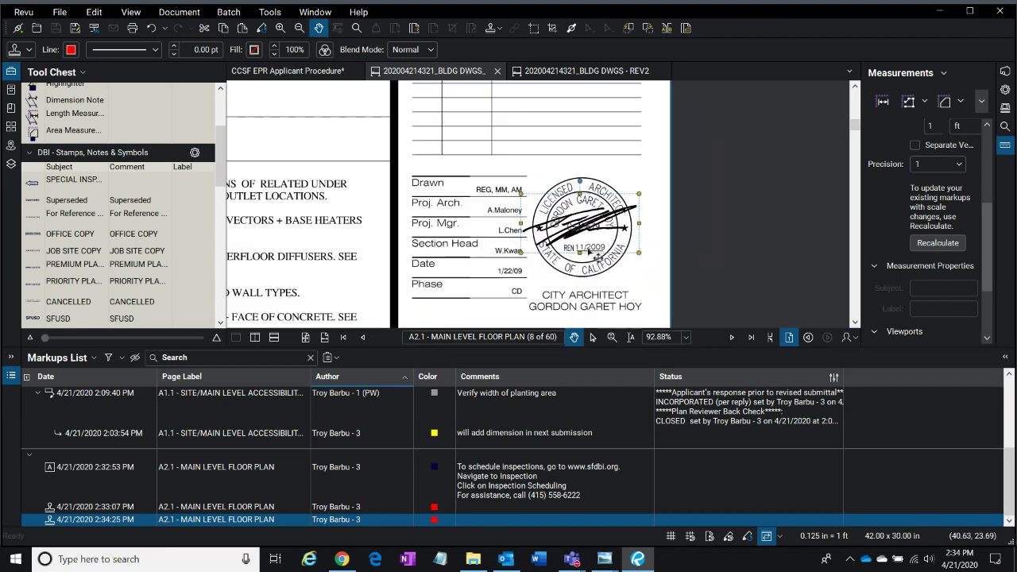
left_click(628, 151)
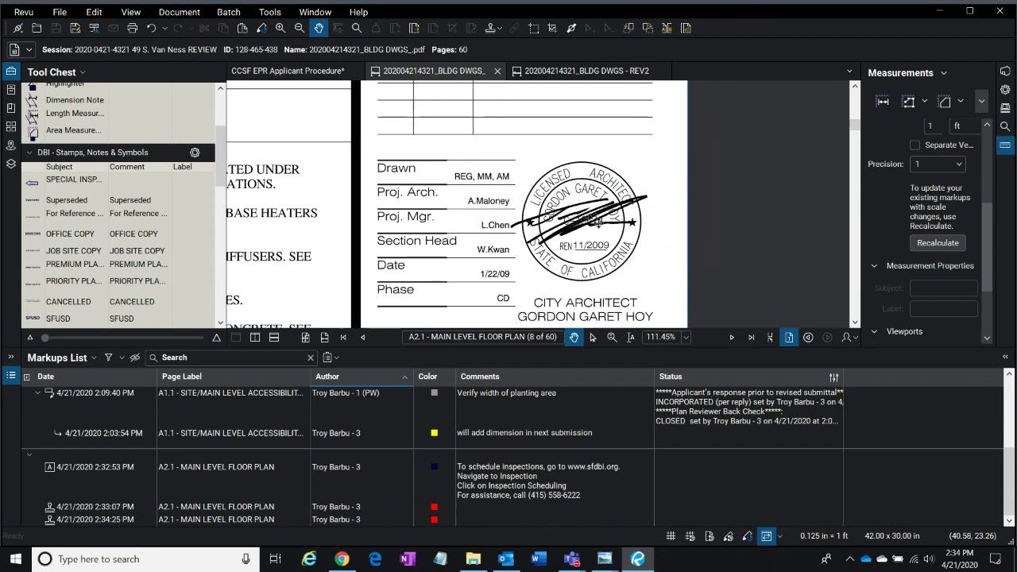
left_click_drag(591, 222, 597, 227)
left_click(620, 159)
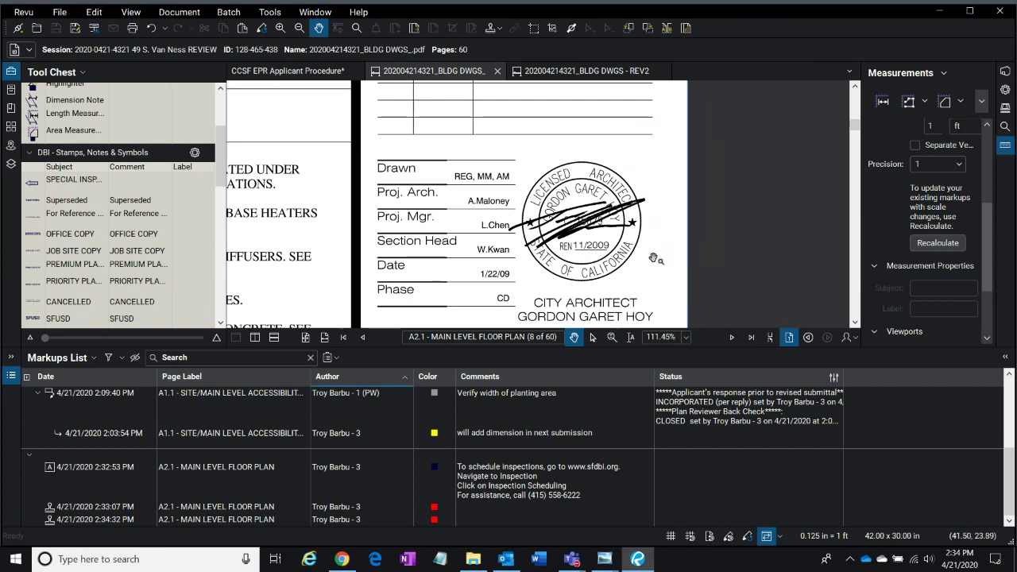
- Delete the signature stamp from the architect's seal
left_click(601, 225)
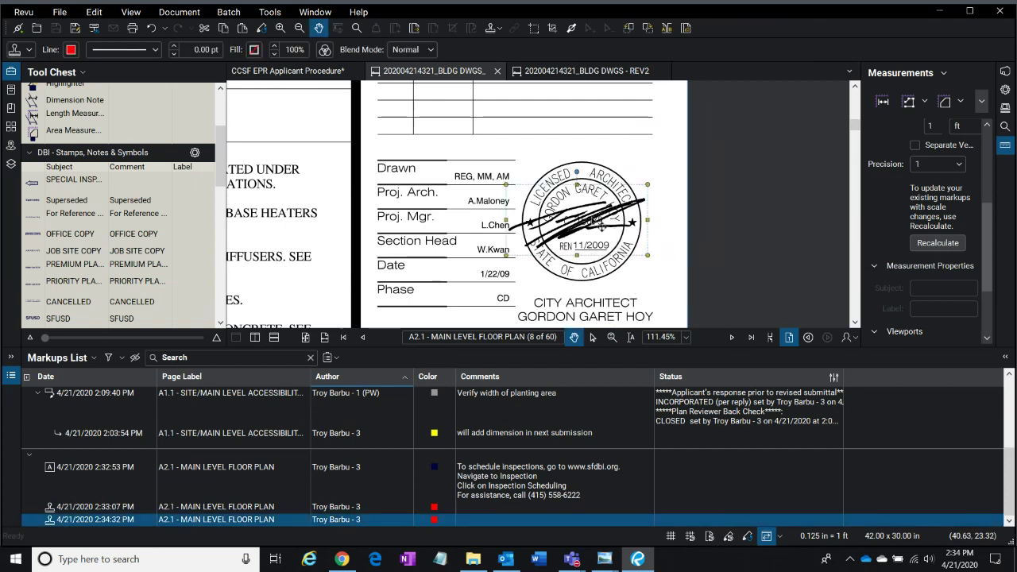
key("Delete")
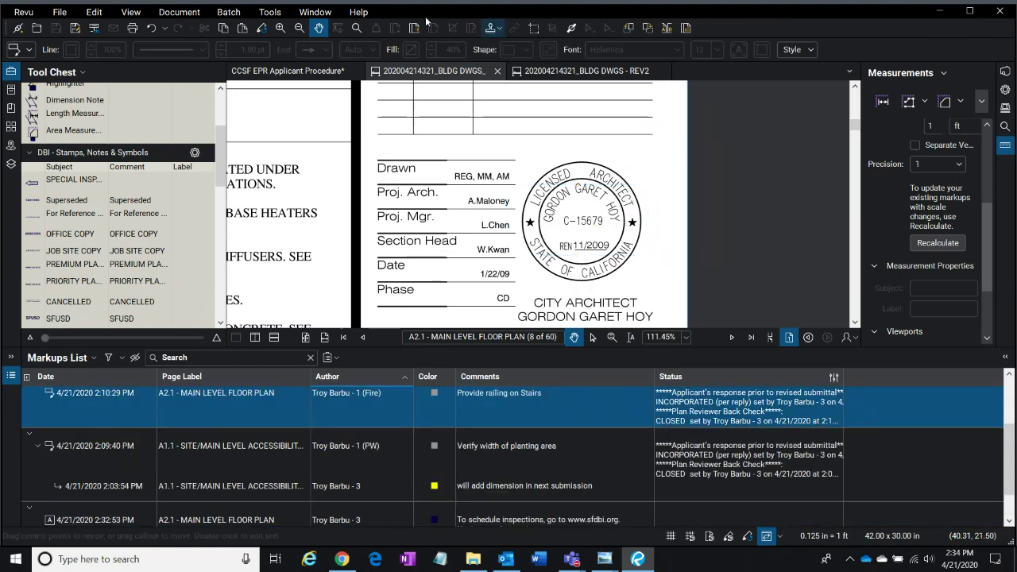
scroll(384, 217, "down", 3)
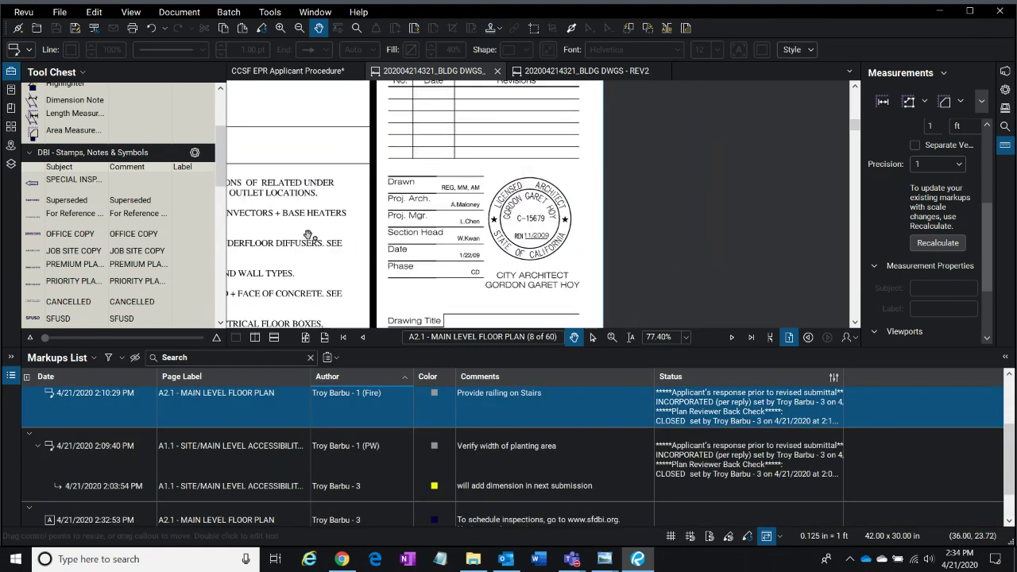
- Switch to the CCSF EPR Applicant Procedure document and reduce the height of the Markups List
scroll(308, 236, "down", 2)
left_click_drag(331, 220, 607, 219)
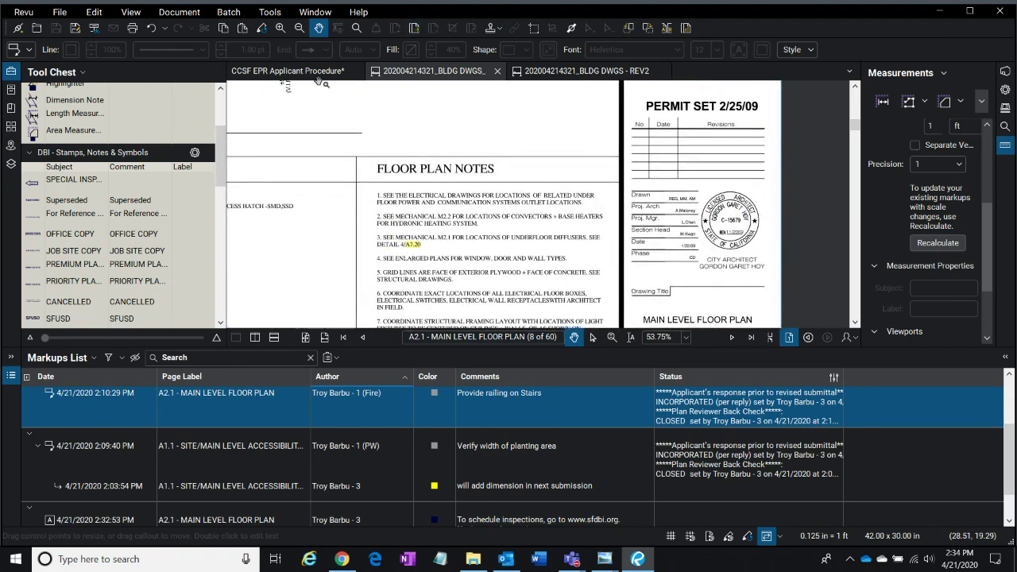
left_click(292, 73)
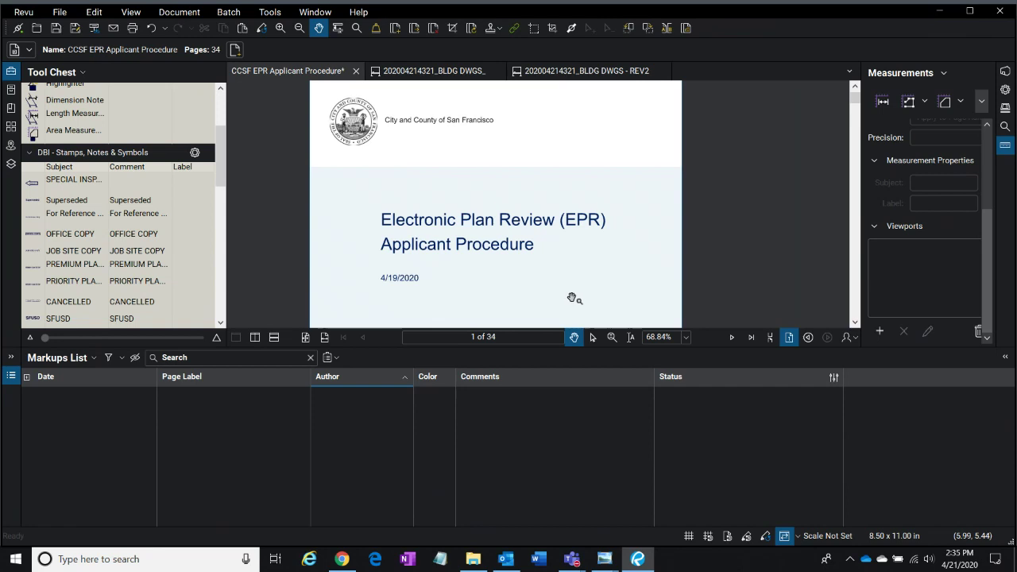
left_click_drag(551, 347, 551, 438)
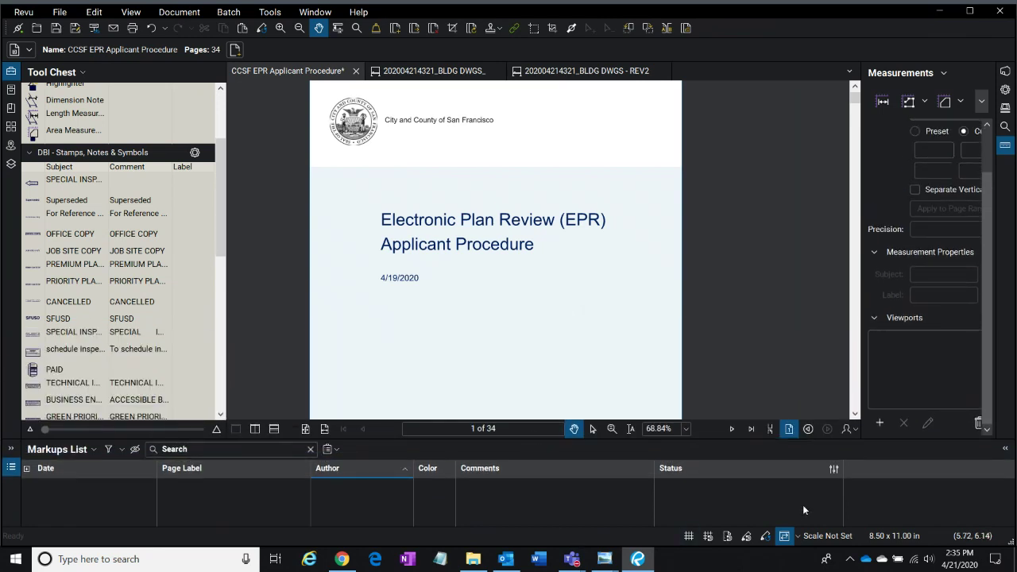
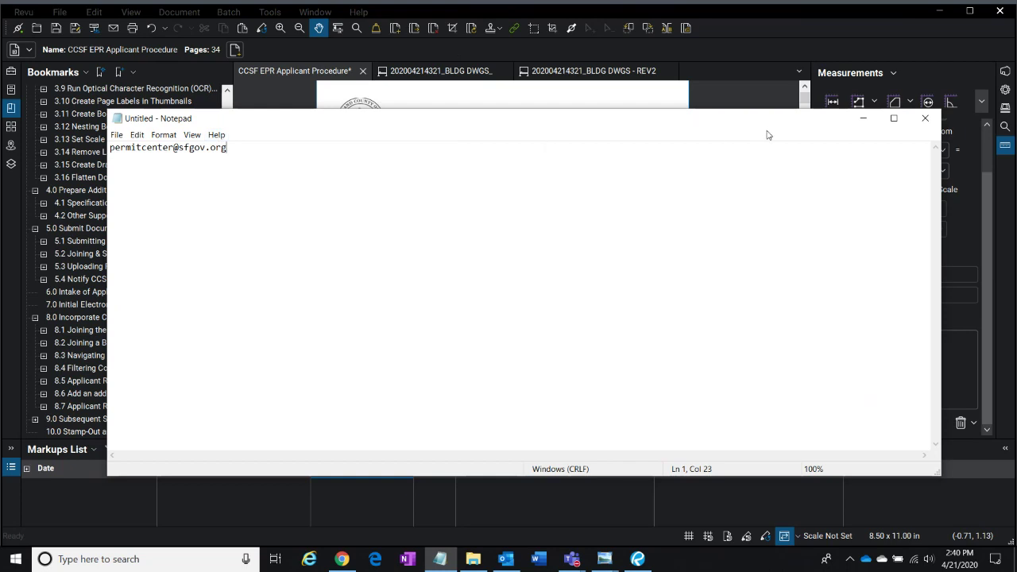
- Narrow the Notepad window with the permit center's contact e-mail, show it over the procedure's cover page and minimize it
left_click_drag(941, 197, 331, 195)
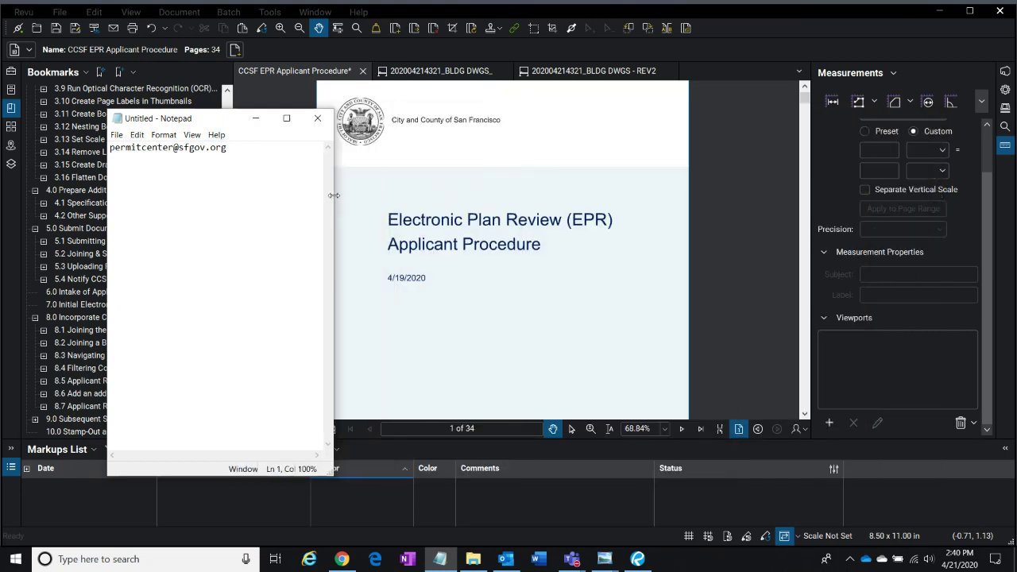
left_click_drag(219, 118, 477, 117)
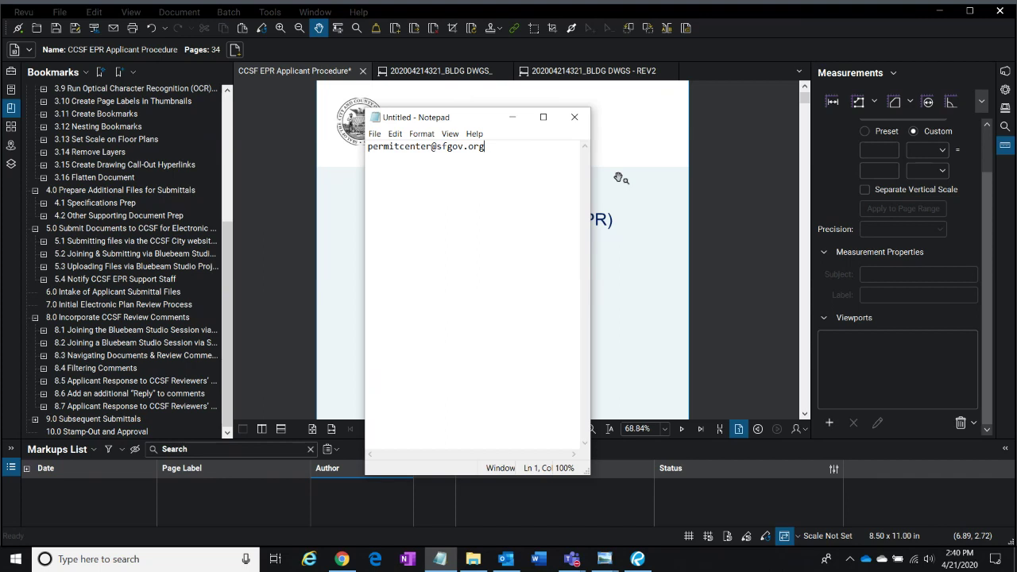
left_click(512, 117)
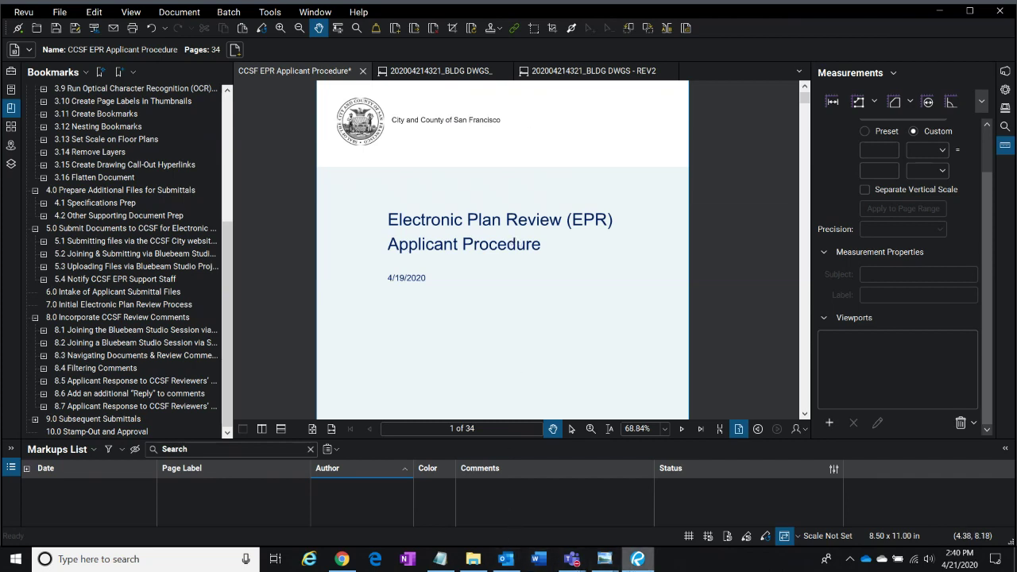
- Switch to Chrome and review the form requirements and project qualification sections of the Submit building permit requests page
left_click(339, 563)
scroll(401, 341, "down", 7)
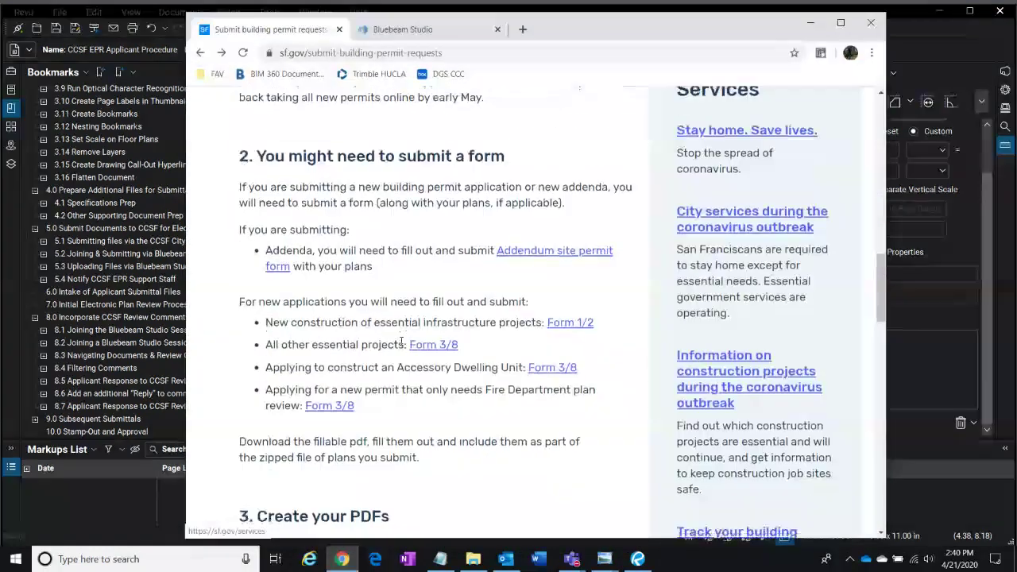
scroll(401, 342, "down", 3)
scroll(545, 144, "up", 3)
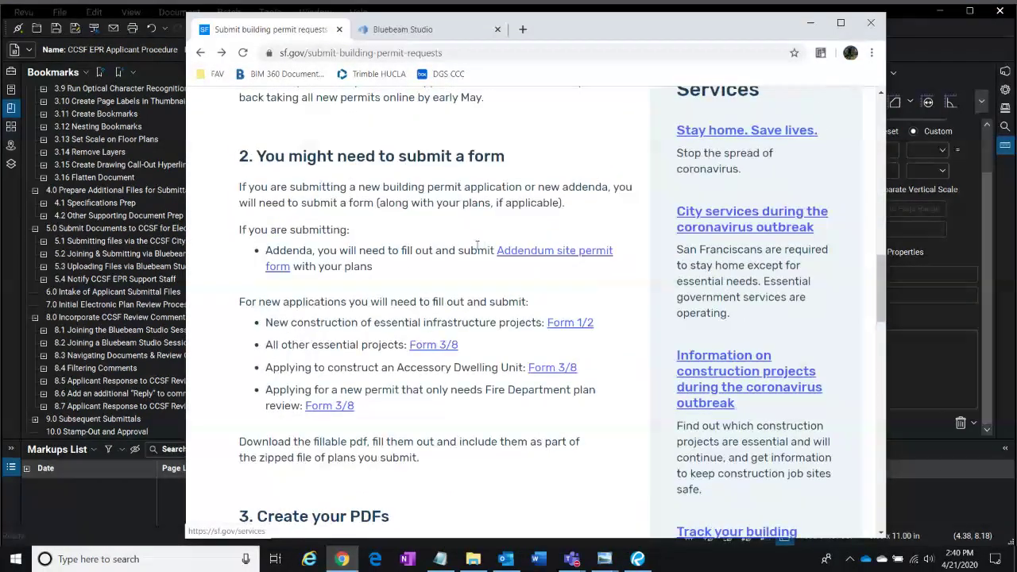
left_click(366, 253)
scroll(389, 219, "up", 10)
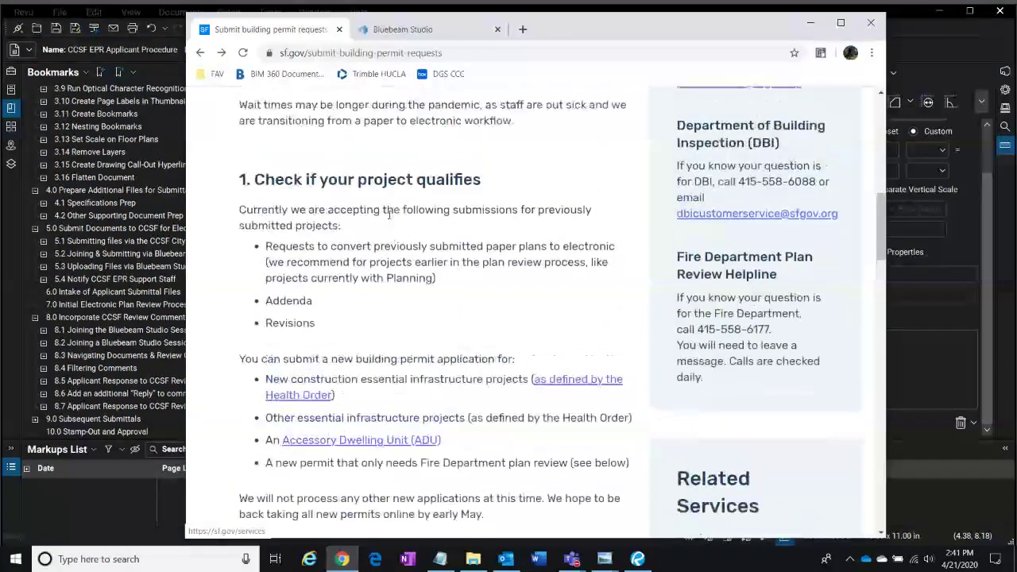
scroll(388, 219, "up", 4)
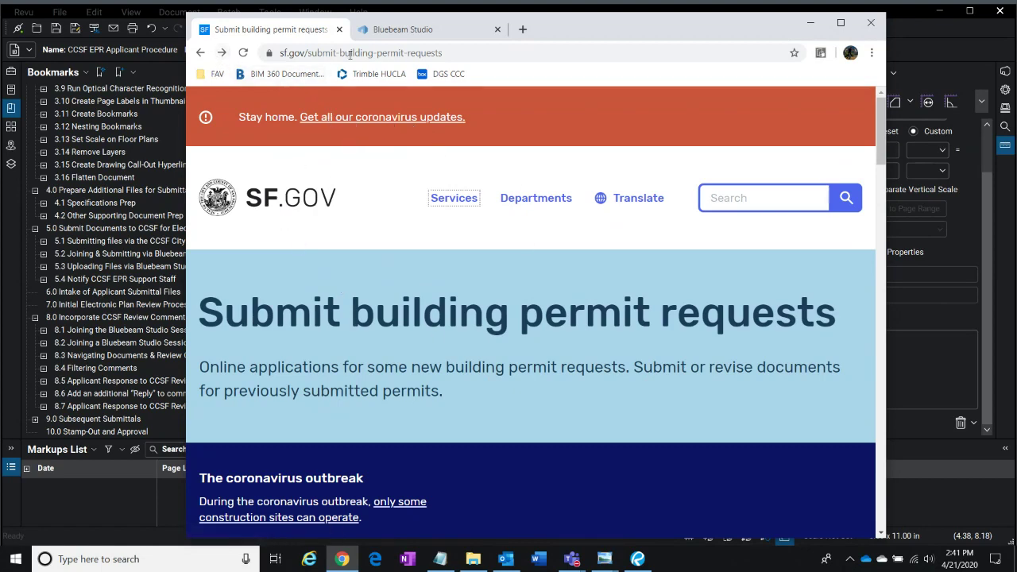
- Shorten the web address to sf.gov and load the City and County of San Francisco home page
left_click(463, 54)
left_click_drag(473, 54, 339, 57)
key("BackSpace")
key("BackSpace")
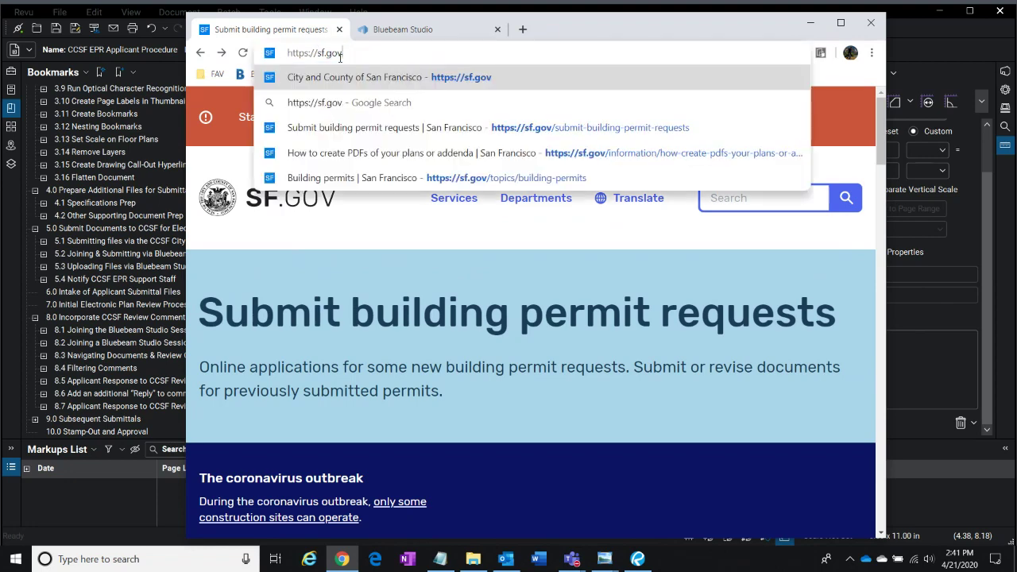
key("Return")
- Go through the Building and Building permits topics to open the Submit building permit requests page
scroll(374, 295, "down", 1)
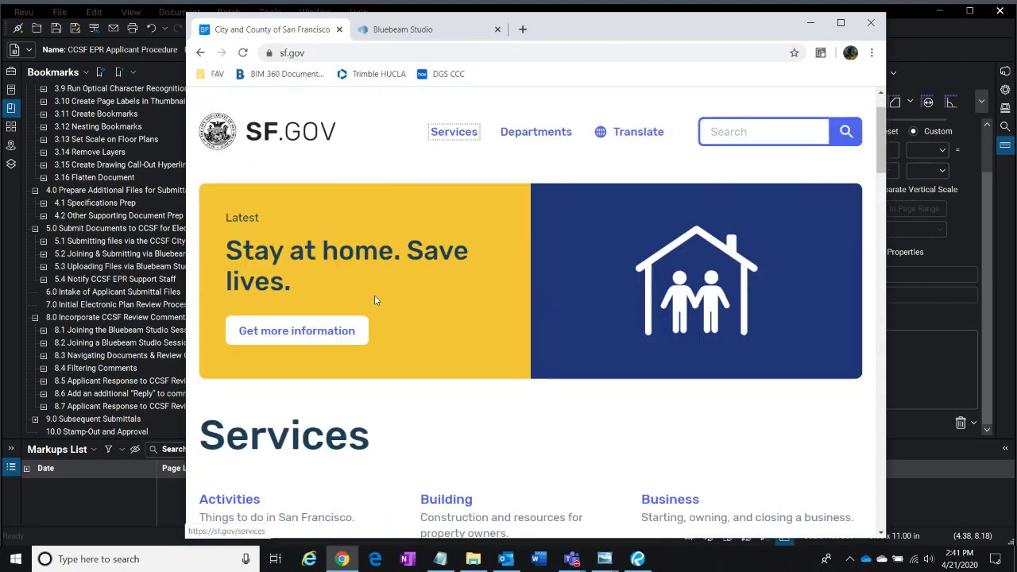
scroll(413, 226, "down", 3)
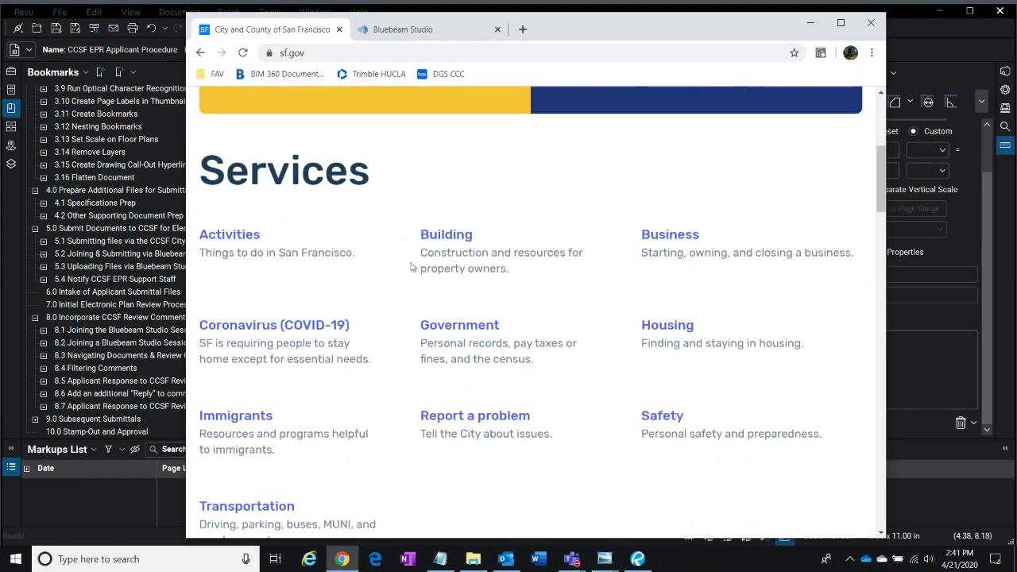
left_click(457, 237)
scroll(325, 370, "down", 3)
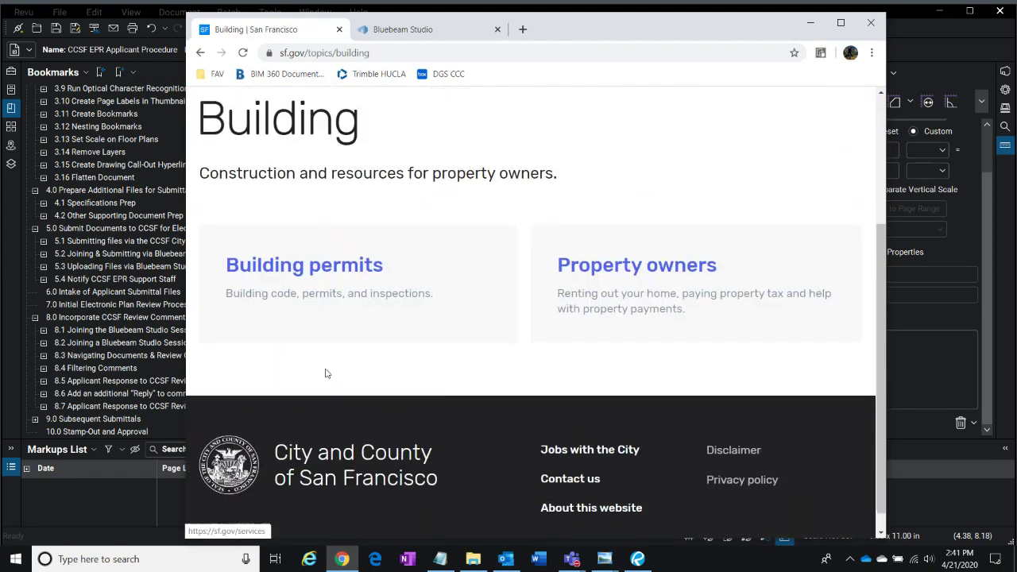
left_click(328, 268)
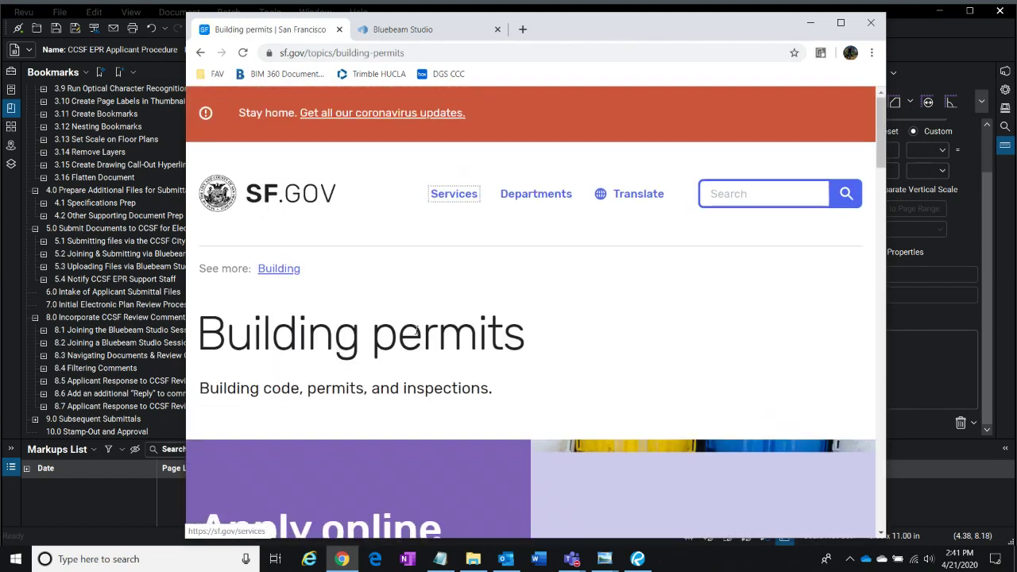
scroll(415, 334, "down", 5)
scroll(415, 333, "down", 5)
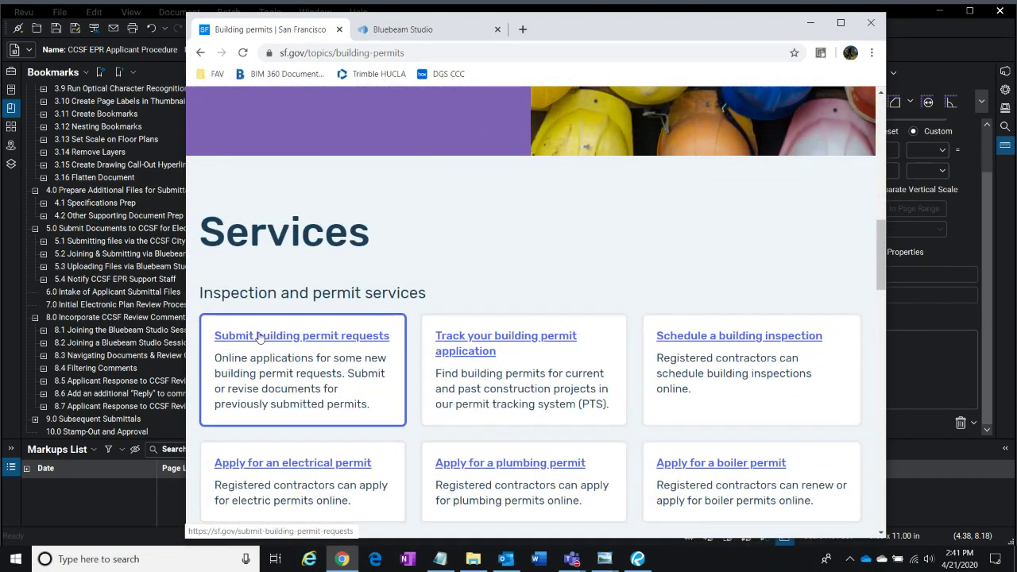
left_click(296, 340)
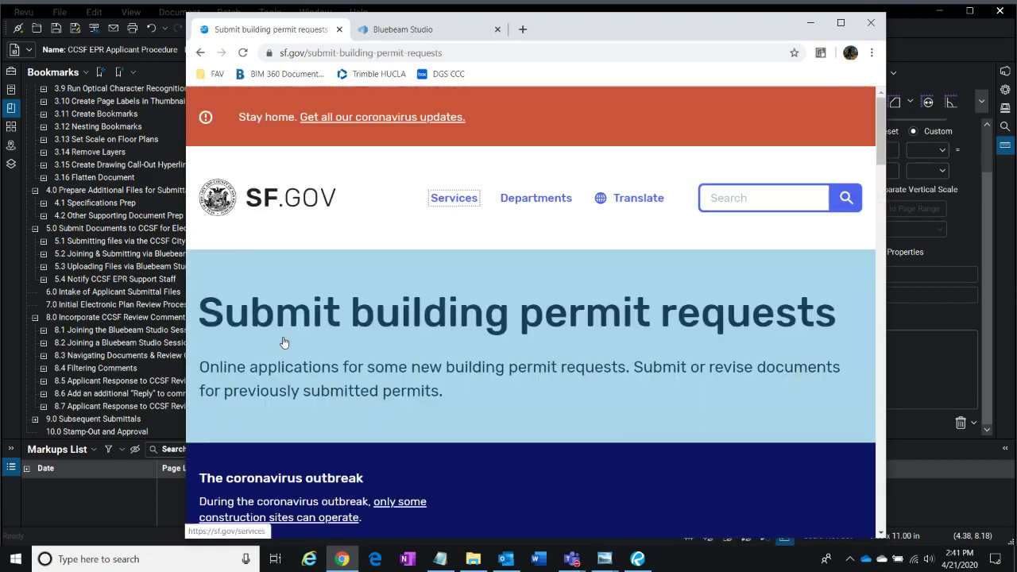
- Review the permit request page from project qualification through Submit your PDFs, and minimize the browser
scroll(438, 397, "down", 8)
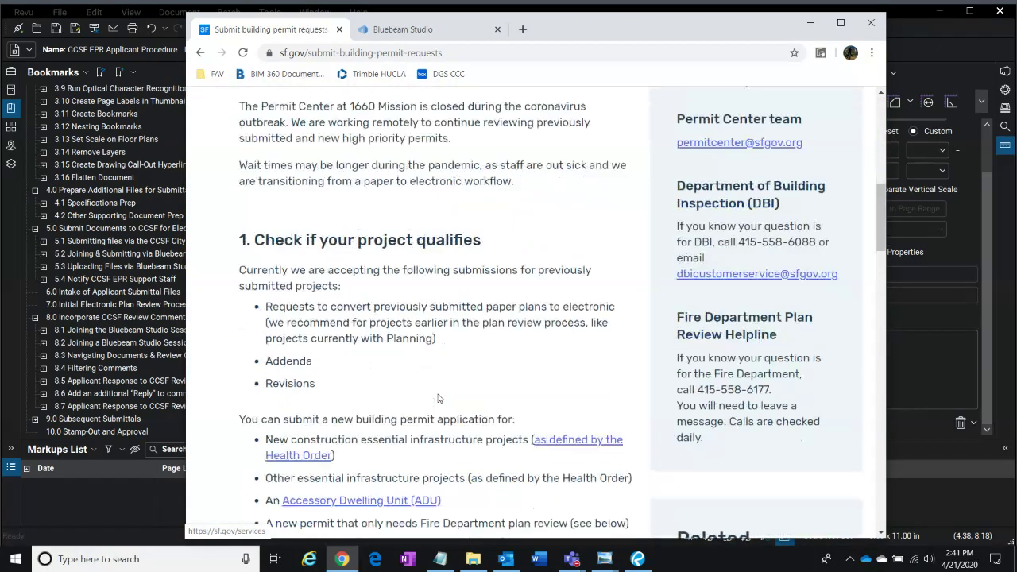
scroll(270, 208, "down", 10)
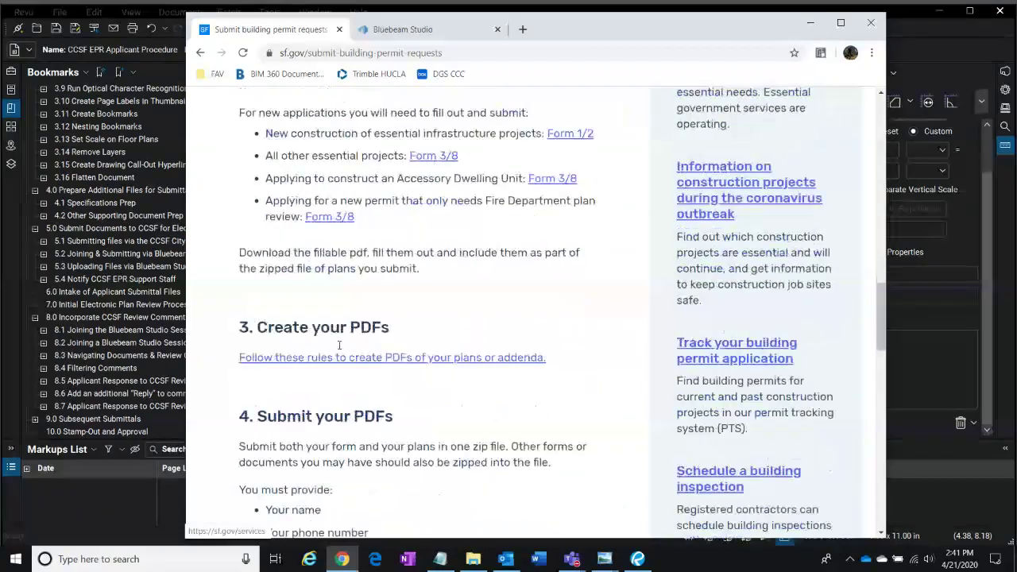
scroll(340, 360, "down", 2)
left_click(274, 375)
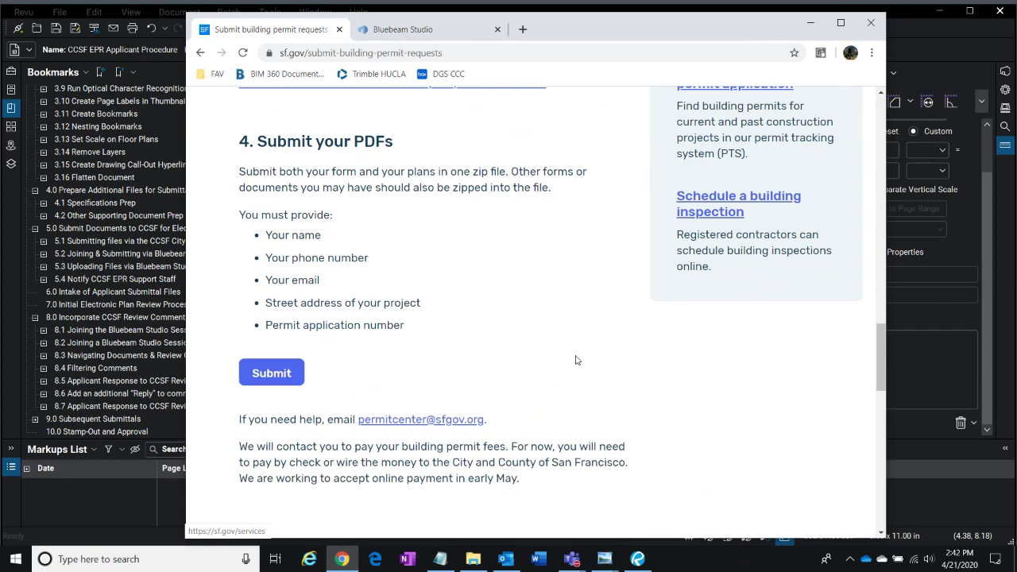
left_click(810, 27)
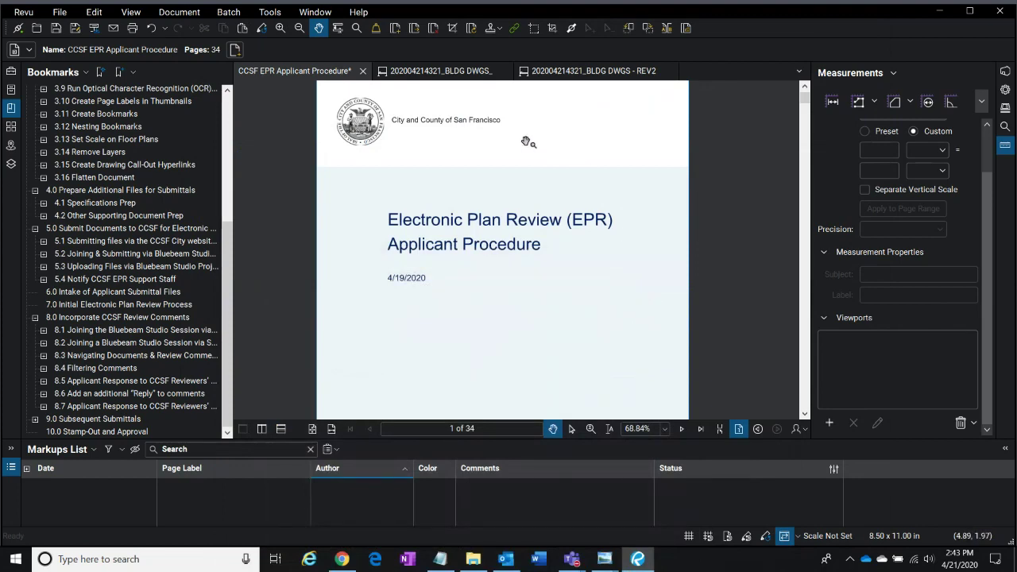
left_click(423, 73)
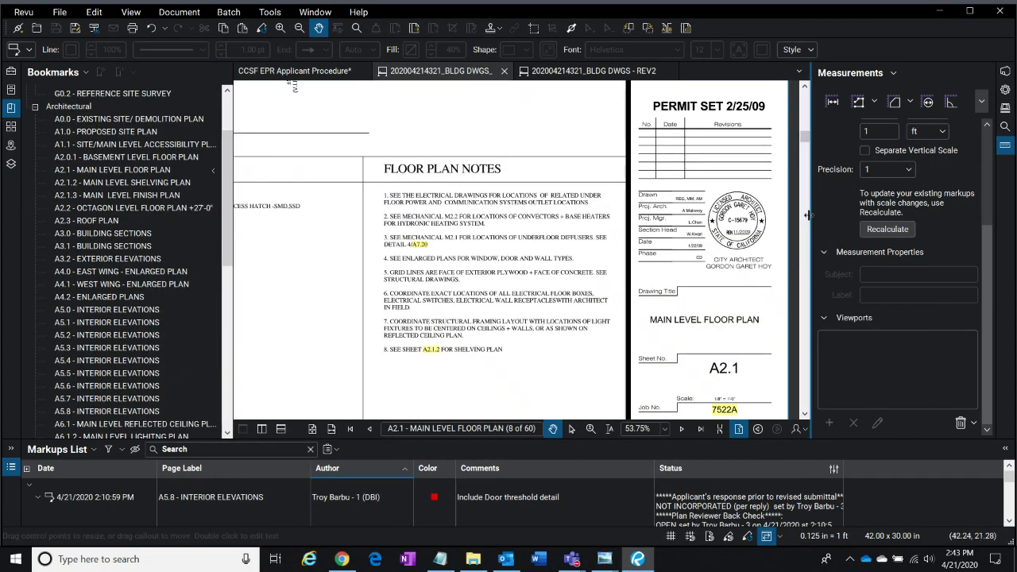
left_click_drag(812, 220, 742, 220)
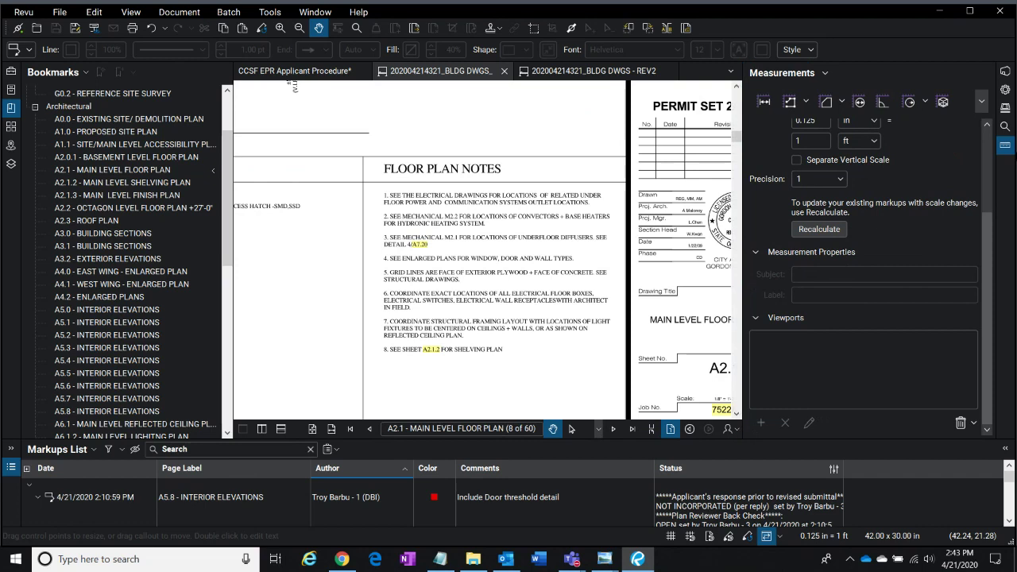
left_click(1006, 73)
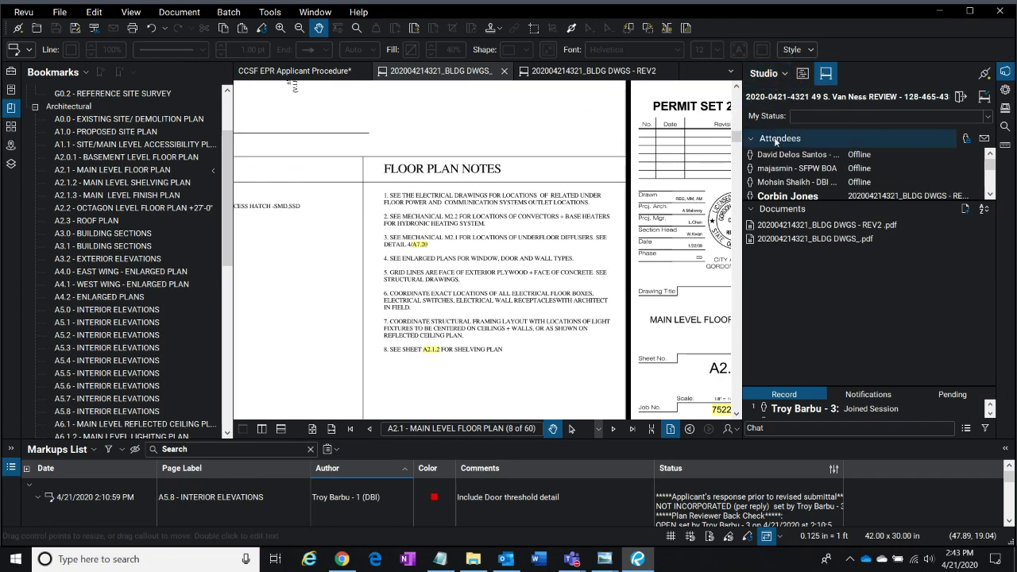
left_click_drag(742, 150, 694, 151)
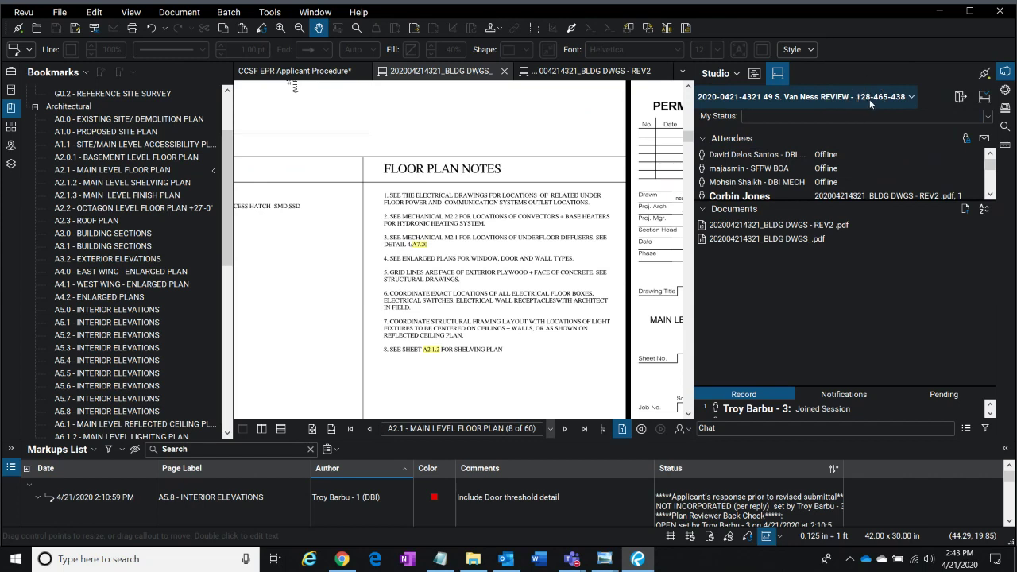
- Point out the session ID and enlarge the session's Attendees list to show more participants
left_click(883, 101)
left_click(899, 99)
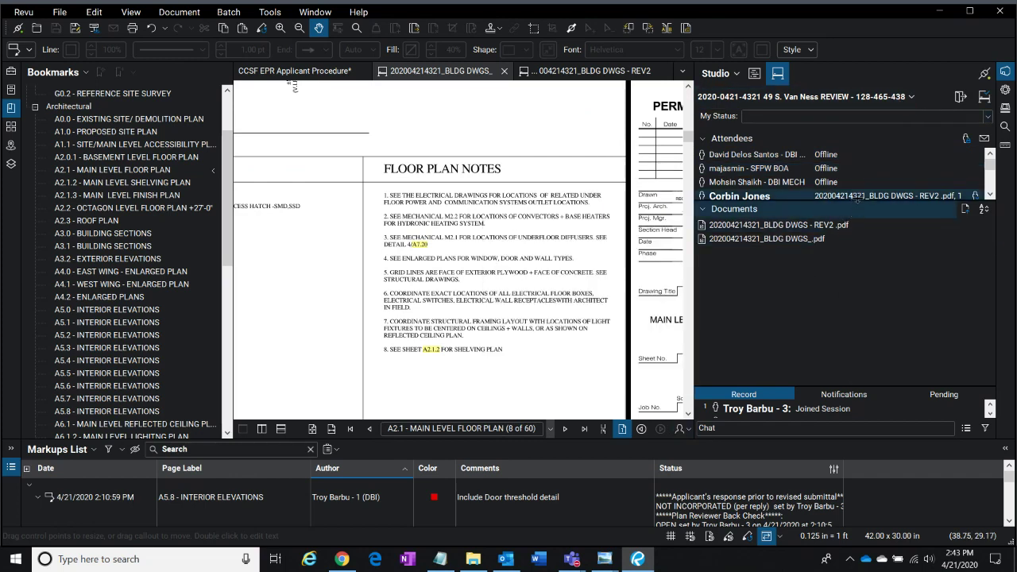
left_click_drag(859, 199, 859, 286)
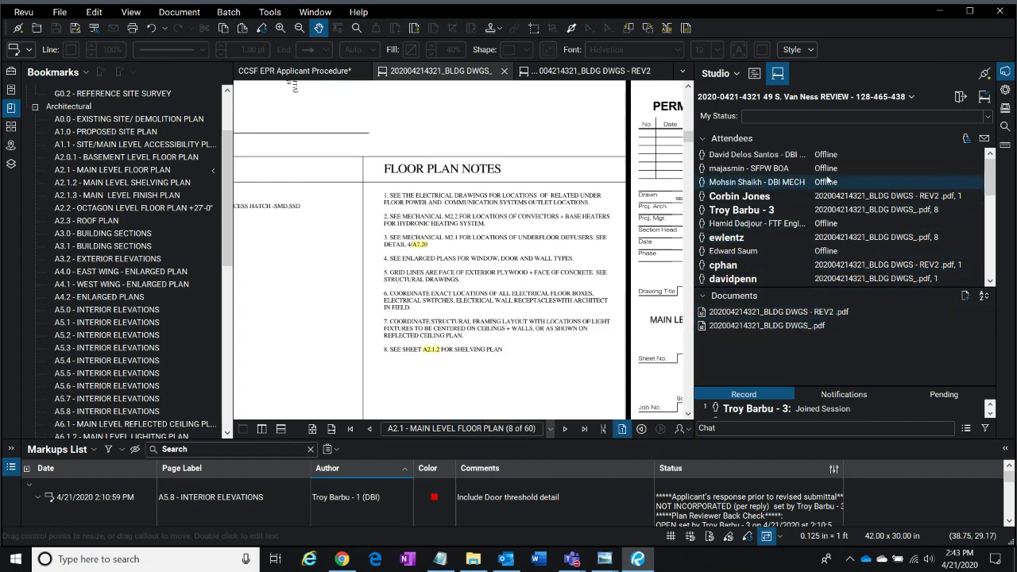
mouse_move(866, 306)
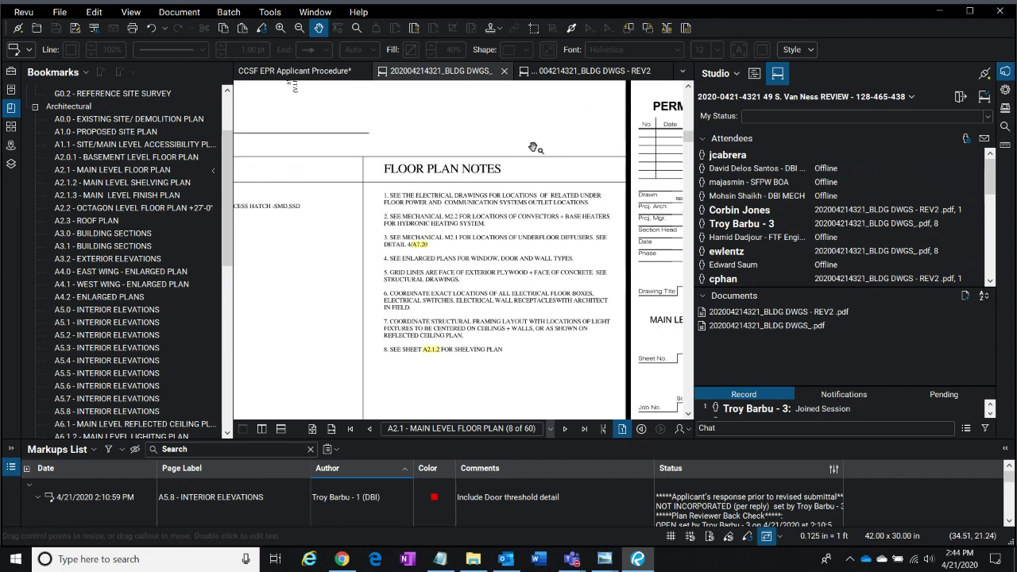
- Rename the Studio session by inserting CCSF TRAINING before REVIEW in the session name, and apply the settings
left_click(900, 98)
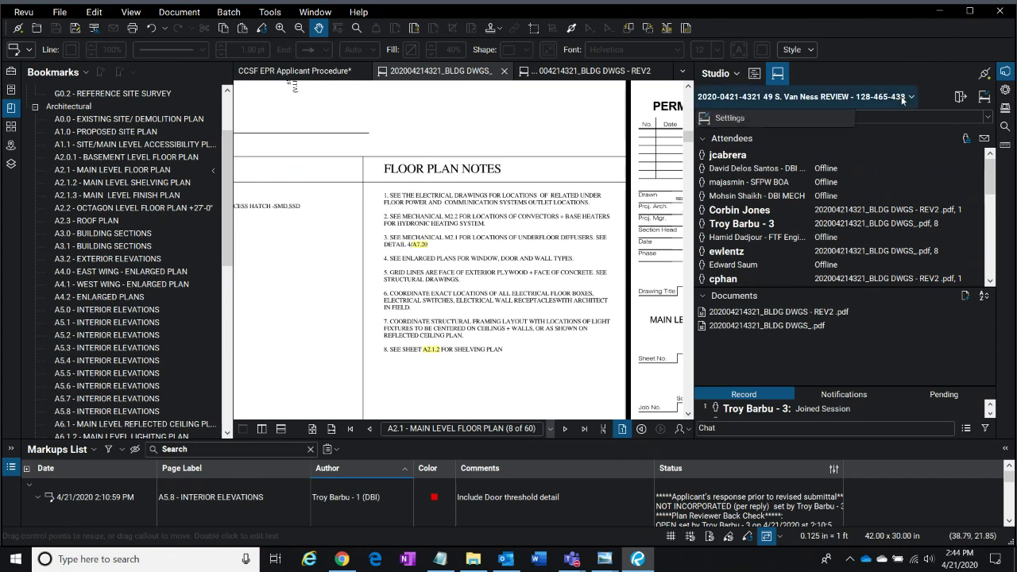
left_click(764, 115)
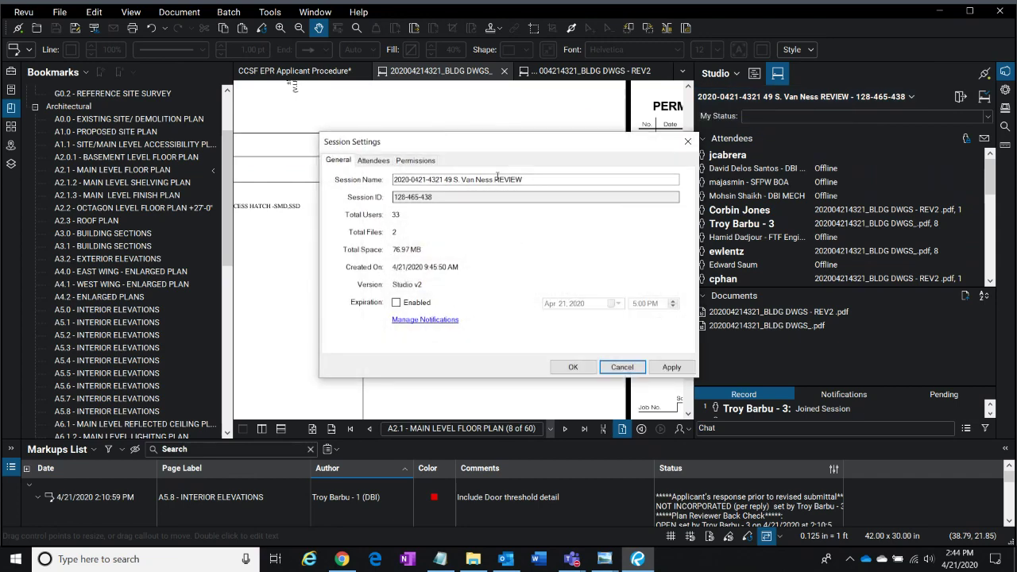
mouse_move(490, 179)
left_mouse_down()
mouse_move(377, 182)
mouse_move(493, 181)
left_mouse_up()
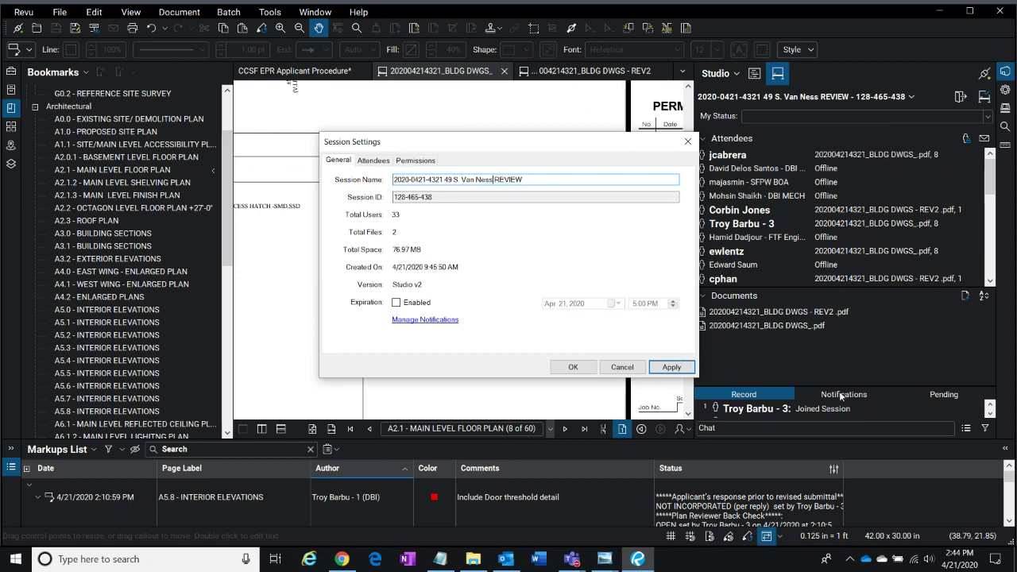
type("CCSF TRAINING")
left_click(672, 366)
left_click(576, 366)
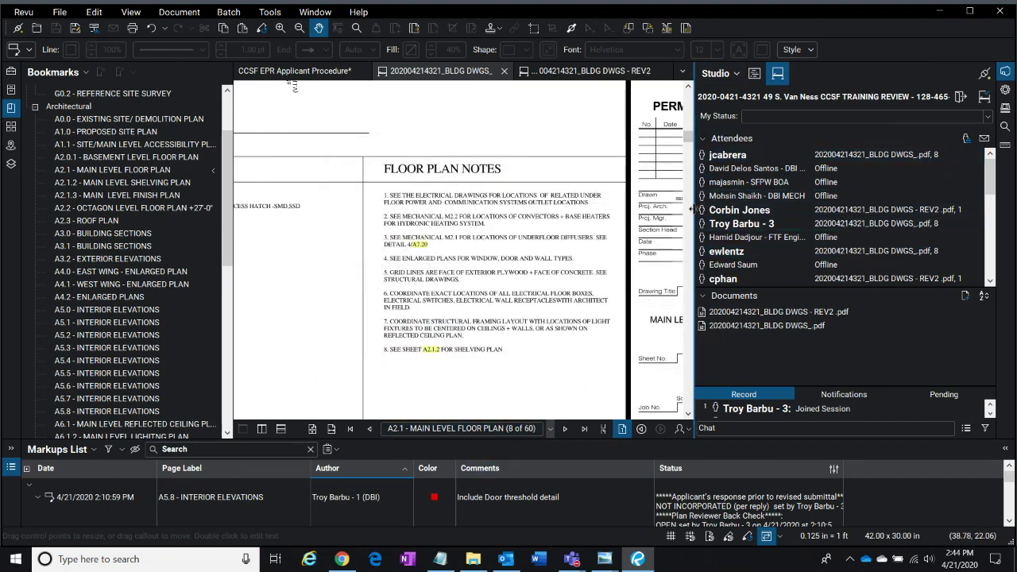
- Widen the Studio session details to show the full session name and ID, and look through the attendees
left_click_drag(693, 210, 641, 216)
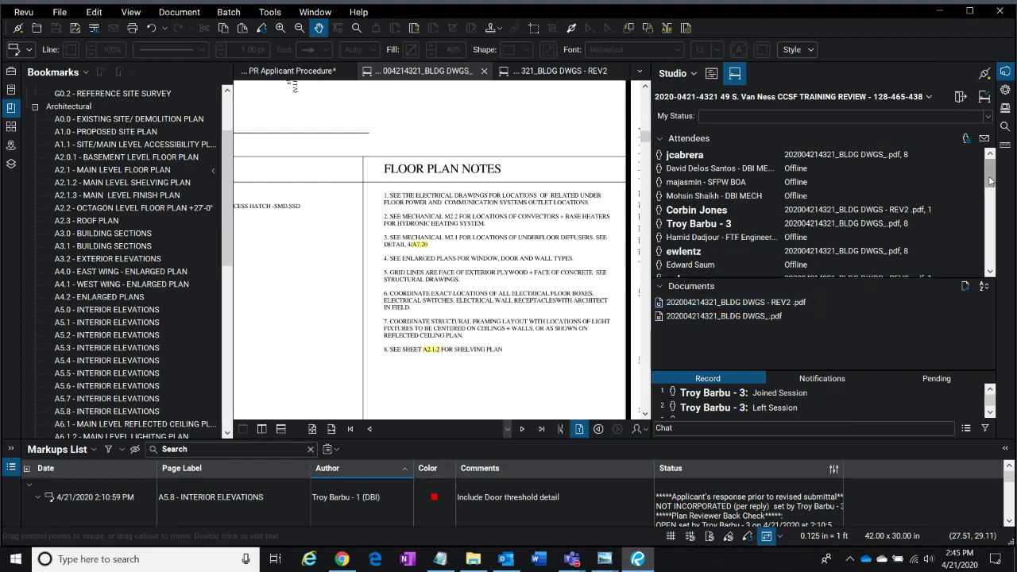
left_click_drag(990, 180, 986, 262)
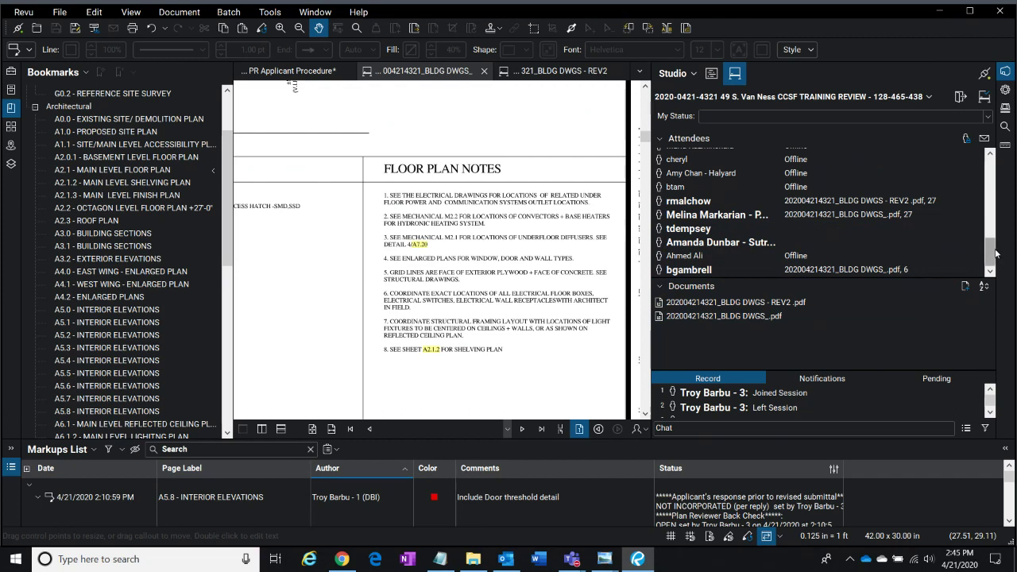
scroll(991, 249, "up", 1)
scroll(992, 249, "up", 1)
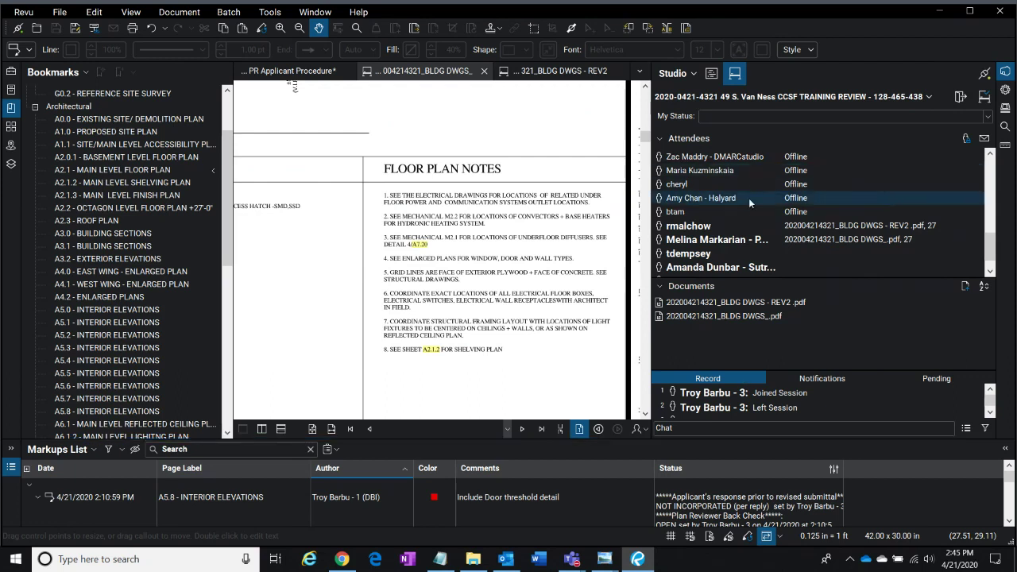
mouse_move(660, 212)
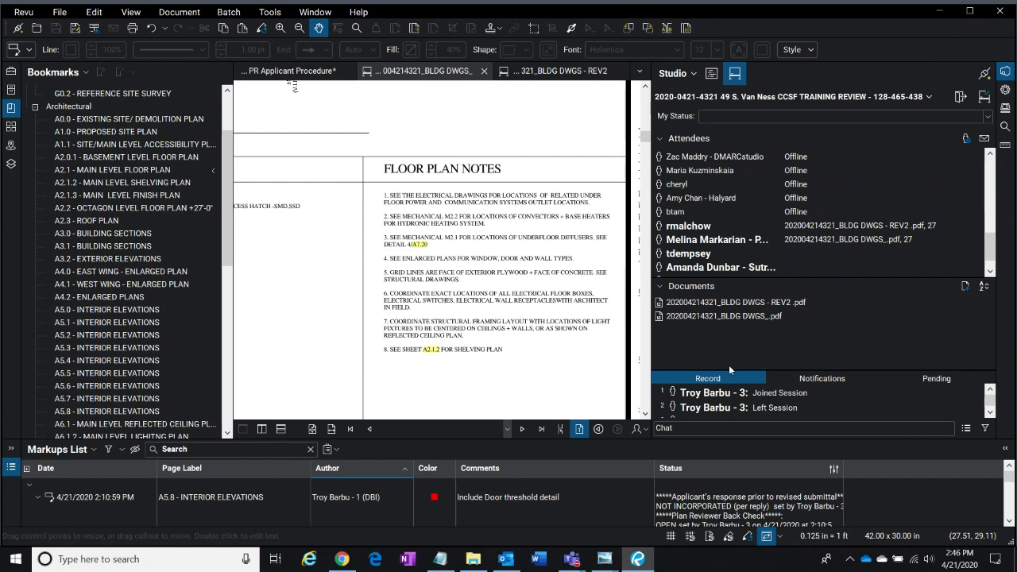
- Switch to Chrome and highlight the help contact line below Submit on the permit request page
left_click(353, 562)
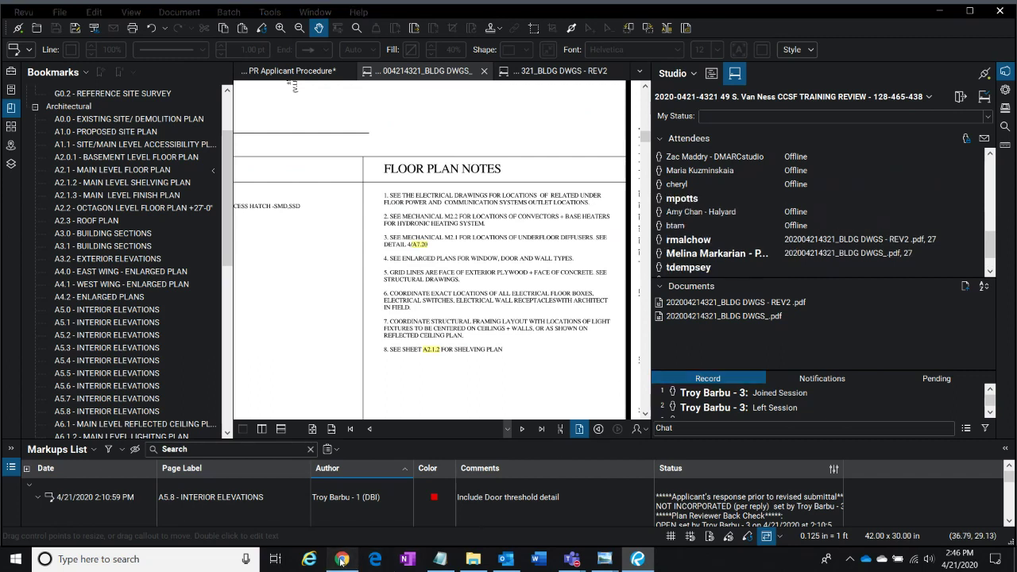
left_click_drag(494, 429, 228, 431)
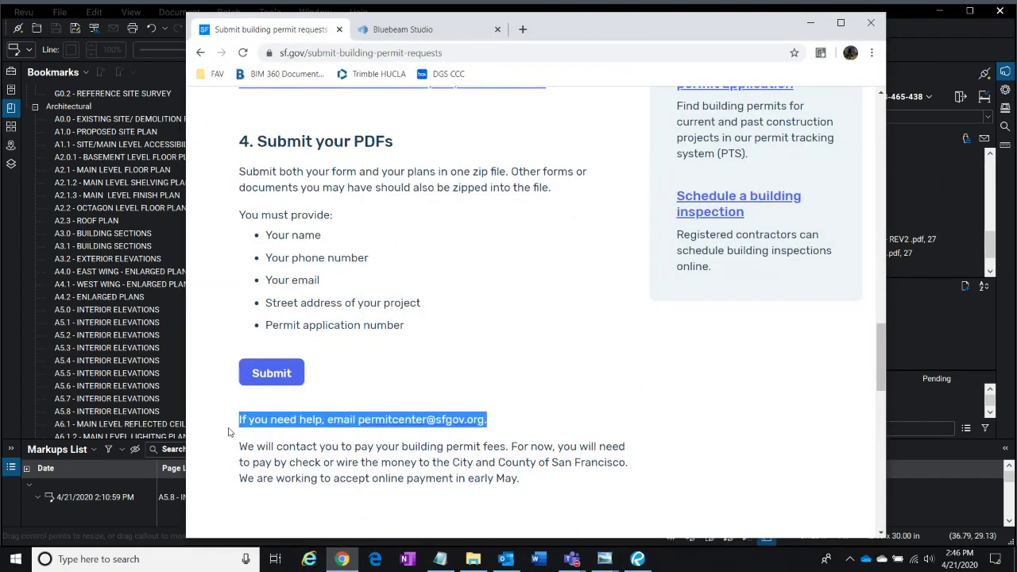
- Highlight the zip file instruction under 4. Submit your PDFs, and clear the highlight
left_click(535, 428)
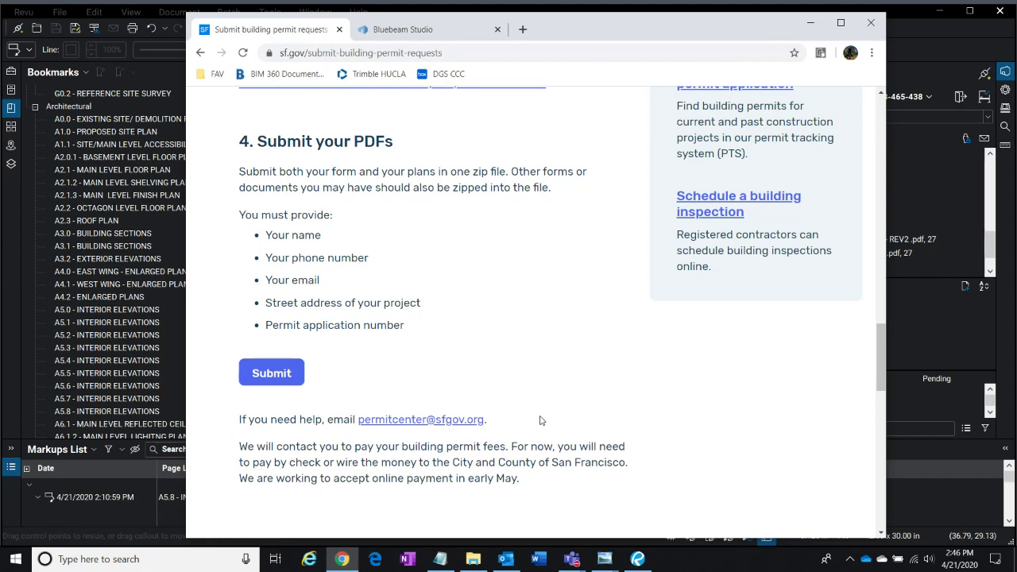
left_click_drag(559, 189, 237, 175)
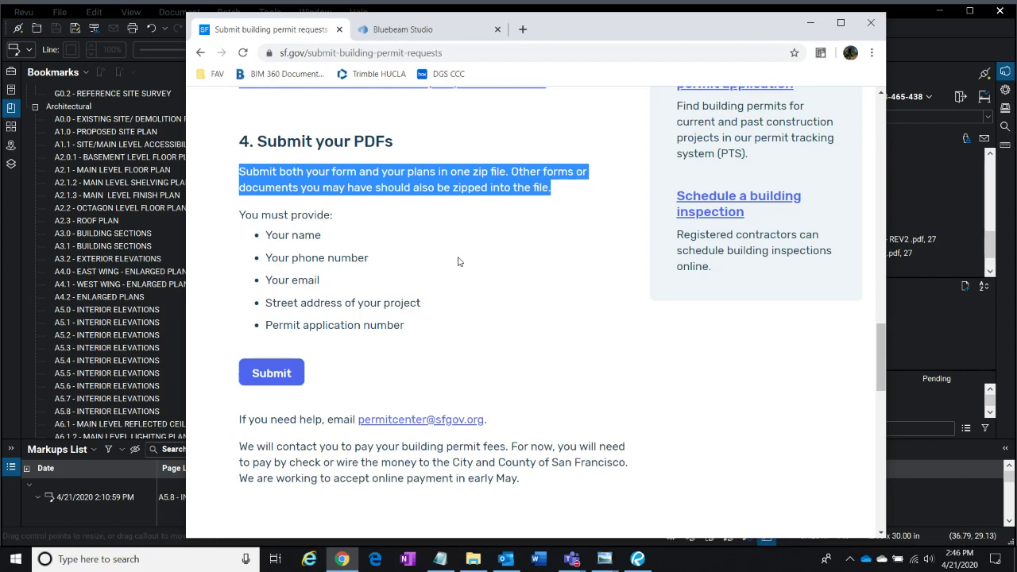
left_click(485, 284)
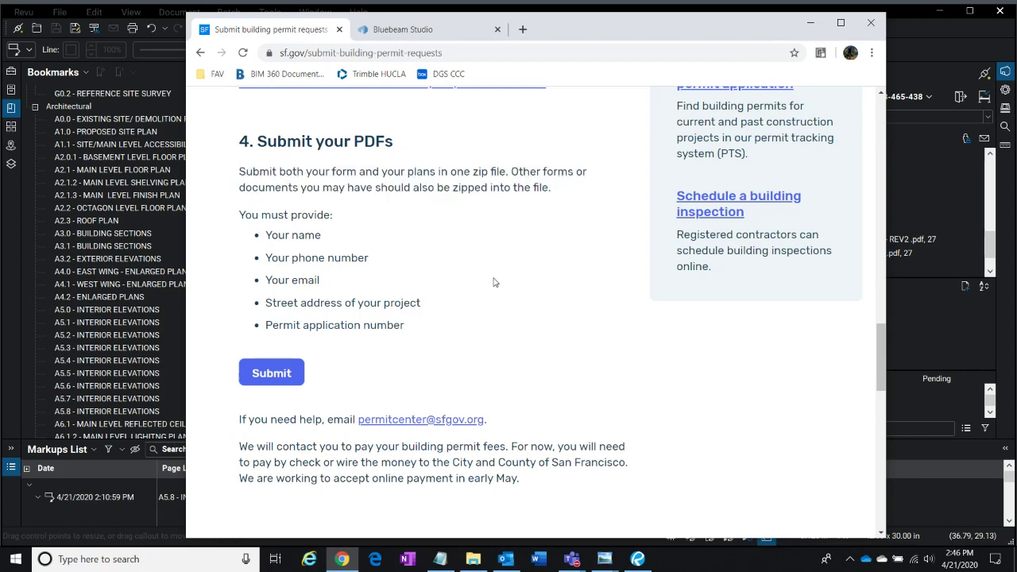
- Open the rules for creating PDFs of plans or addenda and highlight the three site permit file name examples
scroll(492, 282, "up", 5)
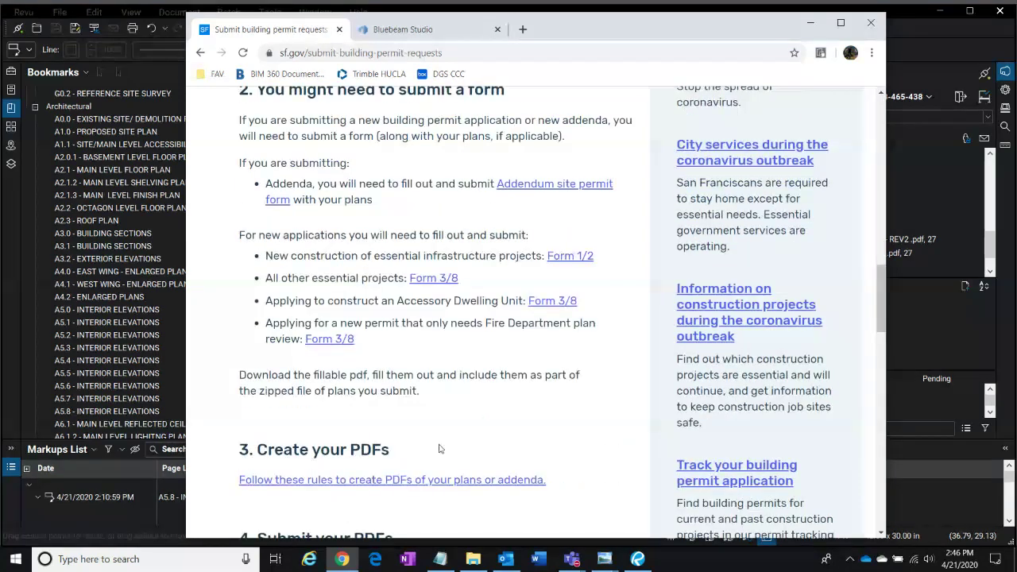
left_click(413, 480)
scroll(437, 284, "down", 10)
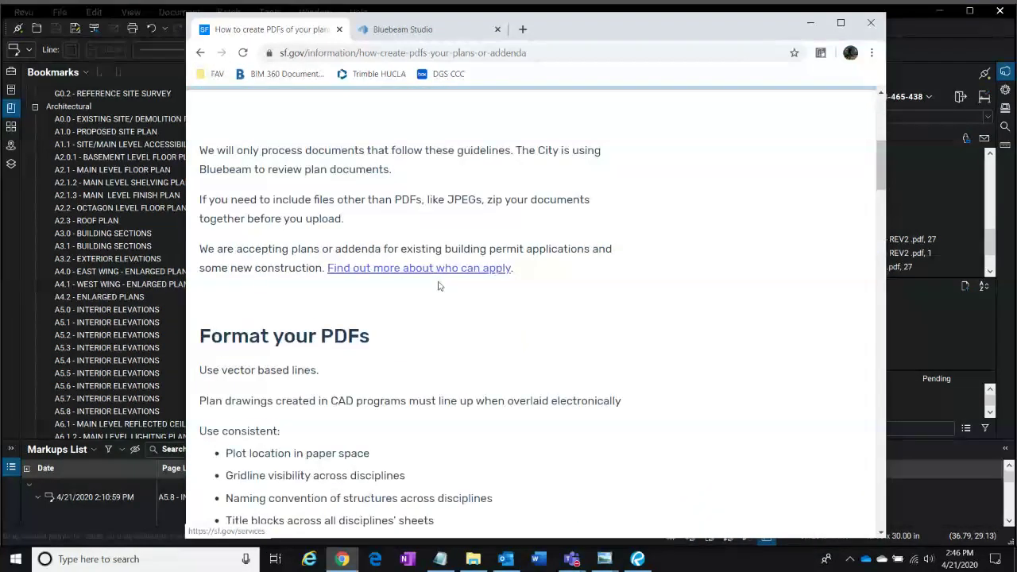
scroll(438, 286, "down", 12)
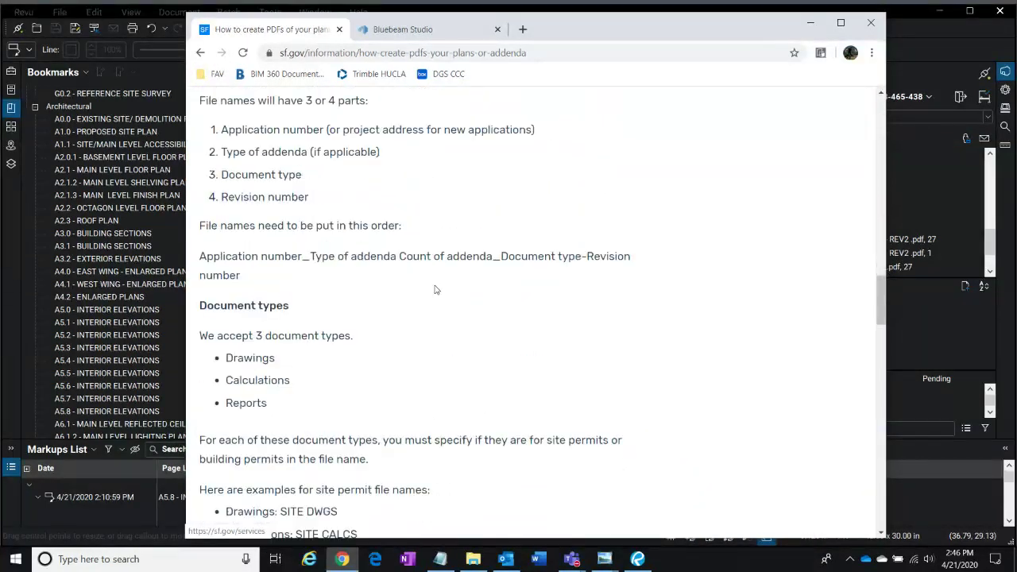
scroll(434, 289, "down", 1)
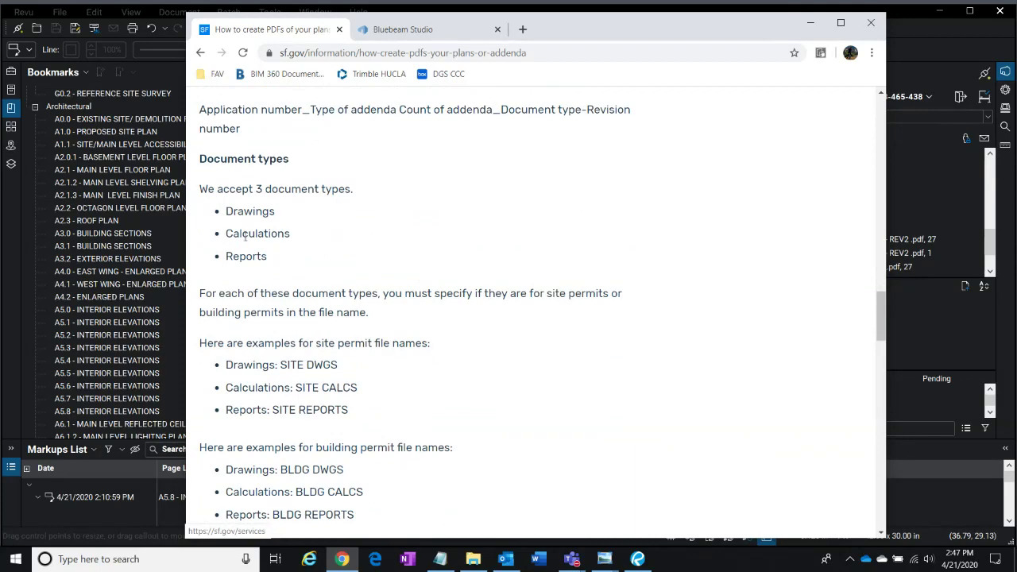
scroll(313, 402, "down", 2)
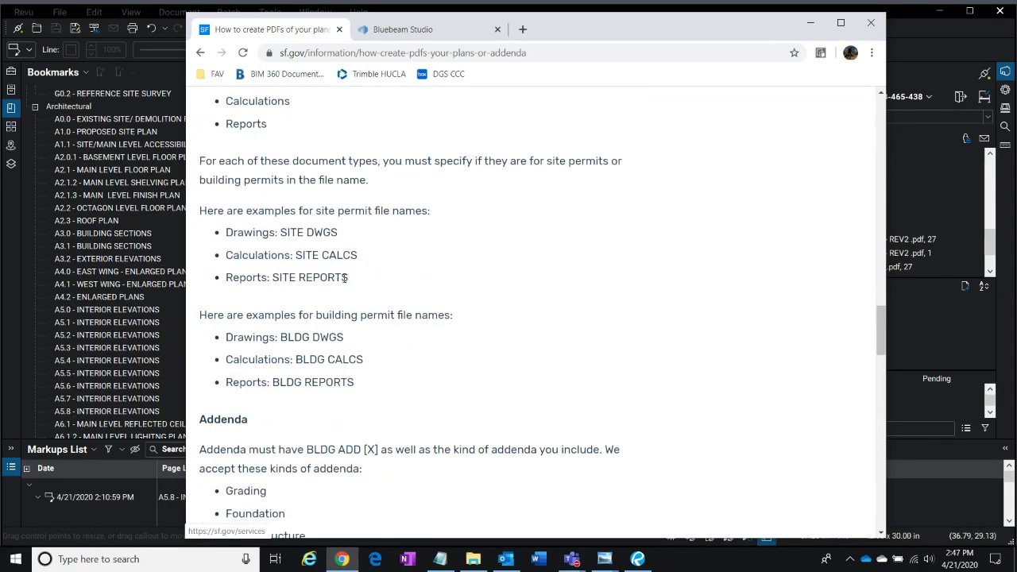
left_click_drag(350, 278, 225, 232)
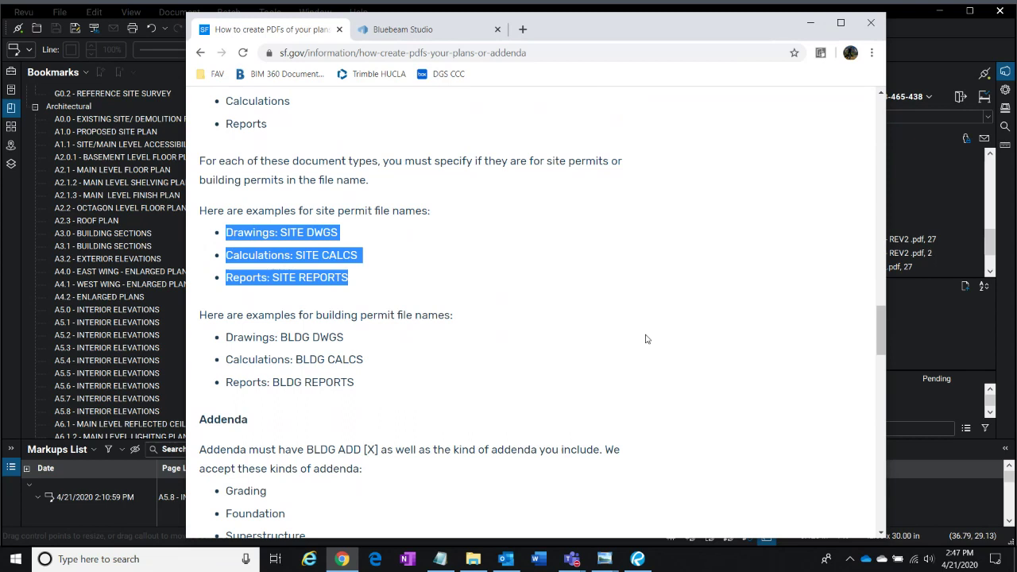
scroll(525, 368, "down", 2)
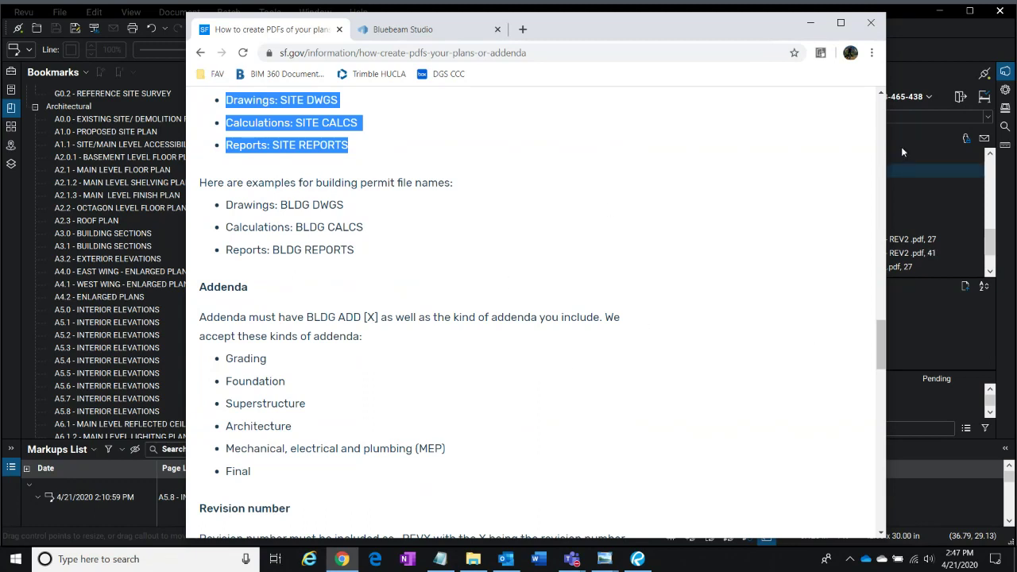
- Switch to Bluebeam Revu, show the User name setting in the General preferences, and close the preferences without changes
left_click(811, 27)
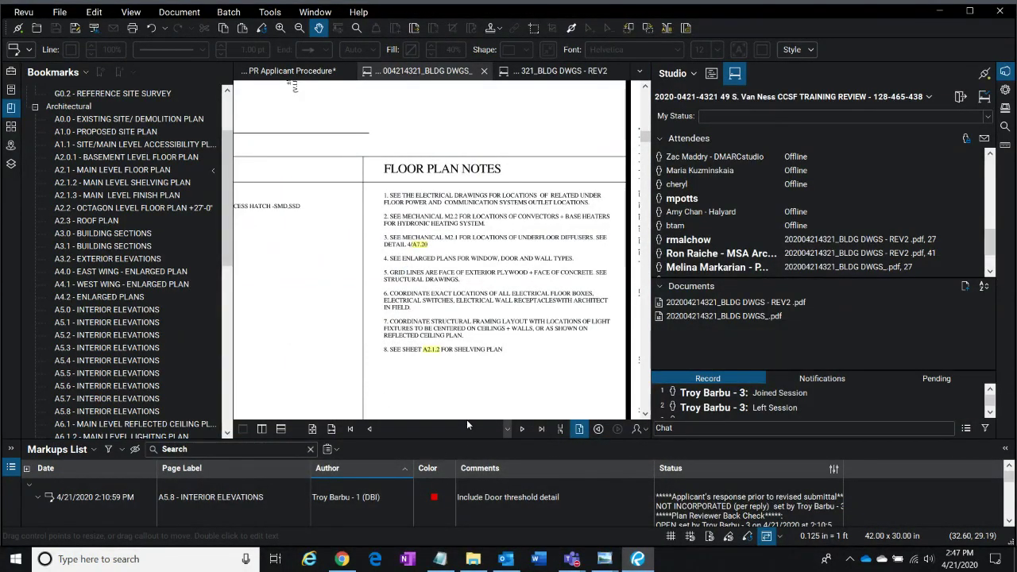
left_click(681, 187)
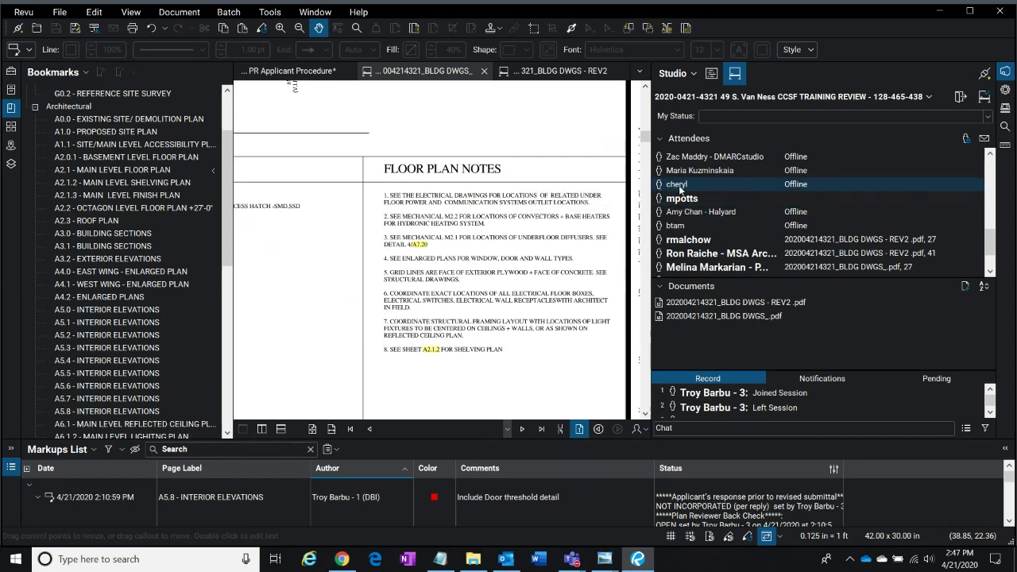
mouse_move(687, 190)
left_click(24, 12)
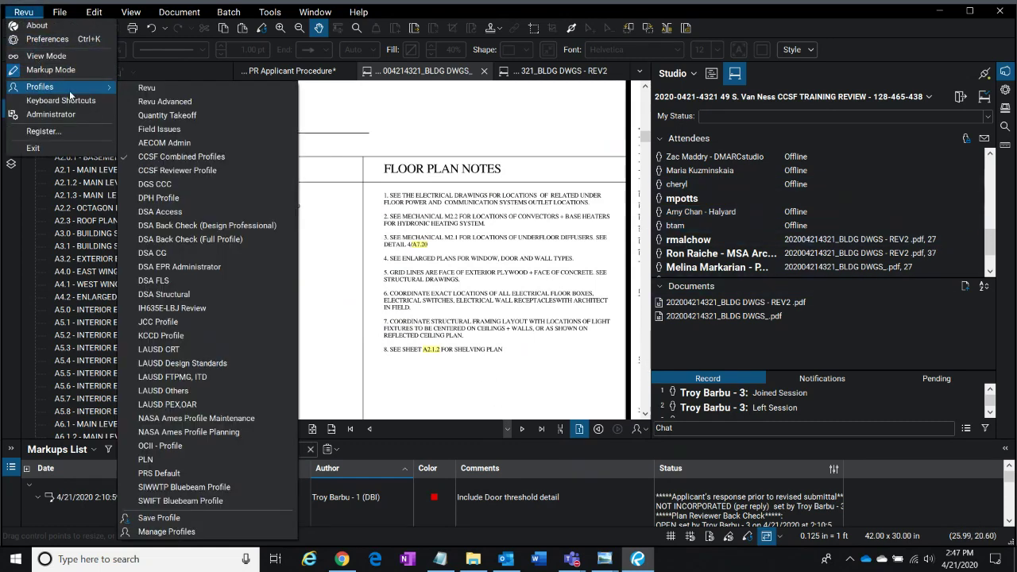
left_click(50, 39)
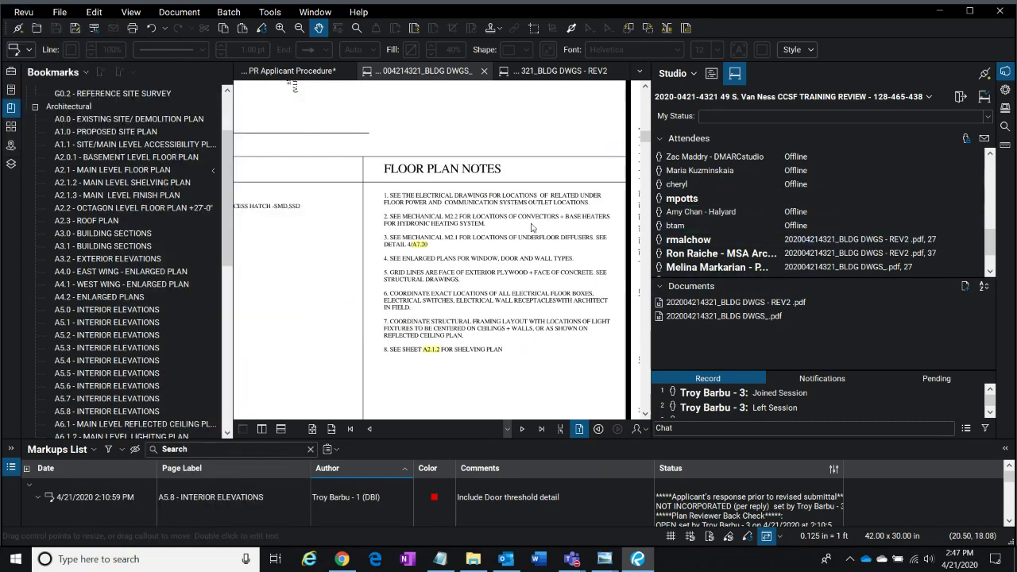
left_click(280, 109)
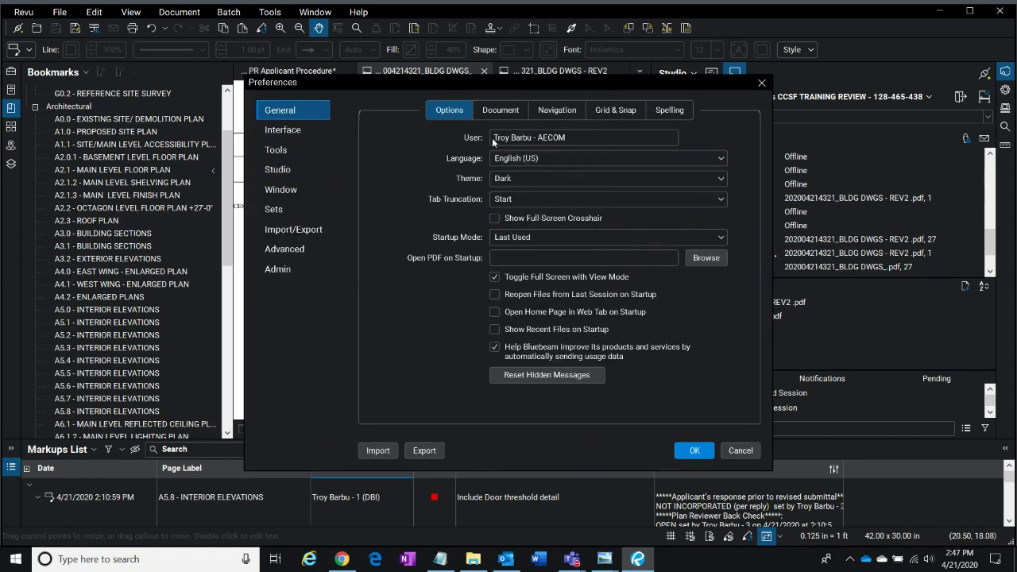
left_click(741, 451)
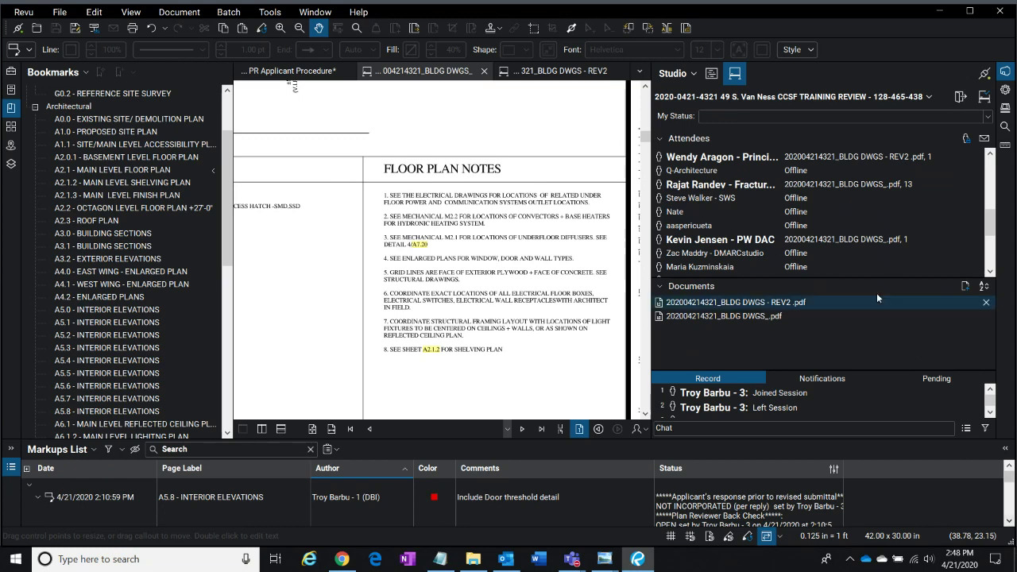
- Bring the CCSF EPR Applicant Procedure document to the front and narrow the Studio details to enlarge the document area
scroll(837, 238, "up", 2)
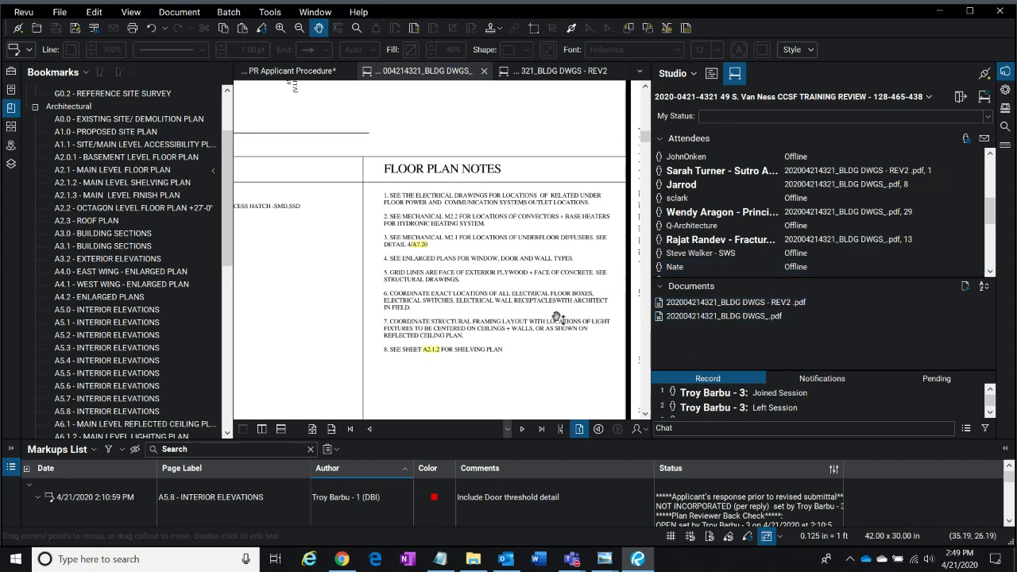
left_click(293, 70)
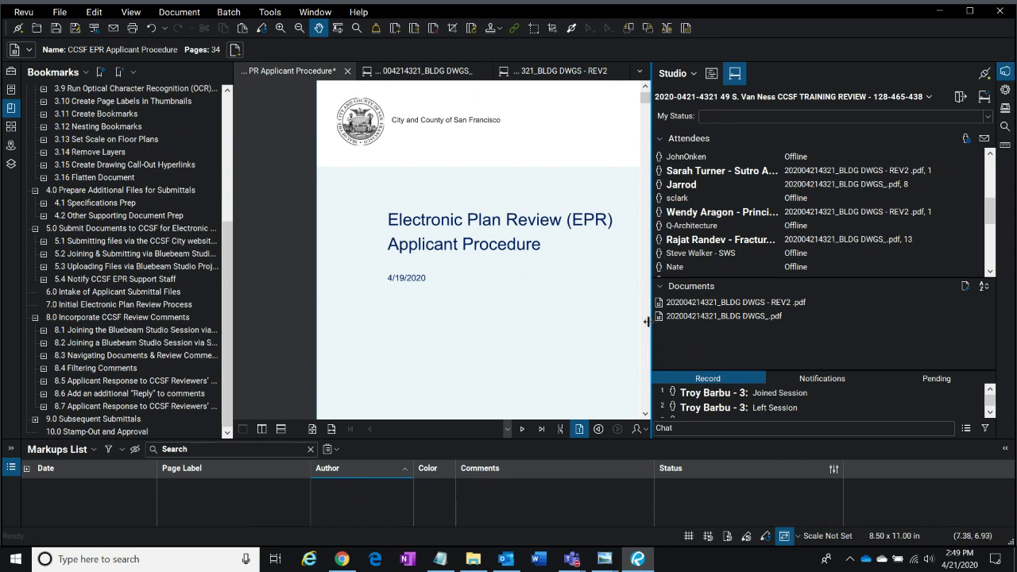
left_click_drag(652, 320, 829, 320)
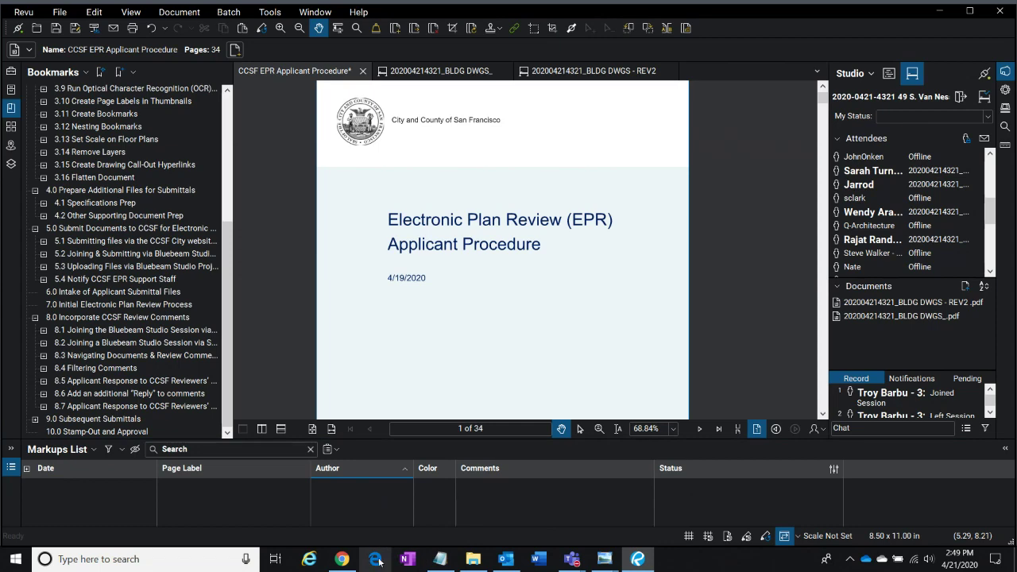
- Switch to Chrome, review the revision number rules and example file names, and highlight REV2.pdf in the ADD_1 Architecture example
left_click(342, 559)
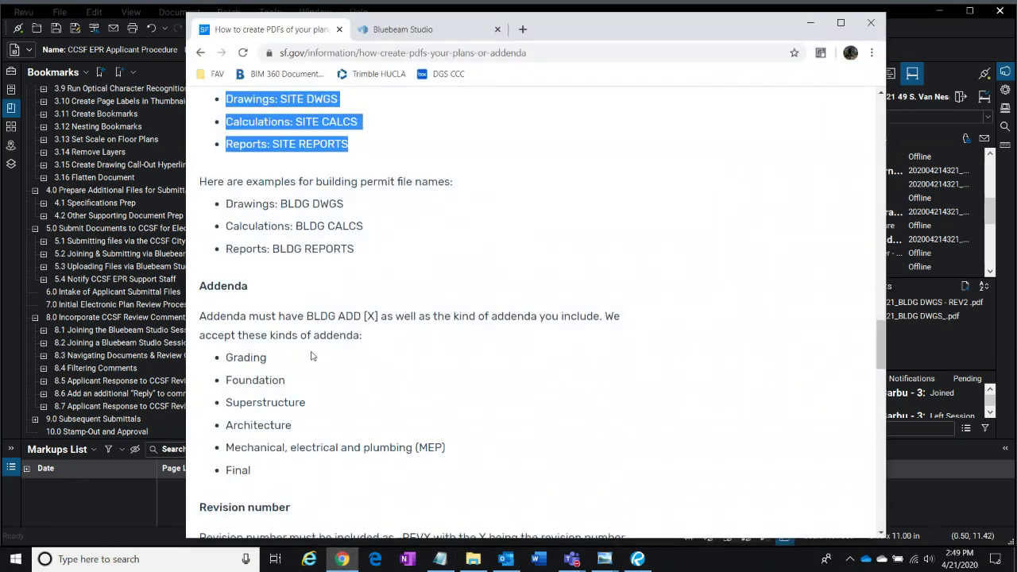
scroll(311, 356, "down", 4)
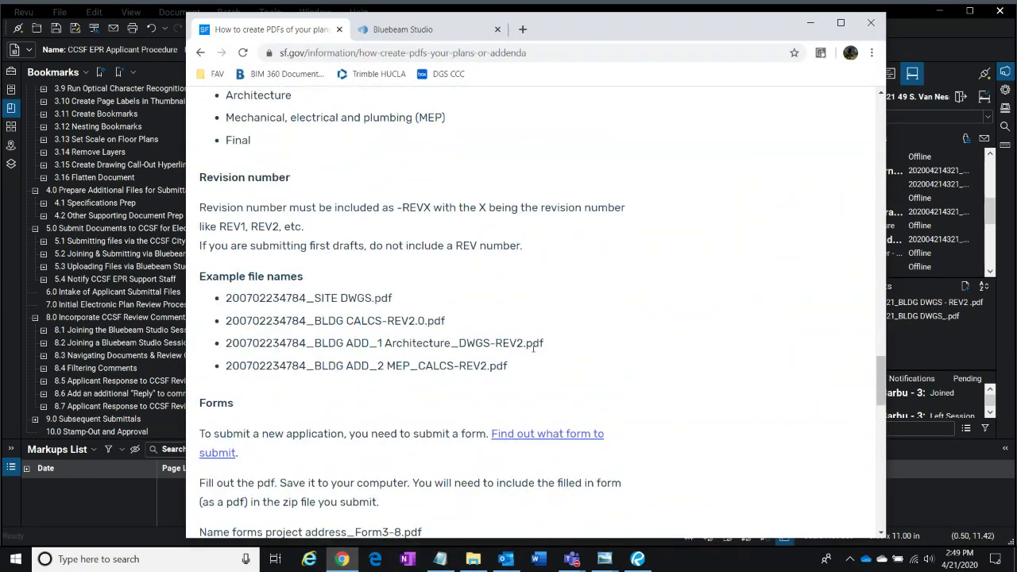
scroll(413, 278, "up", 1)
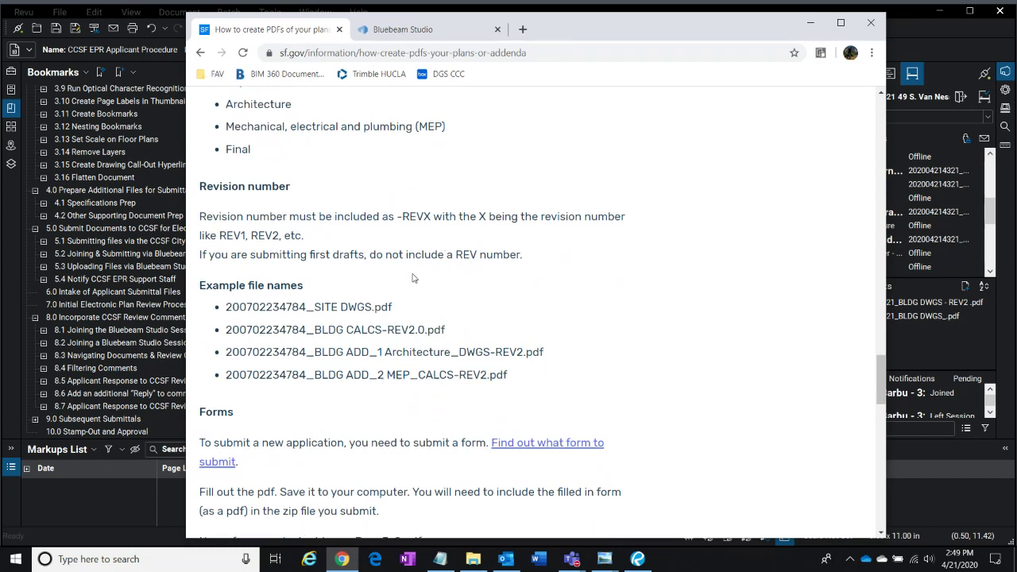
scroll(413, 278, "up", 1)
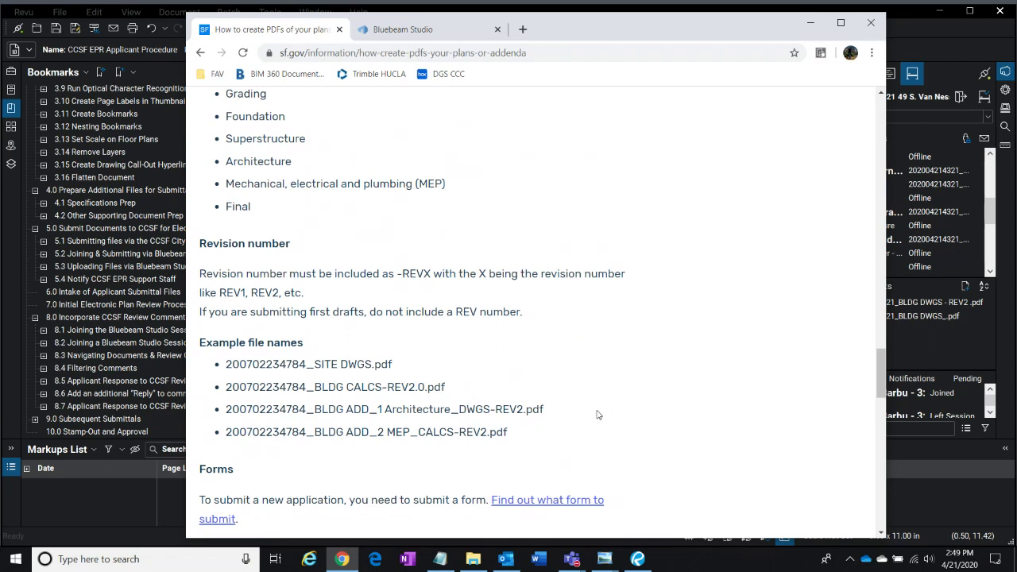
scroll(598, 414, "up", 1)
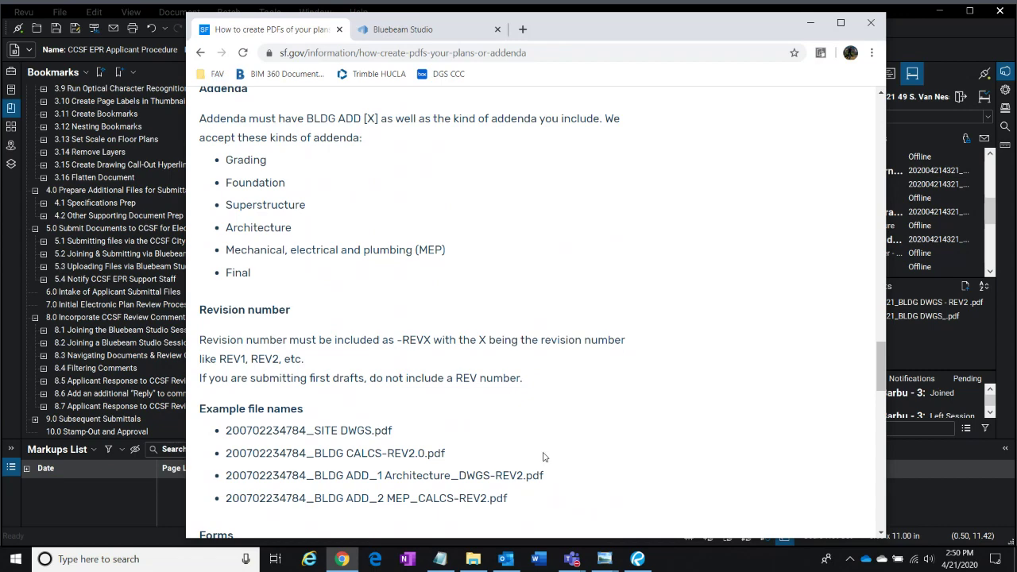
scroll(545, 457, "up", 6)
scroll(543, 456, "up", 5)
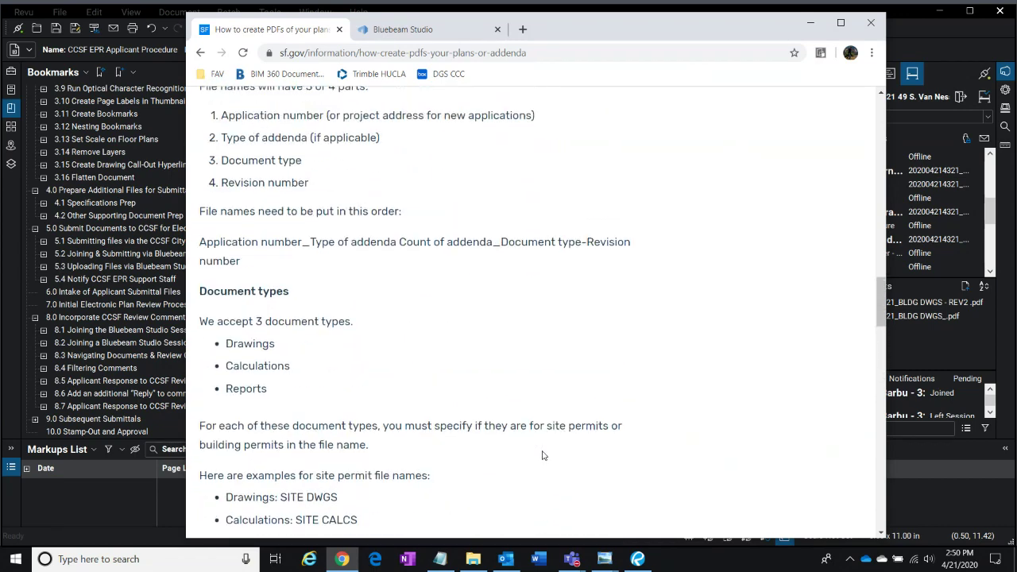
scroll(534, 458, "down", 6)
scroll(534, 459, "down", 9)
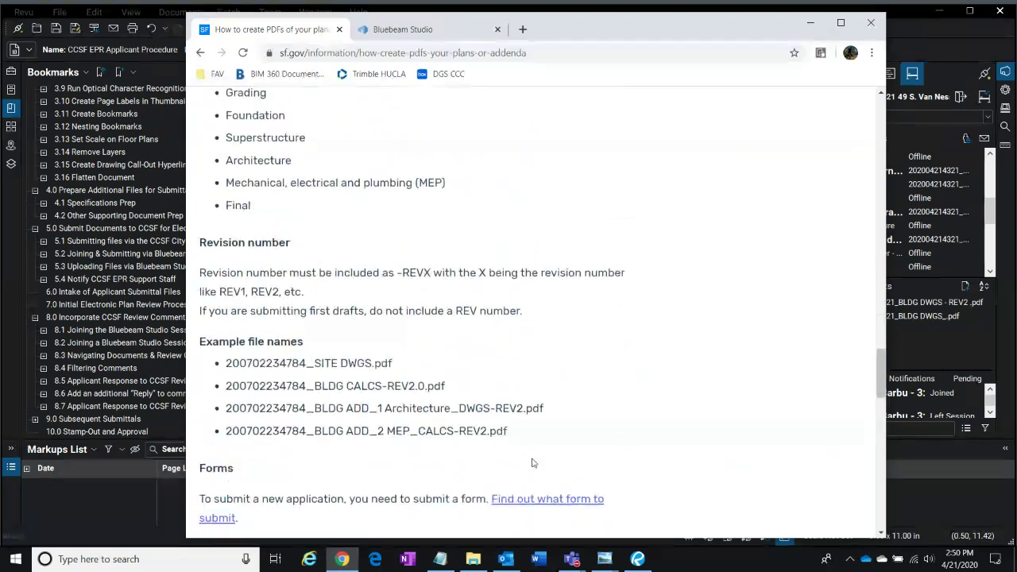
left_click_drag(546, 213, 495, 213)
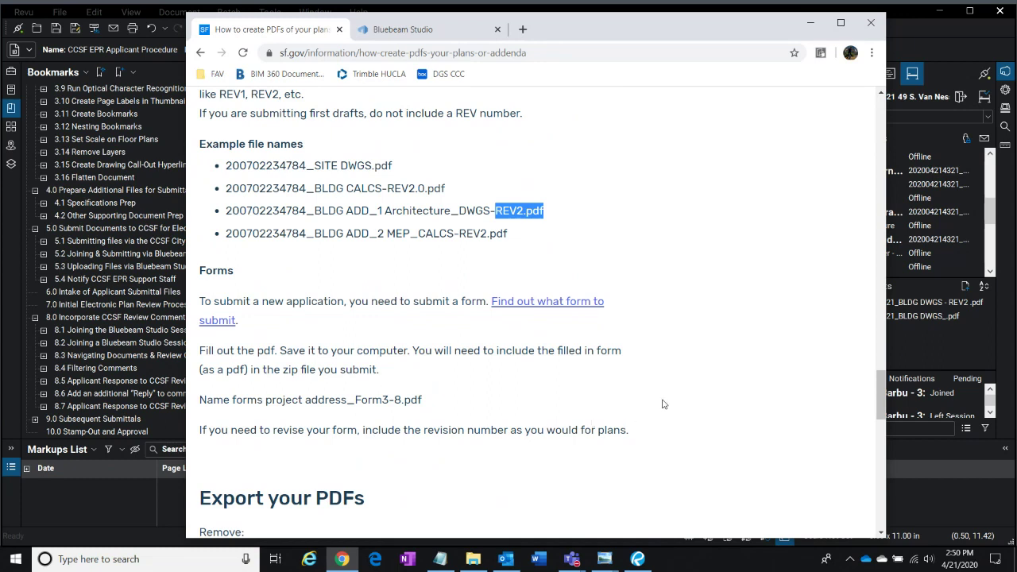
- Return to Name your PDFs and highlight the first file name part, the application number or project address
scroll(664, 404, "up", 1)
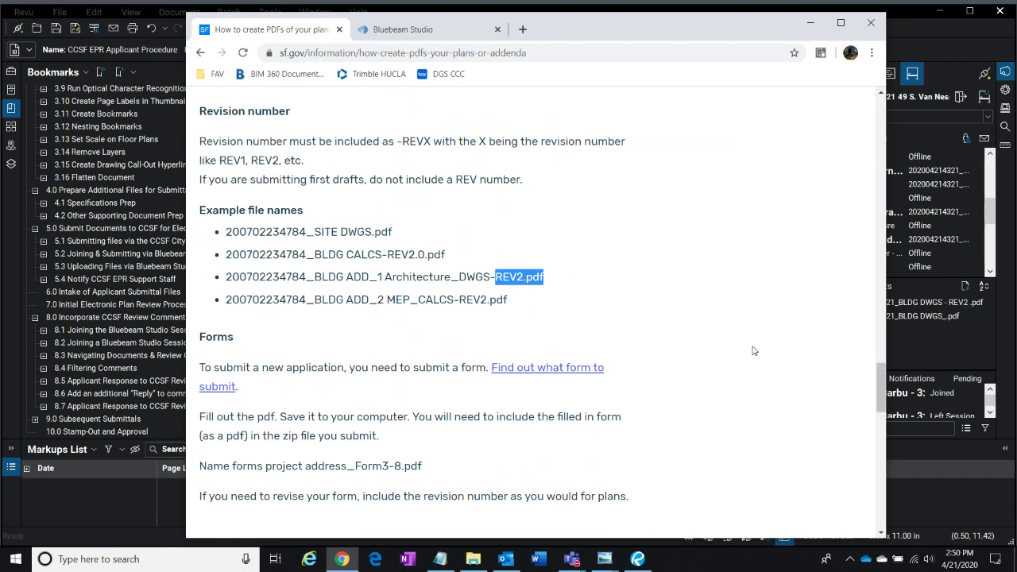
scroll(751, 352, "up", 8)
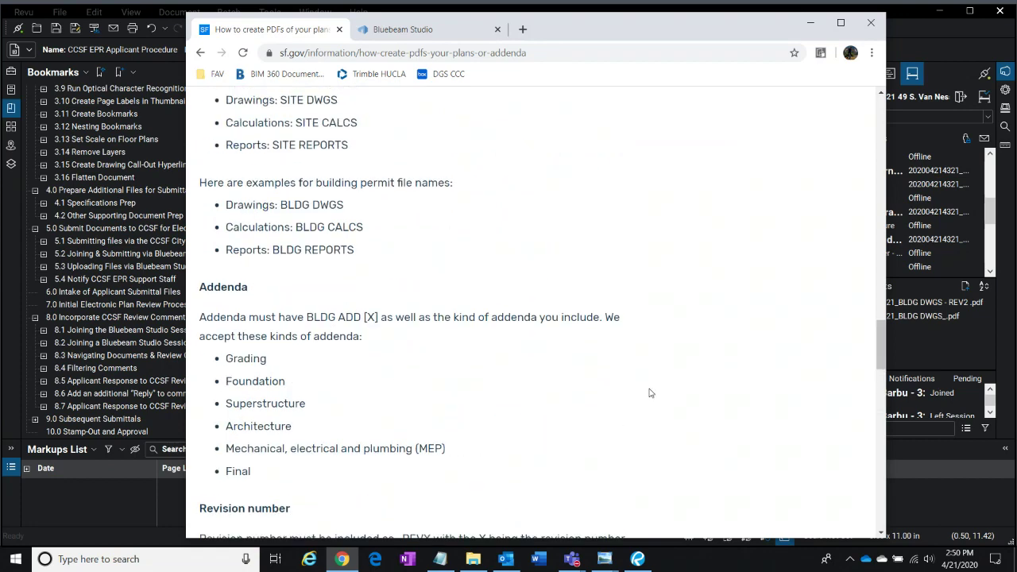
scroll(594, 410, "up", 5)
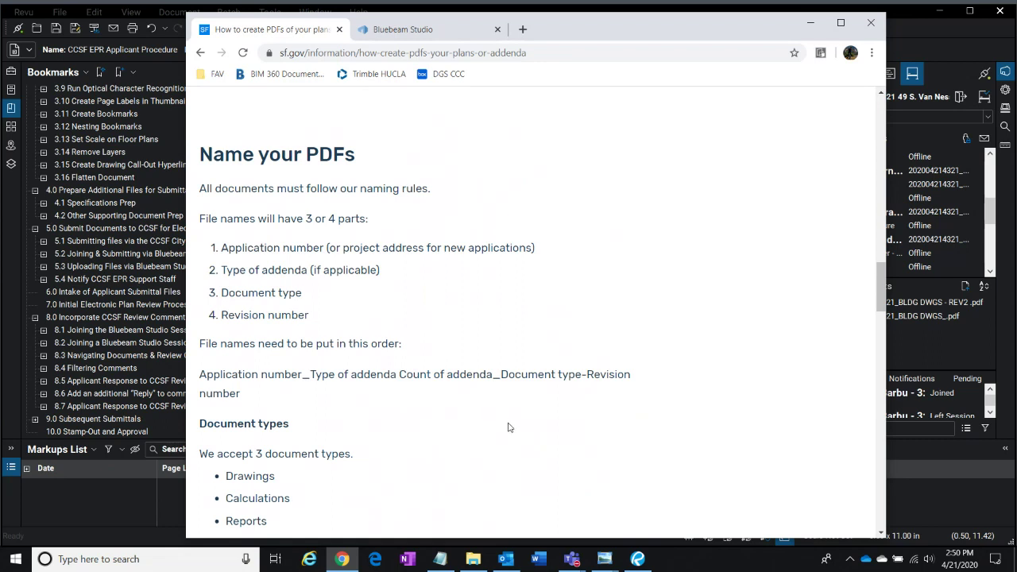
left_click_drag(542, 248, 221, 248)
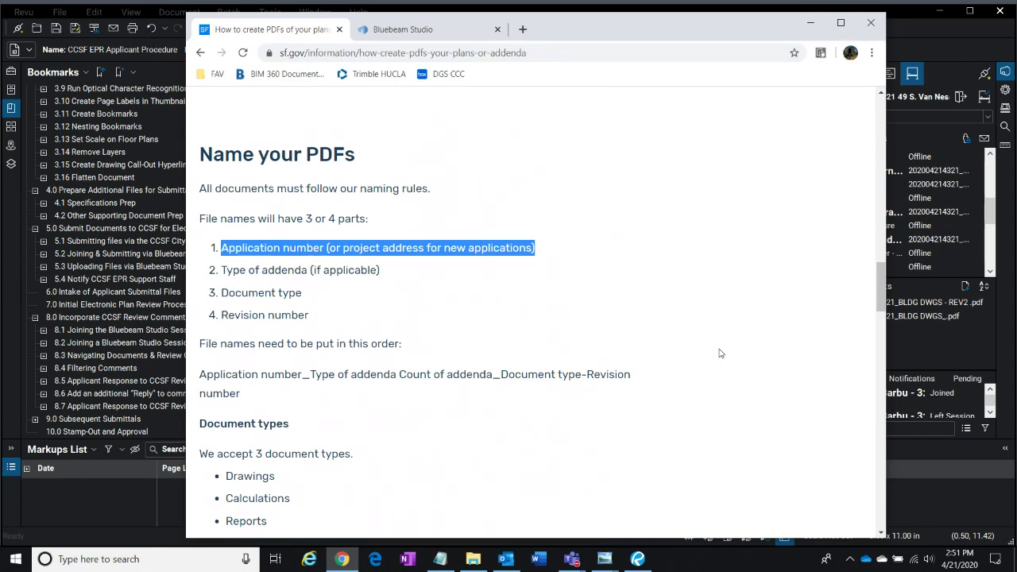
- Switch to the Microsoft Teams call window, dismiss the network quality notice, and shift the call window slightly
left_click(571, 558)
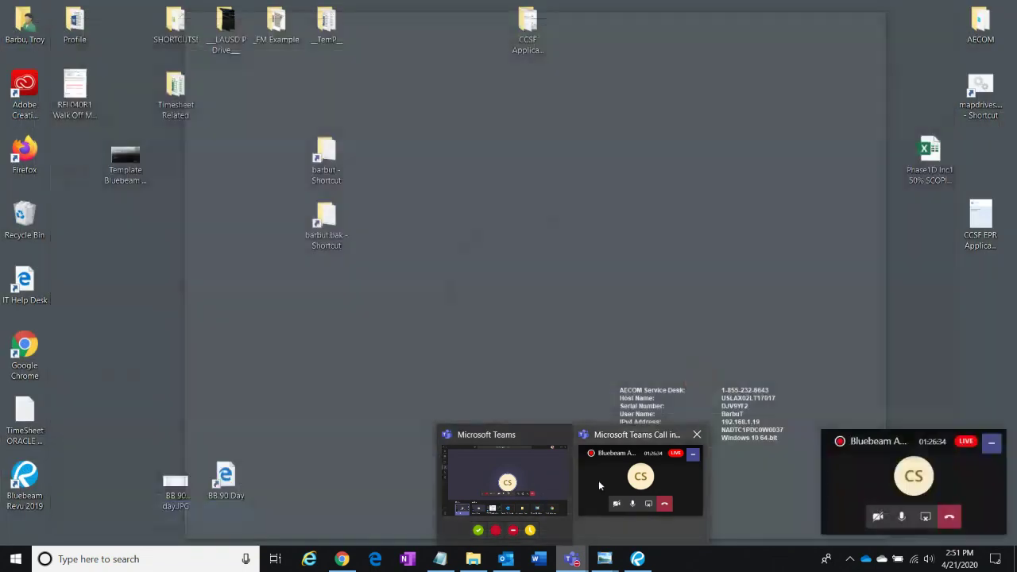
left_click(620, 480)
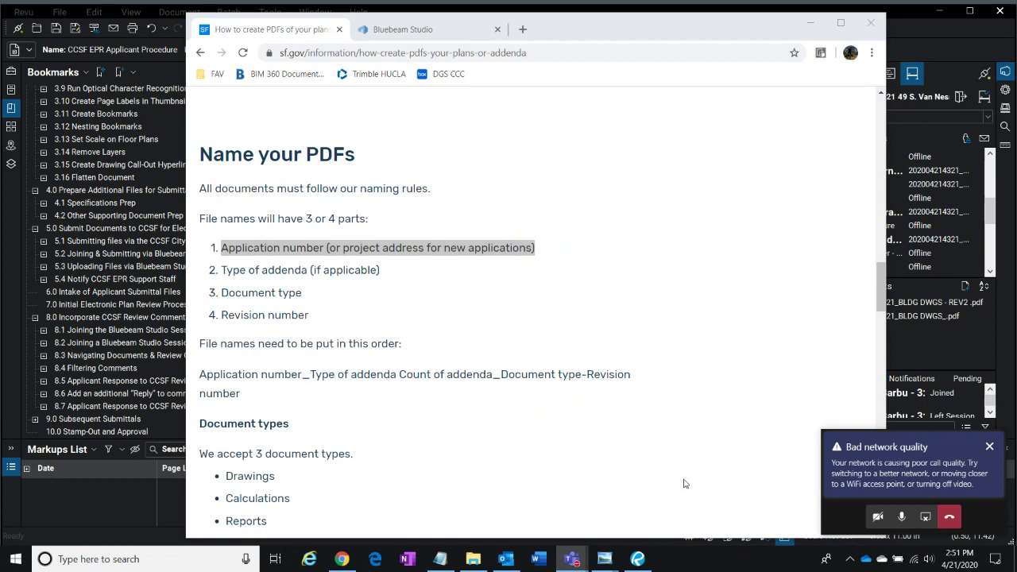
left_click(990, 447)
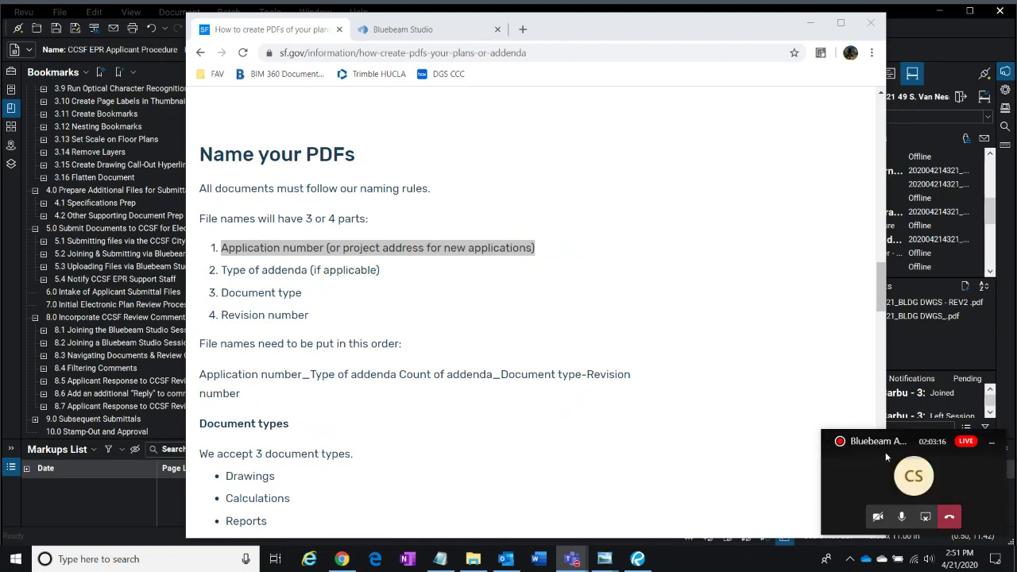
mouse_move(900, 445)
left_mouse_down()
mouse_move(849, 444)
mouse_move(905, 445)
left_mouse_up()
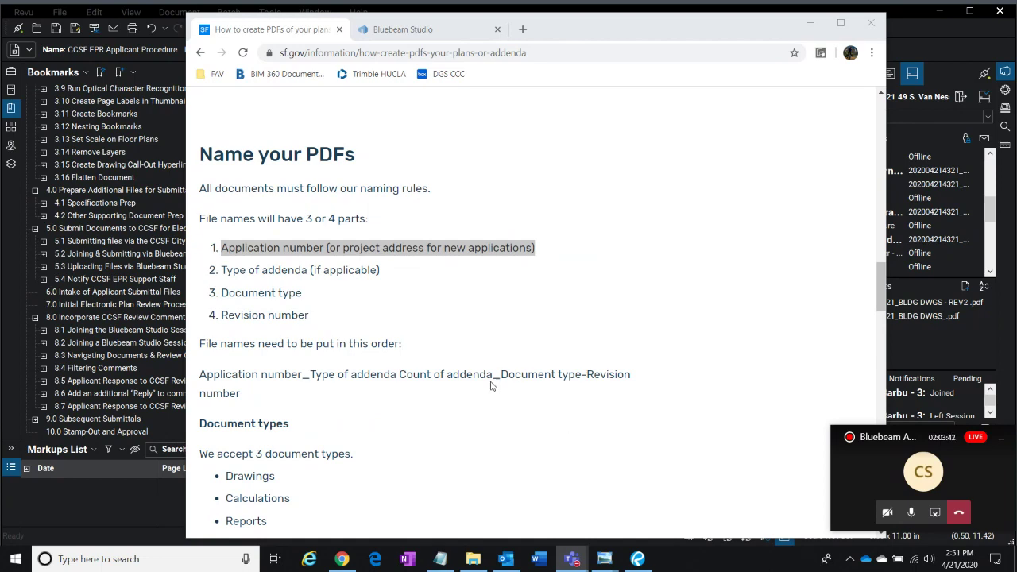
- Review the example file names, Forms and Export your PDFs rules on the SF.gov page, and minimize the browser window
scroll(490, 386, "down", 9)
scroll(465, 395, "down", 5)
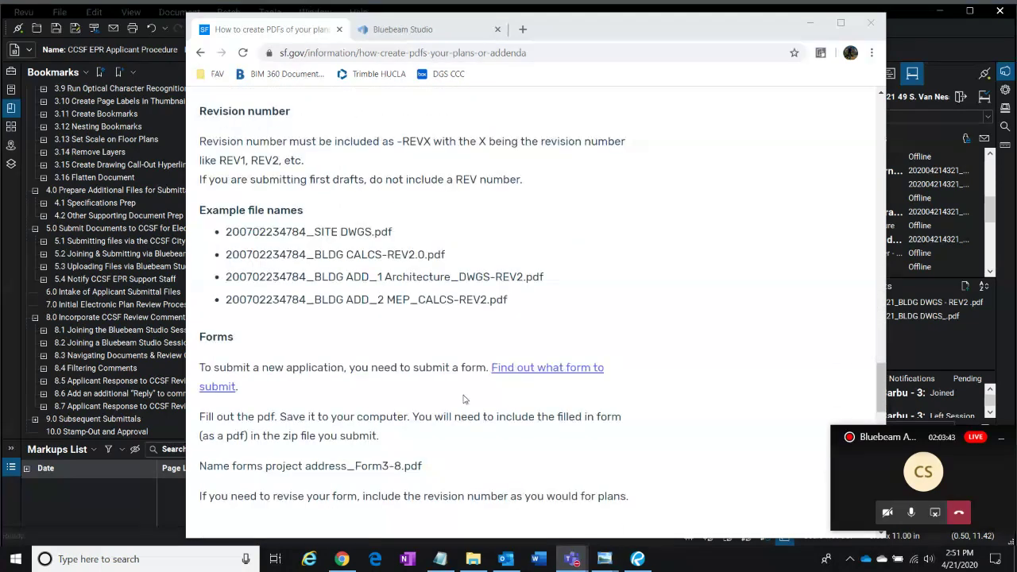
scroll(464, 396, "down", 3)
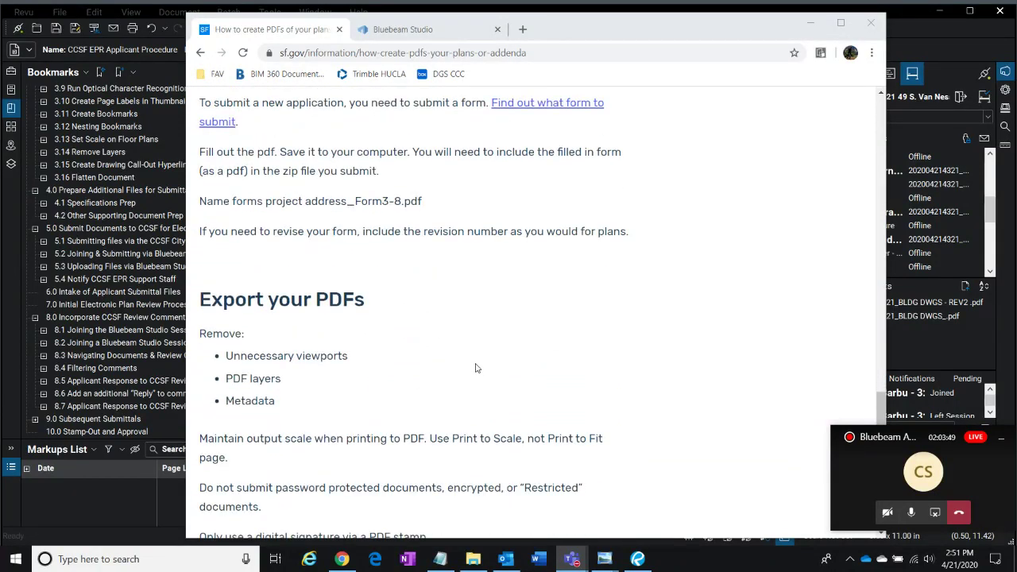
left_click(809, 26)
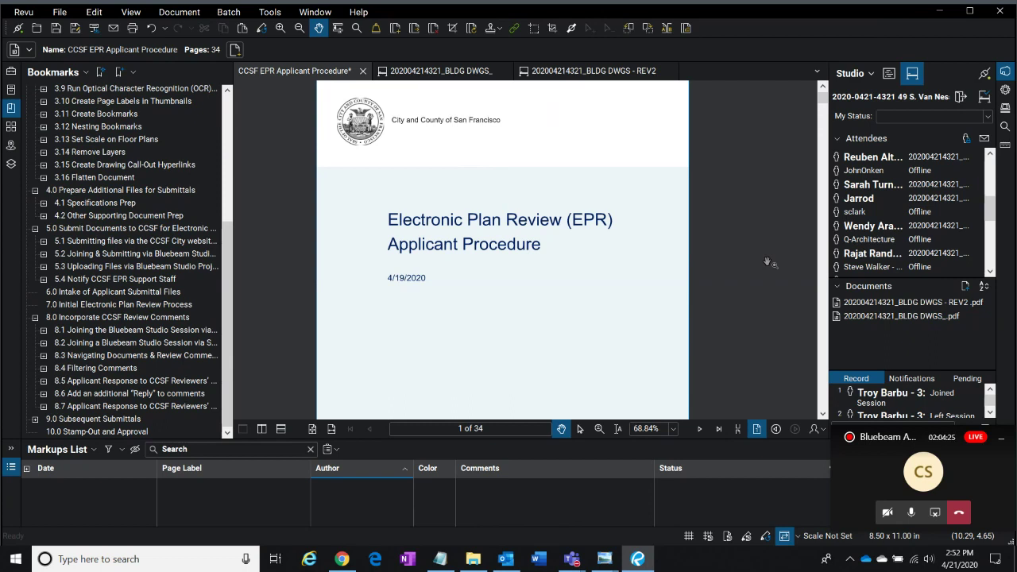
key("ctrl")
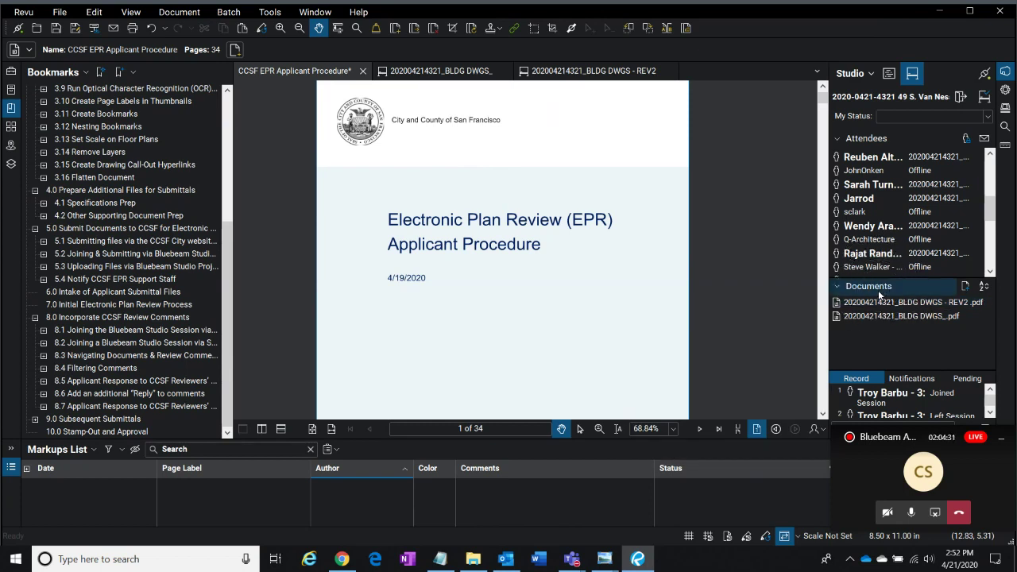
double_click(878, 302)
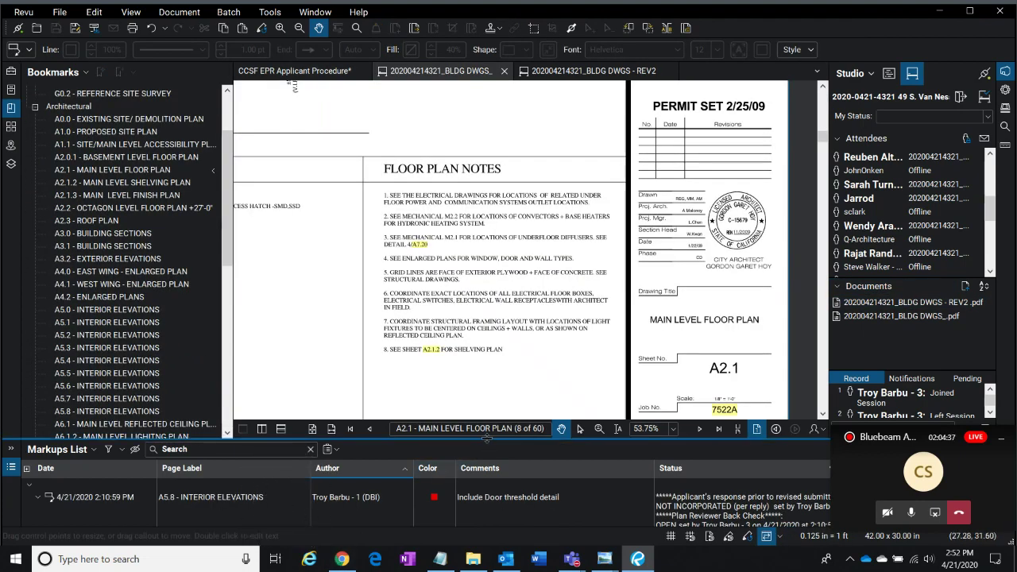
left_click_drag(485, 440, 131, 355)
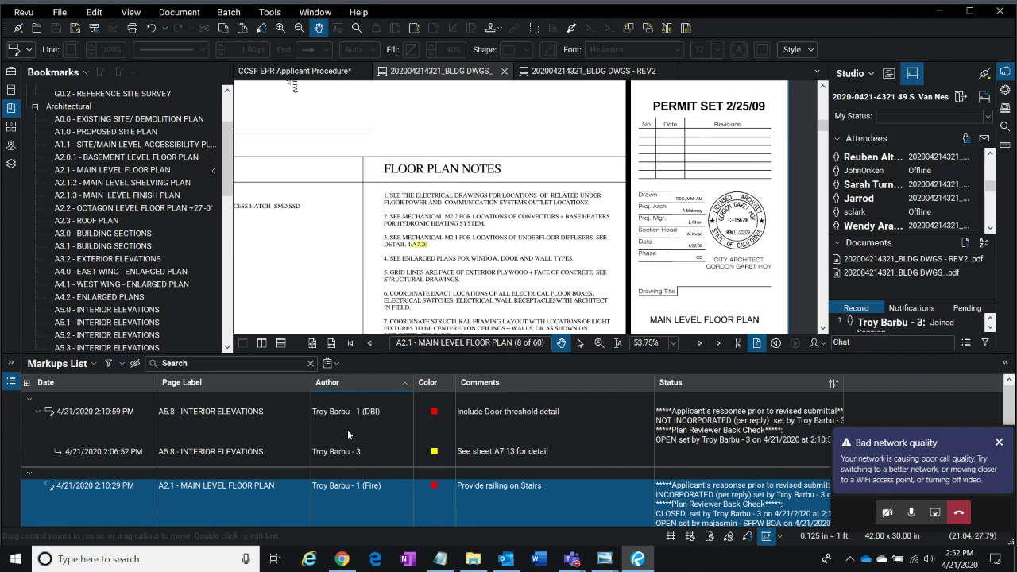
- Dismiss the network quality notice, shrink the Markups List again, and return to the CCSF EPR Applicant Procedure document
left_click(999, 443)
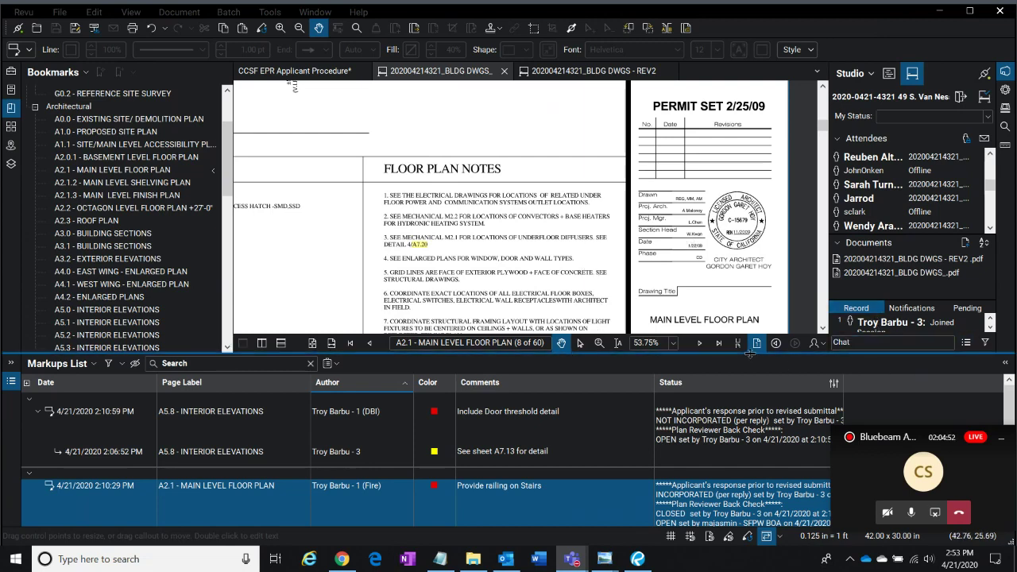
left_click_drag(750, 354, 750, 464)
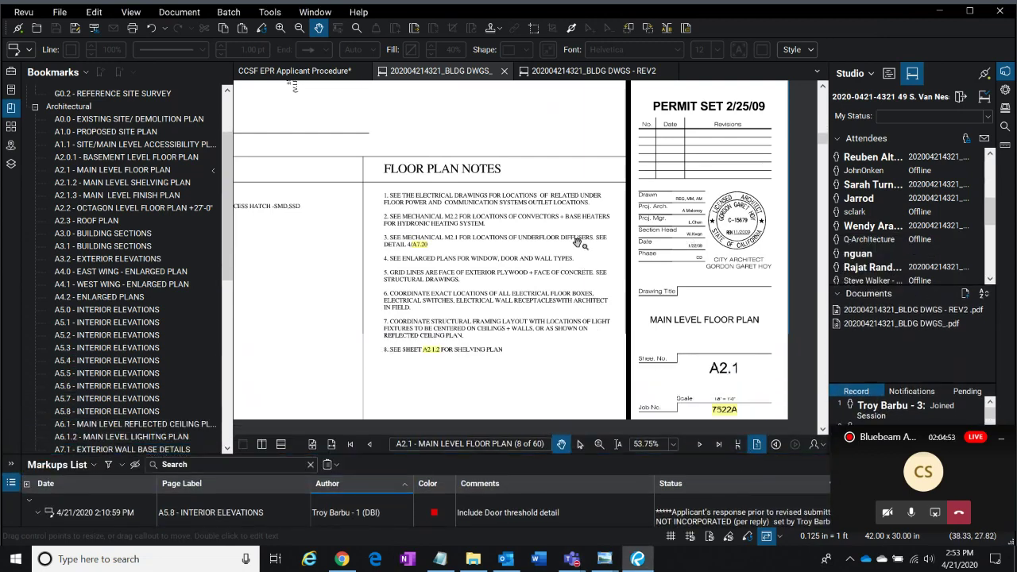
left_click(316, 71)
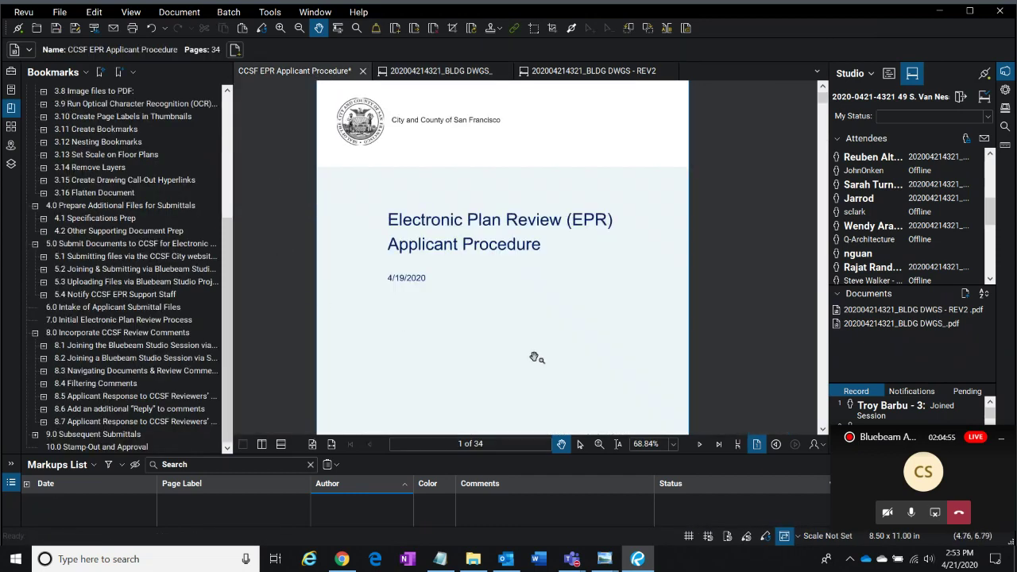
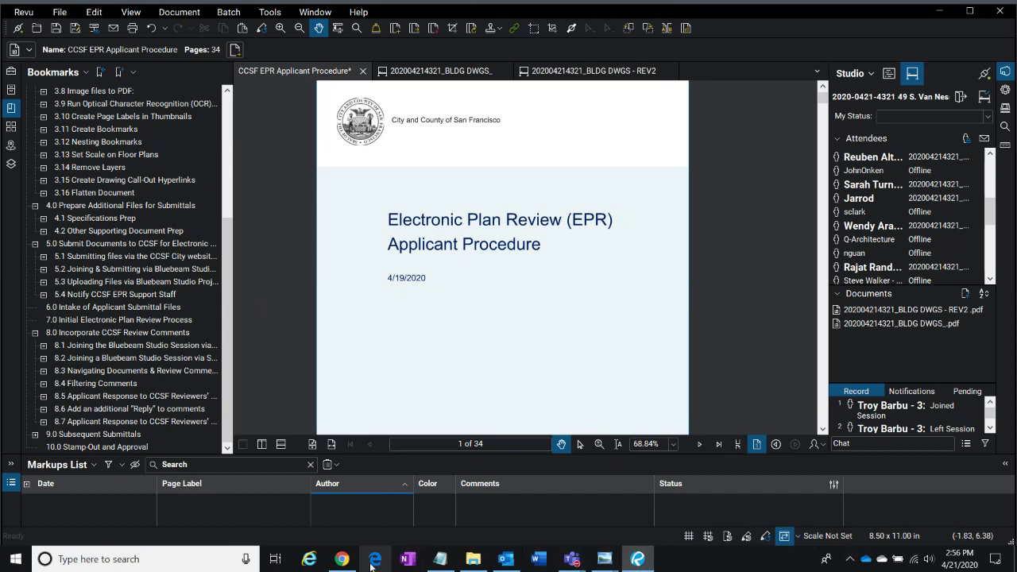
- Switch to Chrome, review the introduction of the How to create PDFs of your plans or addenda page, and minimize the browser
mouse_move(340, 562)
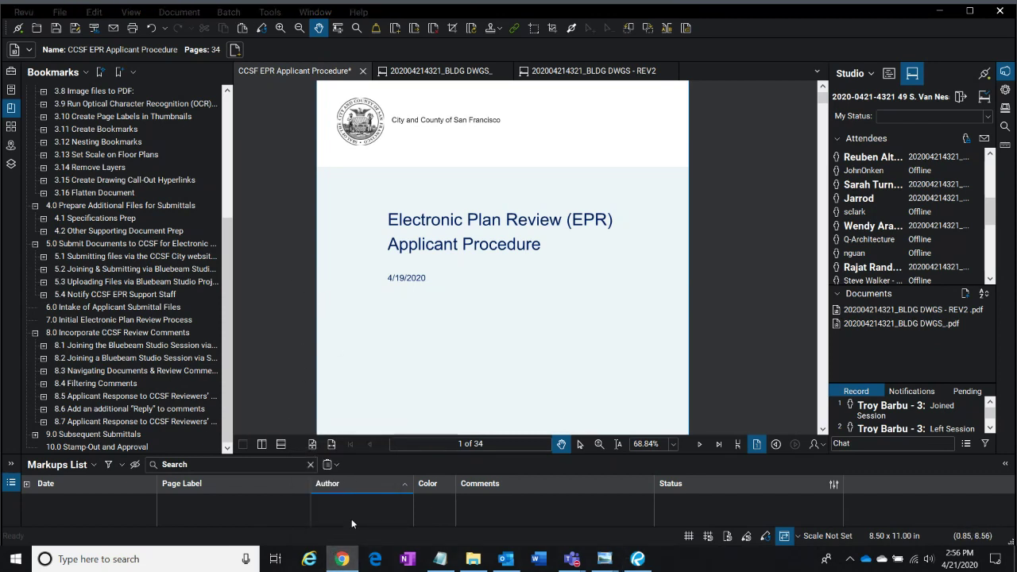
left_click(343, 560)
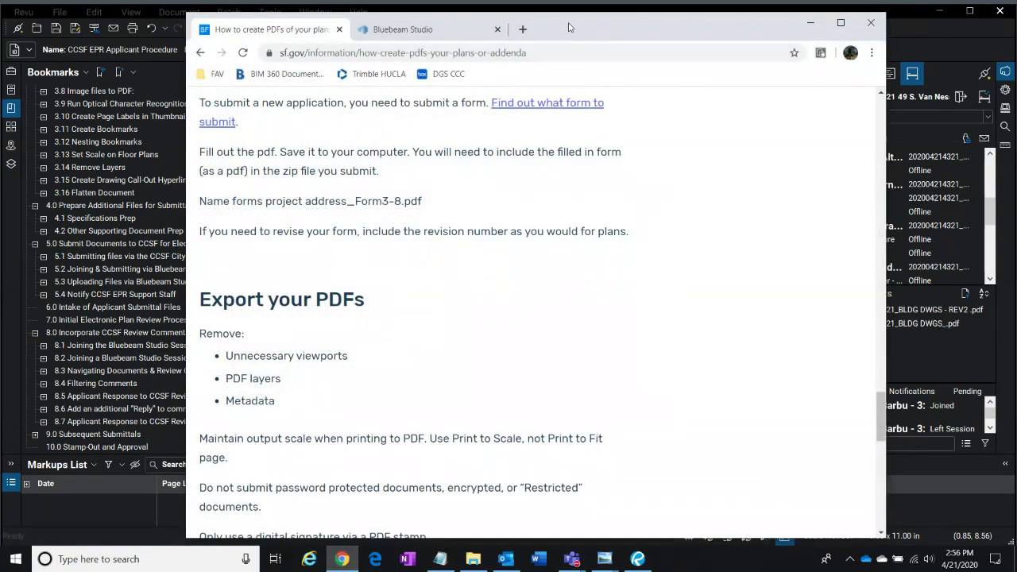
left_click_drag(568, 28, 468, 39)
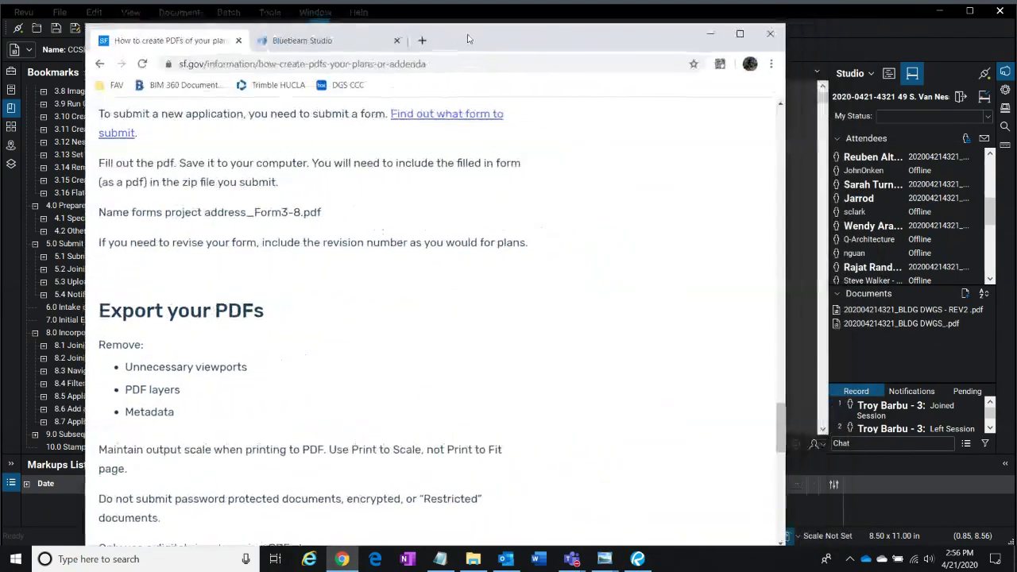
scroll(215, 322, "up", 15)
scroll(214, 321, "up", 10)
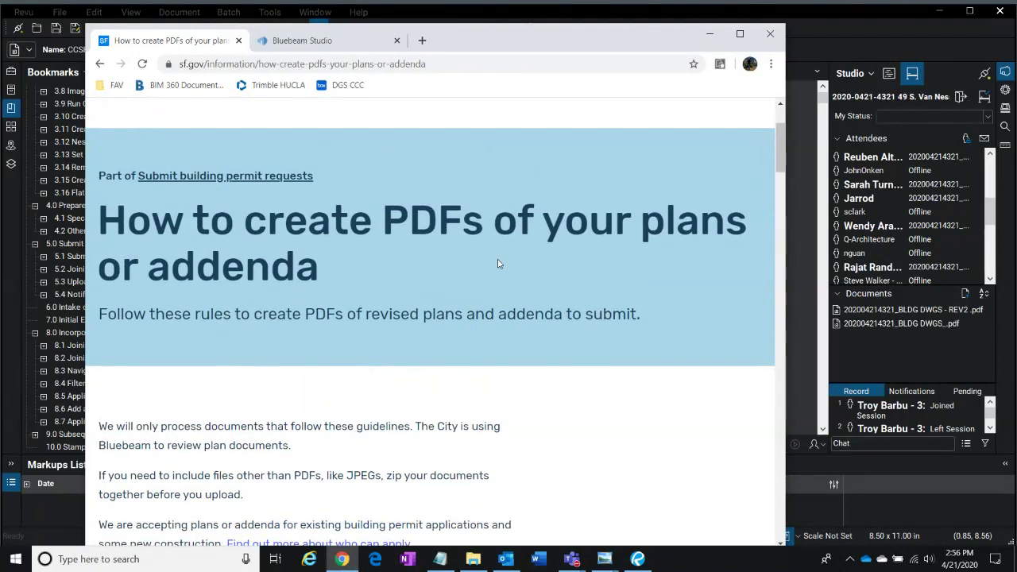
scroll(485, 270, "down", 2)
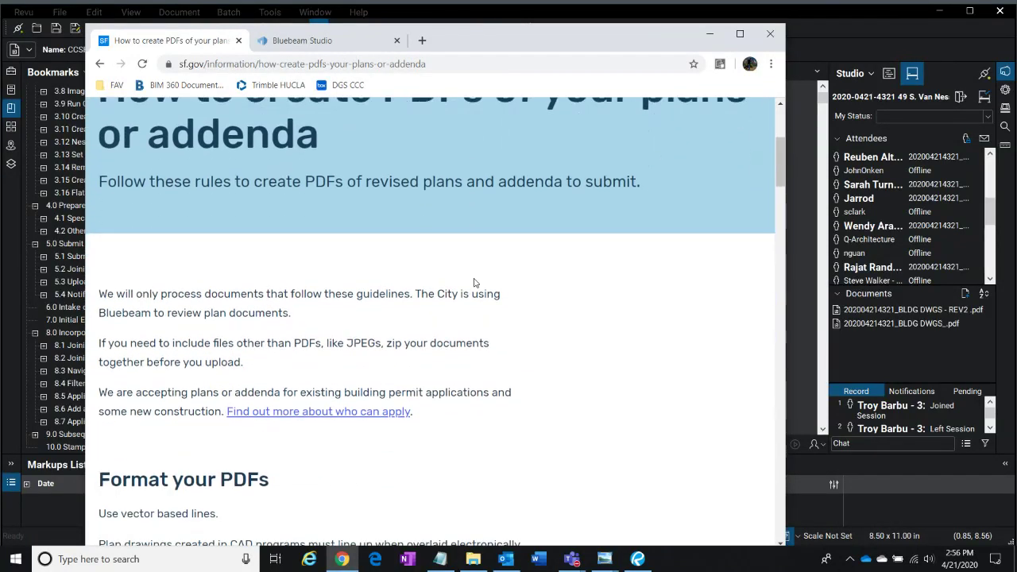
scroll(474, 283, "up", 1)
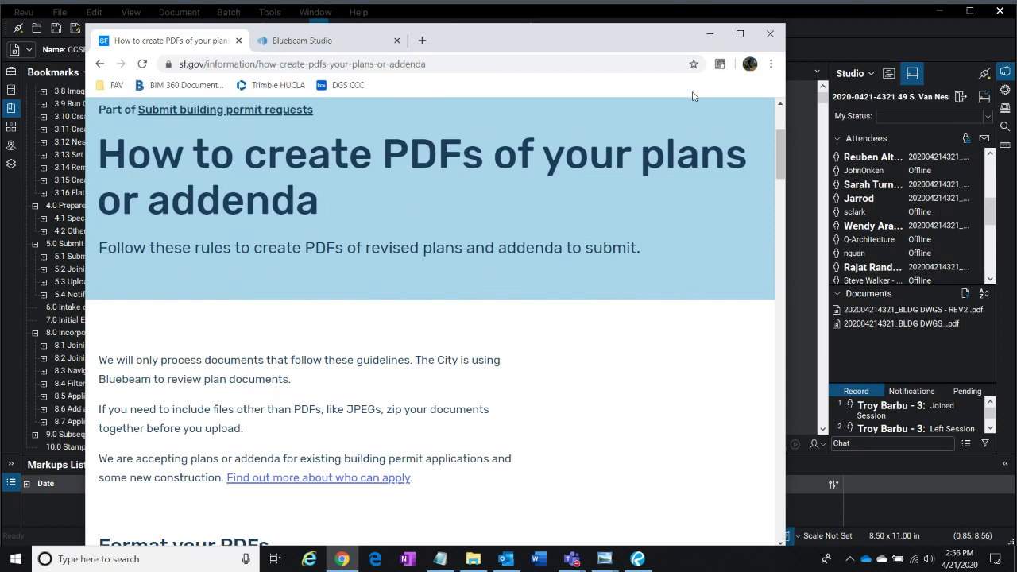
left_click(710, 36)
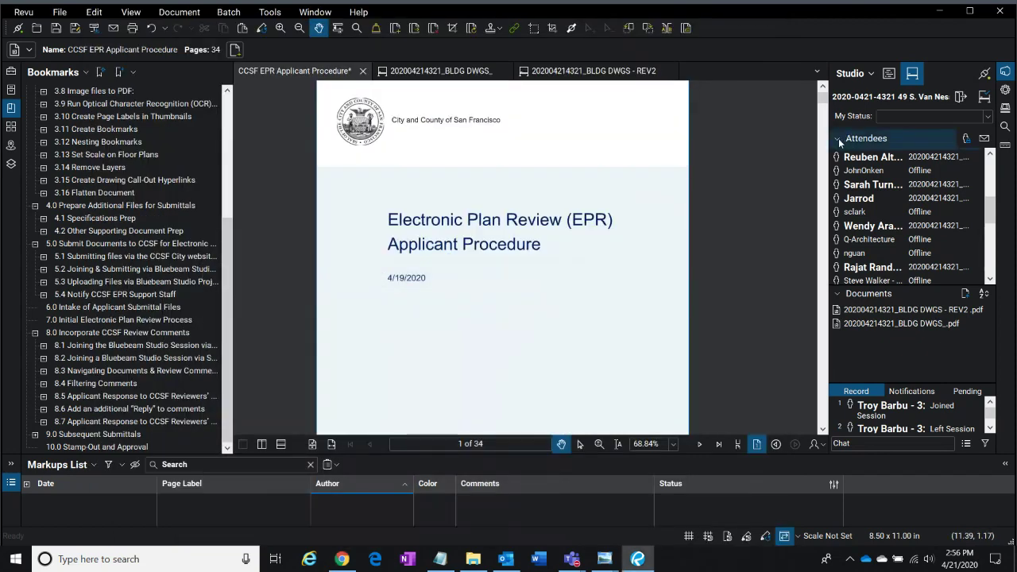
- Collapse the Attendees section of the Studio session to give more room to the documents and activity record
left_click(839, 139)
mouse_move(877, 189)
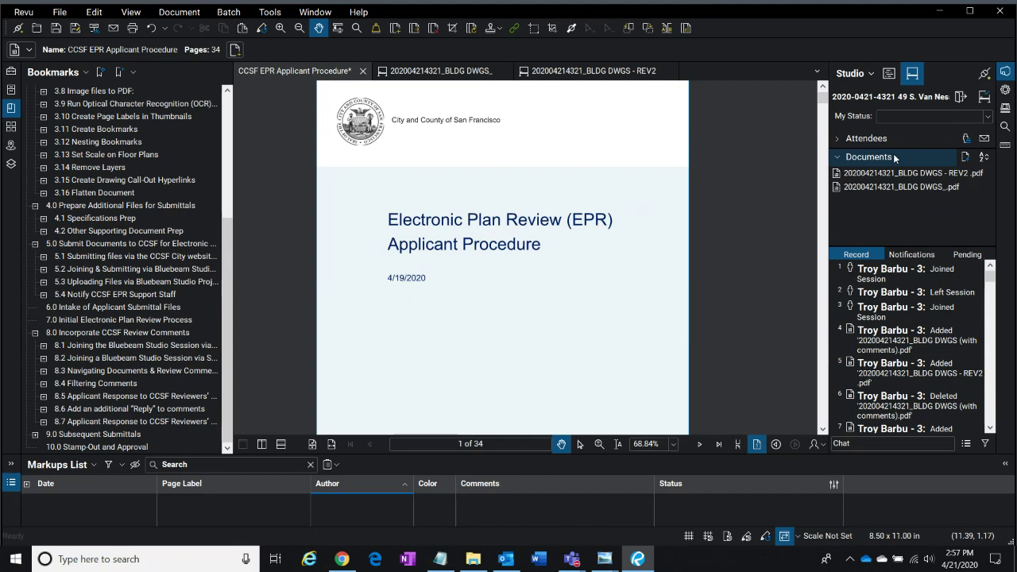
key("ctrl")
key("ctrl")
left_click(895, 158)
- Point out the Save As option for the BLDG DWGS - REV2 document and return to the CCSF EPR Applicant Procedure
left_click(554, 71)
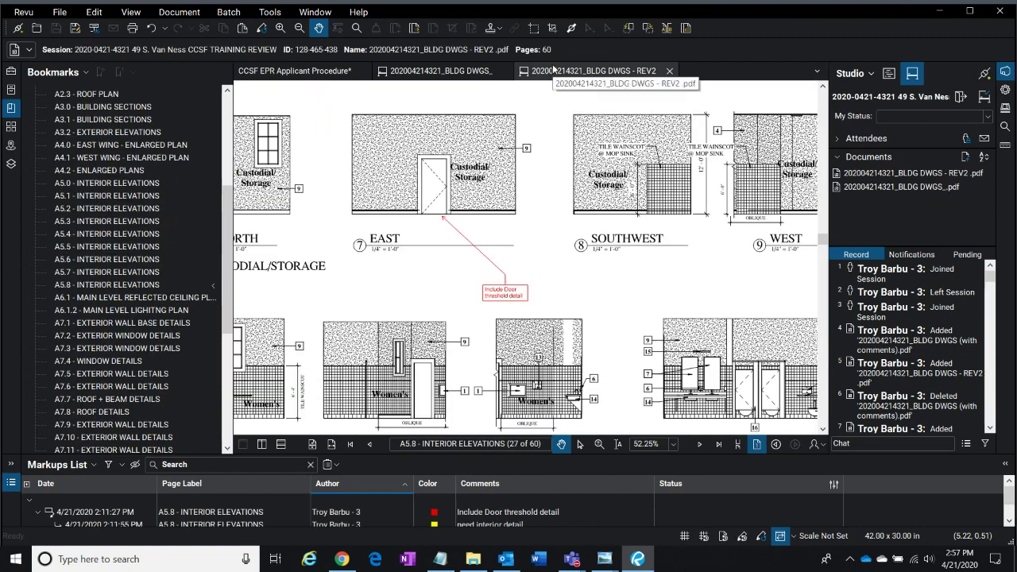
right_click(553, 69)
left_click(608, 90)
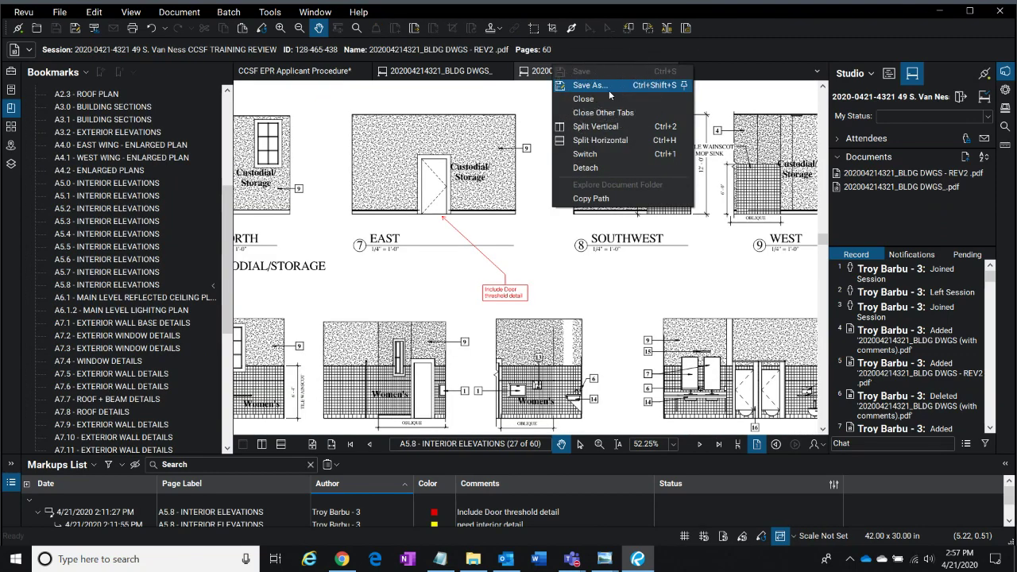
left_click(778, 100)
left_click(294, 71)
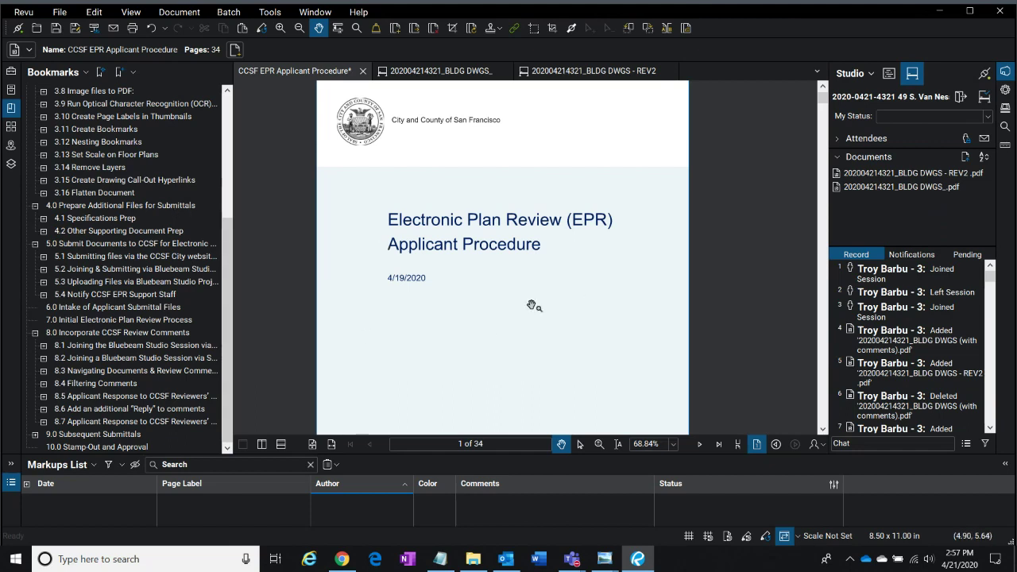
- In the BLDG DWGS_ set, go from the cover sheet to the G0.1 drawing list and follow the A2.1 floor plan link
left_click(429, 71)
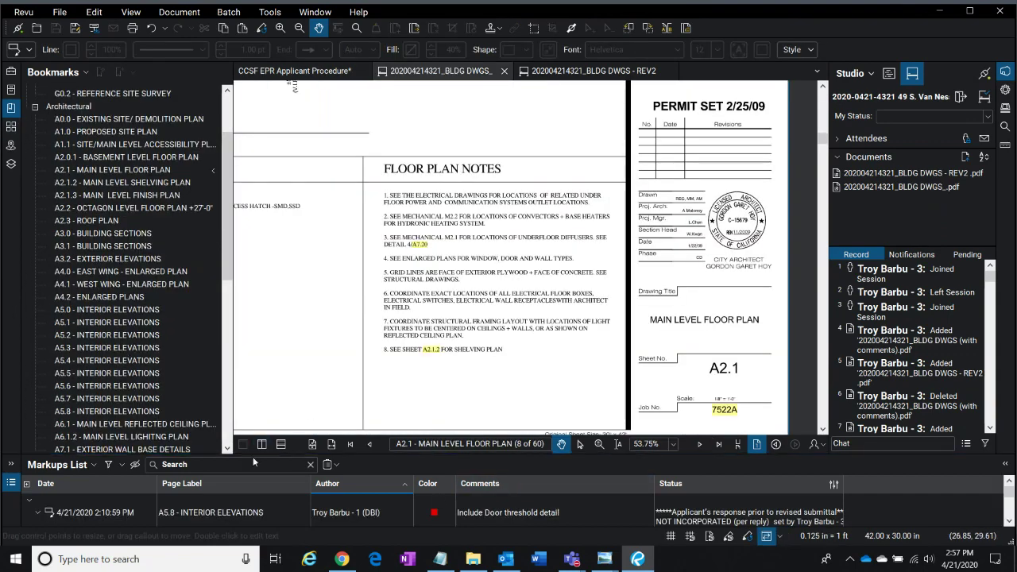
left_click(314, 445)
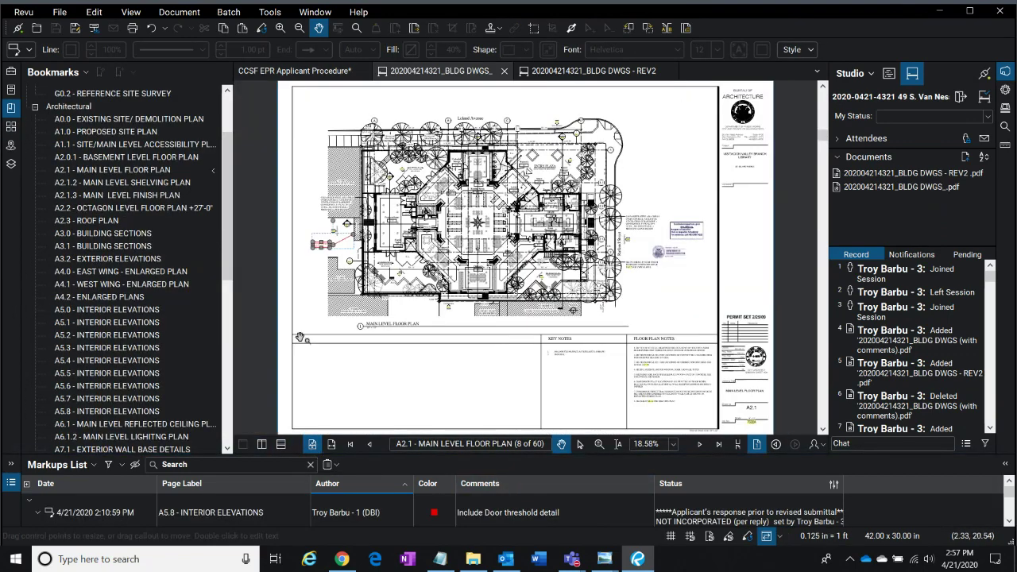
left_click(353, 445)
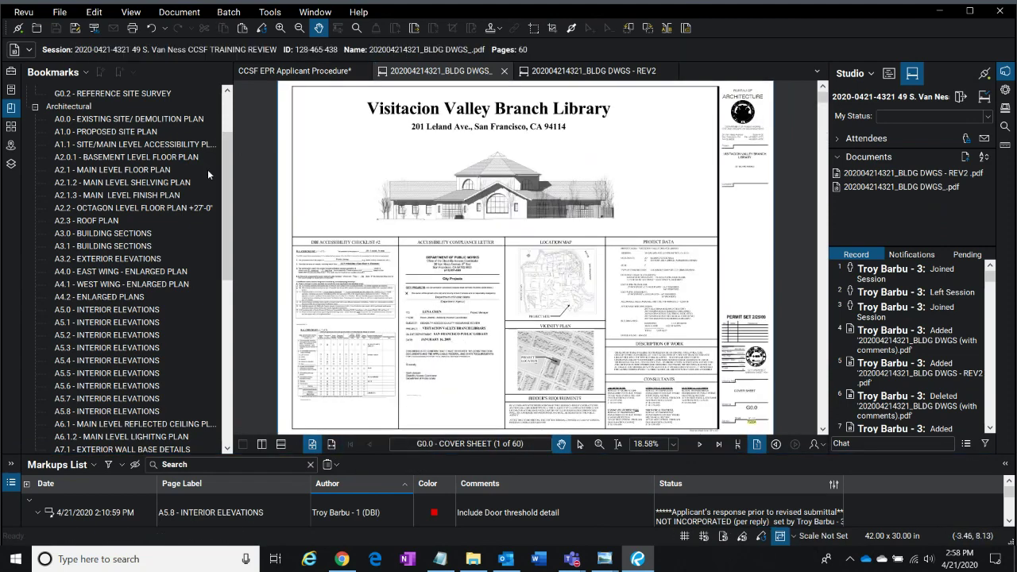
left_click(701, 445)
scroll(588, 119, "up", 3)
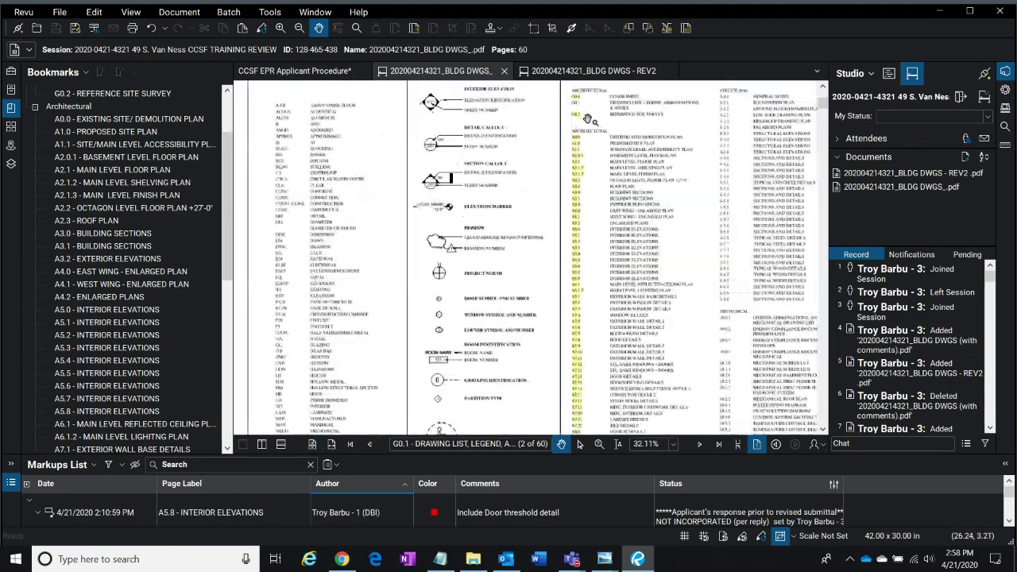
scroll(588, 119, "up", 4)
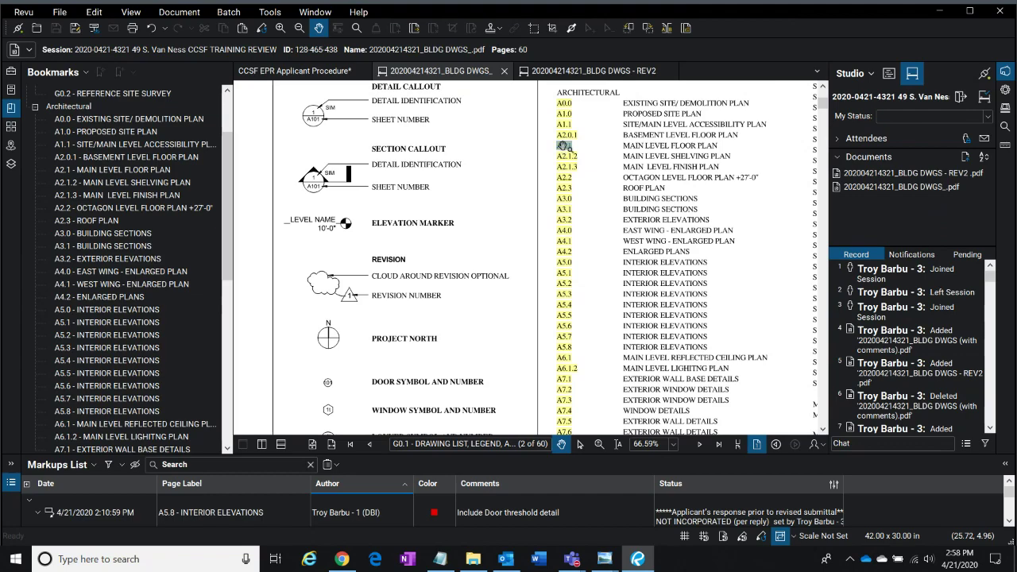
left_click(564, 146)
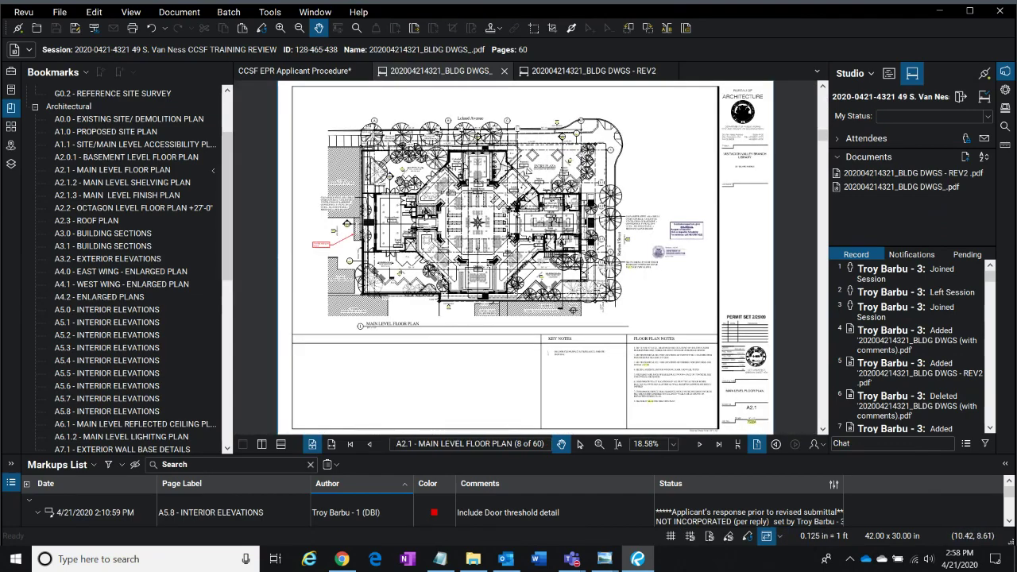
- Follow the A3.2 callout link beside the Northwest Plaza on the main level floor plan to the exterior elevations
scroll(400, 169, "up", 1)
scroll(397, 169, "up", 8)
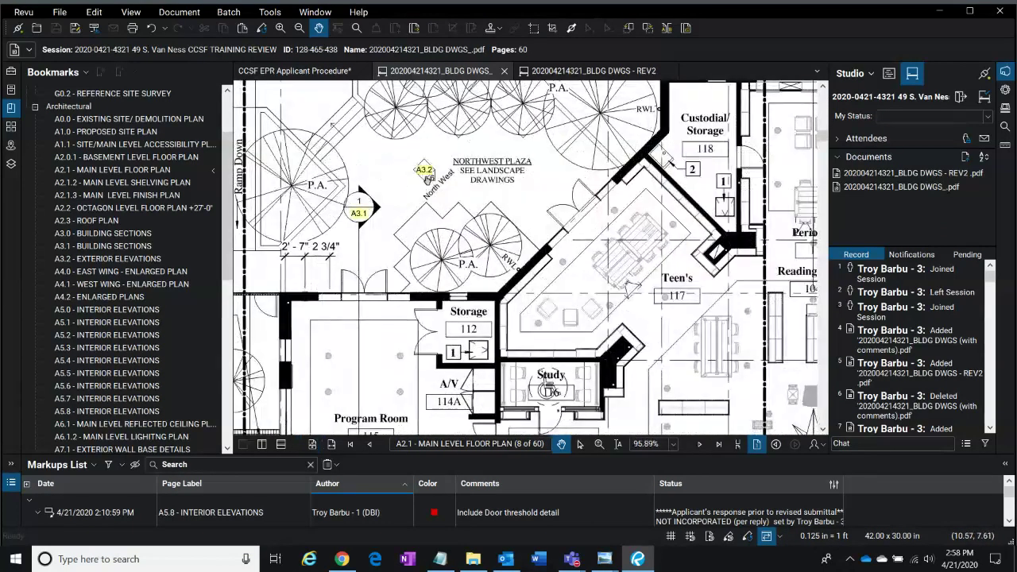
left_click(423, 171)
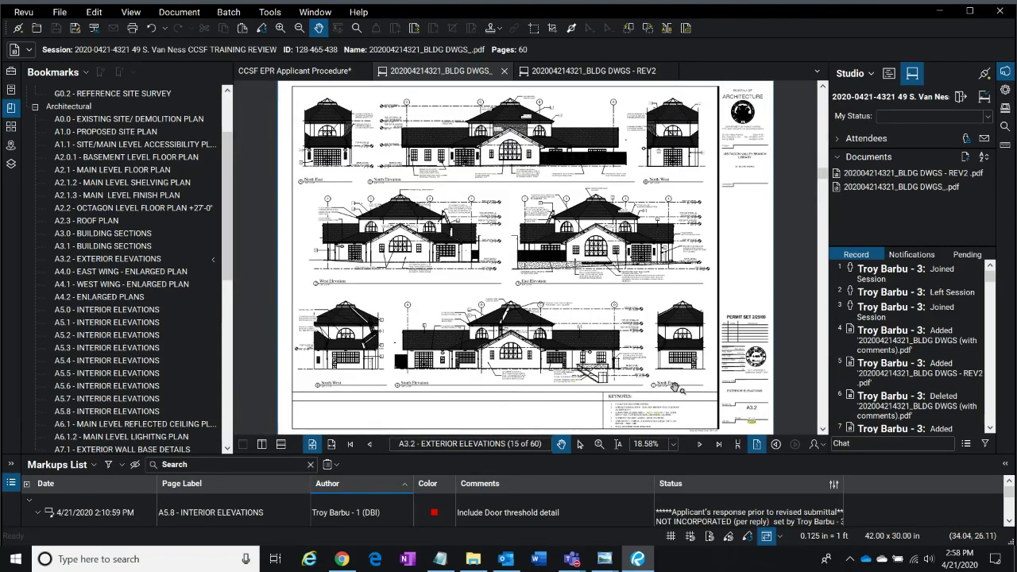
- Follow the A7.9 link in the stair handrail note on the exterior elevations sheet to the exterior wall details
scroll(644, 379, "up", 1)
scroll(644, 379, "up", 4)
scroll(442, 389, "up", 5)
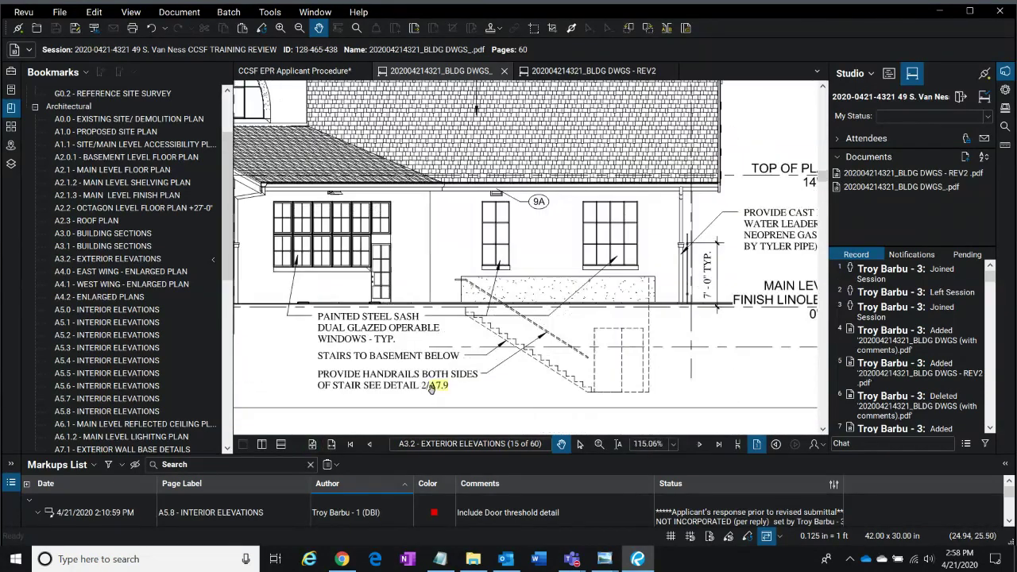
left_click(442, 387)
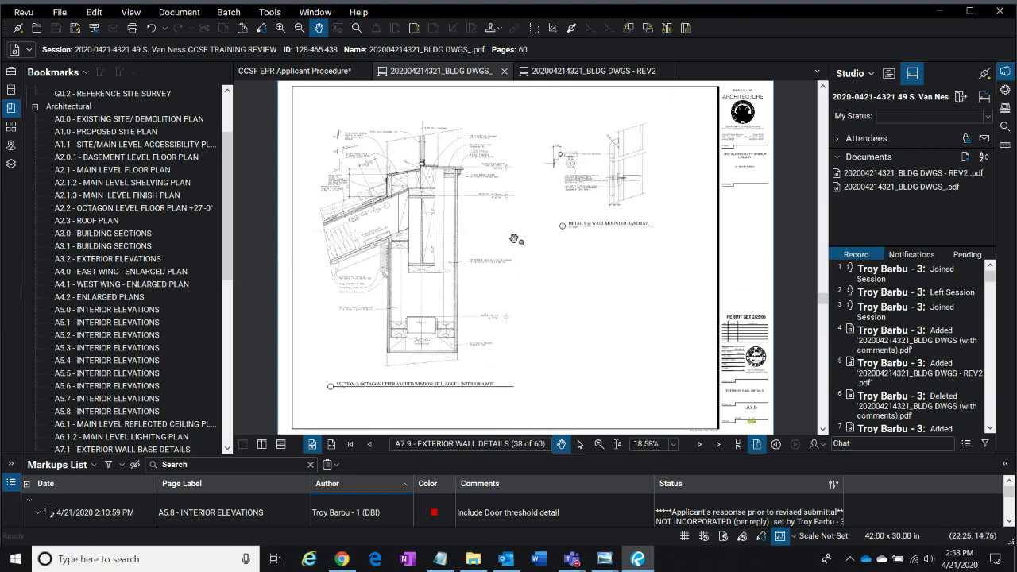
- Return to the CCSF EPR Applicant Procedure document and point out the batch OCR command without running it
left_click(290, 73)
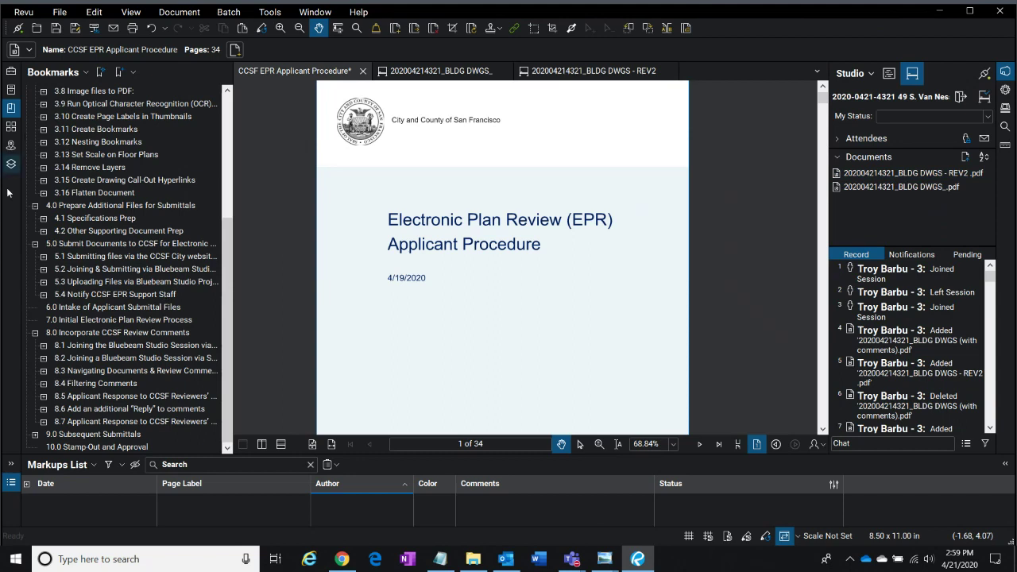
left_click(69, 131)
left_click(235, 12)
left_click(246, 193)
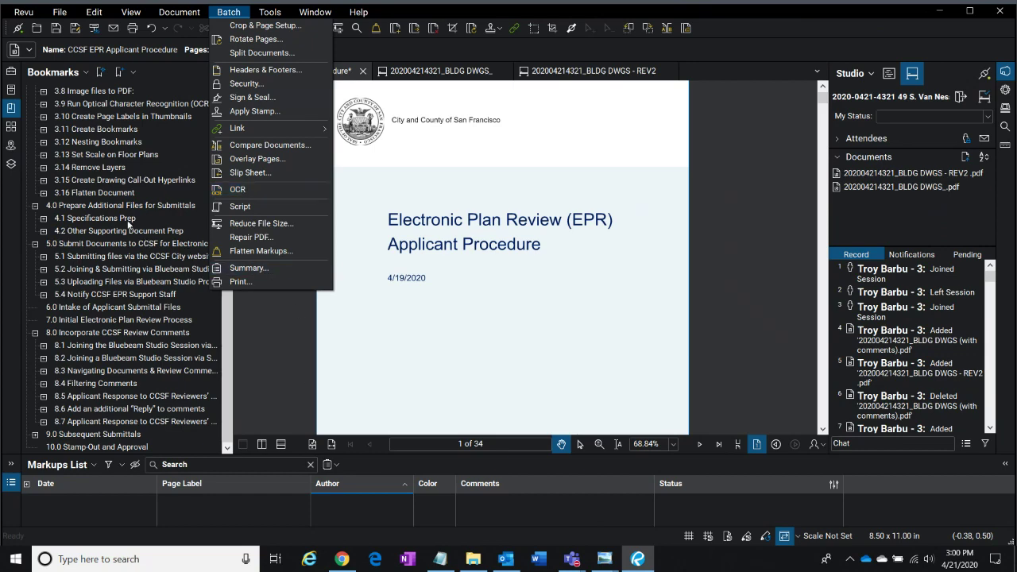
left_click(296, 356)
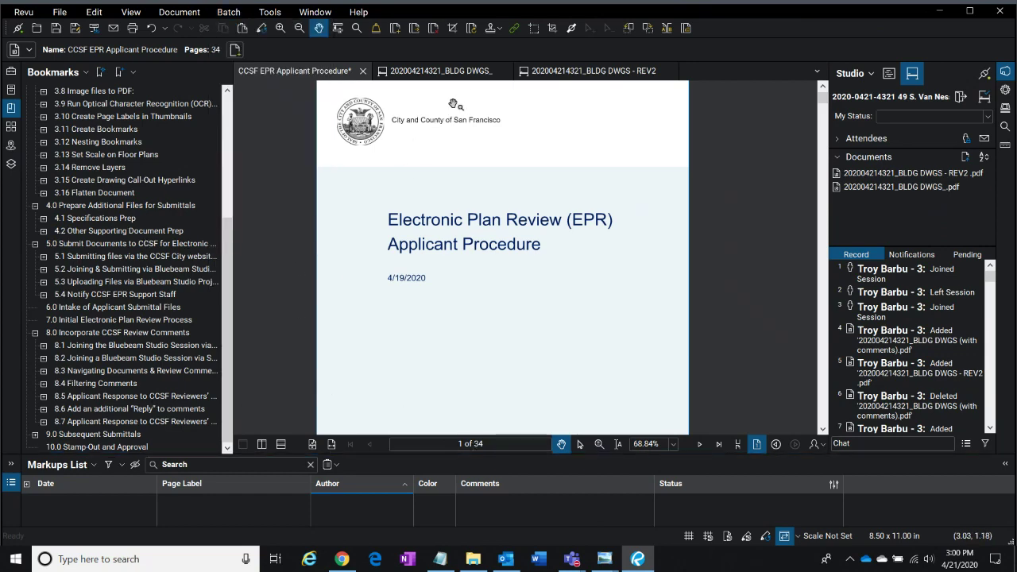
- Return to the A7.9 exterior wall details in the BLDG DWGS_ set and show the batch Link options without running them
left_click(464, 74)
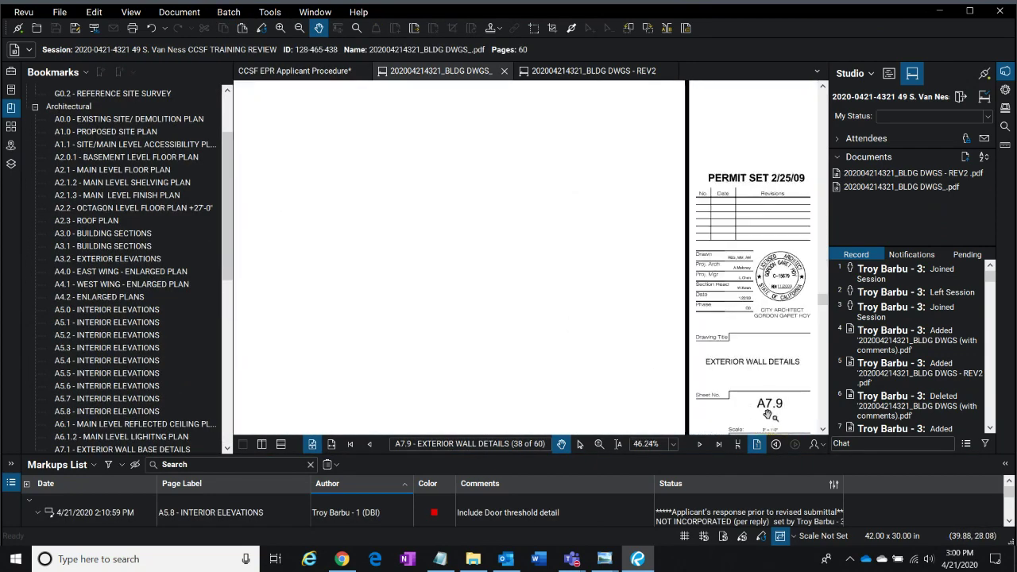
scroll(751, 391, "up", 3)
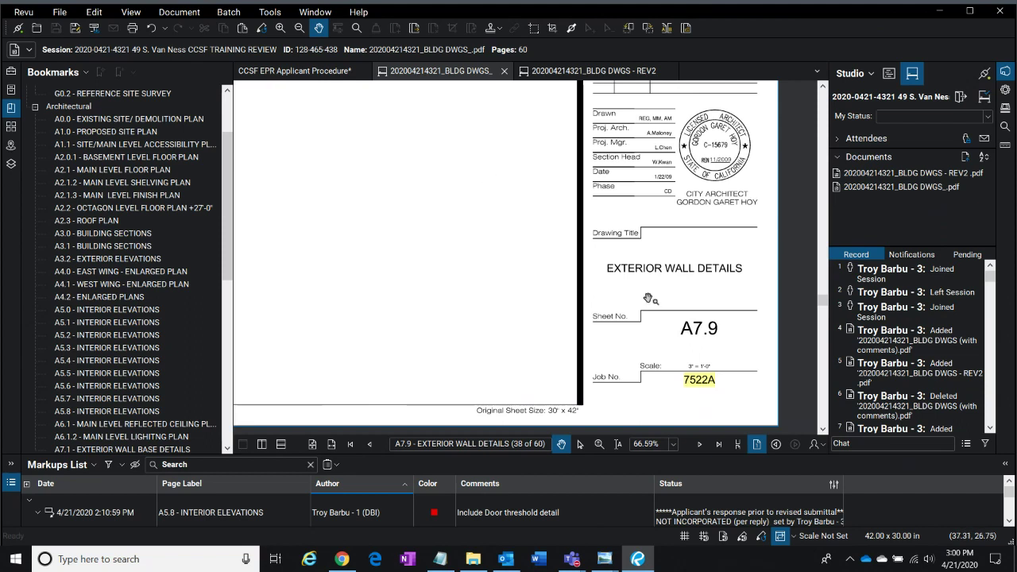
left_click(229, 12)
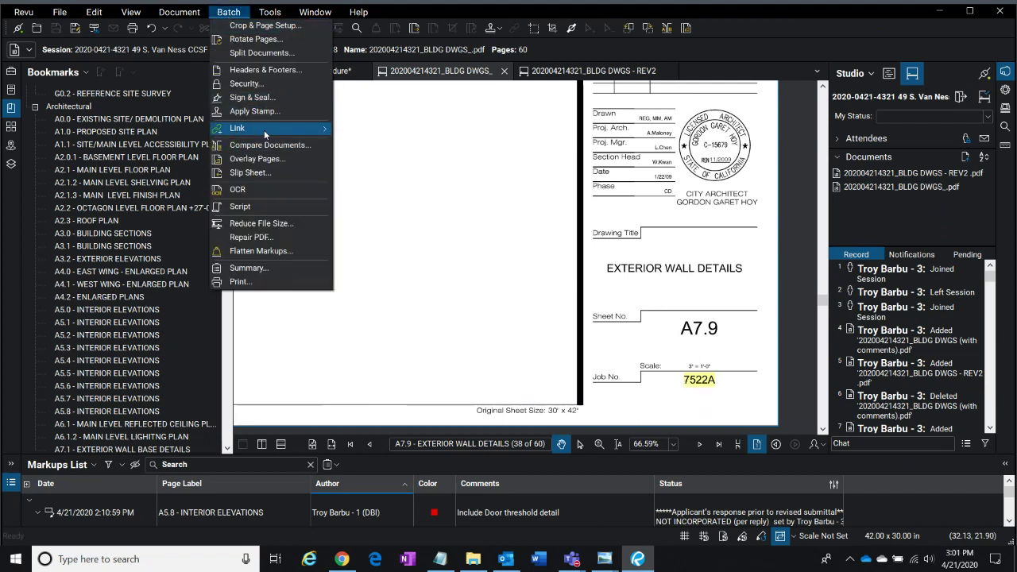
mouse_move(267, 130)
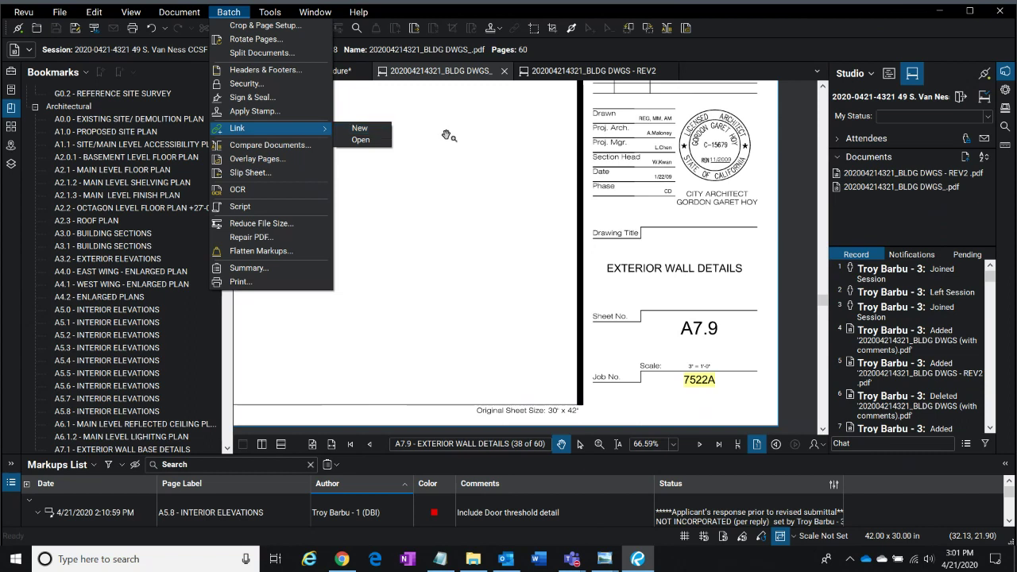
left_click(498, 176)
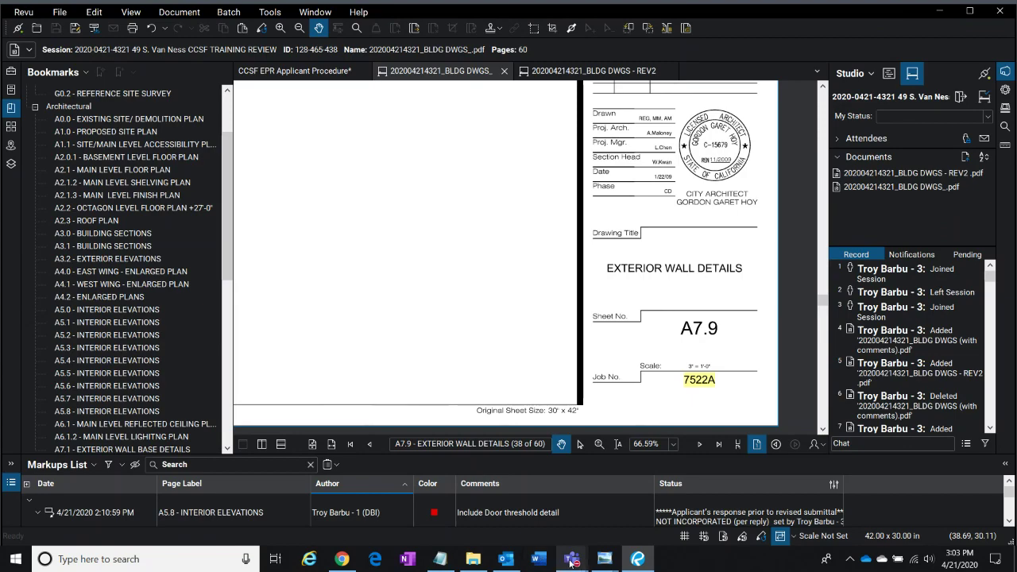
- Switch to the ongoing Microsoft Teams call and stop sharing the screen
mouse_move(571, 559)
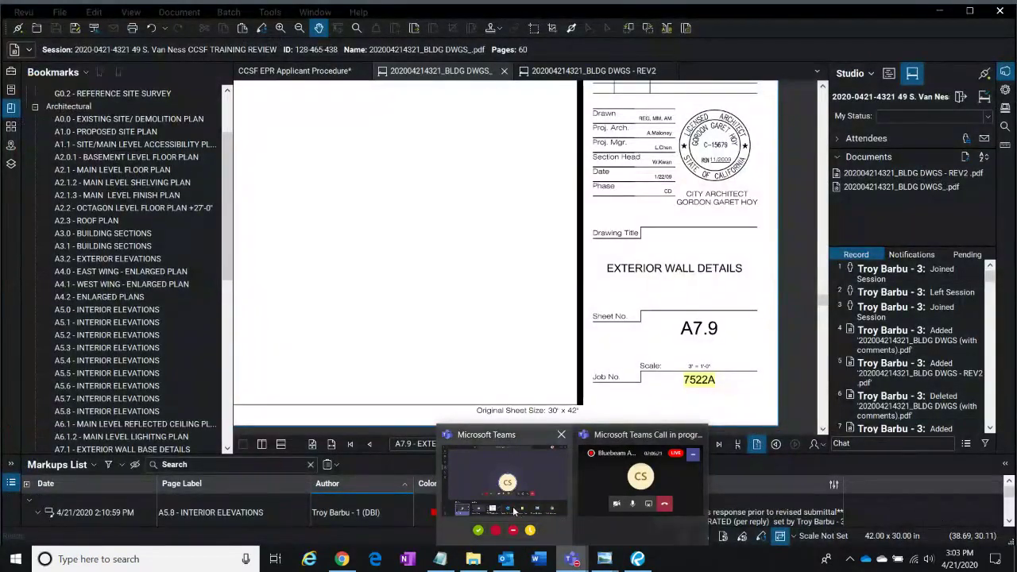
left_click(603, 481)
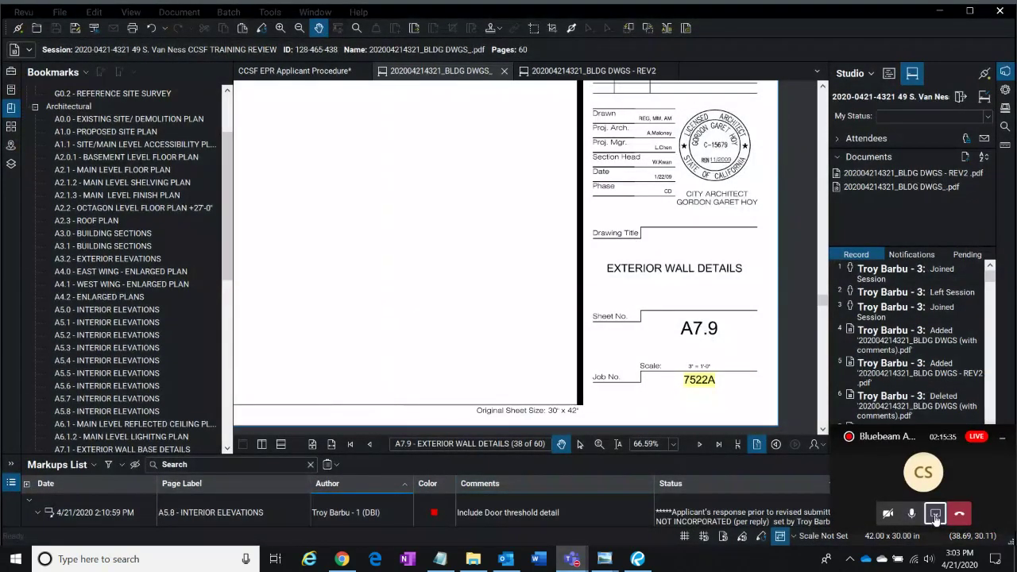
left_click(935, 516)
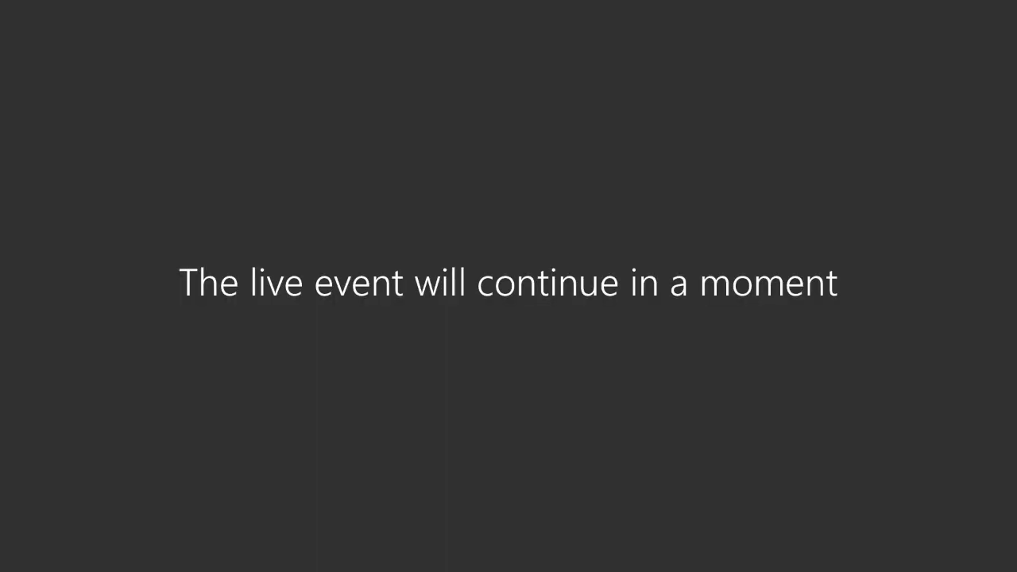